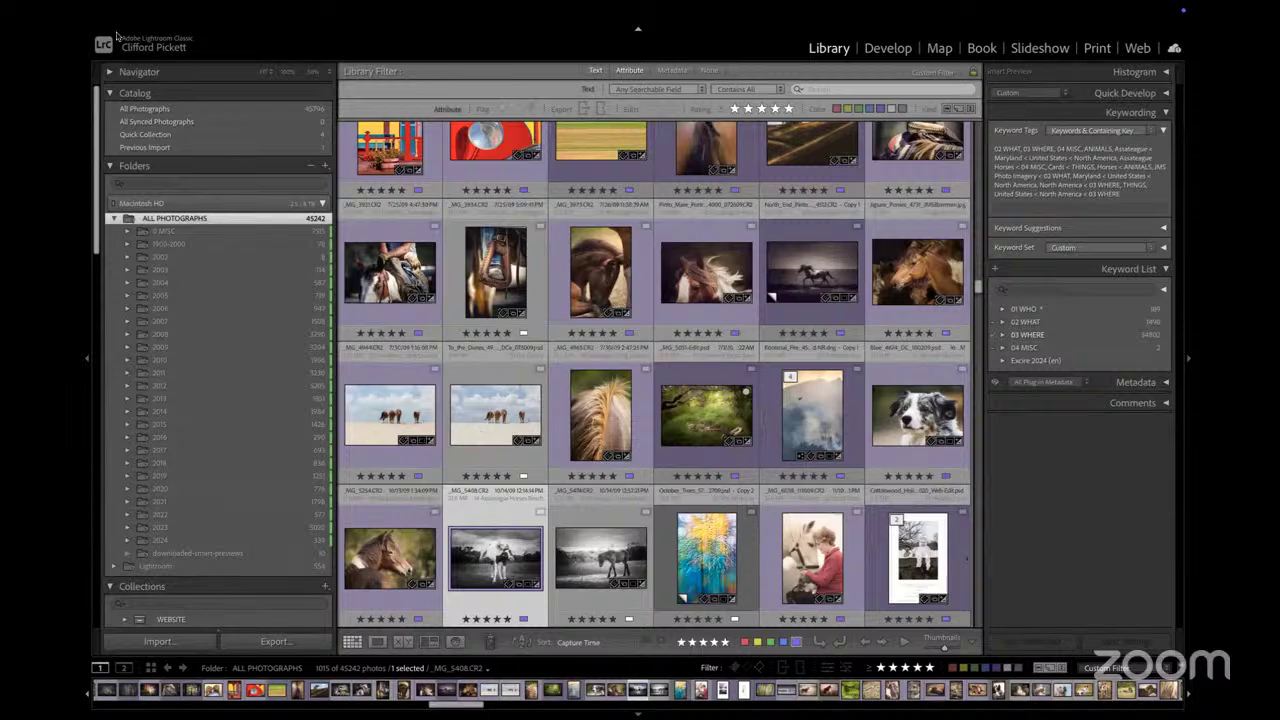
# Browse the five-star photos in the ALL PHOTOGRAPHS folder, selecting individual horse pictures along the way
pyautogui.click(495, 270)
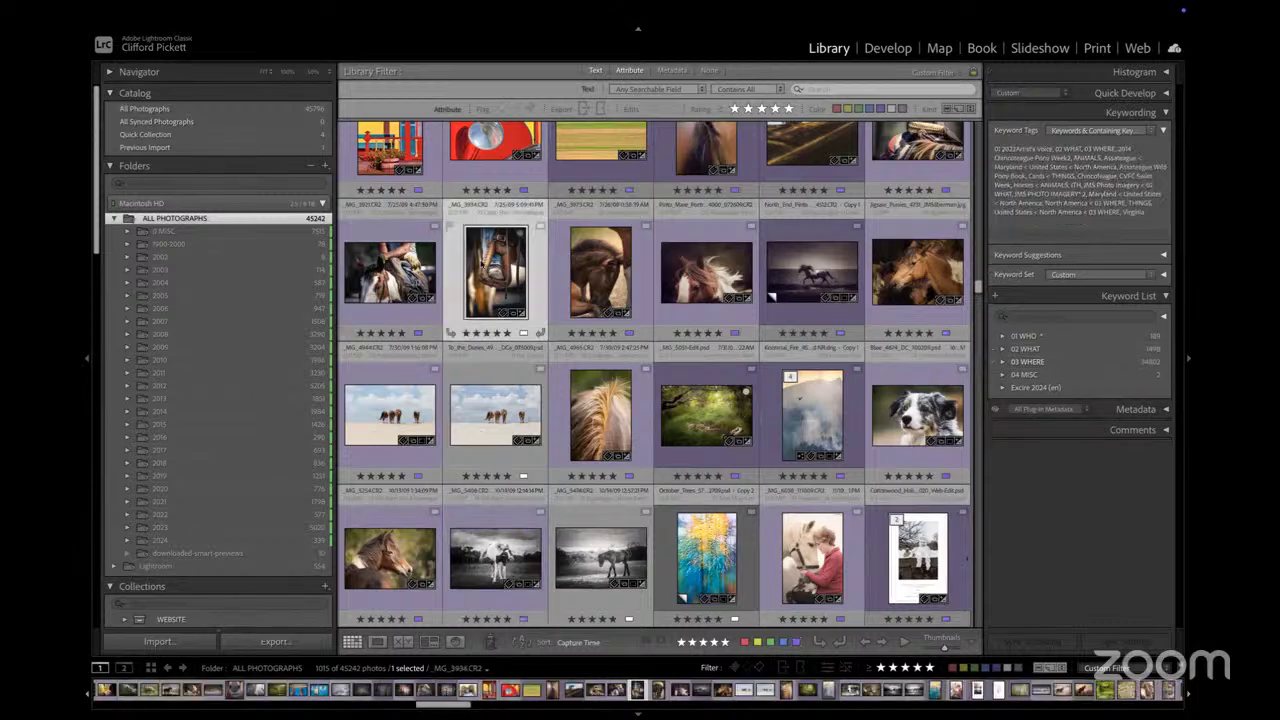
pyautogui.click(609, 282)
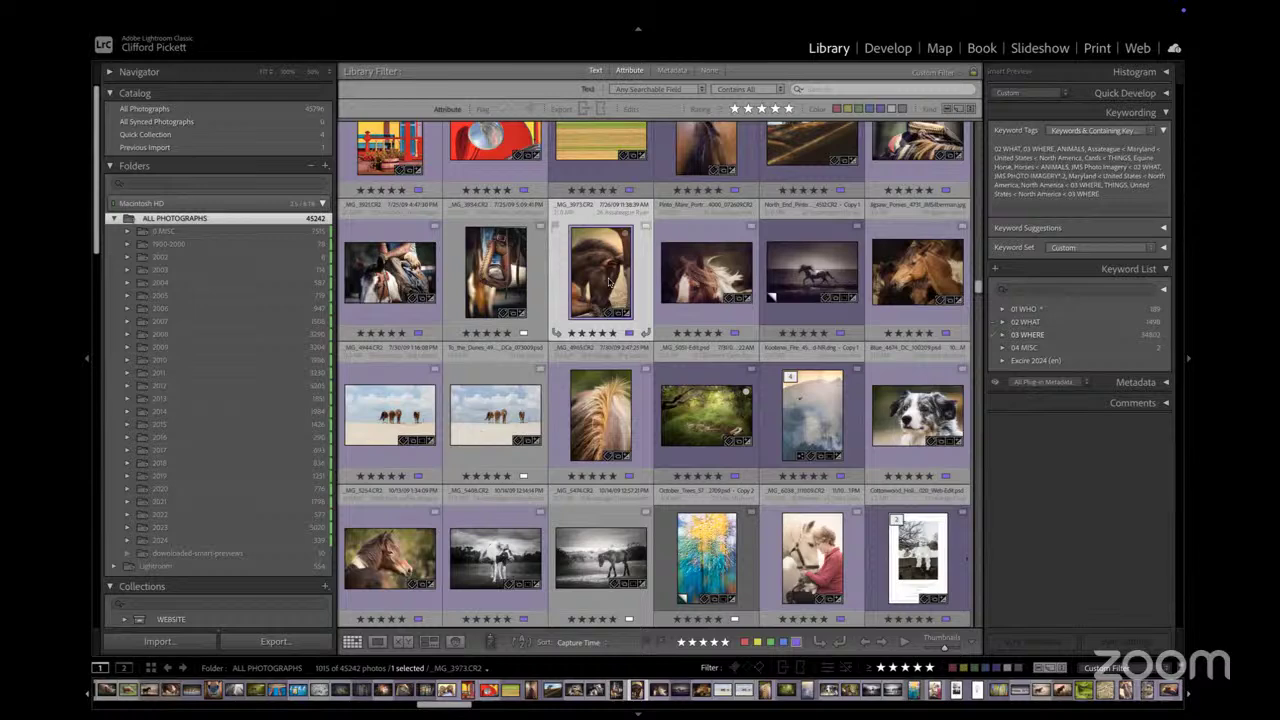
pyautogui.scroll(10, 608, 283)
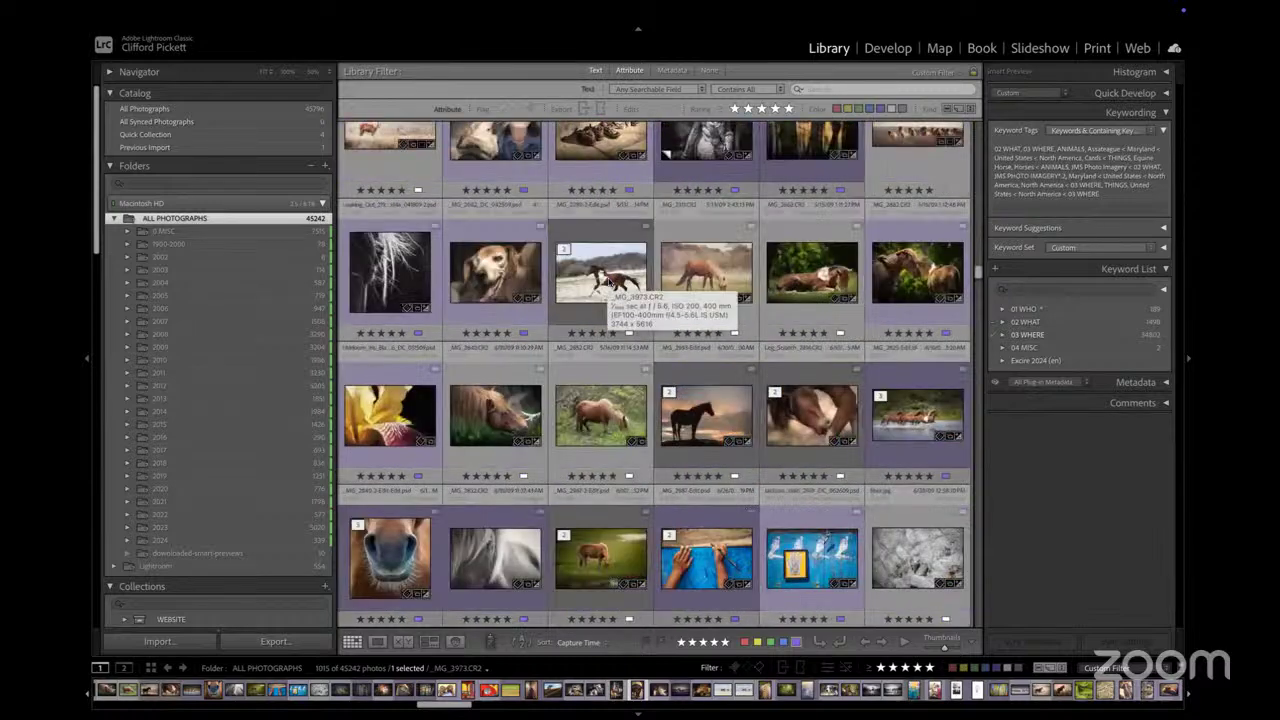
pyautogui.scroll(5, 608, 283)
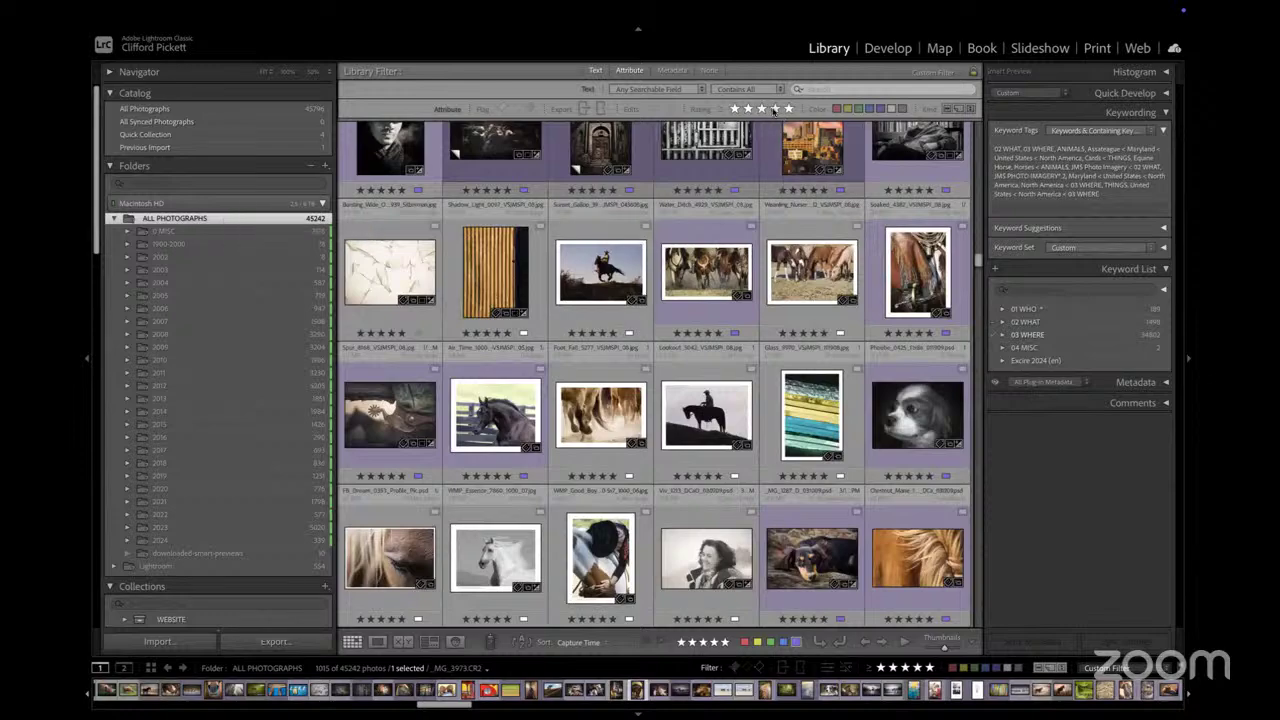
pyautogui.scroll(3, 690, 280)
pyautogui.scroll(15, 690, 280)
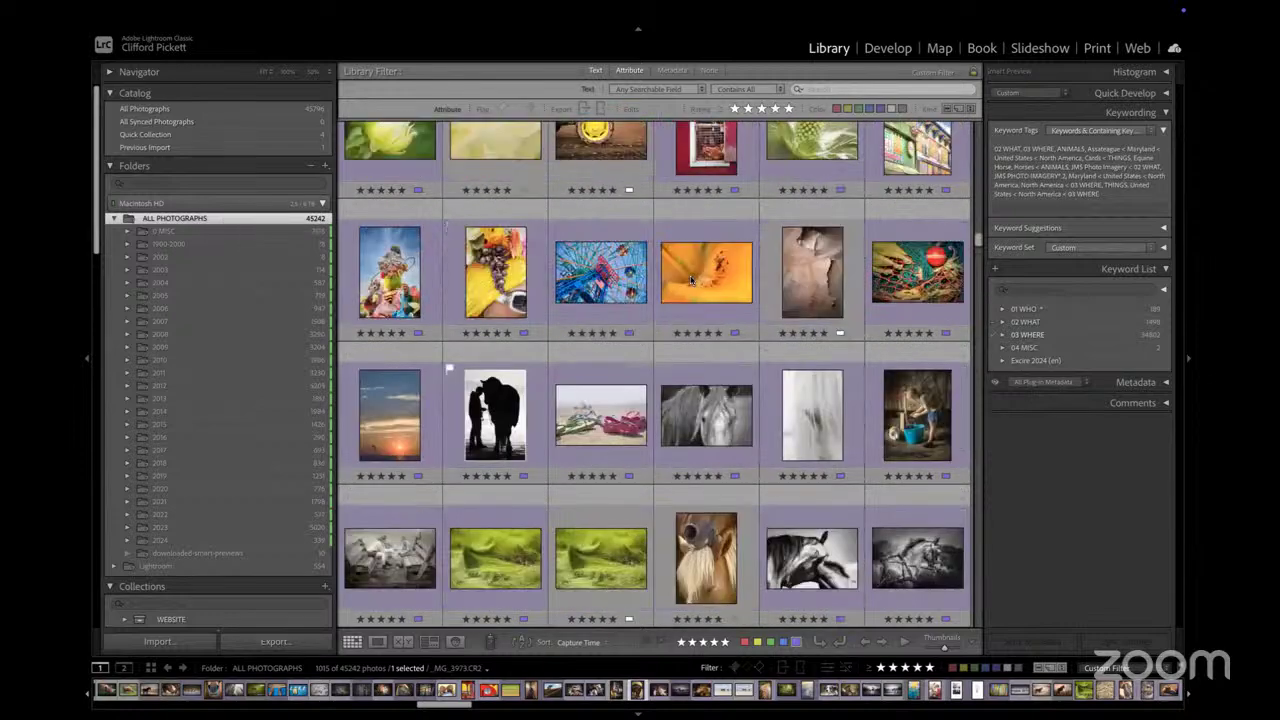
pyautogui.scroll(15, 690, 280)
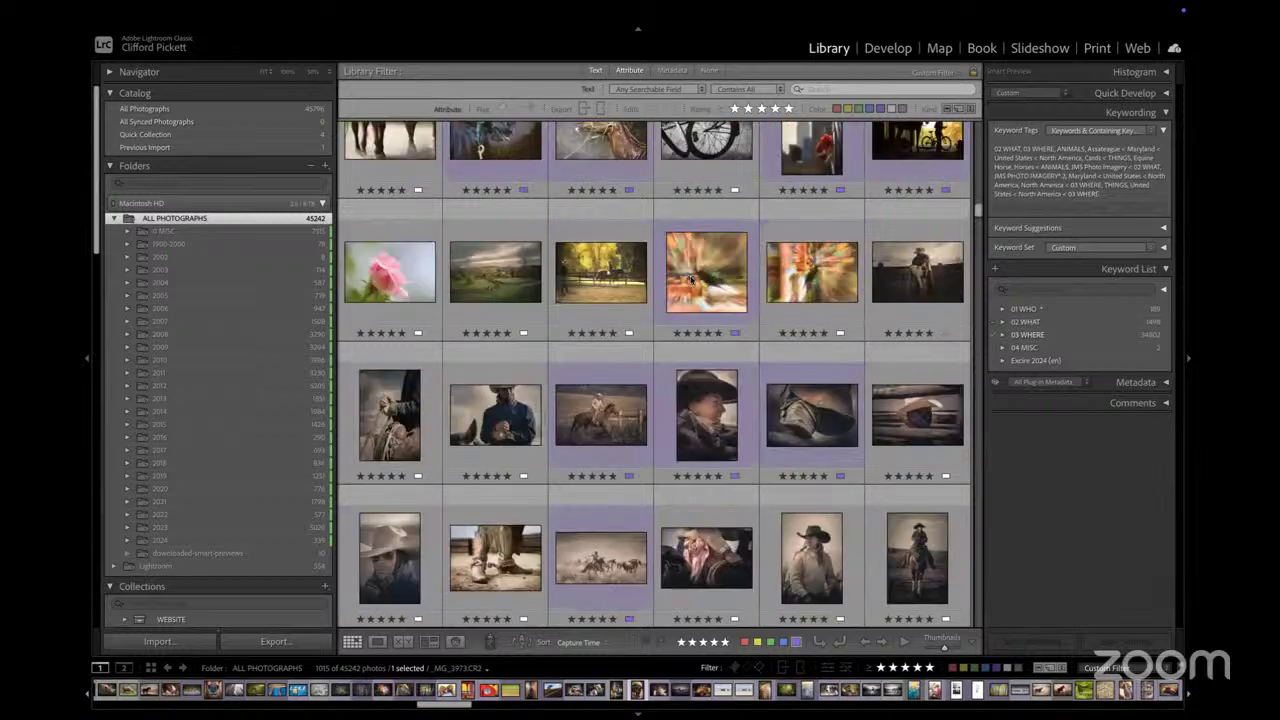
pyautogui.scroll(5, 690, 280)
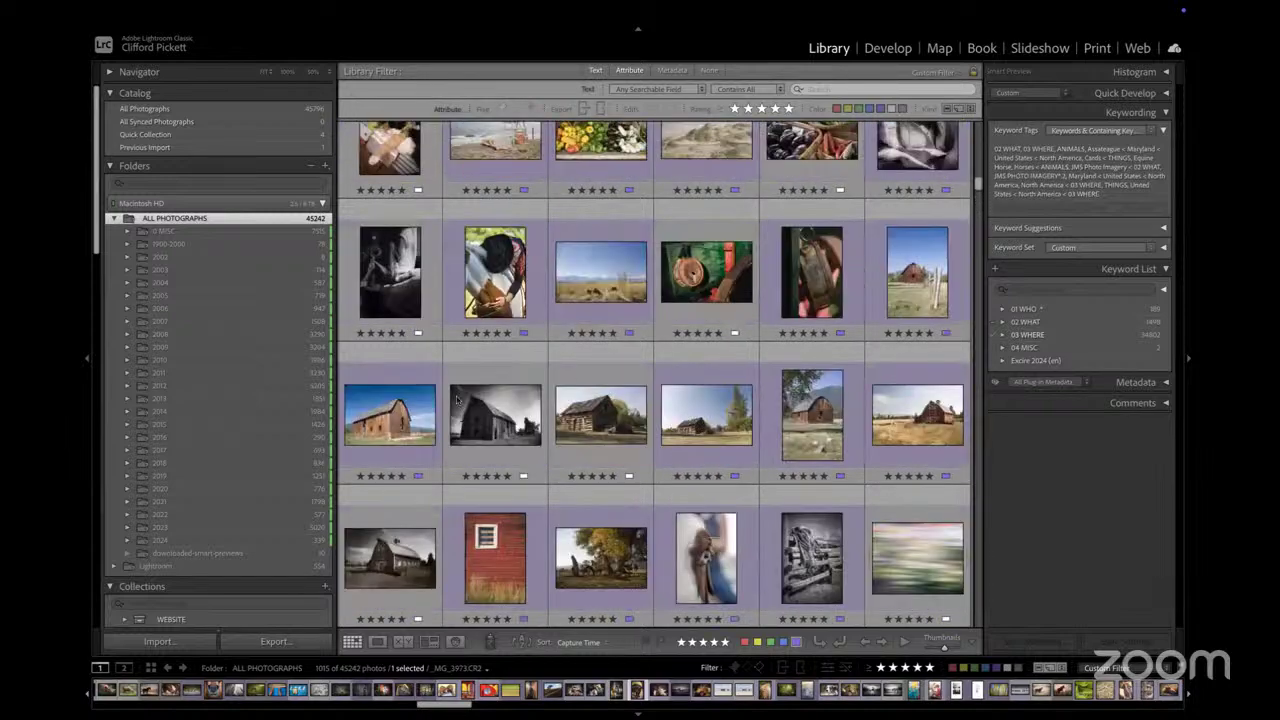
# Filter the 2023 folder to photos rated five stars, and view the 2022 folder's photos before returning to 2023
pyautogui.click(163, 528)
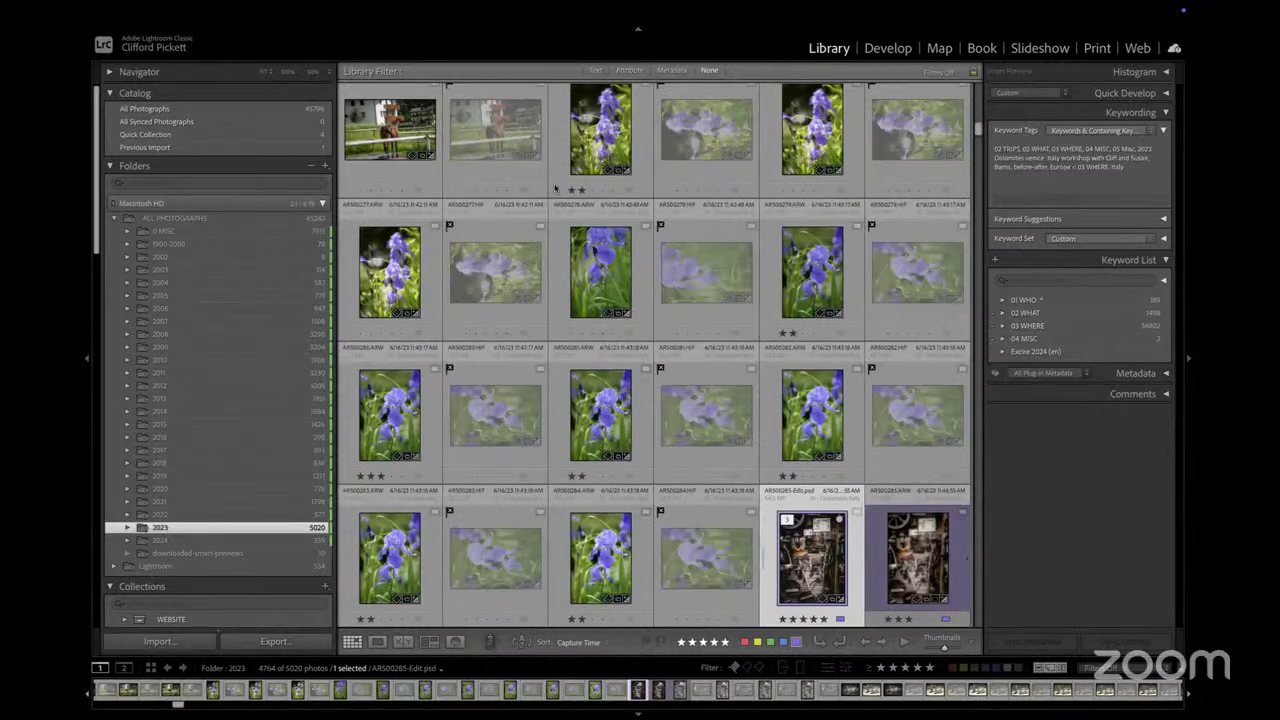
pyautogui.click(629, 70)
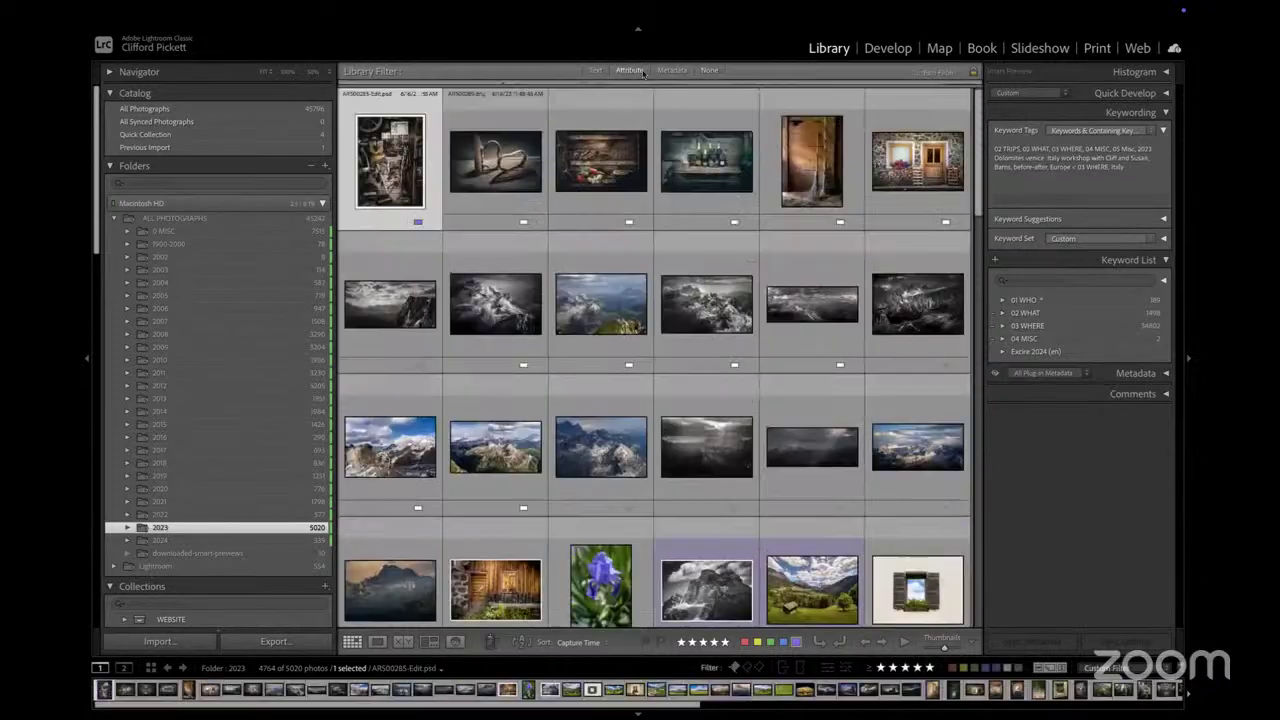
pyautogui.click(776, 90)
pyautogui.click(788, 89)
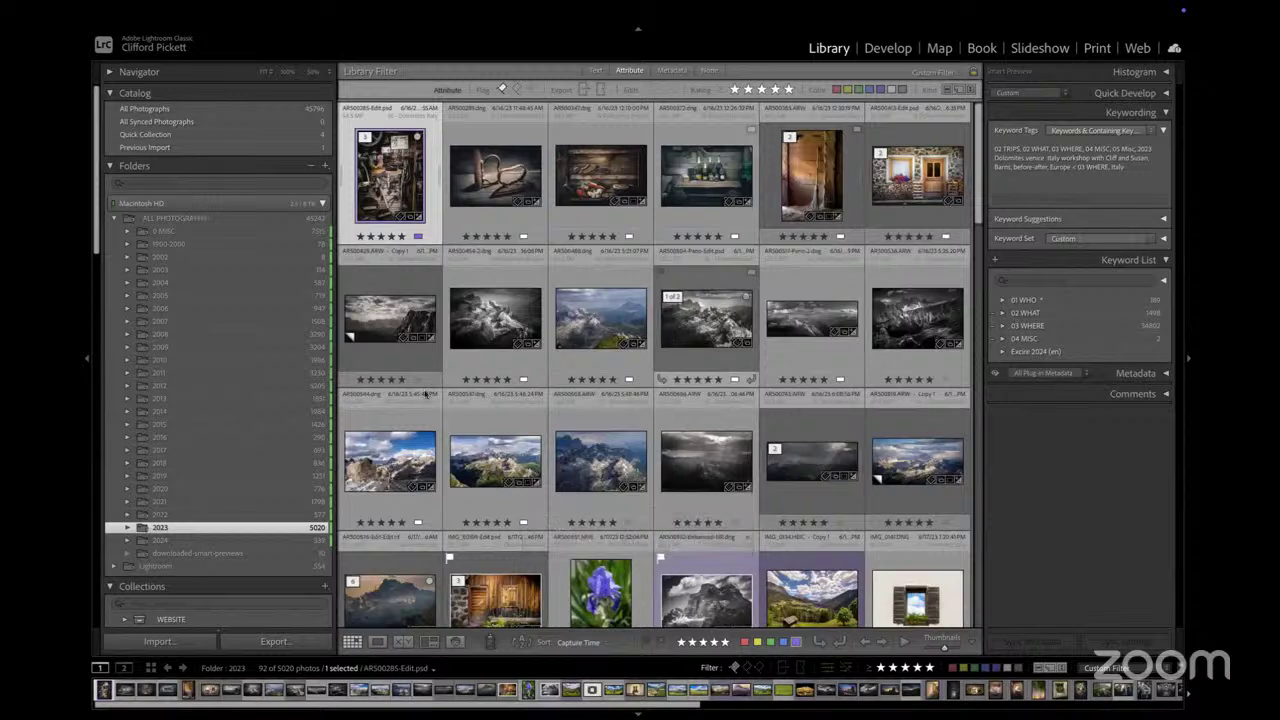
pyautogui.click(190, 514)
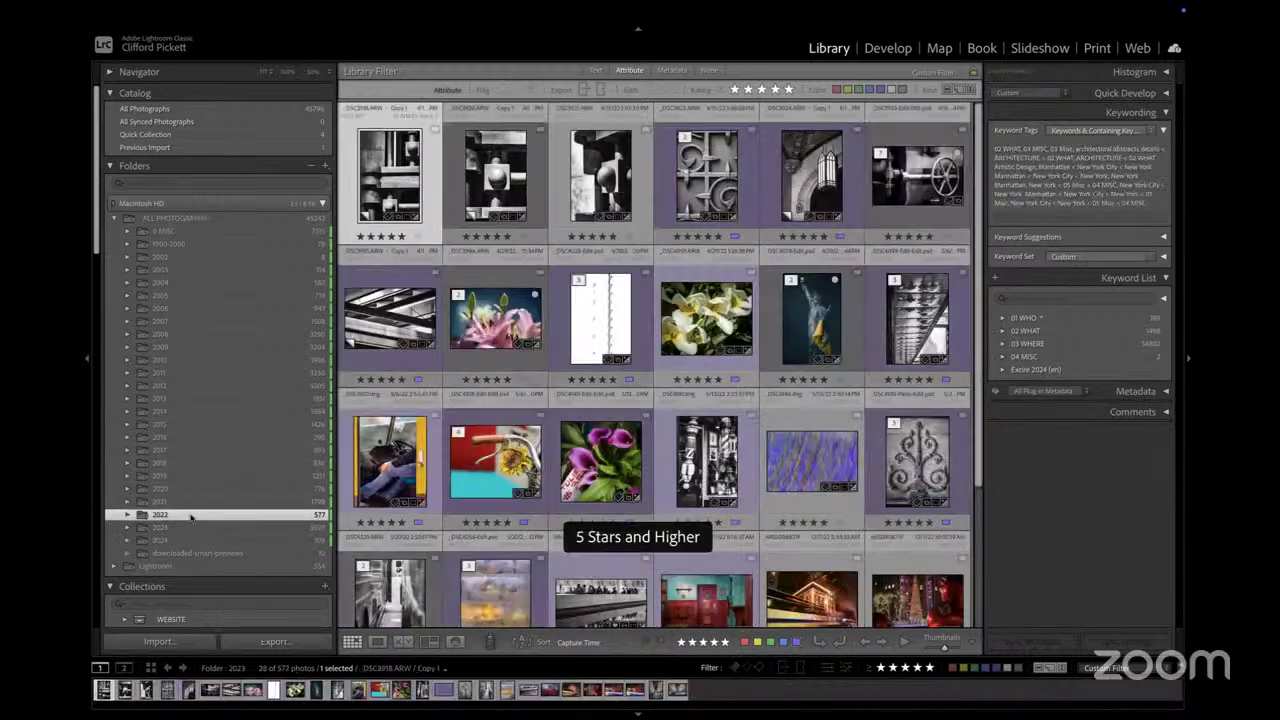
pyautogui.click(190, 527)
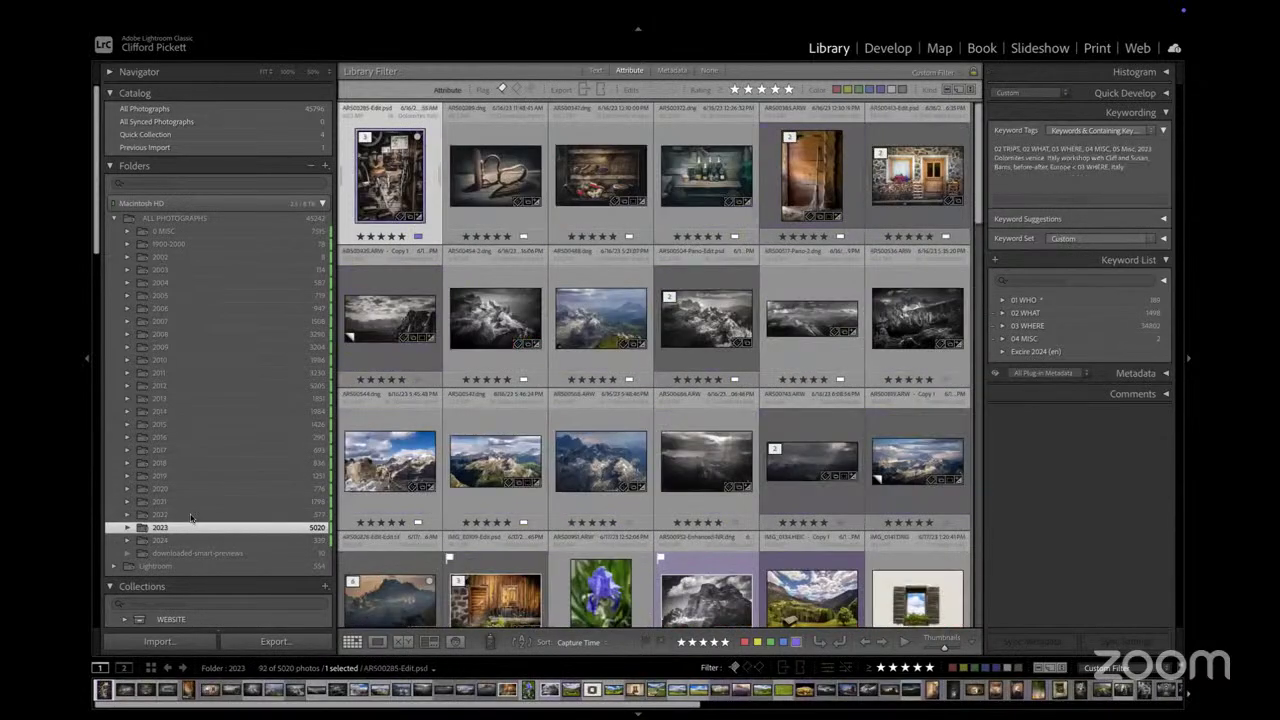
# Turn off the library filter for the 2023 folder and examine its unfiltered photos and their star ratings
pyautogui.click(709, 70)
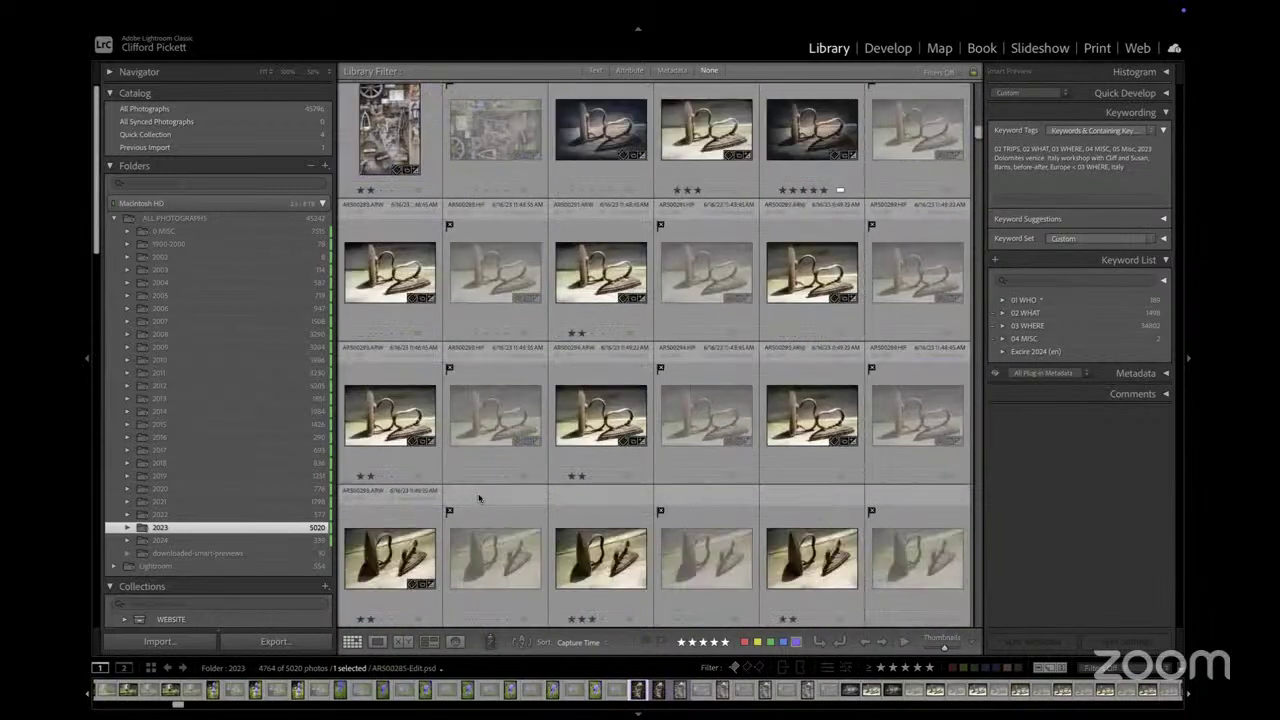
pyautogui.scroll(-10, 478, 497)
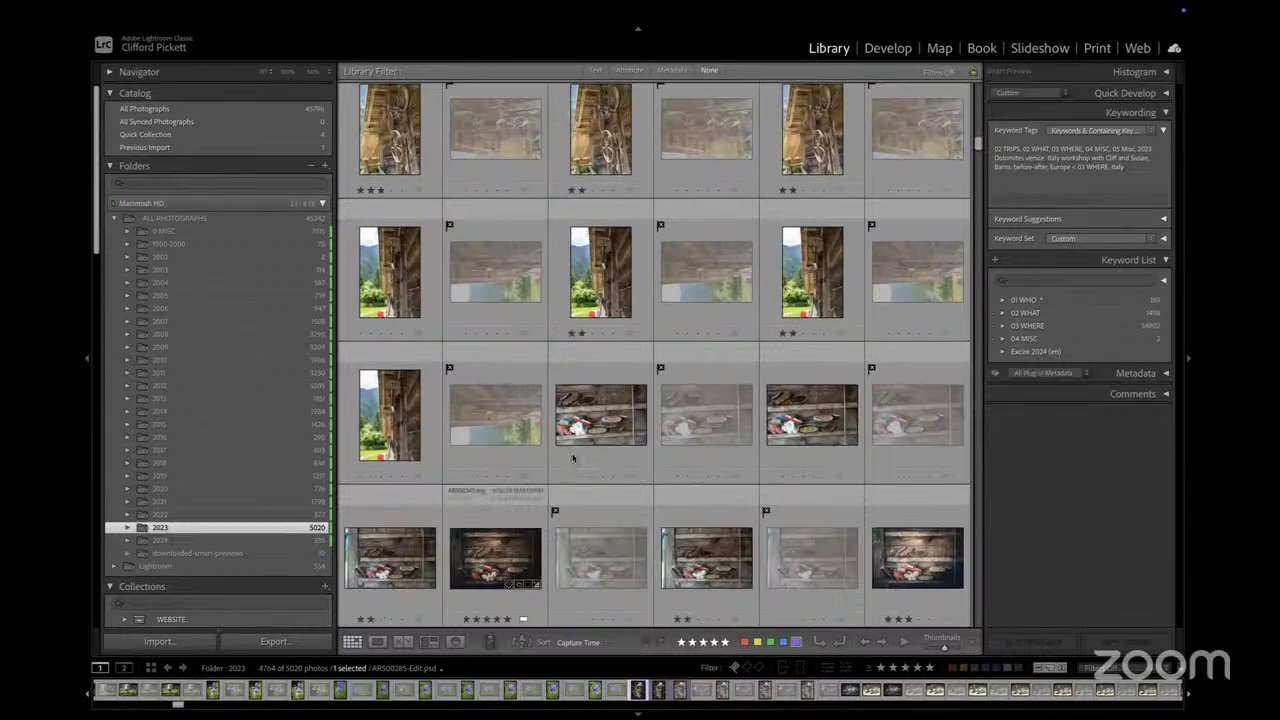
pyautogui.scroll(-15, 572, 458)
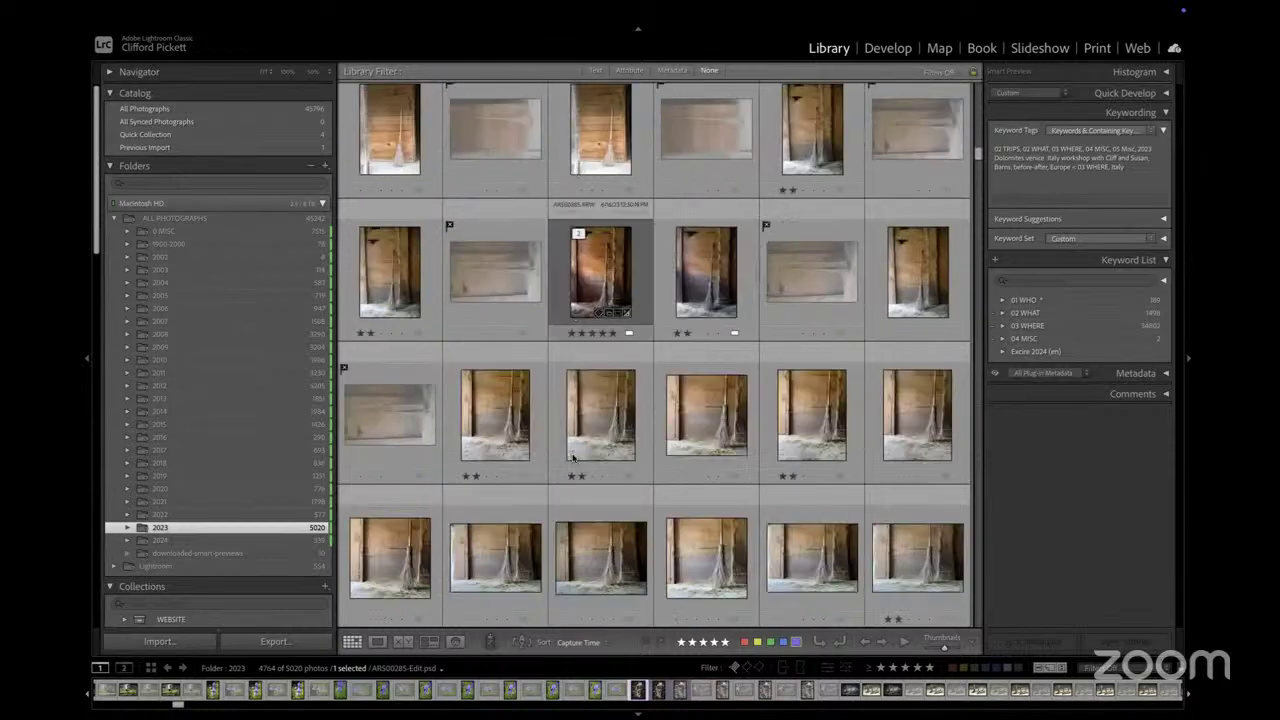
pyautogui.scroll(-10, 572, 458)
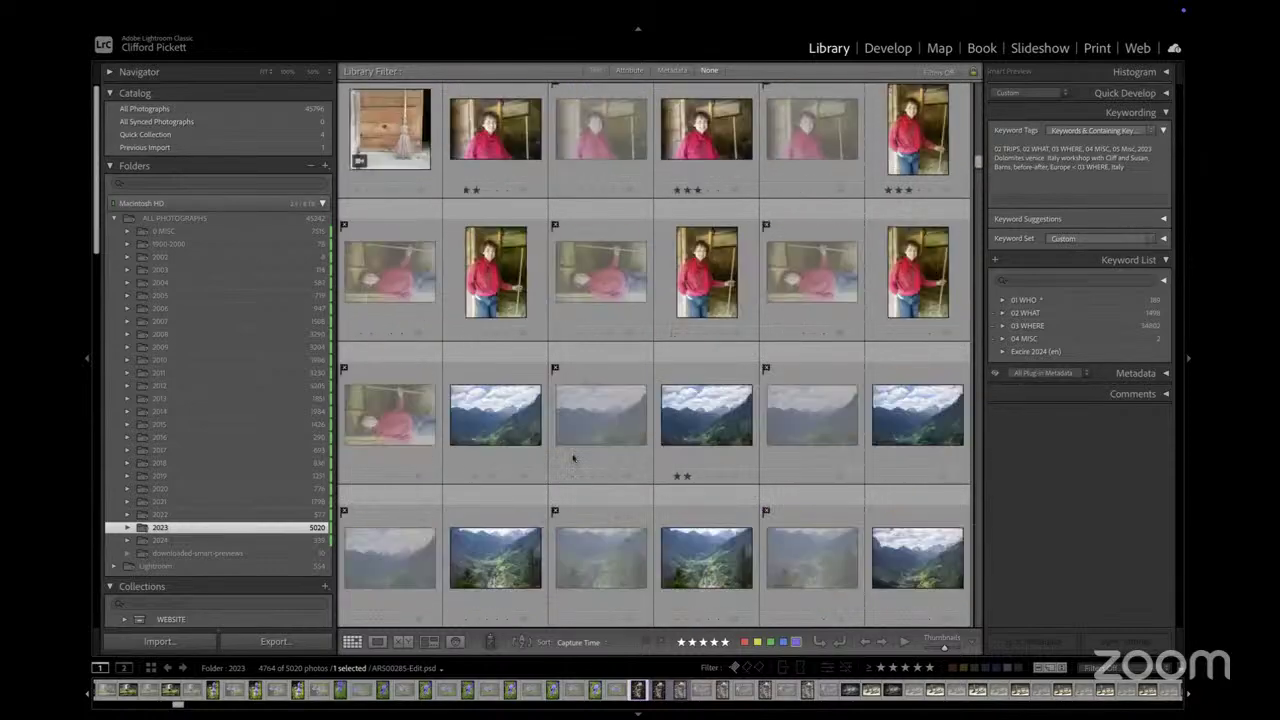
pyautogui.scroll(-15, 572, 458)
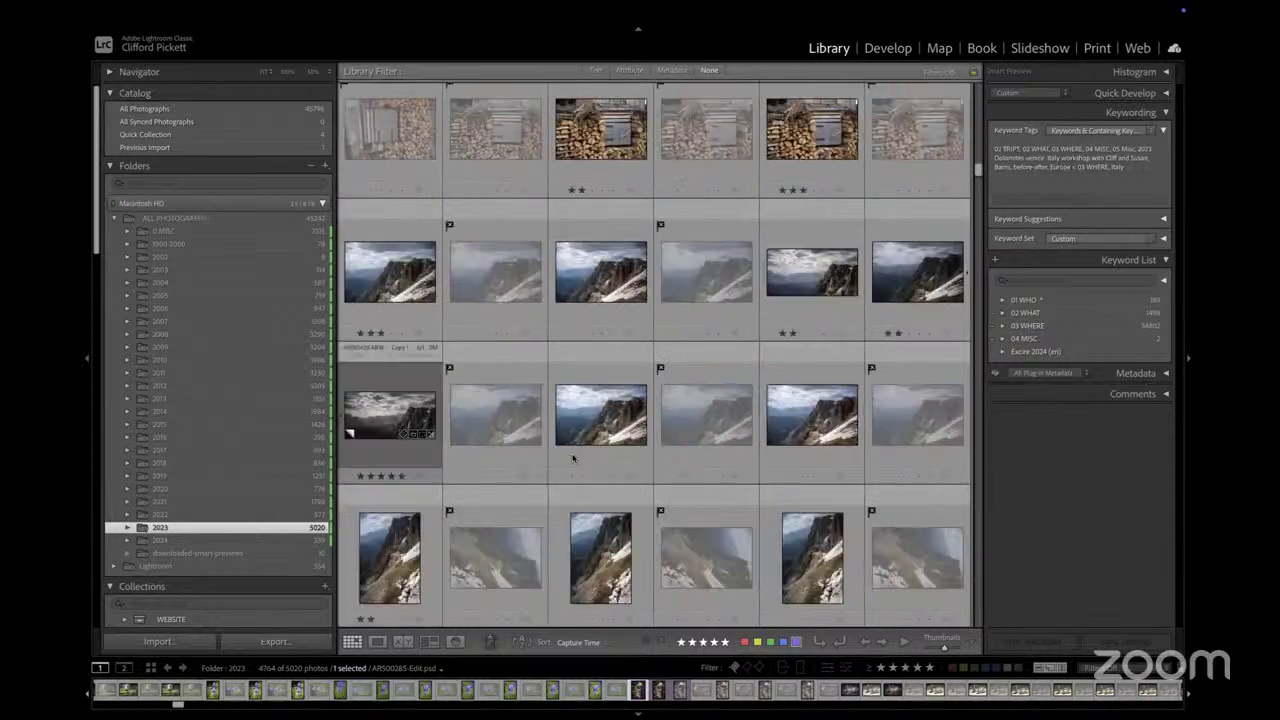
pyautogui.scroll(-6, 572, 458)
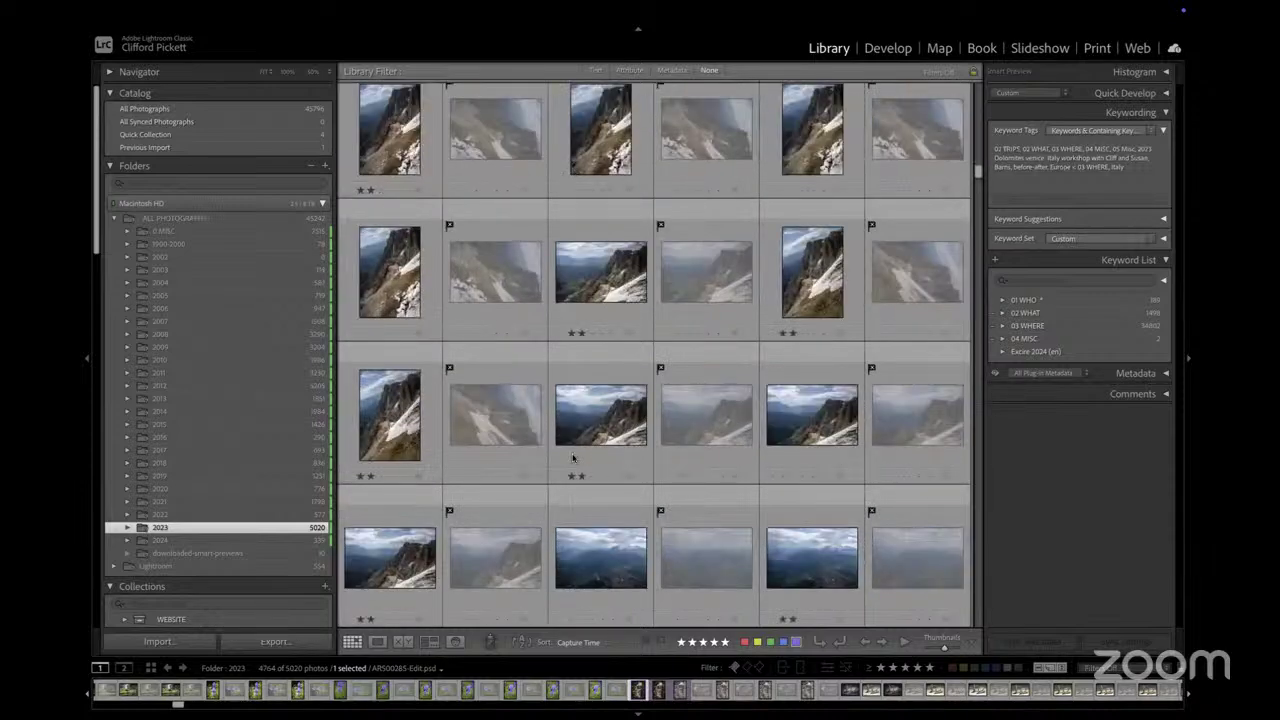
pyautogui.scroll(-2, 572, 458)
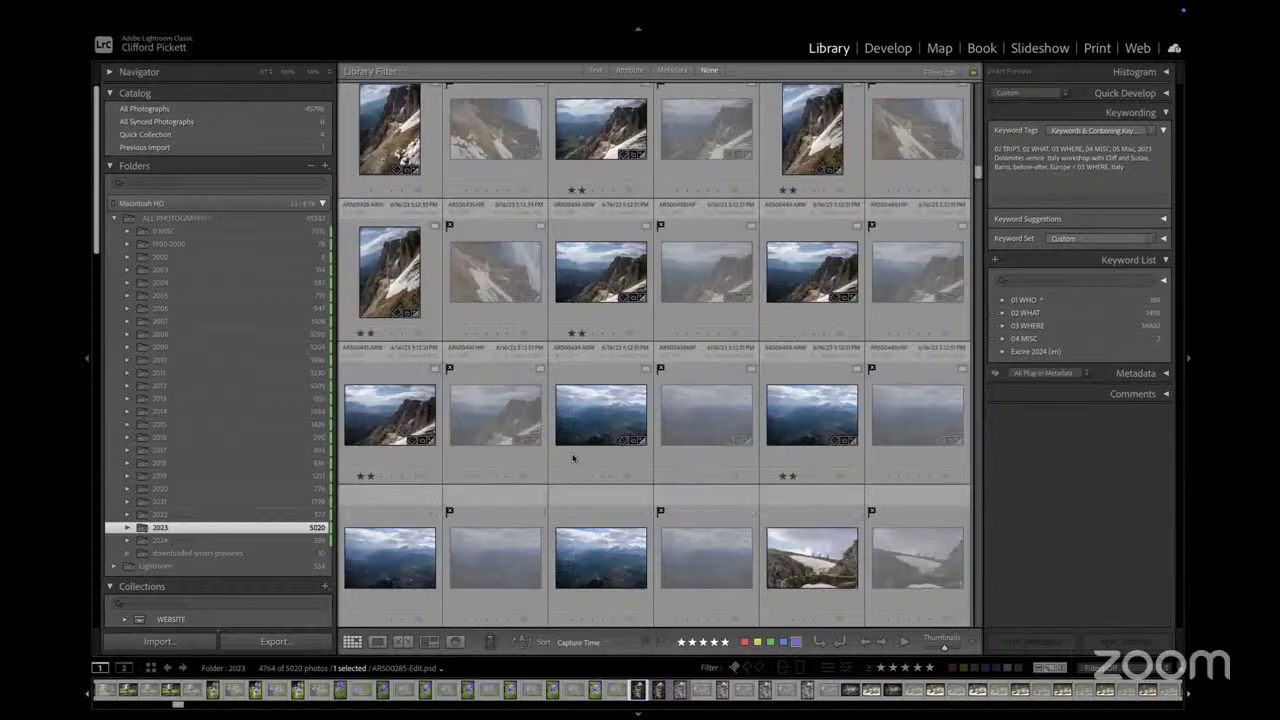
pyautogui.scroll(-6, 572, 458)
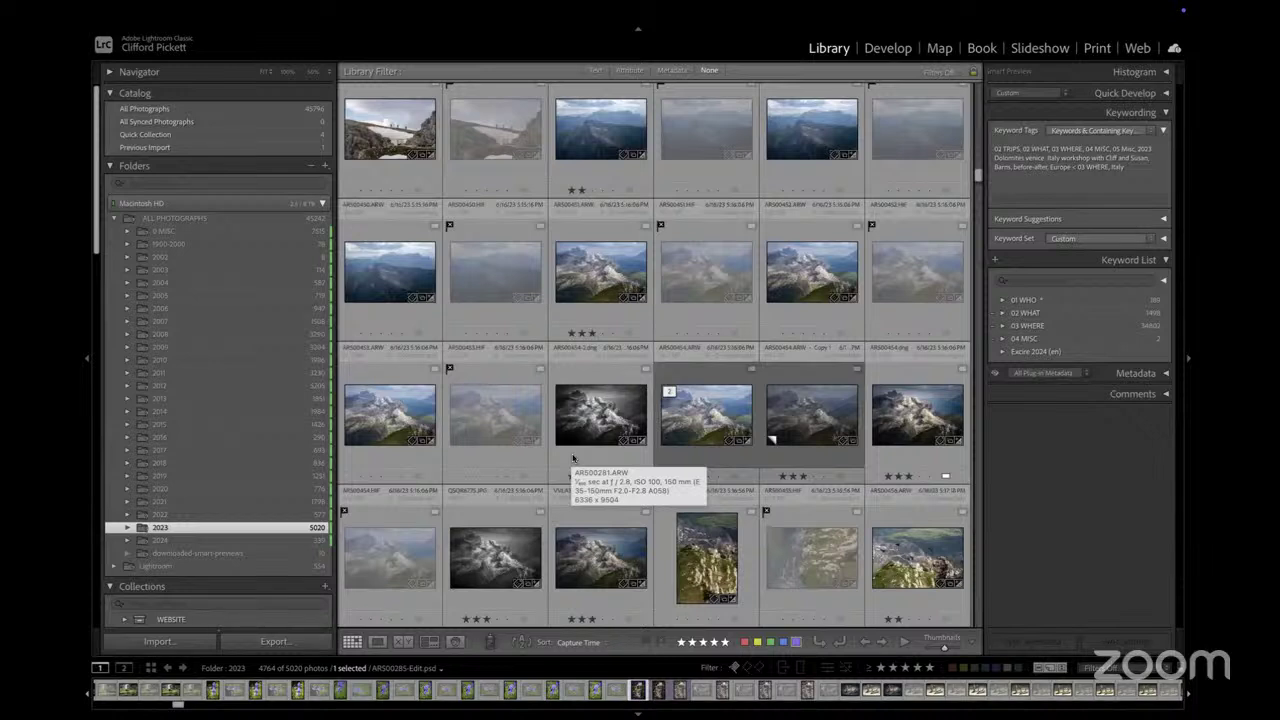
pyautogui.scroll(-10, 572, 458)
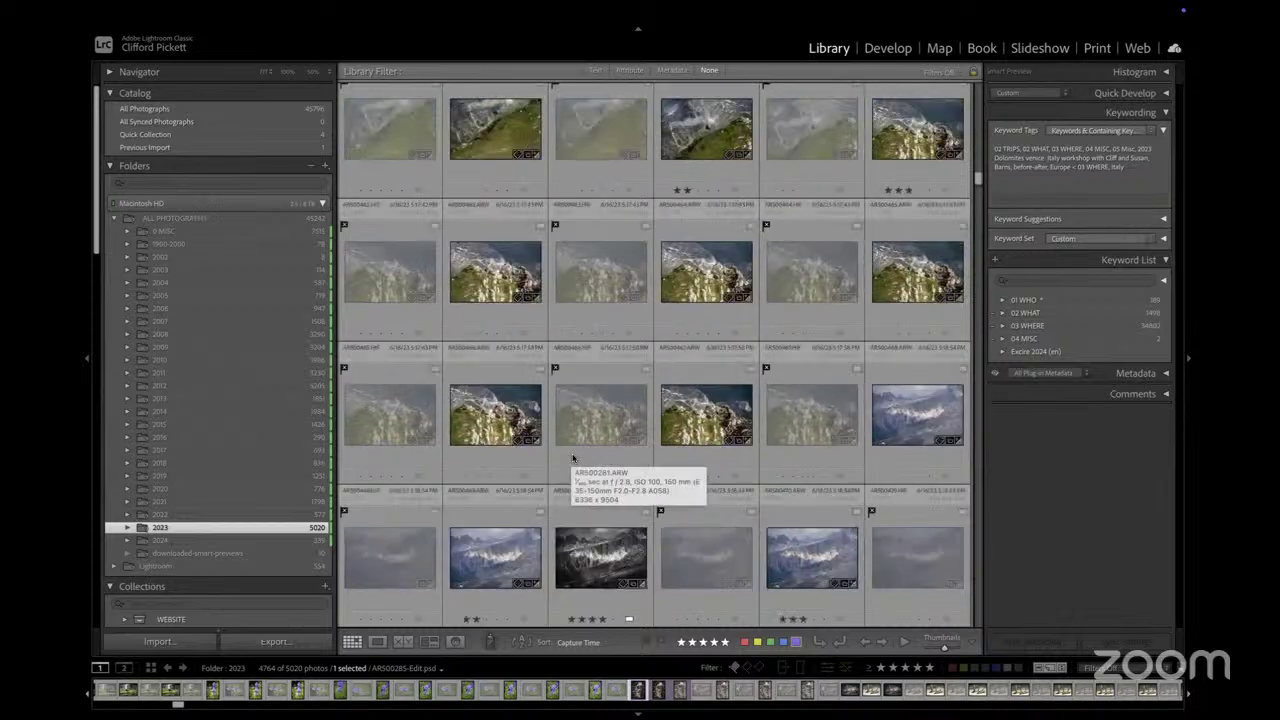
pyautogui.scroll(-5, 572, 458)
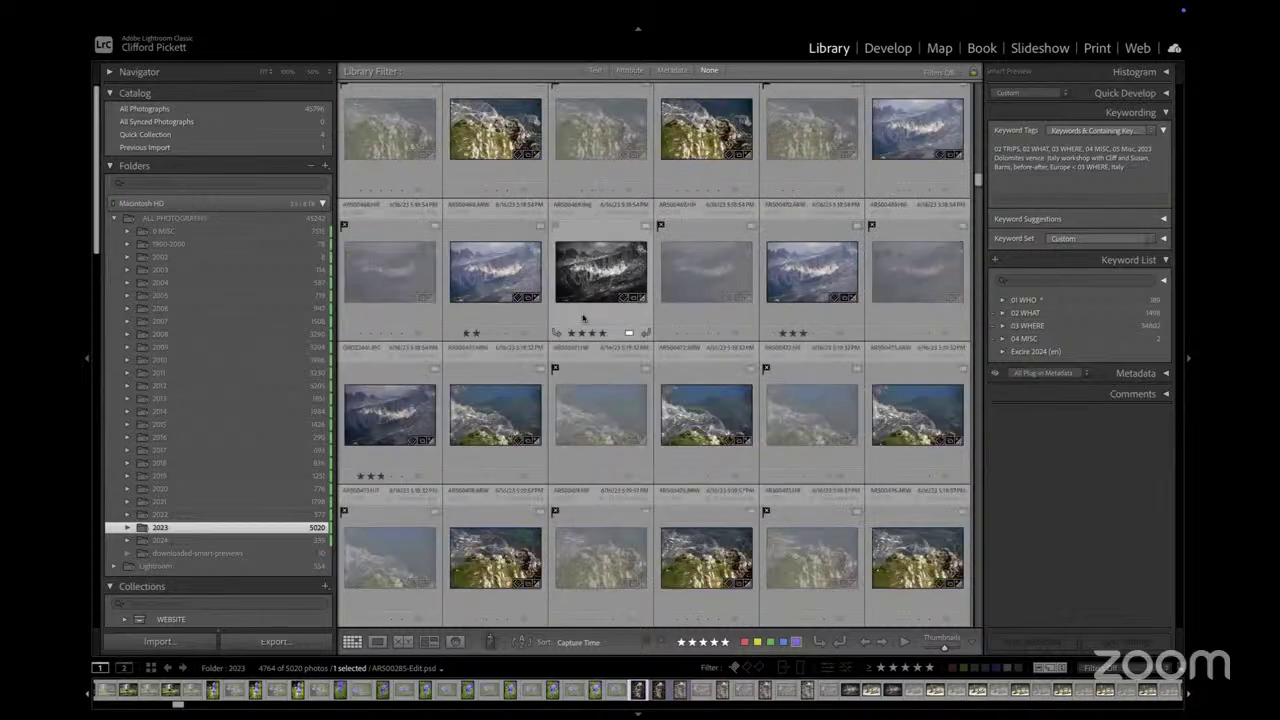
# Turn the five-star filter back on for the 2023 folder and look through the filtered photos
pyautogui.hotkey('ctrl', 'l')
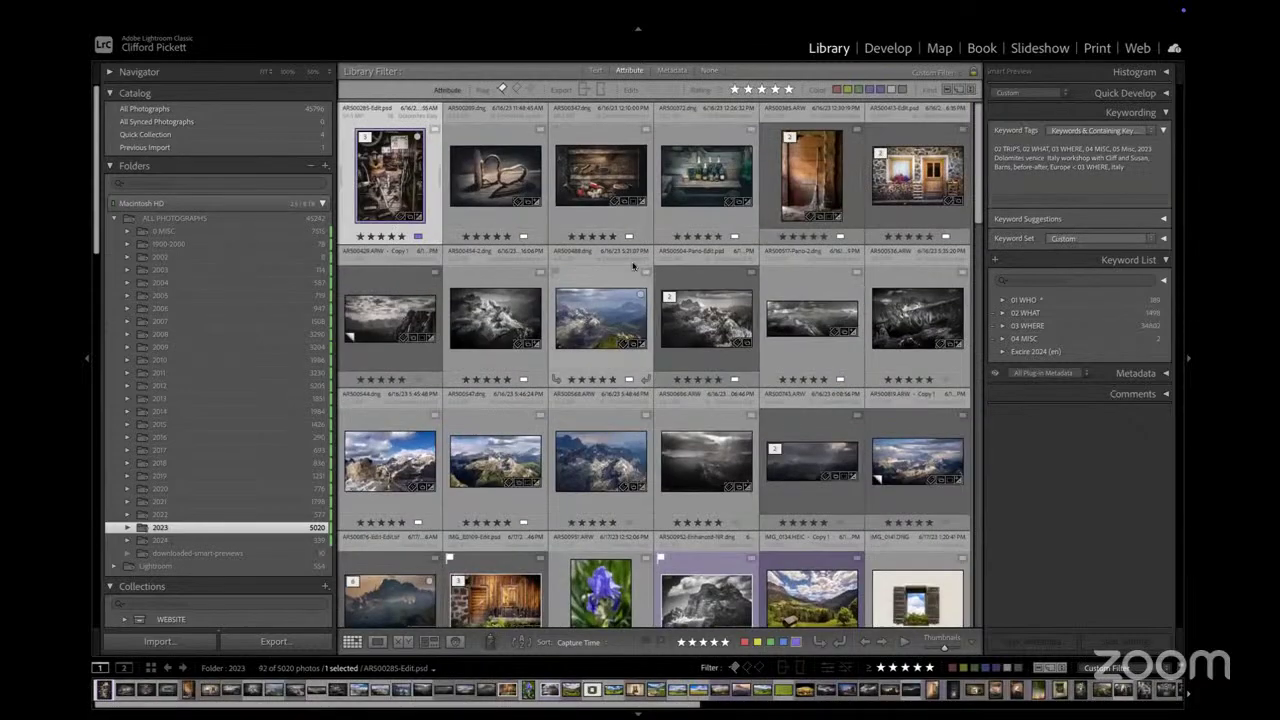
pyautogui.scroll(-2, 661, 358)
pyautogui.scroll(-6, 661, 358)
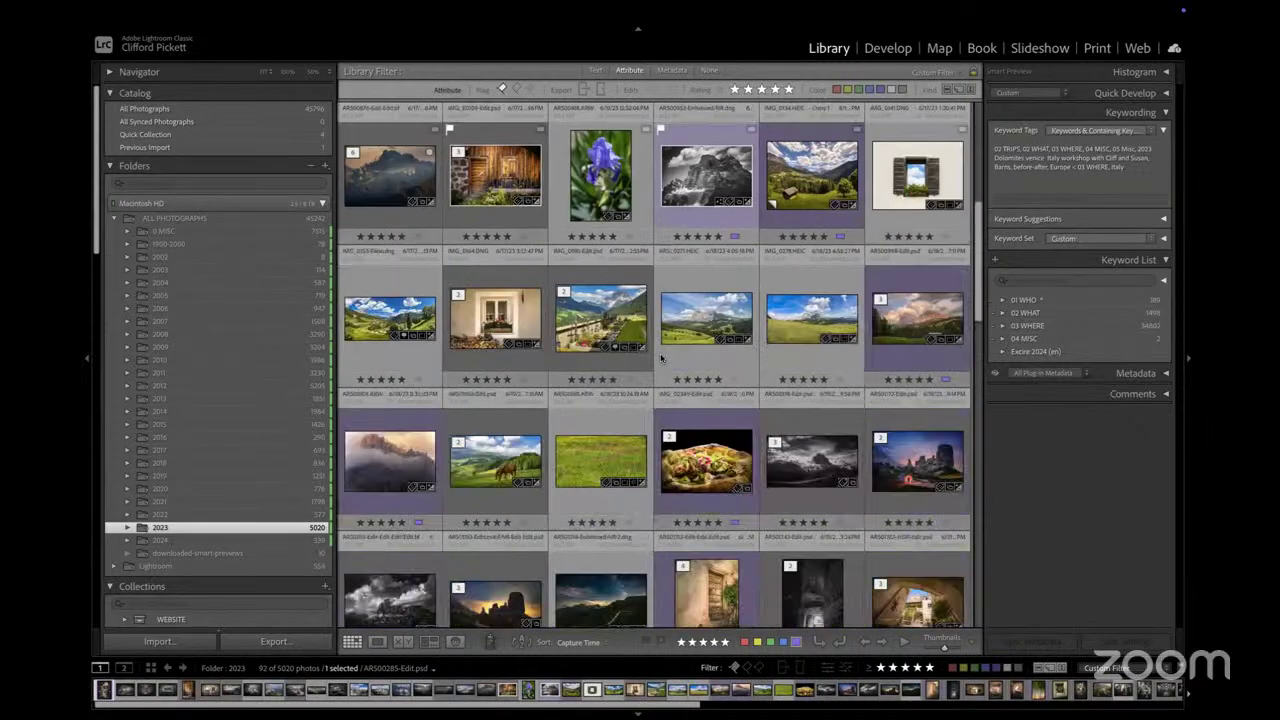
# Expand the 2023 folder and its 06 subfolder, and view the photos in 17 - Dolomites Italy, 06 and 2023
pyautogui.click(123, 527)
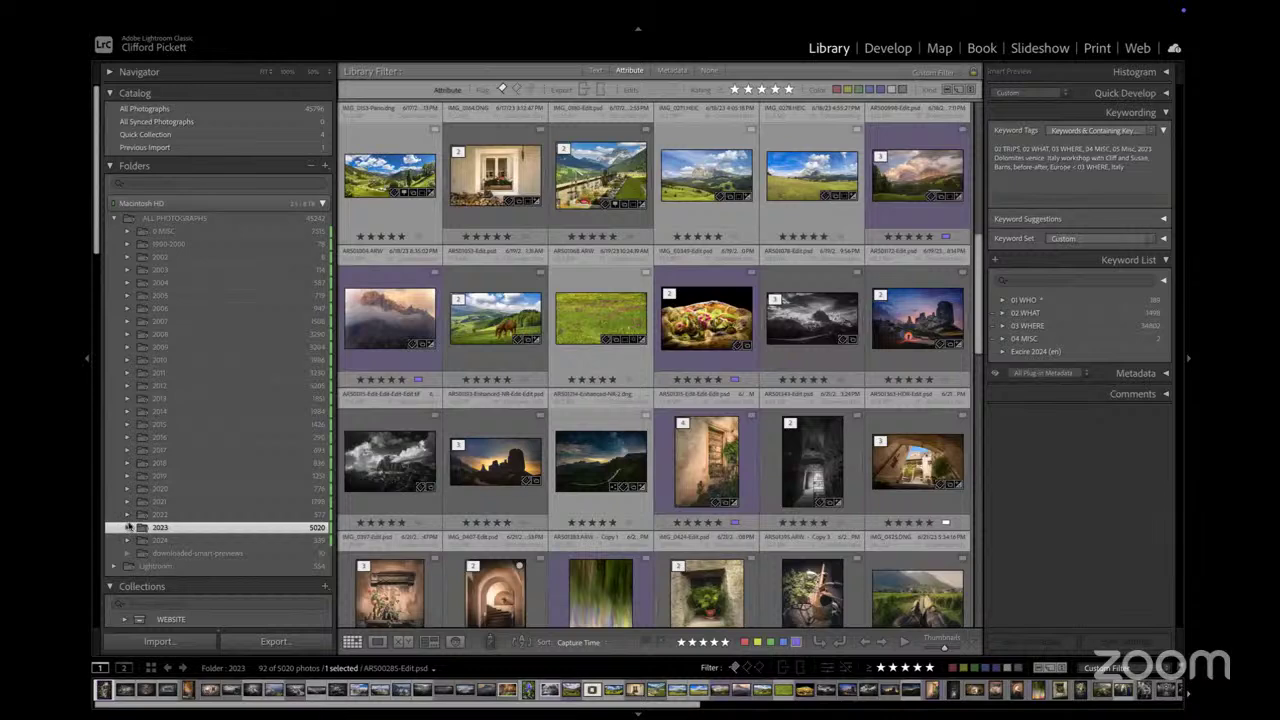
pyautogui.scroll(-5, 220, 480)
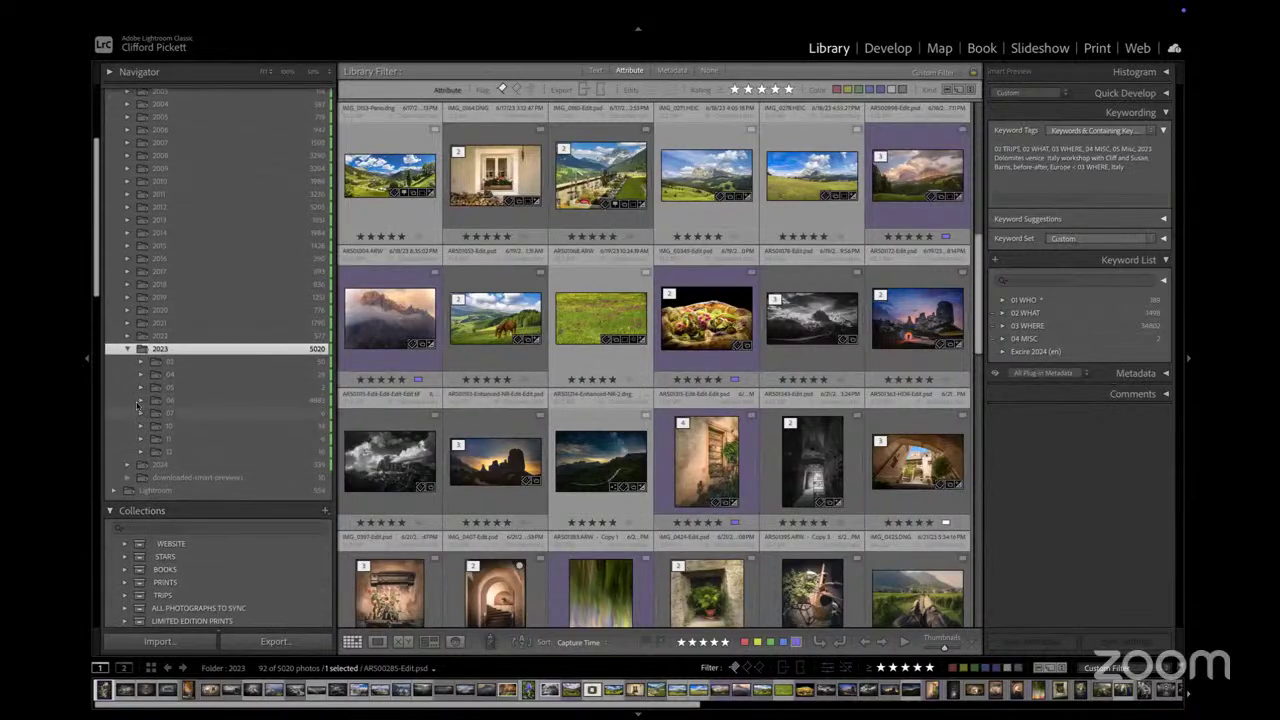
pyautogui.click(141, 401)
pyautogui.click(204, 505)
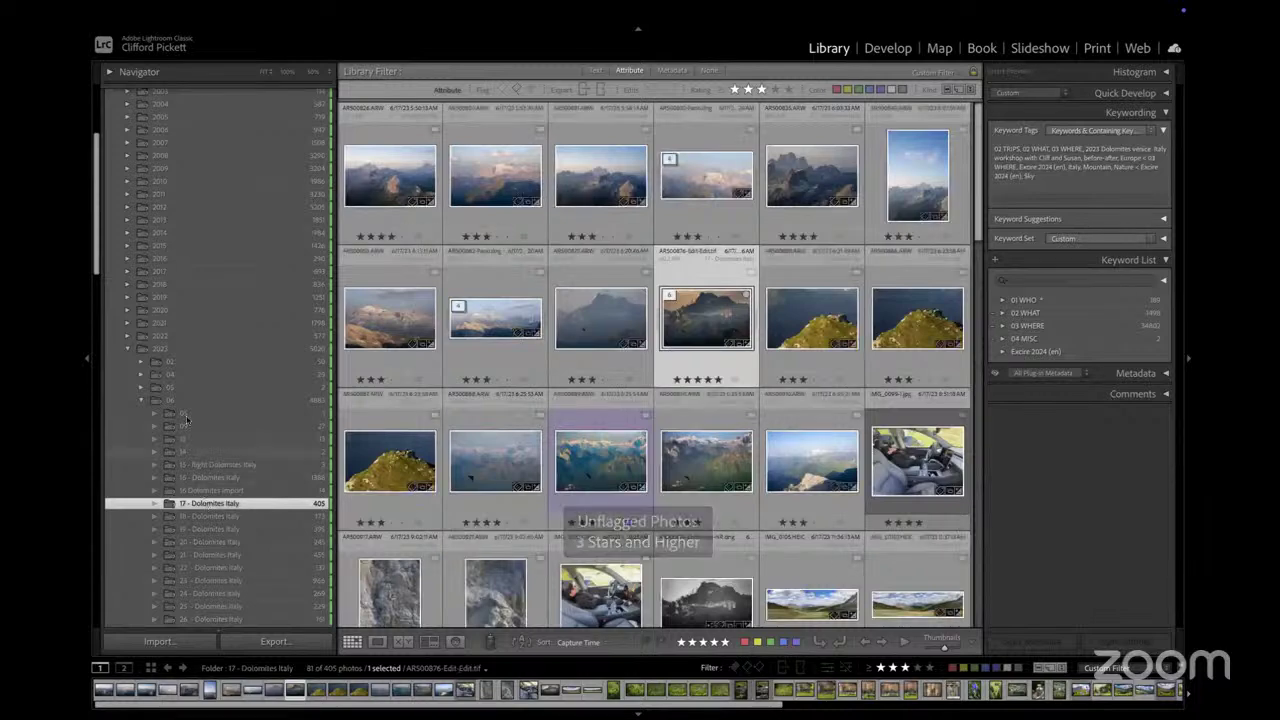
pyautogui.click(185, 401)
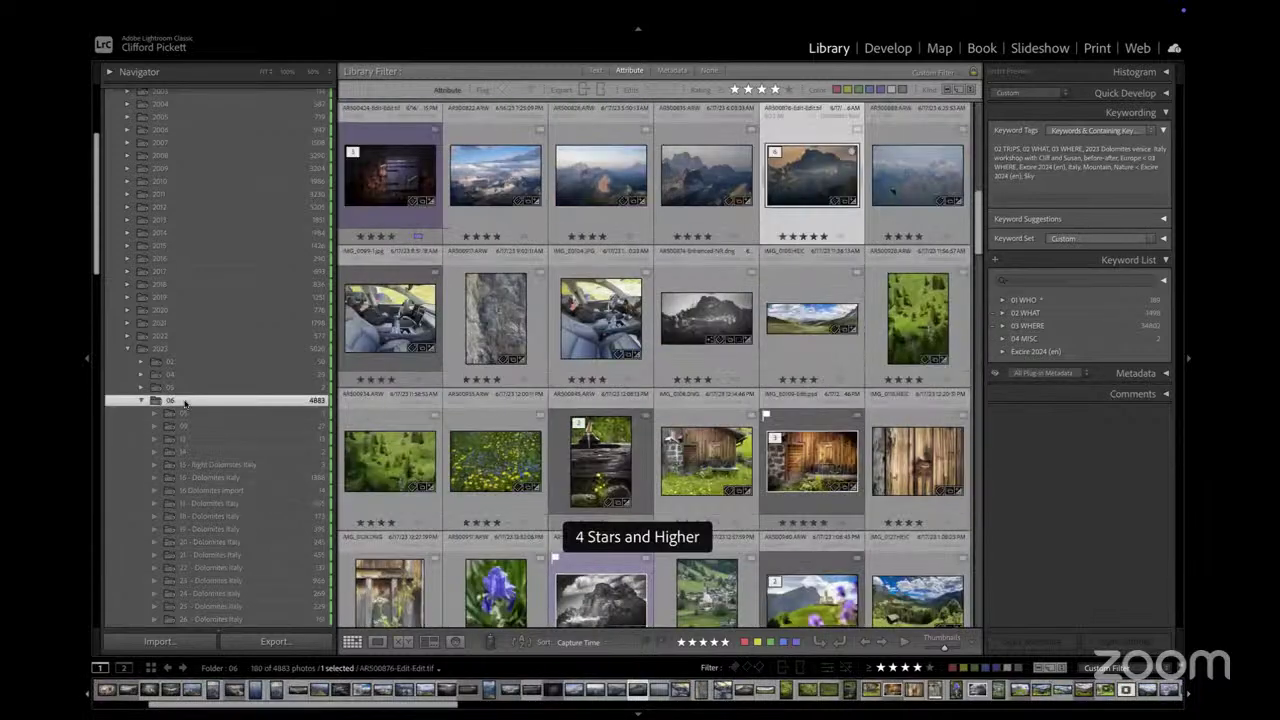
pyautogui.click(183, 351)
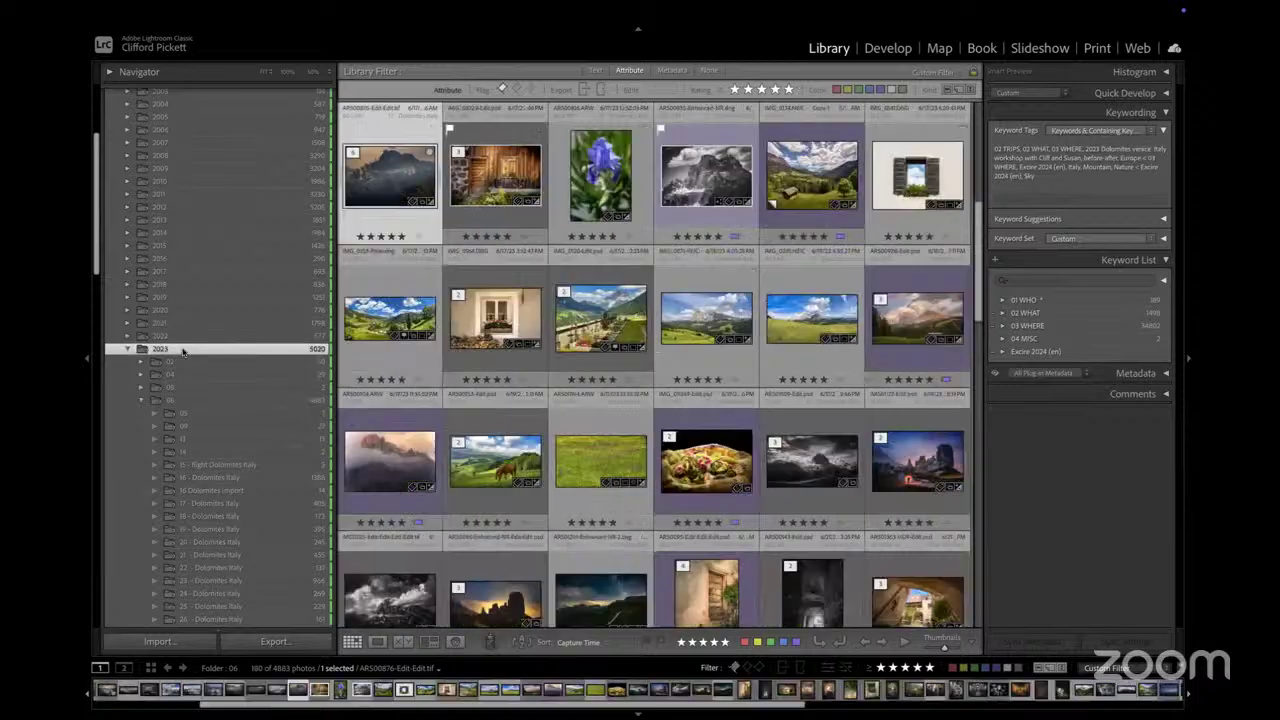
# Search any searchable field in the ALL PHOTOGRAPHS folder for "cowb" and clear the five-star rating filter
pyautogui.scroll(5, 210, 224)
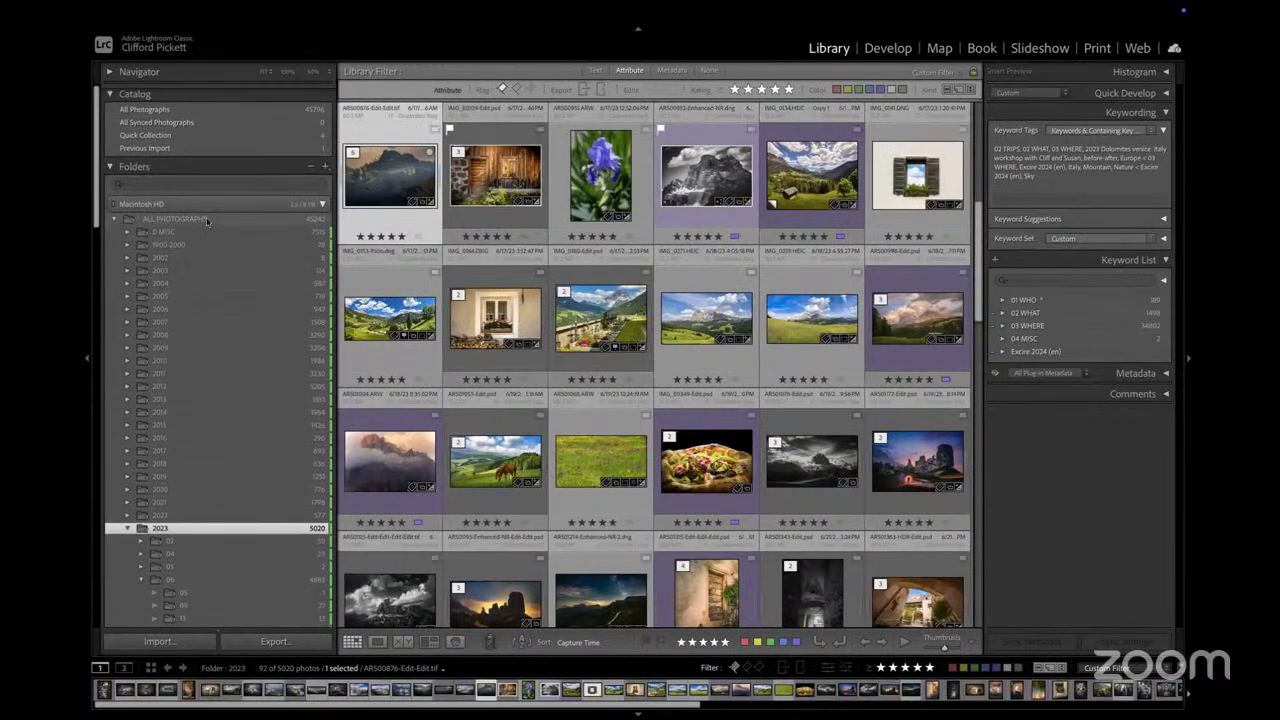
pyautogui.click(210, 224)
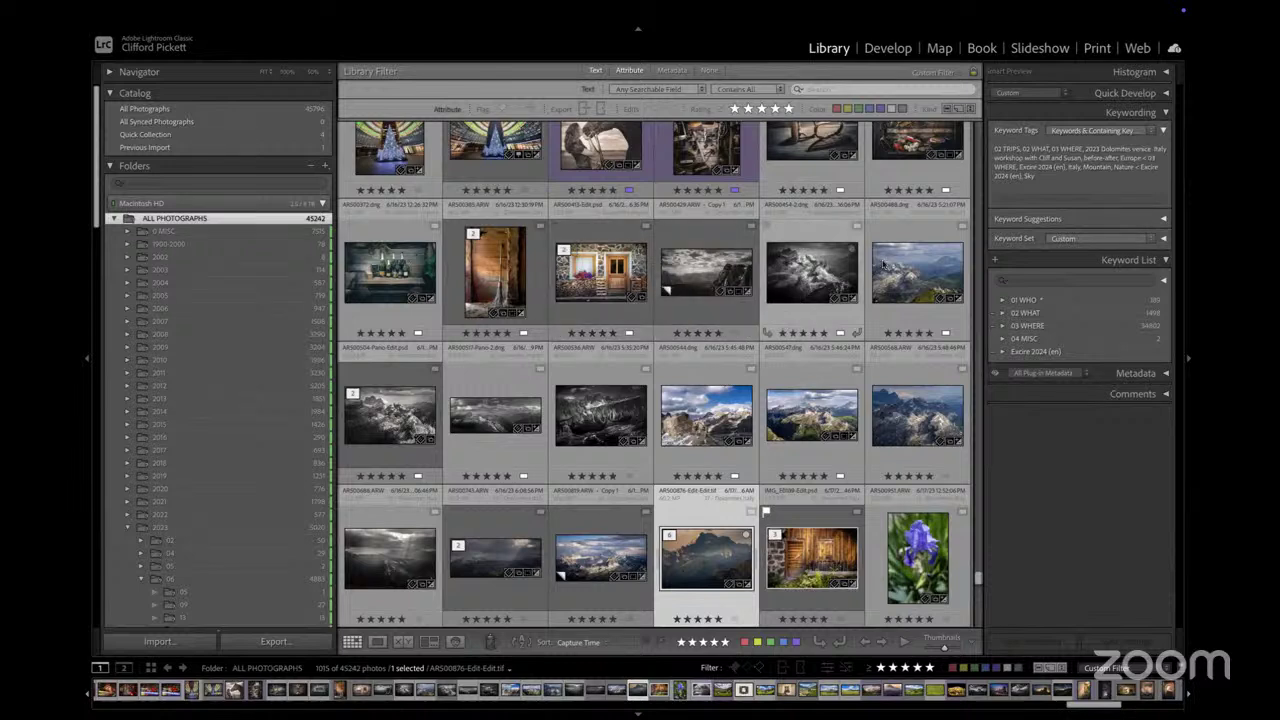
pyautogui.click(847, 89)
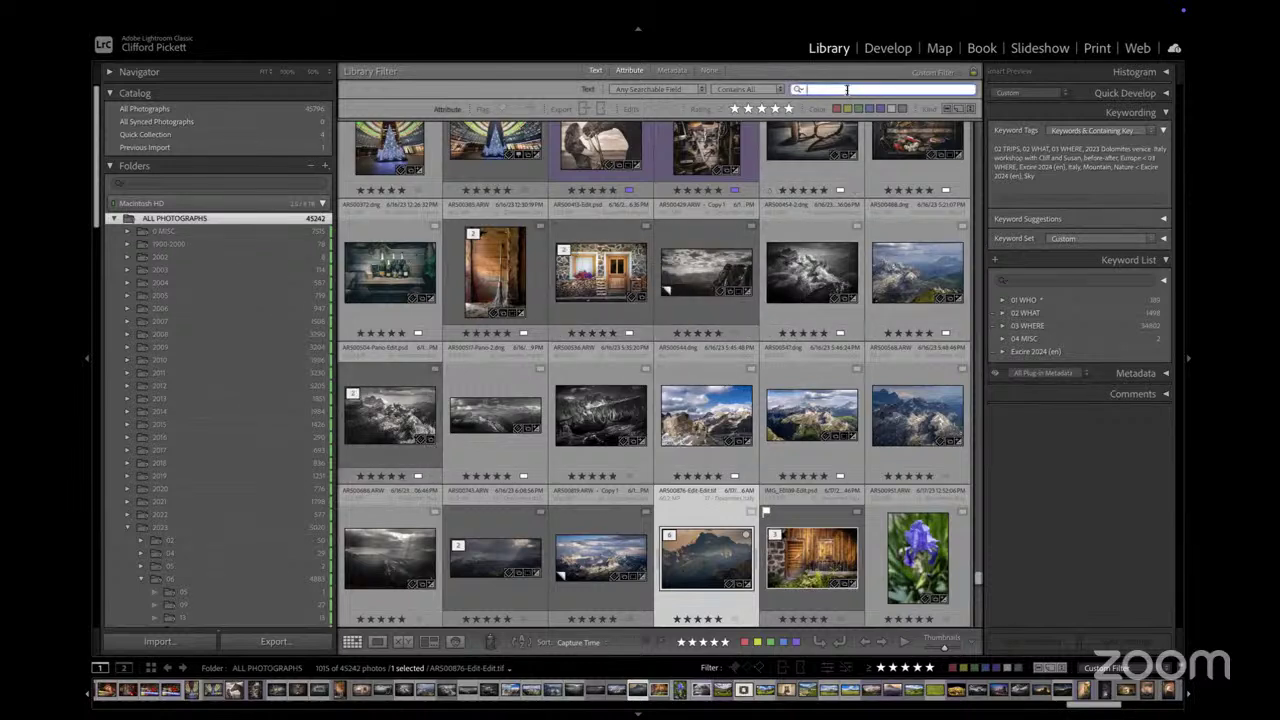
pyautogui.write('cowb')
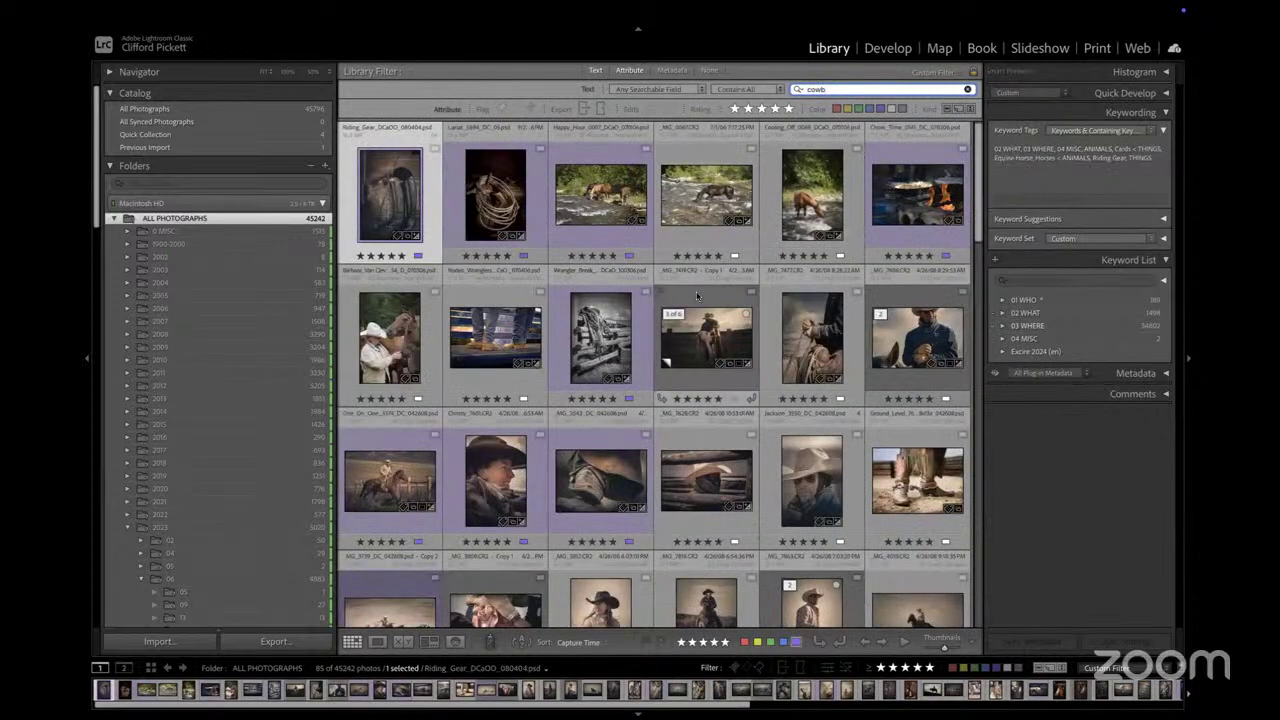
pyautogui.scroll(-10, 697, 295)
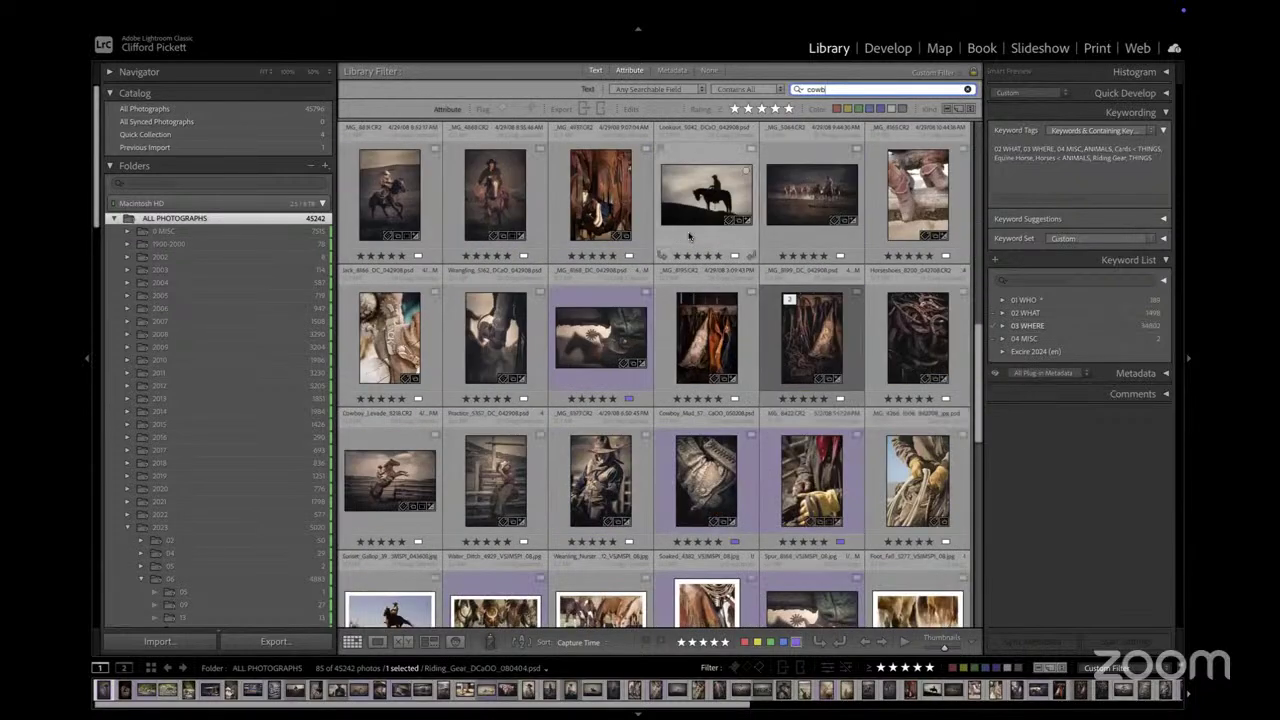
pyautogui.click(789, 109)
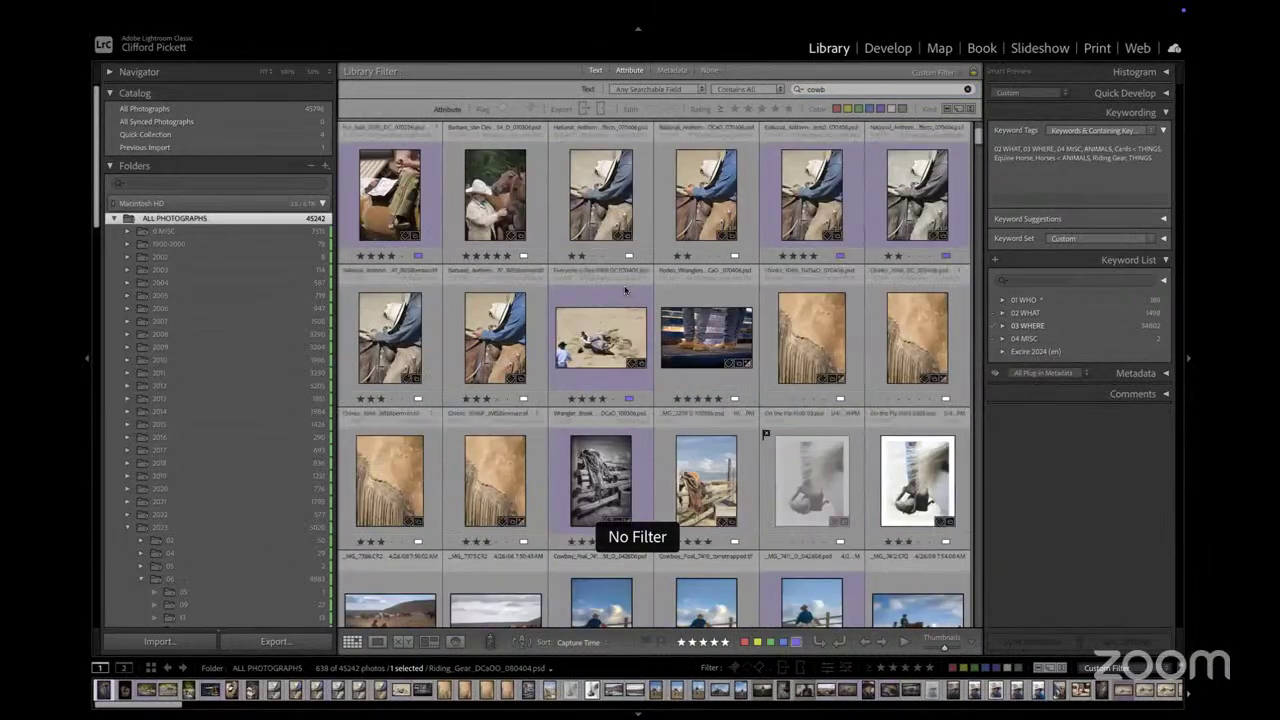
# Look through the "cowb" search results in ALL PHOTOGRAPHS and limit them to five-star photos
pyautogui.scroll(-5, 625, 291)
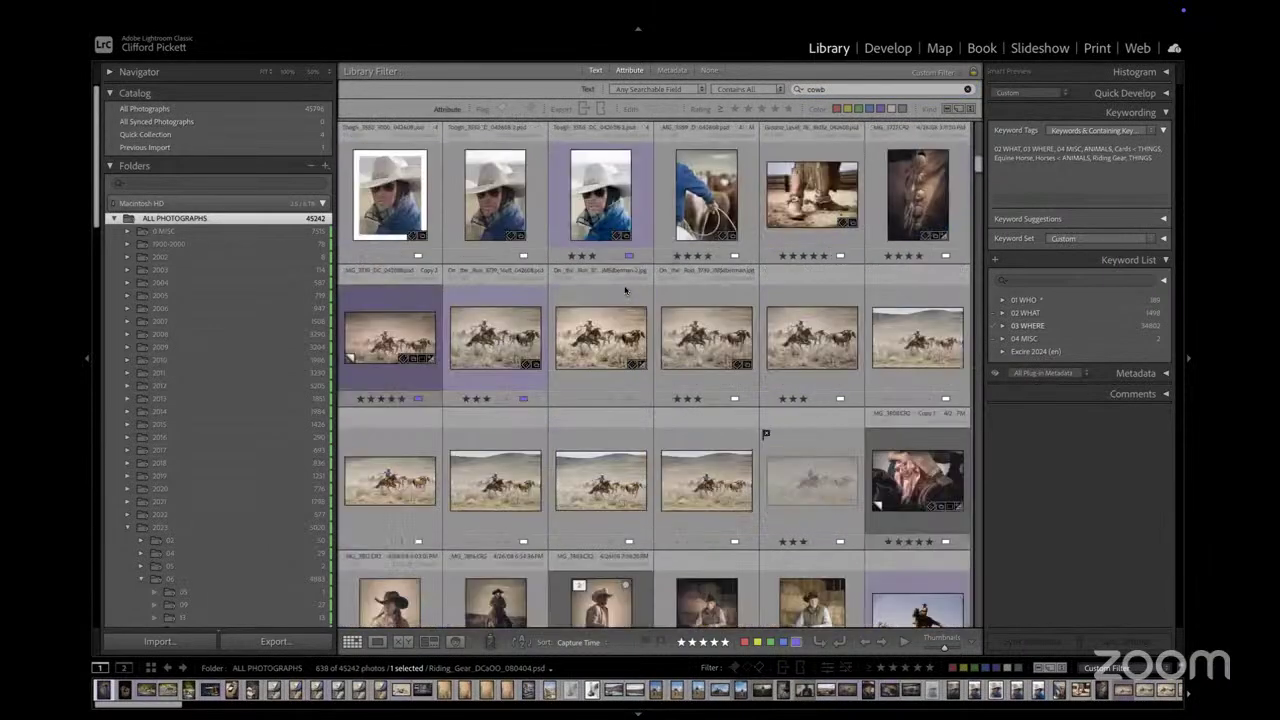
pyautogui.scroll(-10, 625, 291)
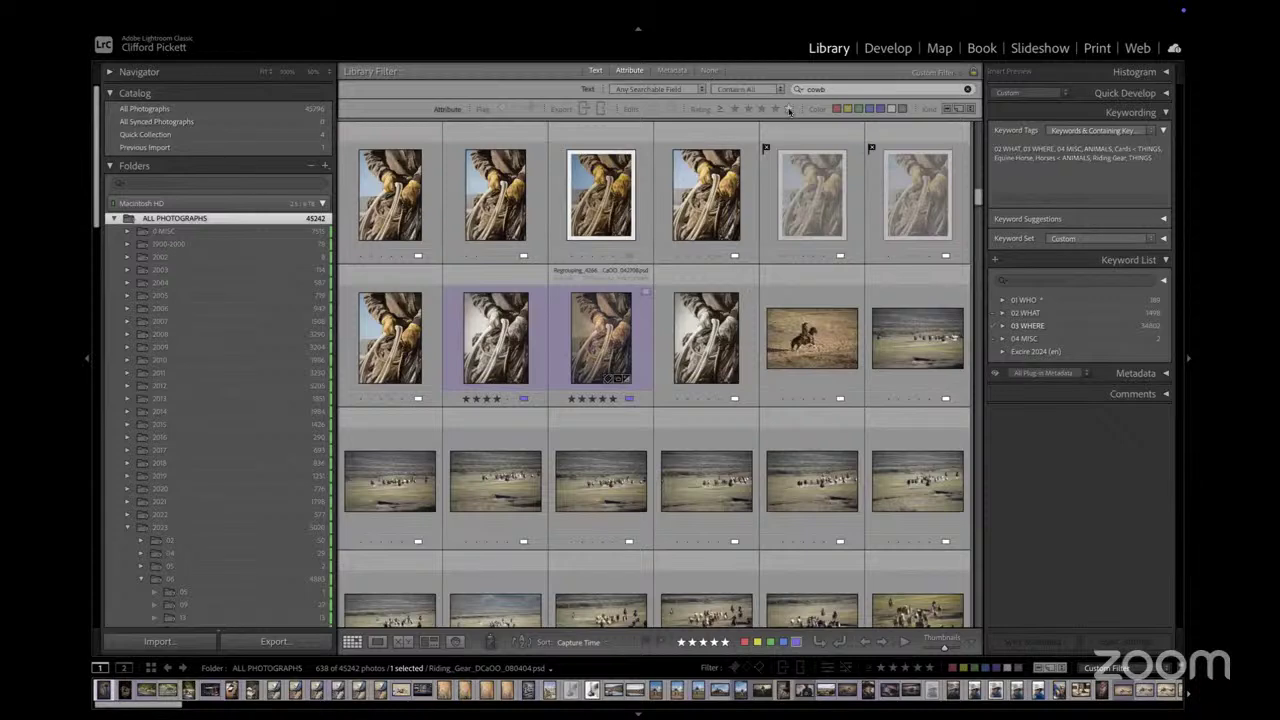
pyautogui.click(789, 109)
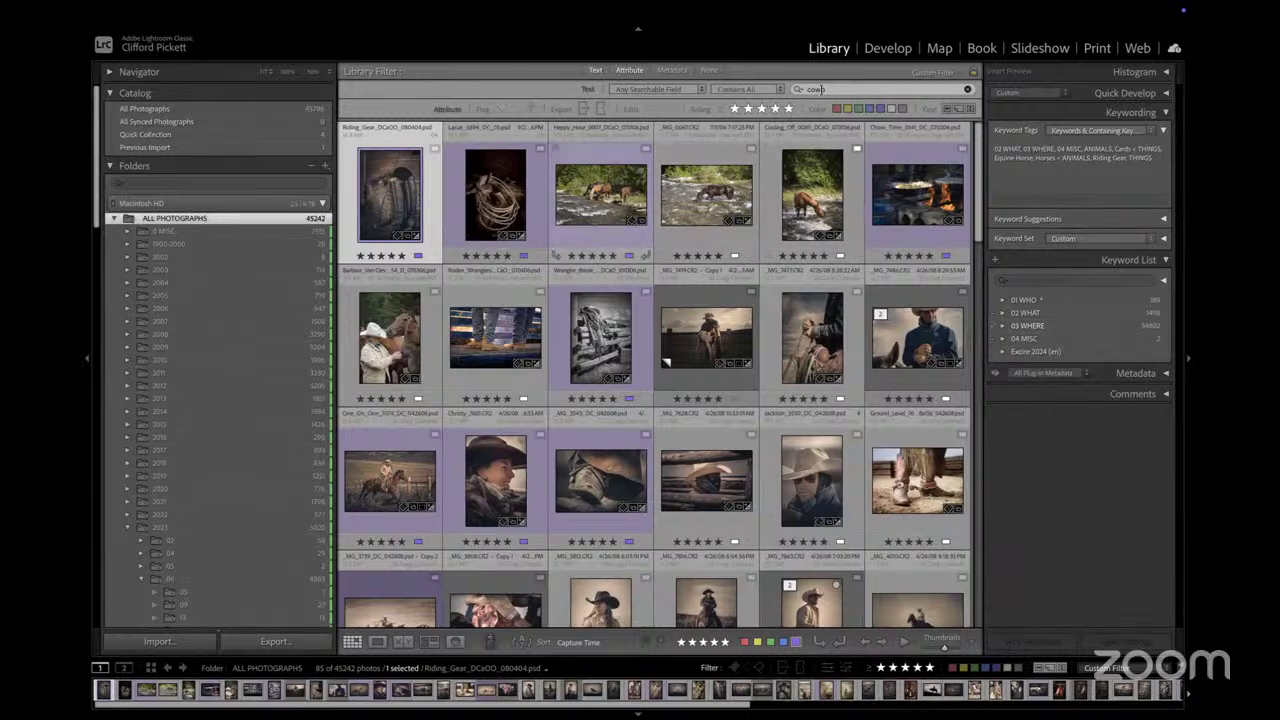
# Replace the text search with "hors", narrow it to "hors suns", and narrow it further with a cowboy term
pyautogui.click(834, 91)
pyautogui.write('hors')
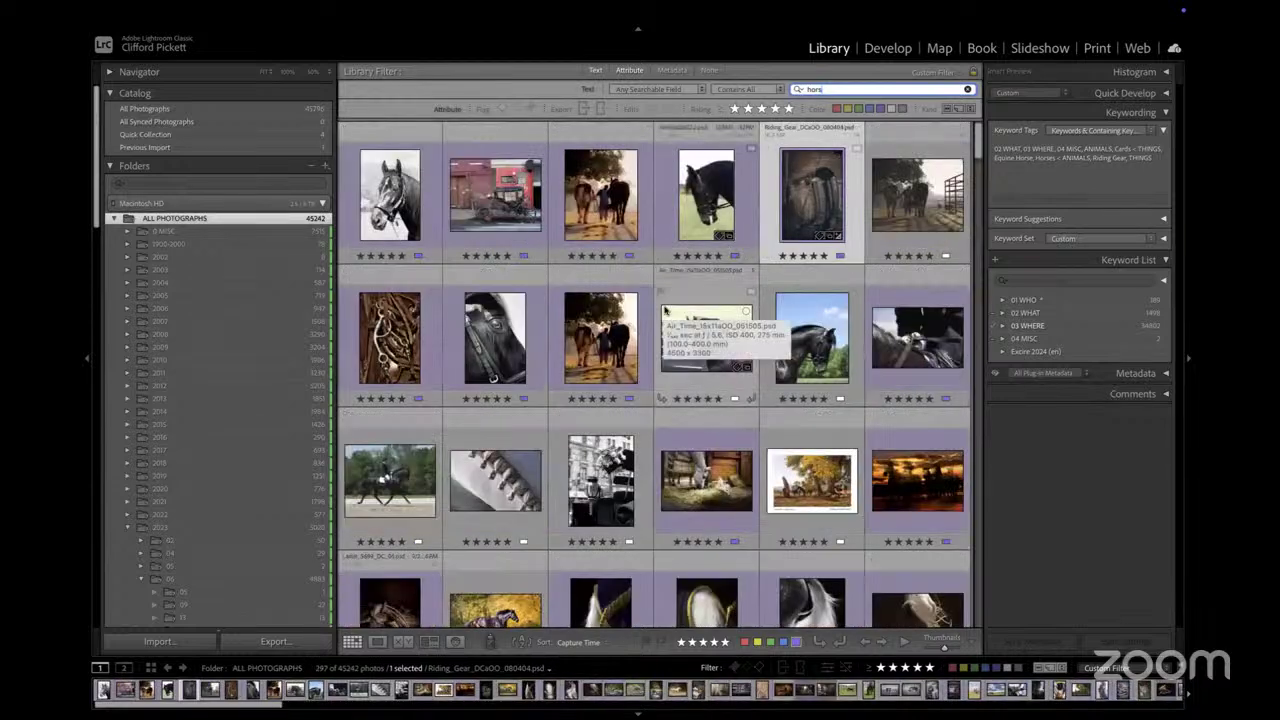
pyautogui.write(' suns')
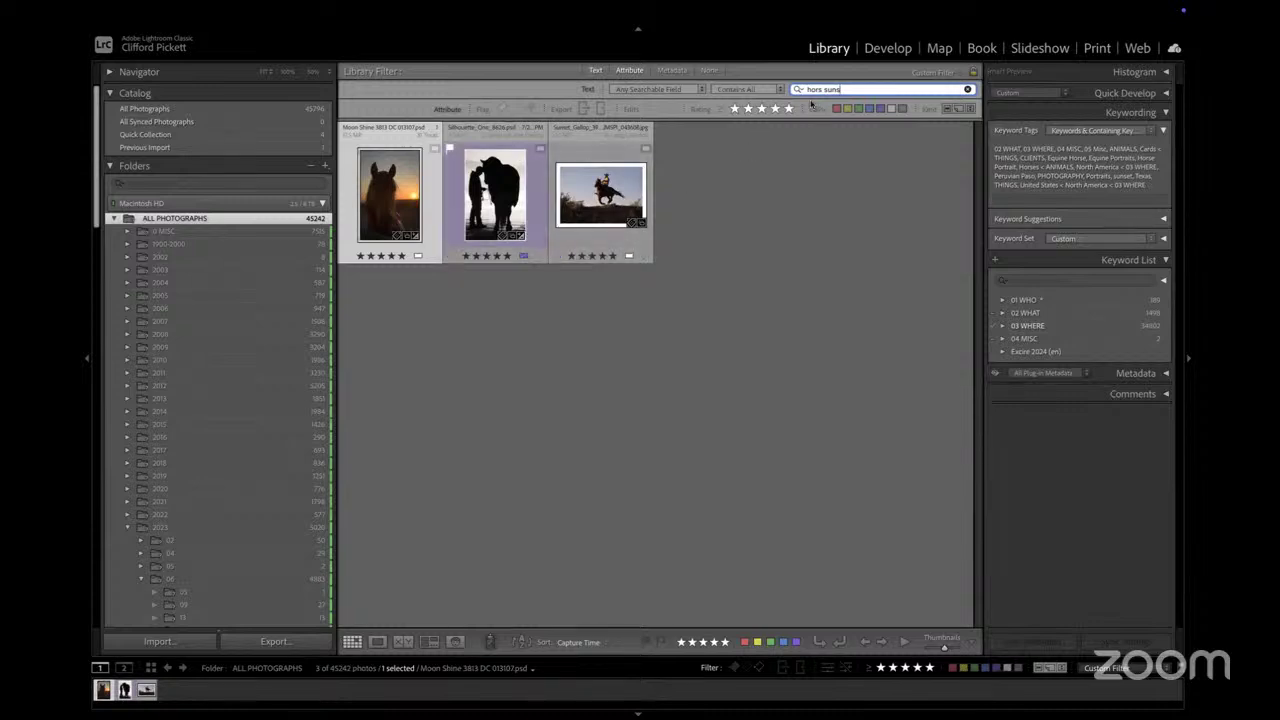
pyautogui.write('wbo')
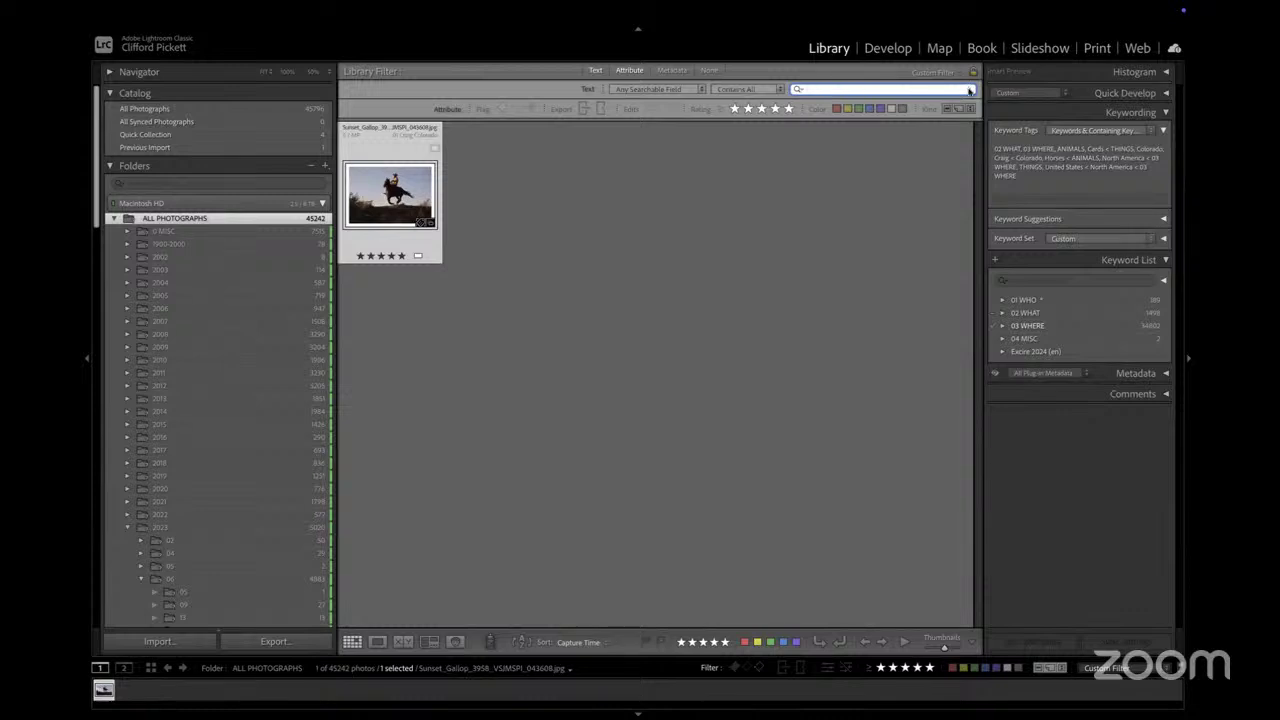
# Clear the text search and search the five-star photos in ALL PHOTOGRAPHS for "abstra"
pyautogui.click(967, 89)
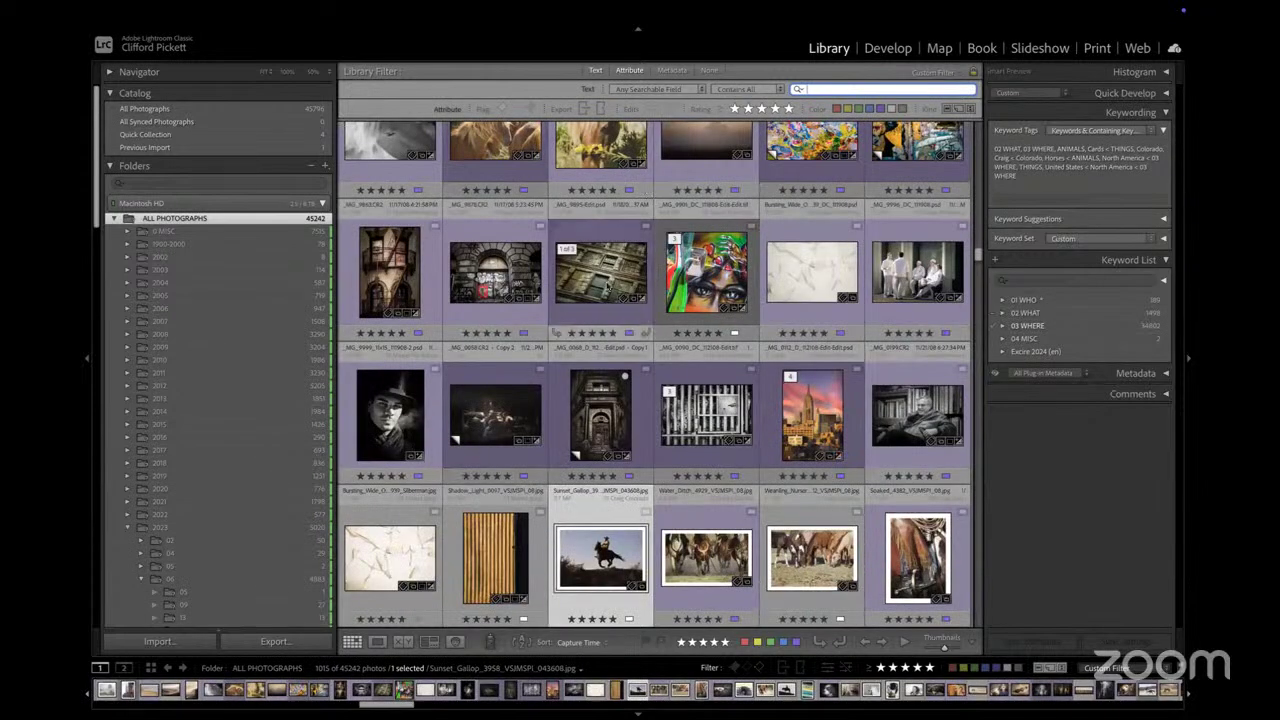
pyautogui.write('abstra')
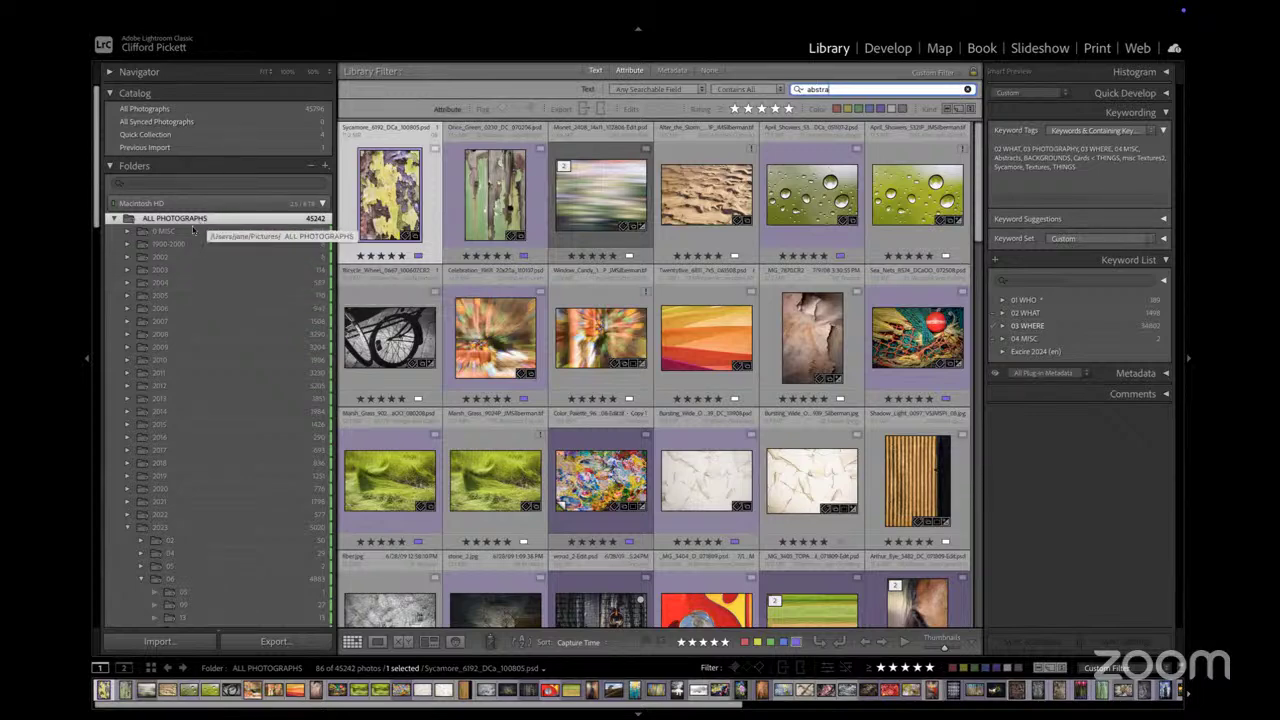
# Collapse the 06 subfolder of 2023, view the 07 subfolder, and look through the five-star photos in the 2023 folder
pyautogui.scroll(-2, 198, 268)
pyautogui.scroll(-6, 198, 268)
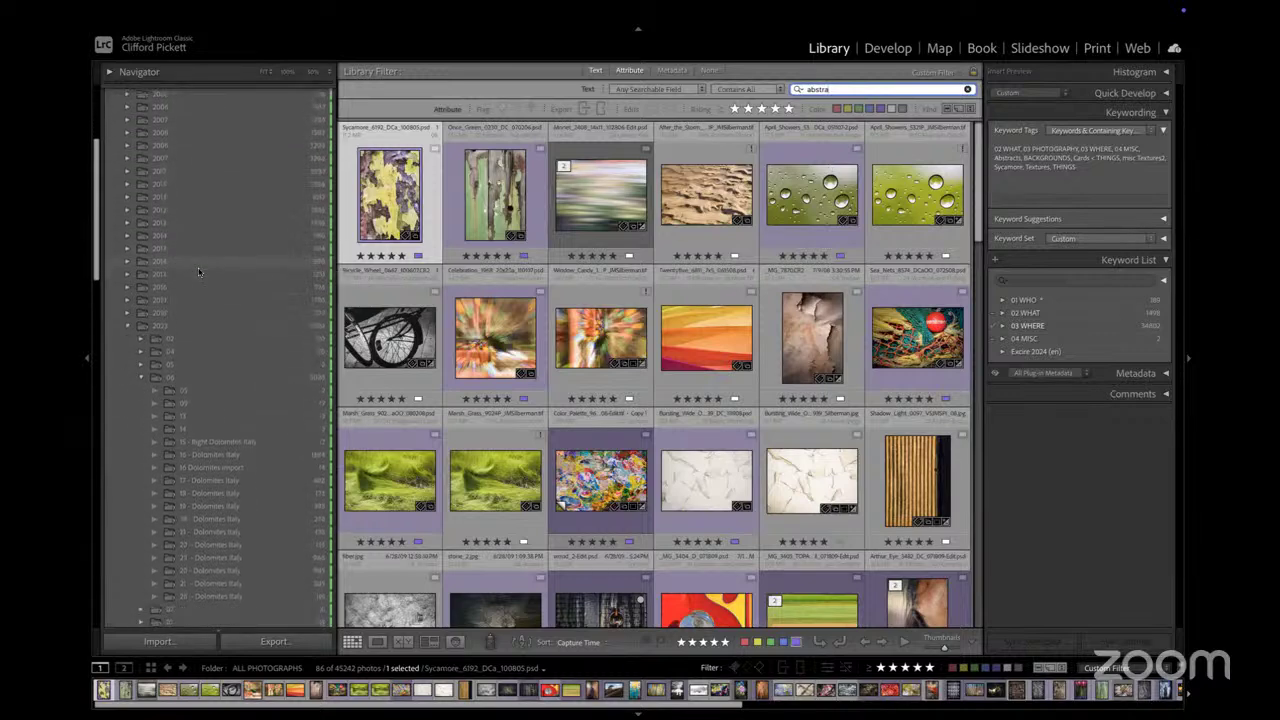
pyautogui.click(143, 337)
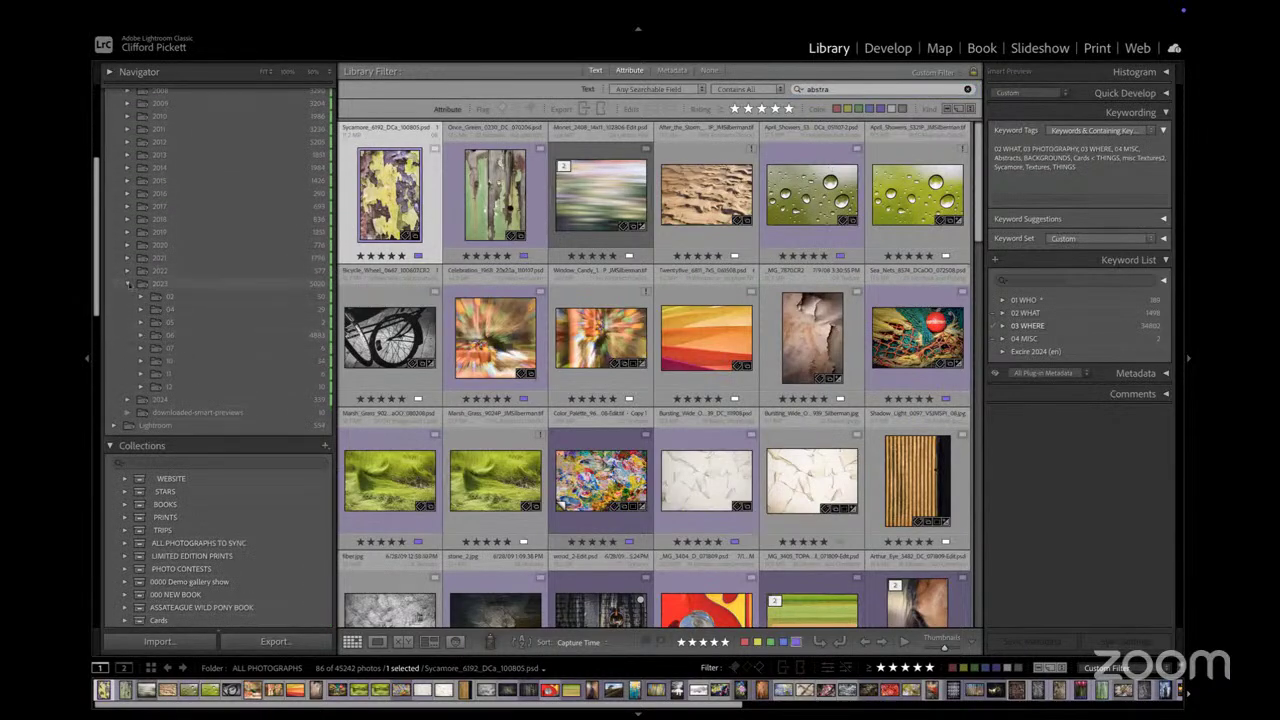
pyautogui.click(185, 348)
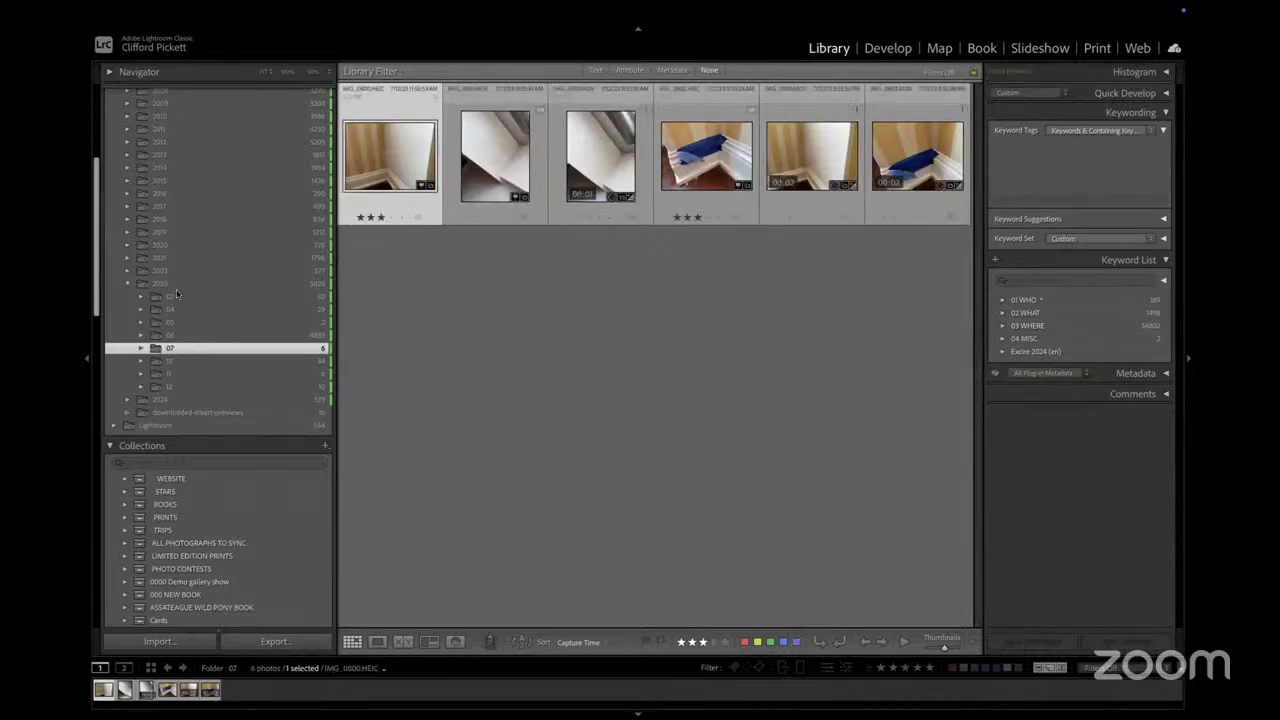
pyautogui.click(177, 286)
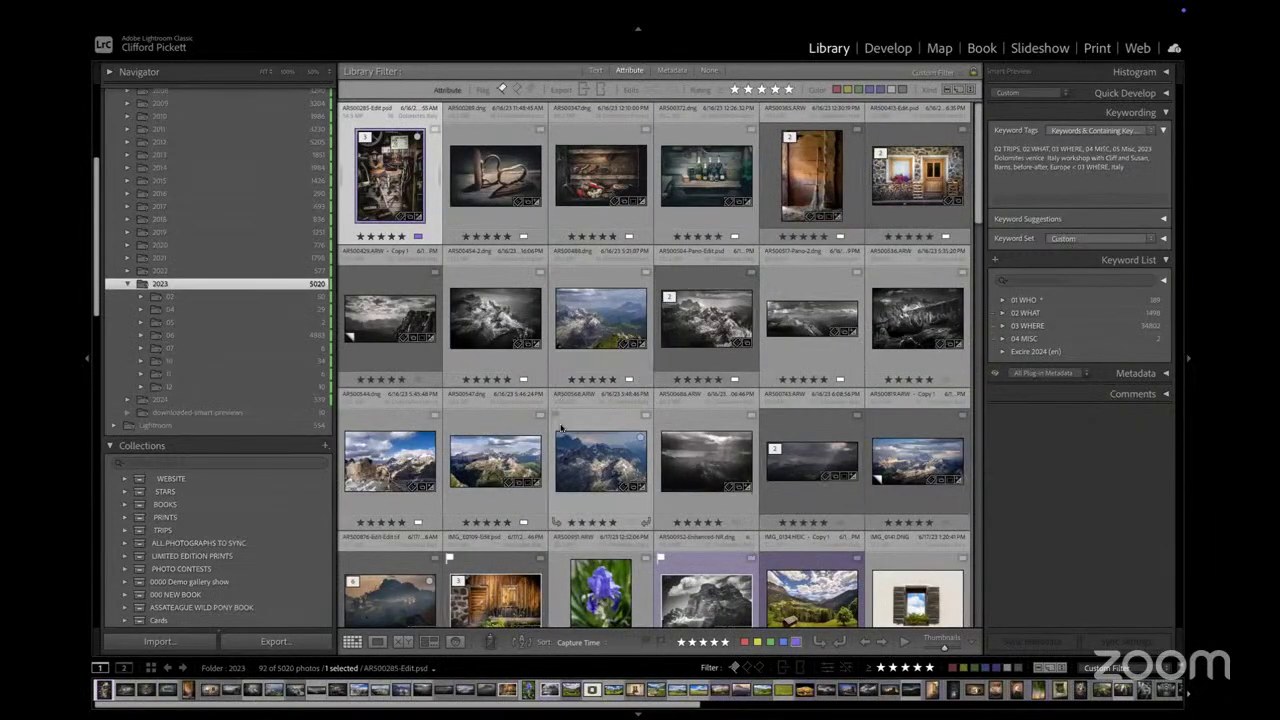
pyautogui.scroll(-3, 561, 428)
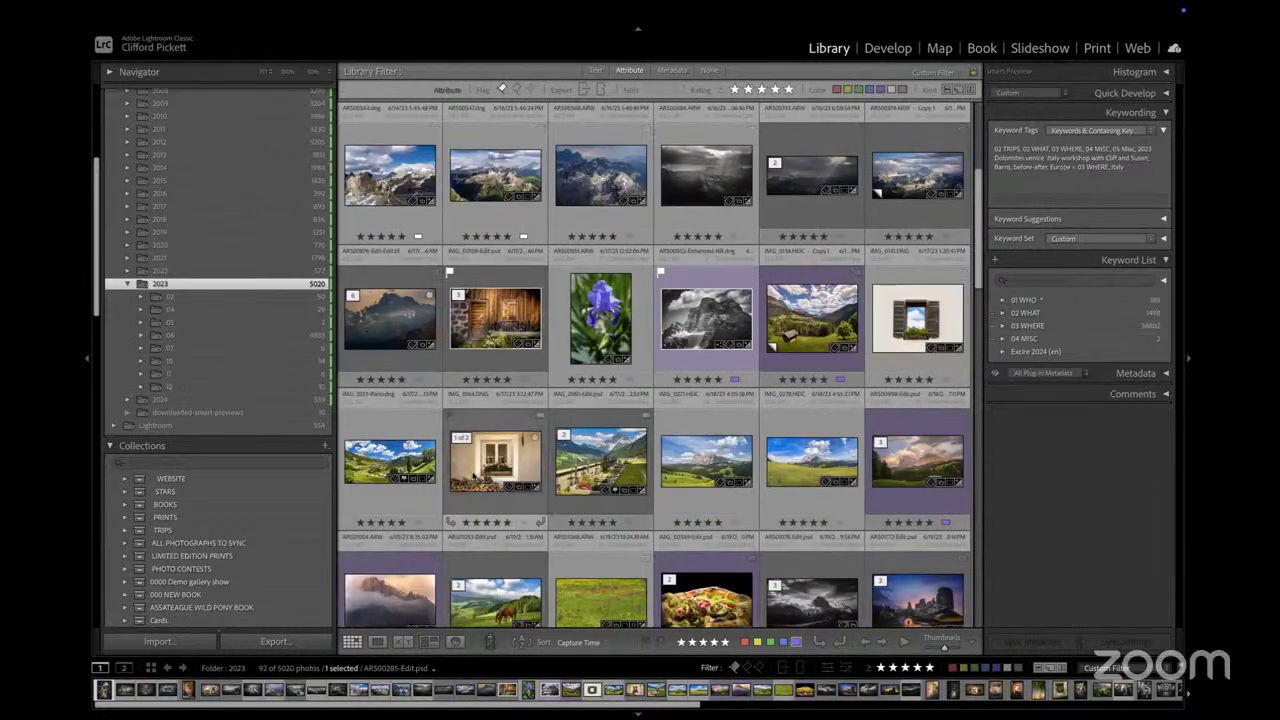
pyautogui.scroll(-2, 653, 543)
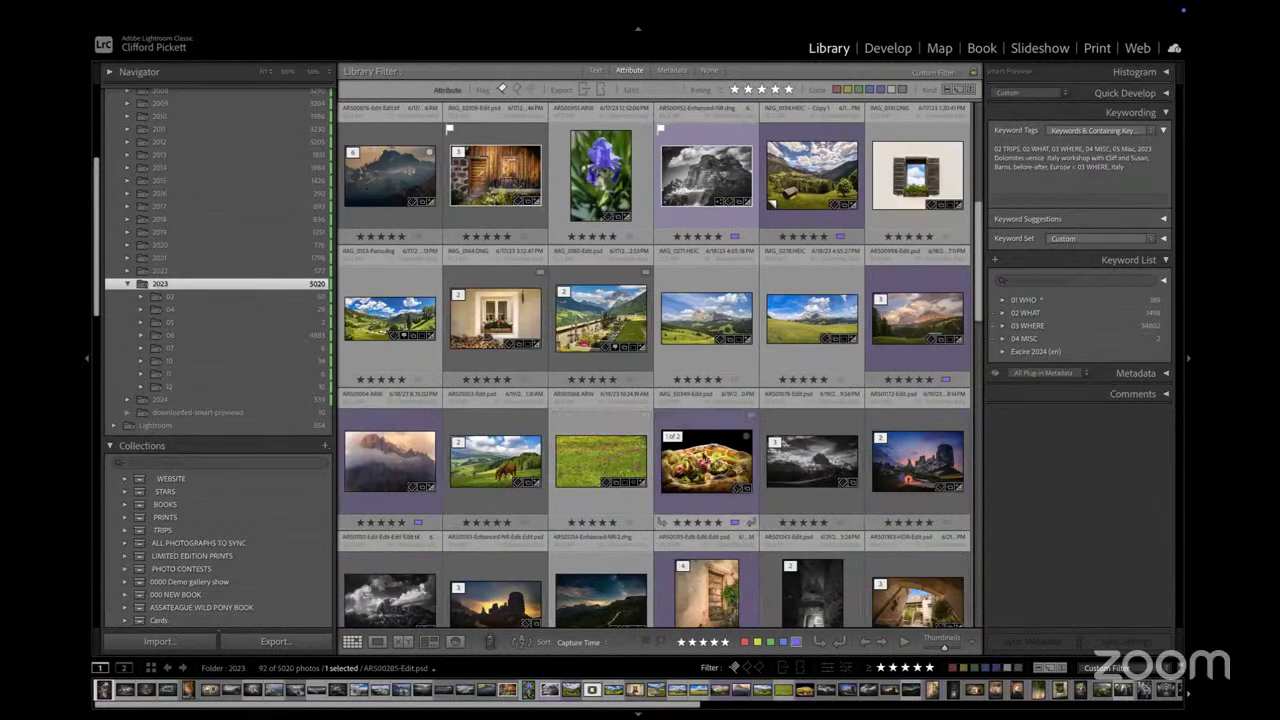
# Select the five-star pizza photo, turn off the library filter to examine its neighbouring shots, and turn the filter back on
pyautogui.click(705, 457)
pyautogui.scroll(-3, 705, 457)
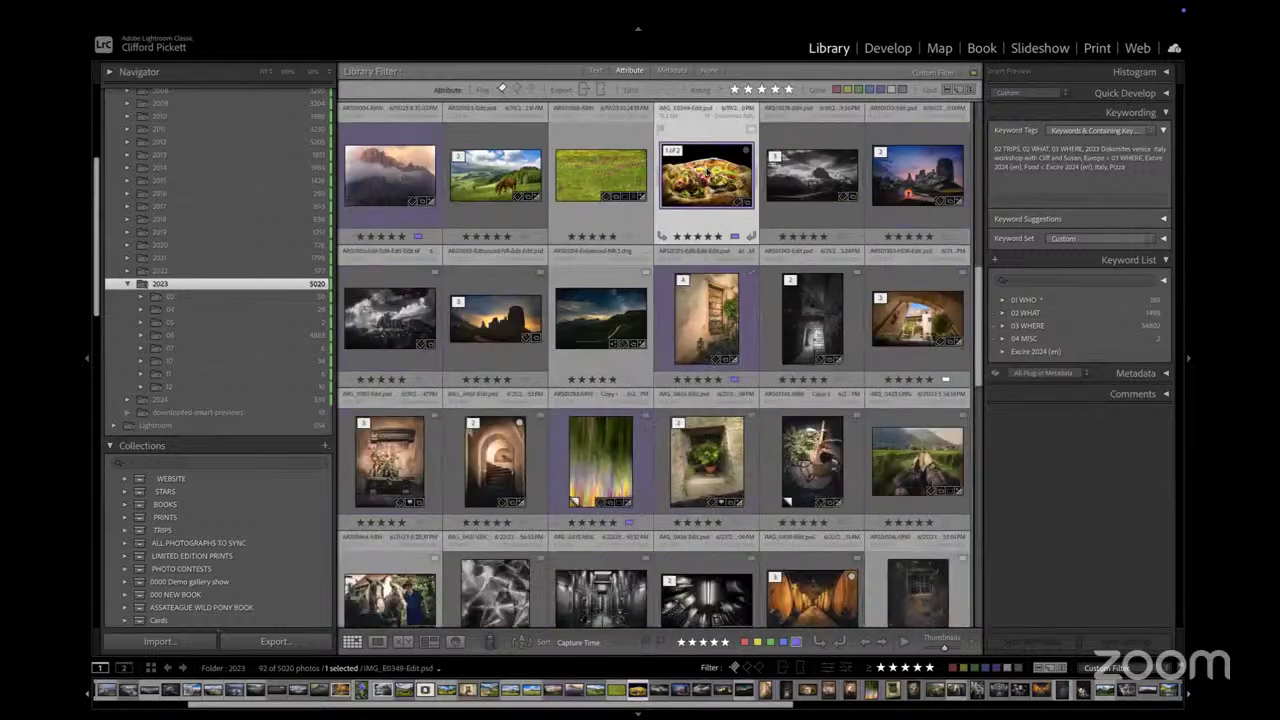
pyautogui.hotkey('ctrl', 'l')
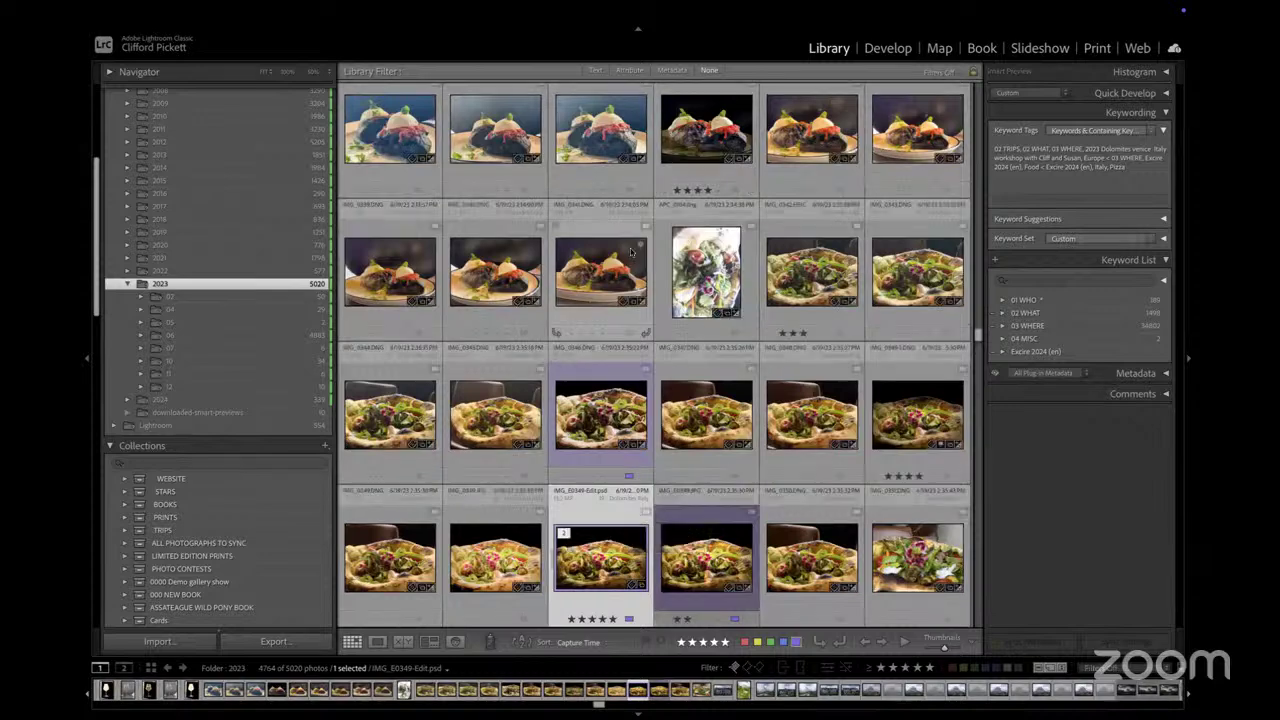
pyautogui.scroll(-2, 631, 252)
pyautogui.scroll(1, 596, 382)
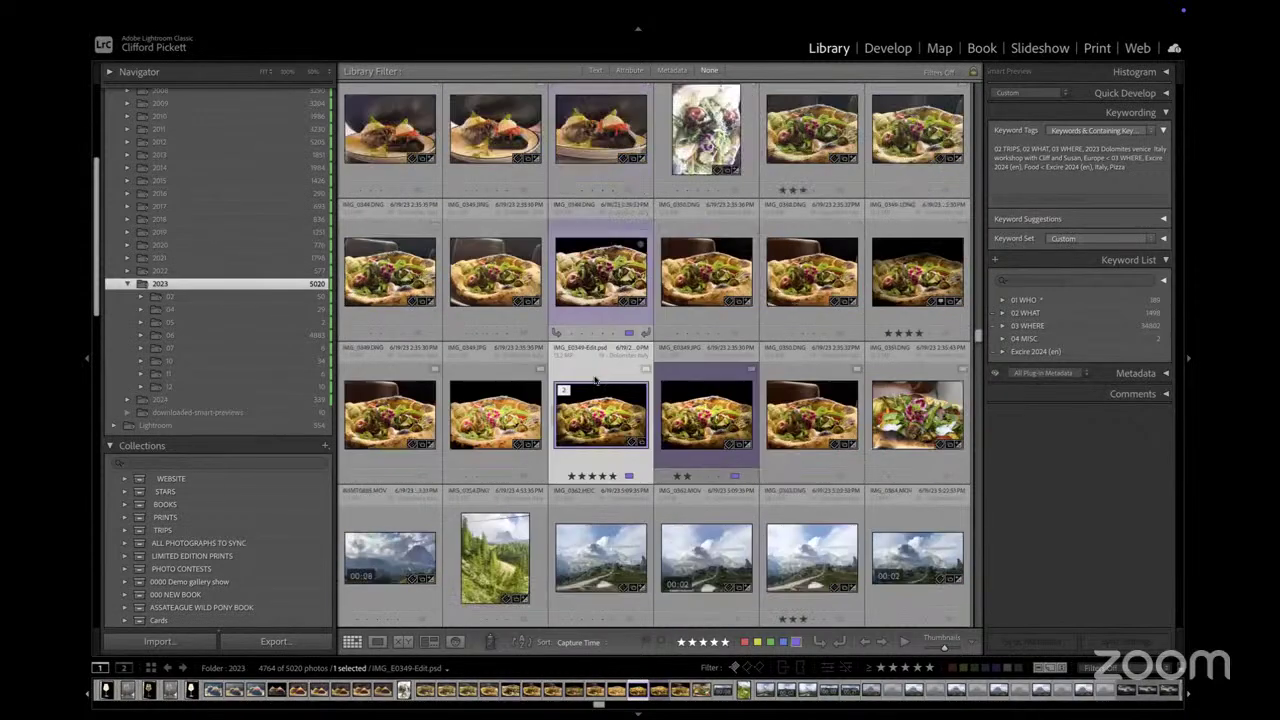
pyautogui.scroll(1, 596, 380)
pyautogui.hotkey('ctrl', 'l')
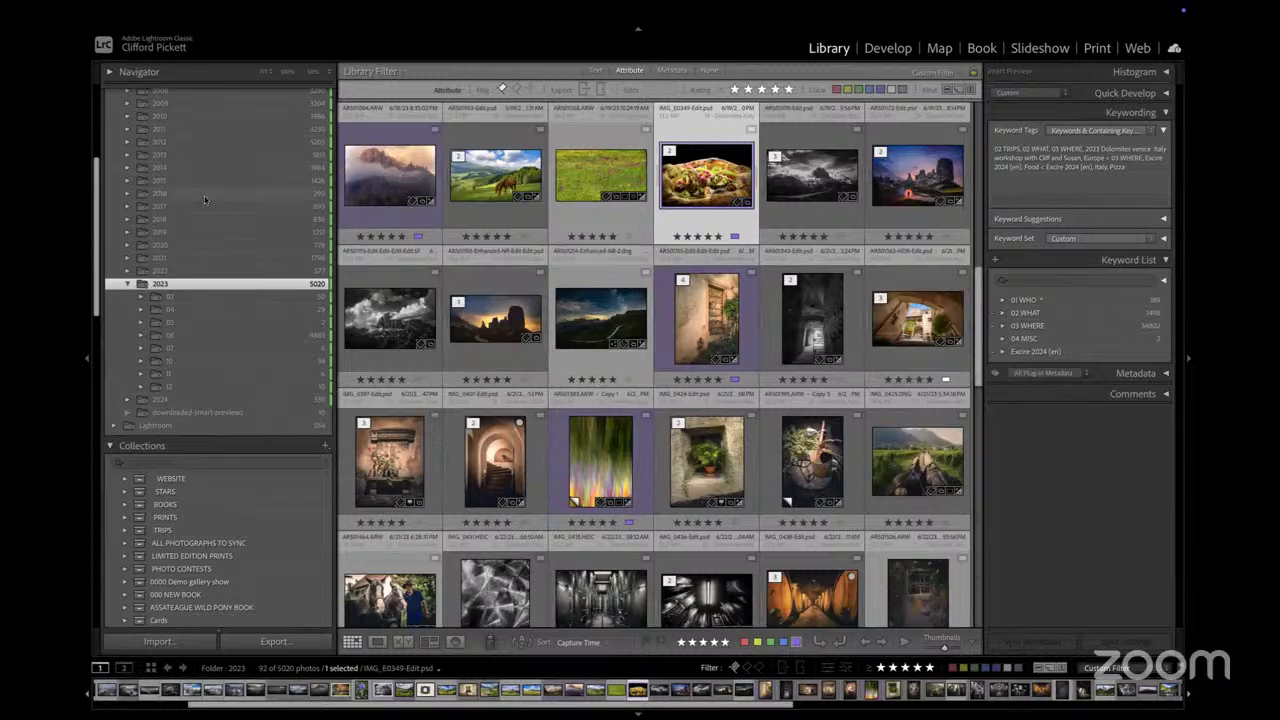
# Search All Photographs for "pizz" among photos rated four stars and higher
pyautogui.scroll(5, 155, 150)
pyautogui.click(143, 112)
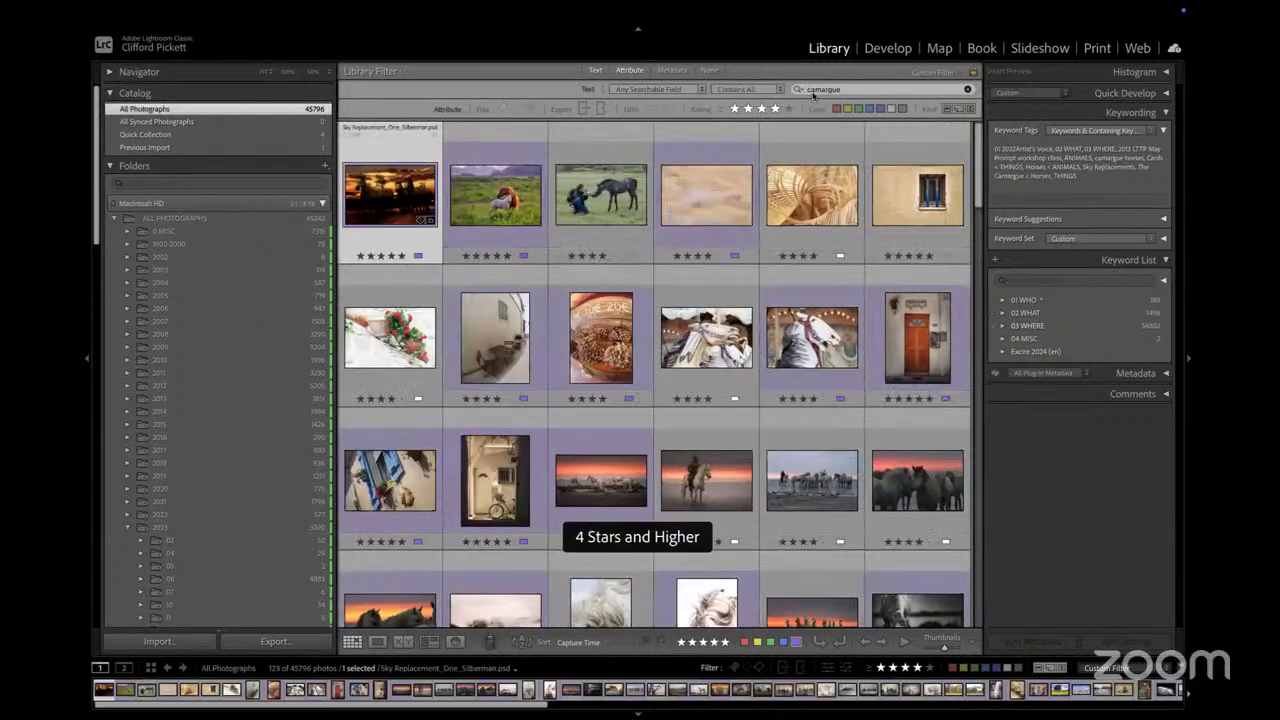
pyautogui.doubleClick(826, 89)
pyautogui.write('pizz')
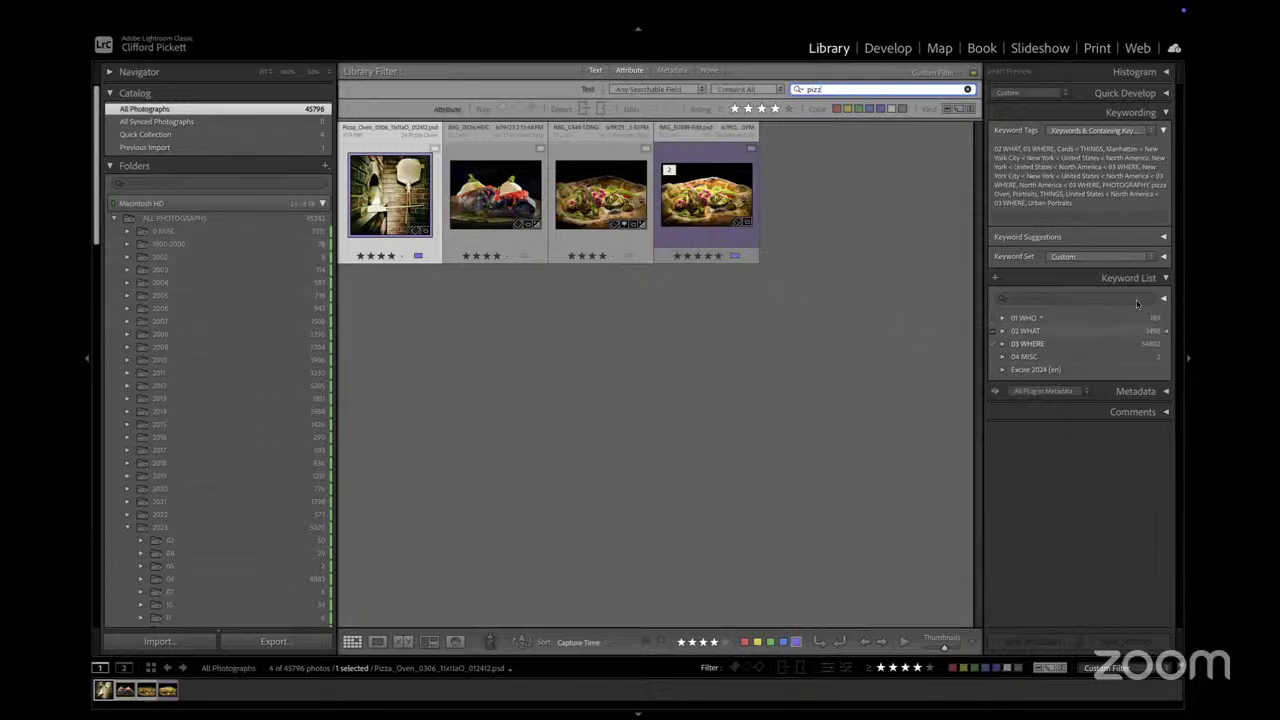
# Collapse the Keywording section, clear the "pizz" text search, and look through the photos rated four stars and higher
pyautogui.click(1166, 114)
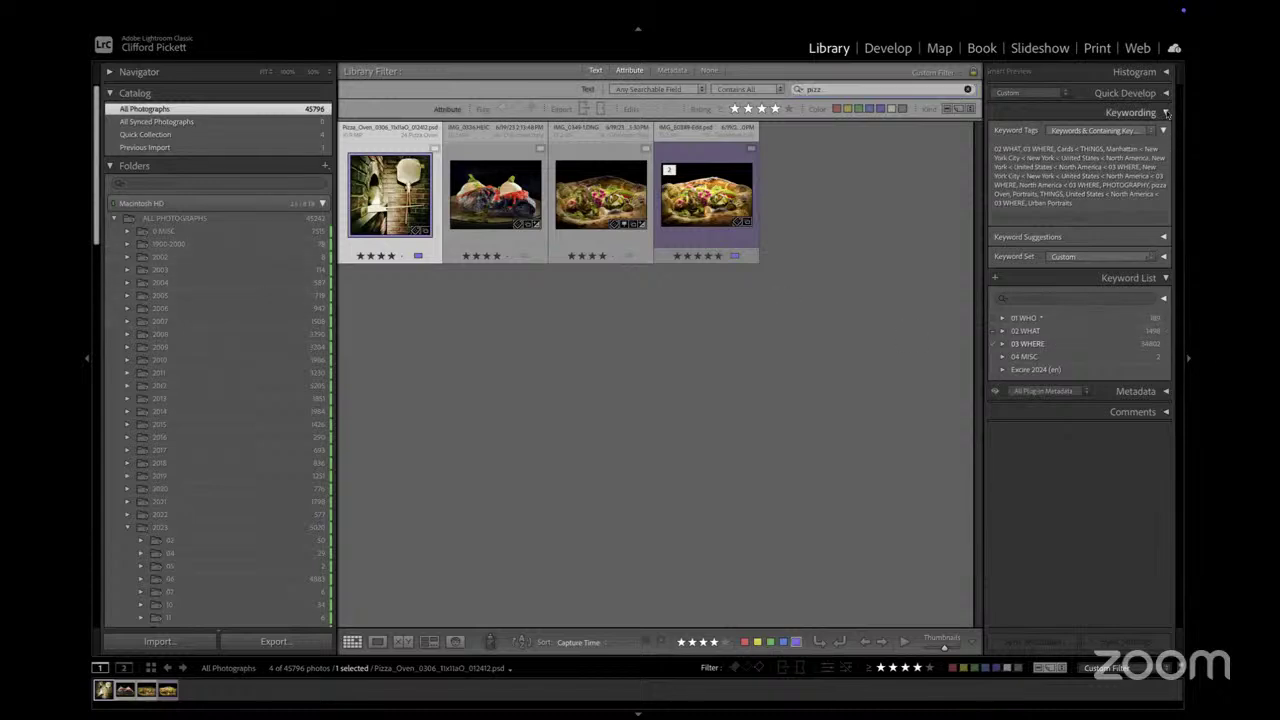
pyautogui.click(968, 89)
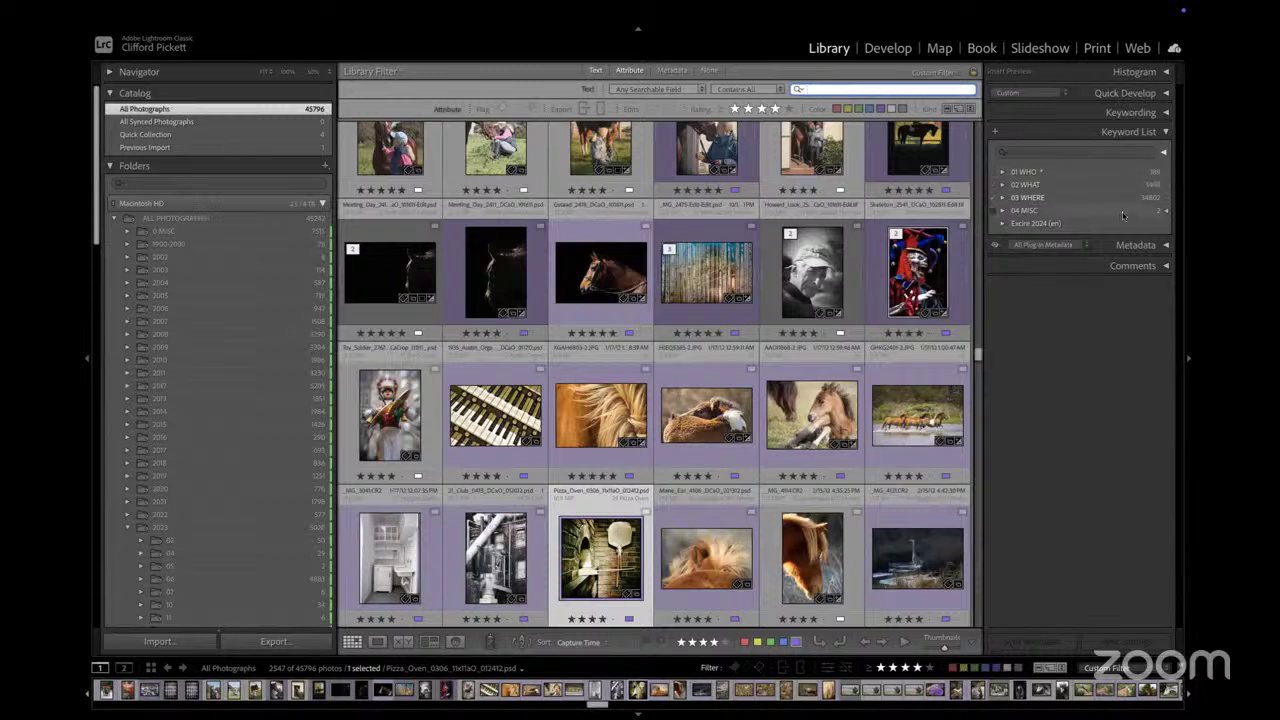
pyautogui.scroll(-8, 614, 252)
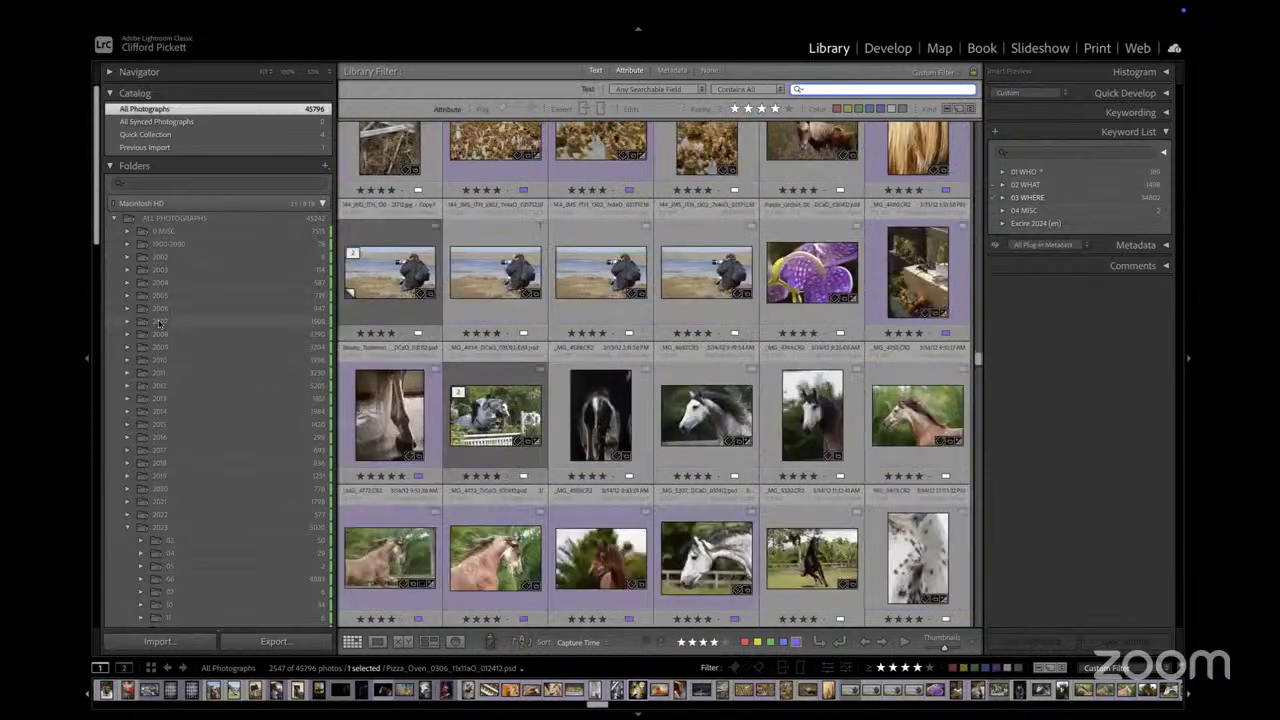
# Expand the WEBSITE collection set and compare its portfolio collections with the year folders
pyautogui.scroll(-10, 158, 322)
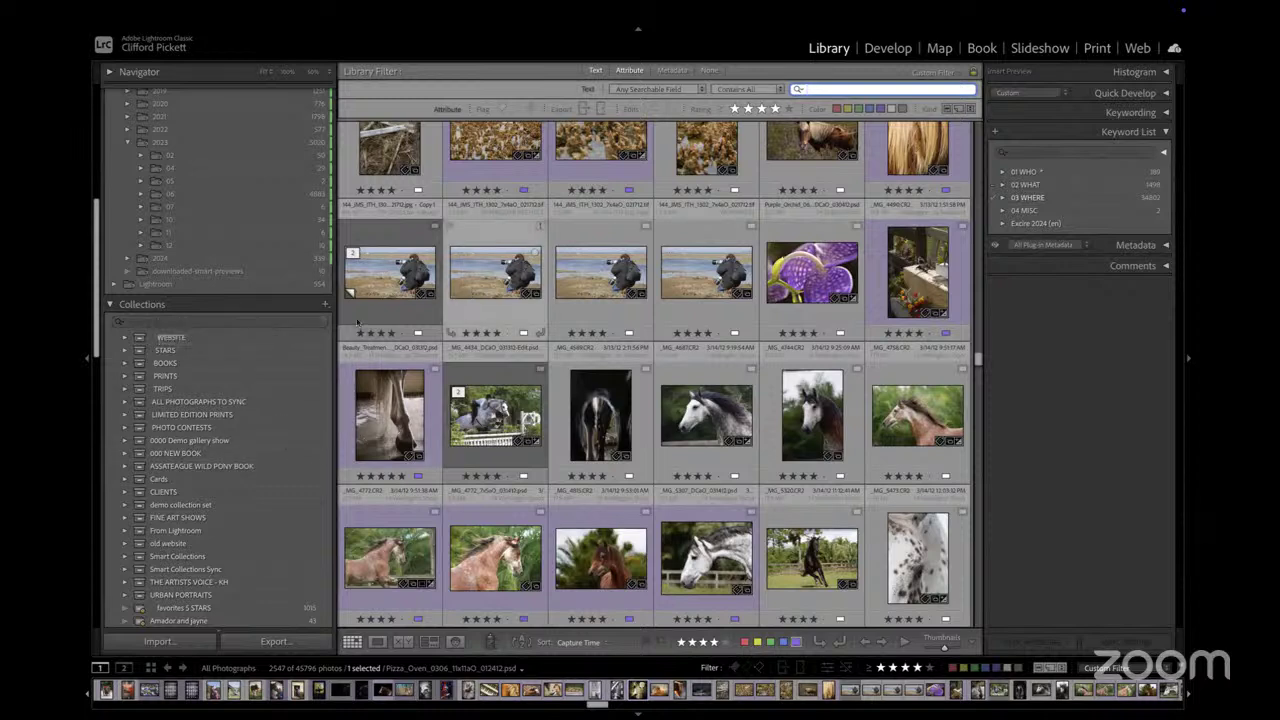
pyautogui.click(123, 341)
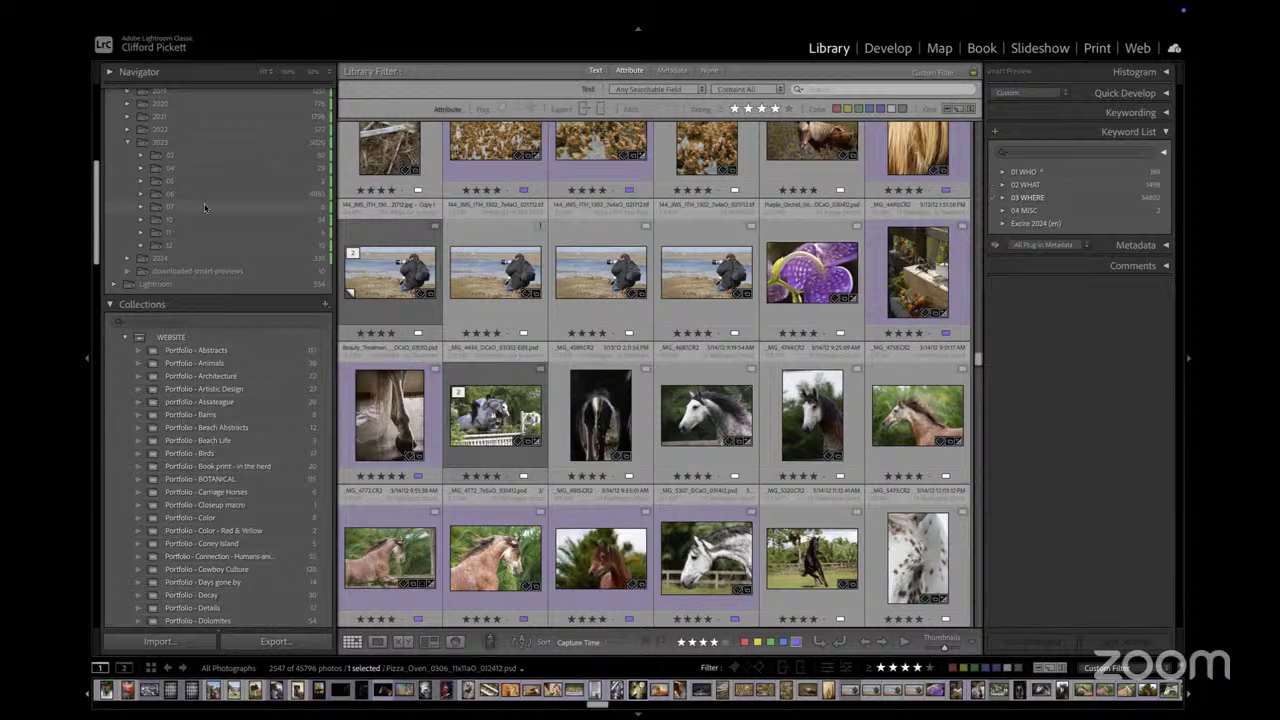
pyautogui.scroll(5, 204, 207)
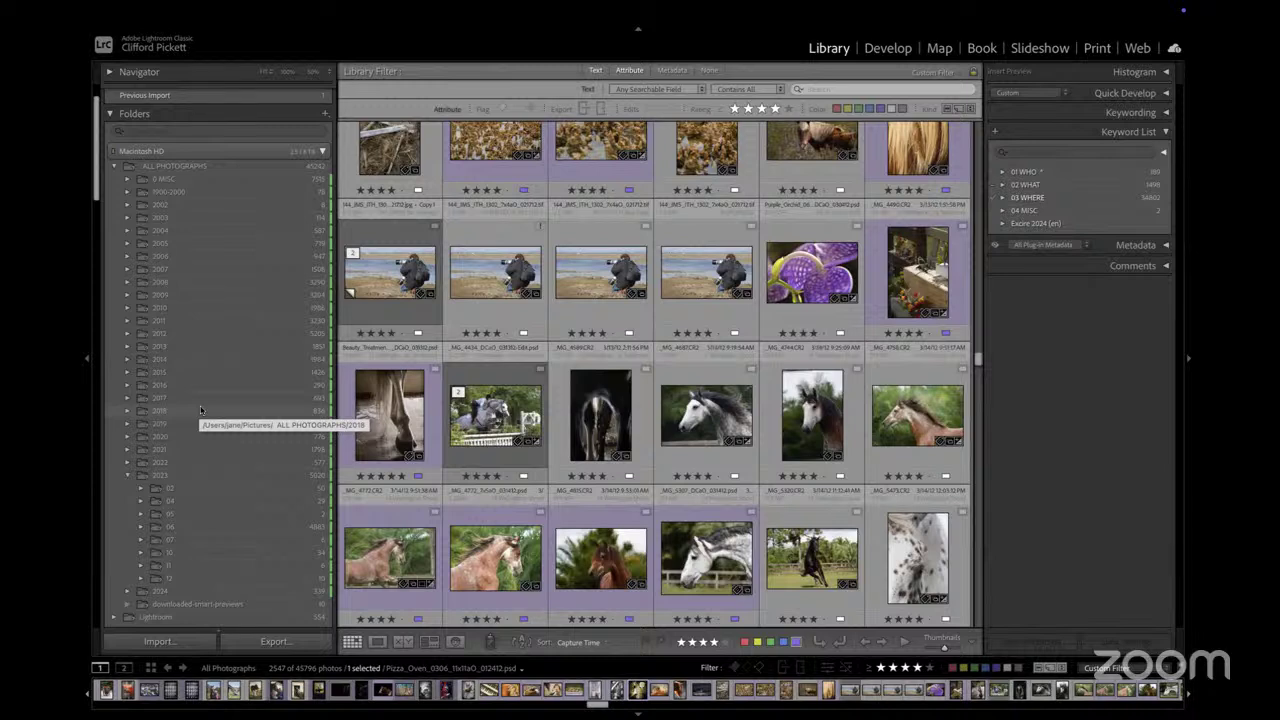
pyautogui.scroll(-5, 200, 410)
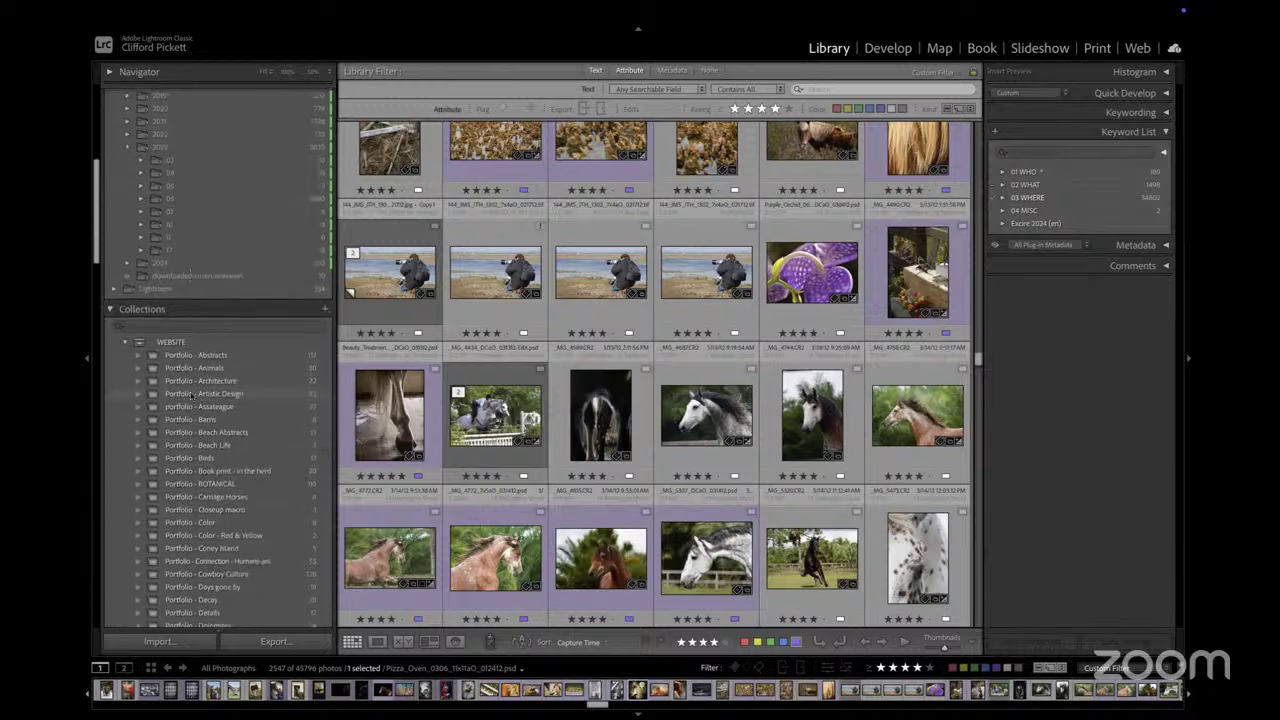
pyautogui.scroll(1, 191, 396)
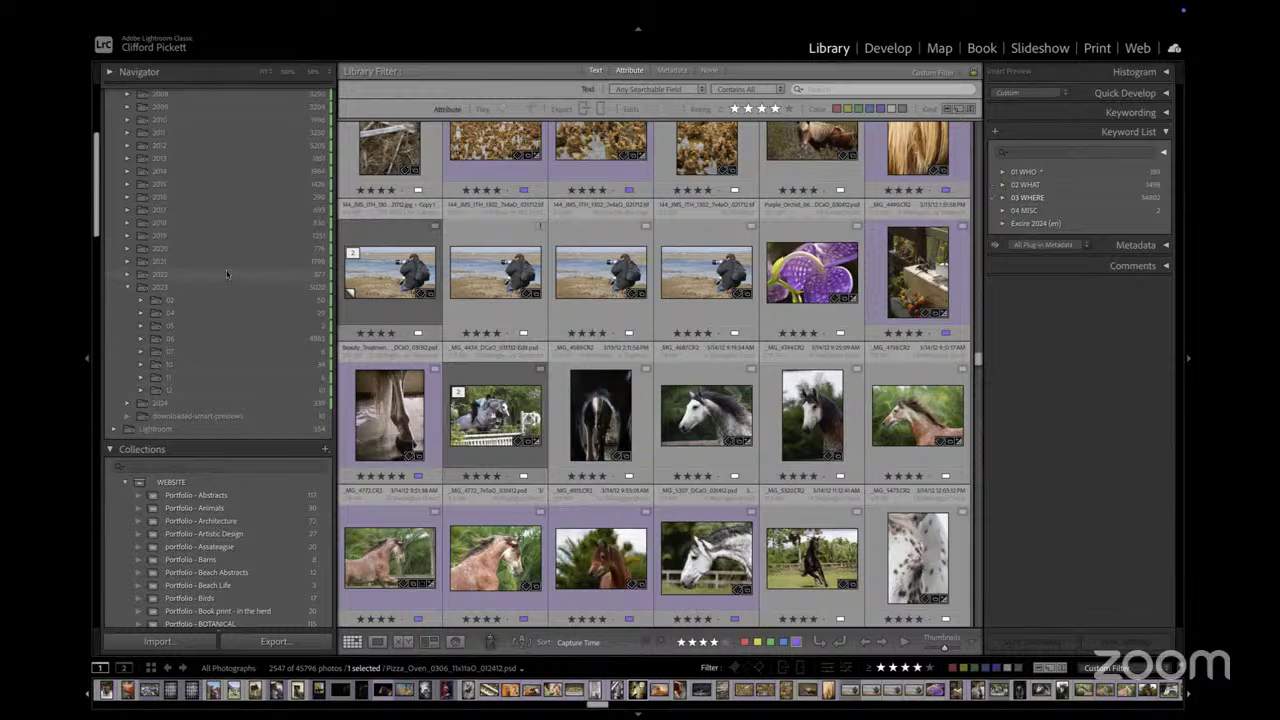
pyautogui.scroll(6, 196, 304)
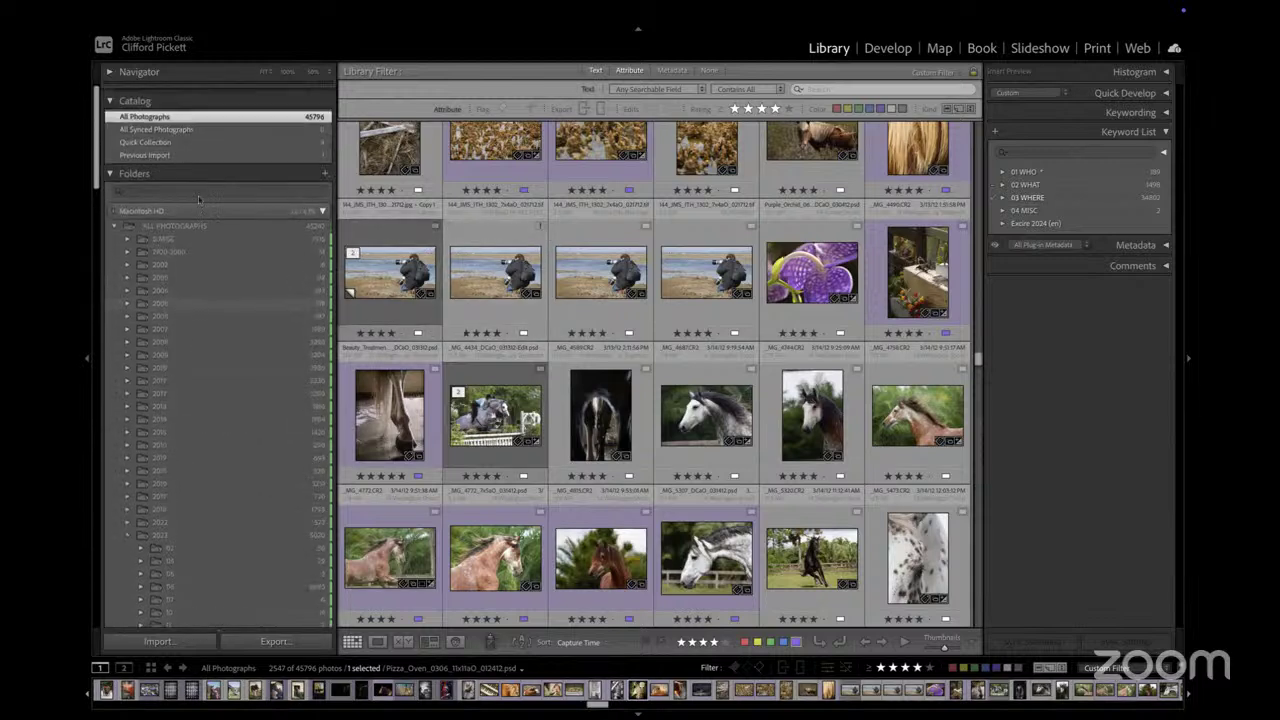
# Filter the folder list by "dolo", look over the matching folders and the portfolio collections, and clear the folder filter
pyautogui.click(192, 183)
pyautogui.write('dolo')
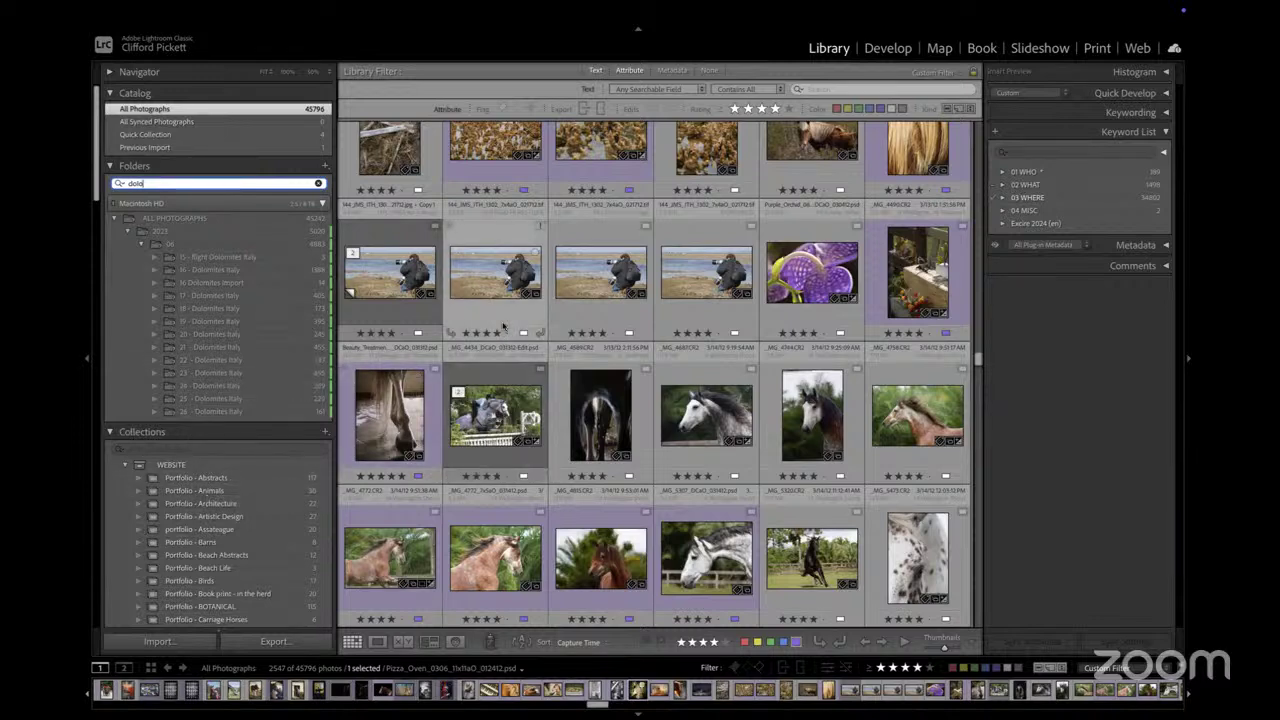
pyautogui.scroll(-5, 219, 519)
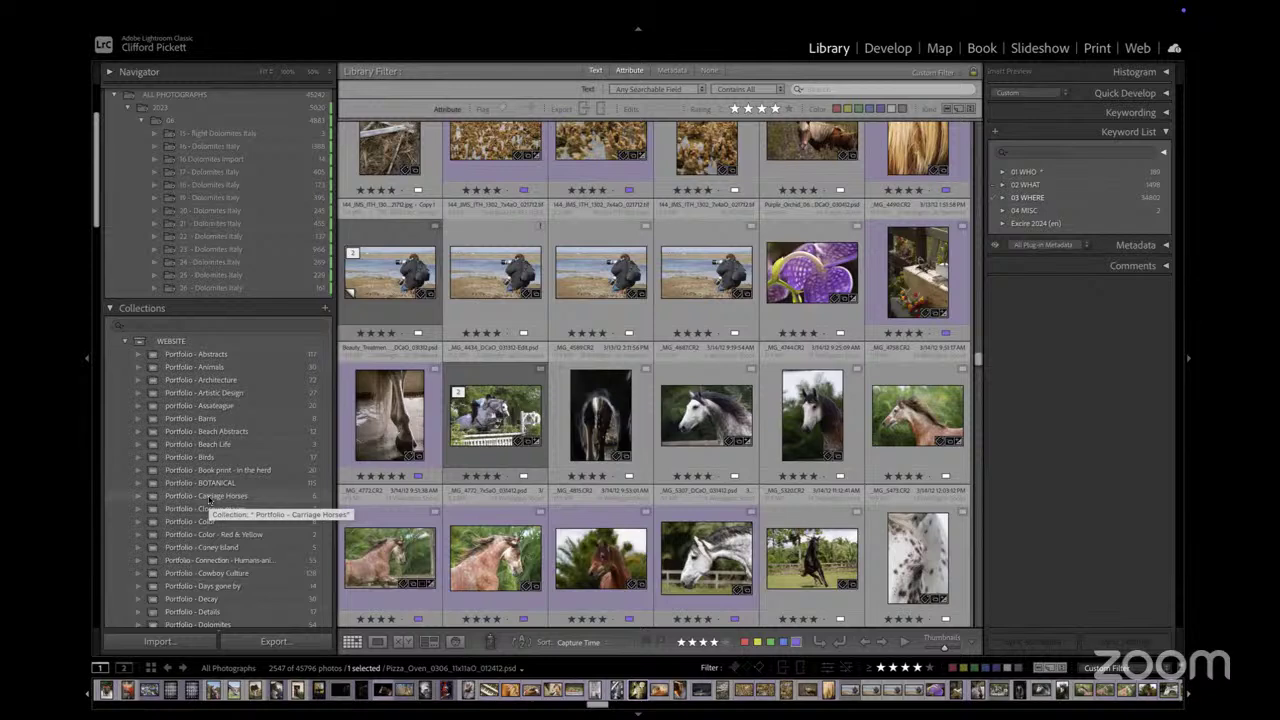
pyautogui.scroll(5, 200, 400)
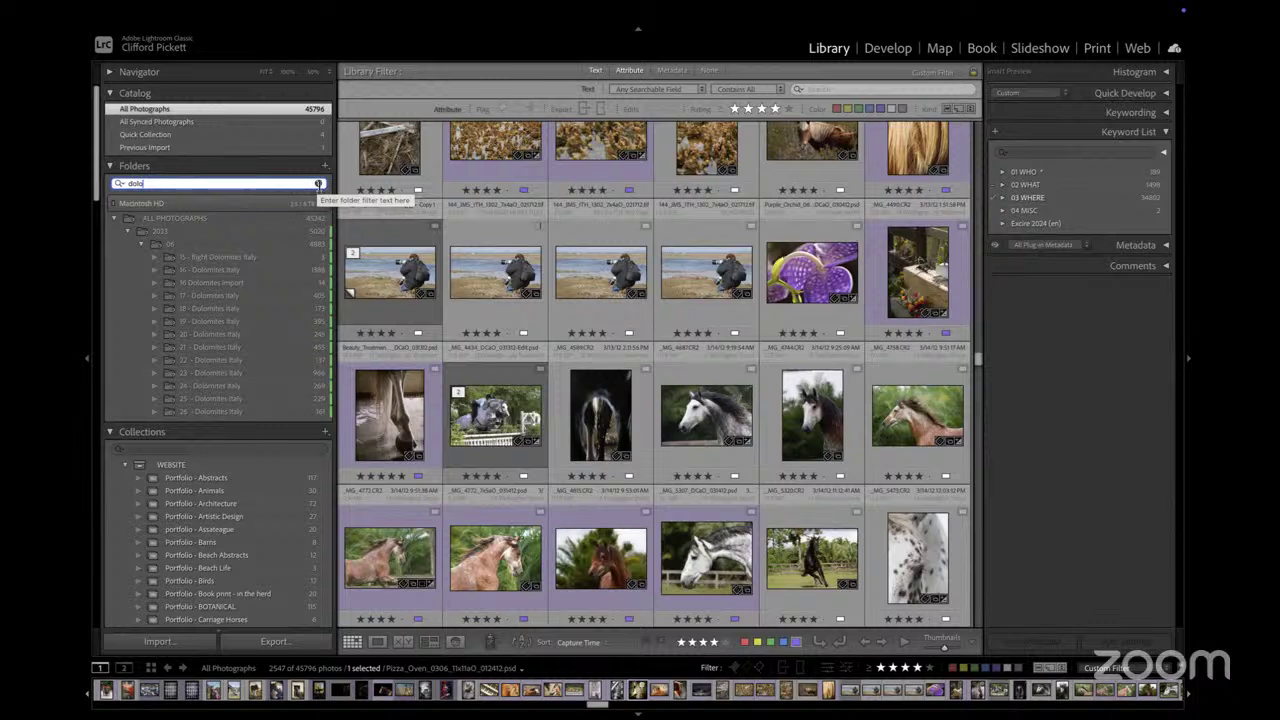
pyautogui.click(318, 184)
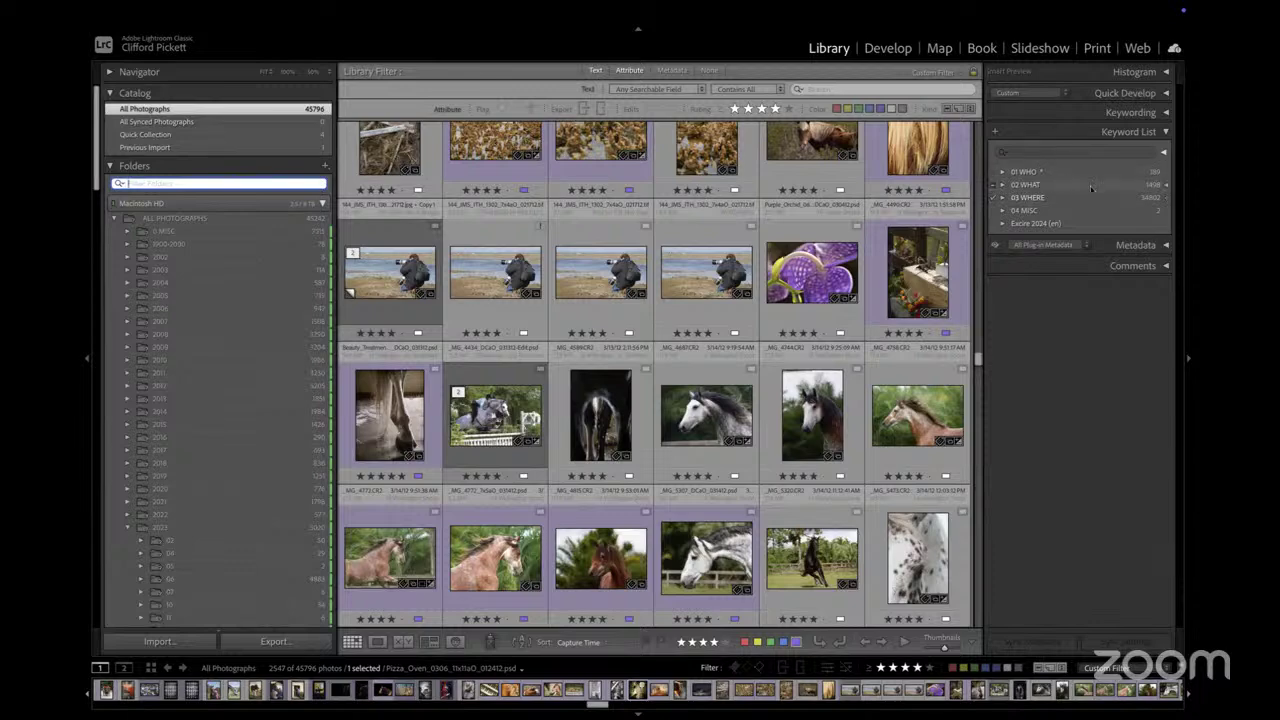
# Open the Portfolio - Abstracts collection in the WEBSITE collection set
pyautogui.scroll(-10, 217, 487)
pyautogui.scroll(4, 190, 420)
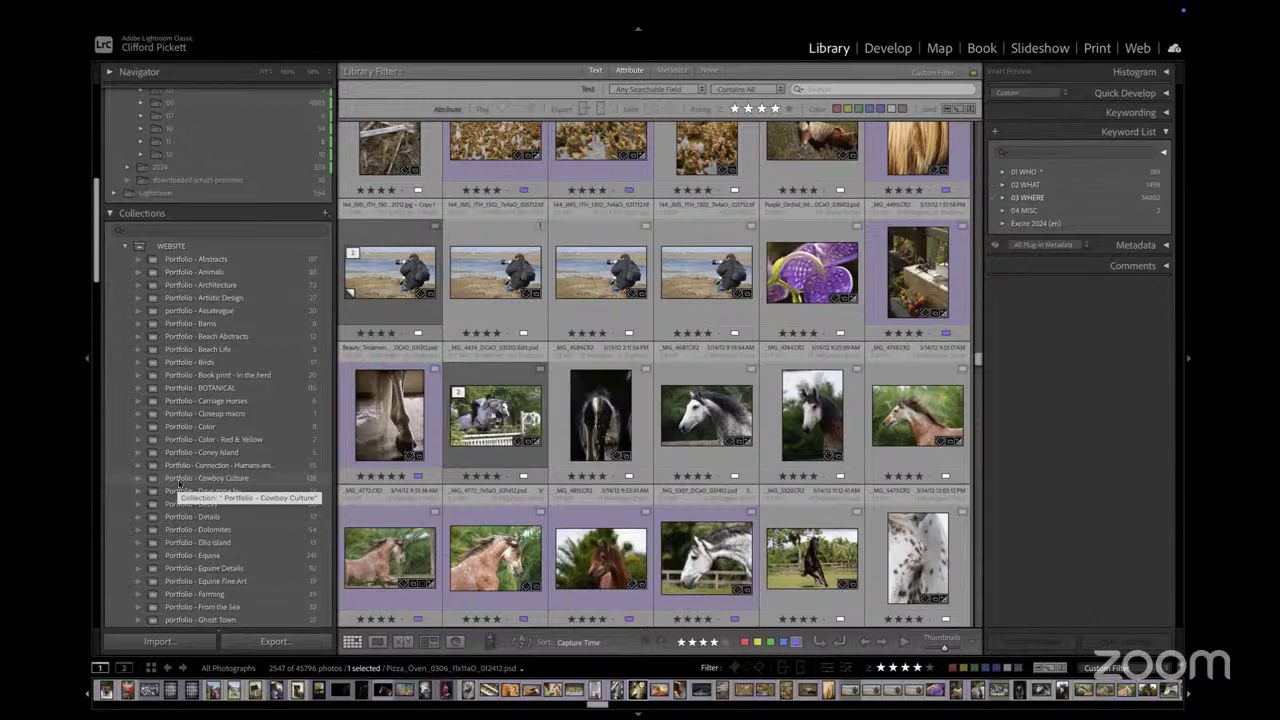
pyautogui.click(211, 261)
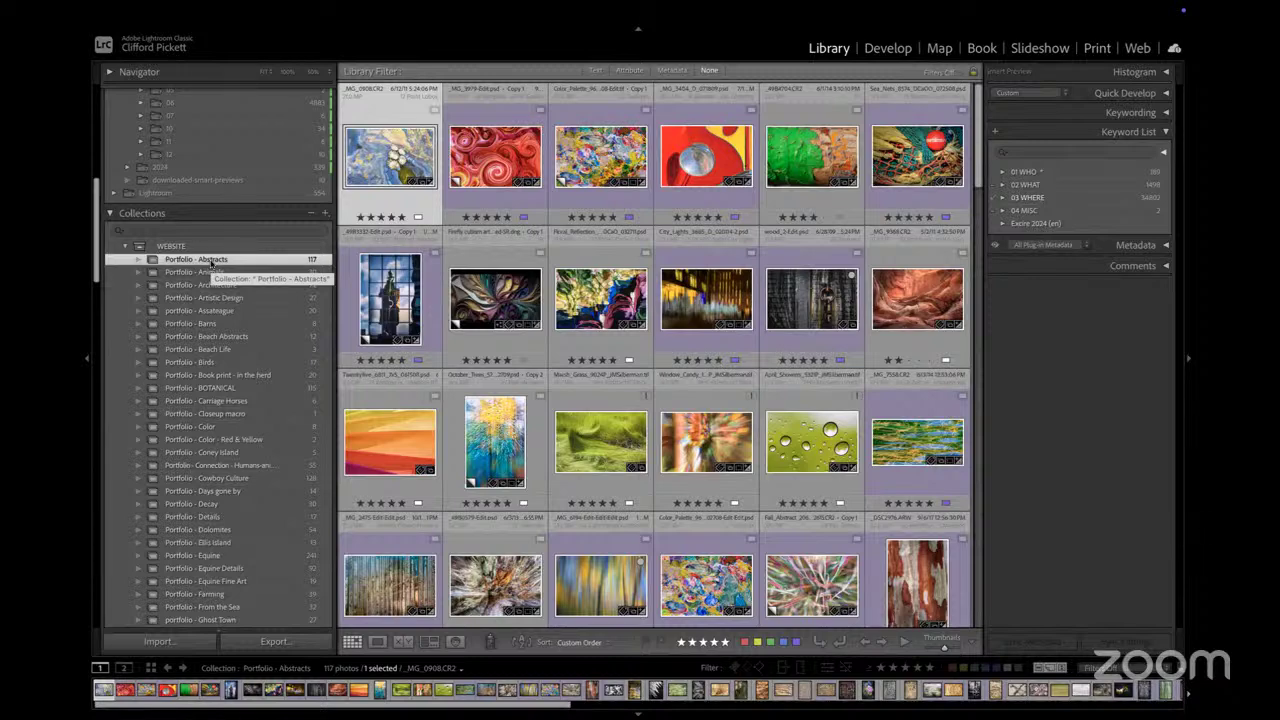
# Browse the Portfolio - Animals and Portfolio - Architecture collections in the WEBSITE collection set
pyautogui.scroll(8, 208, 146)
pyautogui.scroll(-10, 210, 180)
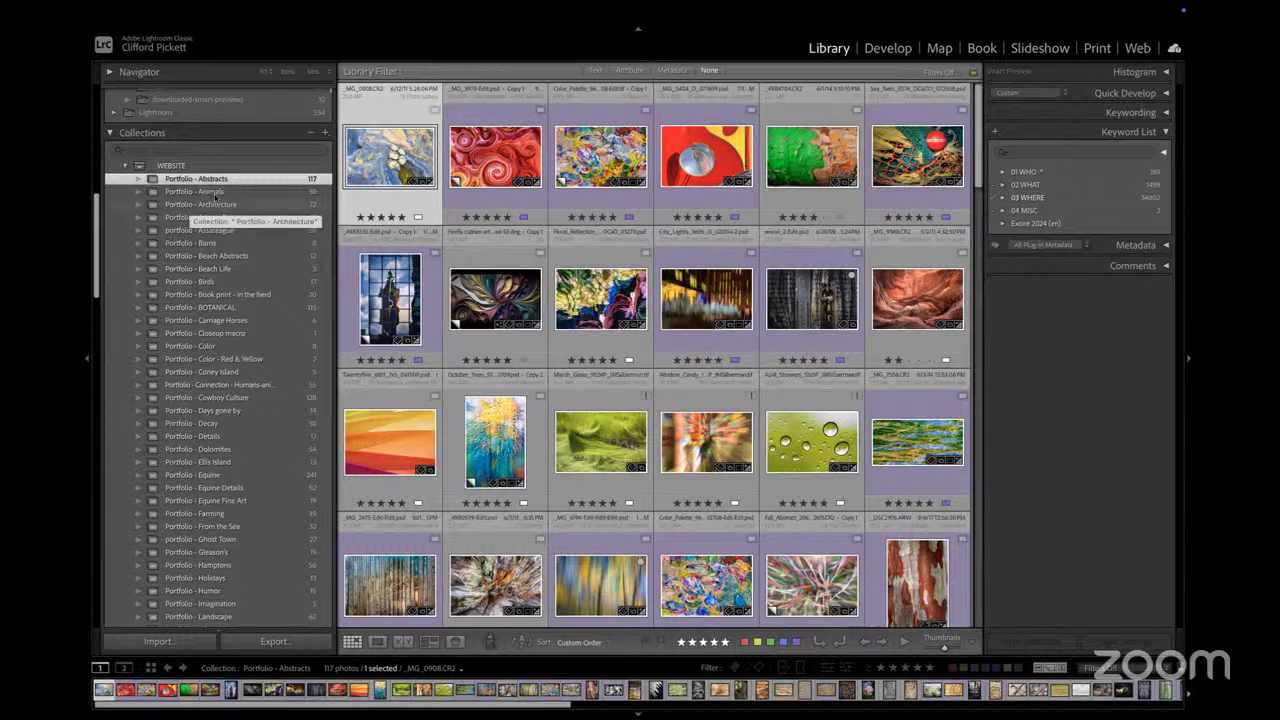
pyautogui.click(214, 194)
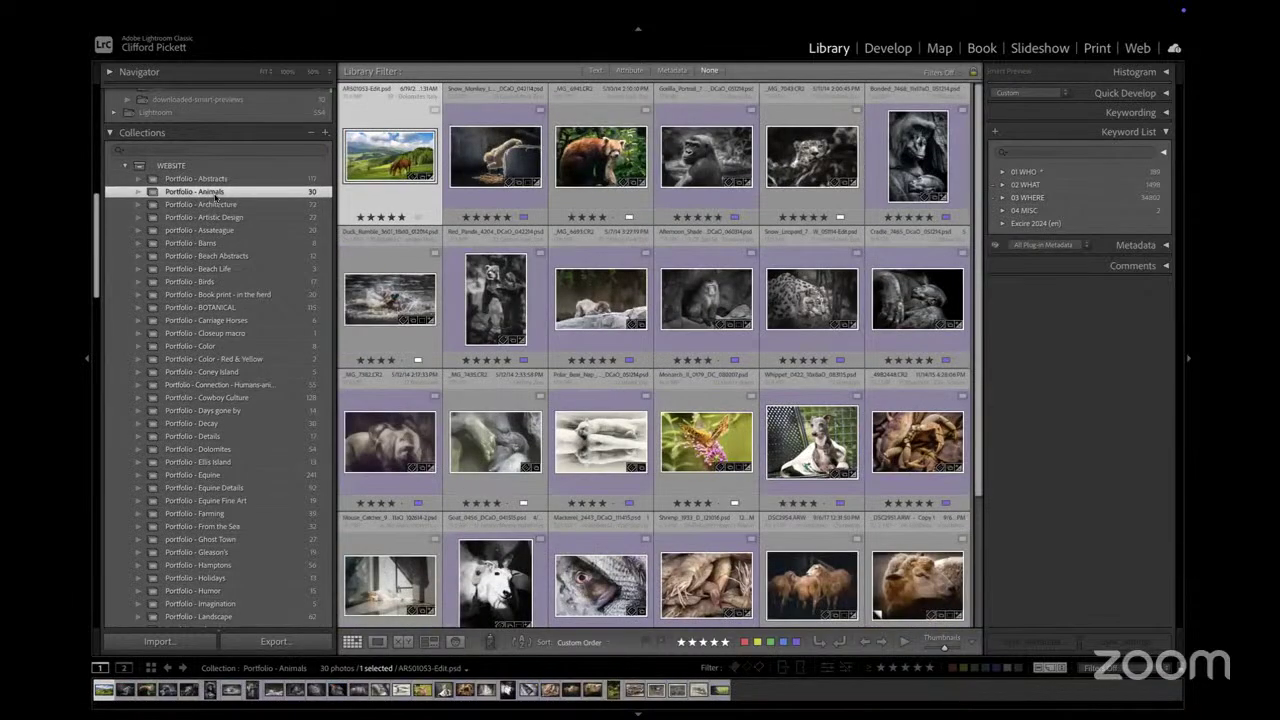
pyautogui.click(220, 204)
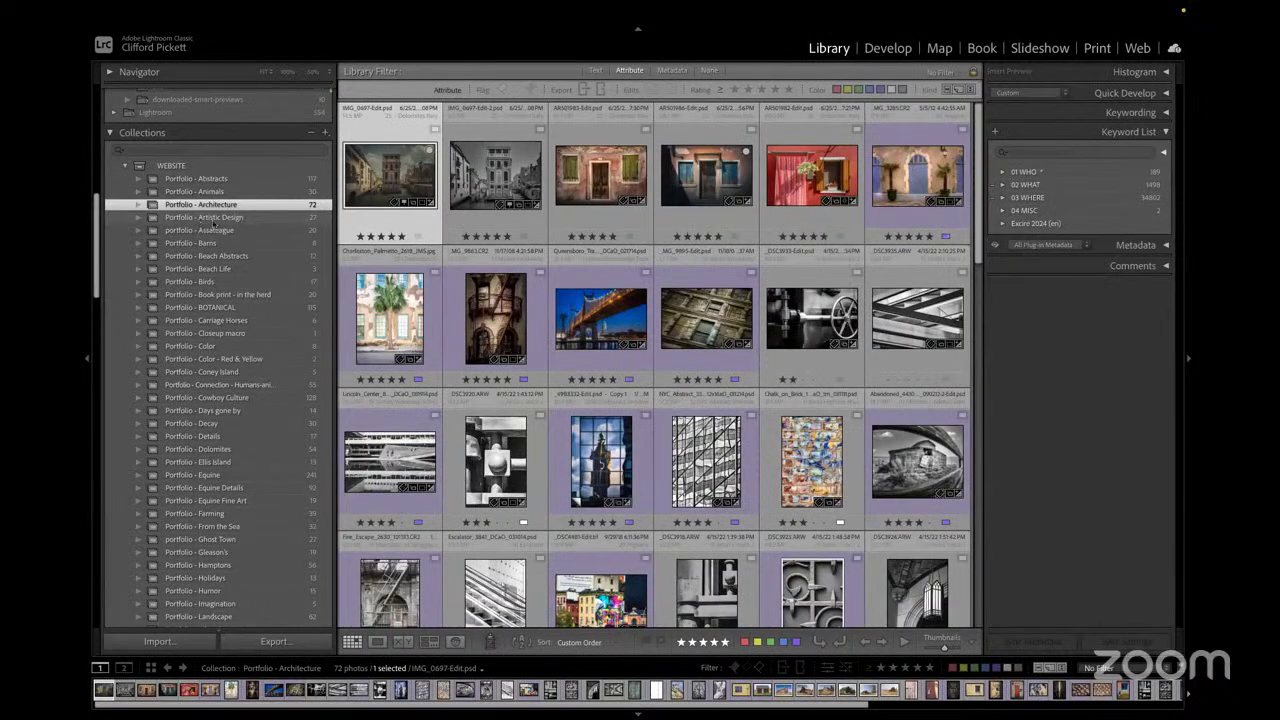
# Jump from the first Architecture photo to its Before-after collection, look through it, and return to the WEBSITE portfolio collections
pyautogui.click(412, 203)
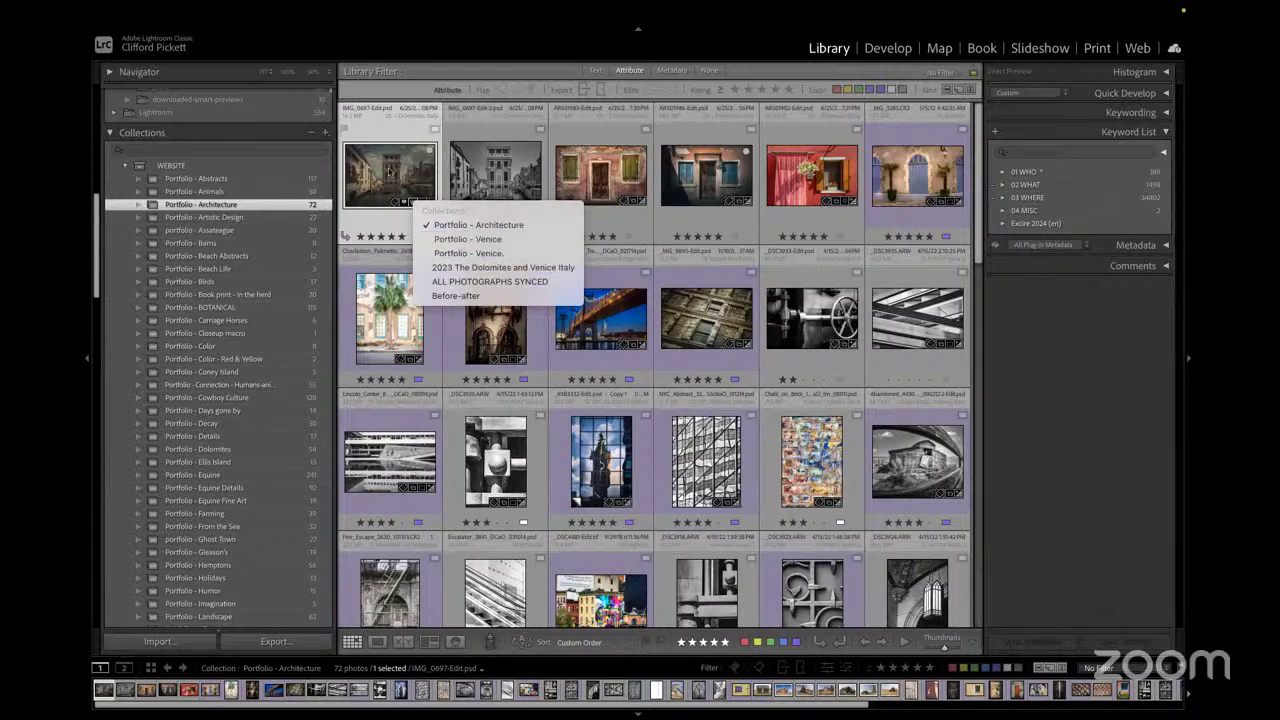
pyautogui.click(456, 297)
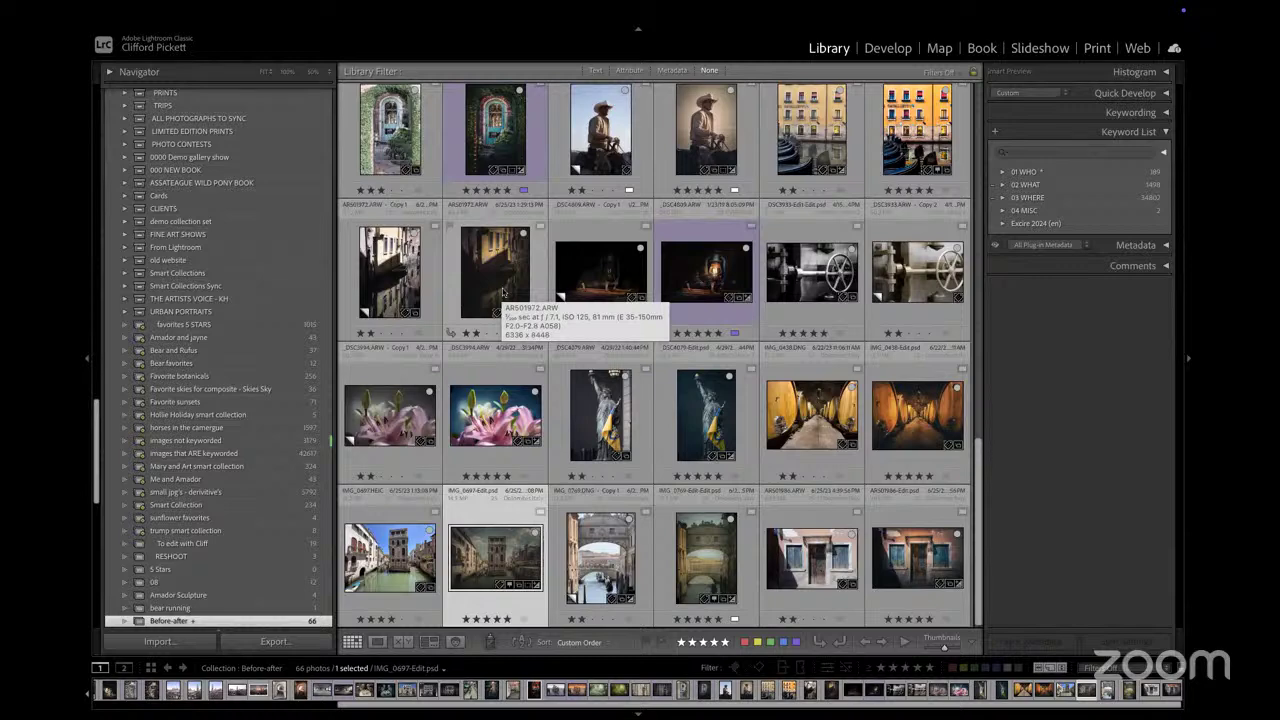
pyautogui.scroll(5, 503, 292)
pyautogui.scroll(10, 218, 310)
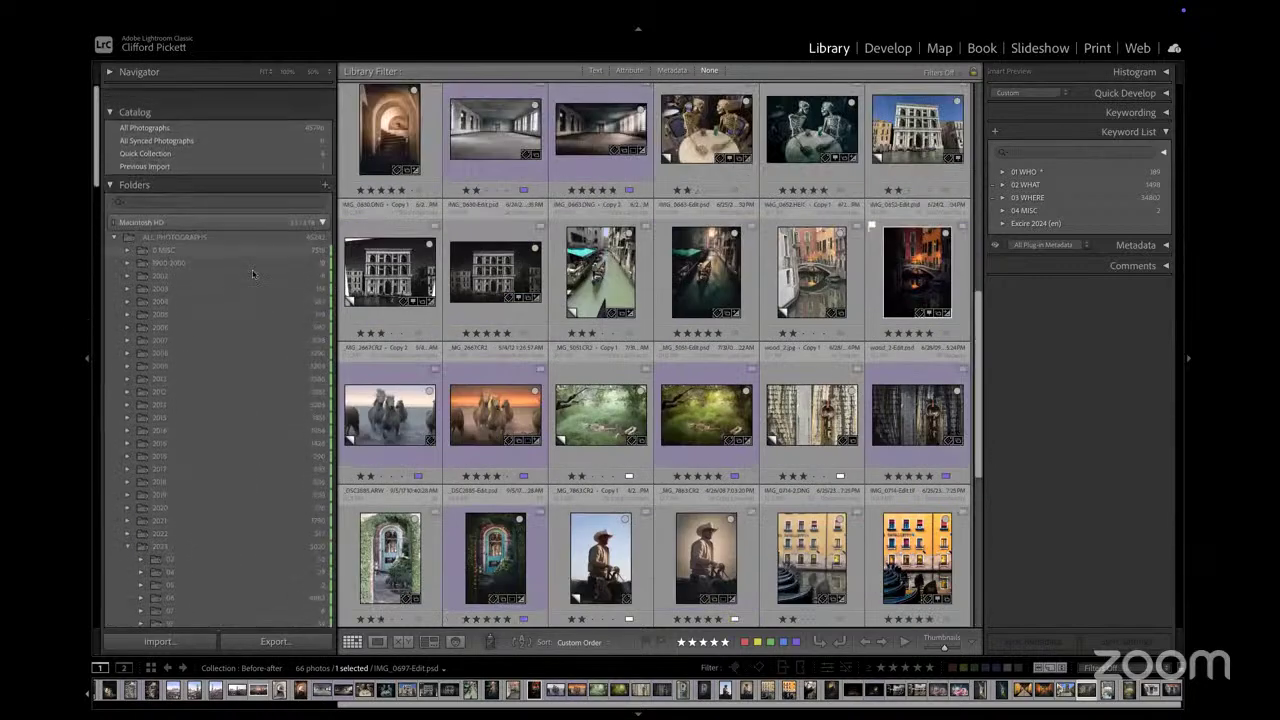
pyautogui.scroll(-8, 218, 310)
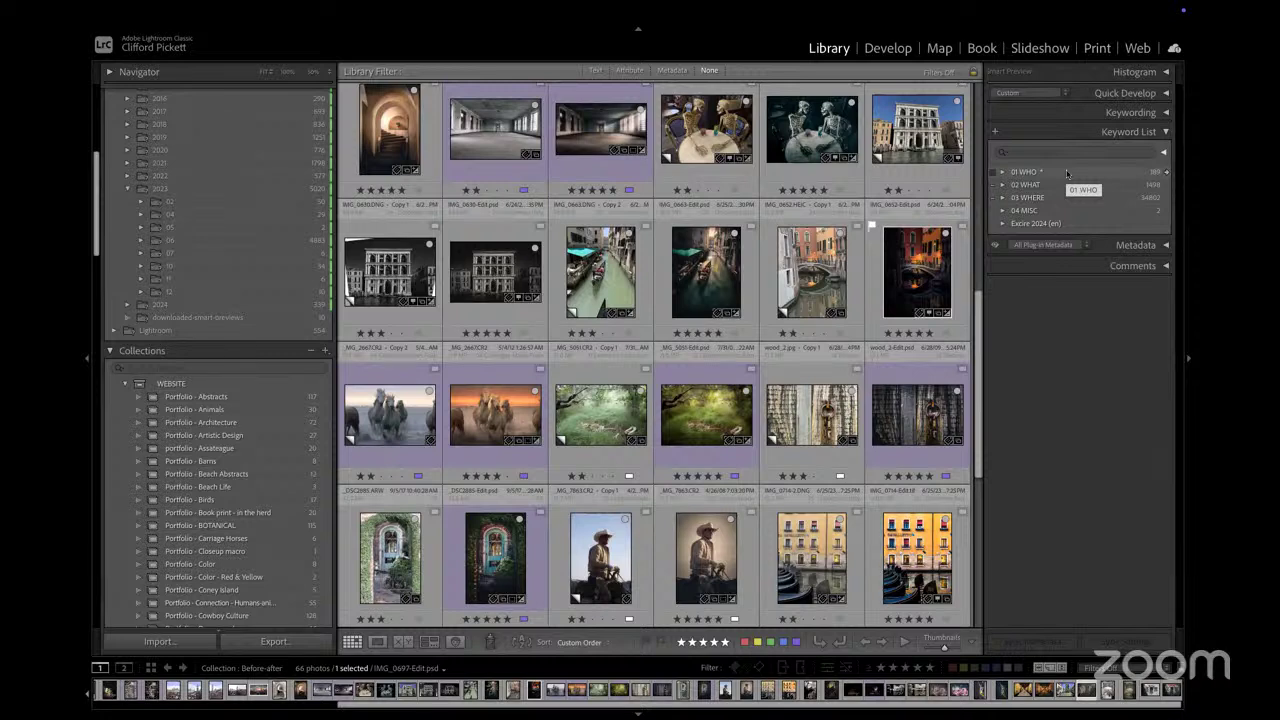
pyautogui.scroll(-3, 226, 363)
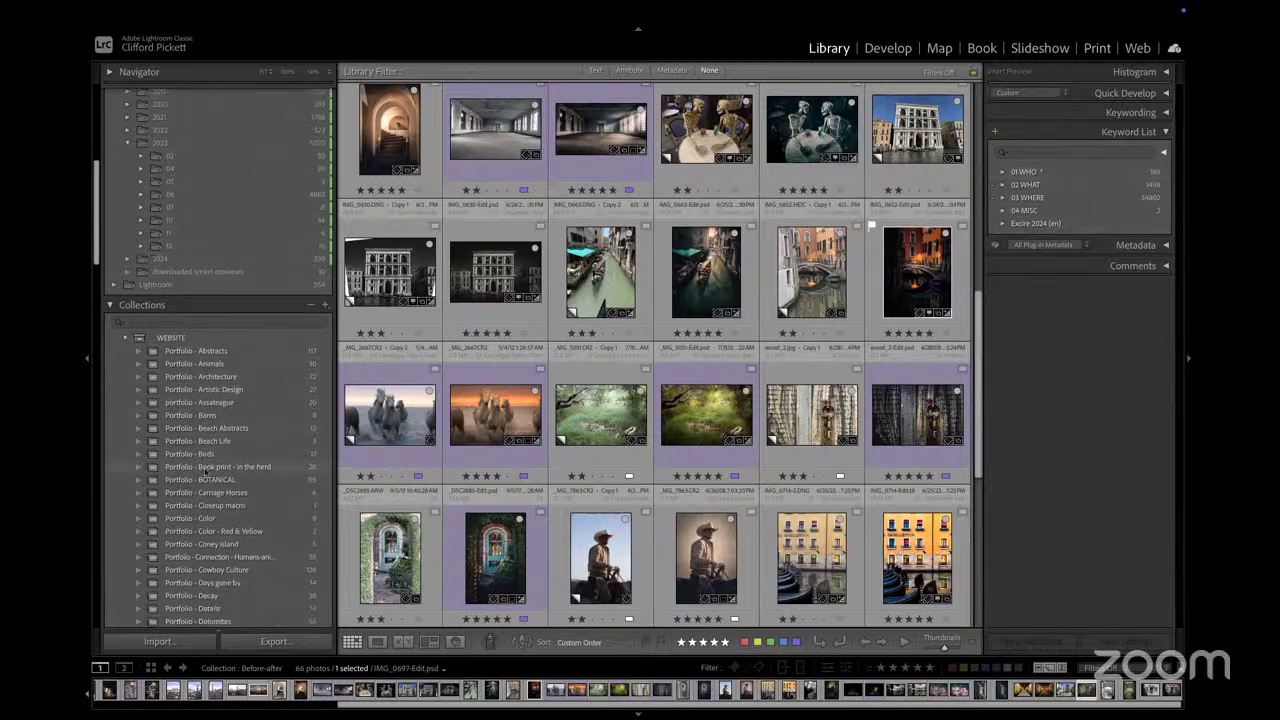
# Browse the Artistic Design, Assateague and Barns portfolio collections, selecting the white horse portrait and the photo of tools against a wooden wall
pyautogui.click(208, 345)
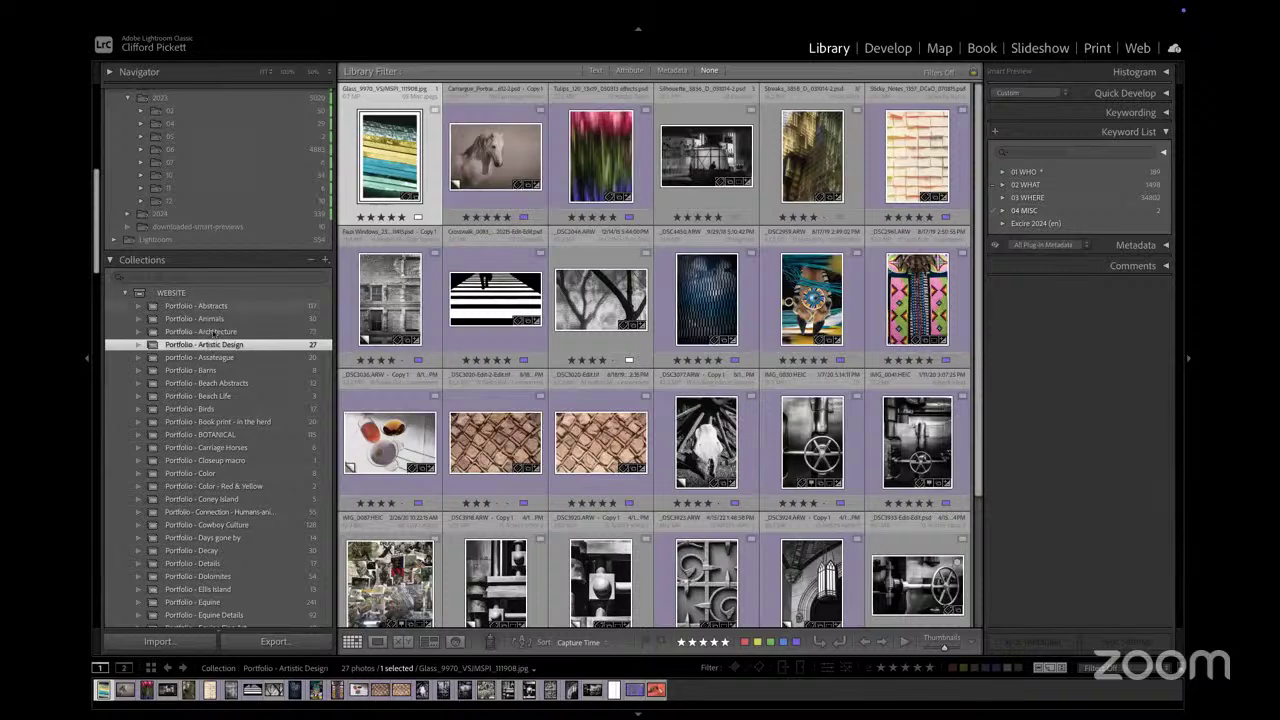
pyautogui.click(507, 155)
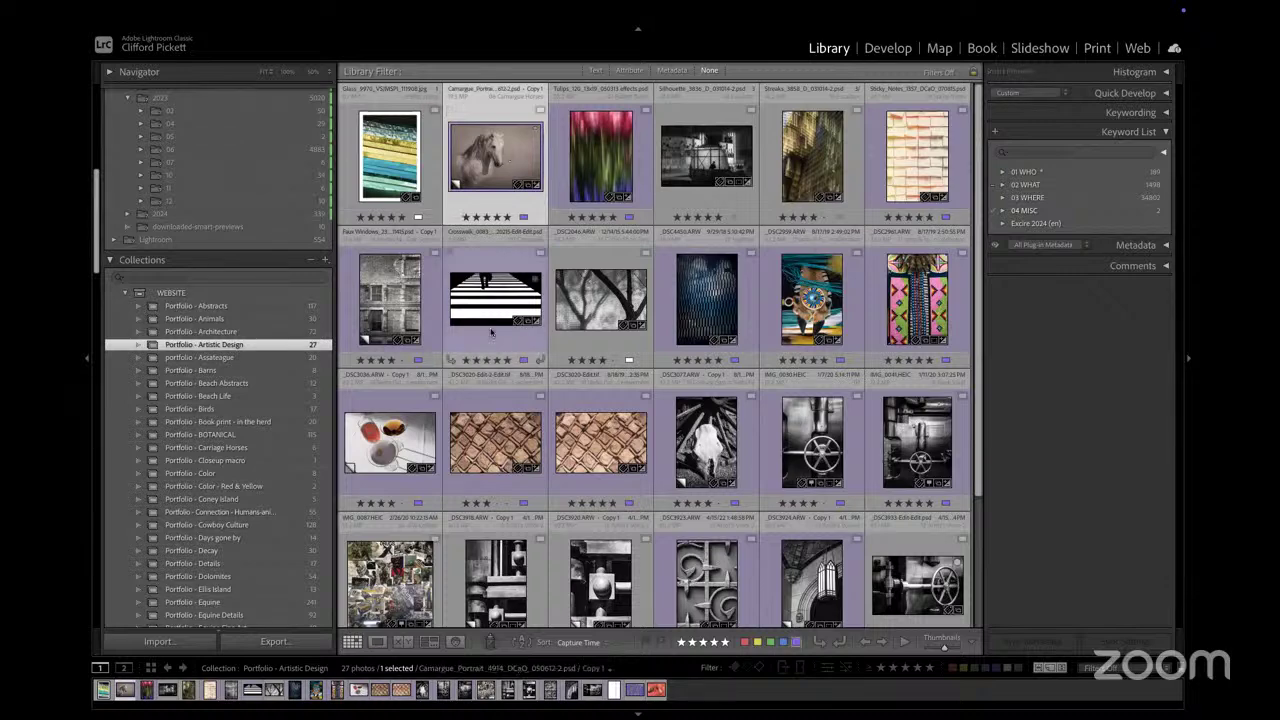
pyautogui.click(227, 358)
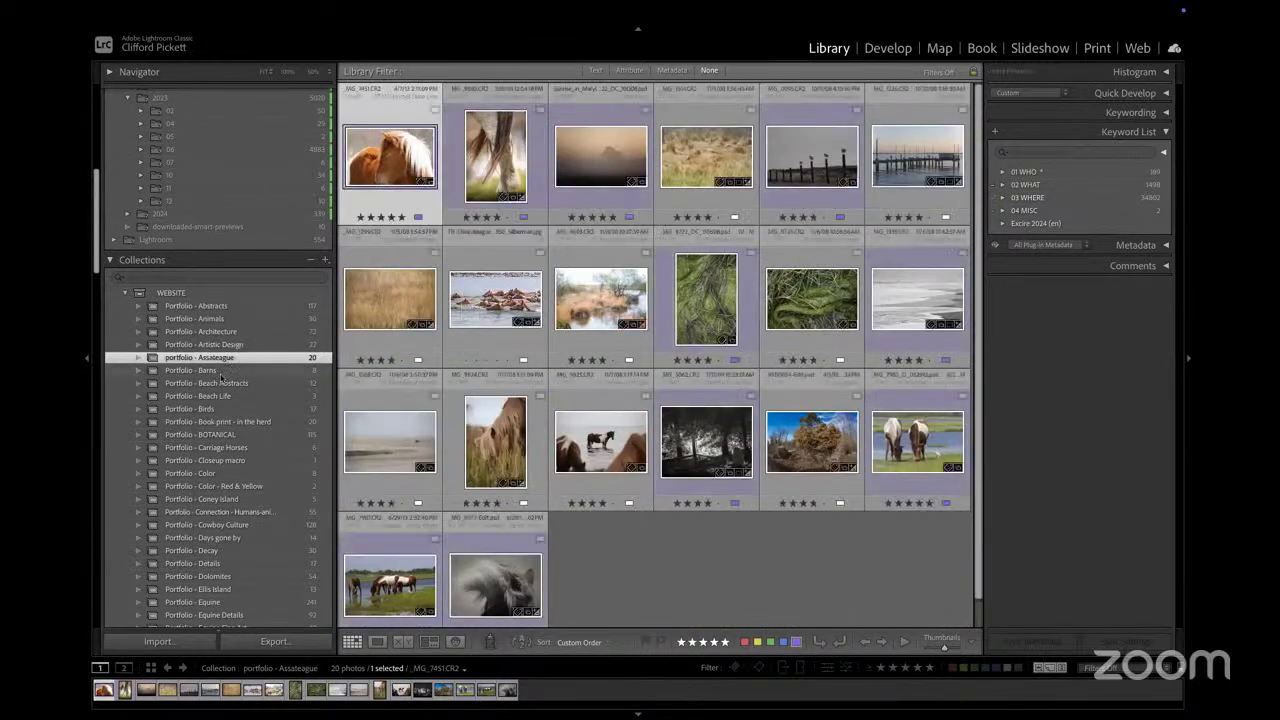
pyautogui.click(221, 371)
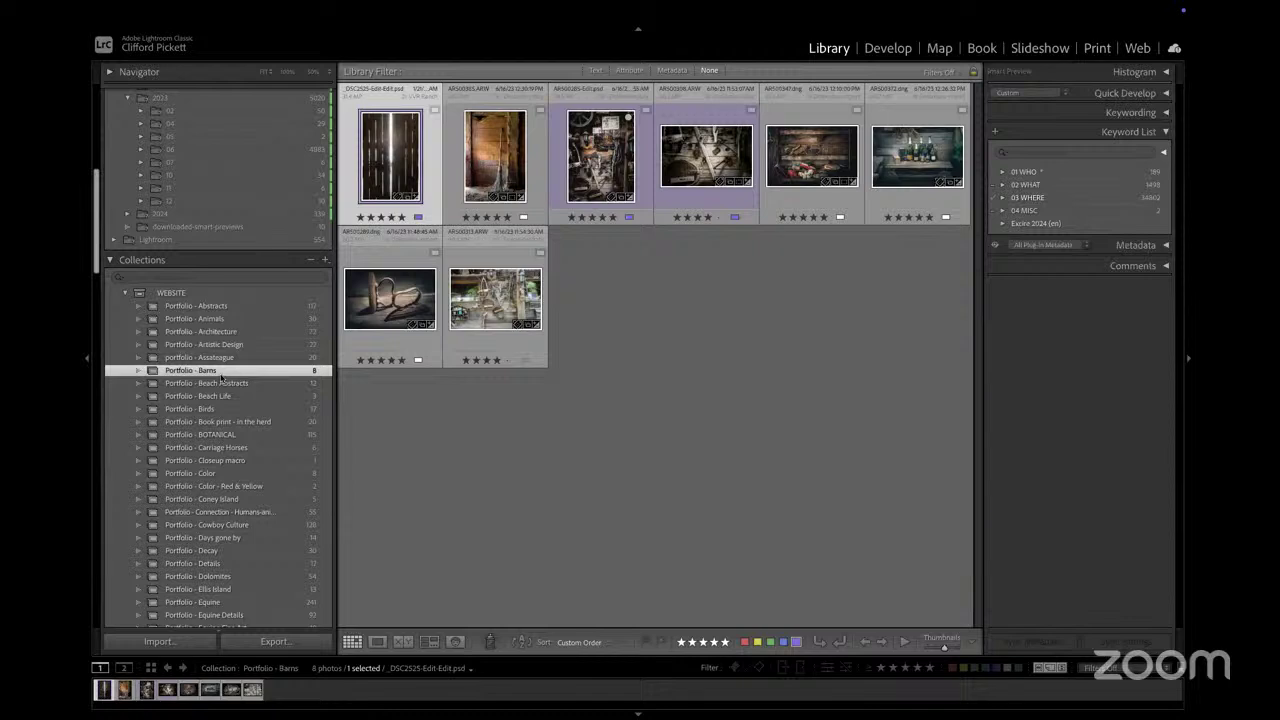
pyautogui.click(499, 166)
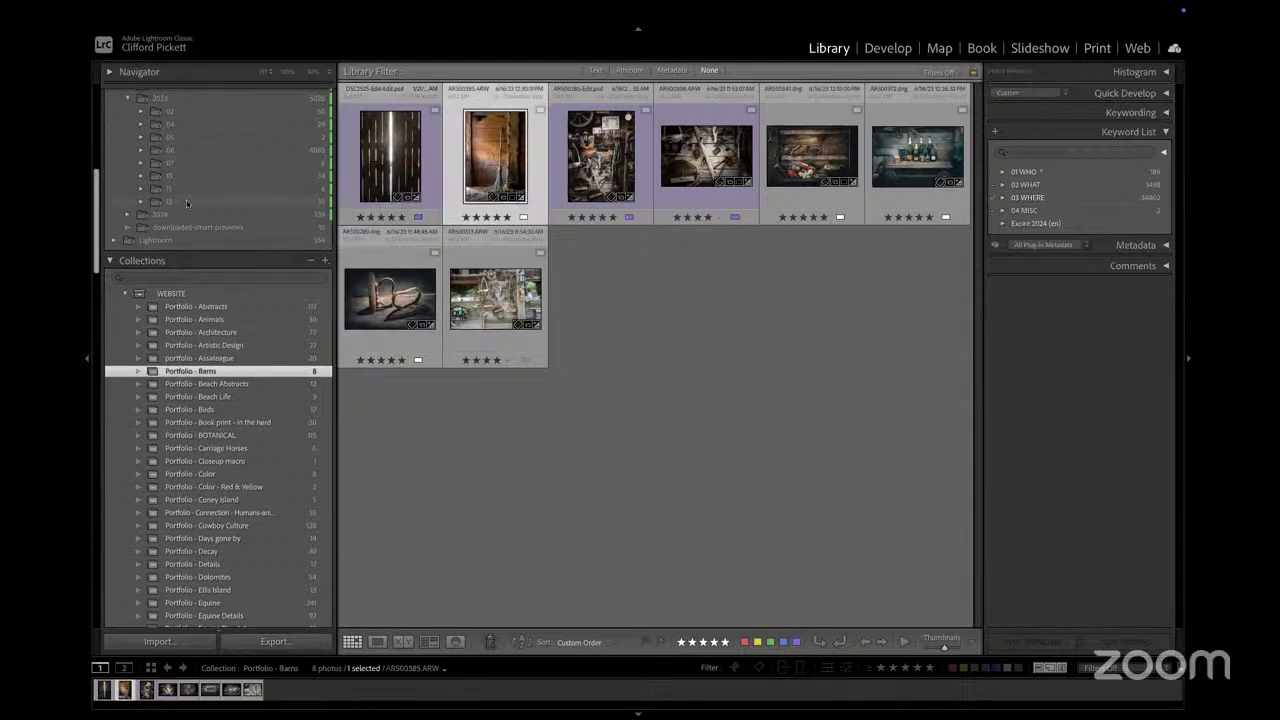
# Expand the 06 folder under 2023 and open its 18 - Dolomites Italy subfolder
pyautogui.scroll(5, 186, 204)
pyautogui.click(186, 414)
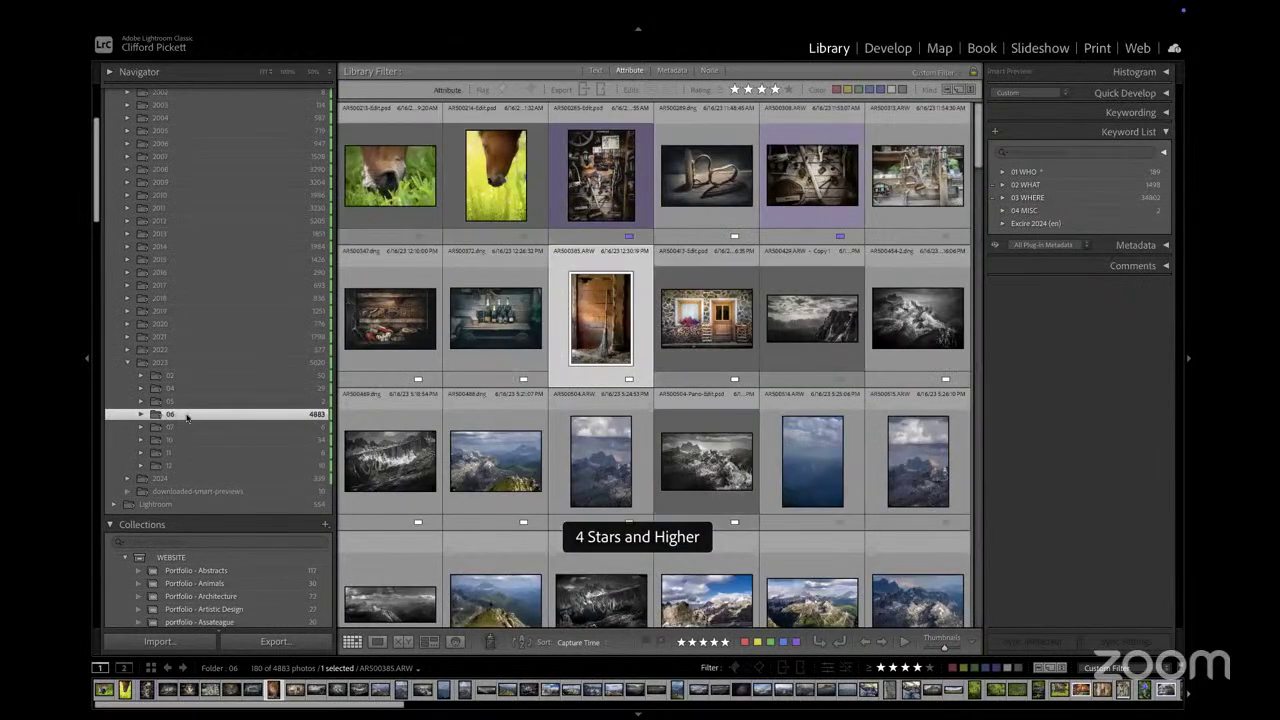
pyautogui.click(187, 401)
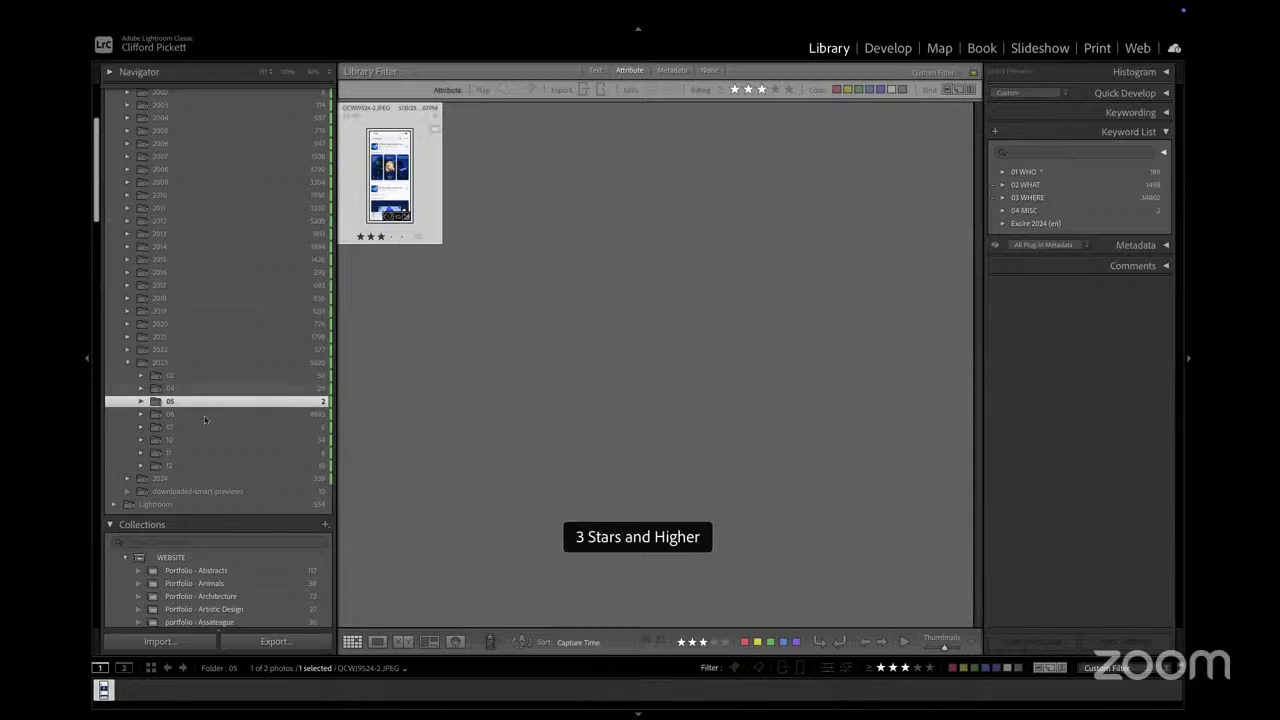
pyautogui.click(205, 416)
pyautogui.click(150, 427)
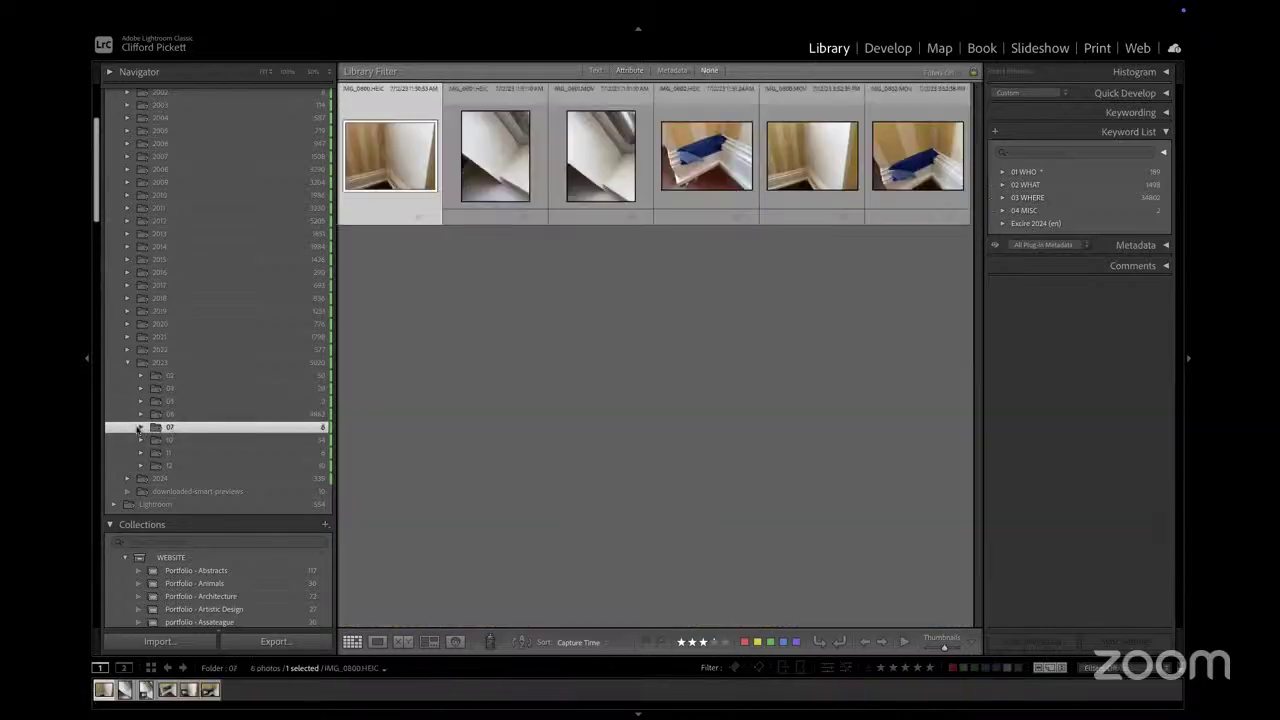
pyautogui.click(141, 414)
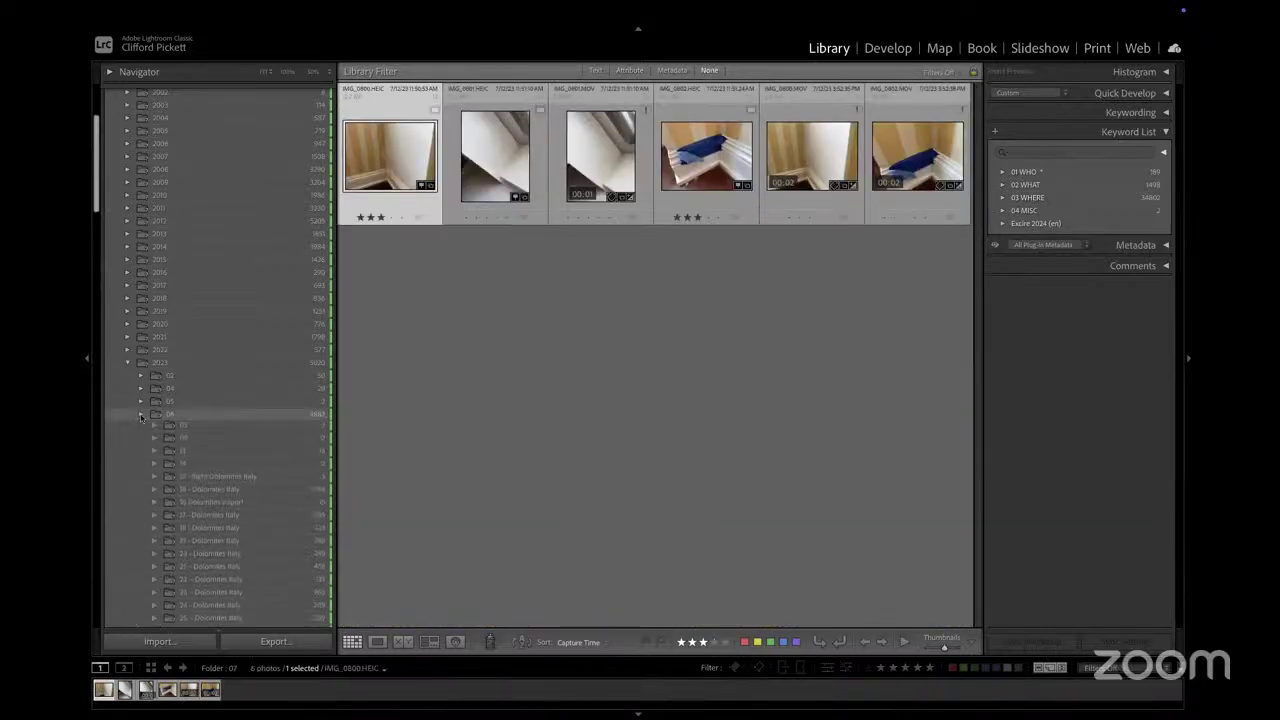
pyautogui.click(210, 528)
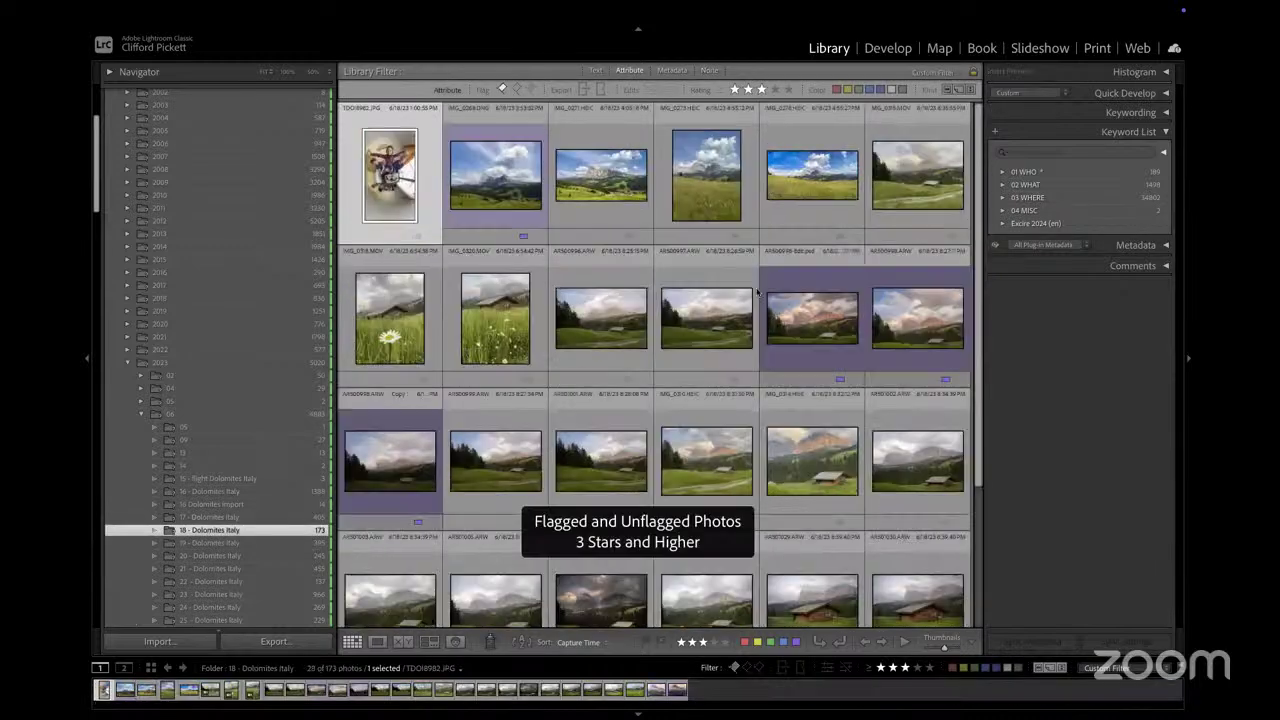
# Look through the 18 - Dolomites Italy folder unfiltered, restore the filter, and raise its rating first to four and finally to five stars
pyautogui.hotkey('ctrl', 'l')
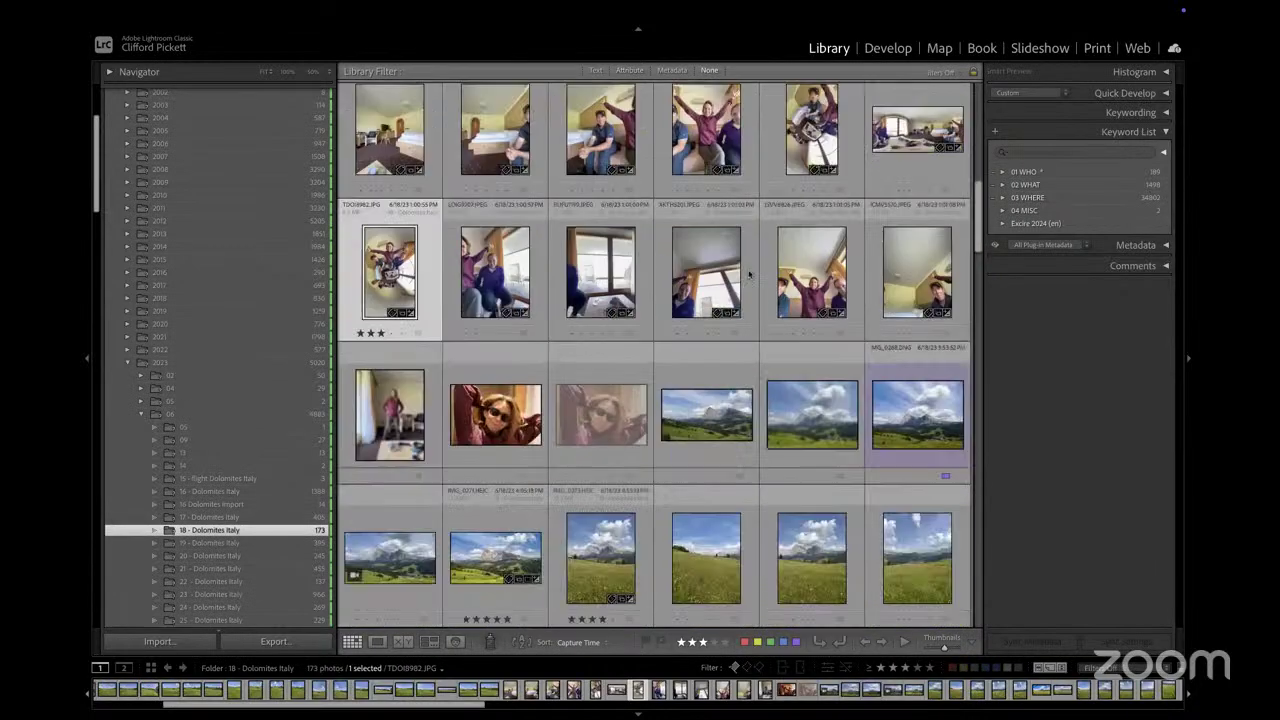
pyautogui.scroll(-15, 749, 273)
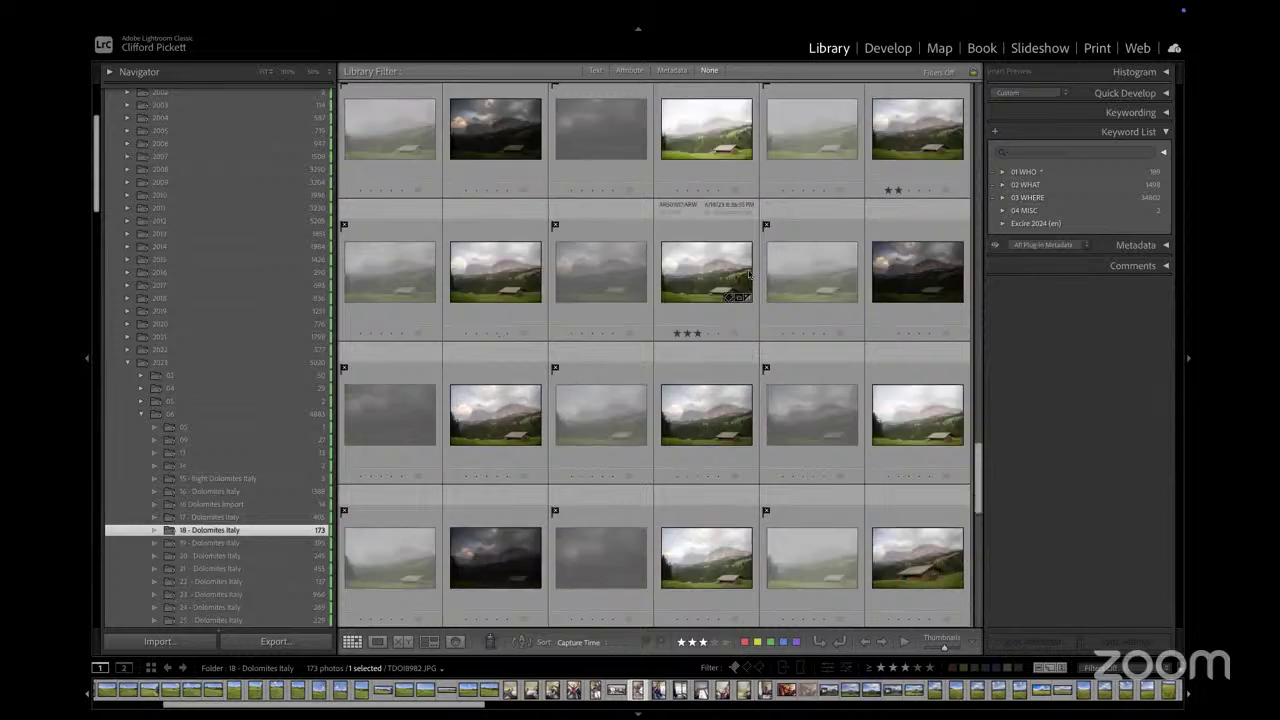
pyautogui.hotkey('ctrl', 'l')
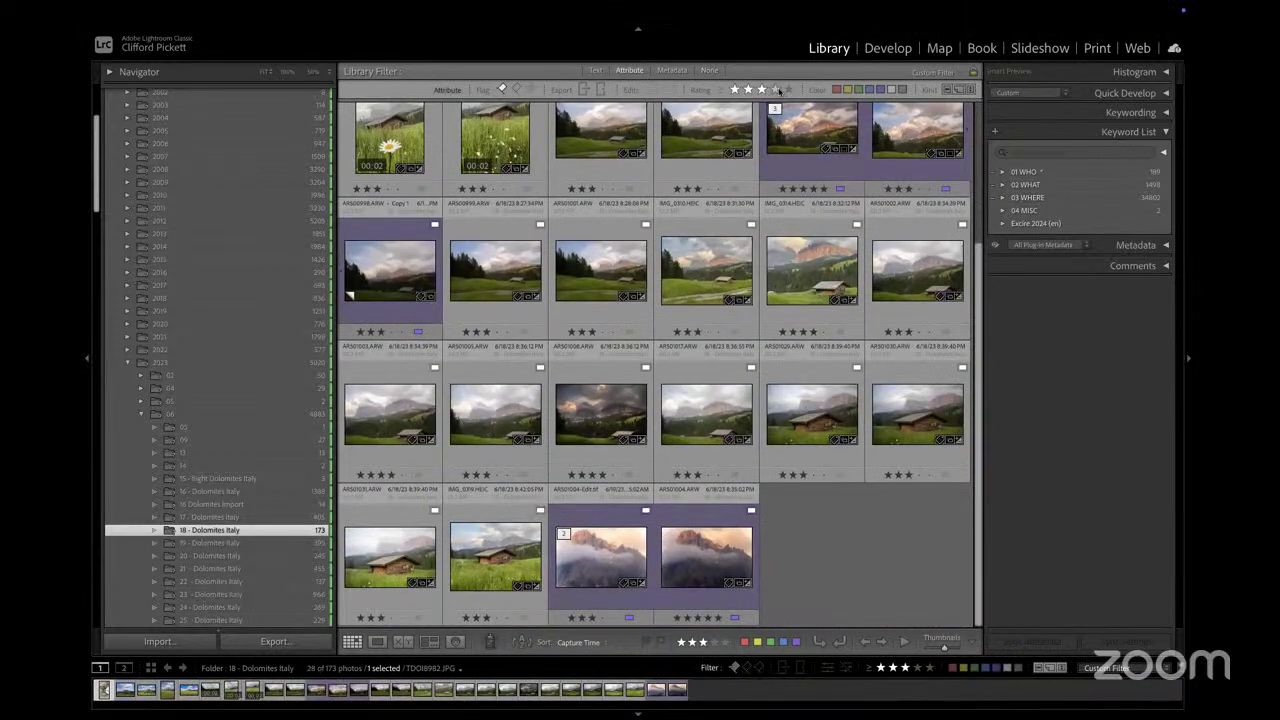
pyautogui.click(776, 90)
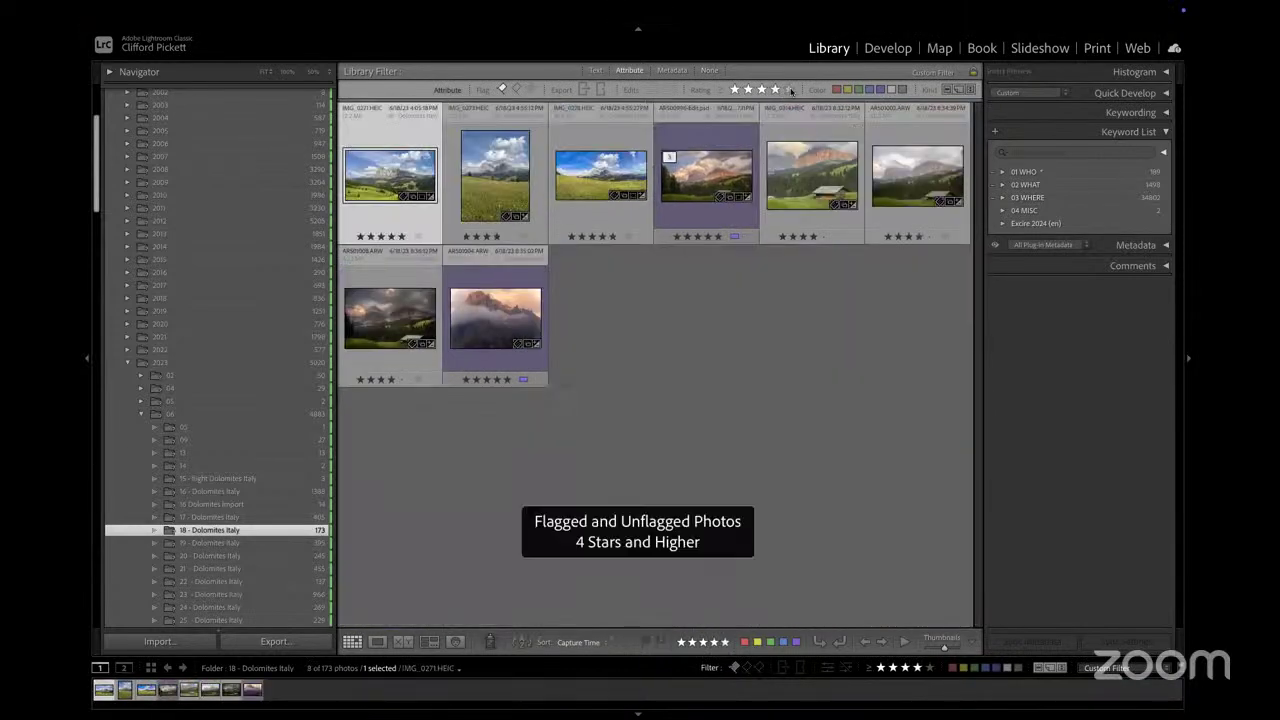
pyautogui.click(789, 90)
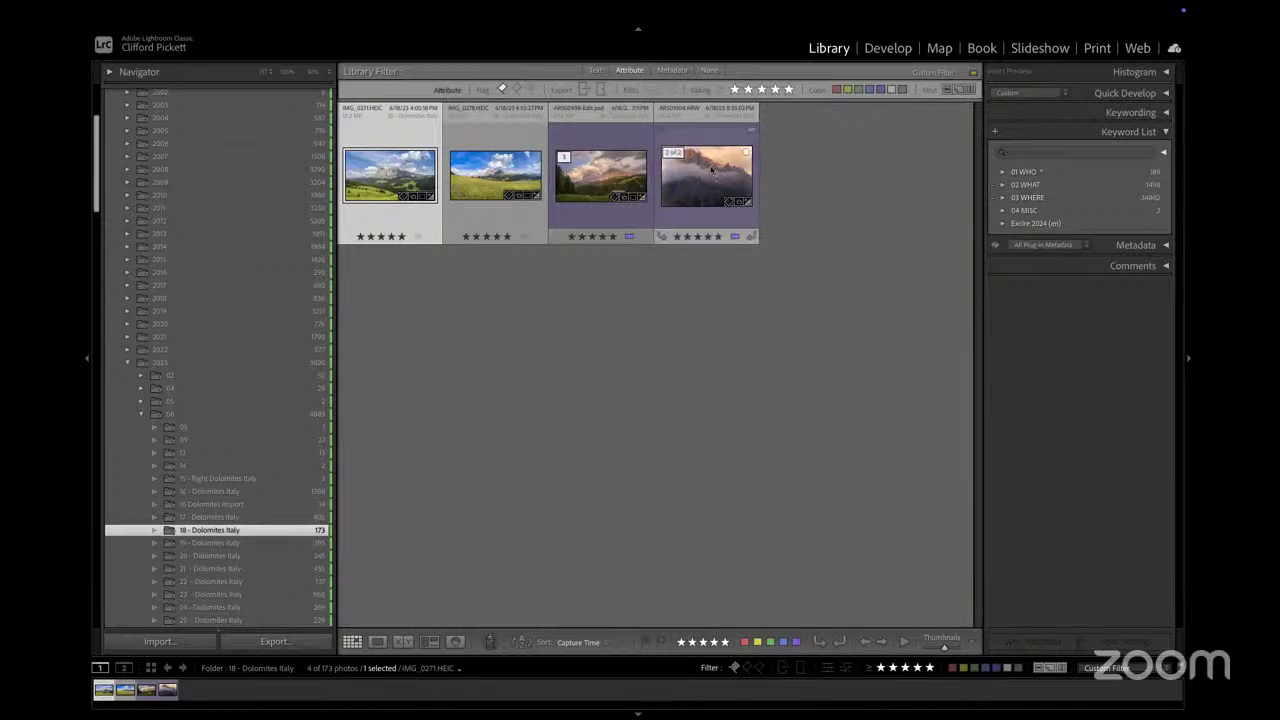
# Compare all the five-star Dolomites photos in Survey view, return to the grid, and deselect them
pyautogui.hotkey('ctrl', 'a')
pyautogui.press('n')
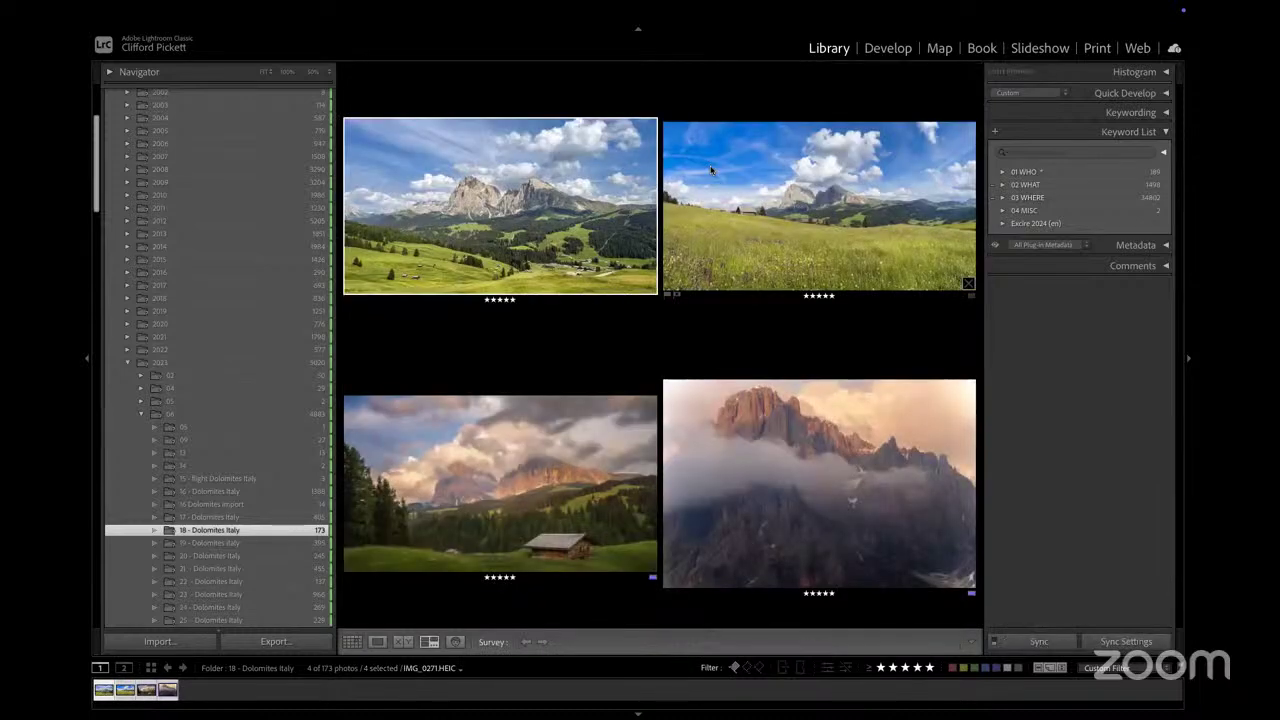
pyautogui.press('g')
pyautogui.click(791, 163)
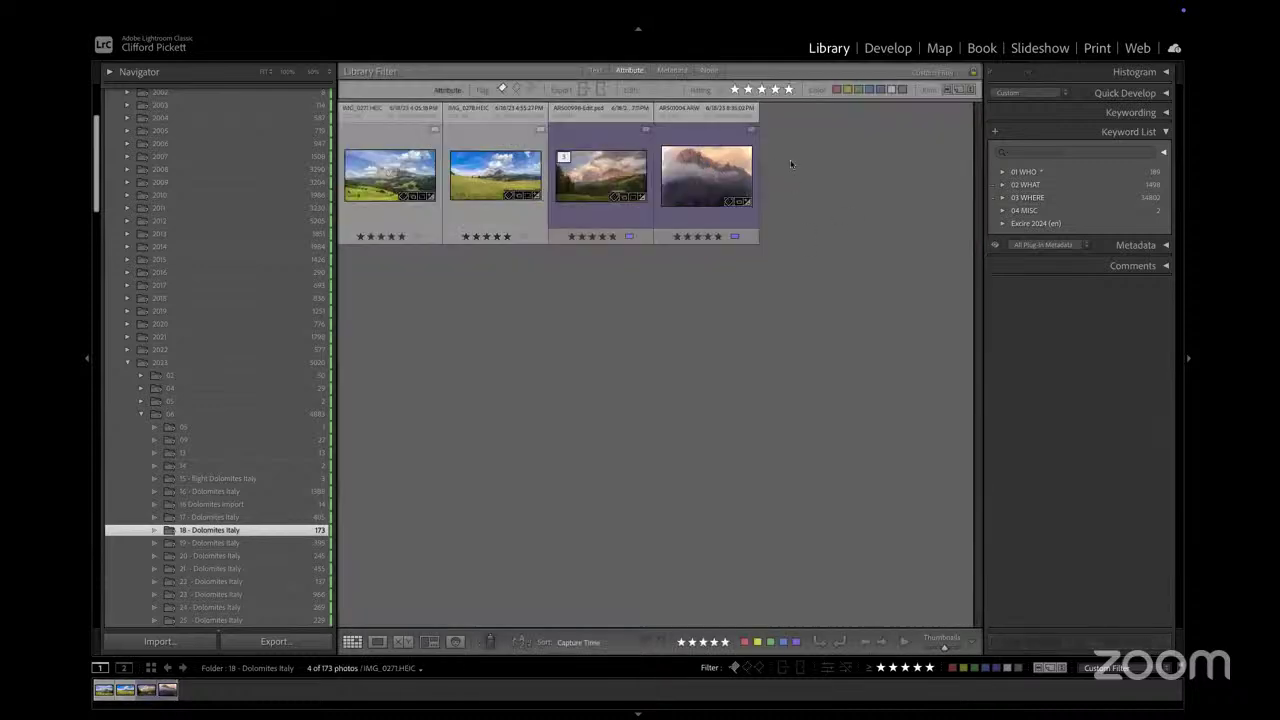
# Lower the rating filter to four stars and higher, compare all matching photos in Survey view, and return to the grid with nothing selected
pyautogui.click(776, 89)
pyautogui.hotkey('ctrl', 'a')
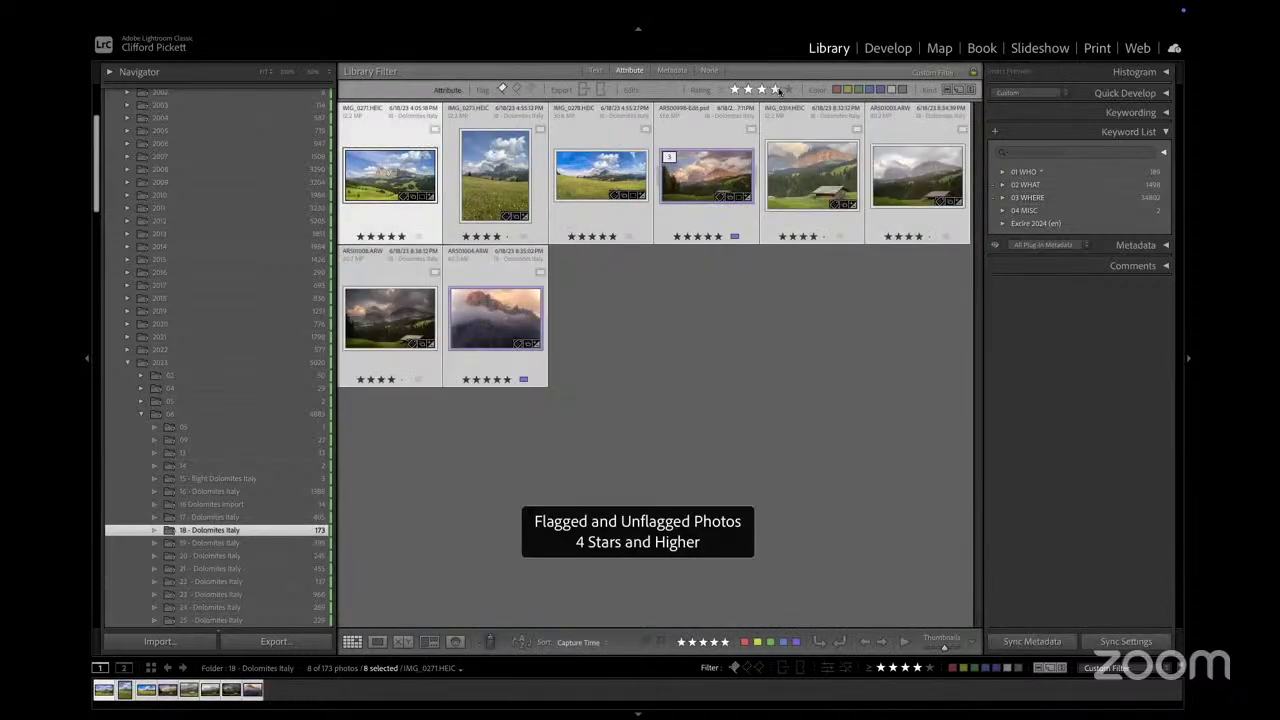
pyautogui.press('n')
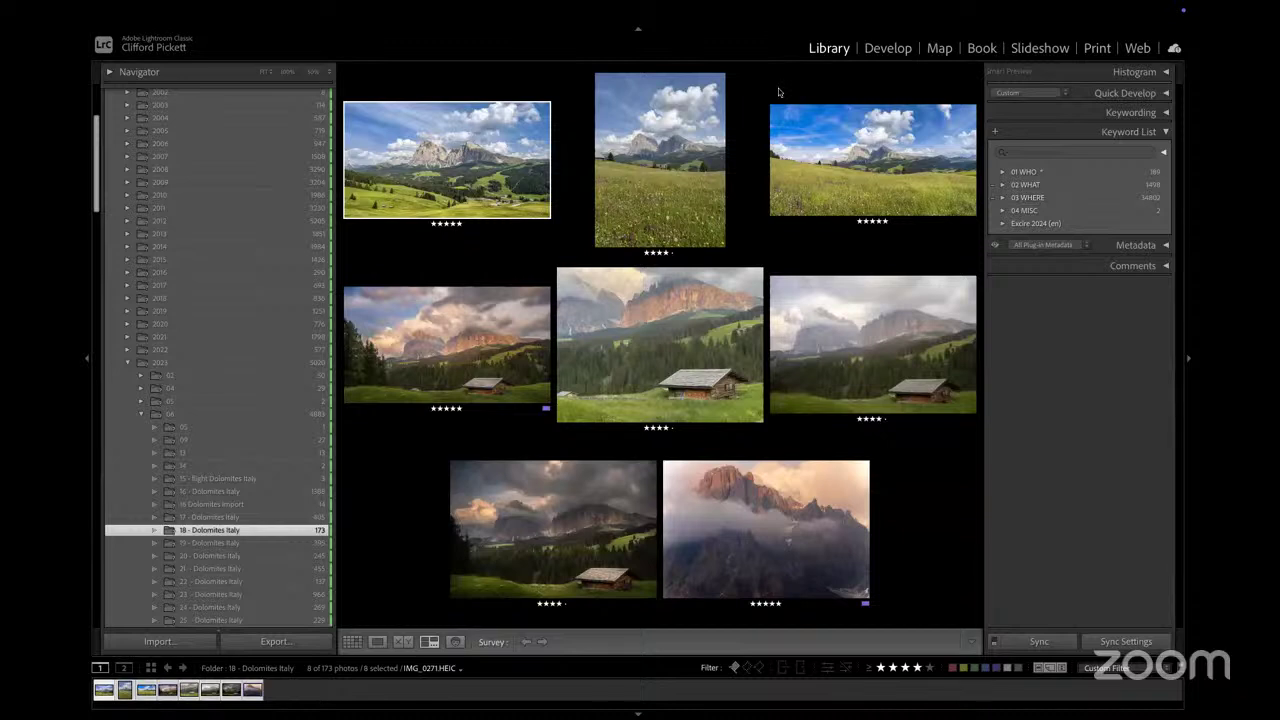
pyautogui.press('g')
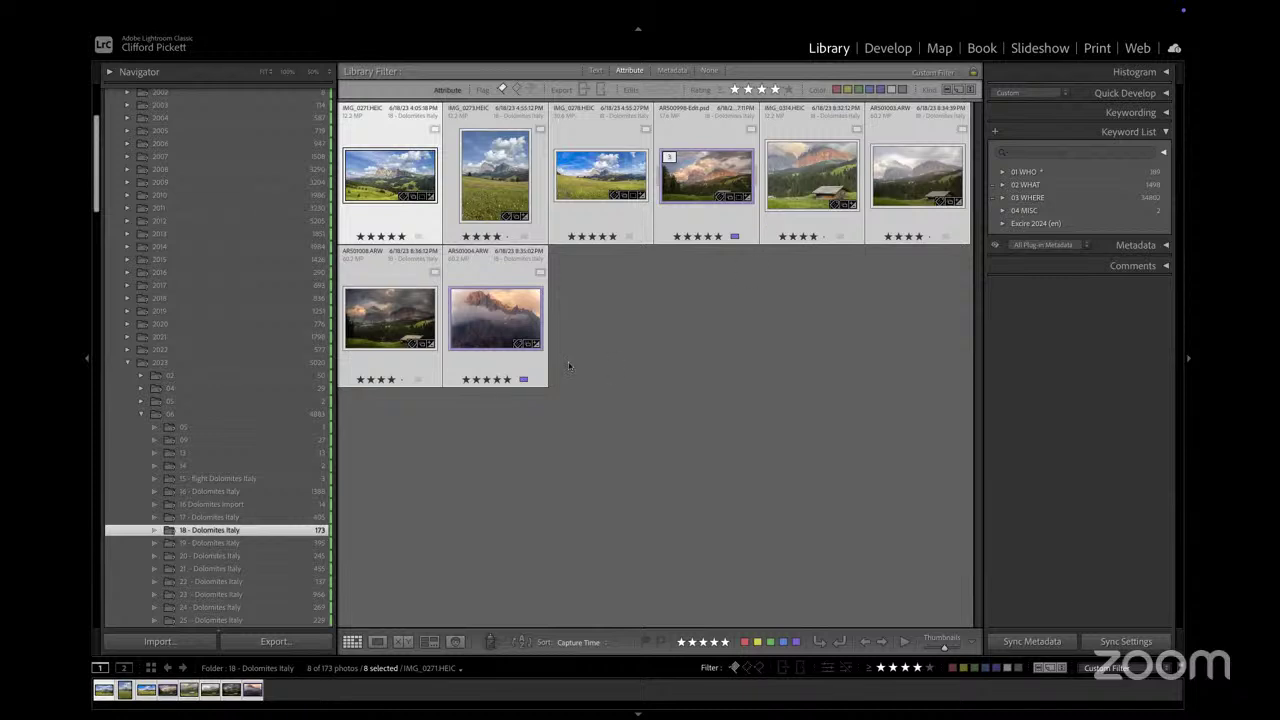
pyautogui.click(593, 330)
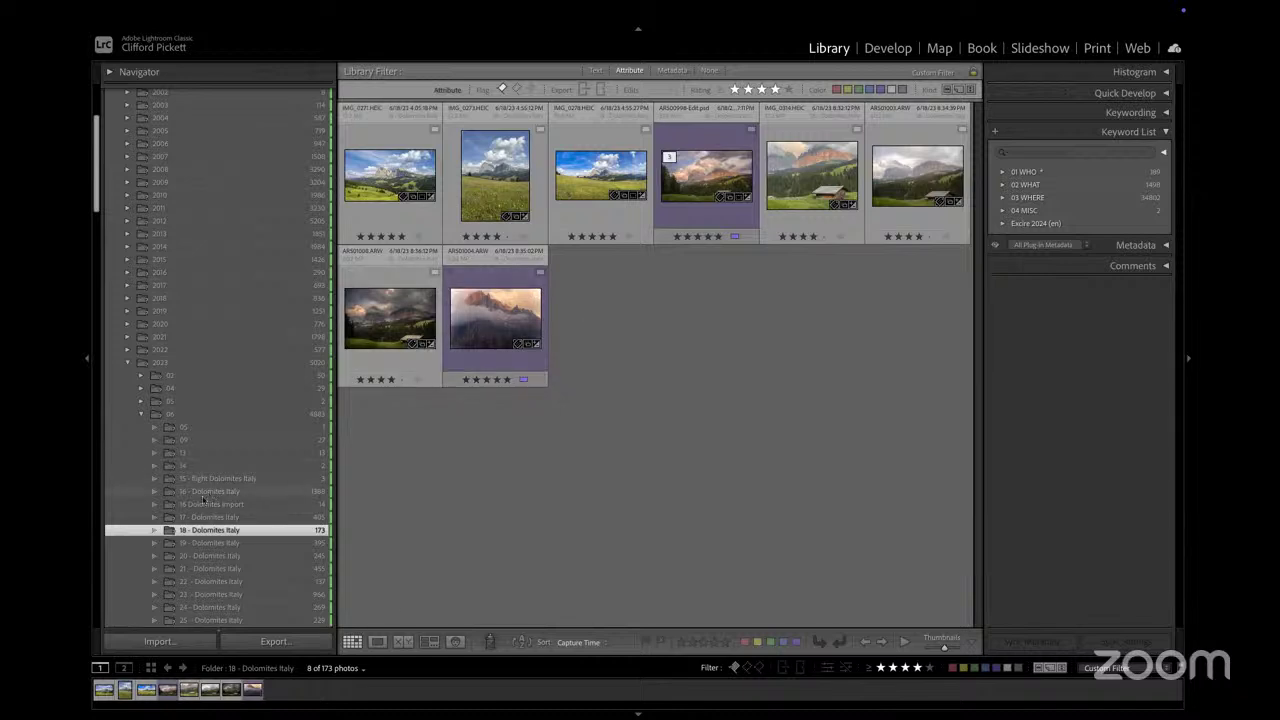
# Open the Portfolio - BOTANICAL collection in the WEBSITE collection set
pyautogui.scroll(-3, 201, 503)
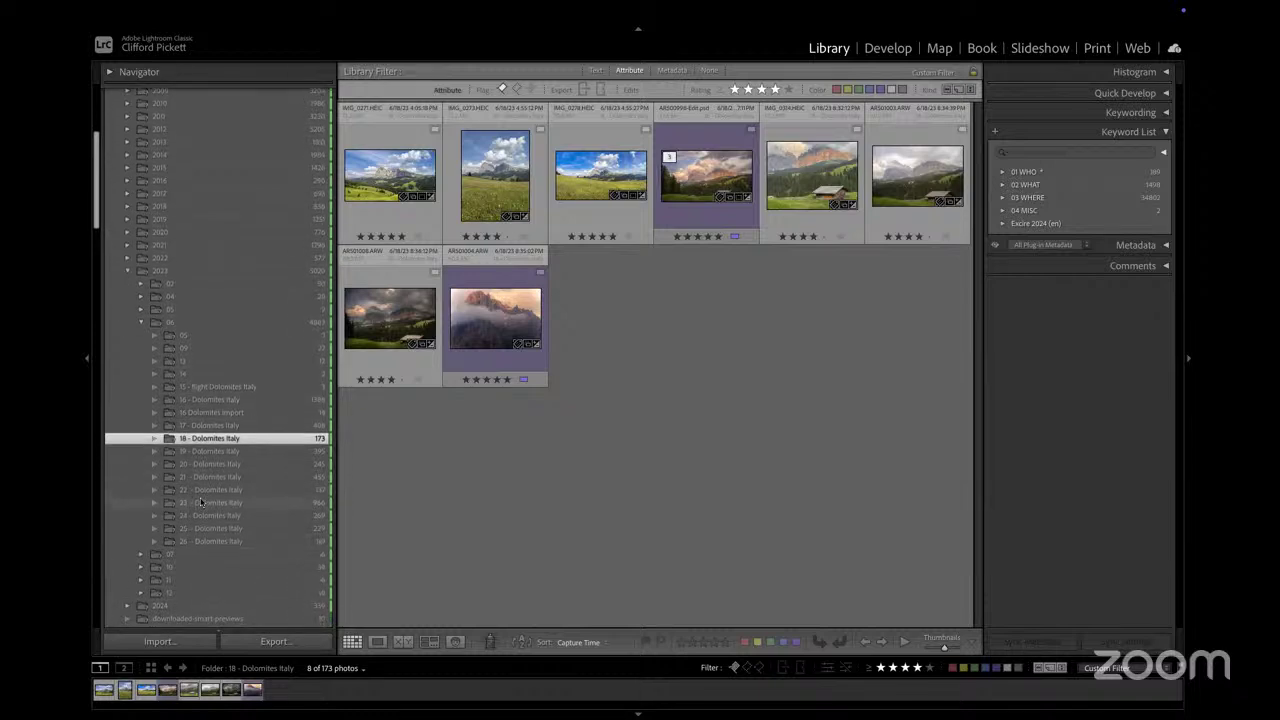
pyautogui.scroll(-12, 201, 503)
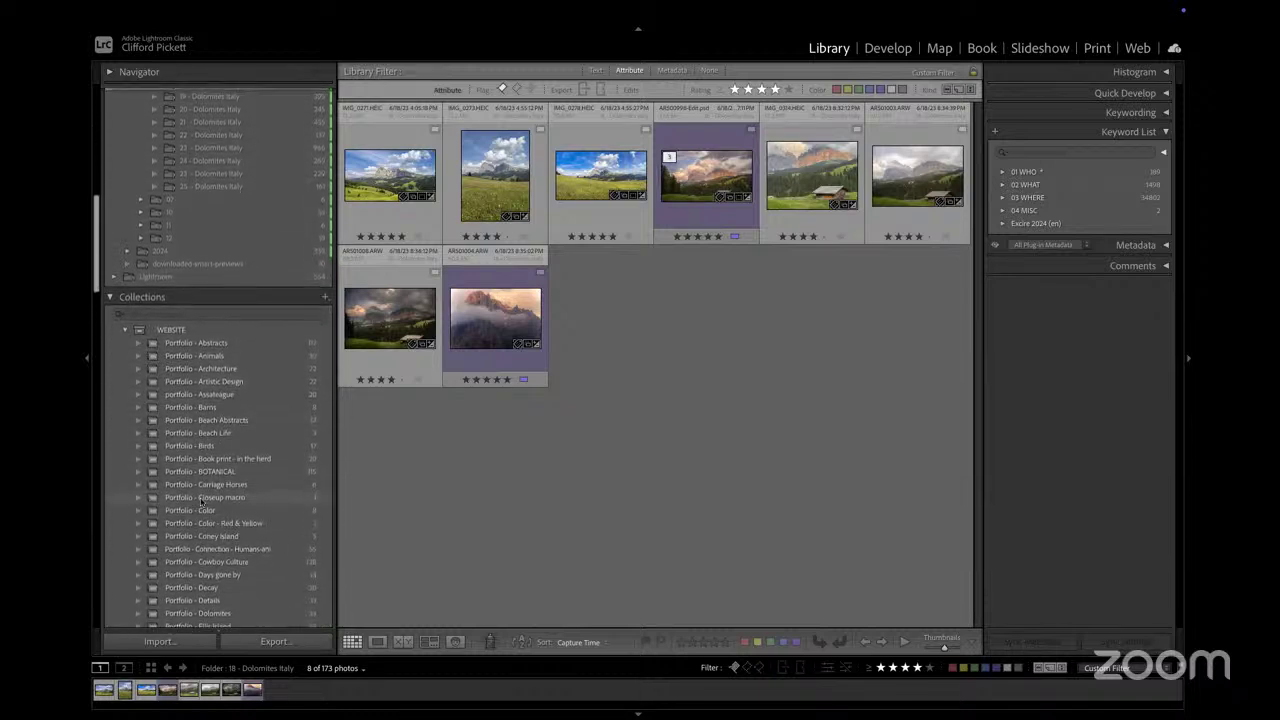
pyautogui.click(204, 473)
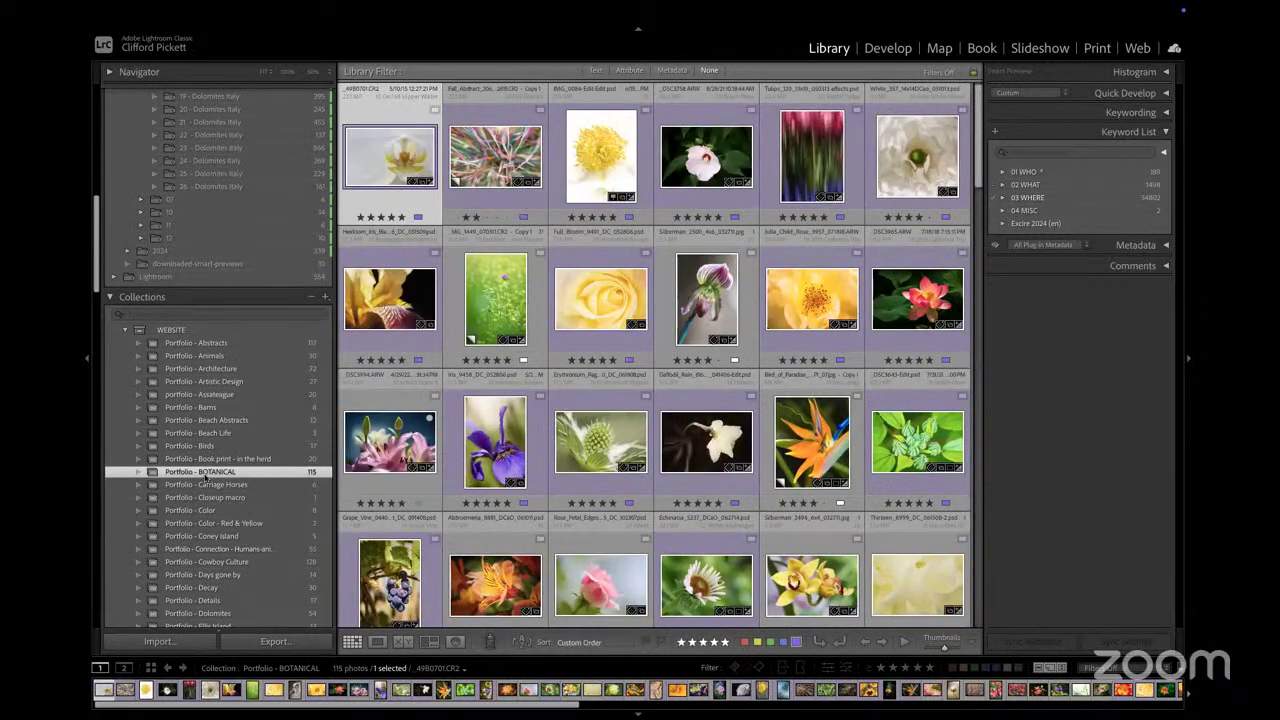
# Select seven botanical photos together: yellow rose, bird of paradise, green thistle, yellow iris, pink lotus, blurred tulips and orange alstroemeria
pyautogui.click(598, 300)
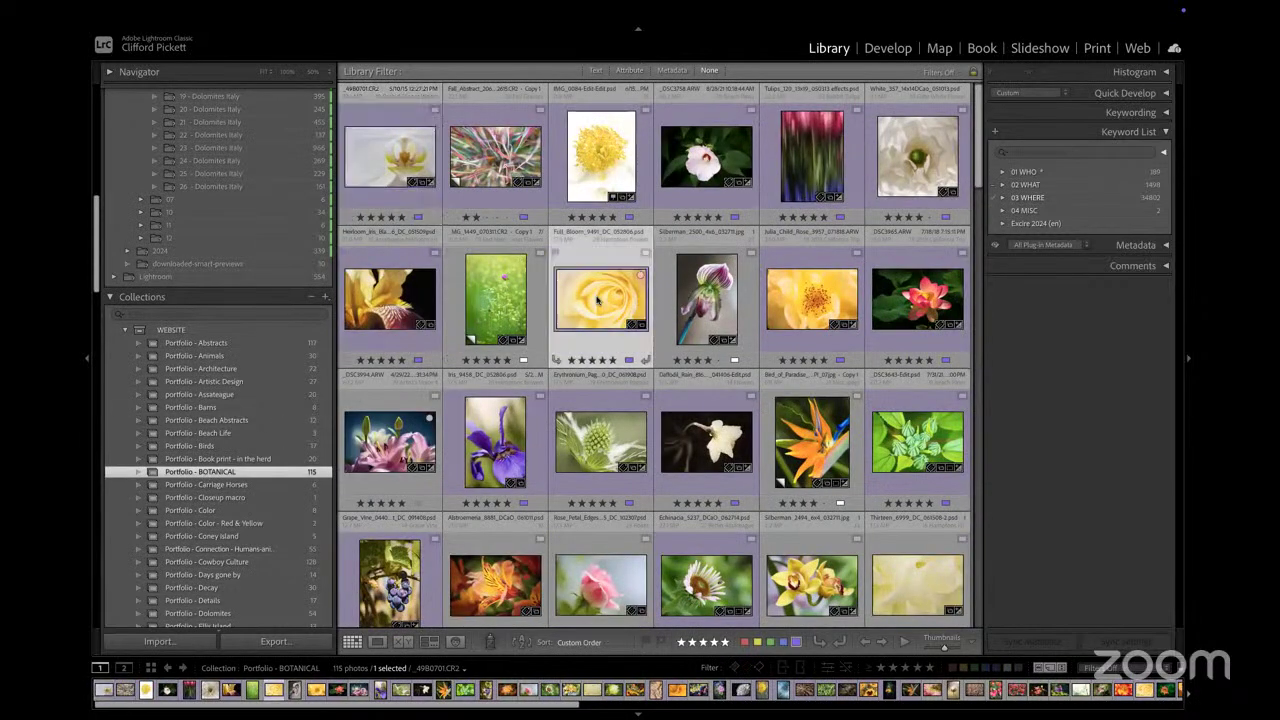
pyautogui.keyDown('ctrl'); pyautogui.click(812, 425); pyautogui.keyUp('ctrl')
pyautogui.keyDown('ctrl'); pyautogui.click(598, 446); pyautogui.keyUp('ctrl')
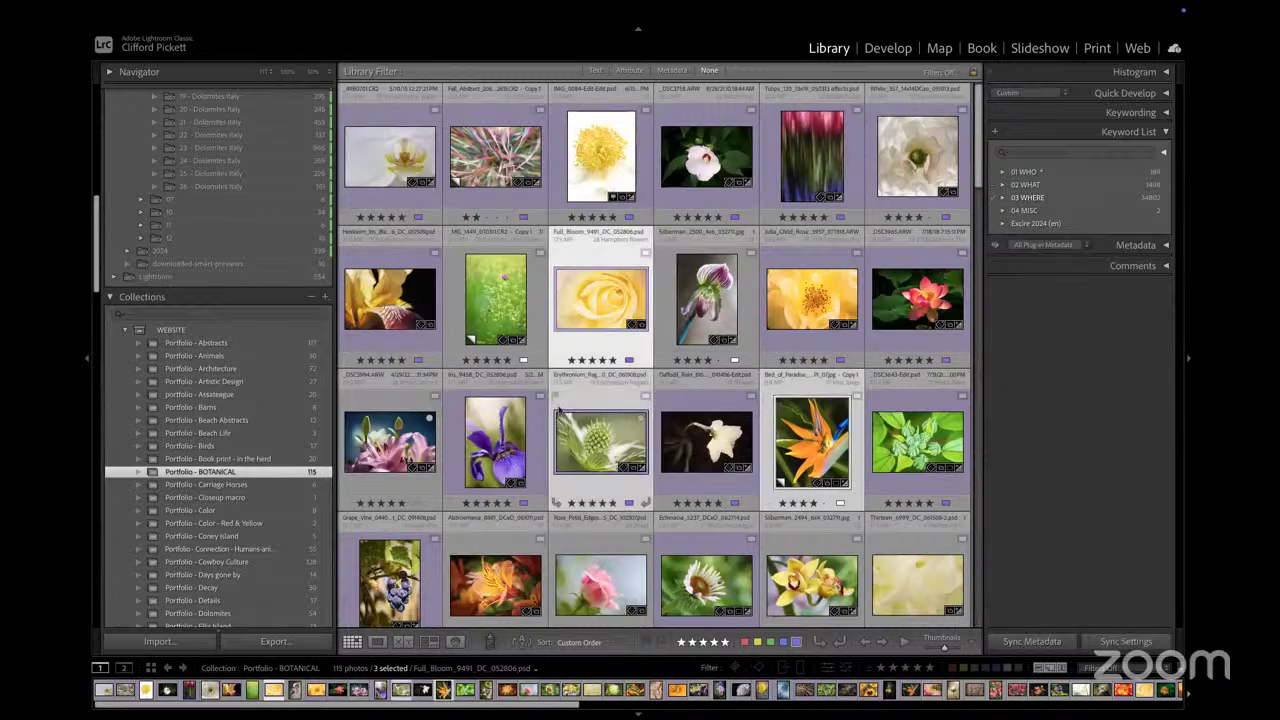
pyautogui.keyDown('ctrl'); pyautogui.click(388, 298); pyautogui.keyUp('ctrl')
pyautogui.keyDown('ctrl'); pyautogui.click(958, 300); pyautogui.keyUp('ctrl')
pyautogui.keyDown('ctrl'); pyautogui.click(812, 160); pyautogui.keyUp('ctrl')
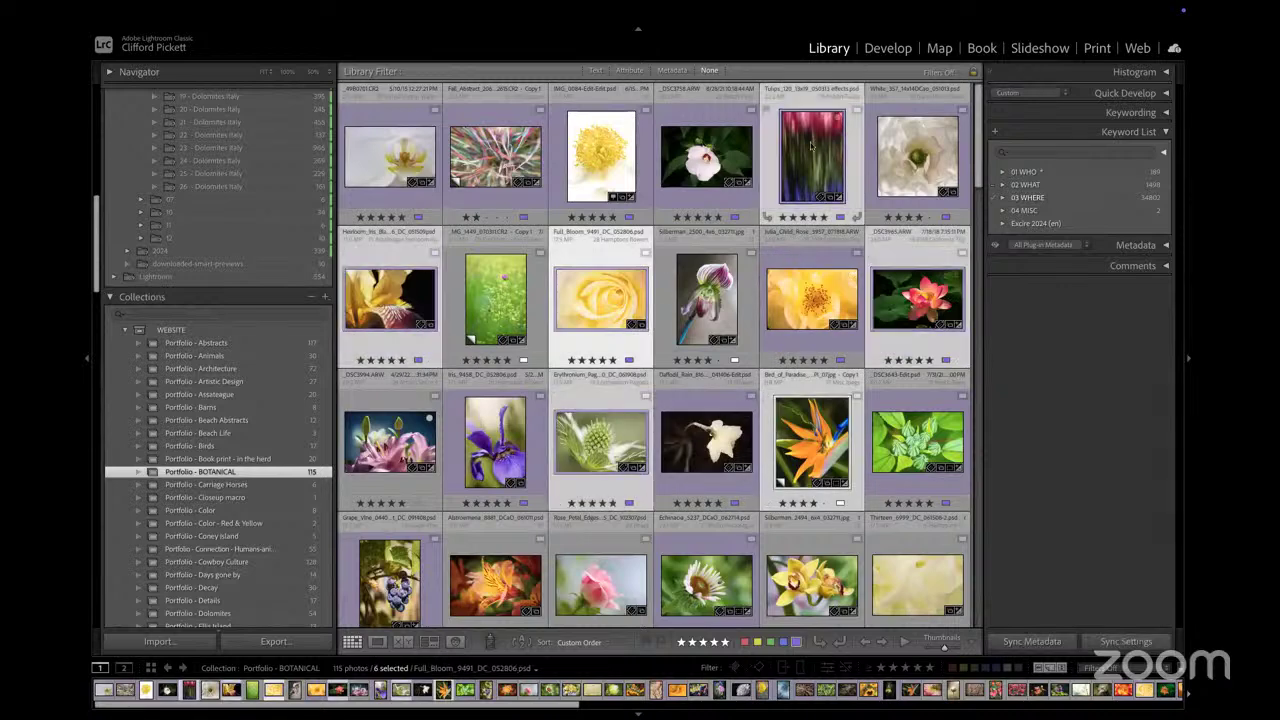
pyautogui.keyDown('ctrl'); pyautogui.click(506, 578); pyautogui.keyUp('ctrl')
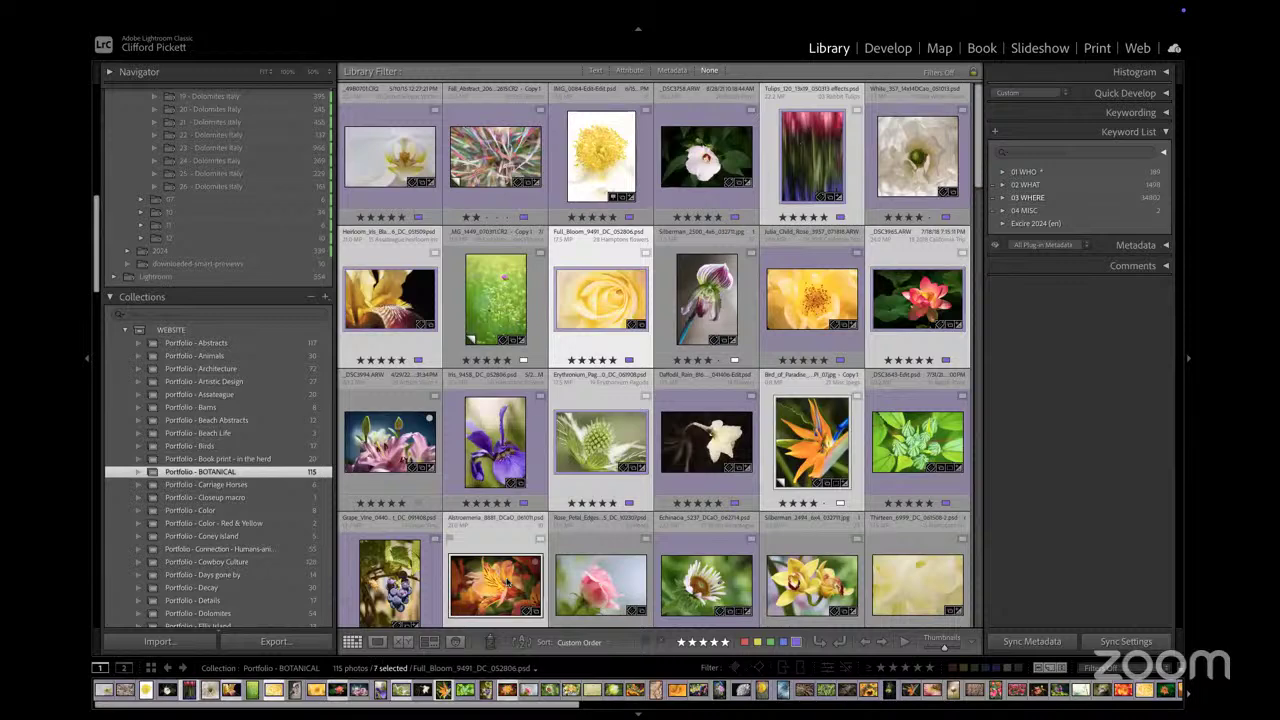
# Compare the seven selected flower photos in Survey view with the side panels hidden, return to the grid and restore the panels
pyautogui.press('n')
pyautogui.press('Tab')
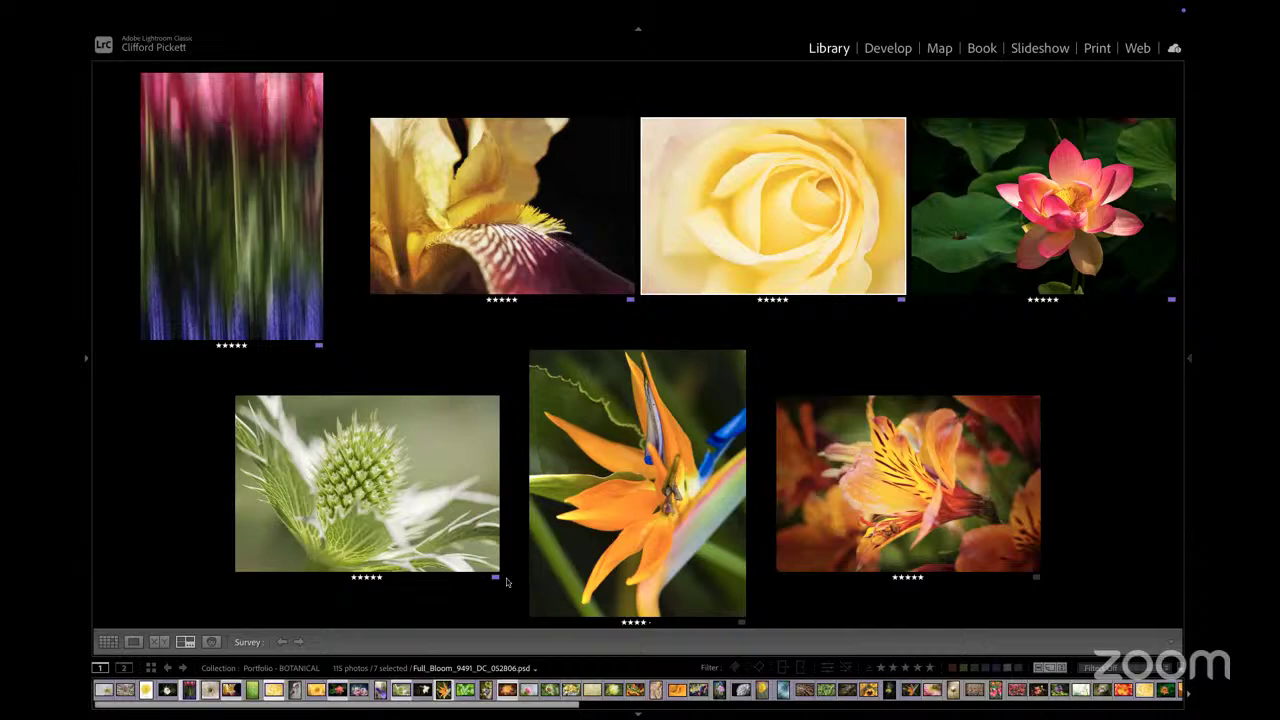
pyautogui.press('g')
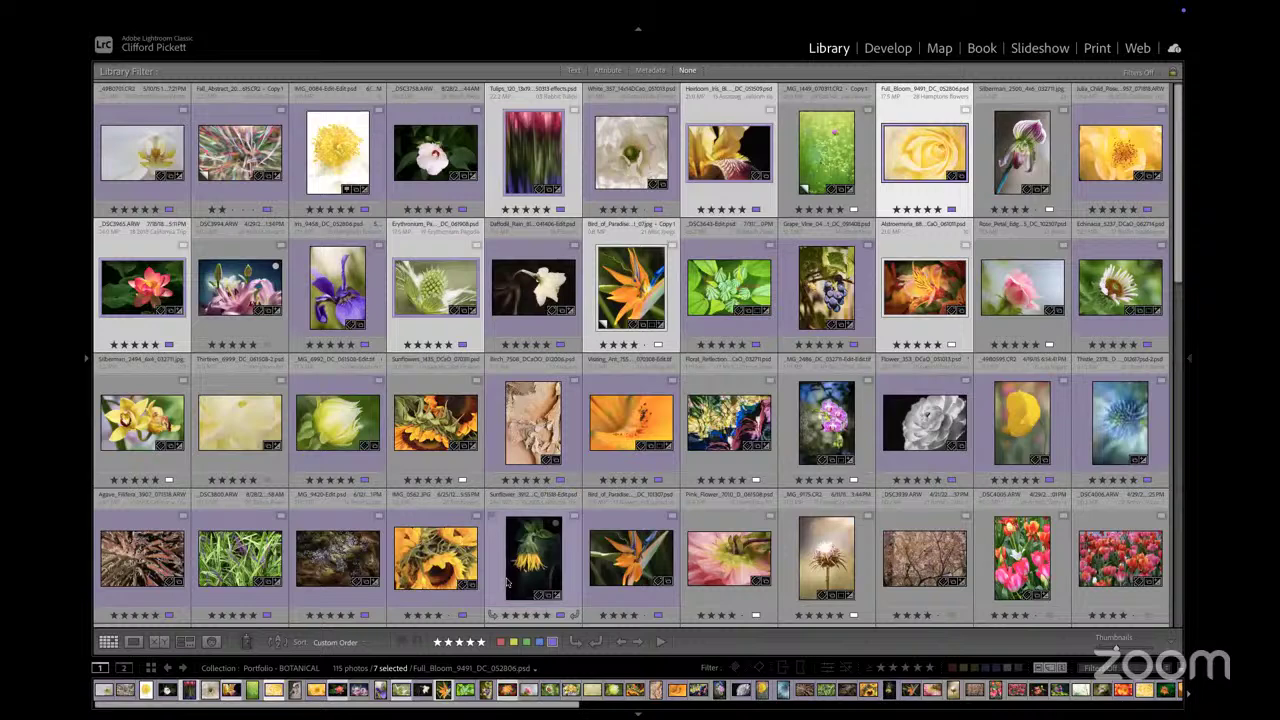
pyautogui.press('Tab')
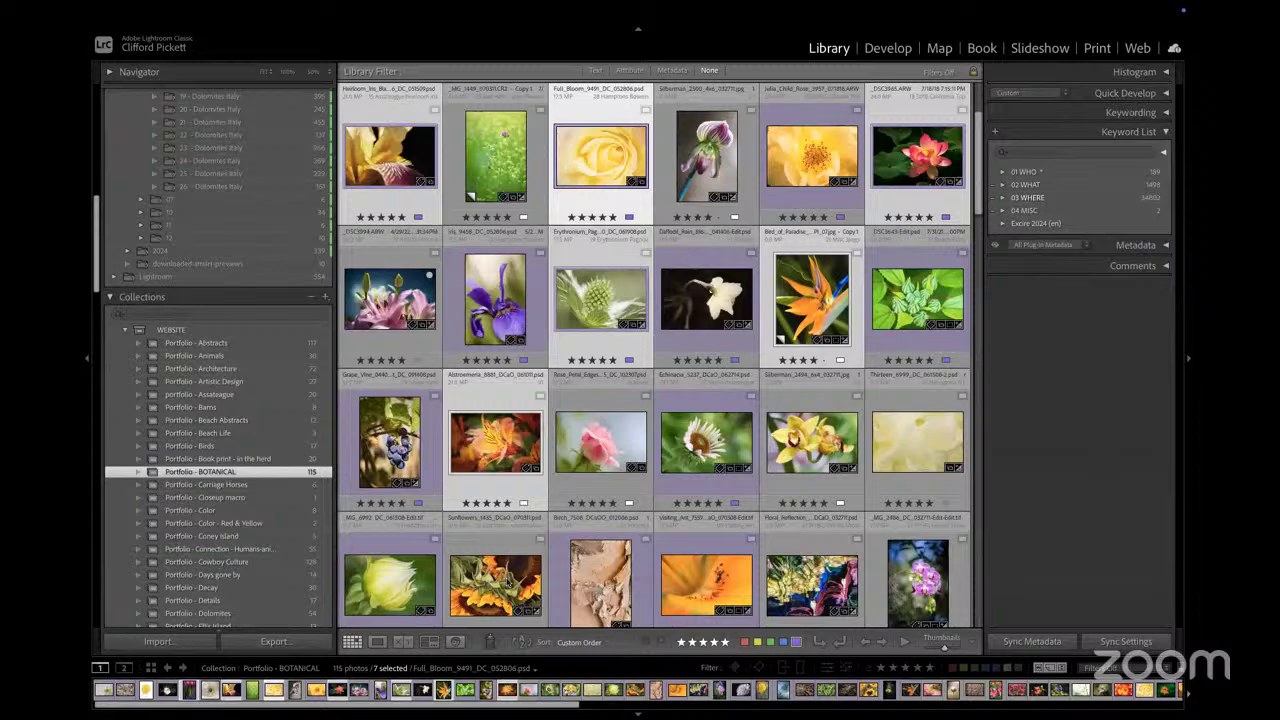
# Filter the collections by "bef" and open the Before-after collection
pyautogui.click(205, 315)
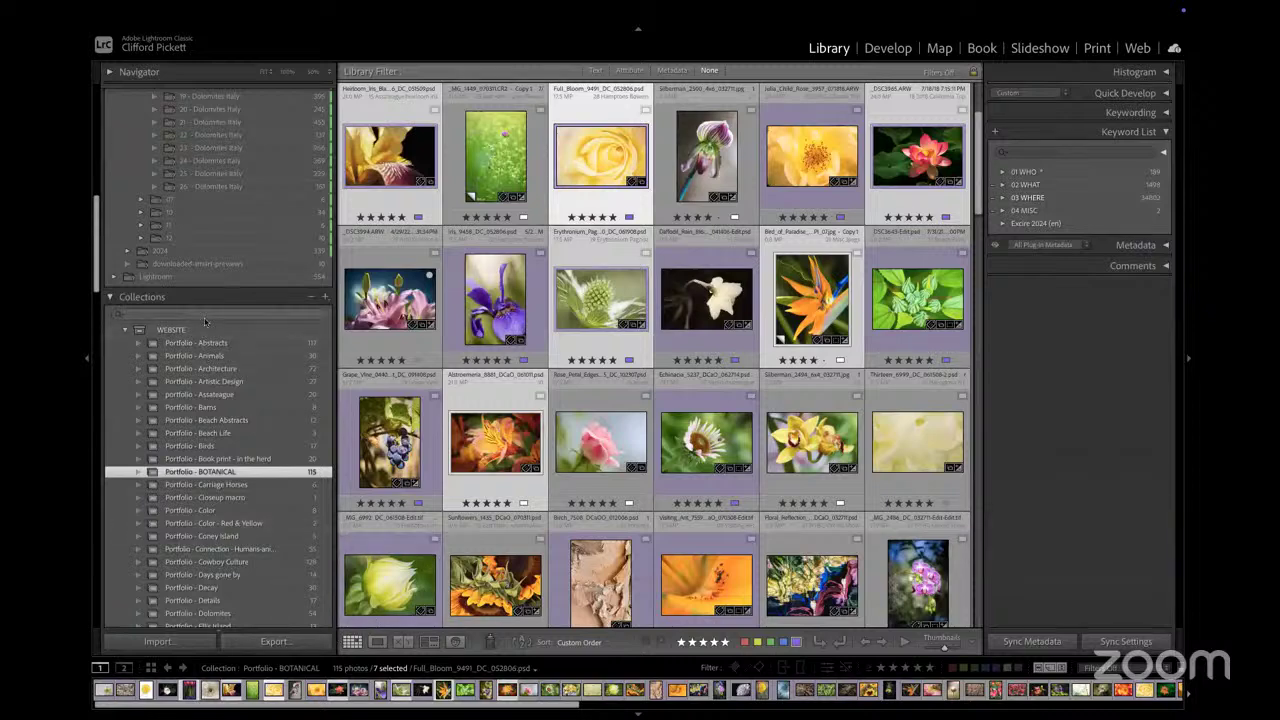
pyautogui.write('bwf')
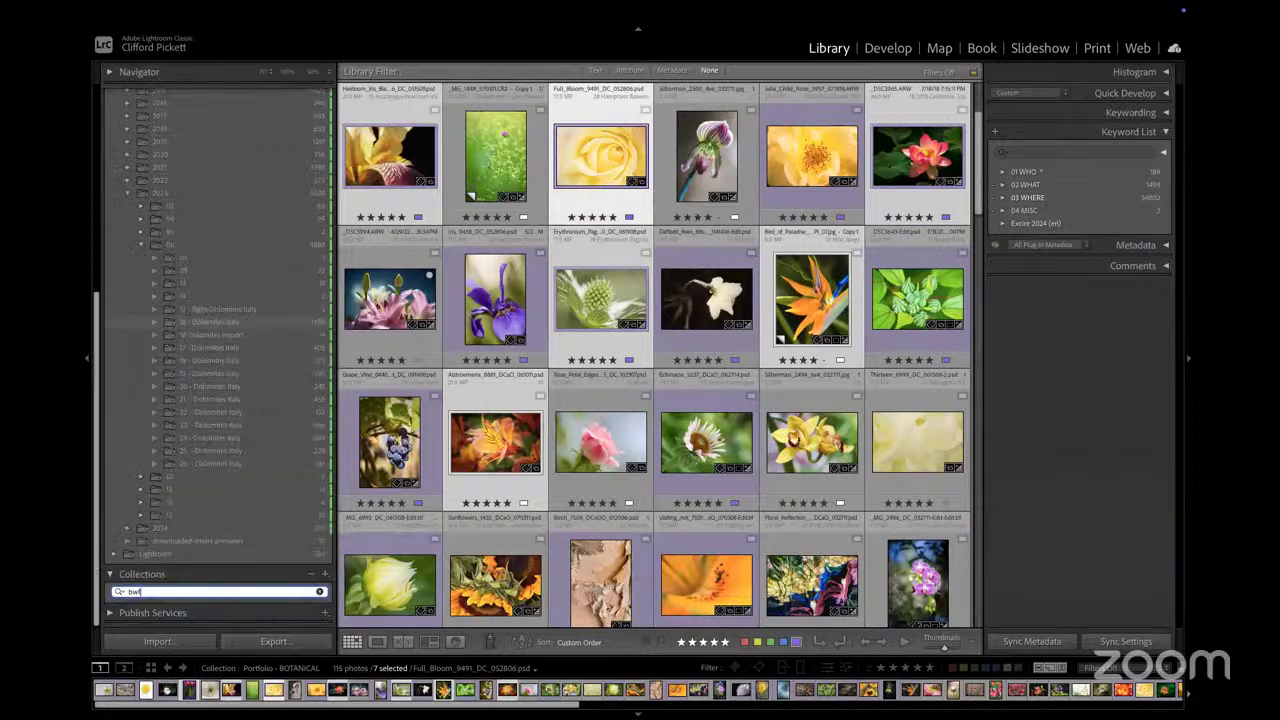
pyautogui.press('BackSpace')
pyautogui.press('BackSpace')
pyautogui.press('BackSpace')
pyautogui.write('bef')
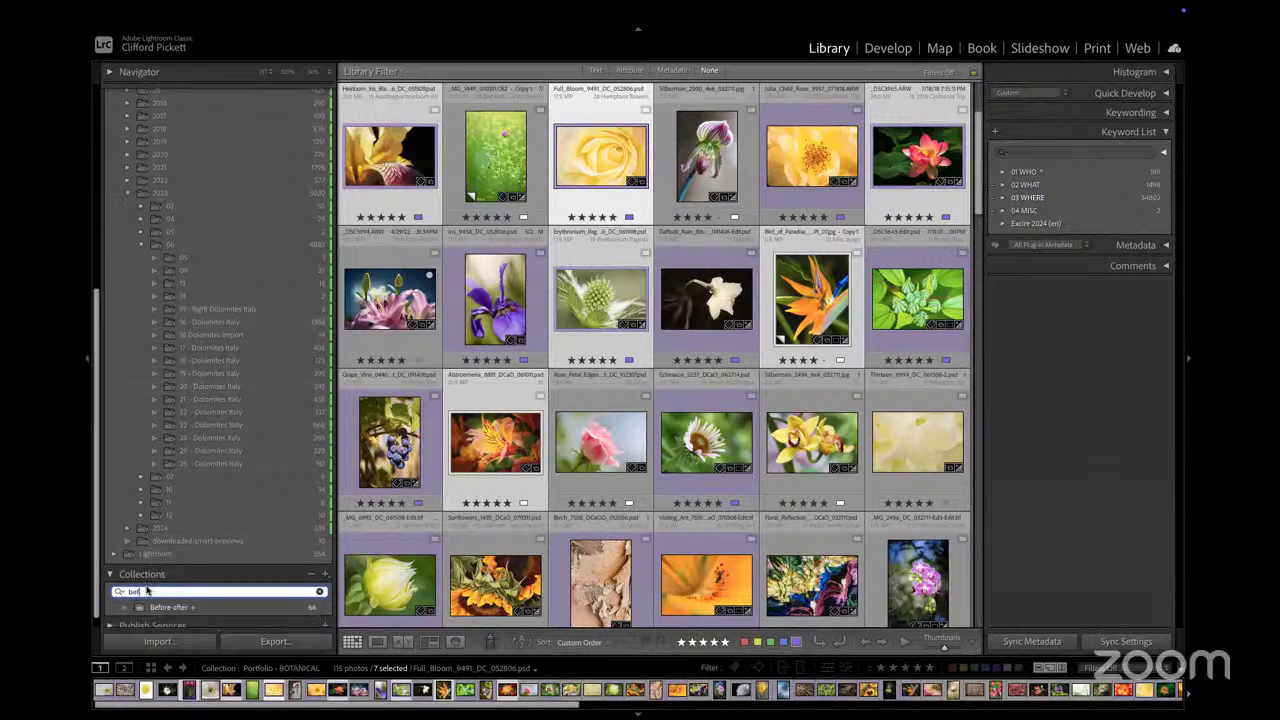
pyautogui.click(156, 610)
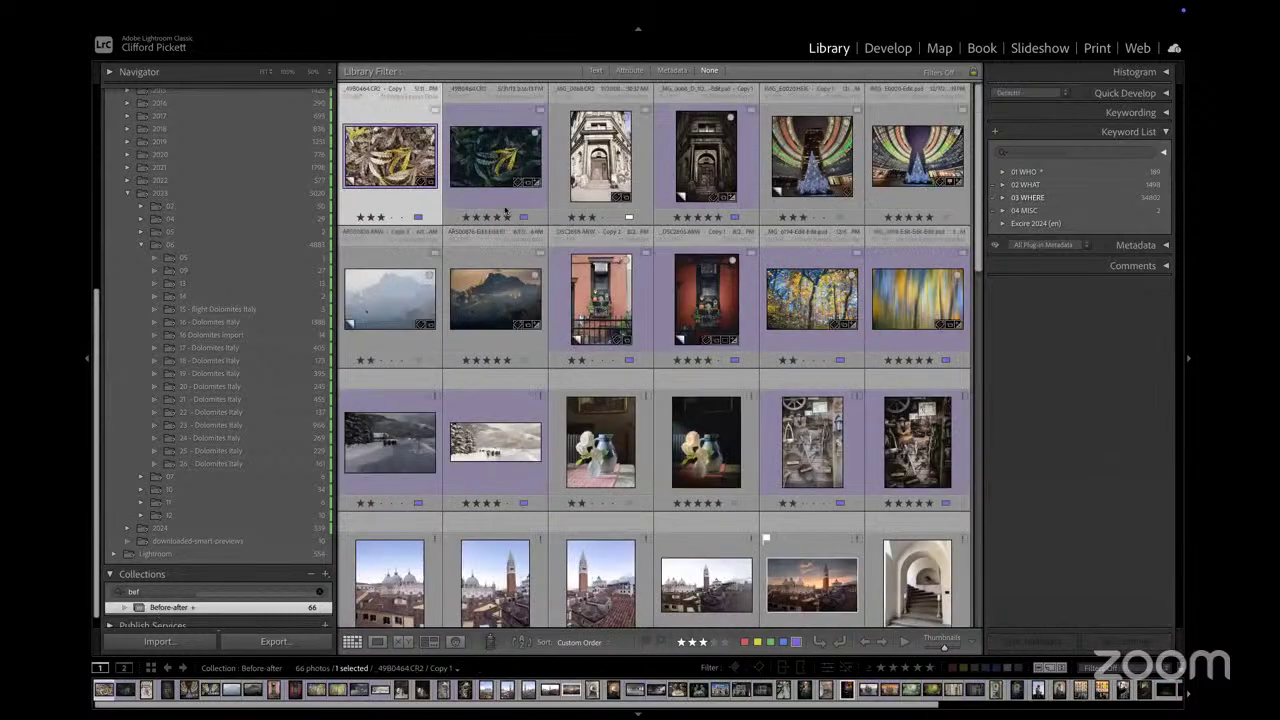
# Enlarge the first leaf photo in Loupe view with the side panels hidden and flip between its unedited and edited versions
pyautogui.doubleClick(398, 170)
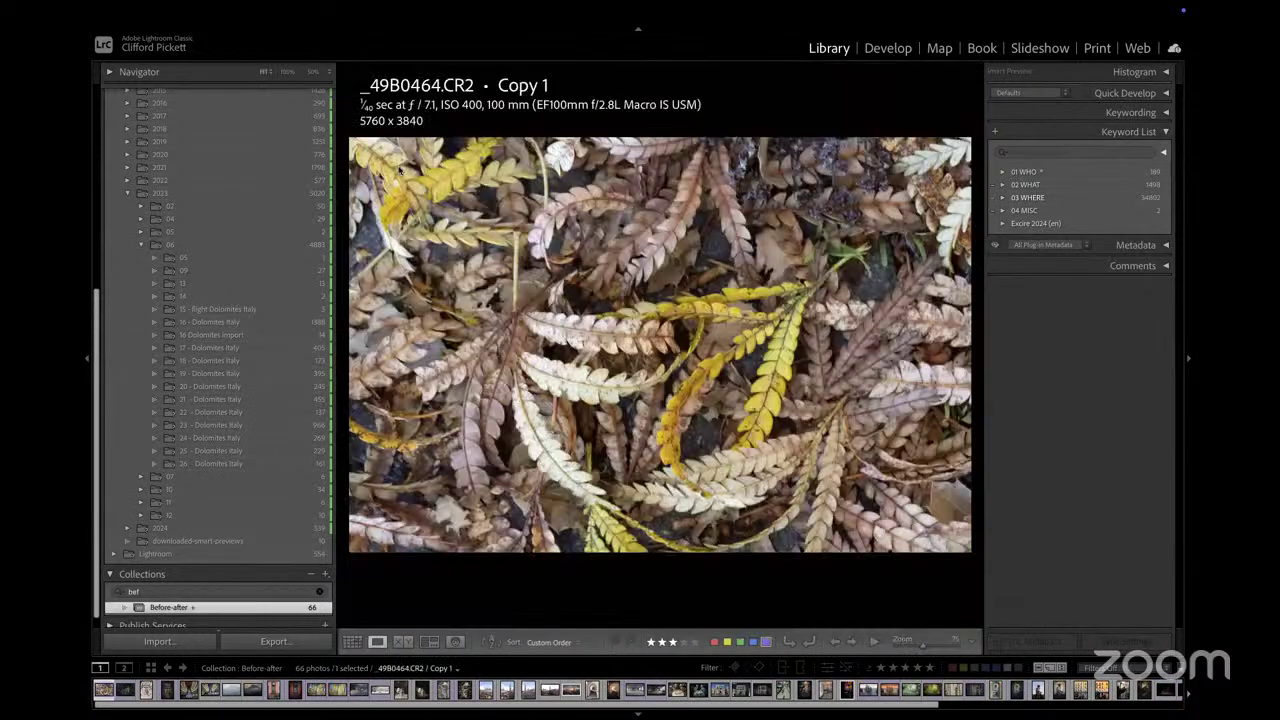
pyautogui.press('Tab')
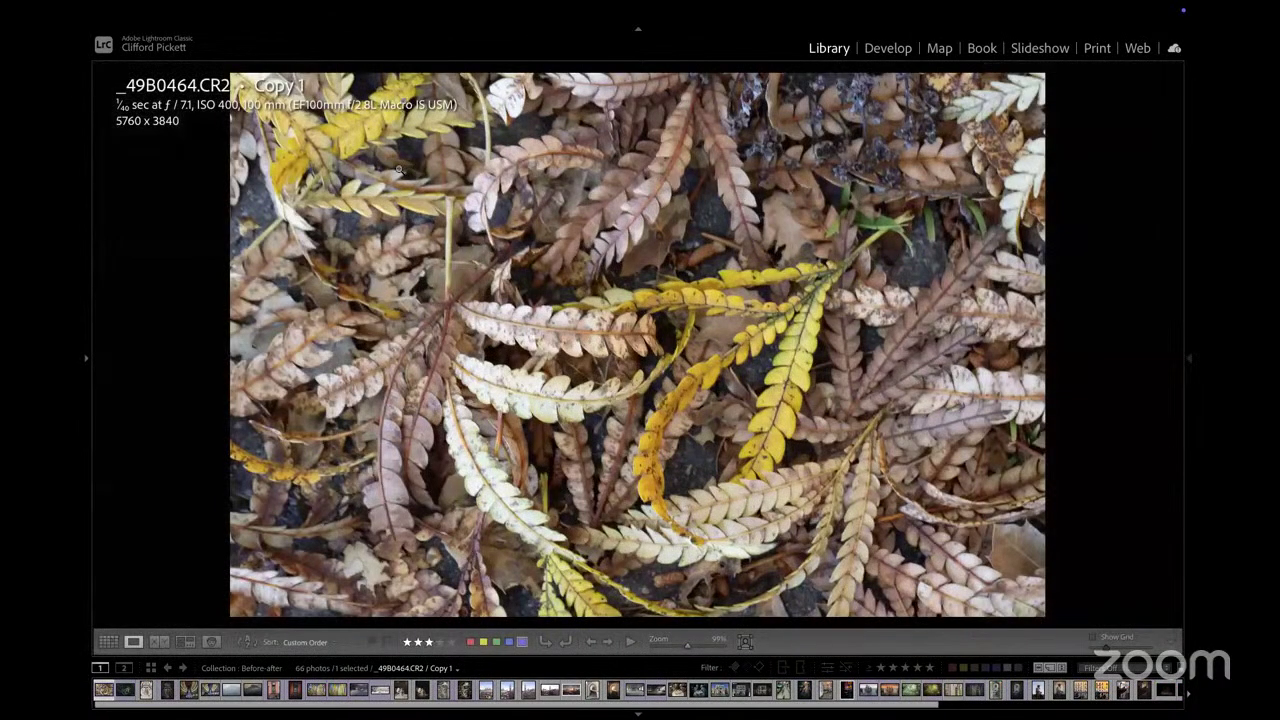
pyautogui.press('Right')
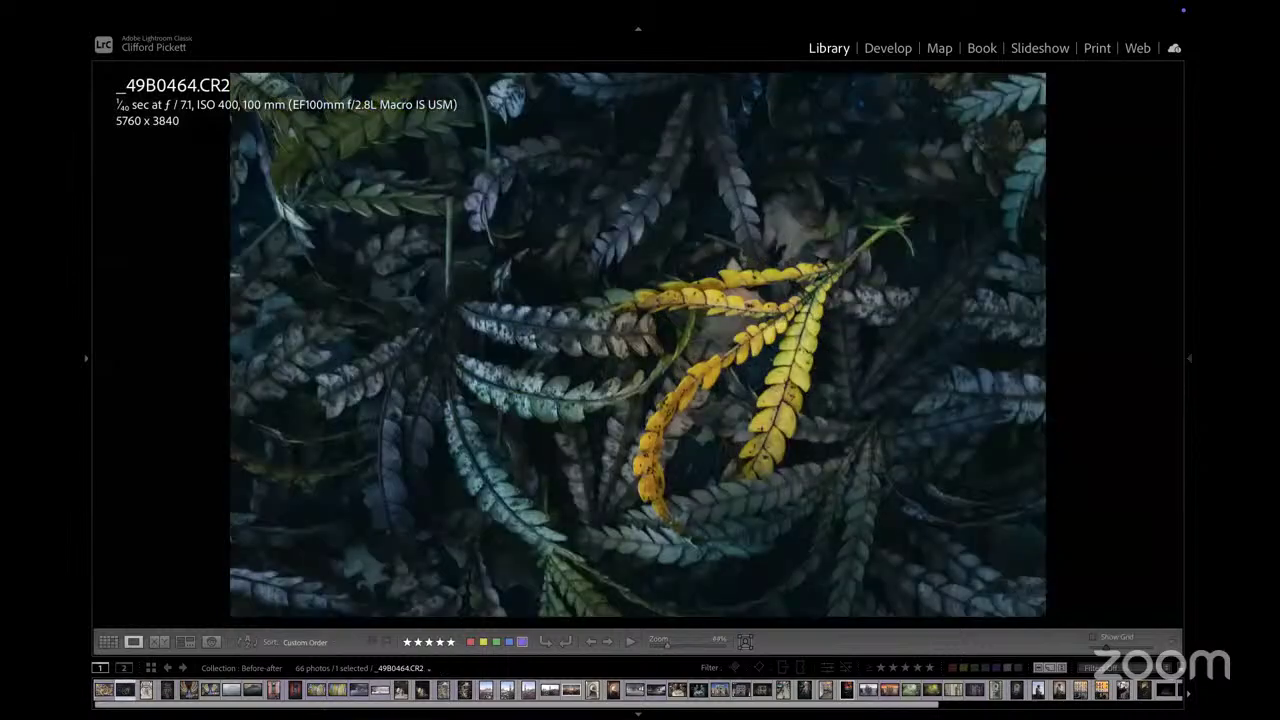
pyautogui.press('Left')
pyautogui.press('Right')
# View the before and after versions of the graffitied doorway, the Christmas tree plaza and the mountain with the bird
pyautogui.press('Right')
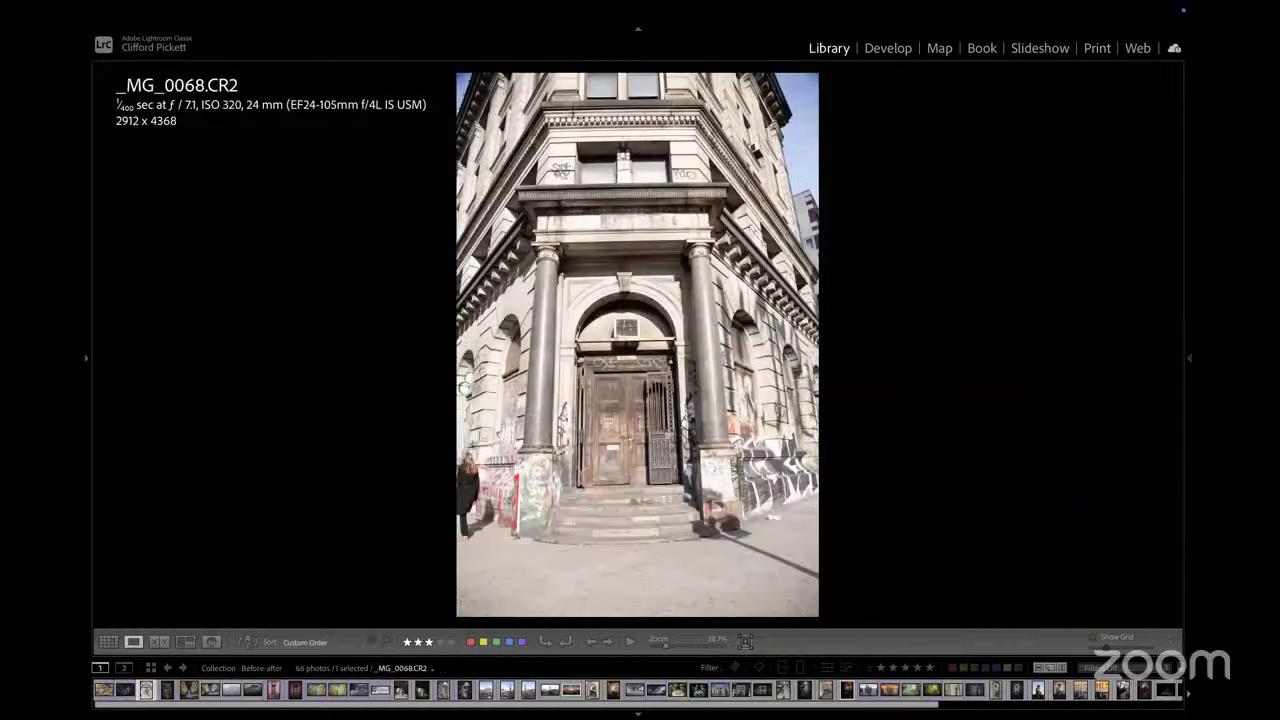
pyautogui.press('Right')
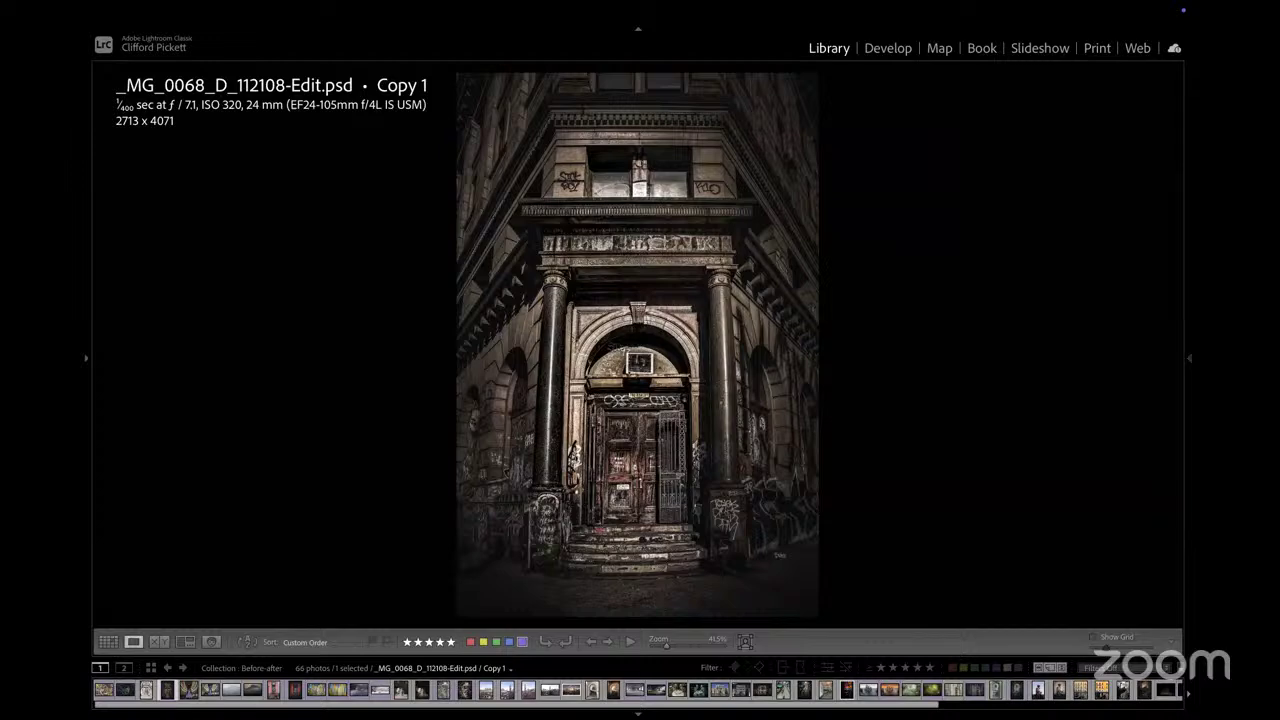
pyautogui.click(189, 689)
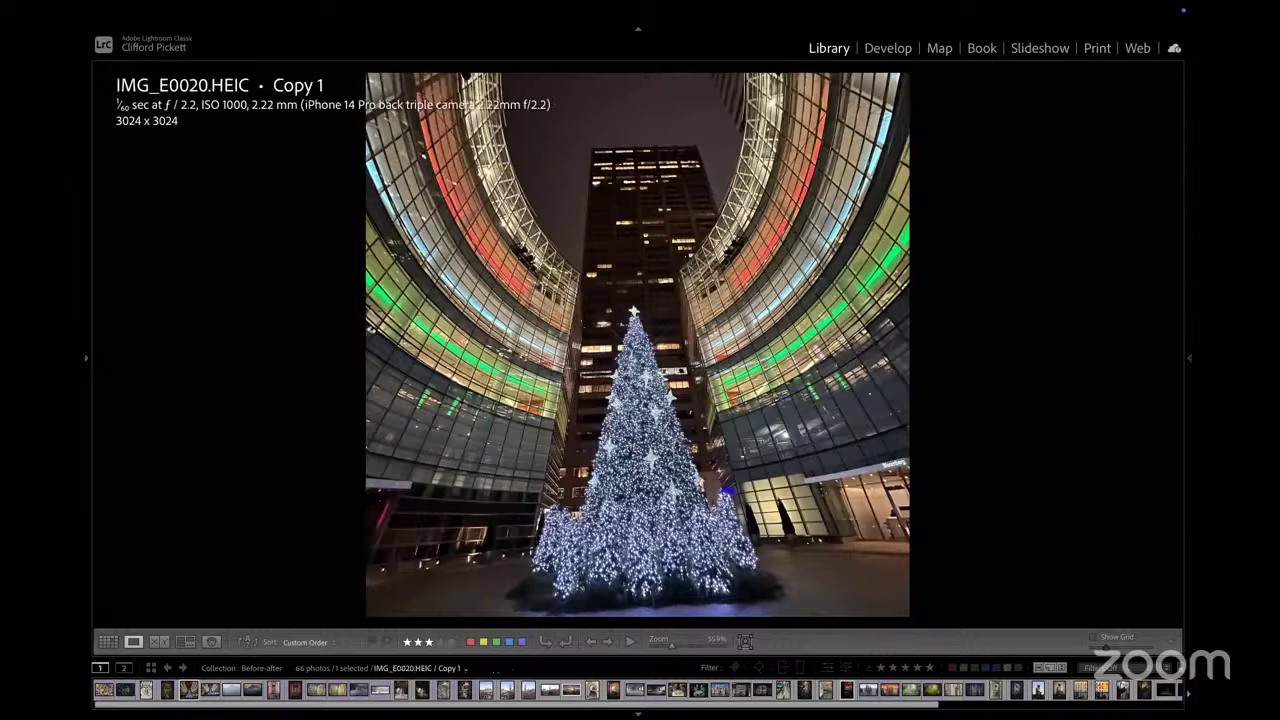
pyautogui.click(210, 689)
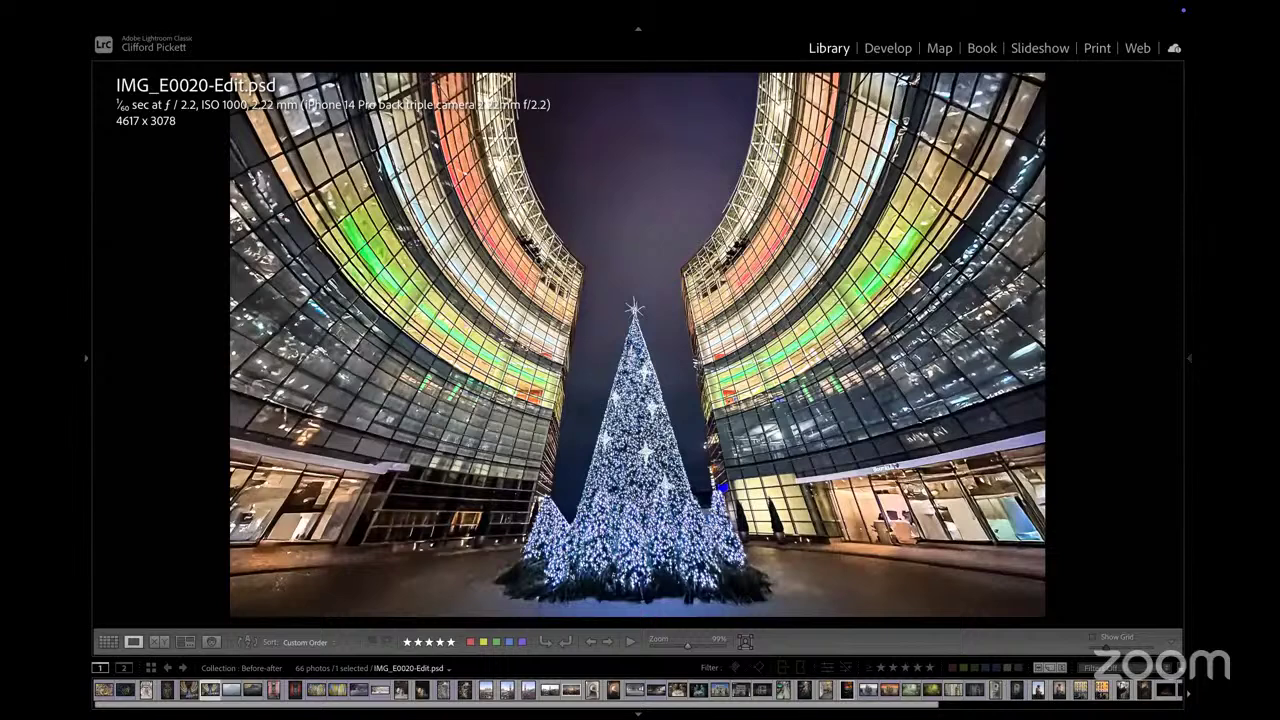
pyautogui.click(231, 689)
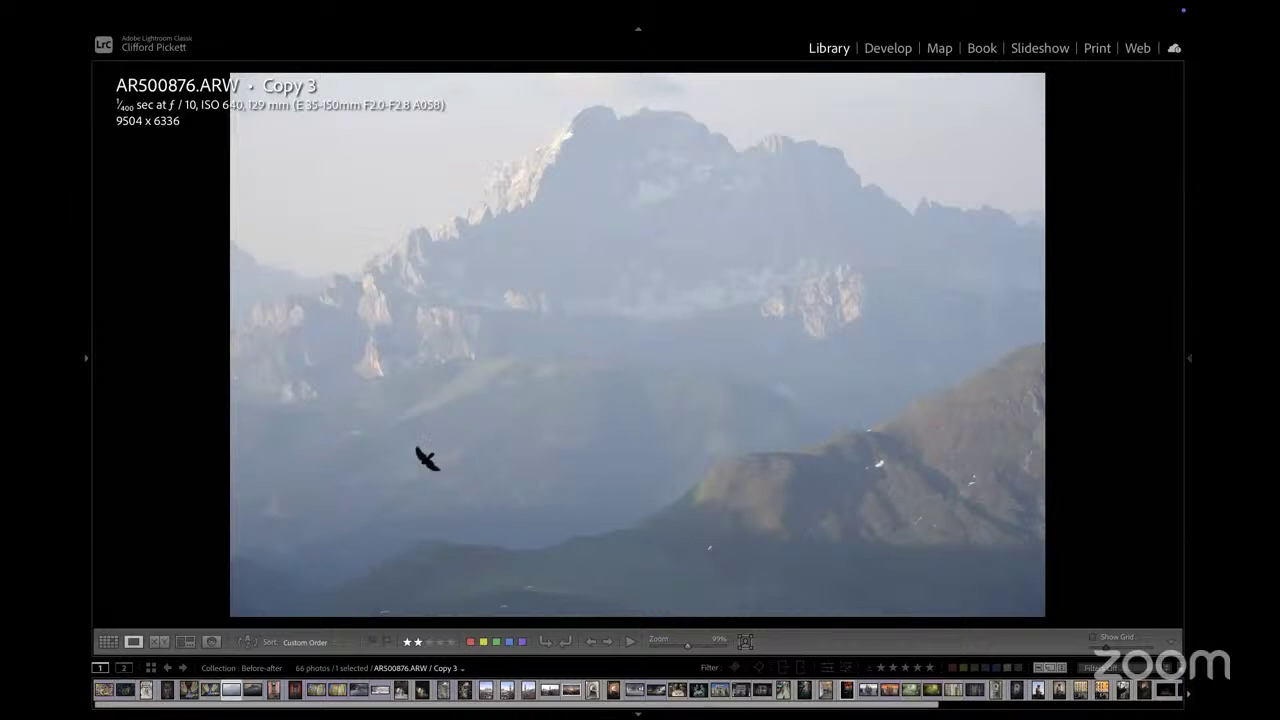
pyautogui.press('Right')
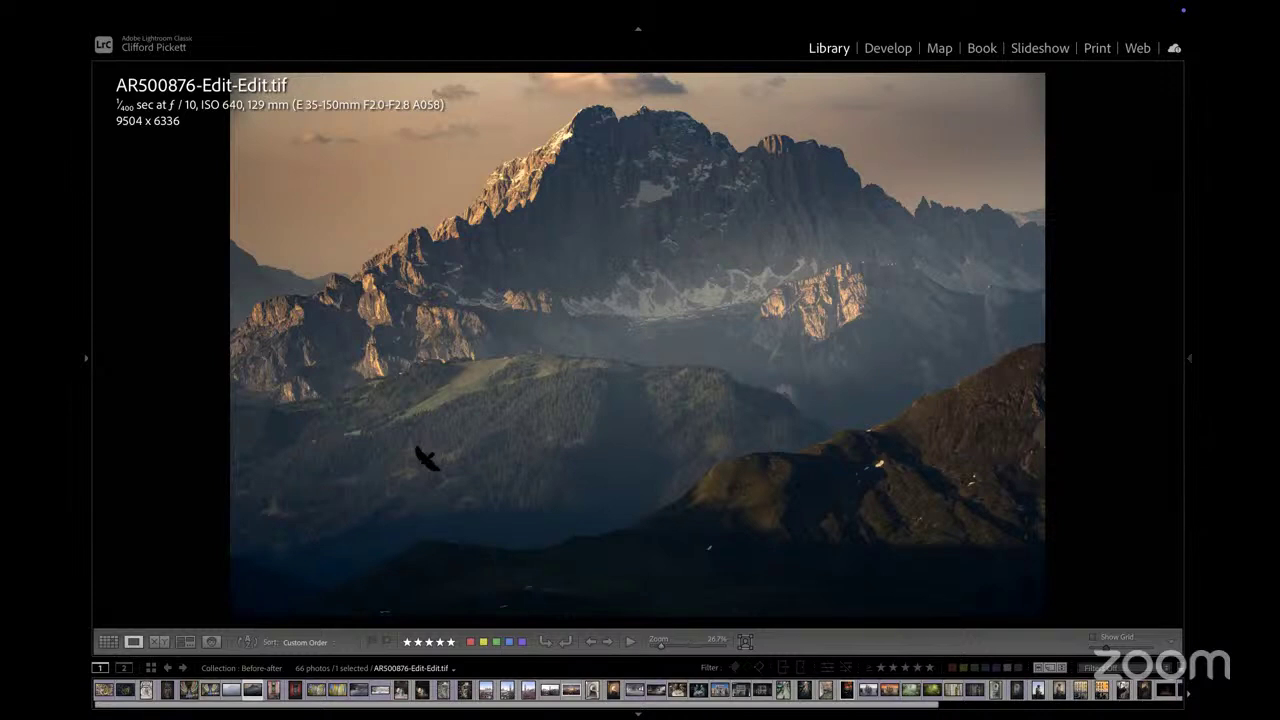
# Compare the unedited and edited versions of the red-walled window photo _DSC2605.ARW
pyautogui.press('Right')
pyautogui.press('Right')
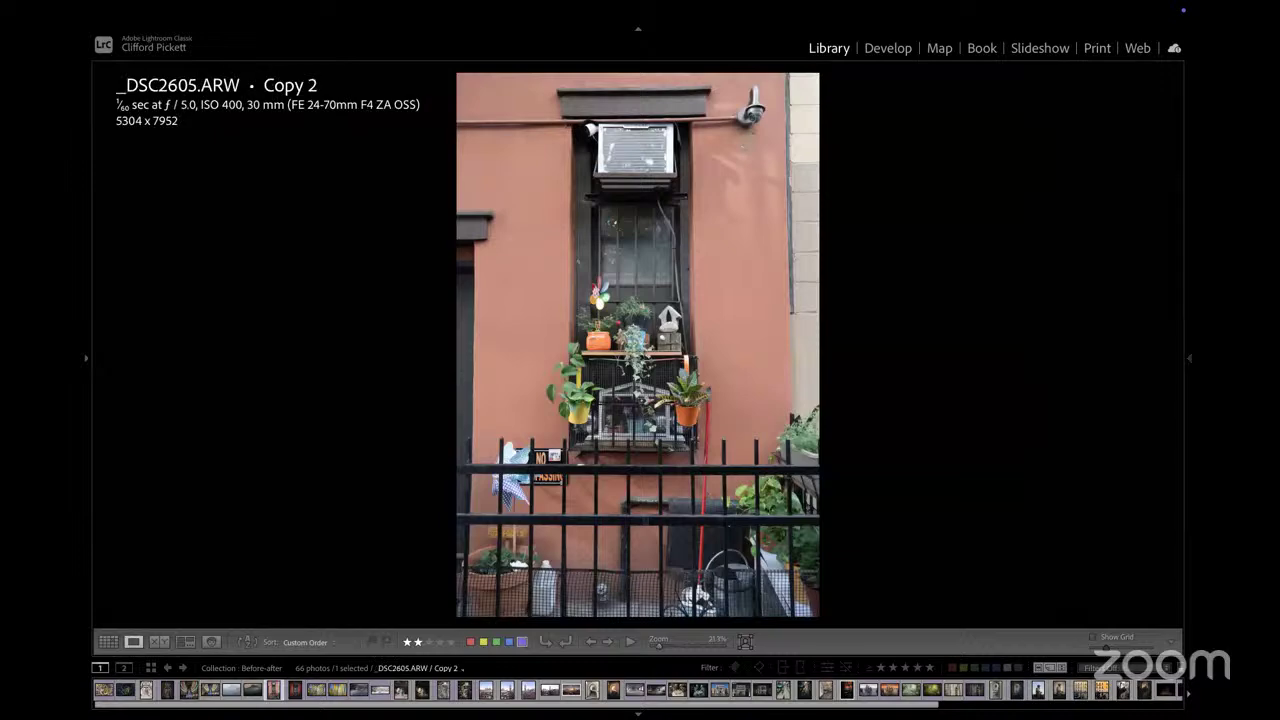
pyautogui.press('Left')
pyautogui.press('Right')
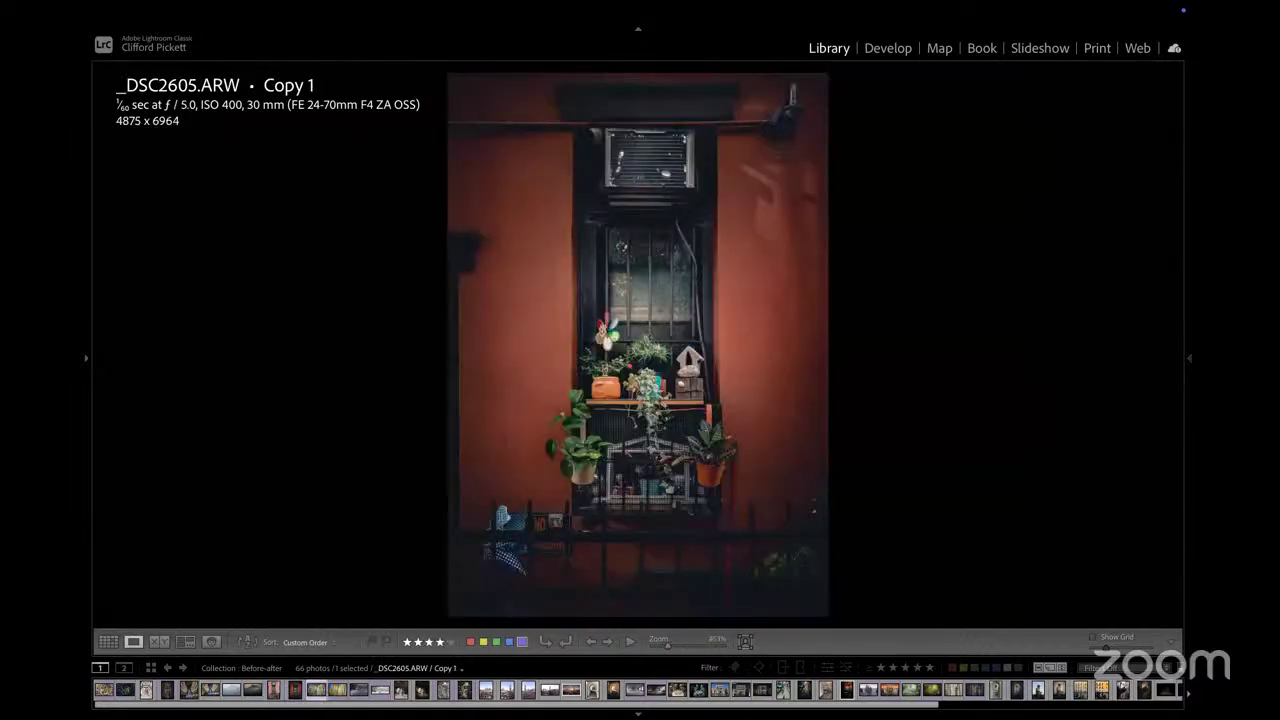
# Flip between the before and after versions of the snowy horse herd photo _DSC2750.ARW
pyautogui.press('Right')
pyautogui.press('Right')
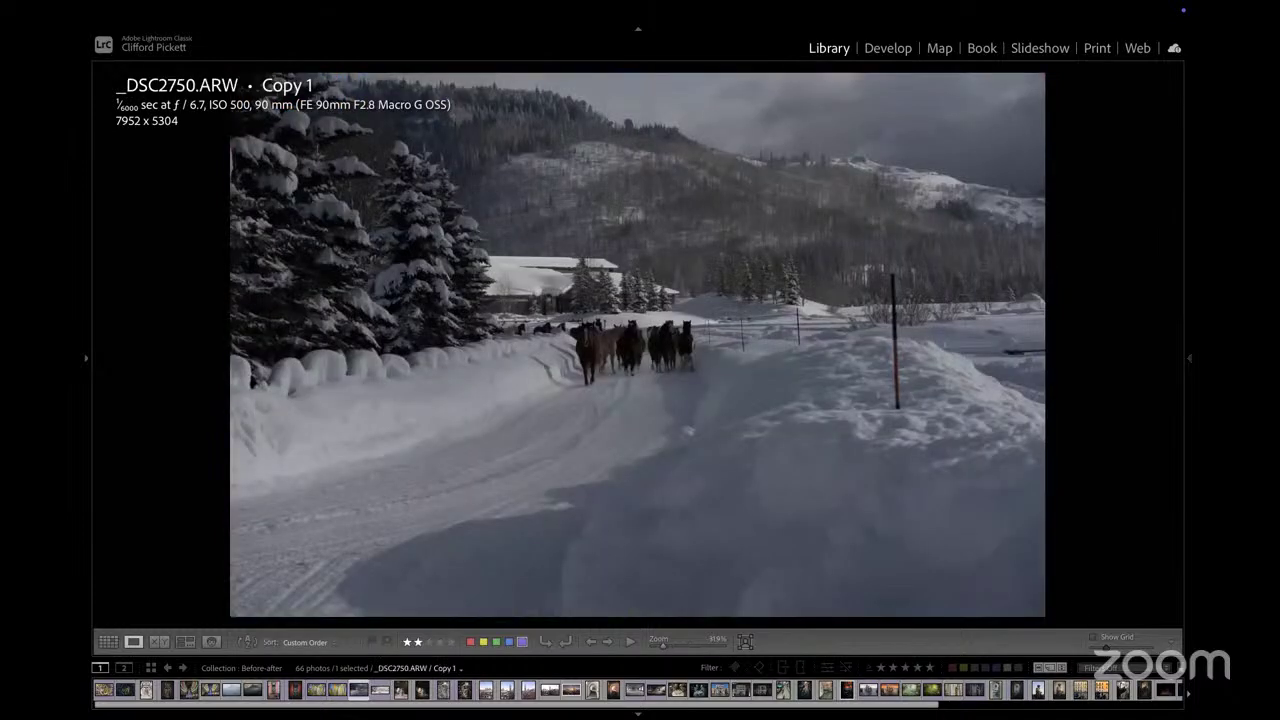
pyautogui.press('Right')
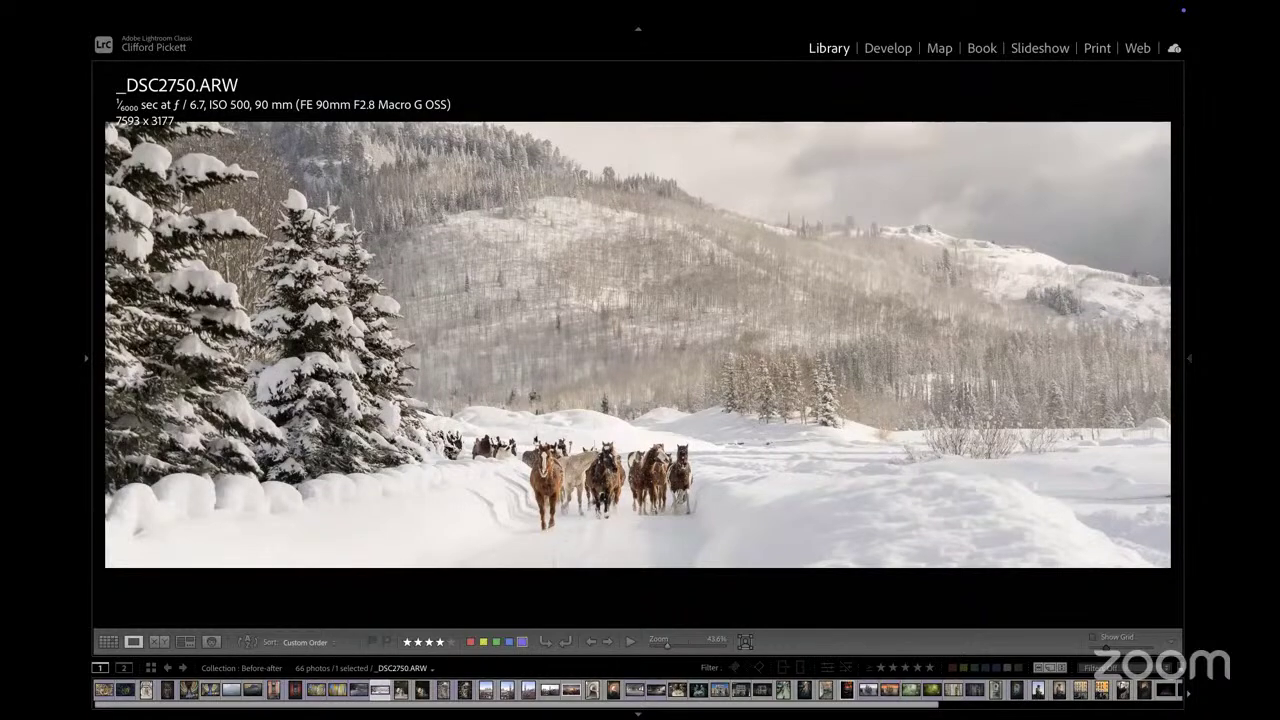
pyautogui.press('Left')
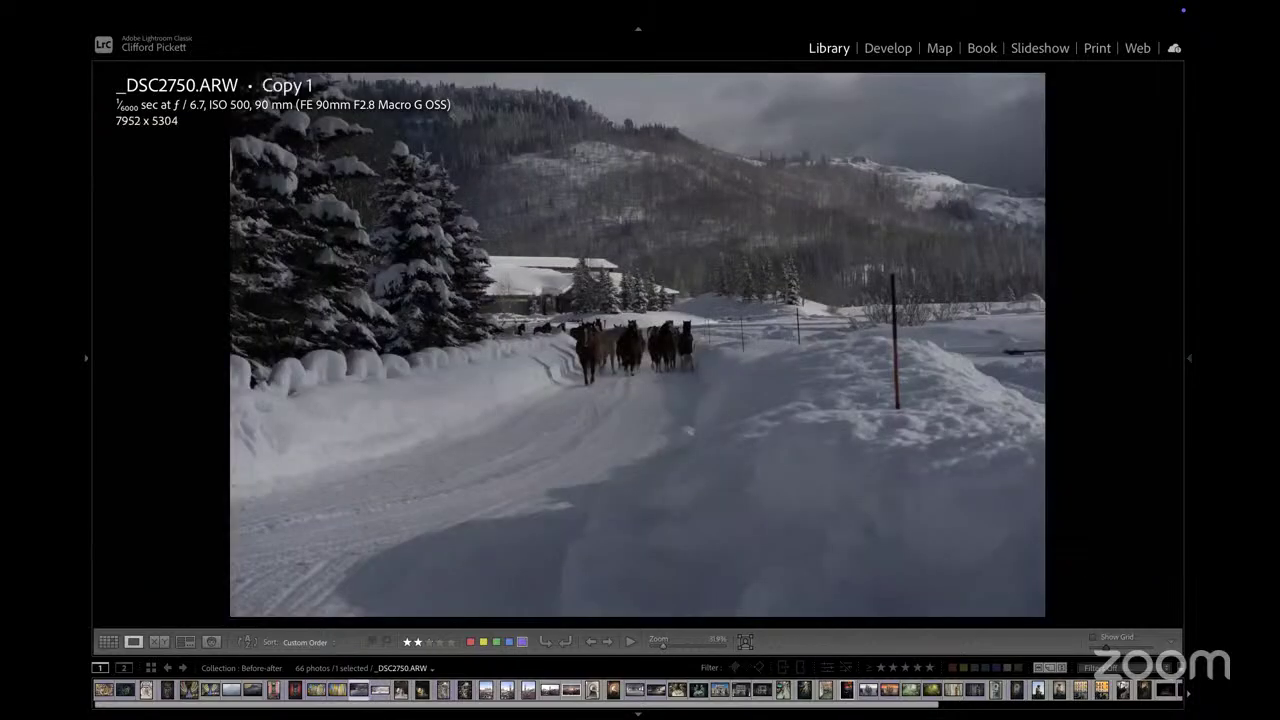
pyautogui.press('Right')
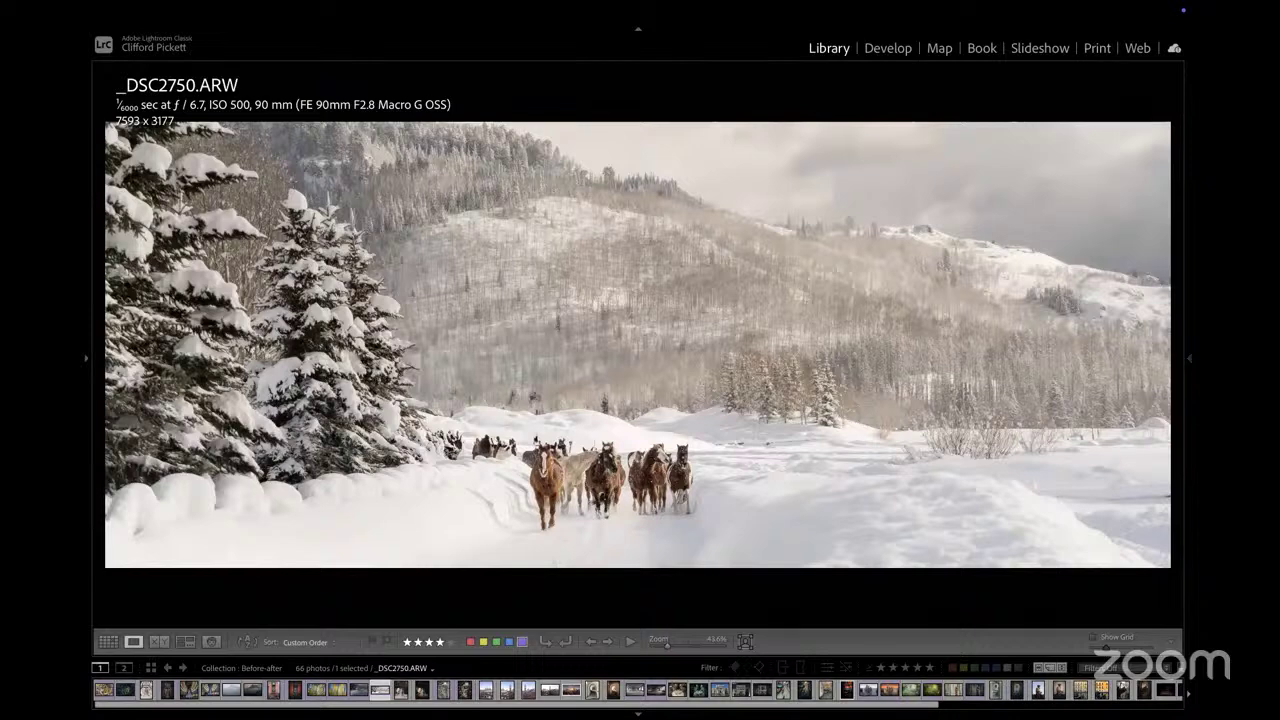
# Select both versions of the horse herd photo, view them side by side in Compare view, and return to the grid
pyautogui.hotkey('shift', 'Left')
pyautogui.press('c')
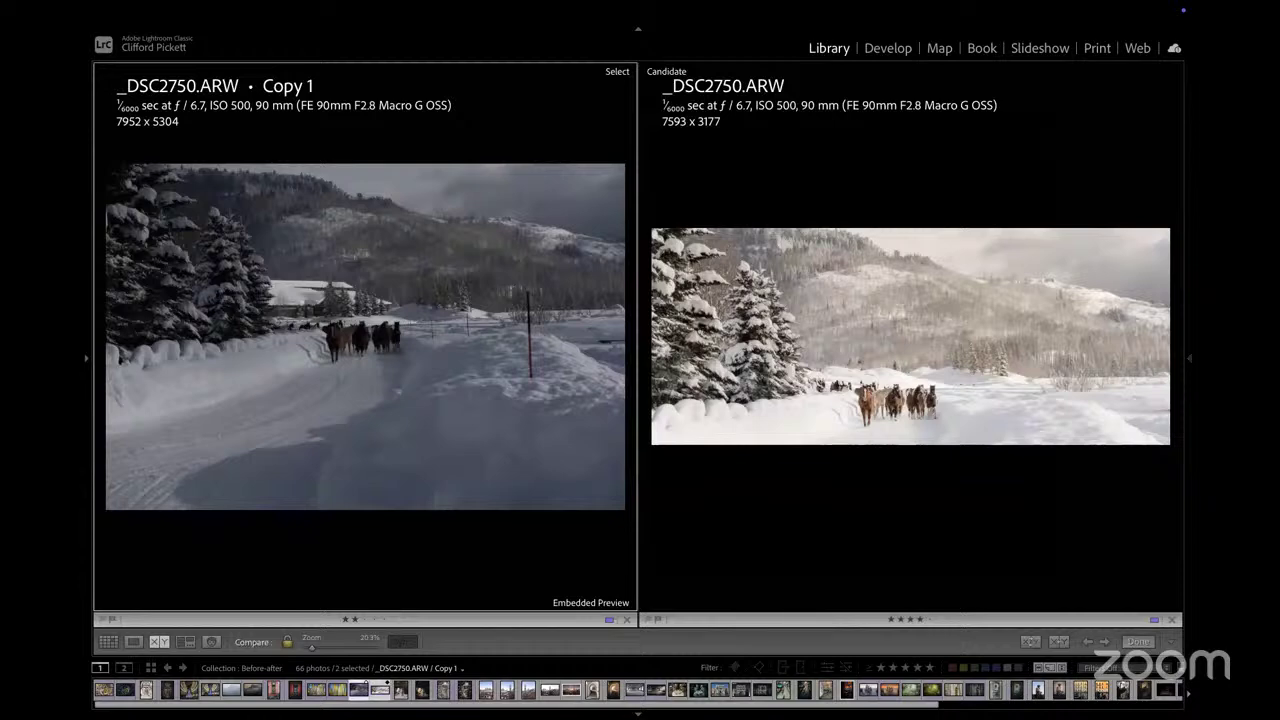
pyautogui.press('g')
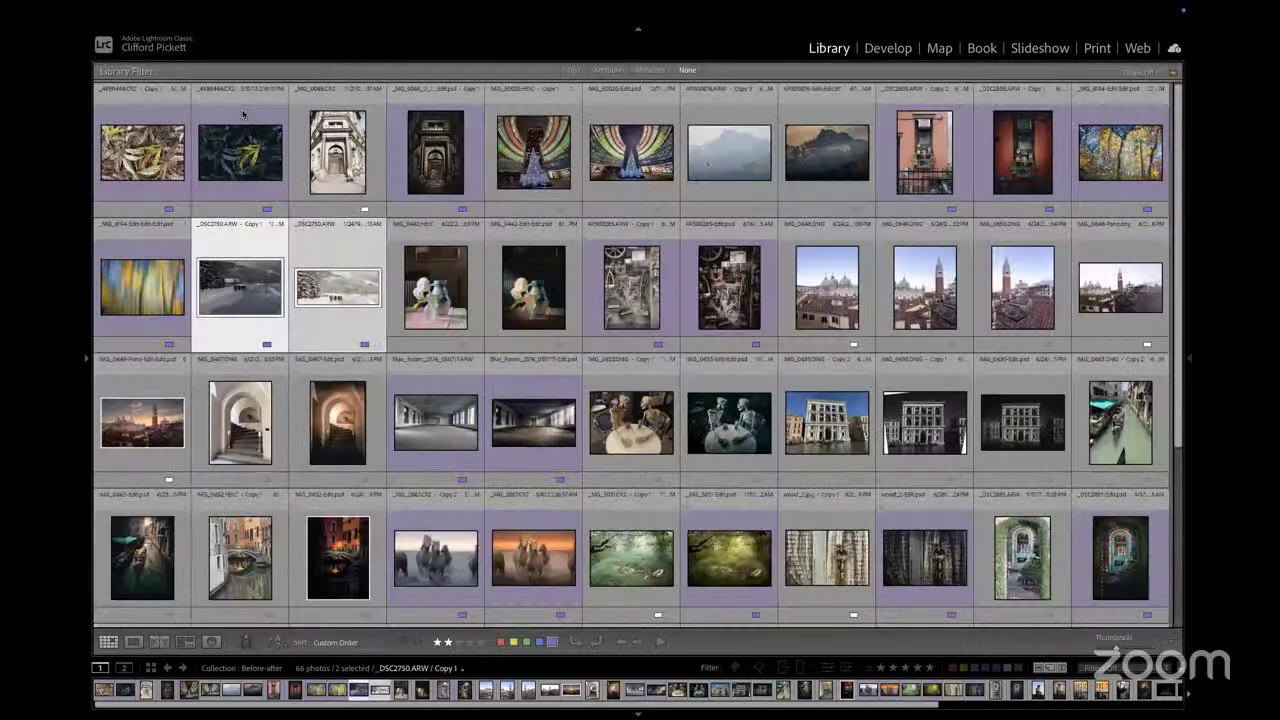
# Enlarge the roses-and-jug photo and flip between its versions, and view the before and after of the wooden tool wall
pyautogui.click(436, 290)
pyautogui.press('e')
pyautogui.press('Right')
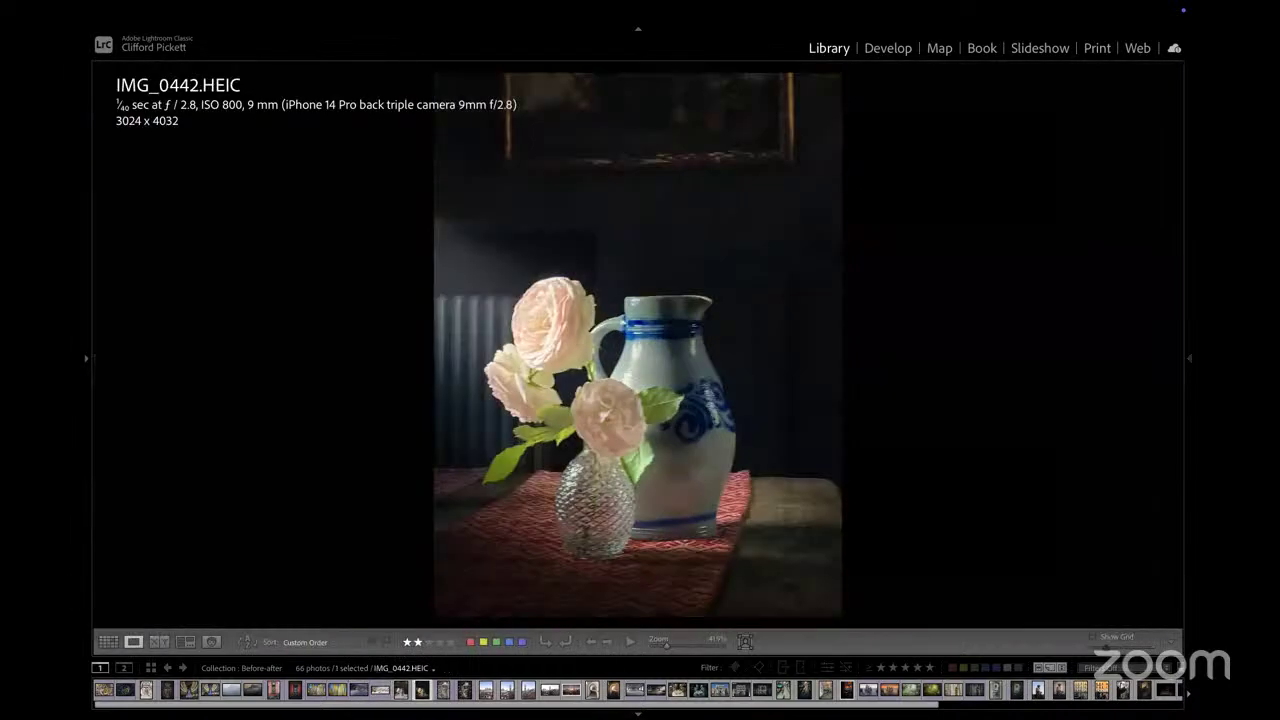
pyautogui.press('Left')
pyautogui.press('Right')
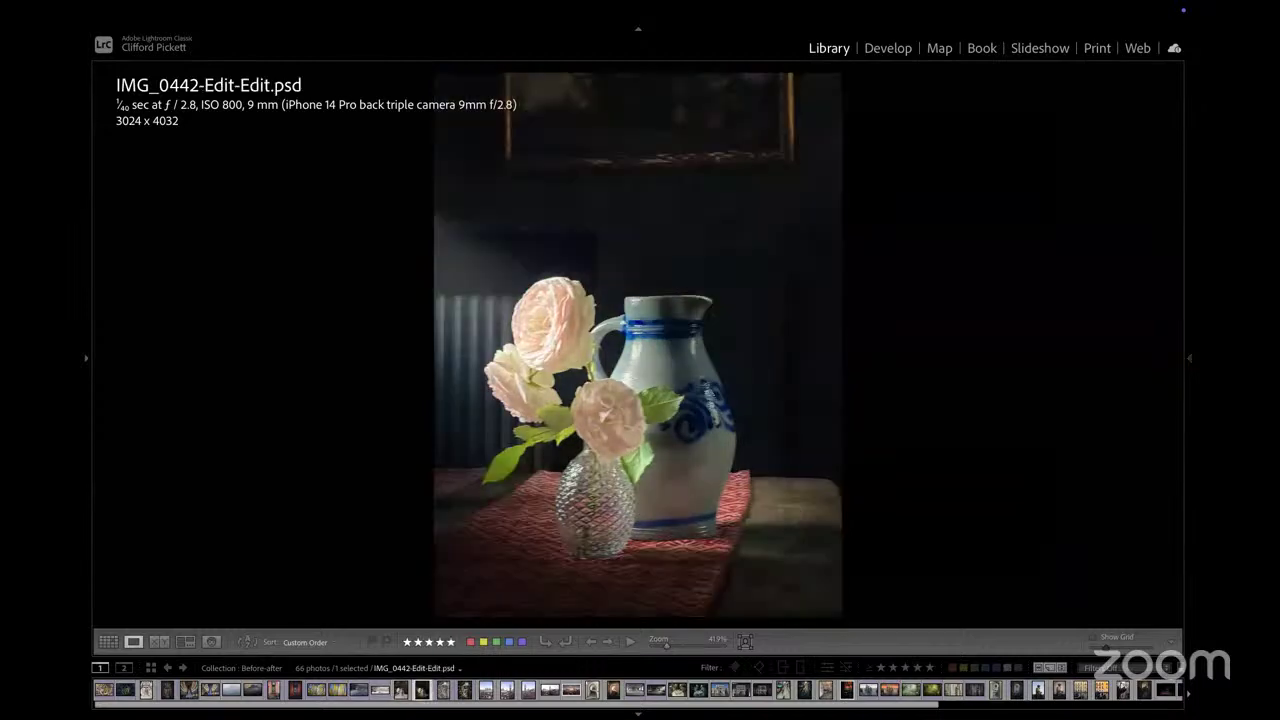
pyautogui.press('Right')
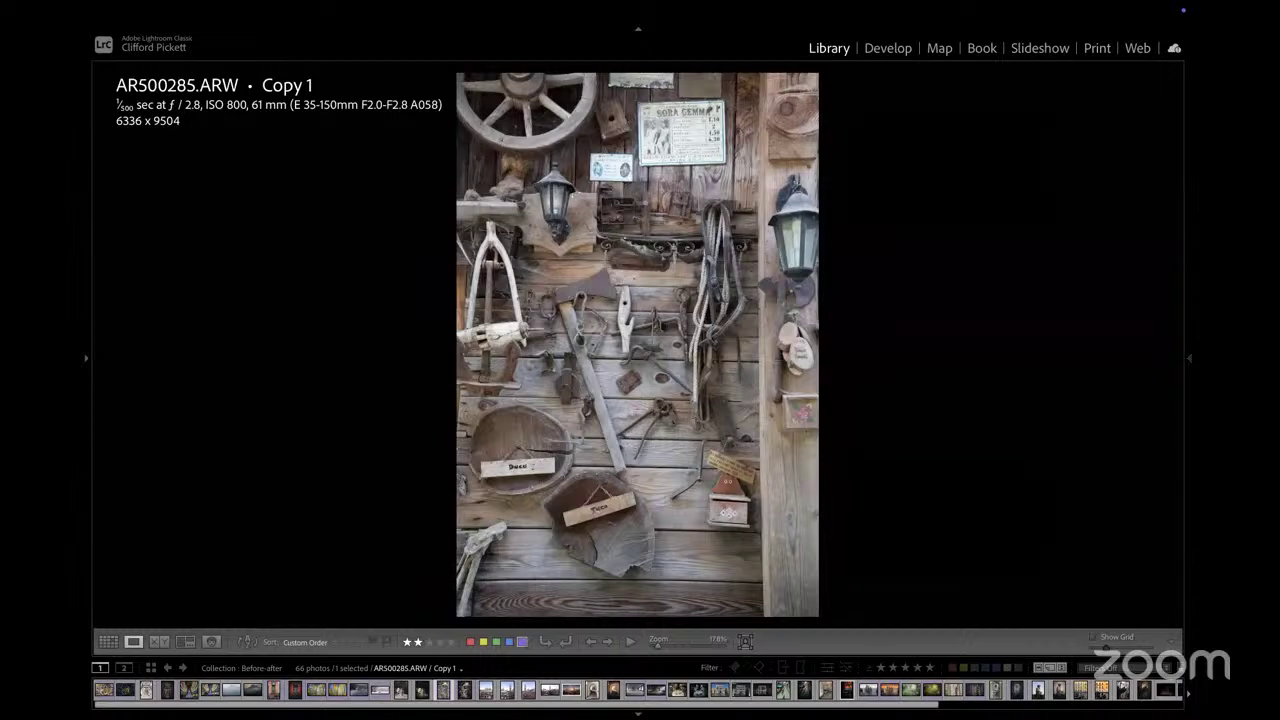
pyautogui.press('Right')
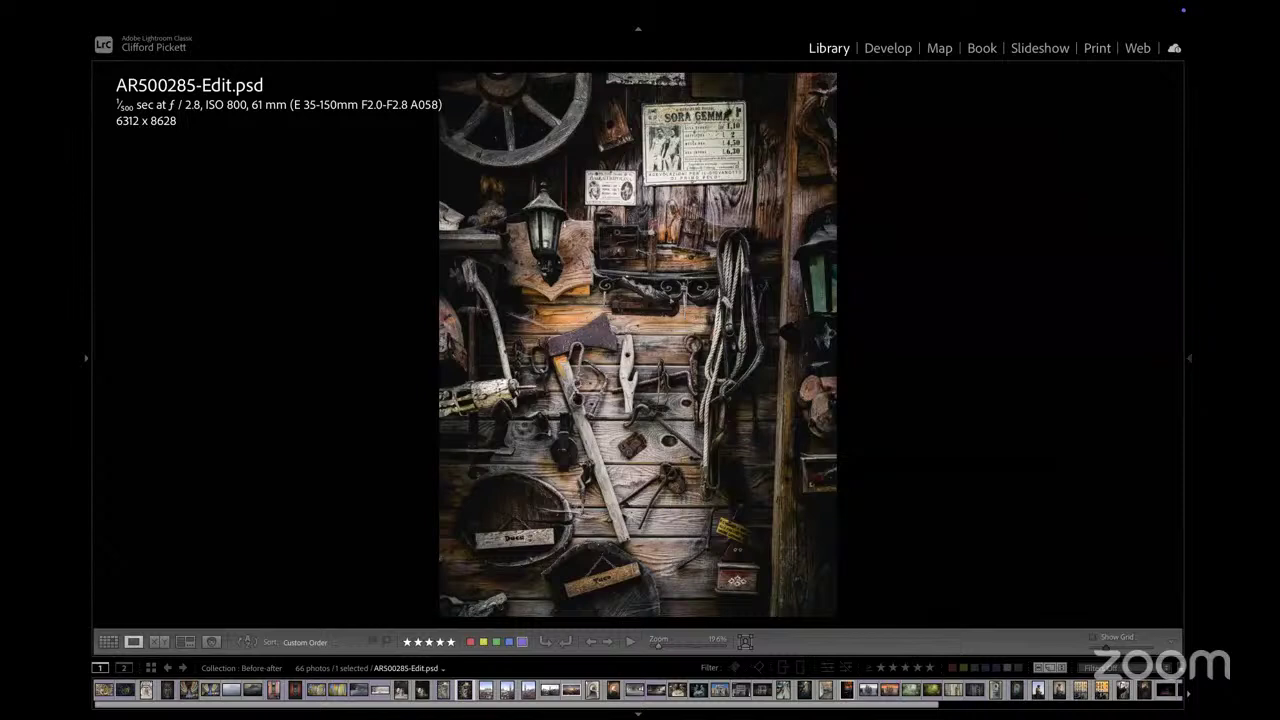
# Step through the three Venice rooftop source frames IMG_0648.DNG, IMG_0649.DNG and IMG_0650.DNG at full size
pyautogui.press('Right')
pyautogui.press('Right')
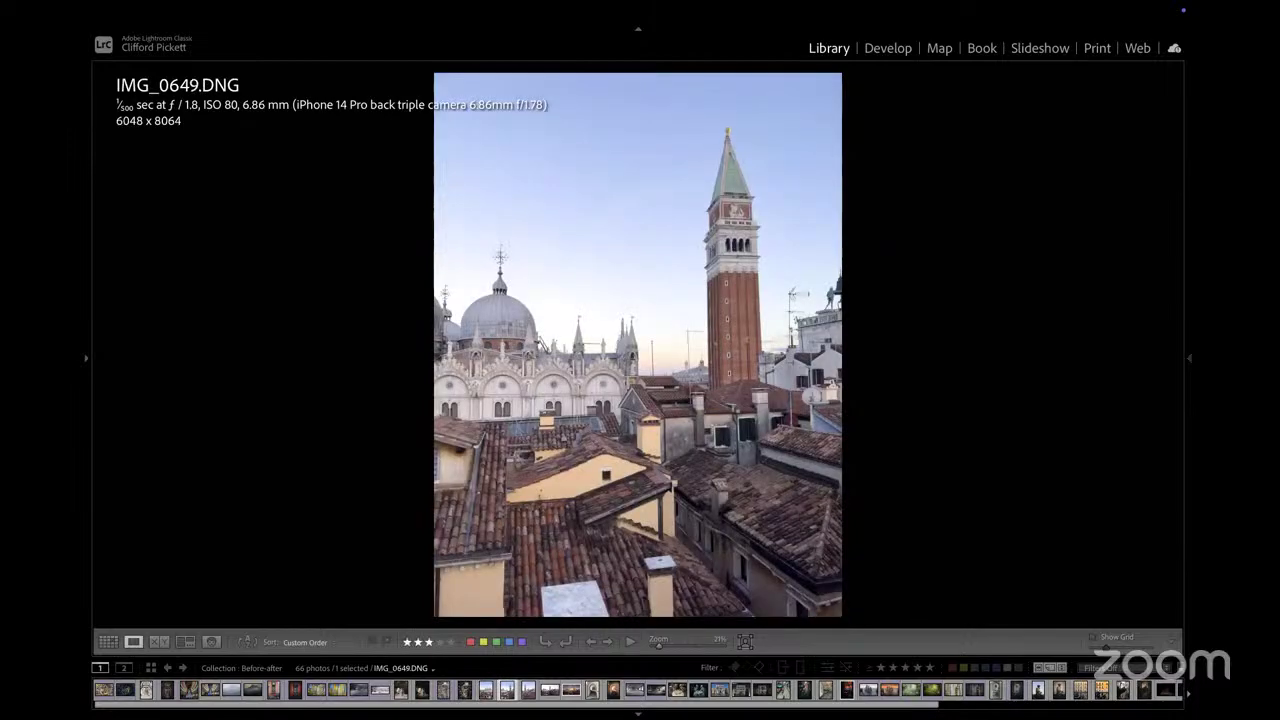
pyautogui.press('Left')
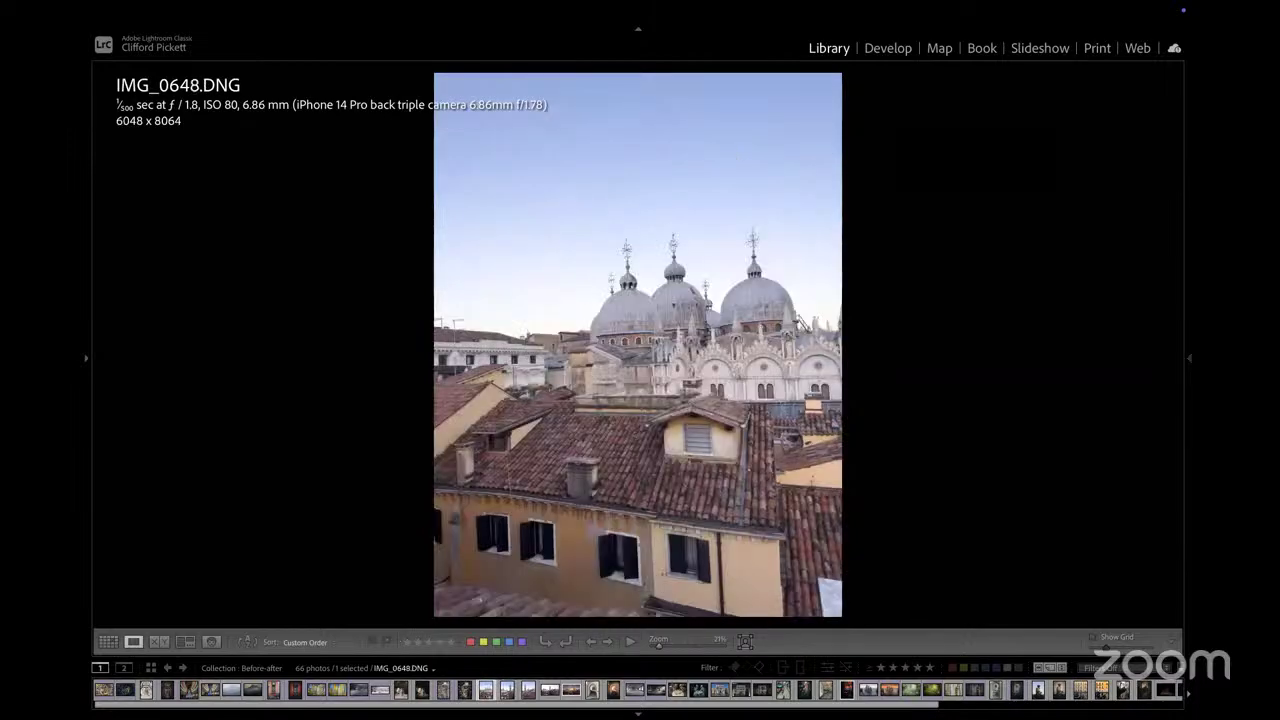
pyautogui.press('Right')
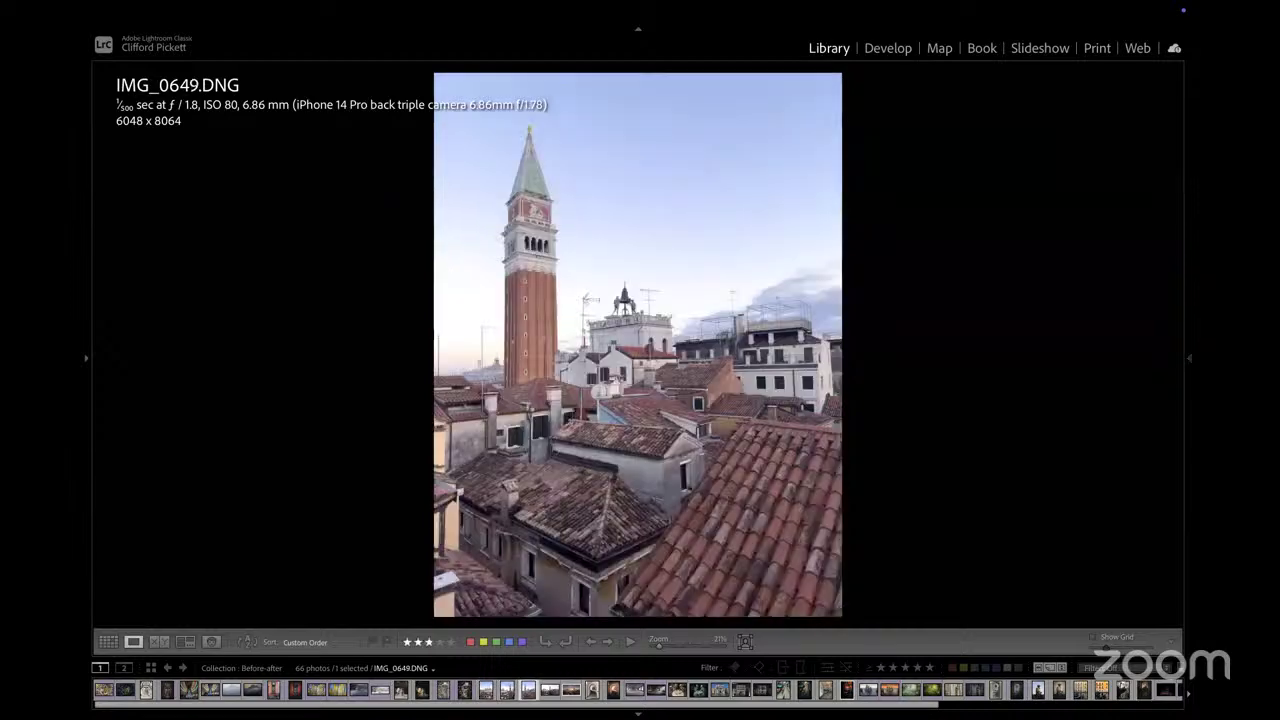
pyautogui.press('Right')
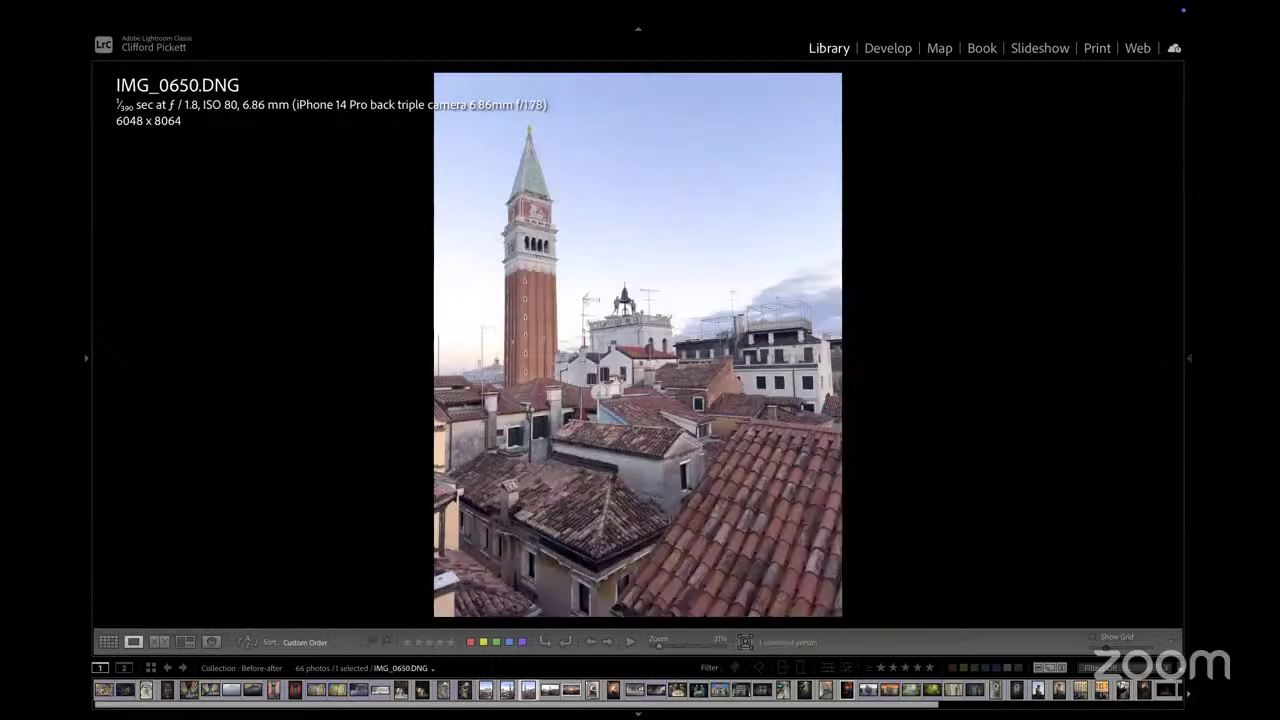
# View the merged panorama IMG_0648-Pano.dng against its source frames, and flip between it and the edited IMG_0648-Pano-Edit-Edit.psd
pyautogui.press('Right')
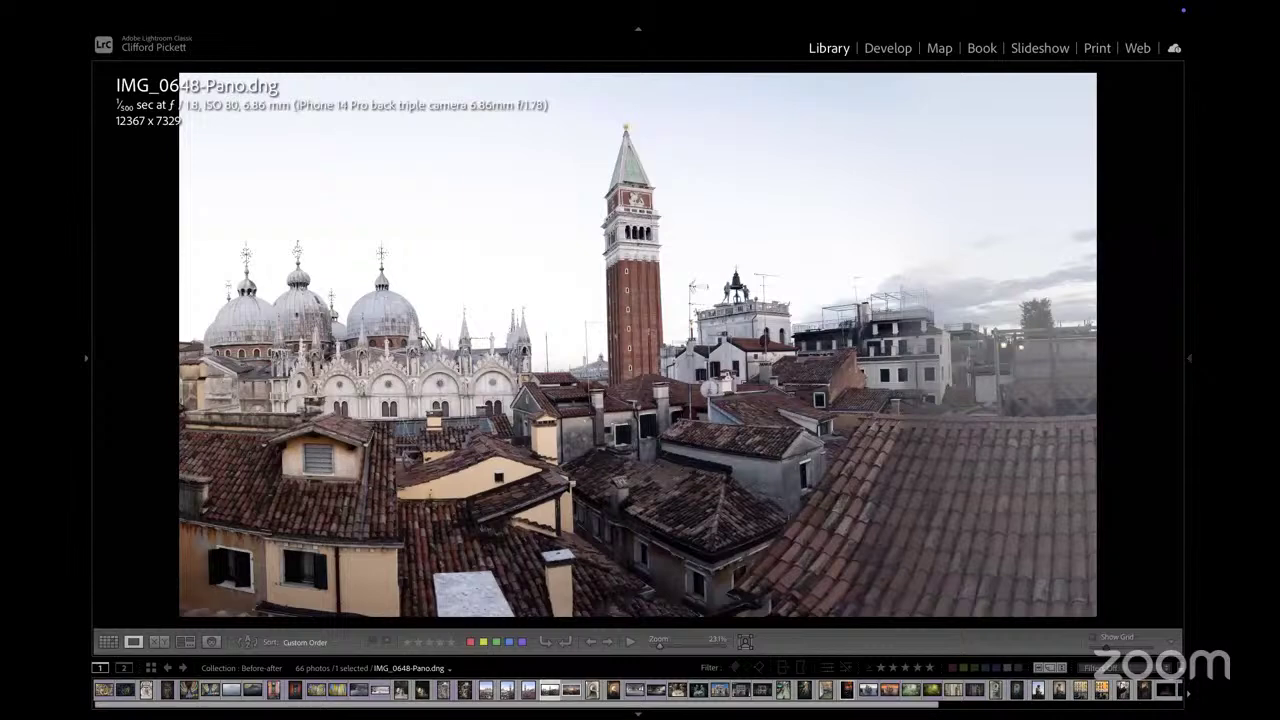
pyautogui.press('Left')
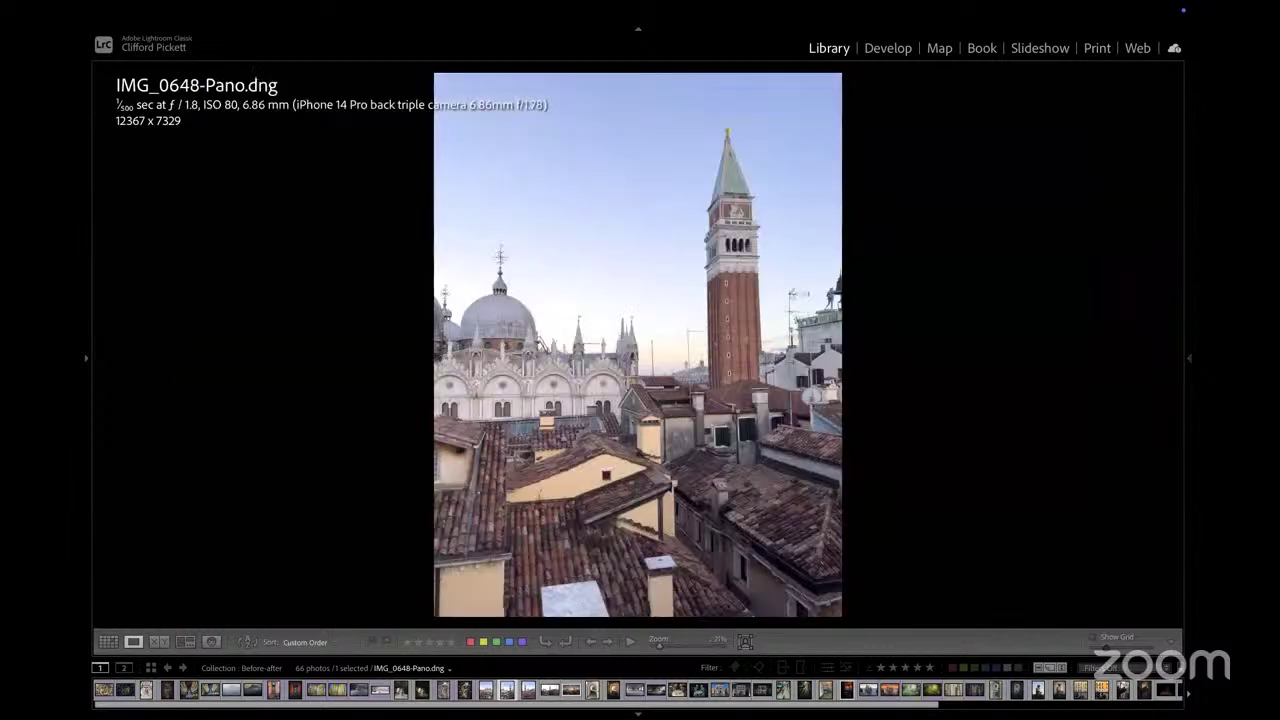
pyautogui.press('Left')
pyautogui.press('Right')
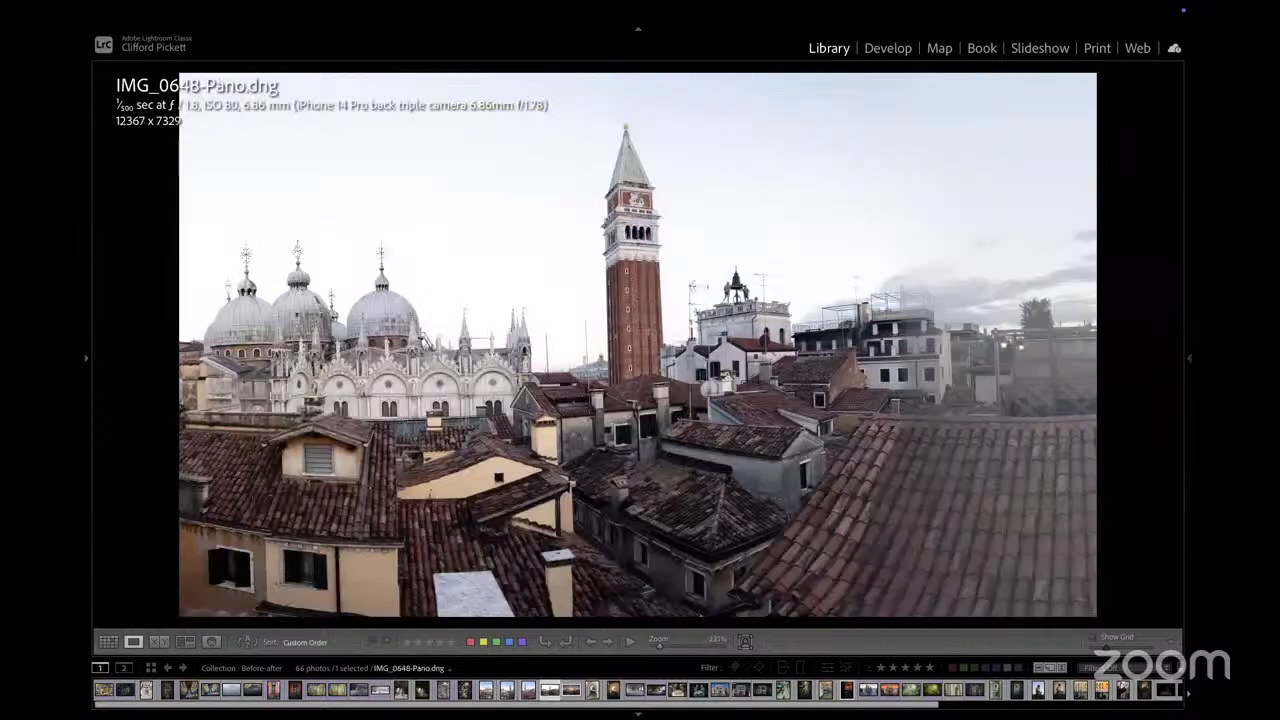
pyautogui.press('Right')
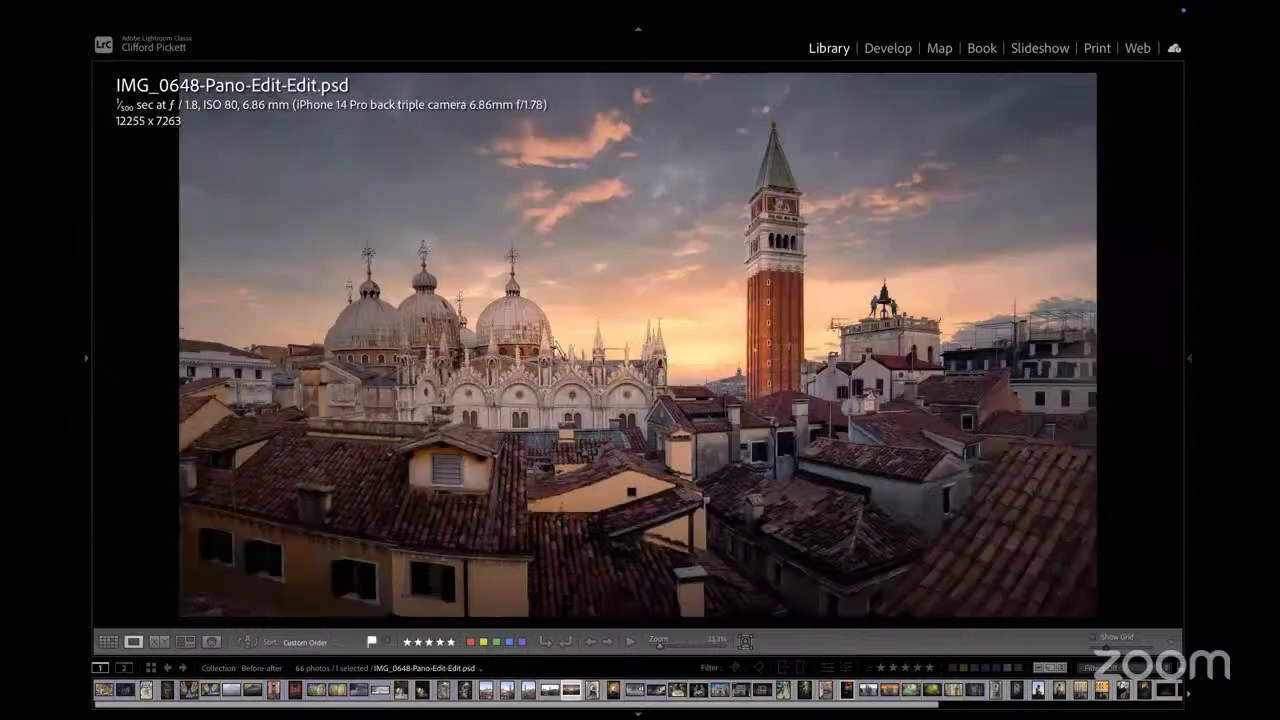
pyautogui.press('Left')
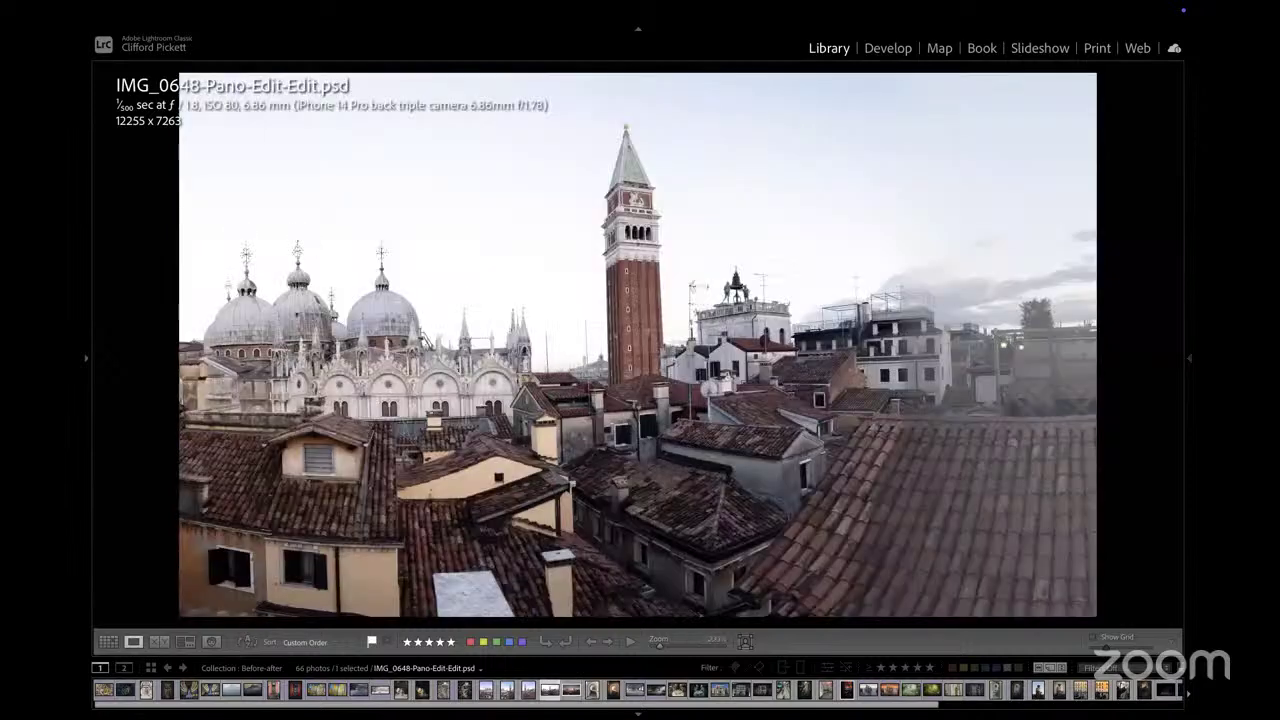
pyautogui.press('Right')
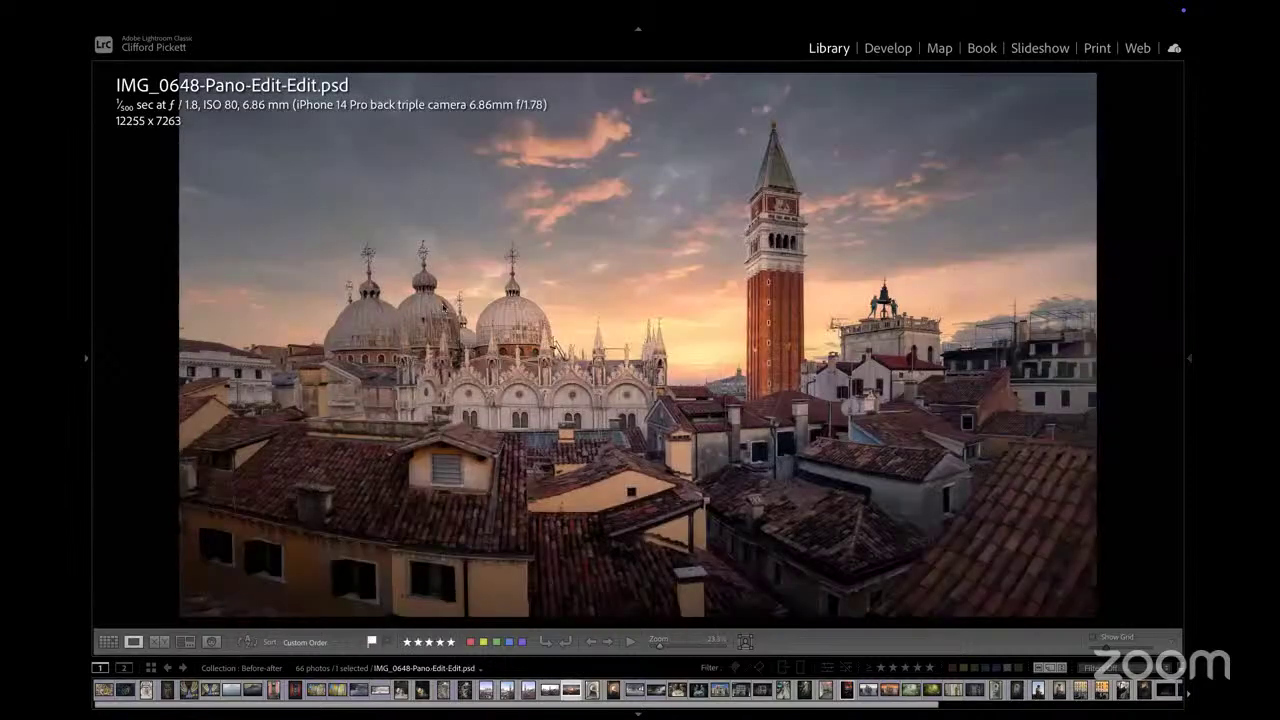
# Select the three rooftop source frames, the merged panorama and its edited version in the grid, and view them together in Survey view
pyautogui.press('g')
pyautogui.keyDown('ctrl'); pyautogui.click(822, 284); pyautogui.keyUp('ctrl')
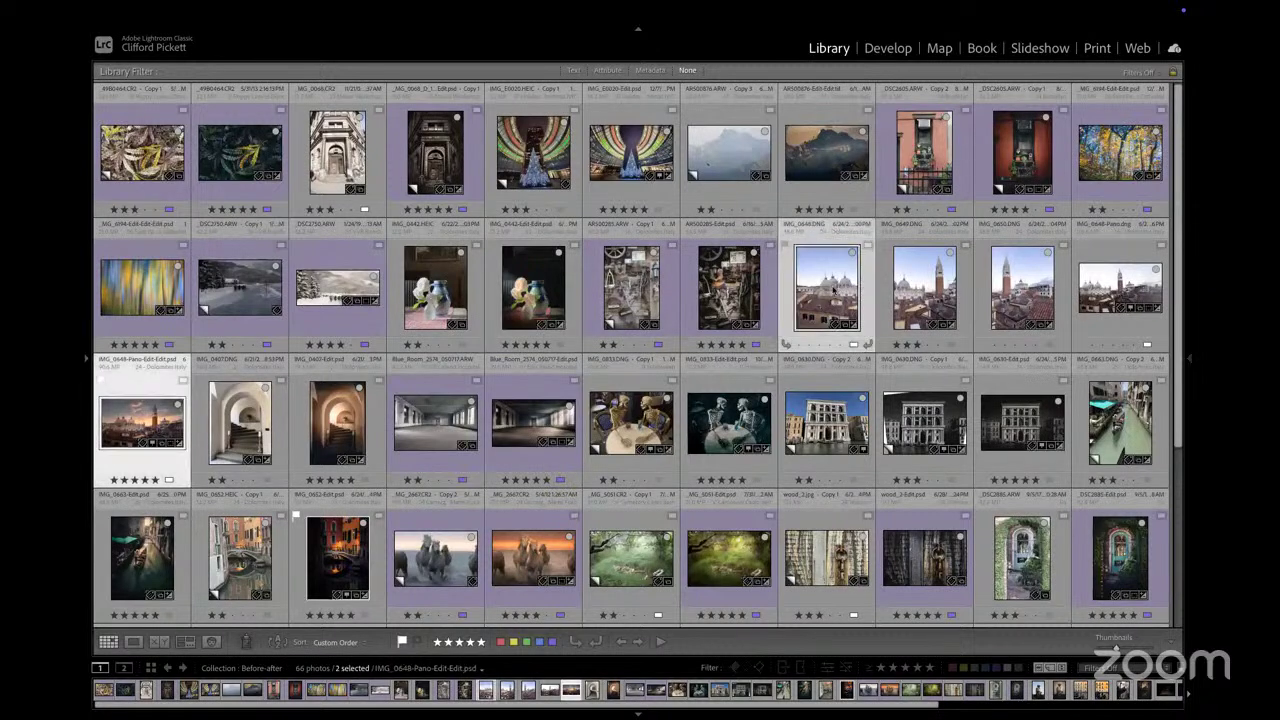
pyautogui.keyDown('ctrl'); pyautogui.click(922, 288); pyautogui.keyUp('ctrl')
pyautogui.keyDown('ctrl'); pyautogui.click(1019, 289); pyautogui.keyUp('ctrl')
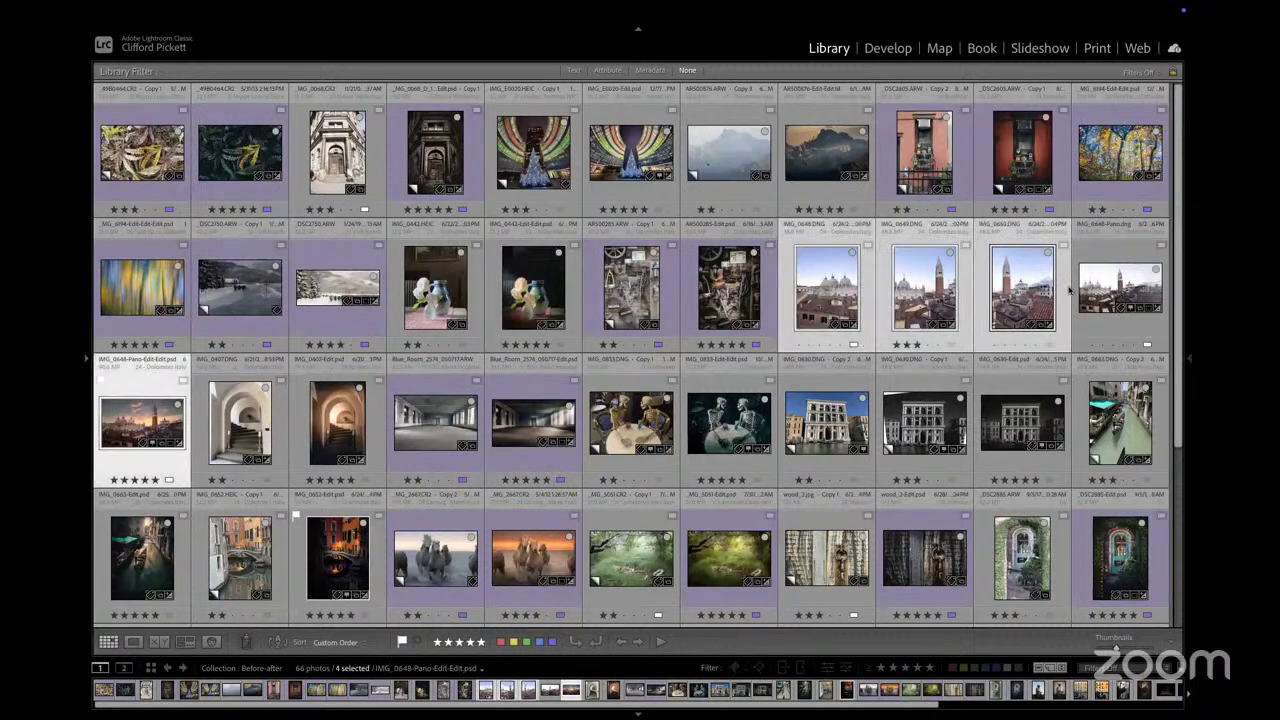
pyautogui.keyDown('ctrl'); pyautogui.click(1104, 288); pyautogui.keyUp('ctrl')
pyautogui.press('n')
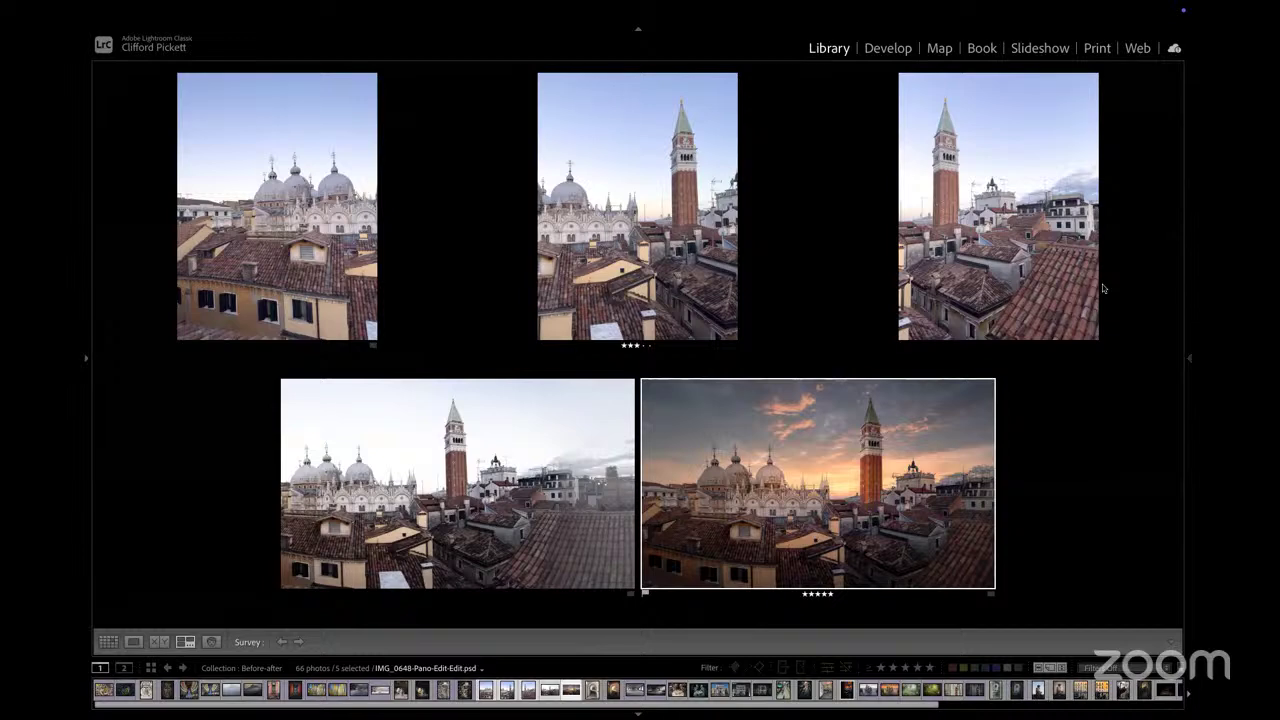
# Enlarge the unedited rooftop panorama from Survey view, compare it with the edited version, and return to the grid
pyautogui.doubleClick(577, 462)
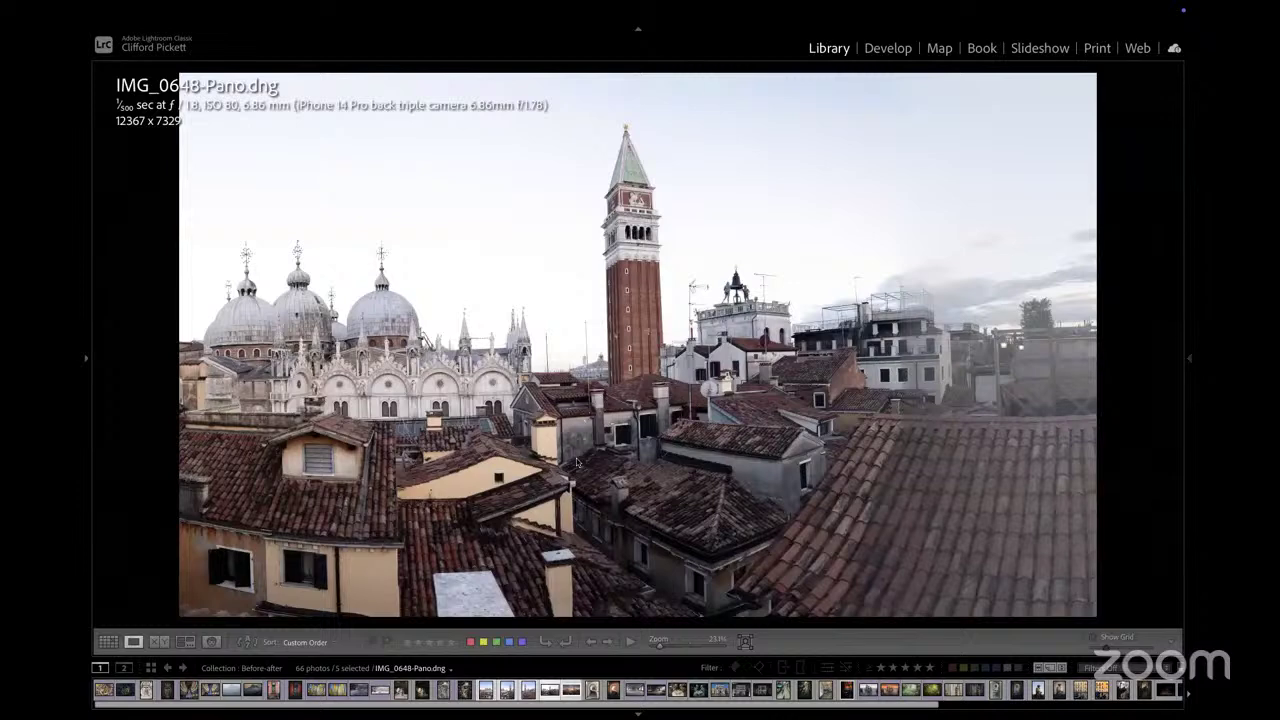
pyautogui.press('Right')
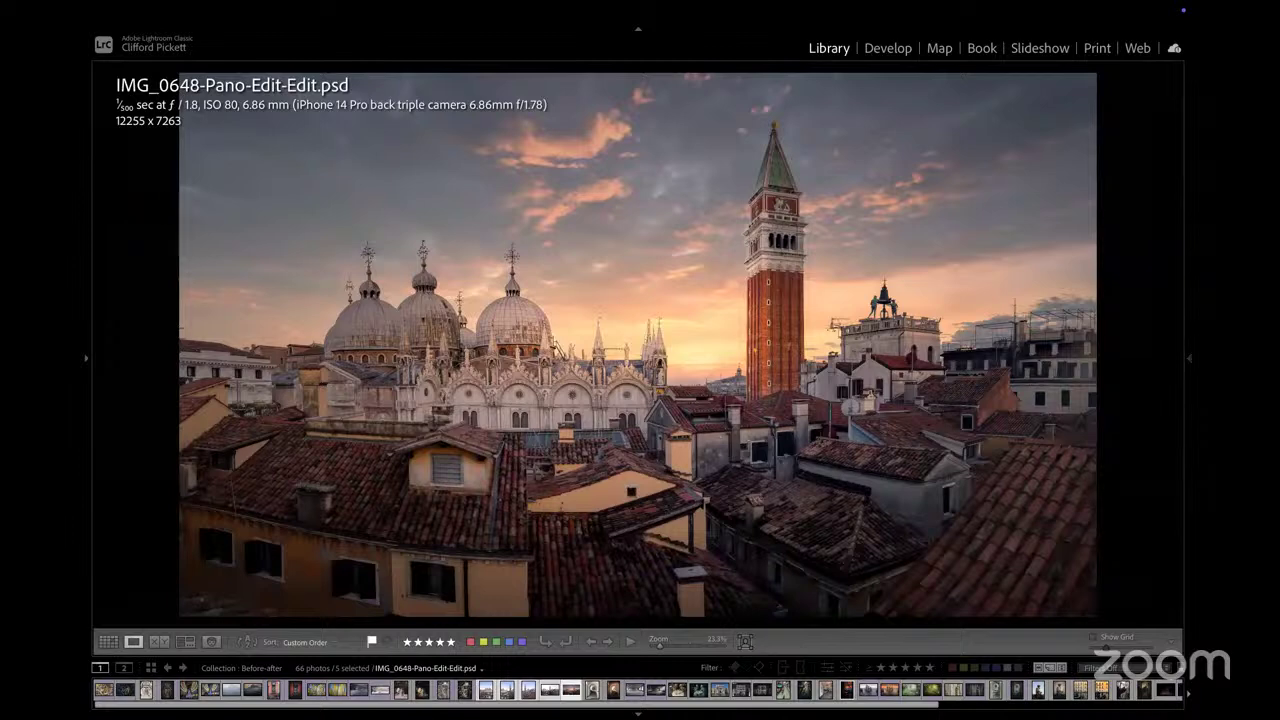
pyautogui.press('g')
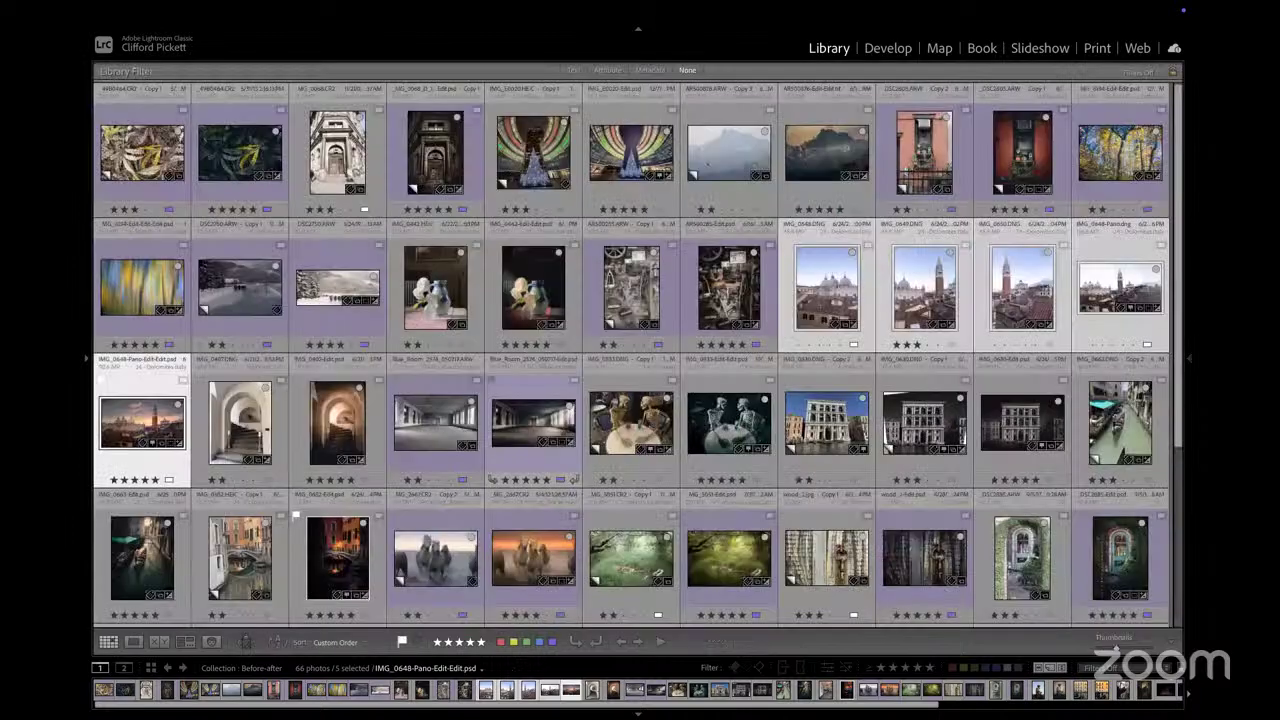
# Enlarge the arched staircase photo IMG_0407 and browse the following before-and-after pairs up to the Statue of Liberty photo
pyautogui.doubleClick(232, 435)
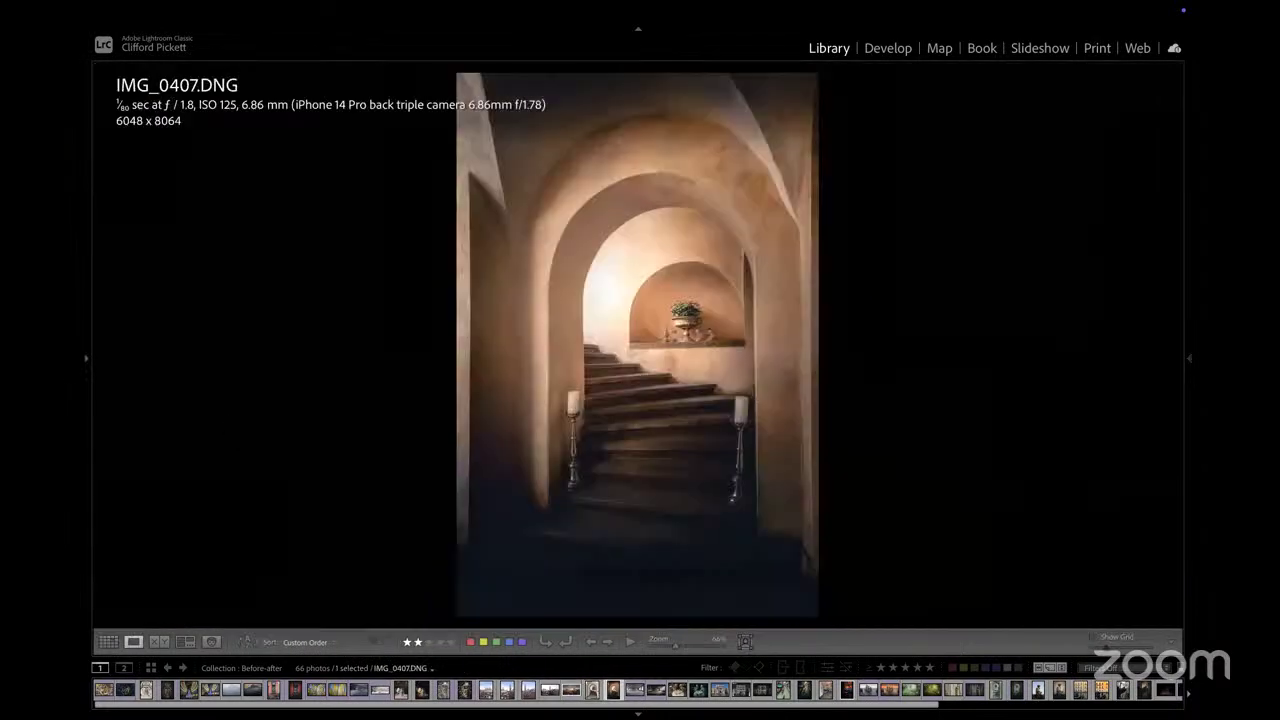
pyautogui.press('Right')
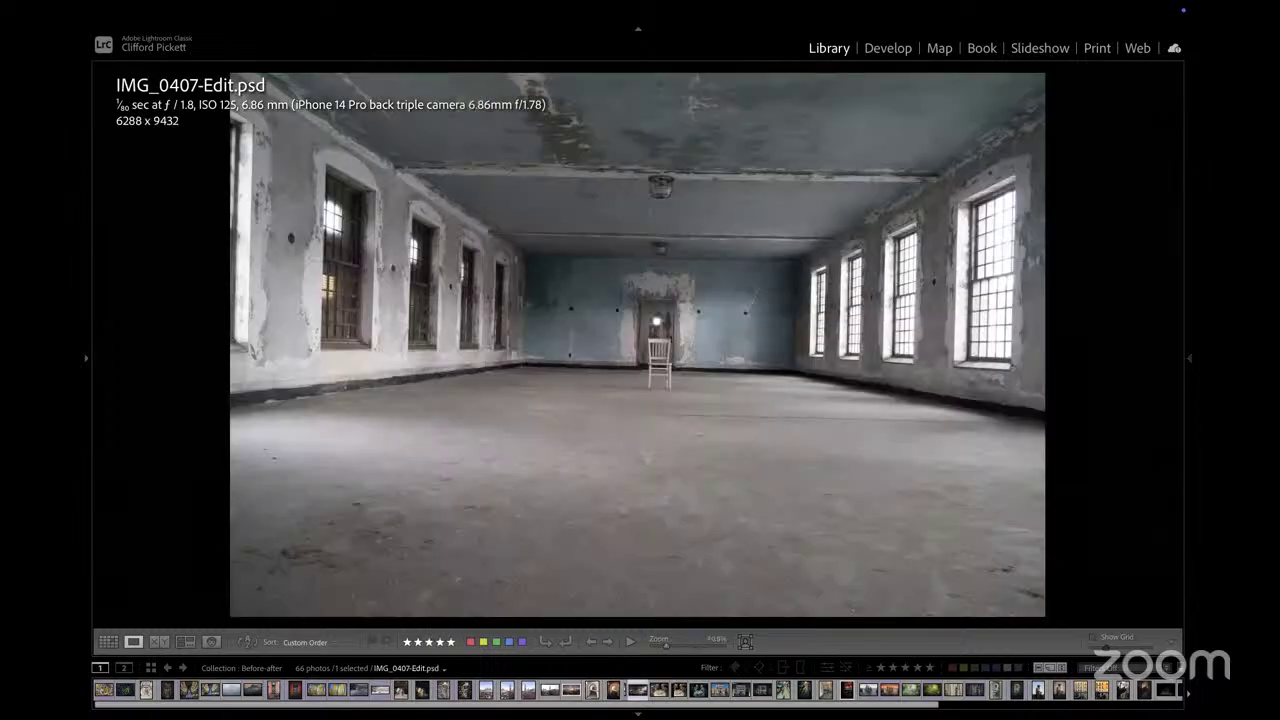
pyautogui.press('Right')
pyautogui.press('Right')
pyautogui.press('Right')
pyautogui.press('Right')
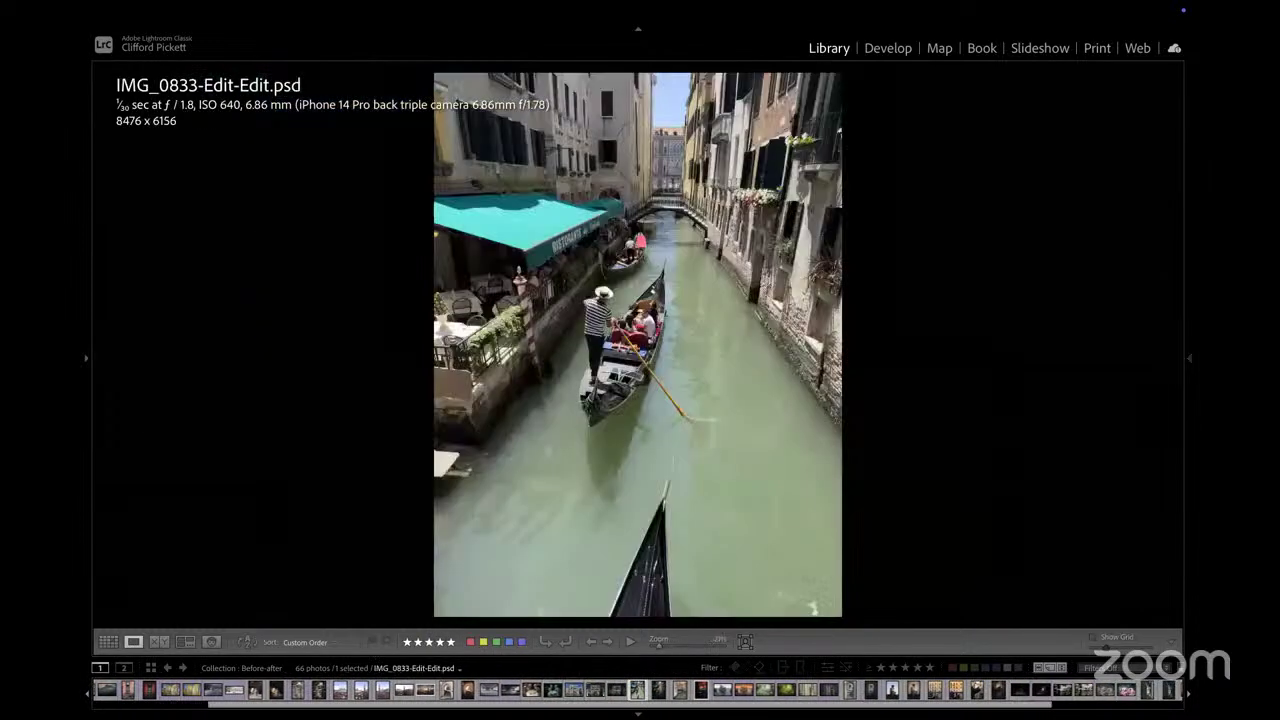
pyautogui.press('Right')
pyautogui.press('Right')
pyautogui.press('Right')
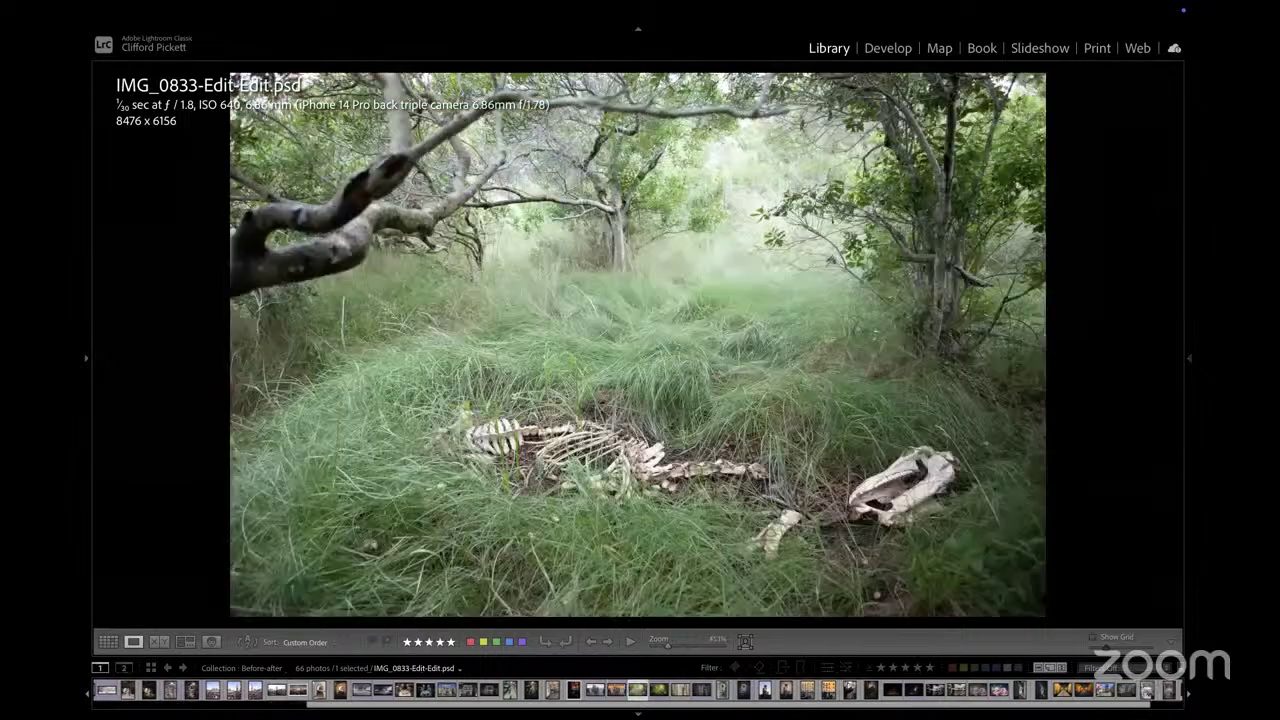
pyautogui.press('Right')
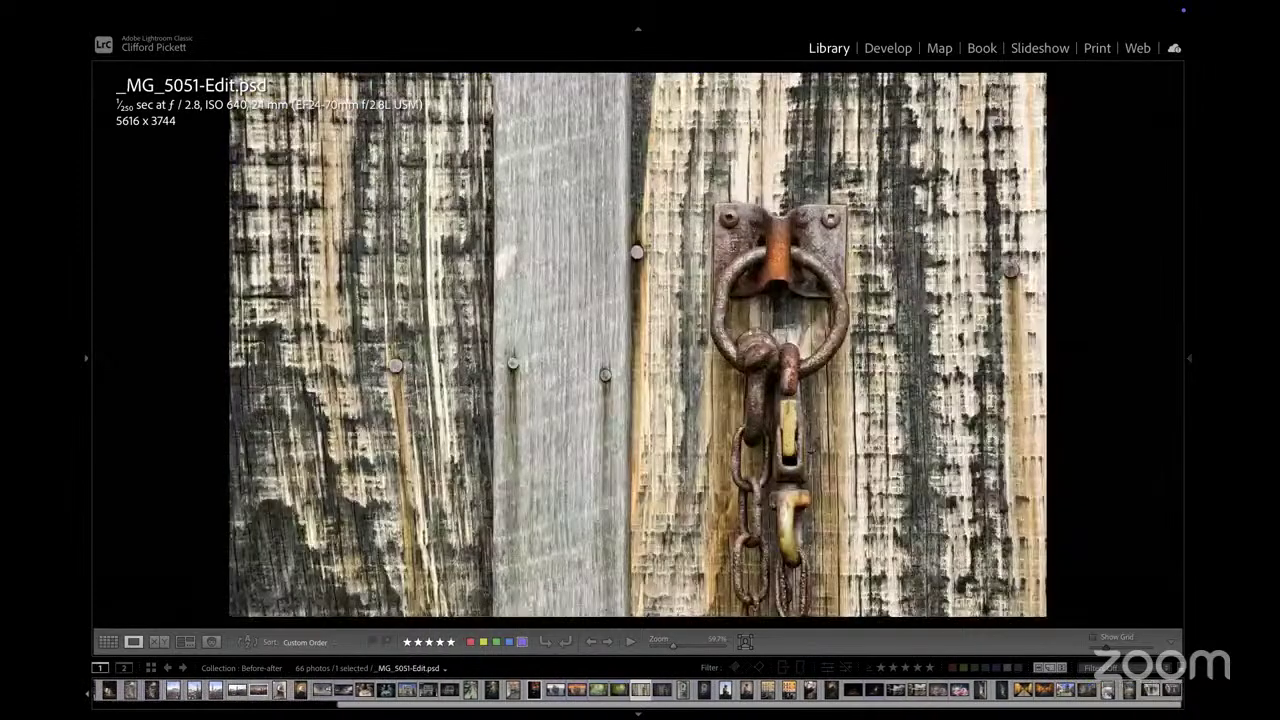
pyautogui.press('Right')
pyautogui.press('Right')
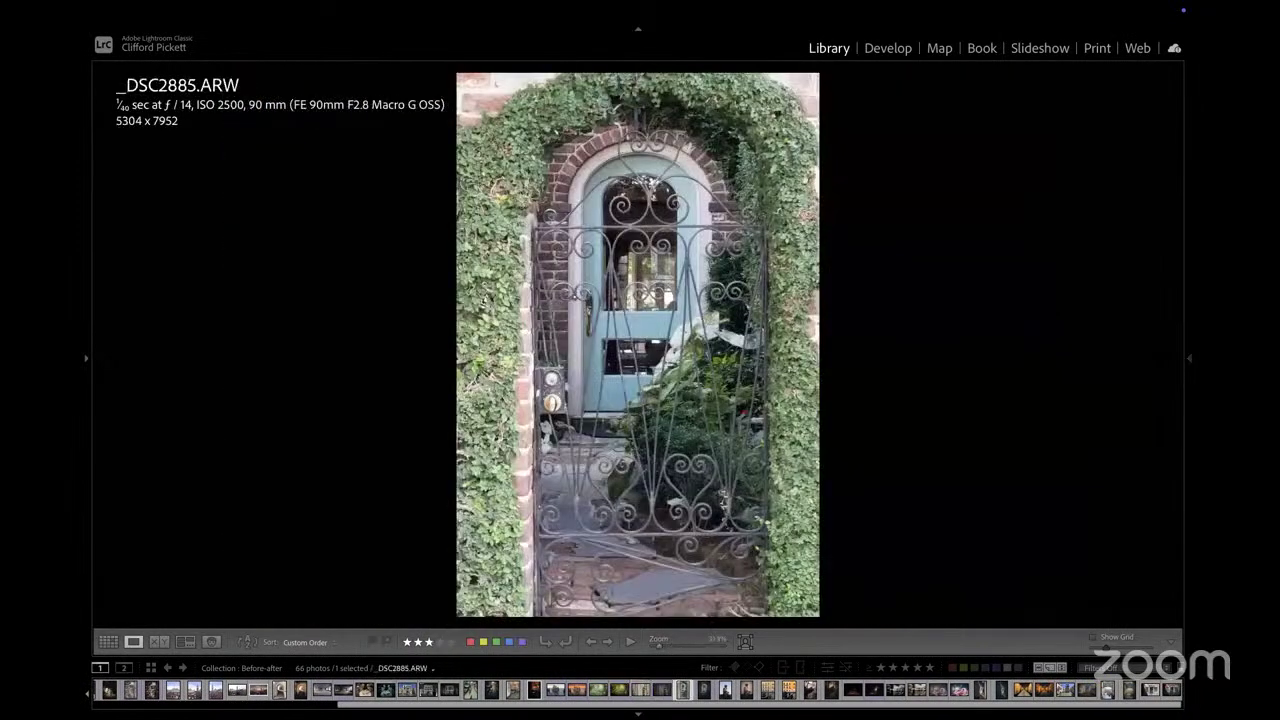
pyautogui.press('Right')
pyautogui.press('Right')
pyautogui.press('Right')
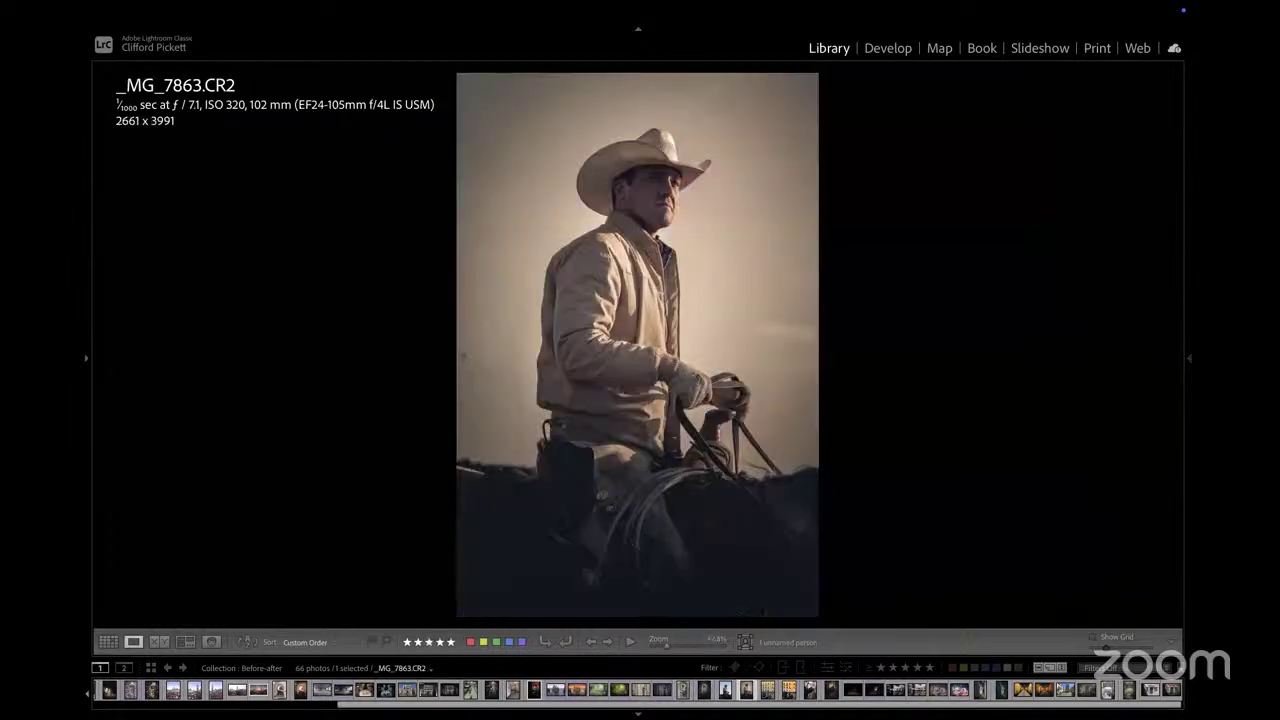
pyautogui.press('Right')
pyautogui.press('Right')
pyautogui.press('Right')
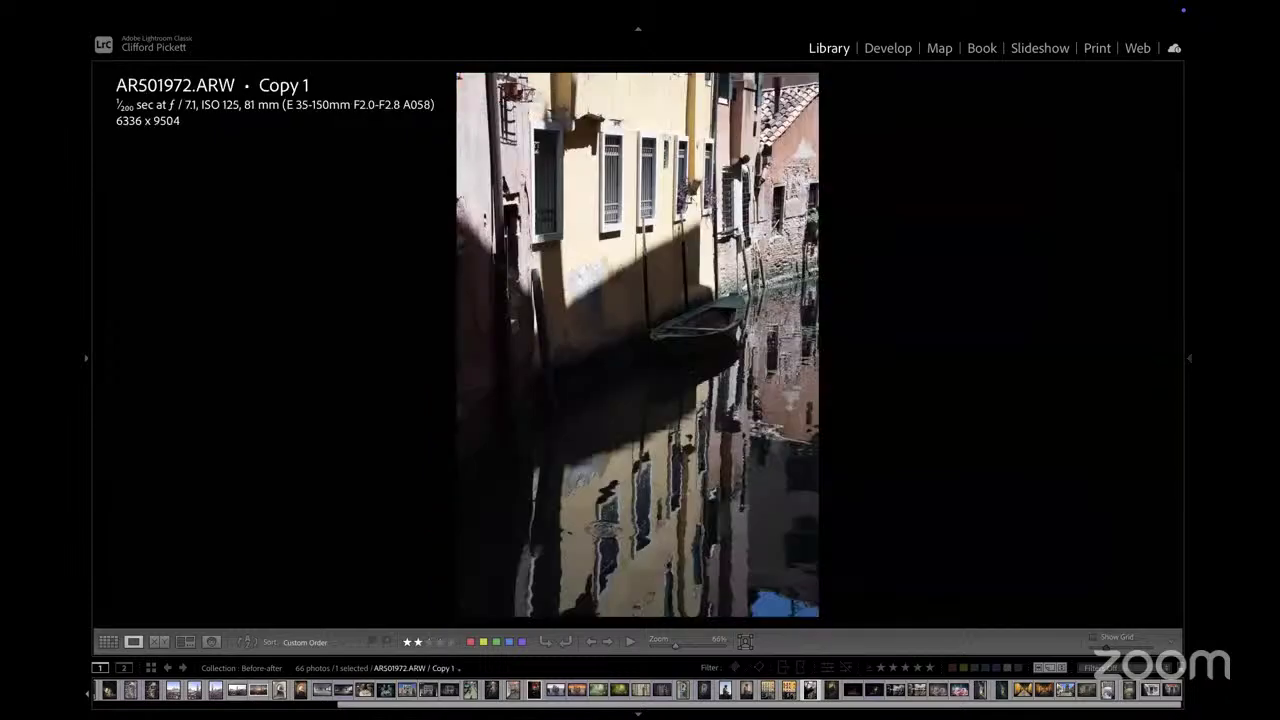
pyautogui.press('Right')
pyautogui.press('Right')
pyautogui.press('Right')
pyautogui.press('Right')
pyautogui.press('Right')
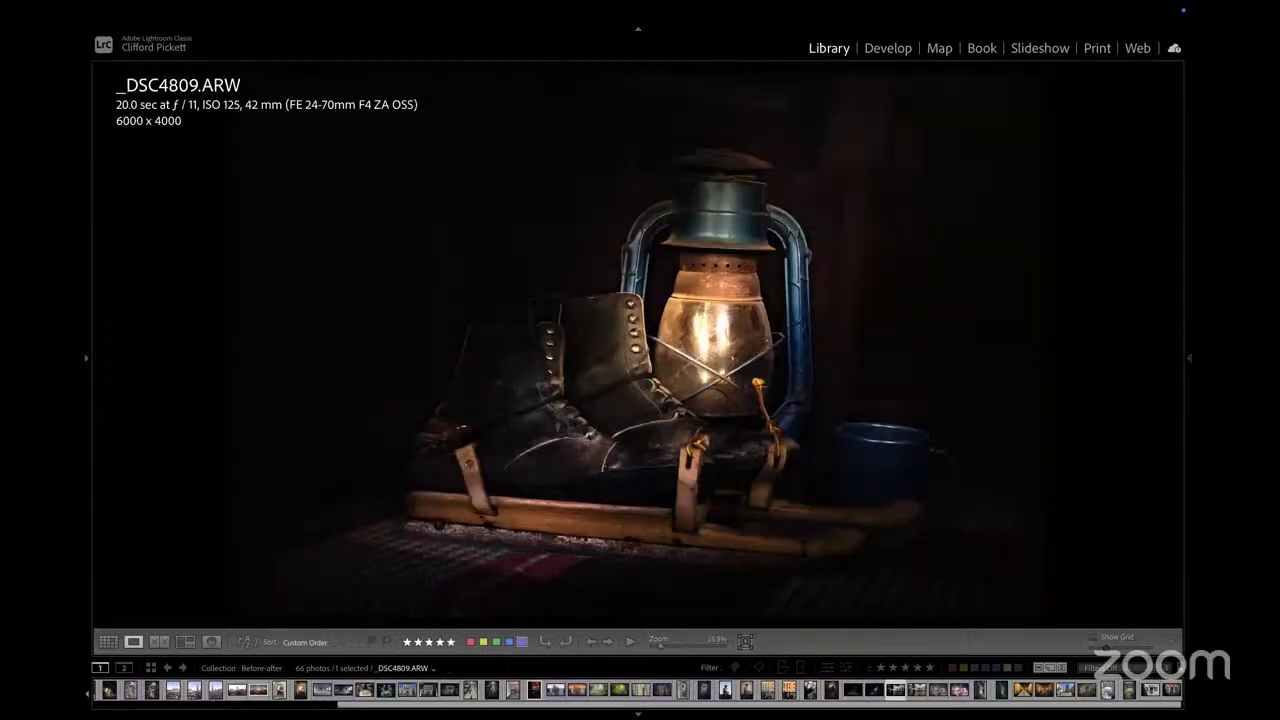
pyautogui.press('Right')
pyautogui.press('Right')
pyautogui.press('Right')
pyautogui.press('Right')
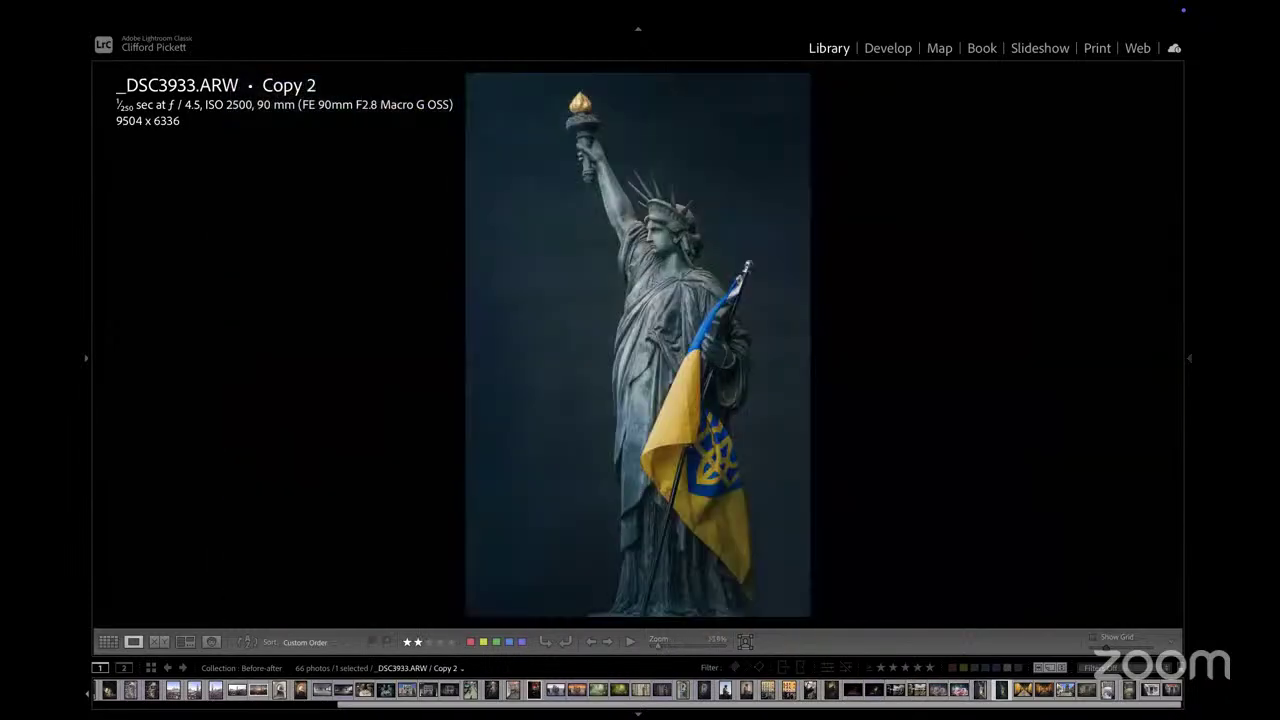
# Return to the grid, enlarge the Venice canal photo IMG_0697-Edit.psd, and flip between it and the original IMG_0697.HEIC
pyautogui.press('g')
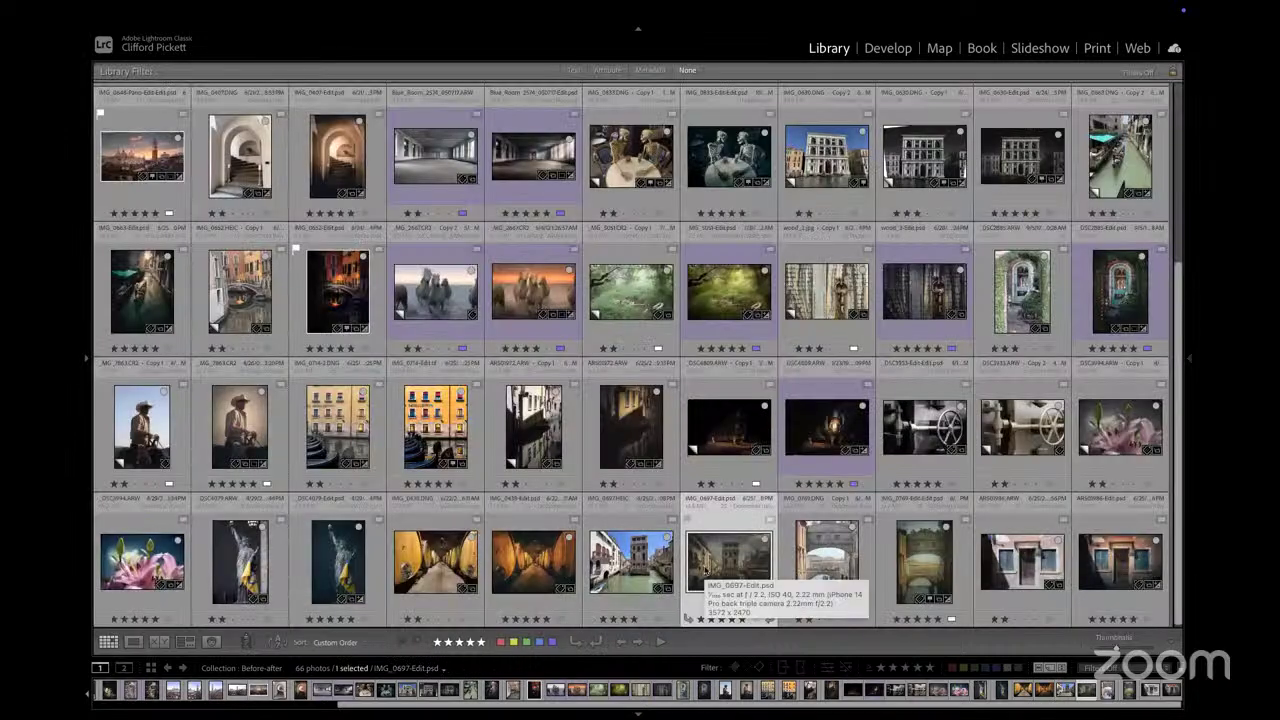
pyautogui.press('e')
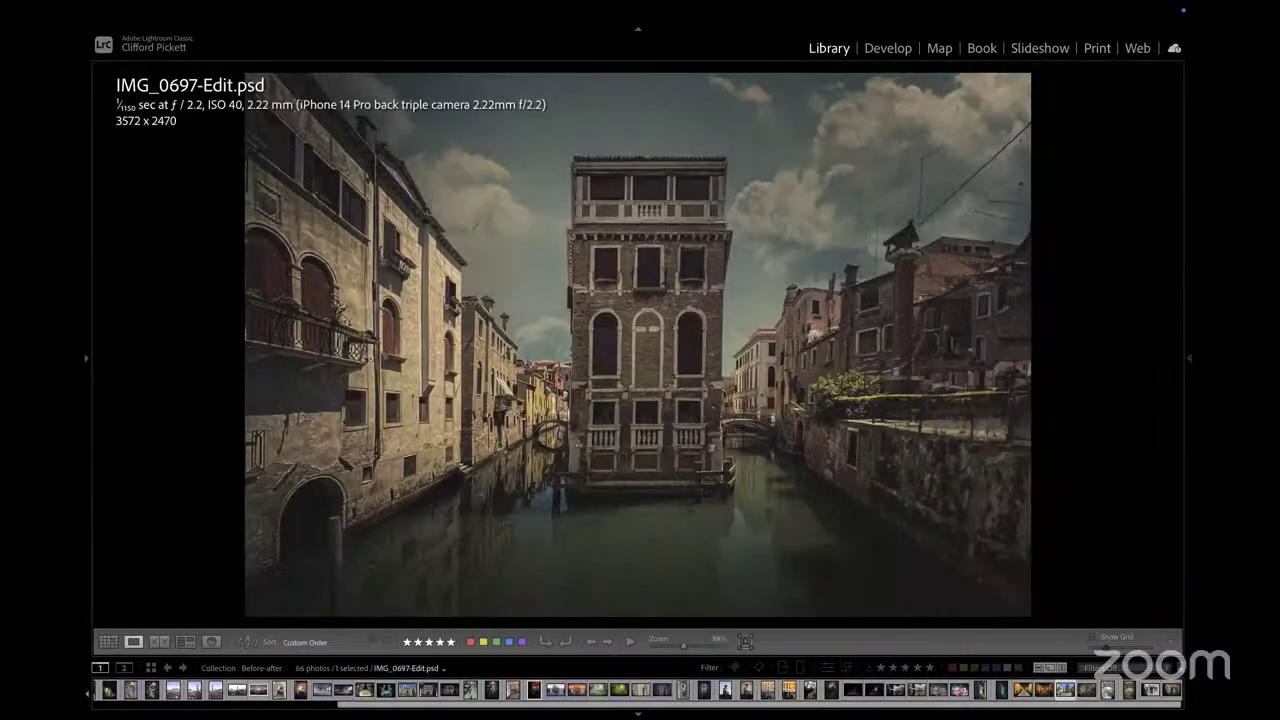
pyautogui.press('Left')
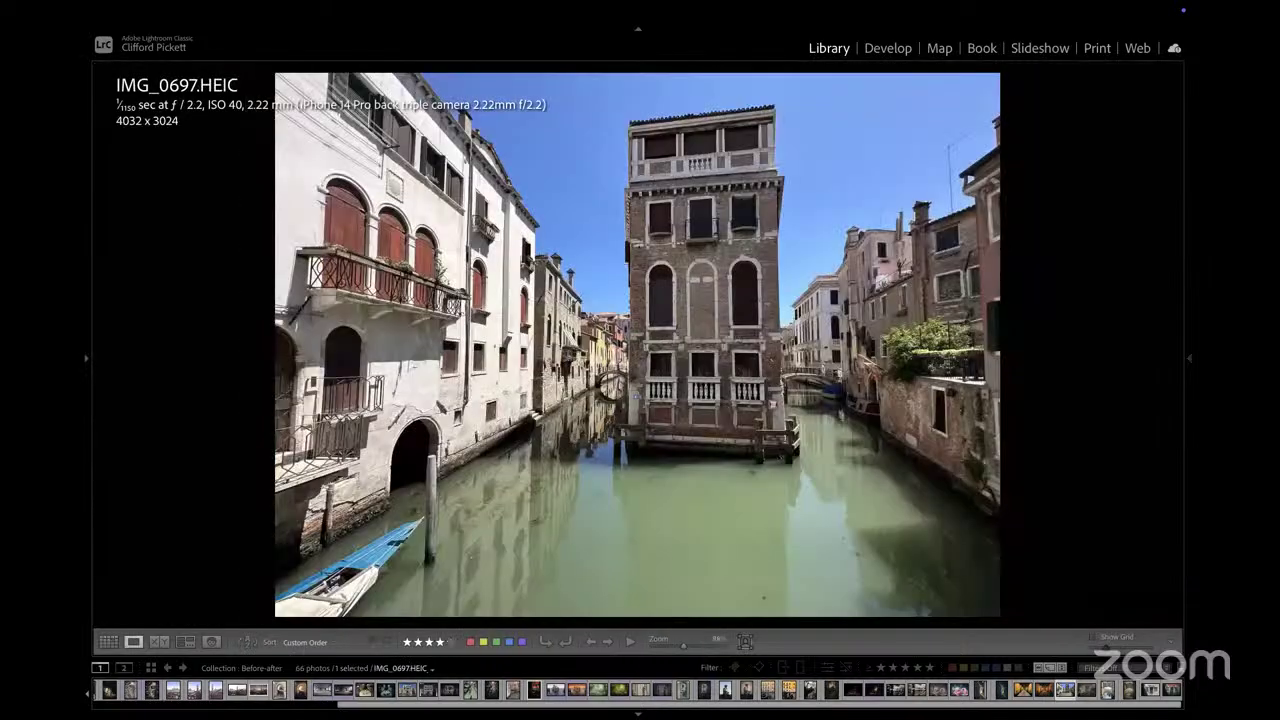
pyautogui.press('Right')
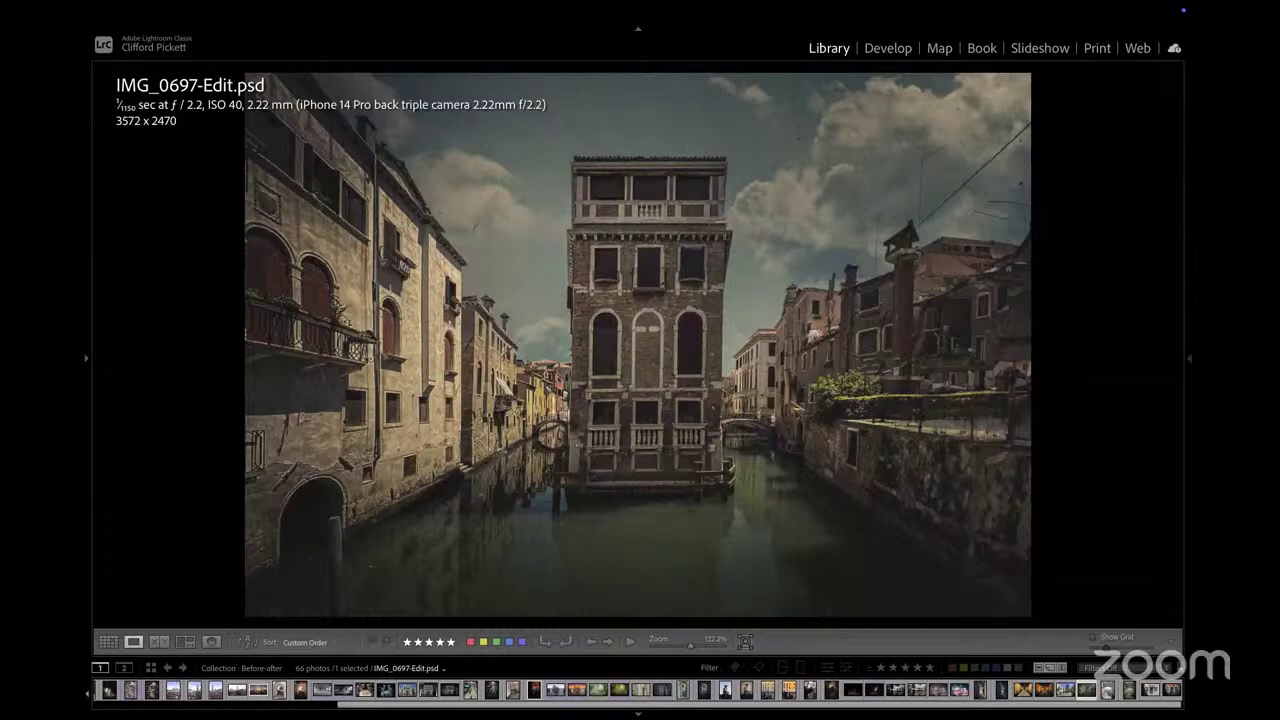
# Flip between the original and edited versions of the canal bridge photo IMG_0769, and return to the grid with the side panels shown
pyautogui.press('Right')
pyautogui.press('Right')
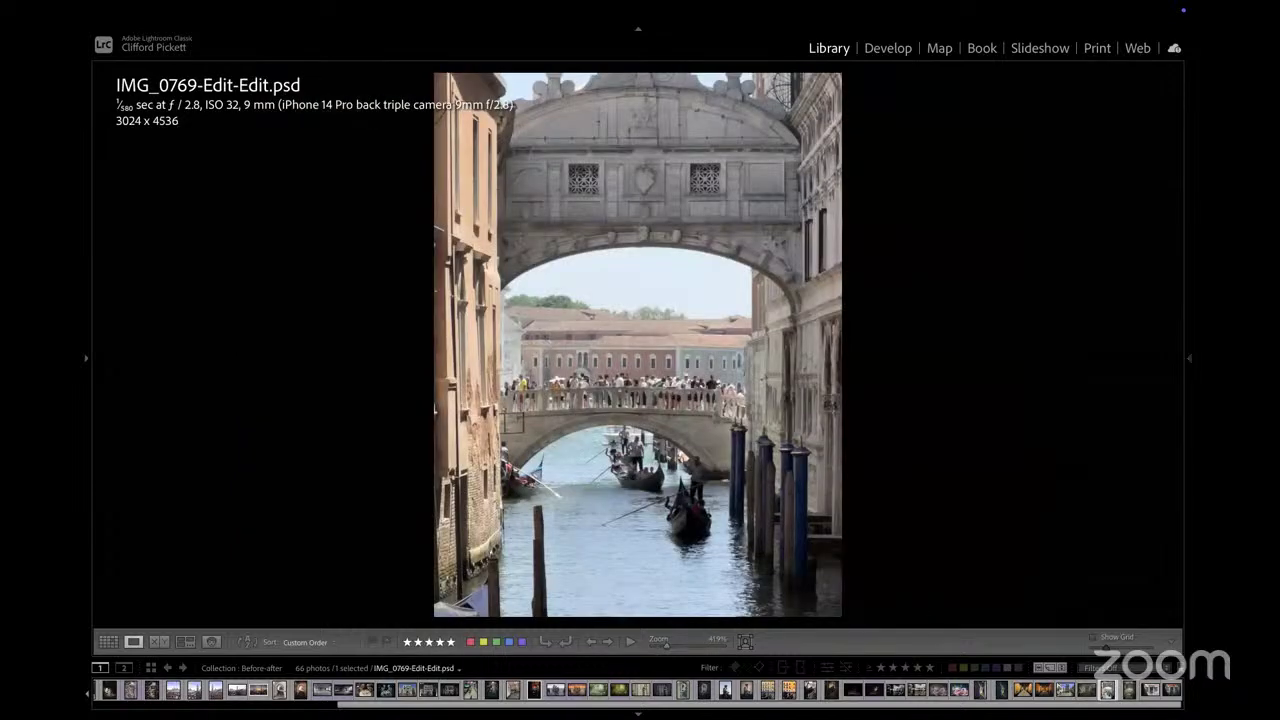
pyautogui.press('Right')
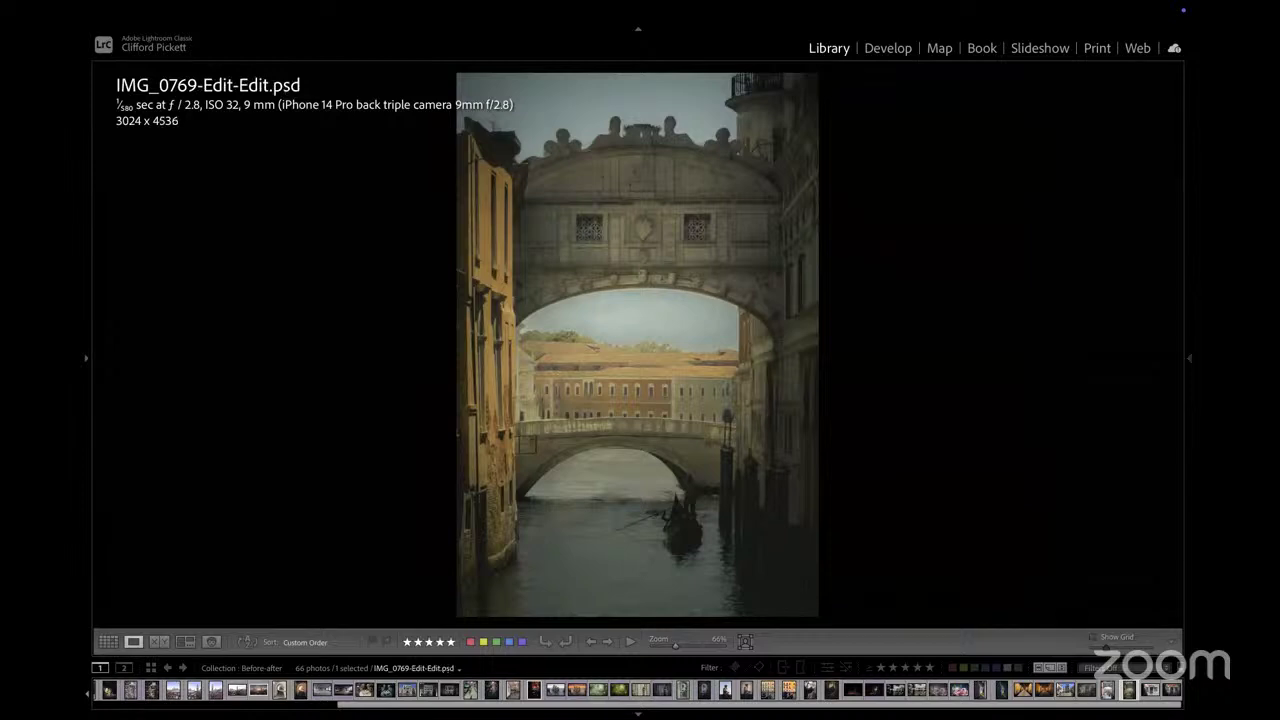
pyautogui.press('Left')
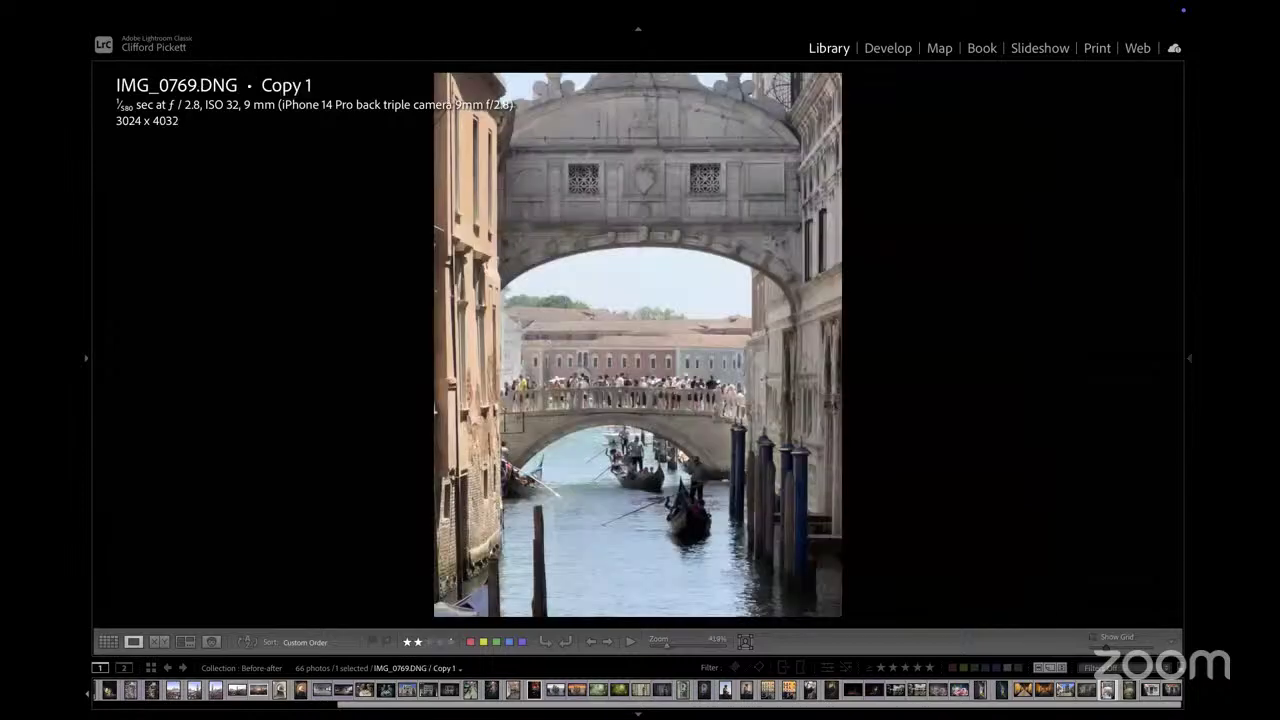
pyautogui.press('Right')
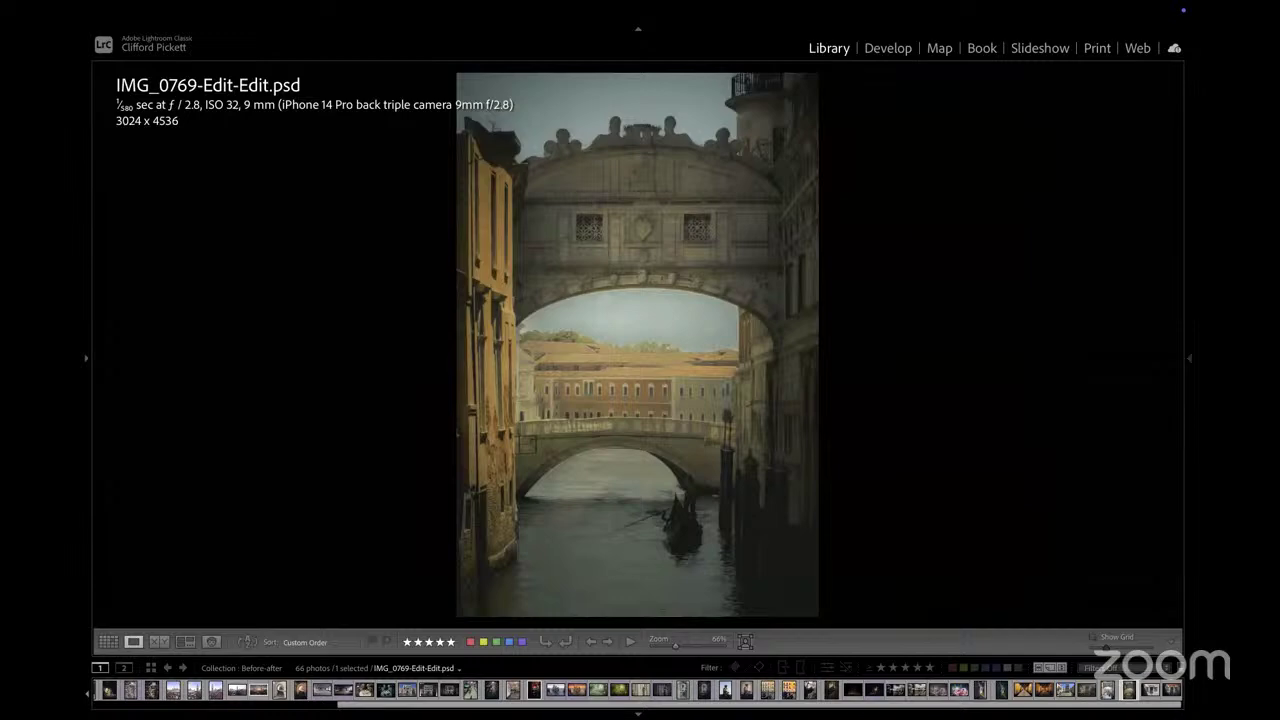
pyautogui.press('g')
pyautogui.press('Tab')
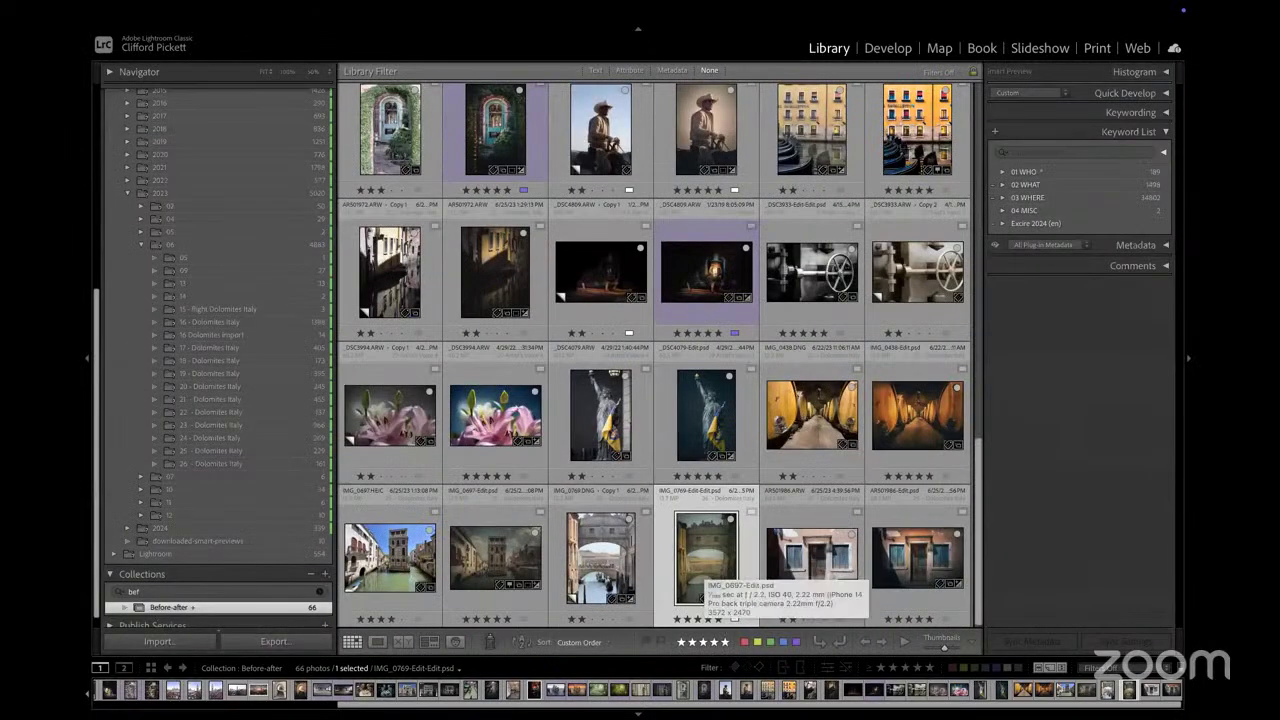
# Start creating a new Lightroom catalog and choose the Pictures folder as its location
pyautogui.click(510, 287)
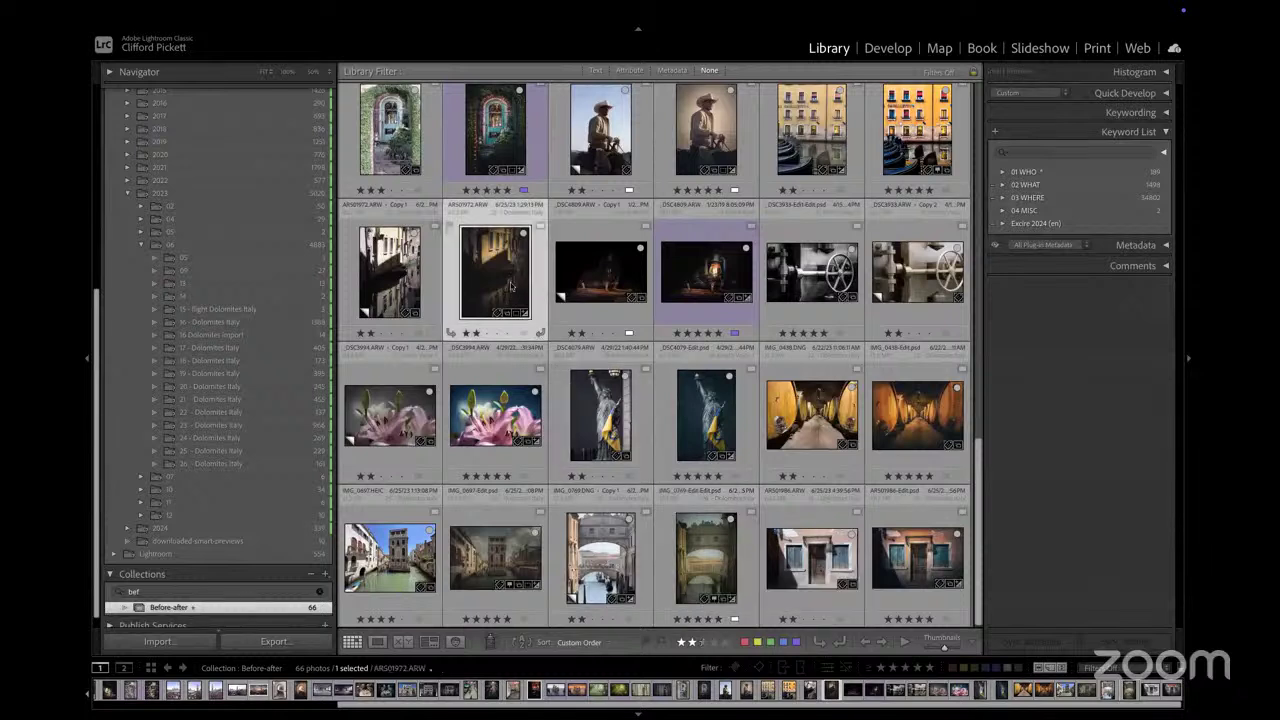
pyautogui.moveTo(110, 5)
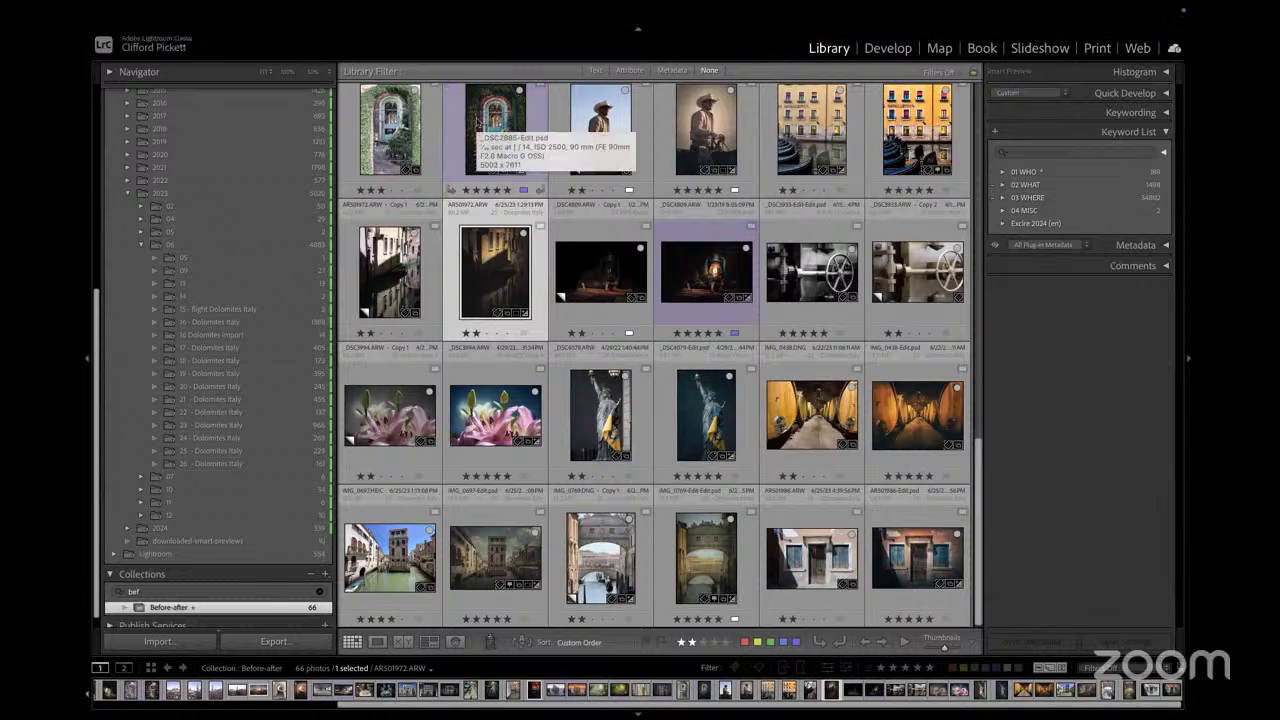
pyautogui.moveTo(330, 5)
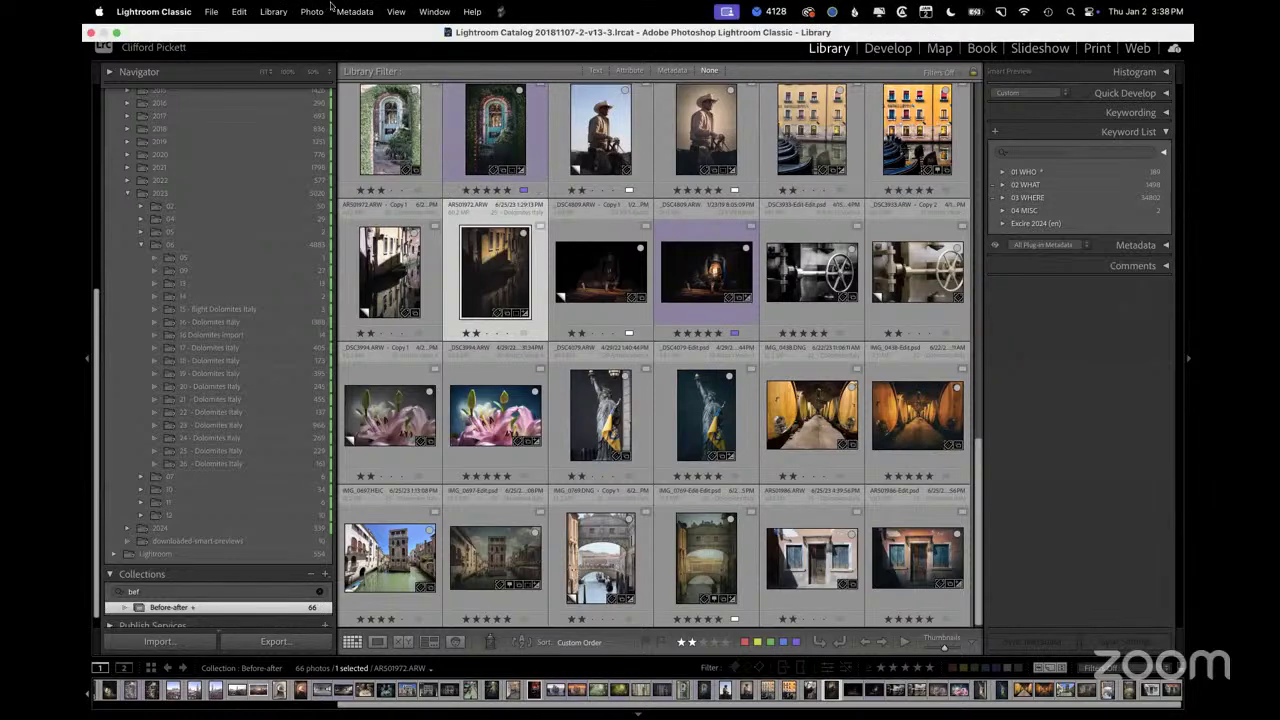
pyautogui.click(210, 12)
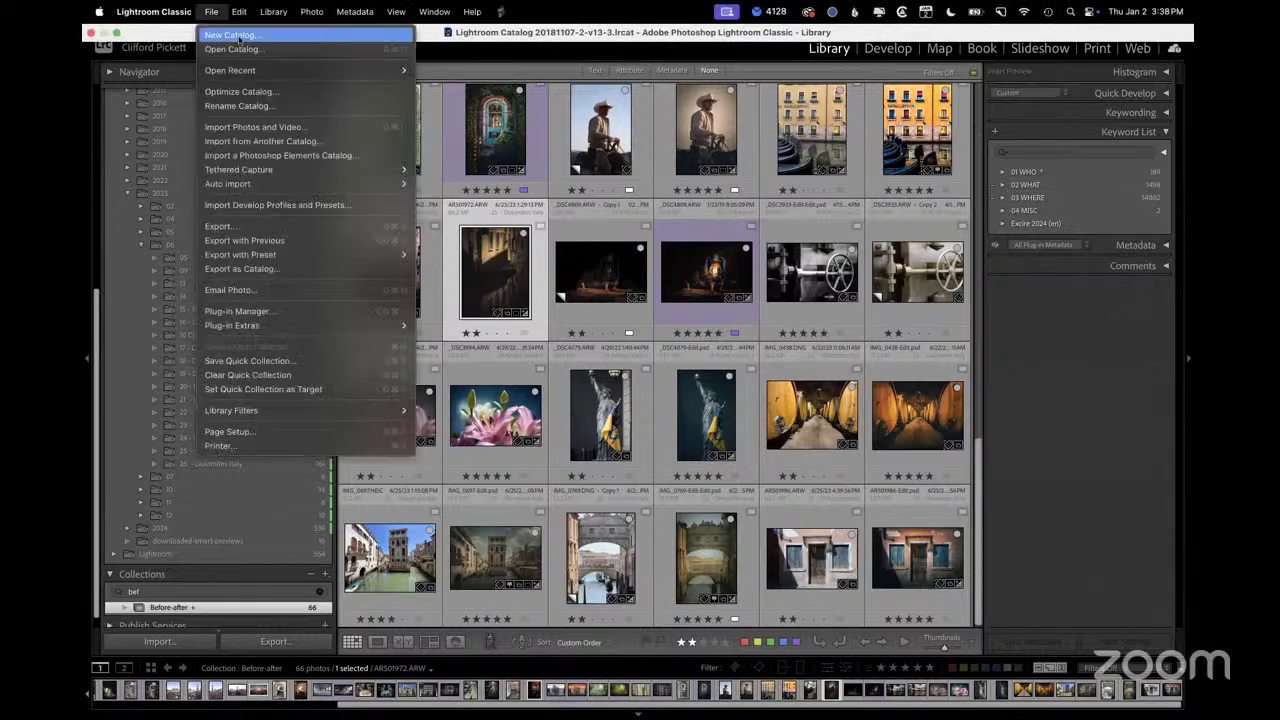
pyautogui.click(237, 37)
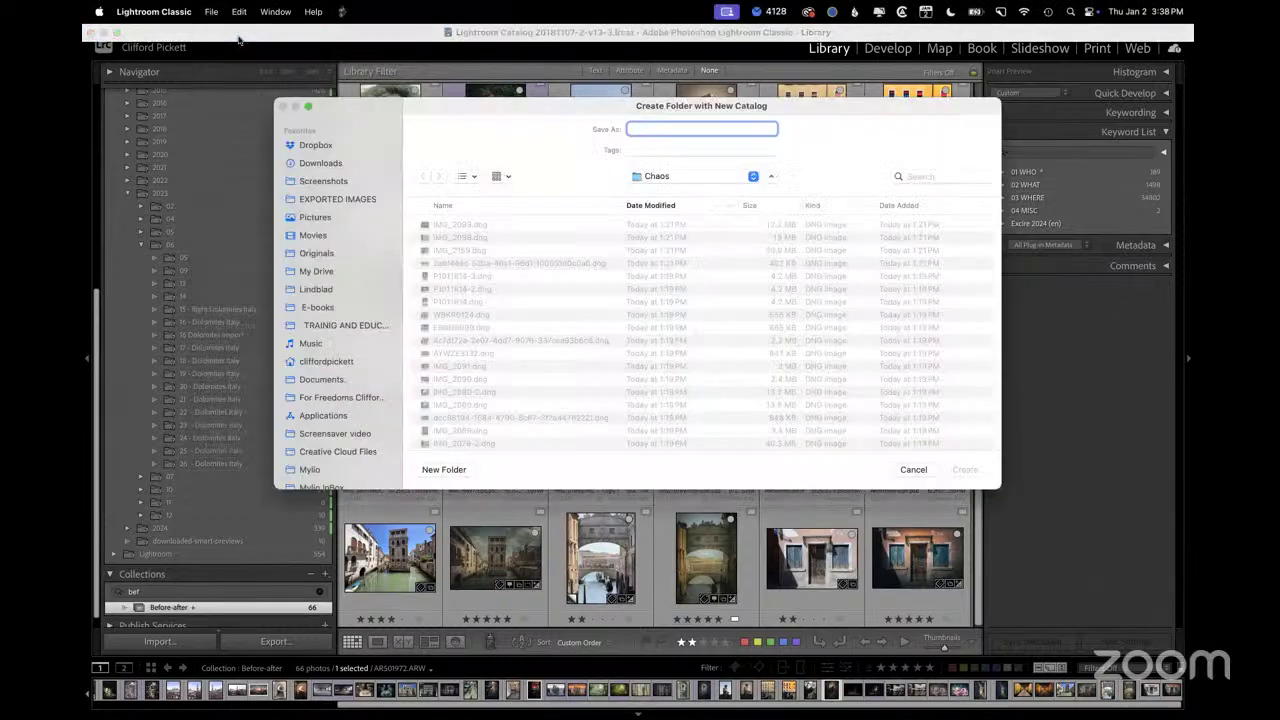
pyautogui.click(316, 218)
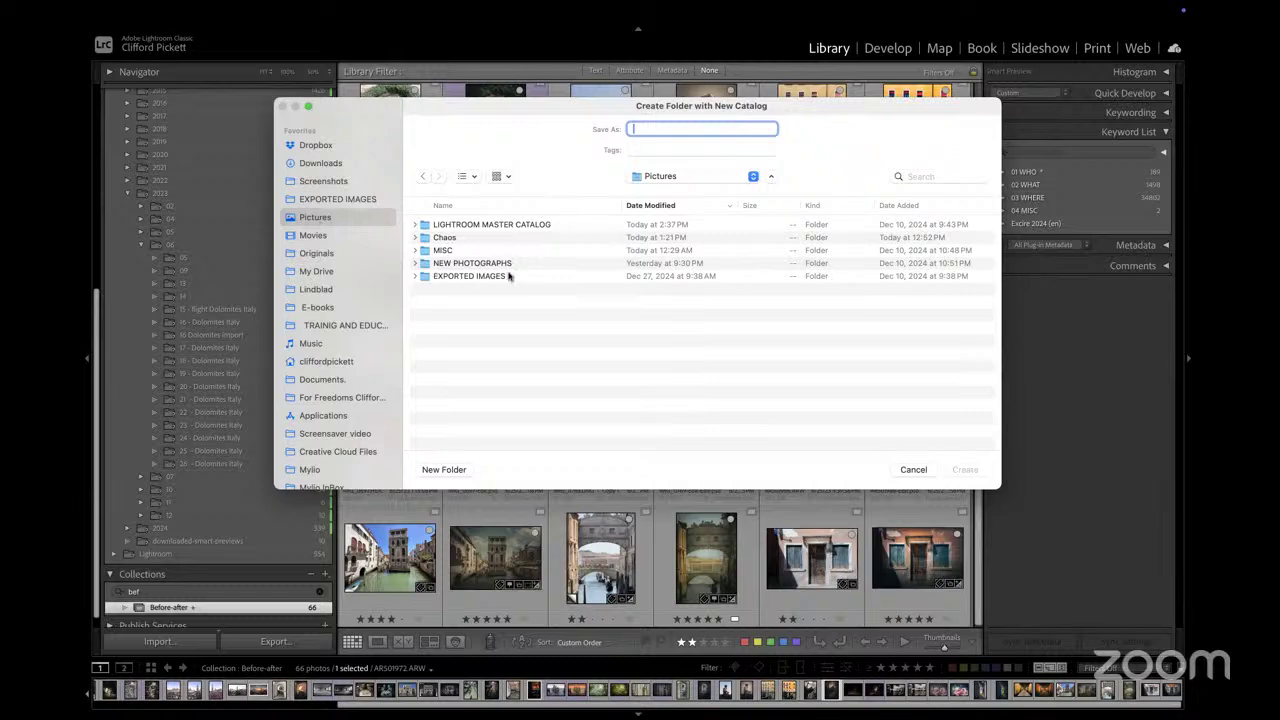
# Create a new folder named B&H MASTER CATALOG inside Pictures to hold the new catalog
pyautogui.click(445, 469)
pyautogui.write('B&H')
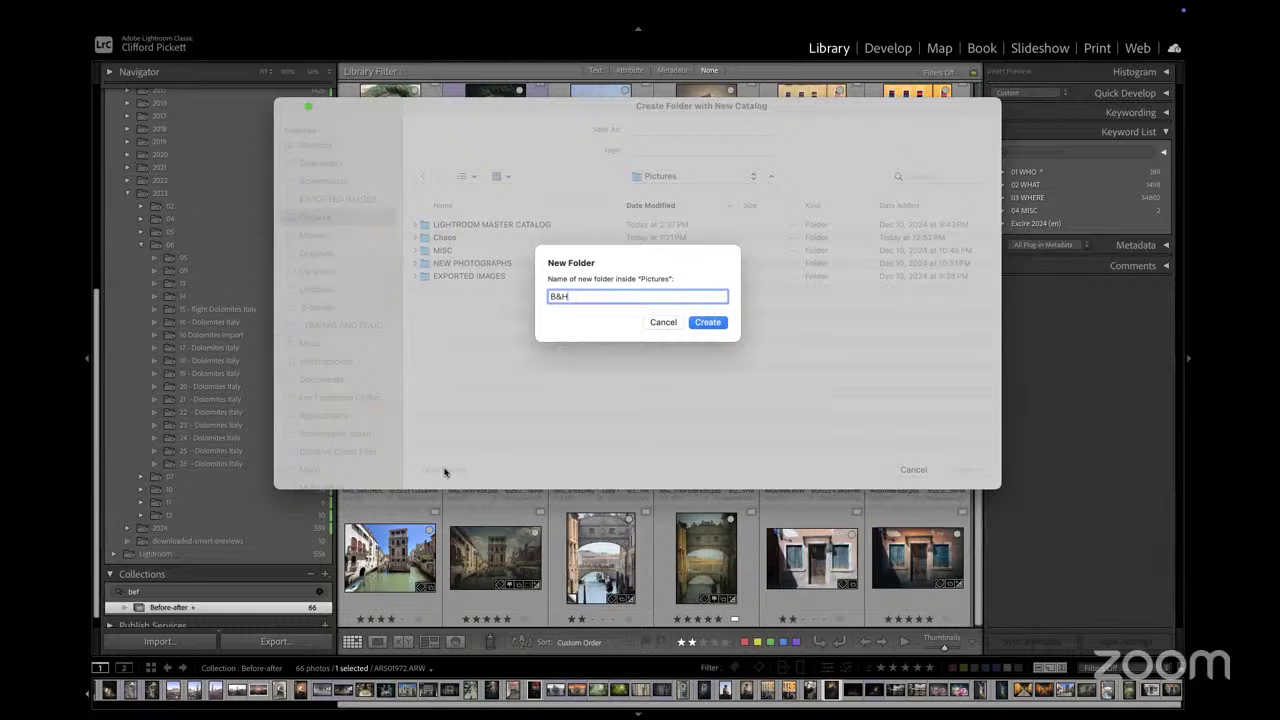
pyautogui.write('Mas')
pyautogui.press('BackSpace')
pyautogui.press('BackSpace')
pyautogui.write('ASTER CATALOG')
pyautogui.click(707, 322)
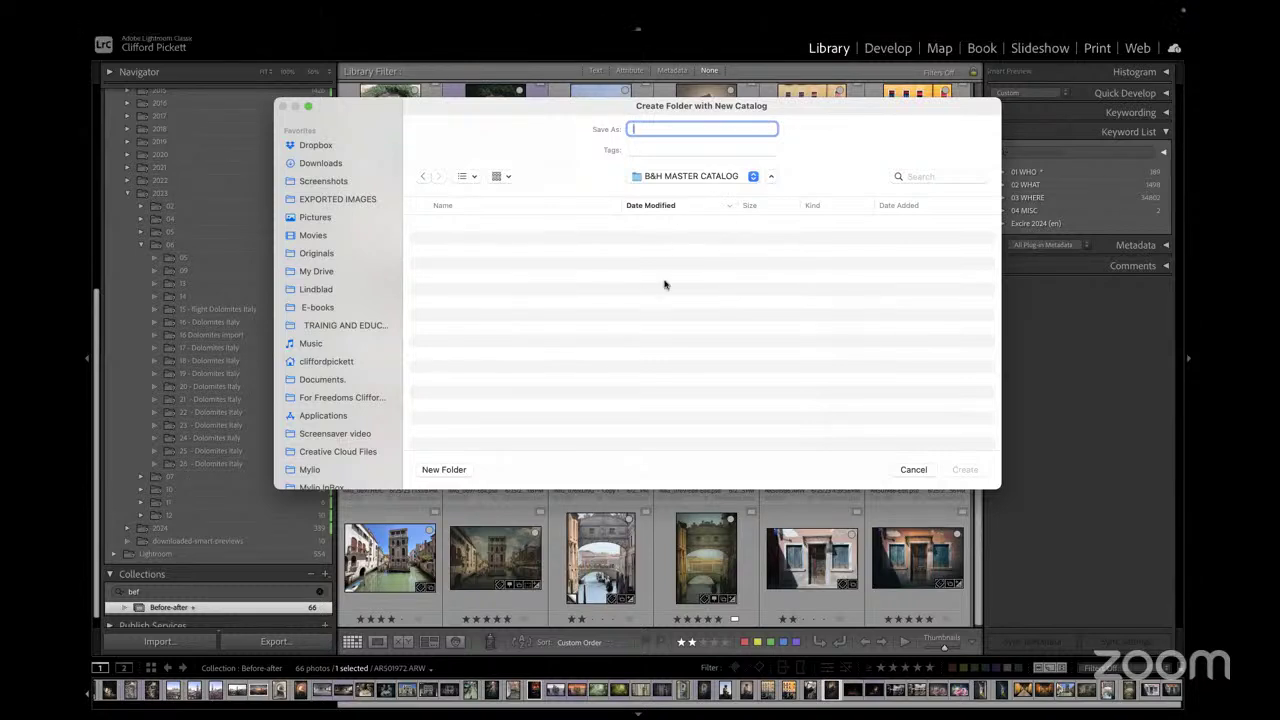
# Switch to the Blackmagic Disk Speed Test app
pyautogui.press('super+space')
pyautogui.write('disk')
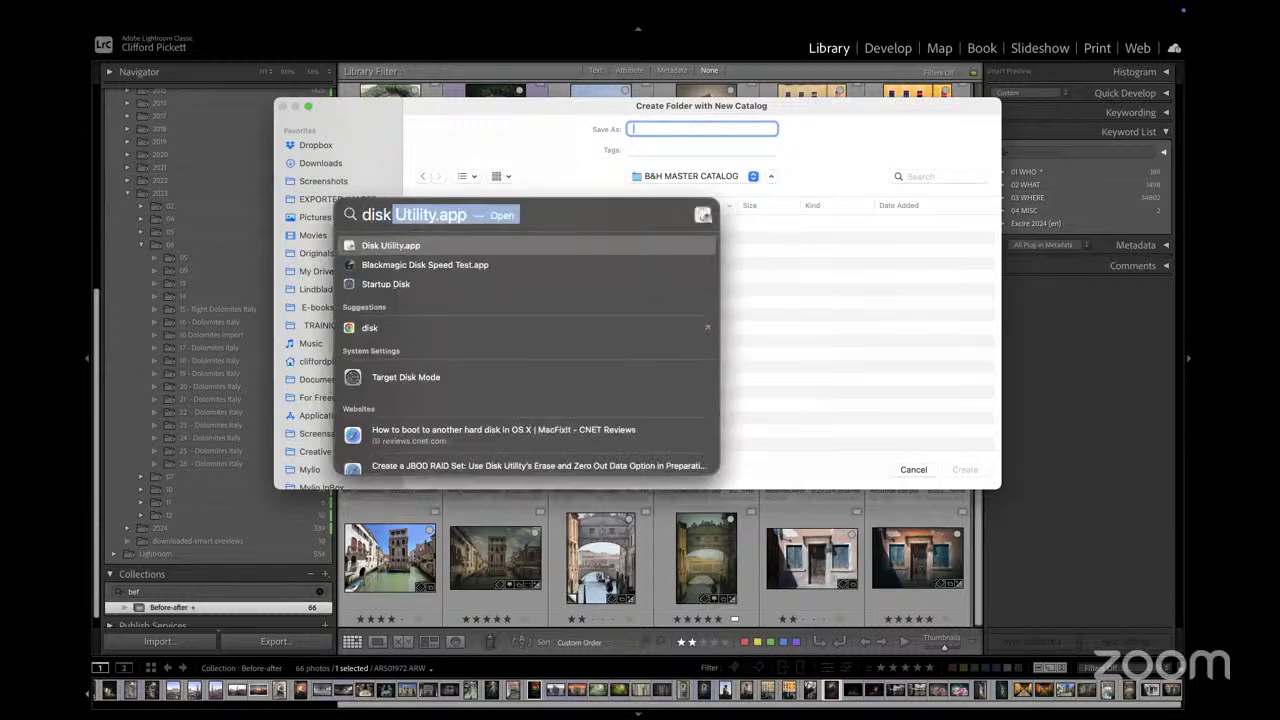
pyautogui.press('Down')
pyautogui.press('Return')
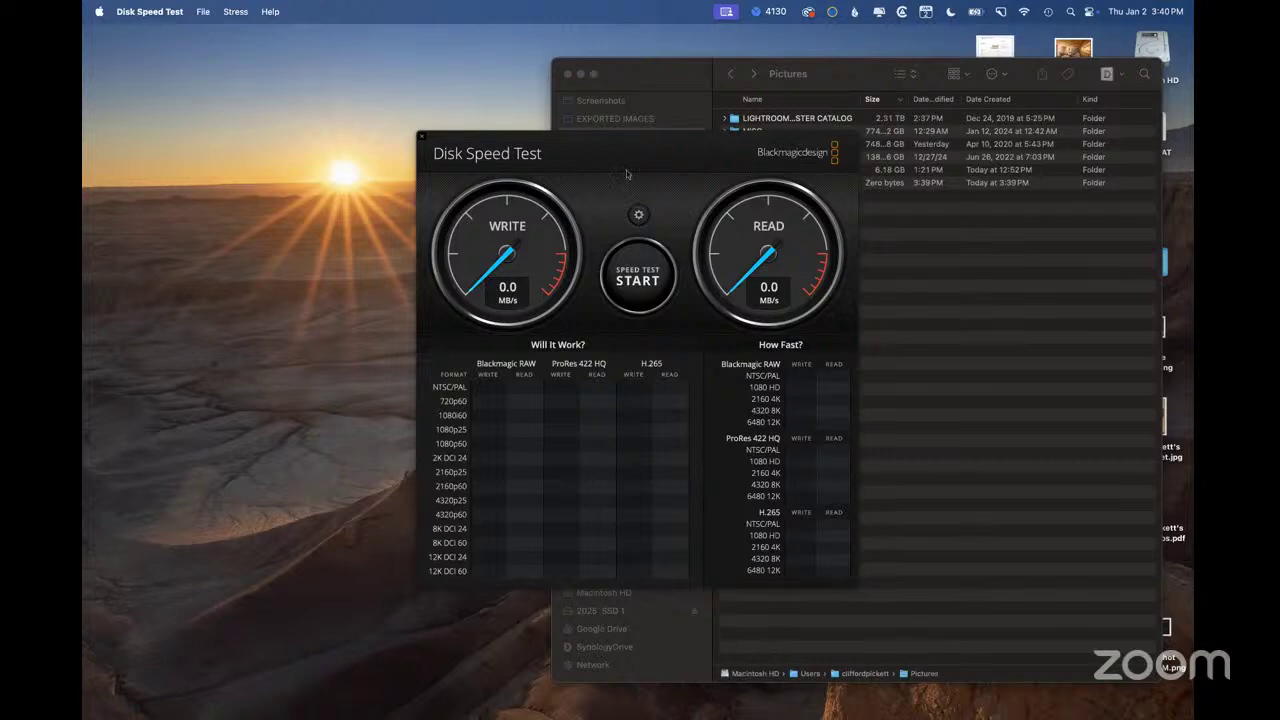
# Set 8TB SSD MISC as the target drive and measure its write and read speeds, restarting the test briefly before stopping it
pyautogui.click(638, 215)
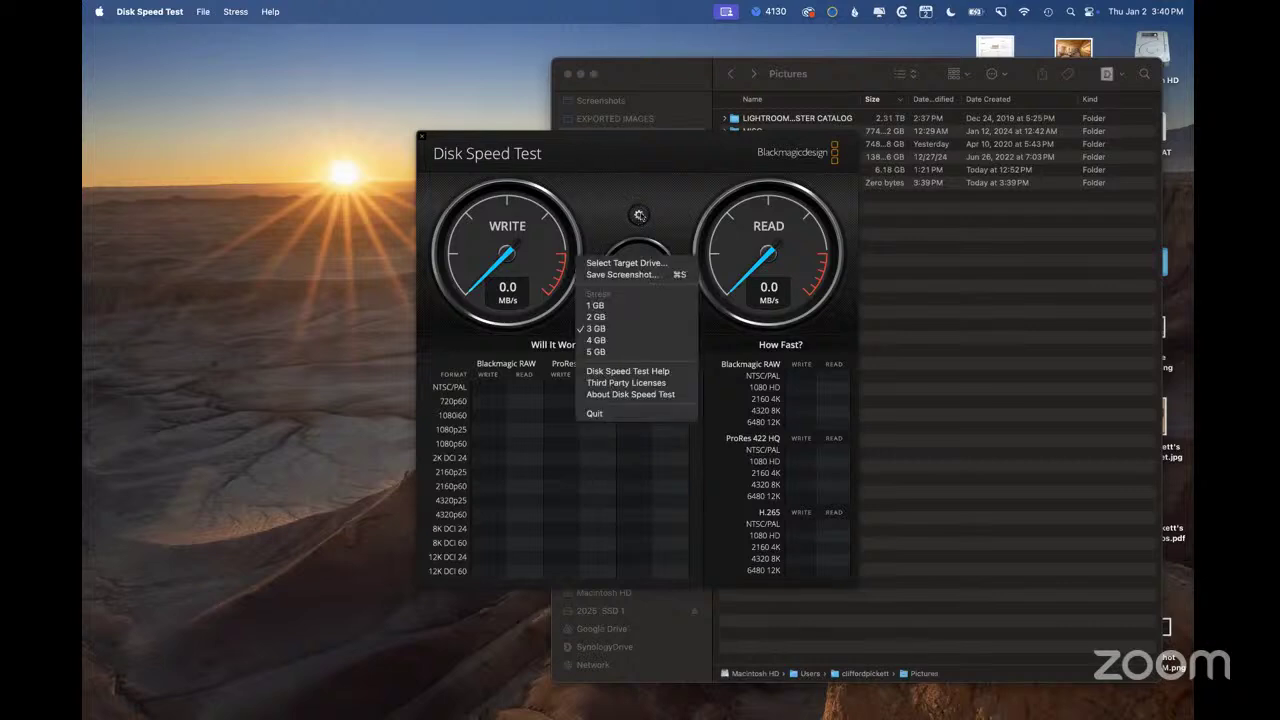
pyautogui.click(636, 263)
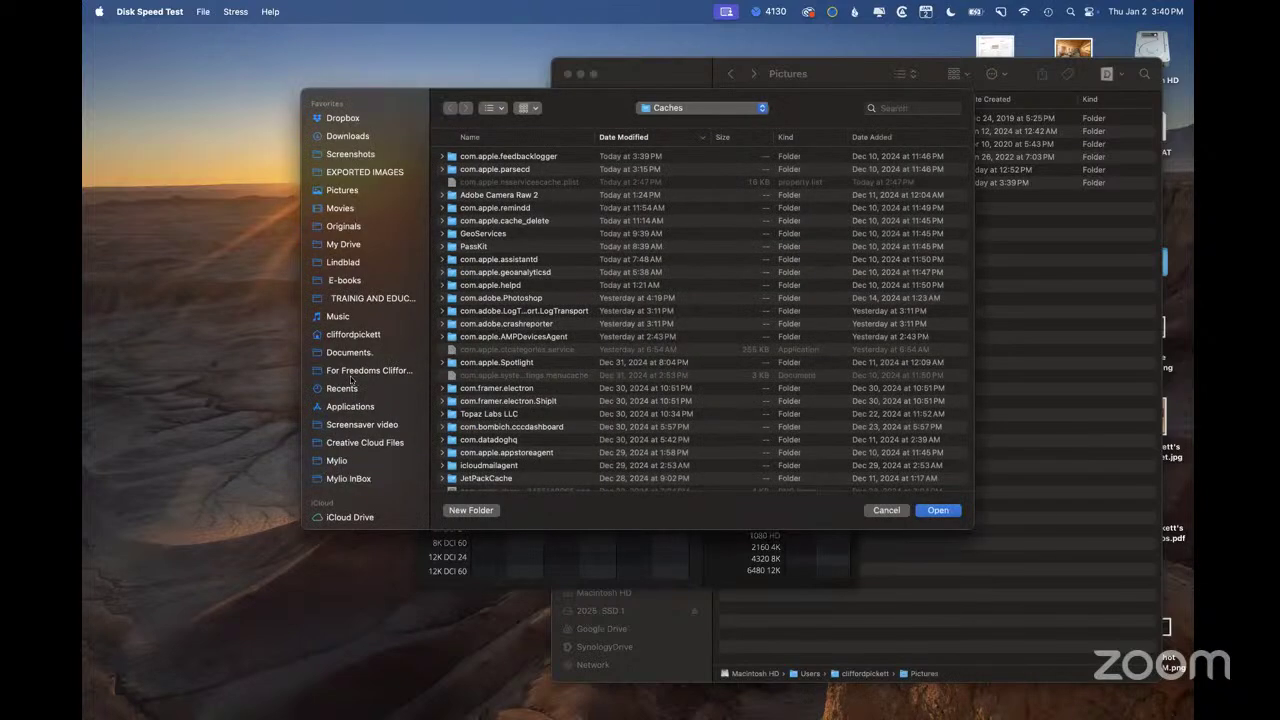
pyautogui.scroll(-2, 352, 378)
pyautogui.scroll(1, 352, 382)
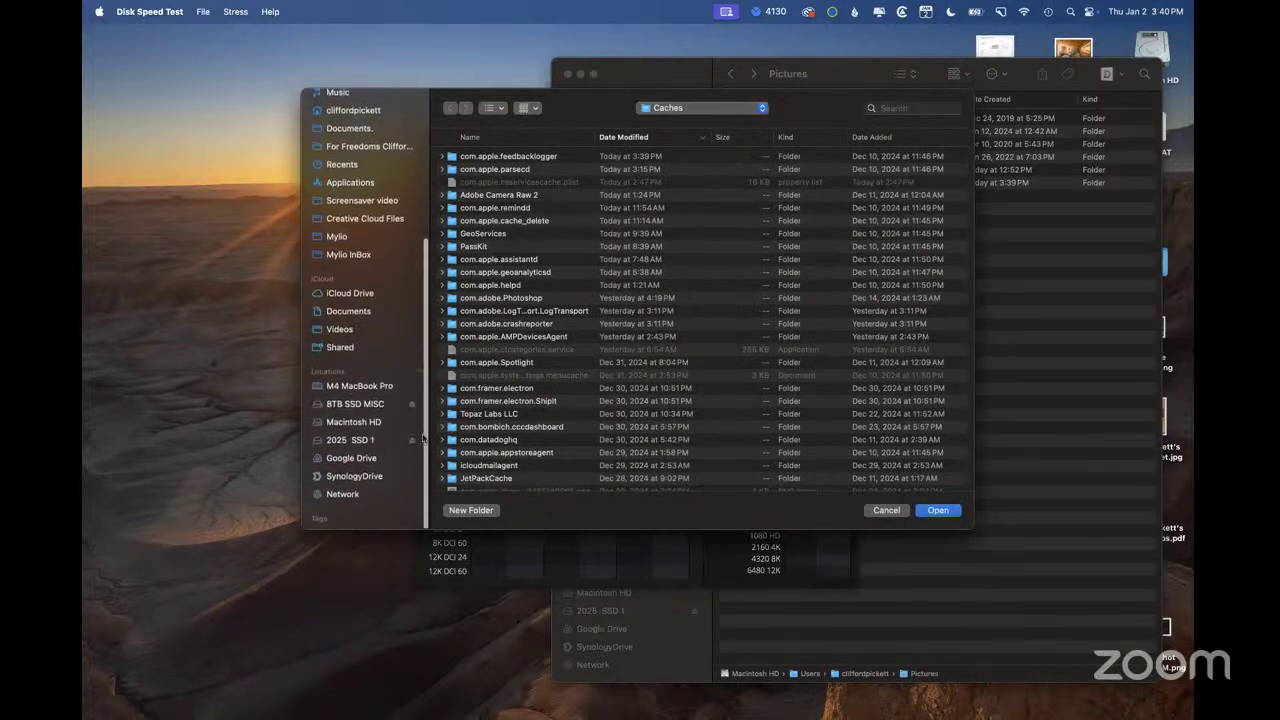
pyautogui.click(363, 404)
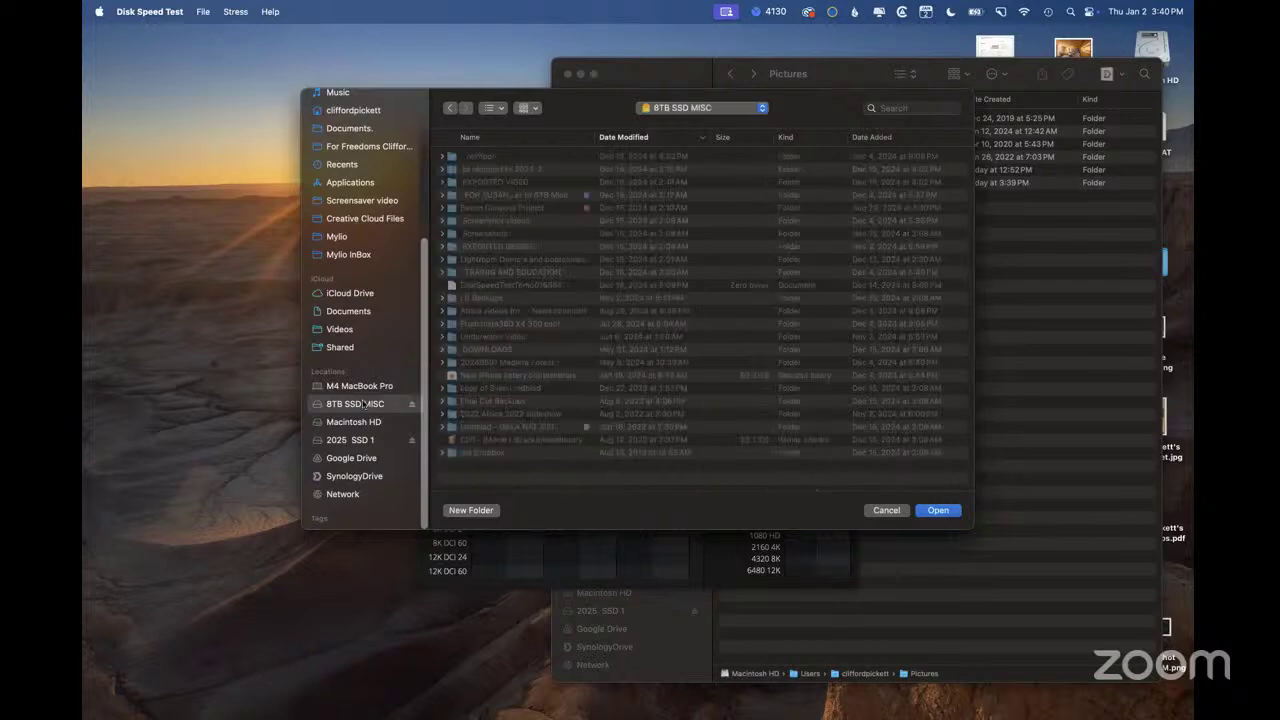
pyautogui.click(938, 510)
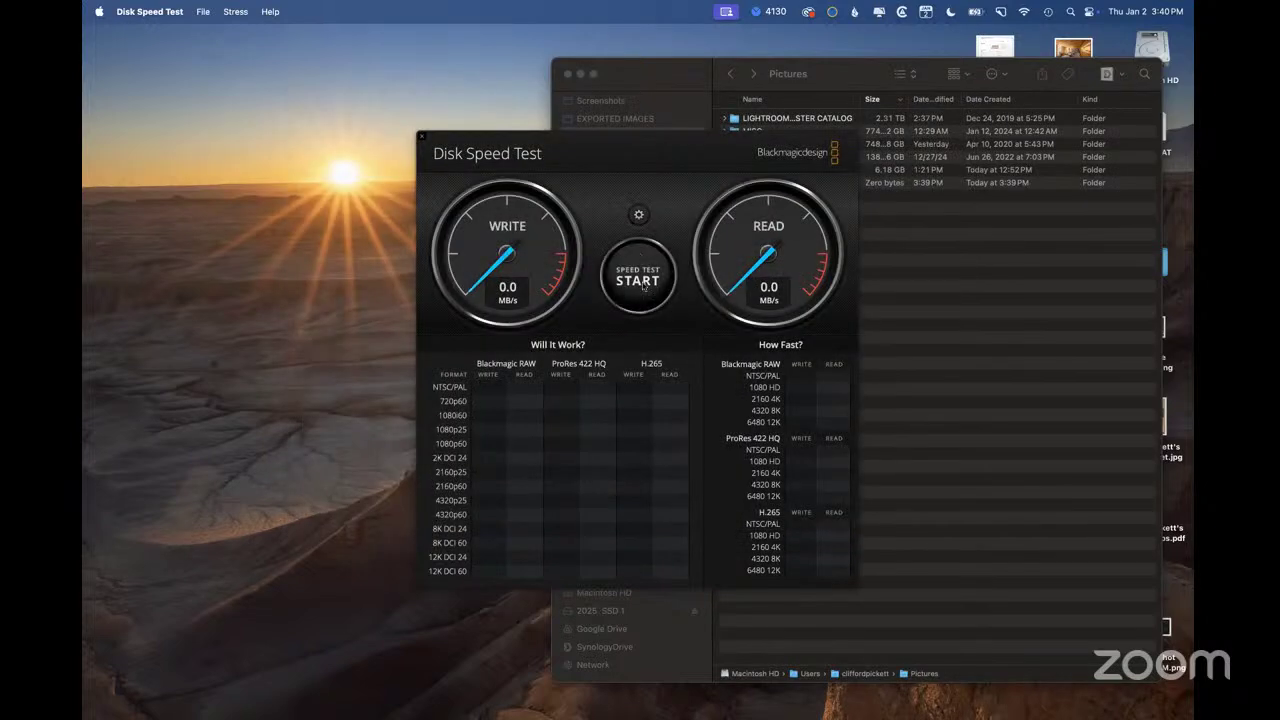
pyautogui.click(643, 285)
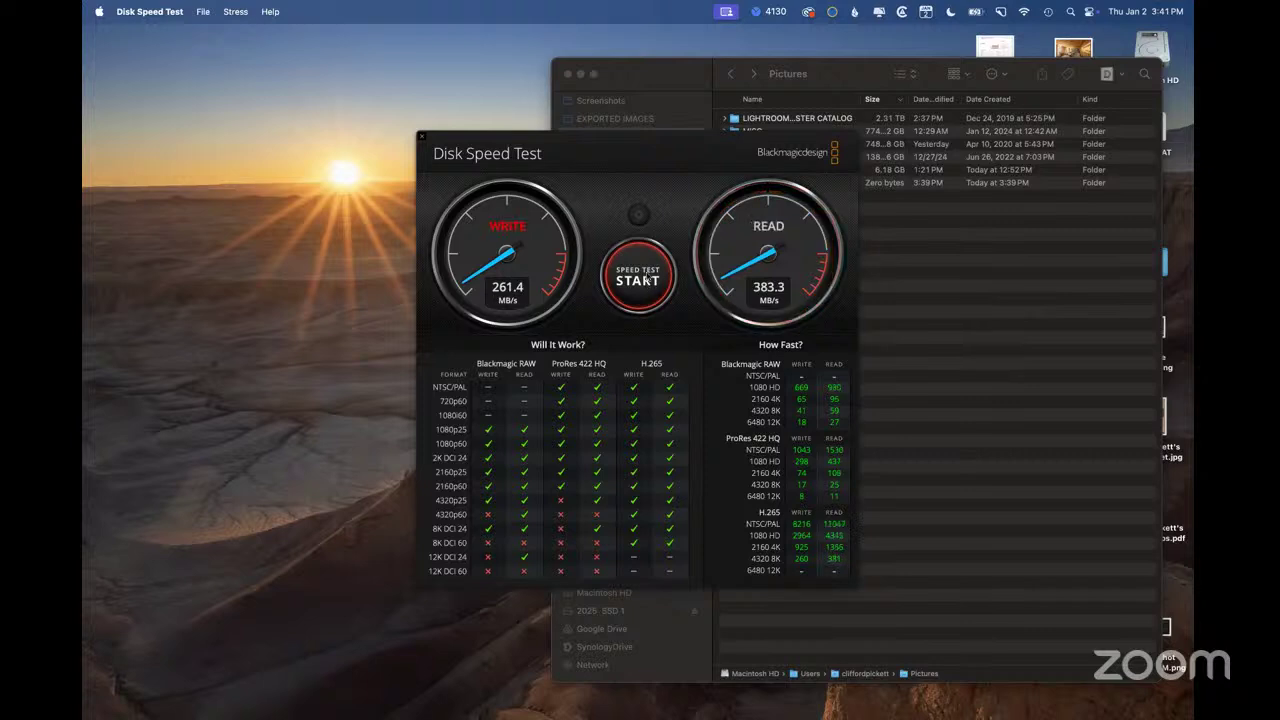
pyautogui.click(646, 282)
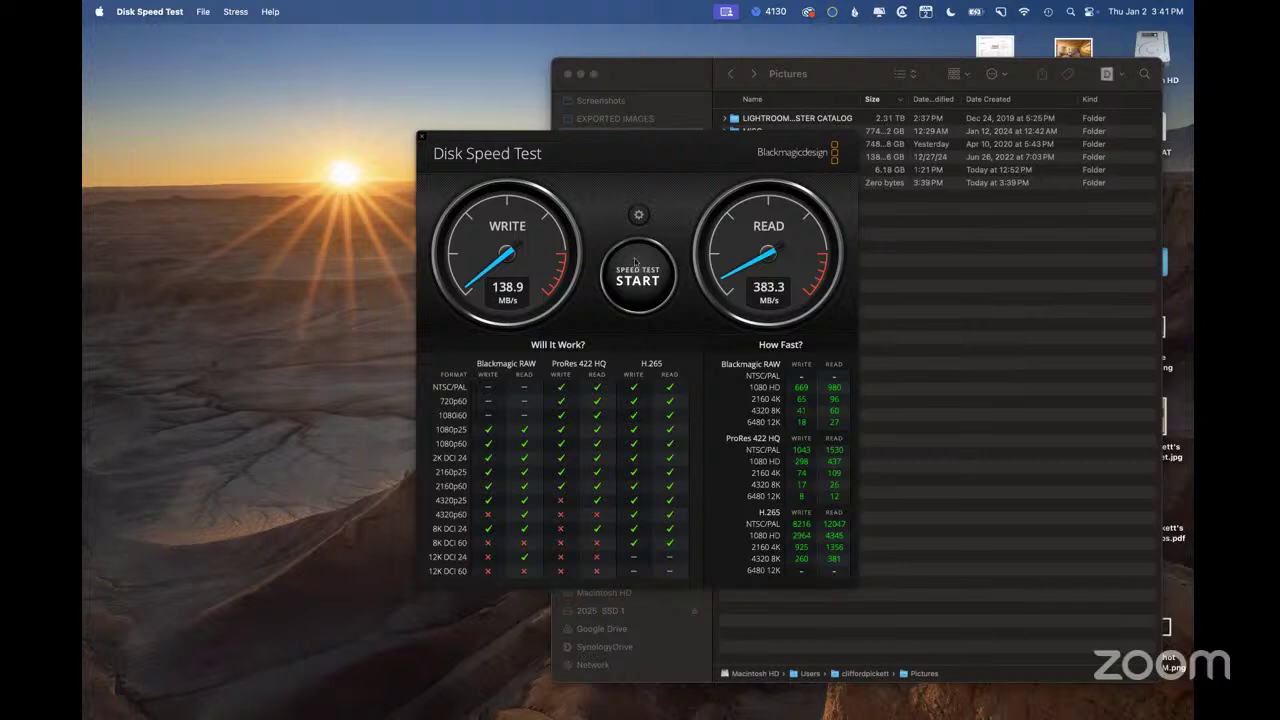
pyautogui.click(635, 262)
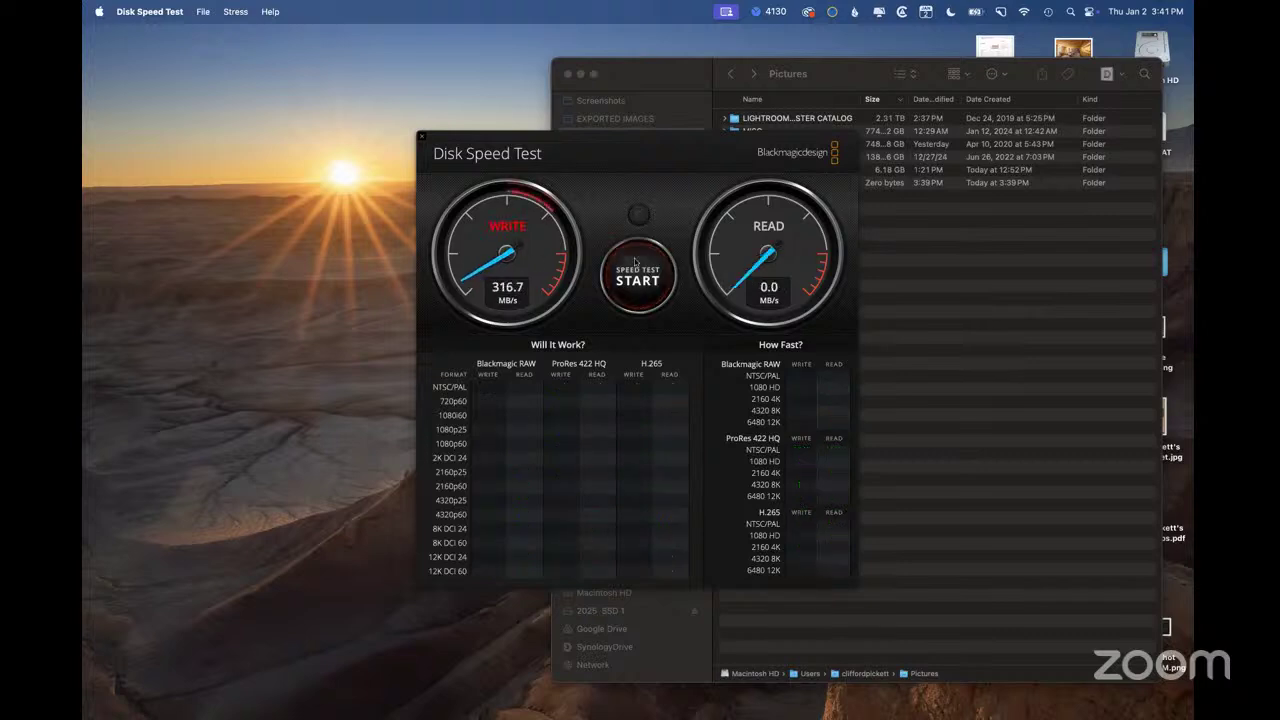
pyautogui.click(635, 262)
# Check the 2025 SSD 1 drive's contents, reselect 8TB SSD MISC as the target, and briefly run its speed test again
pyautogui.click(638, 216)
pyautogui.click(638, 262)
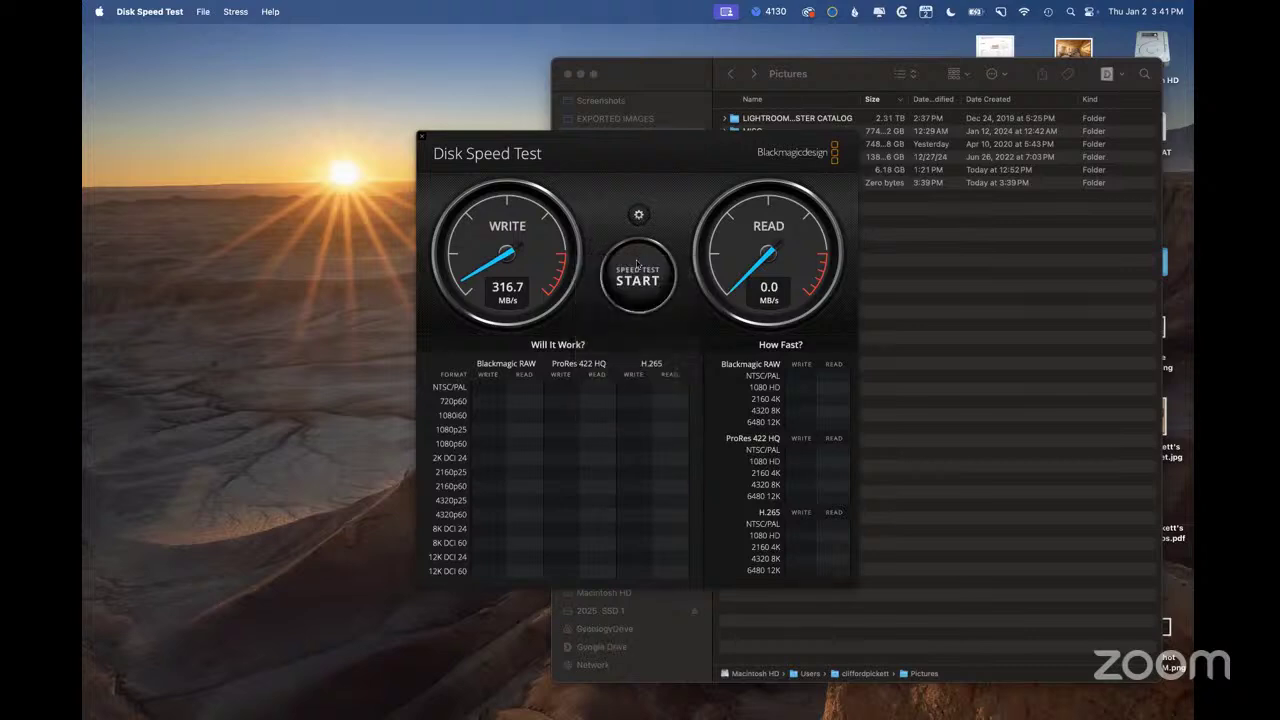
pyautogui.scroll(1, 372, 360)
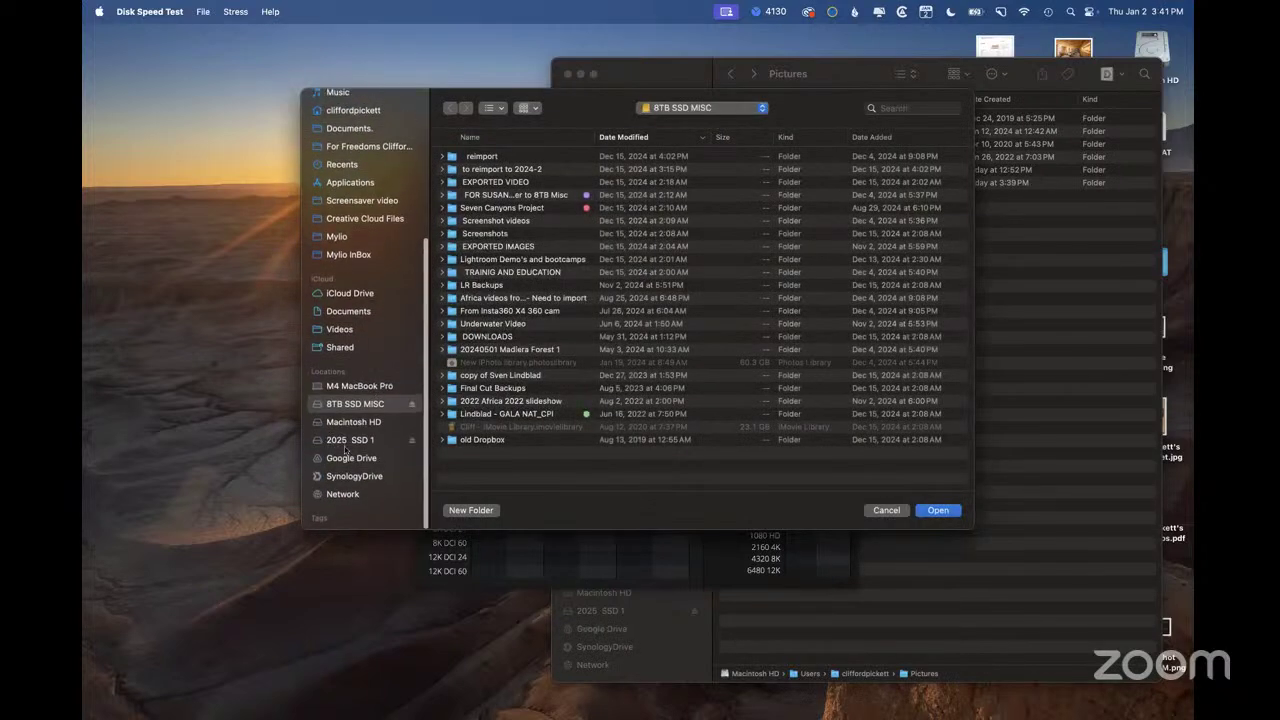
pyautogui.click(358, 442)
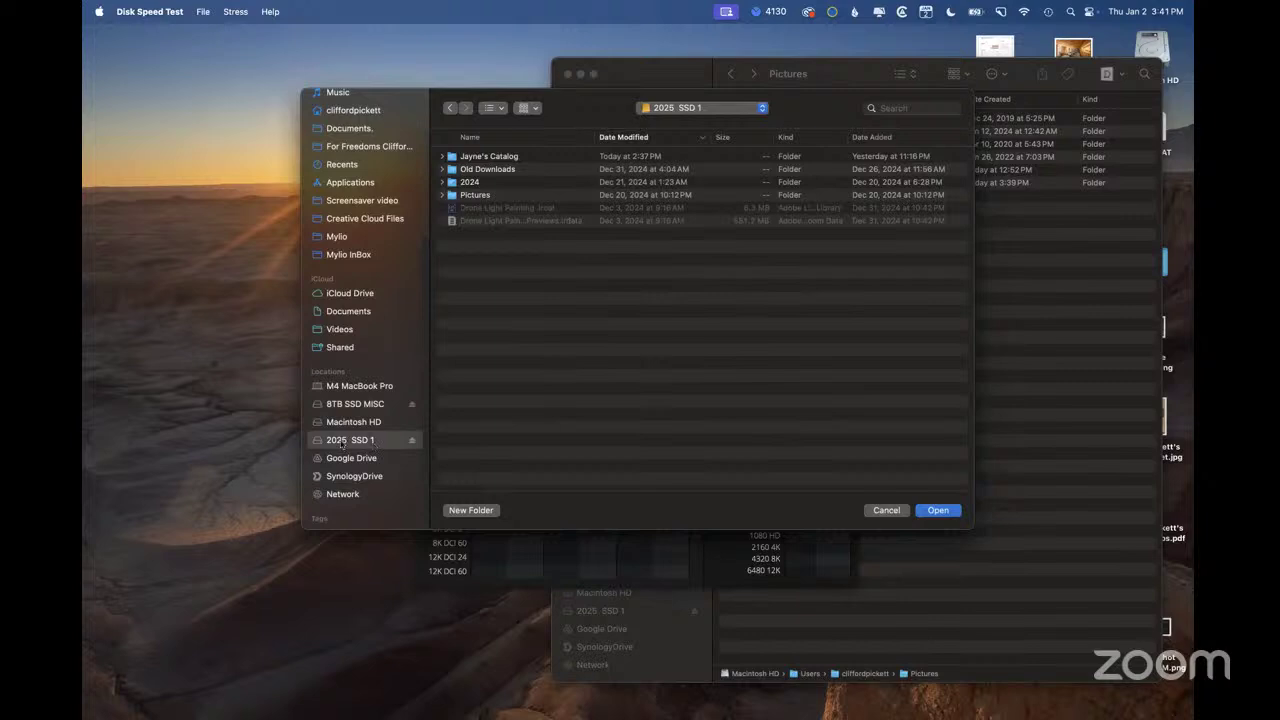
pyautogui.click(355, 405)
pyautogui.click(939, 510)
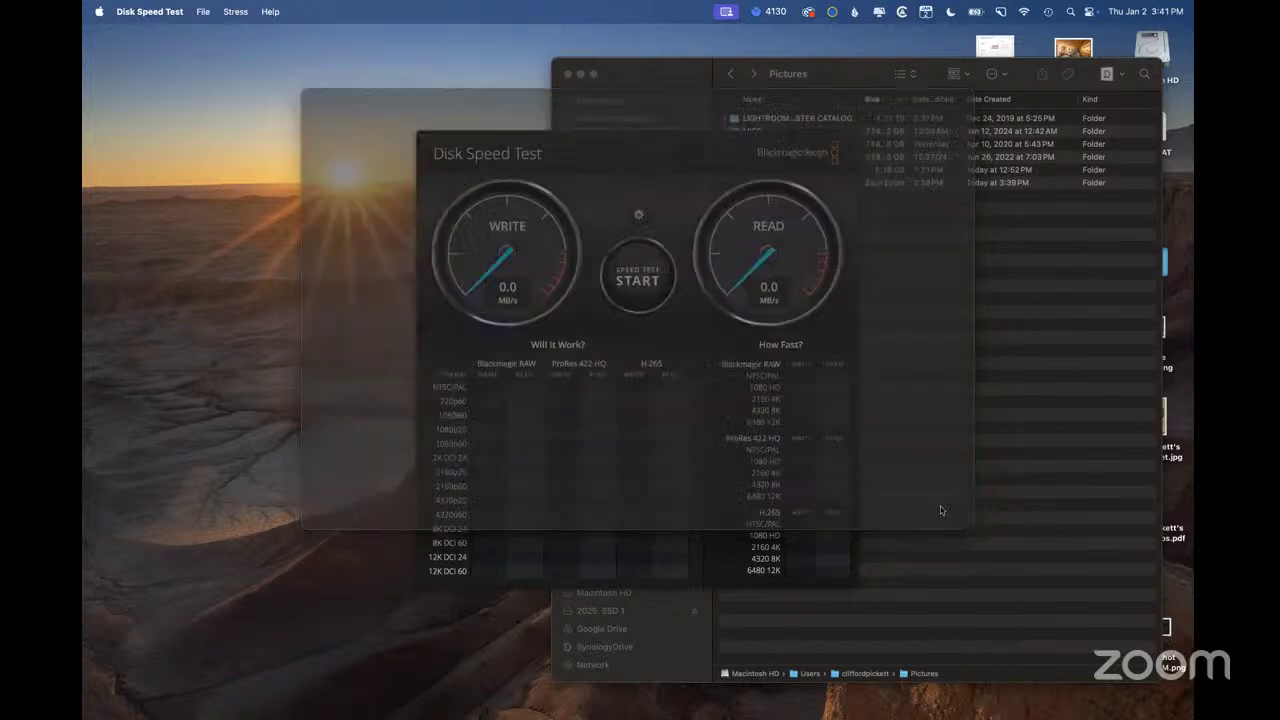
pyautogui.click(620, 280)
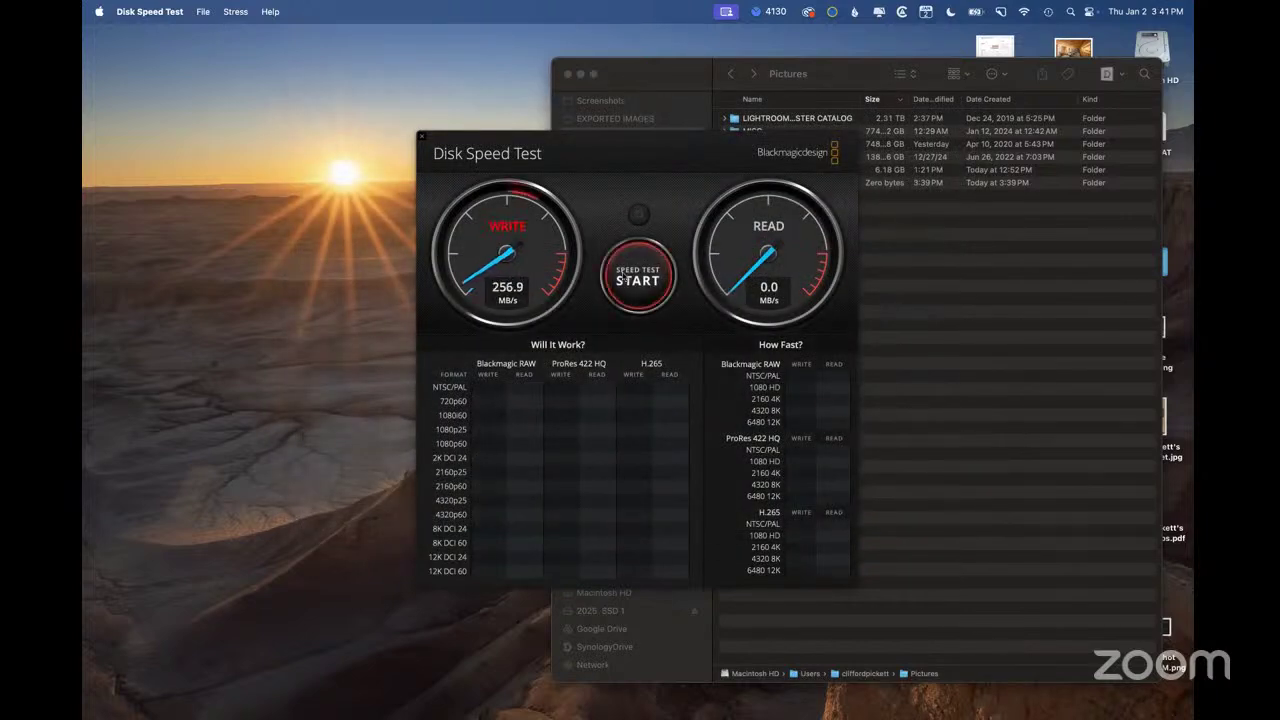
pyautogui.click(643, 279)
# Change the target drive to 2025 SSD 1, measure its write and read speeds, and stop the test
pyautogui.click(638, 215)
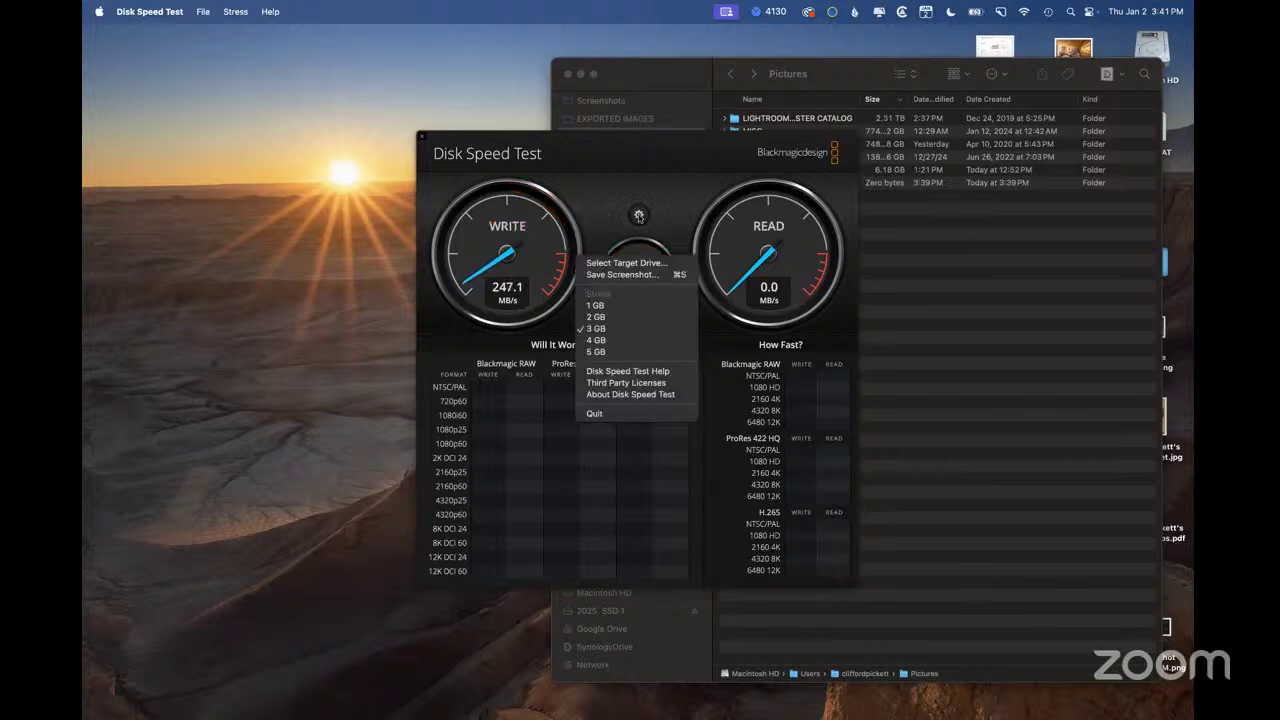
pyautogui.click(630, 262)
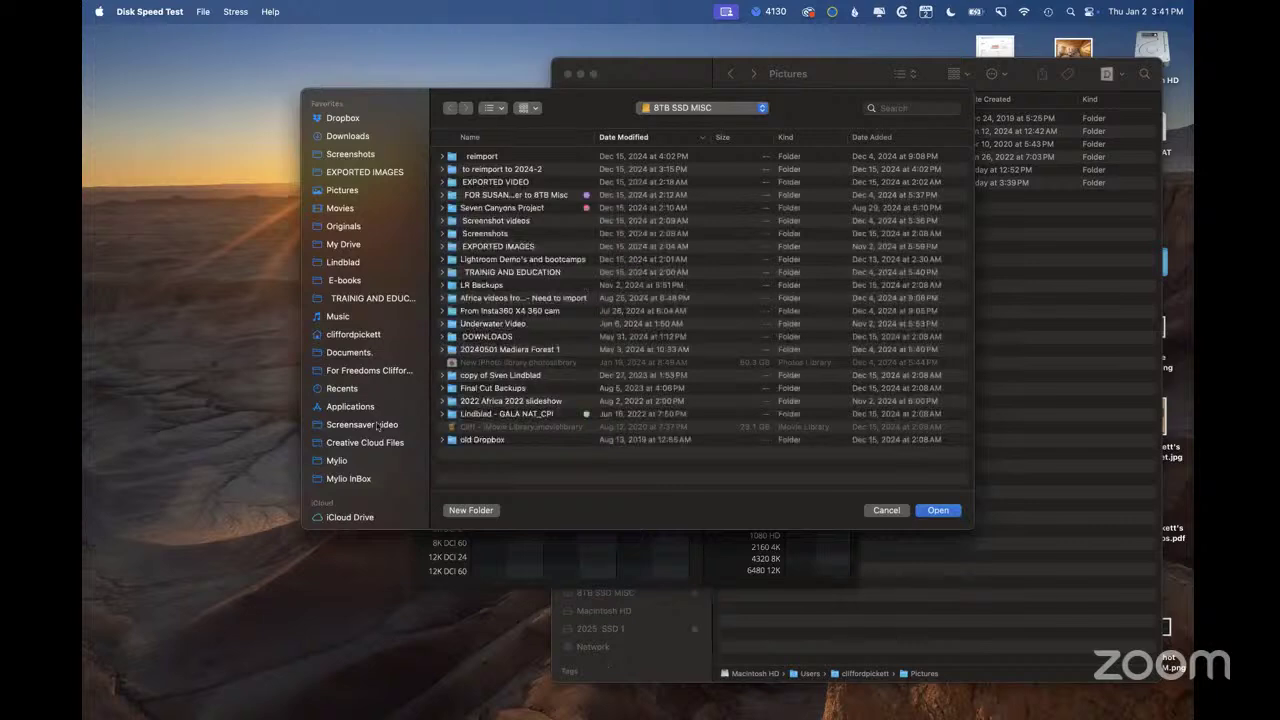
pyautogui.scroll(-5, 351, 480)
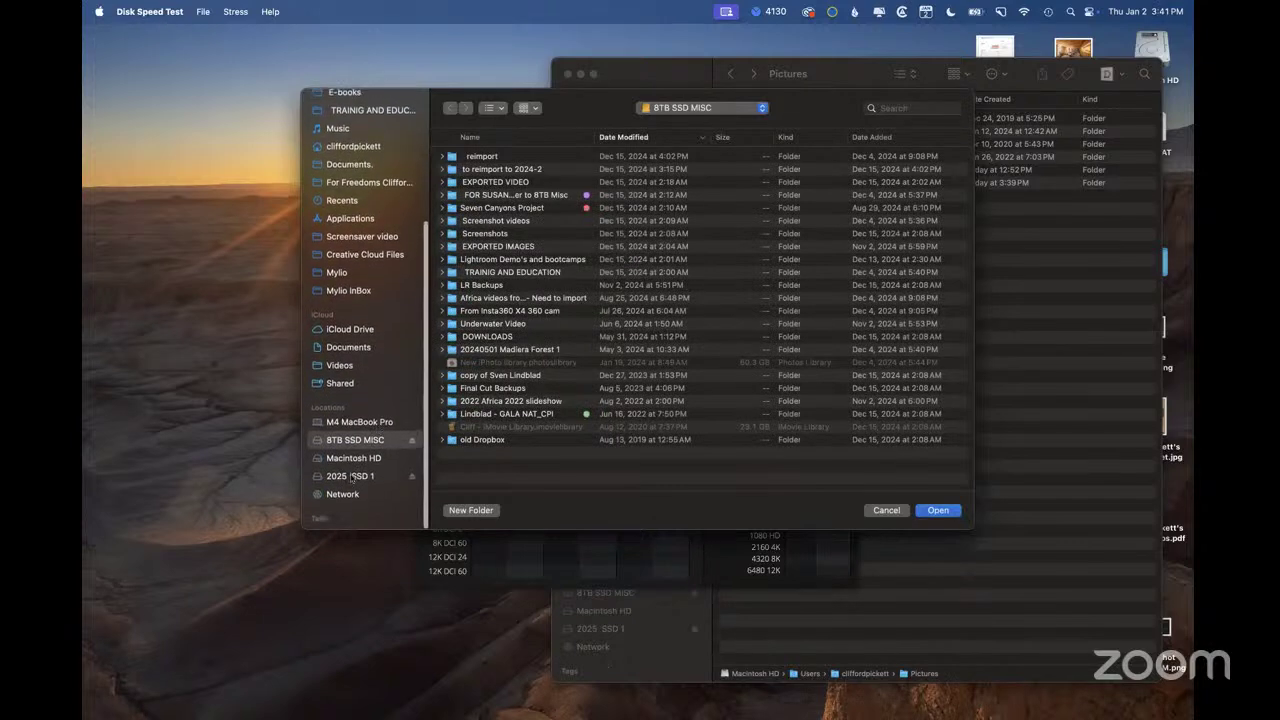
pyautogui.click(350, 476)
pyautogui.press('Return')
pyautogui.click(637, 277)
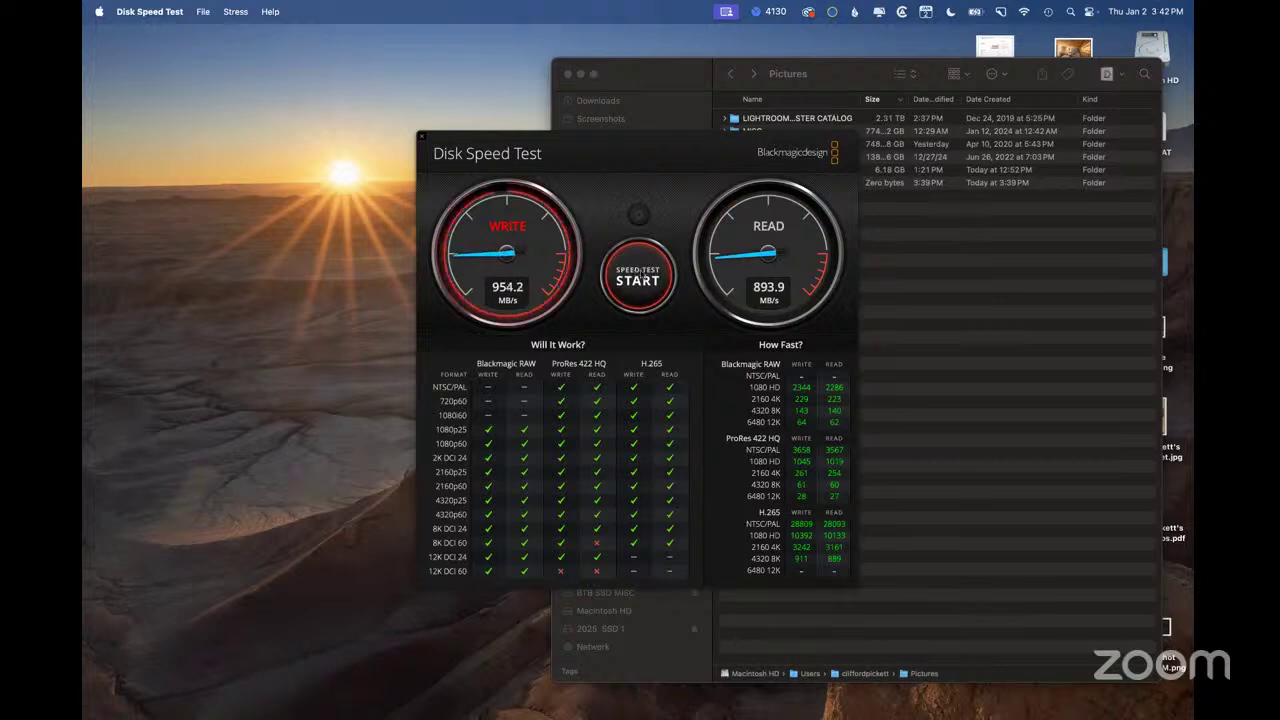
pyautogui.click(641, 268)
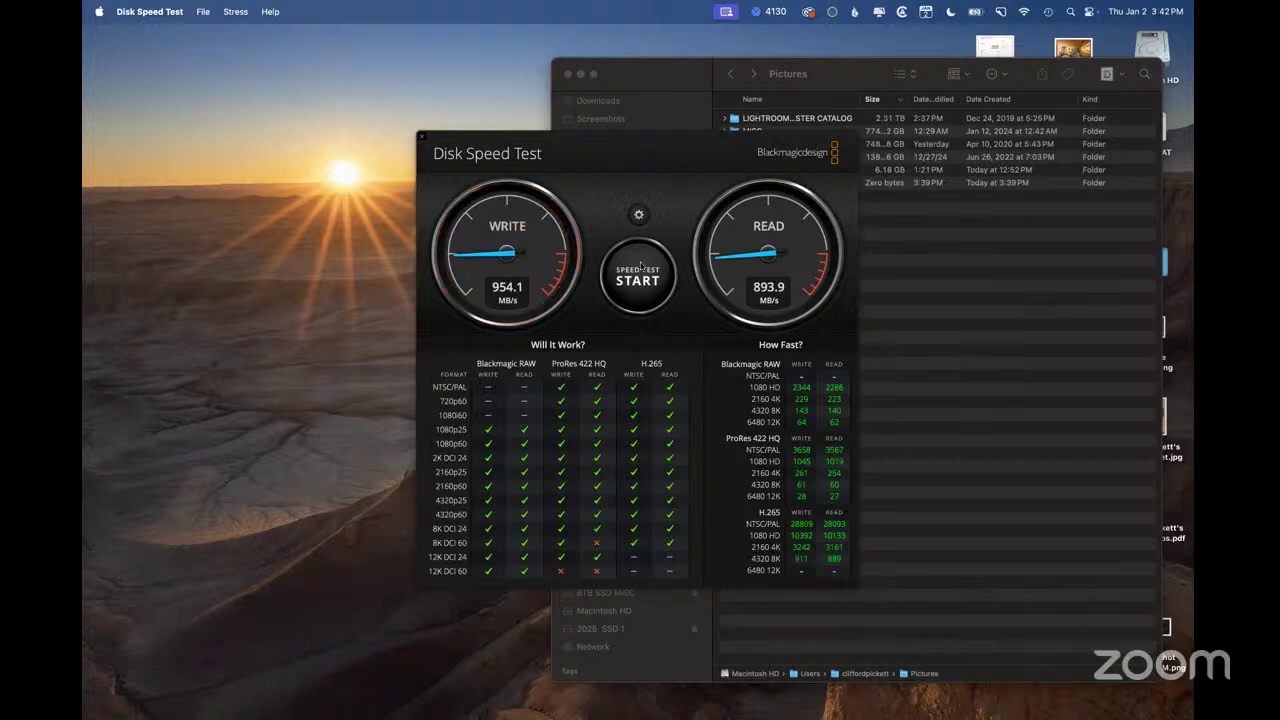
# Target the Pictures folder, measure its write and read speeds, stop the test, and switch to the Finder window
pyautogui.click(641, 214)
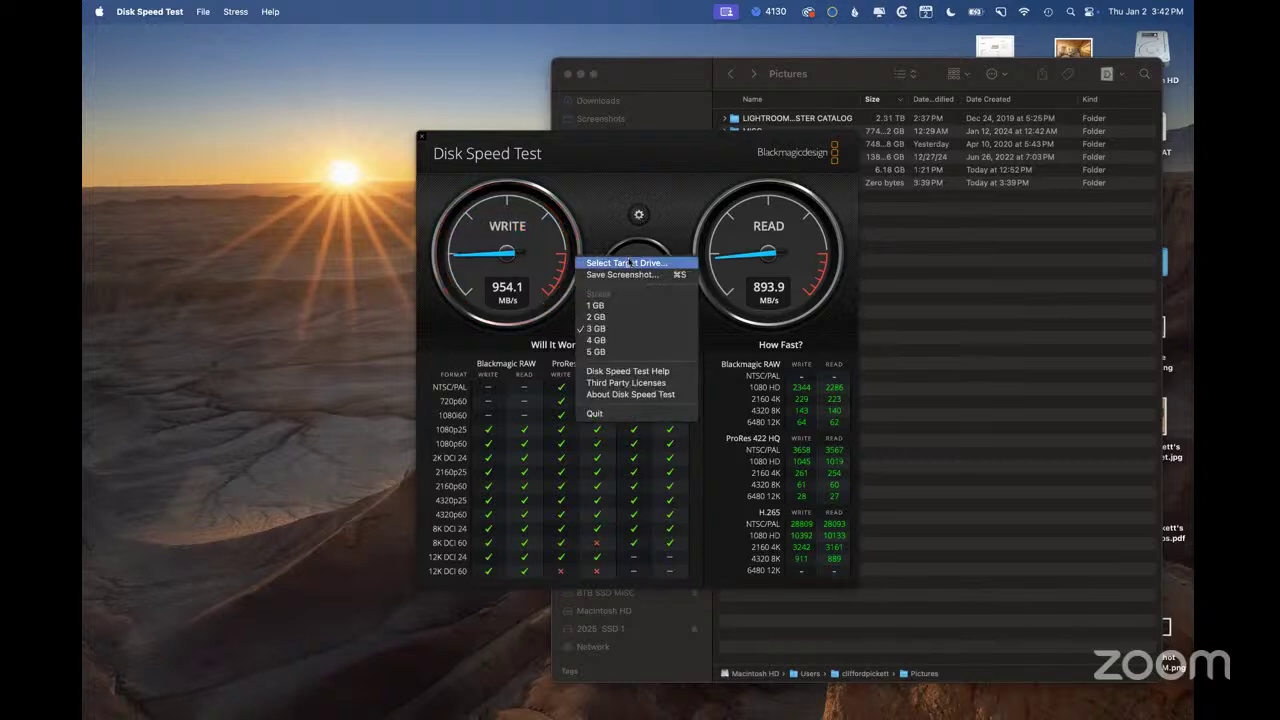
pyautogui.click(628, 262)
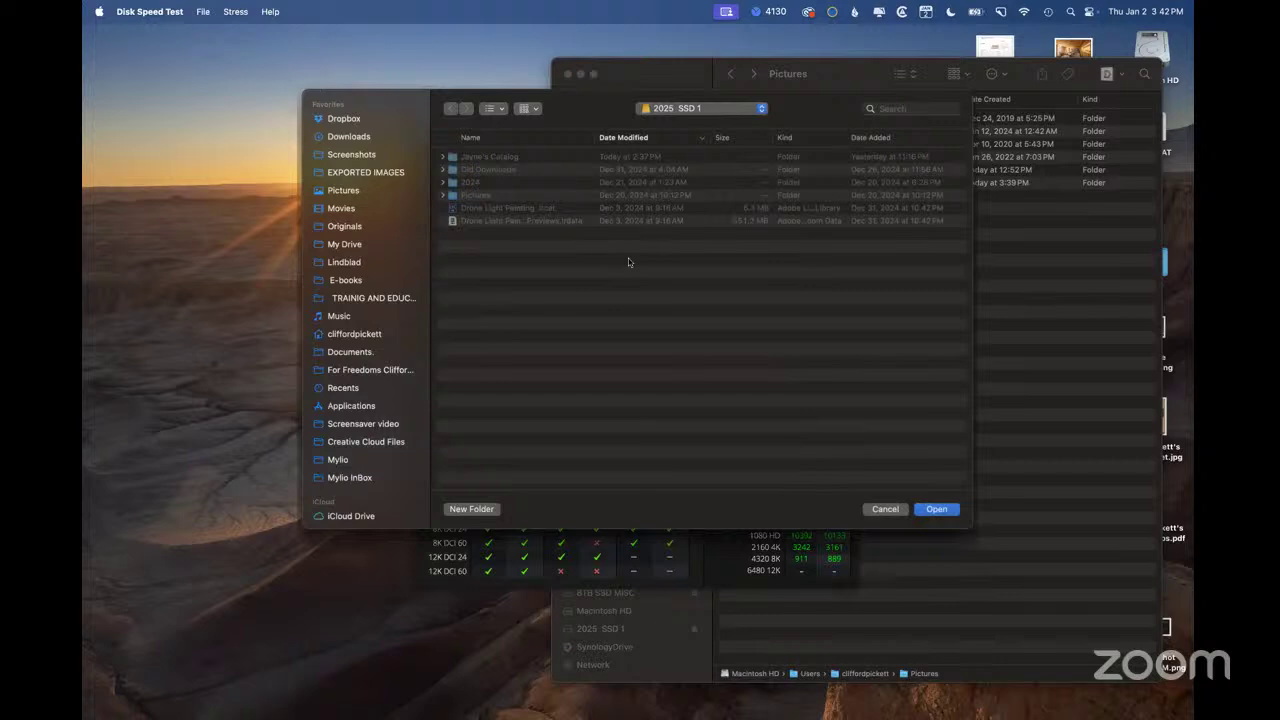
pyautogui.click(349, 193)
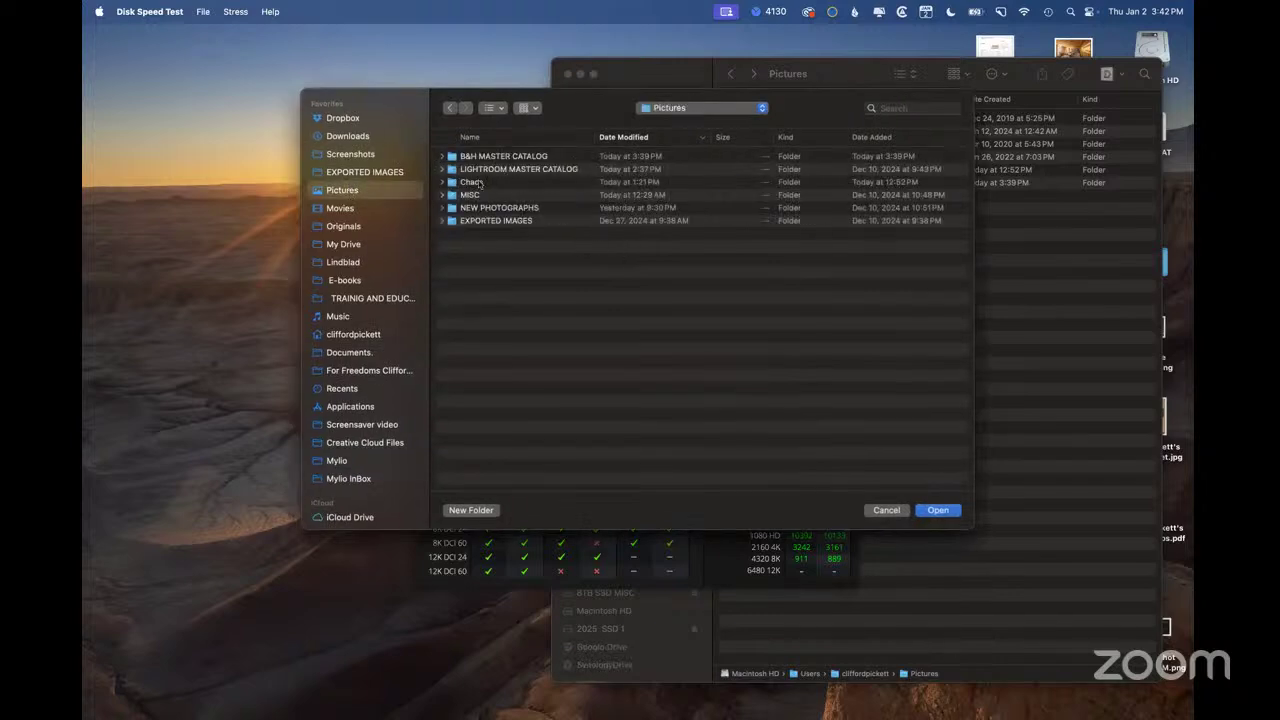
pyautogui.click(938, 510)
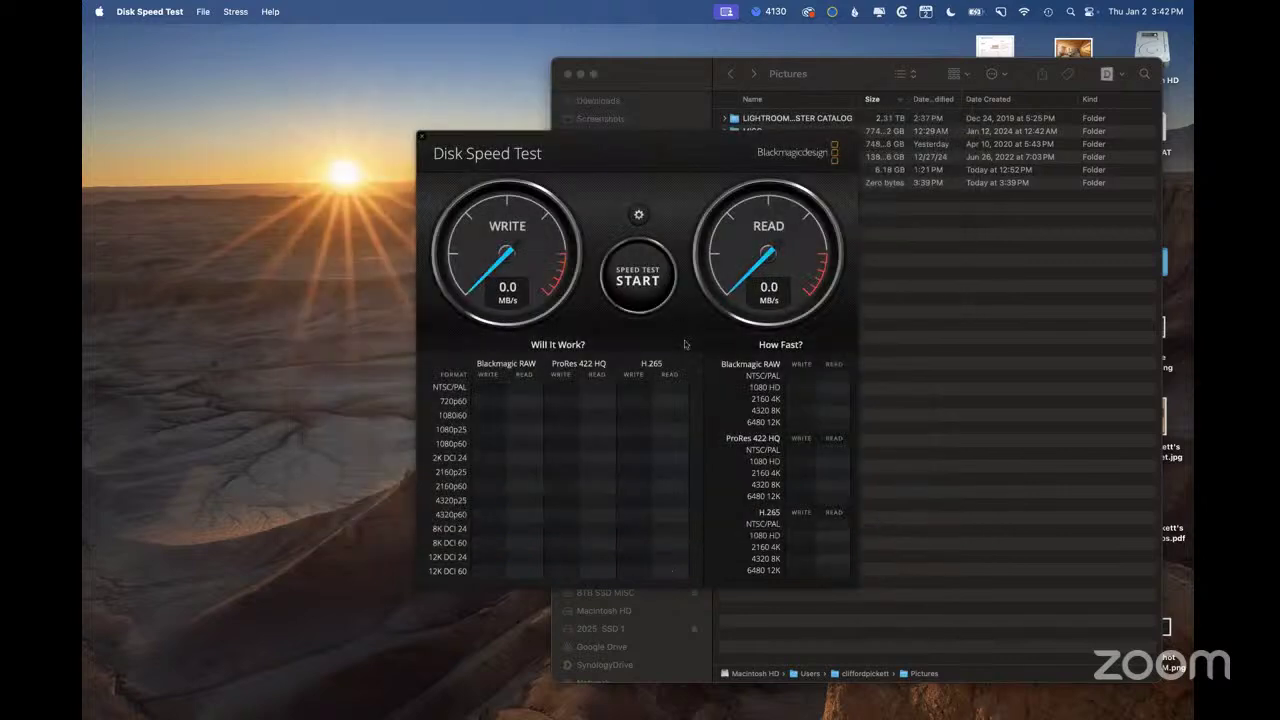
pyautogui.click(636, 281)
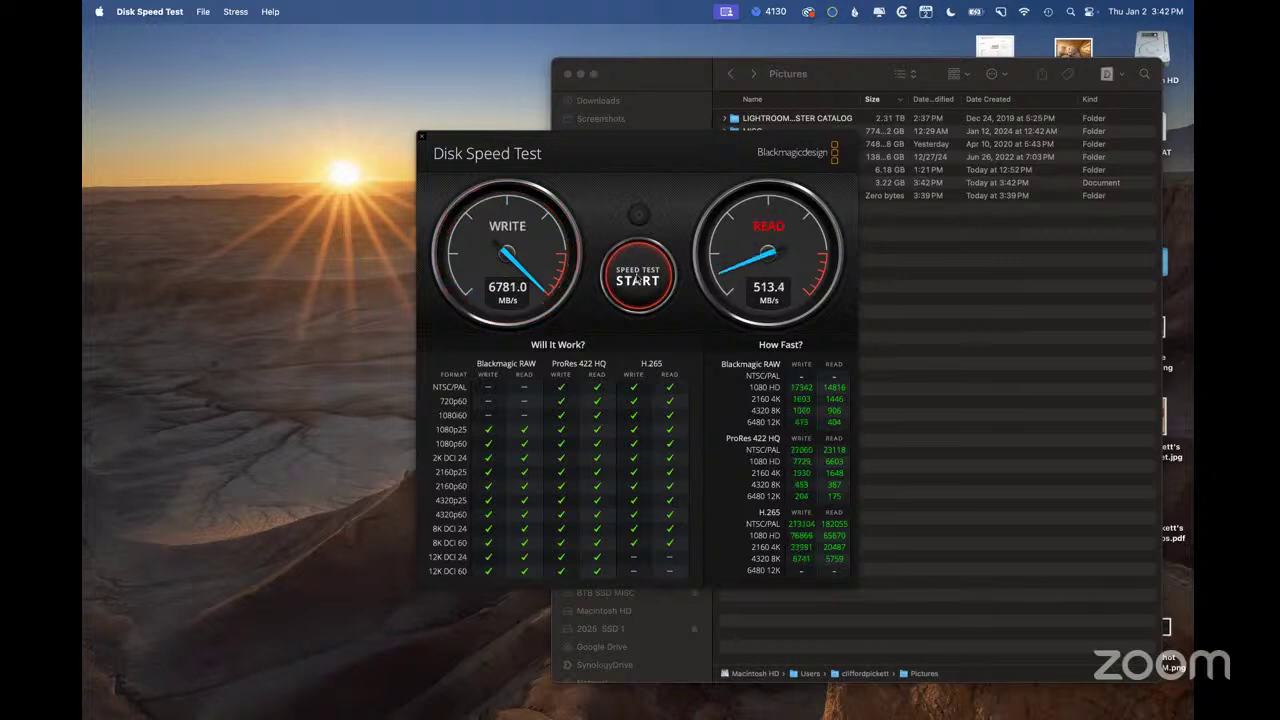
pyautogui.click(645, 280)
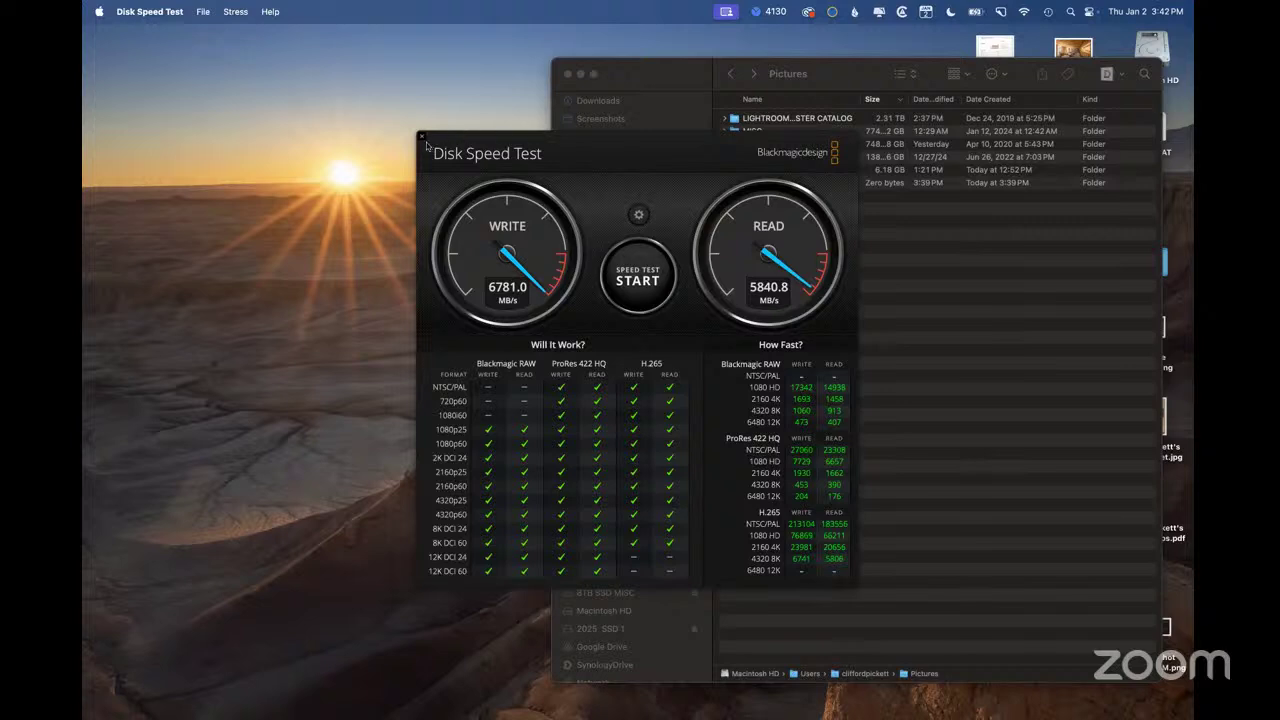
pyautogui.click(1019, 308)
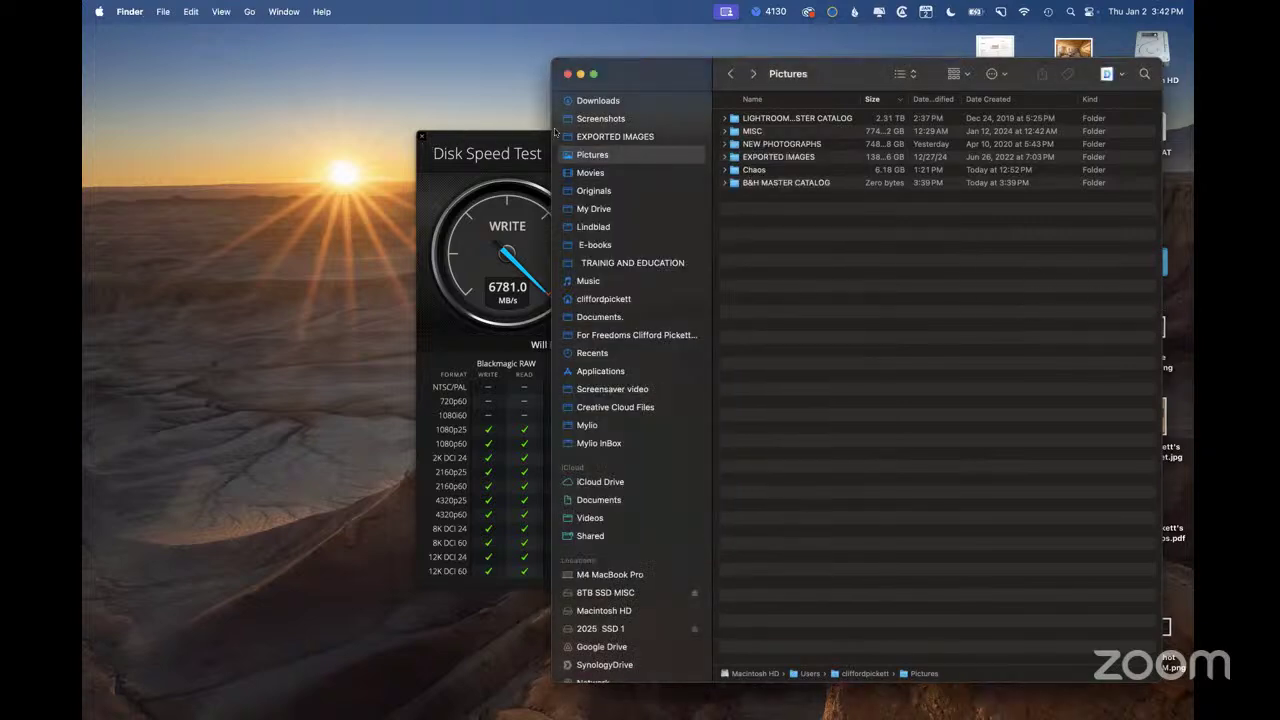
# Move the Disk Speed Test window clear of the Finder window's file list and switch to Lightroom Classic
pyautogui.moveTo(434, 150); pyautogui.dragTo(254, 154)
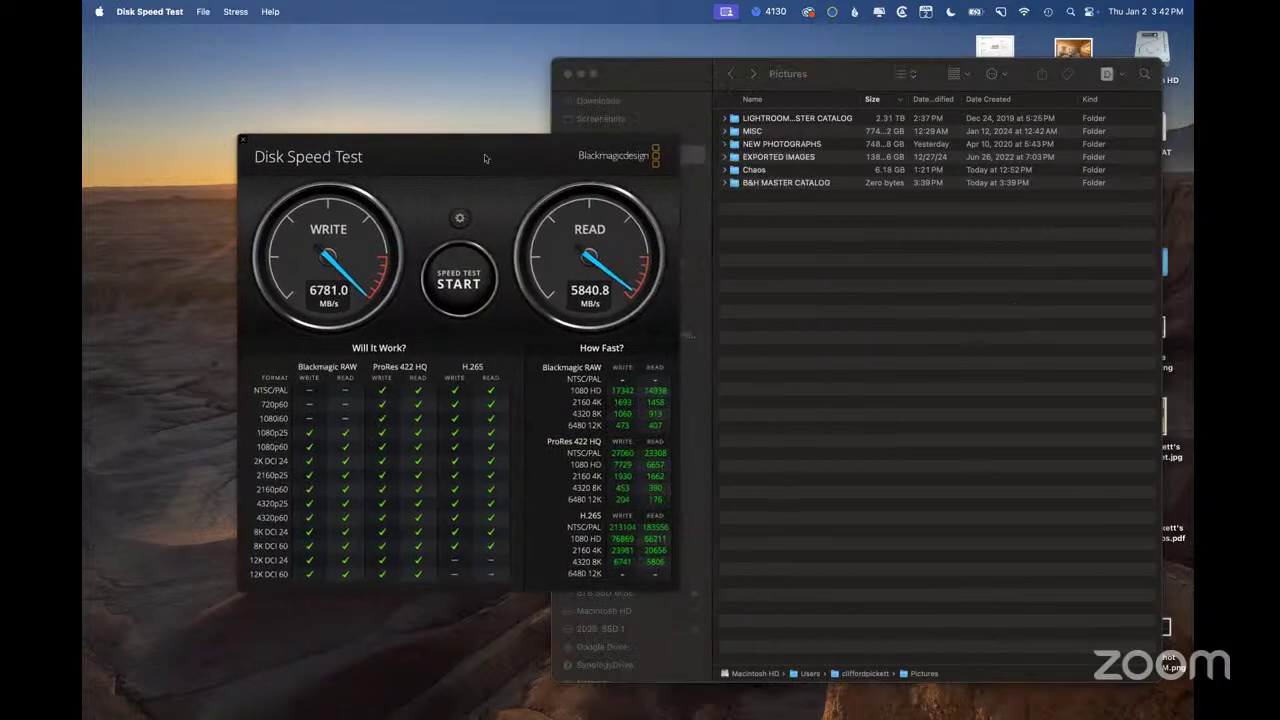
pyautogui.moveTo(484, 158); pyautogui.dragTo(416, 496)
pyautogui.click(882, 318)
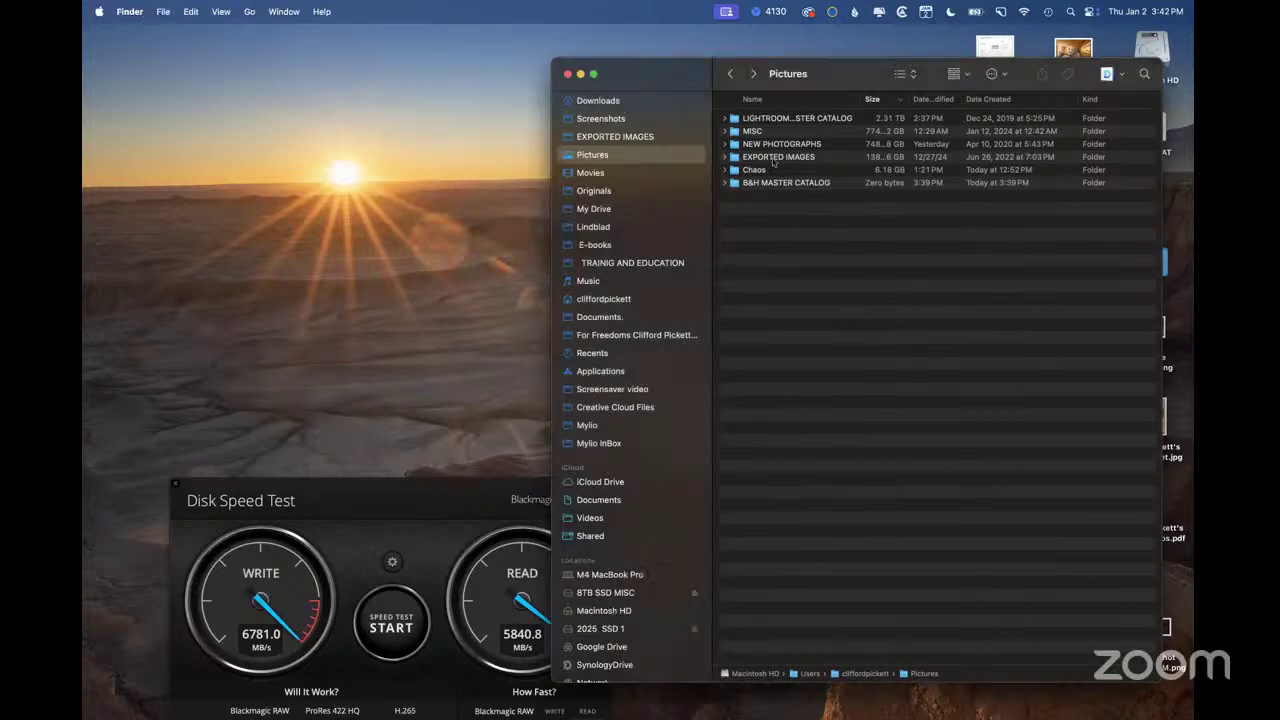
pyautogui.moveTo(620, 706)
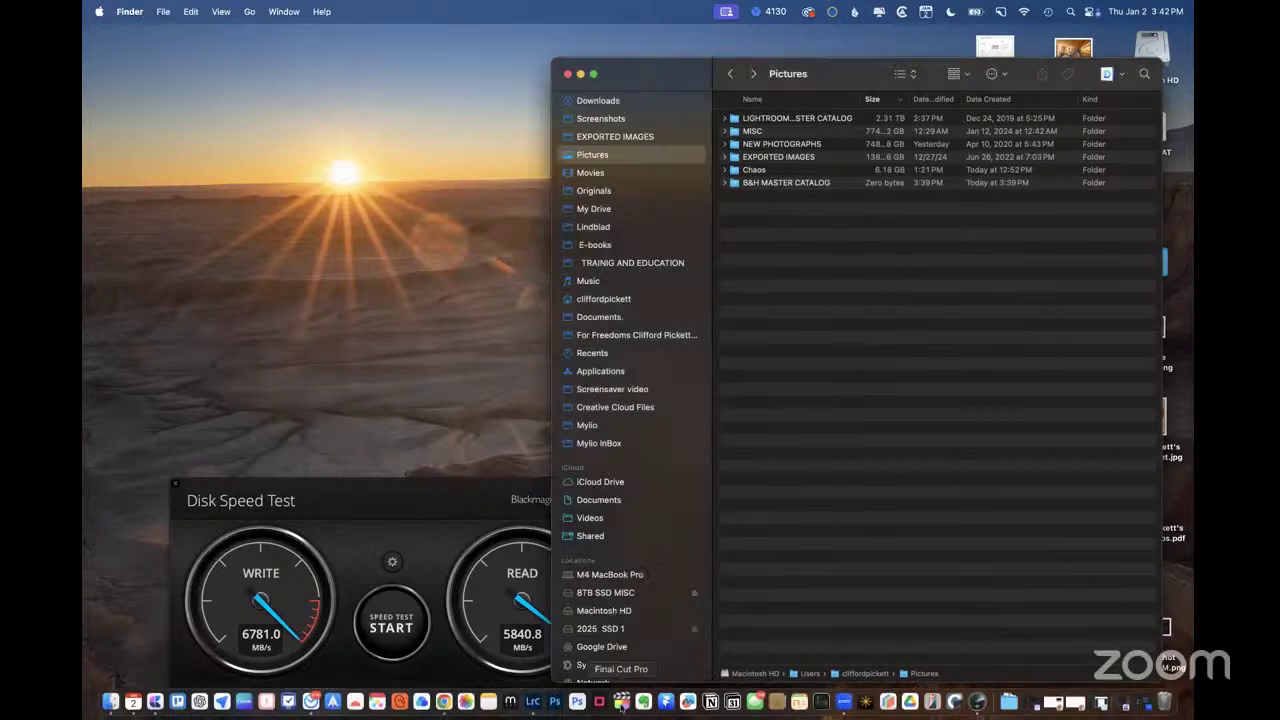
pyautogui.click(533, 703)
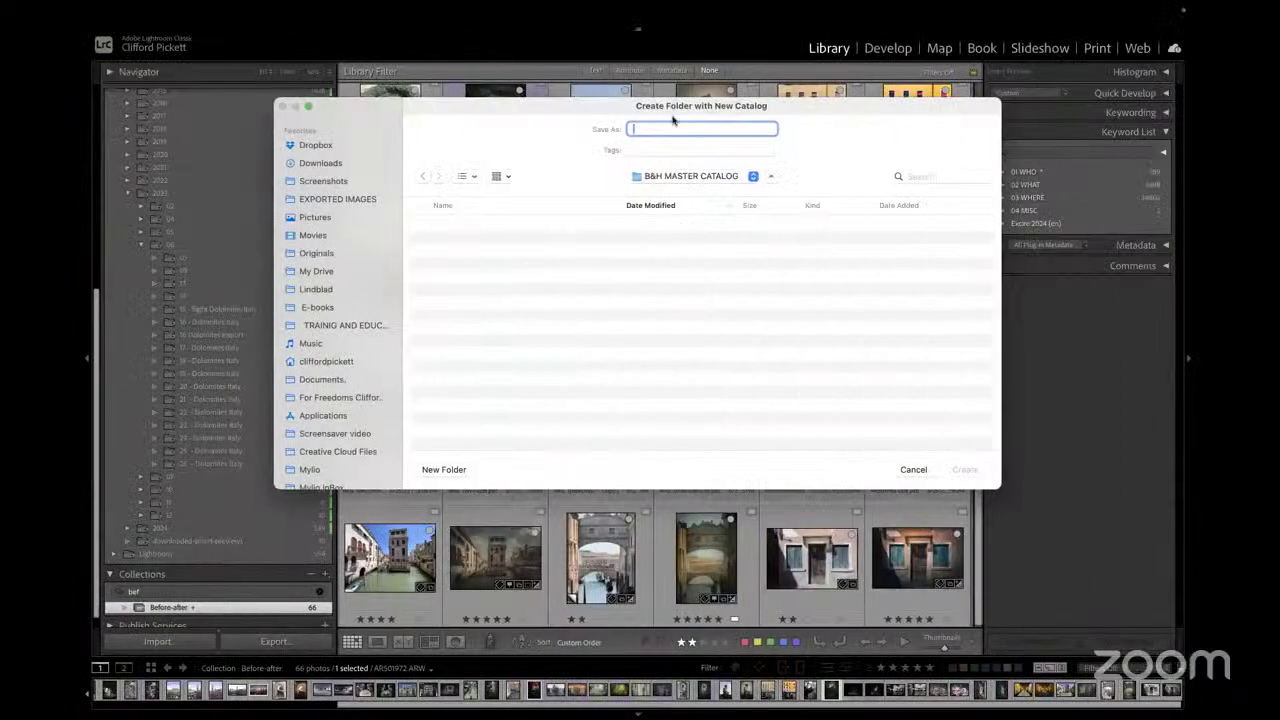
# Create the new catalog as B&H Master Catalog, skipping the old catalog's backup with integrity testing and optimization turned off
pyautogui.write('B&H M')
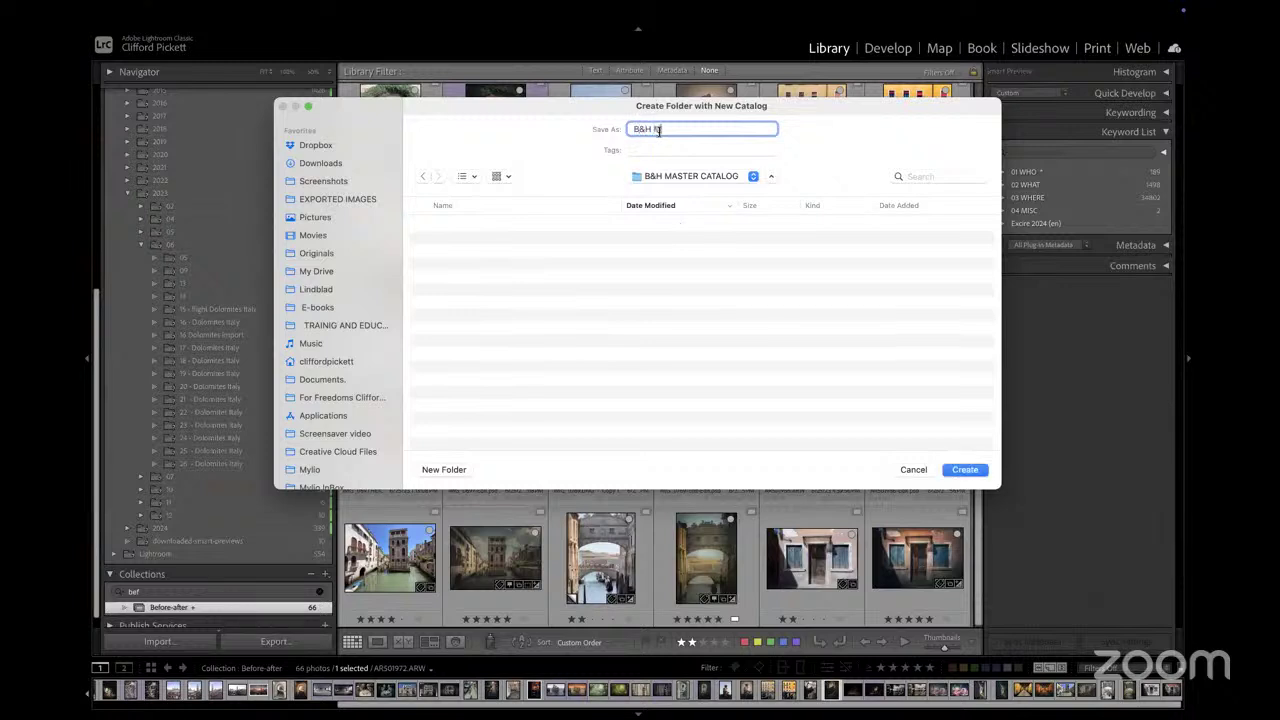
pyautogui.write('aster Catalog')
pyautogui.click(963, 471)
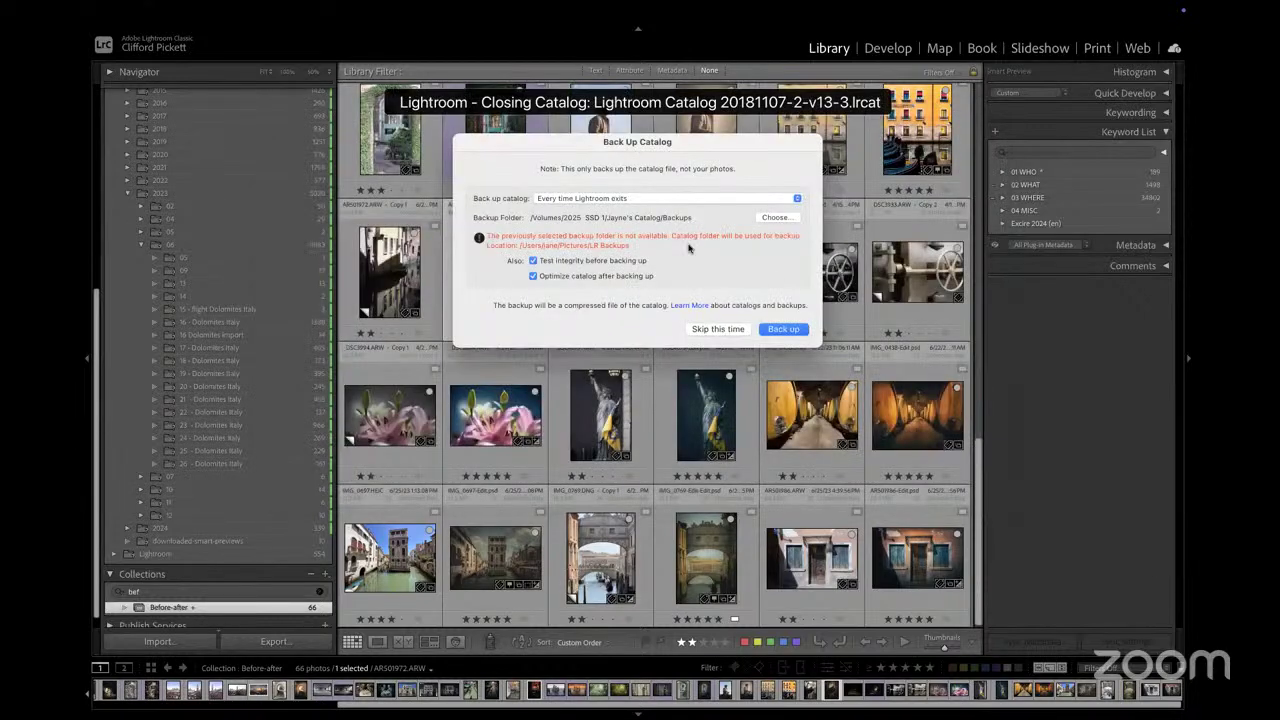
pyautogui.click(533, 260)
pyautogui.click(533, 276)
pyautogui.click(716, 329)
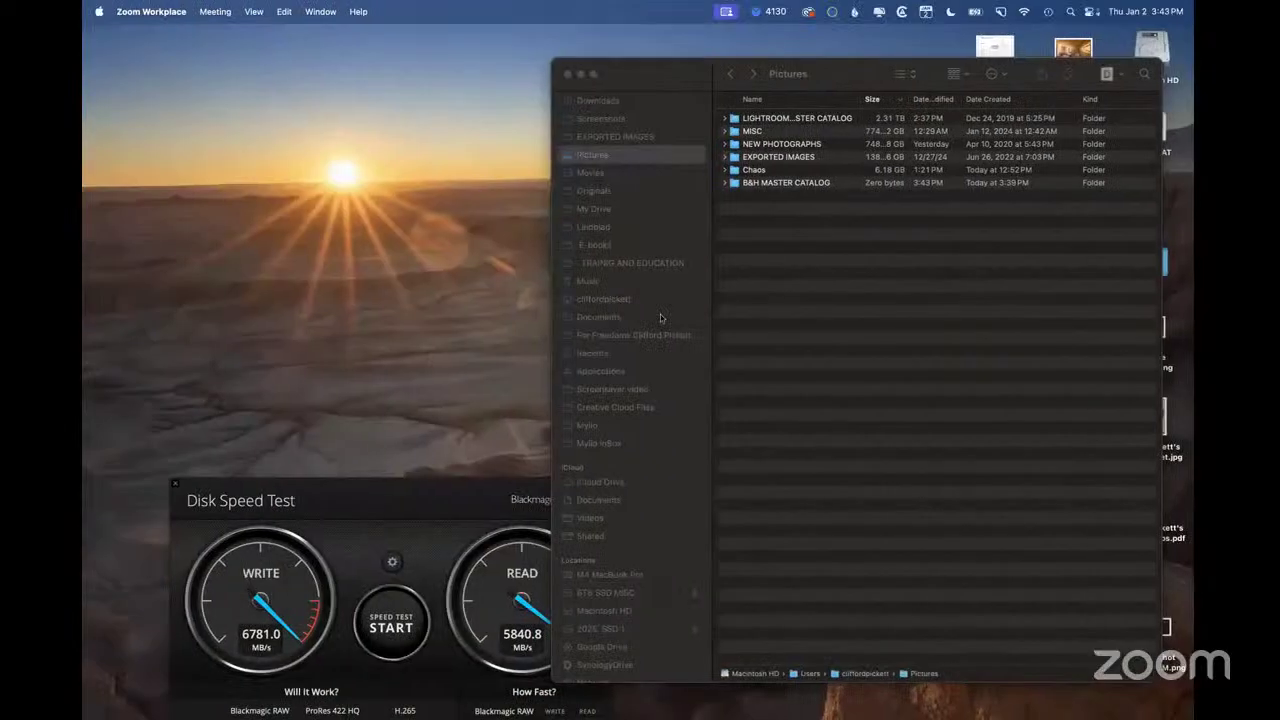
# Close the Disk Speed Test window and return to the new, empty catalog in Lightroom Classic
pyautogui.click(175, 488)
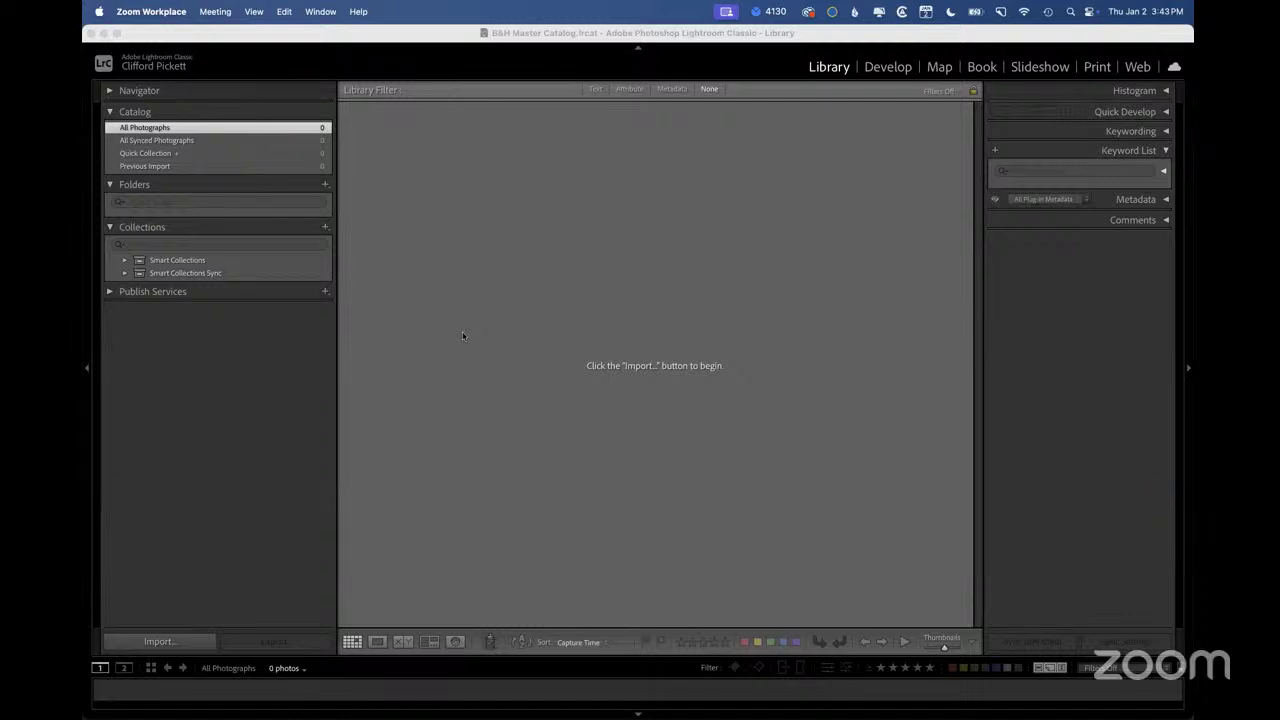
pyautogui.click(1174, 68)
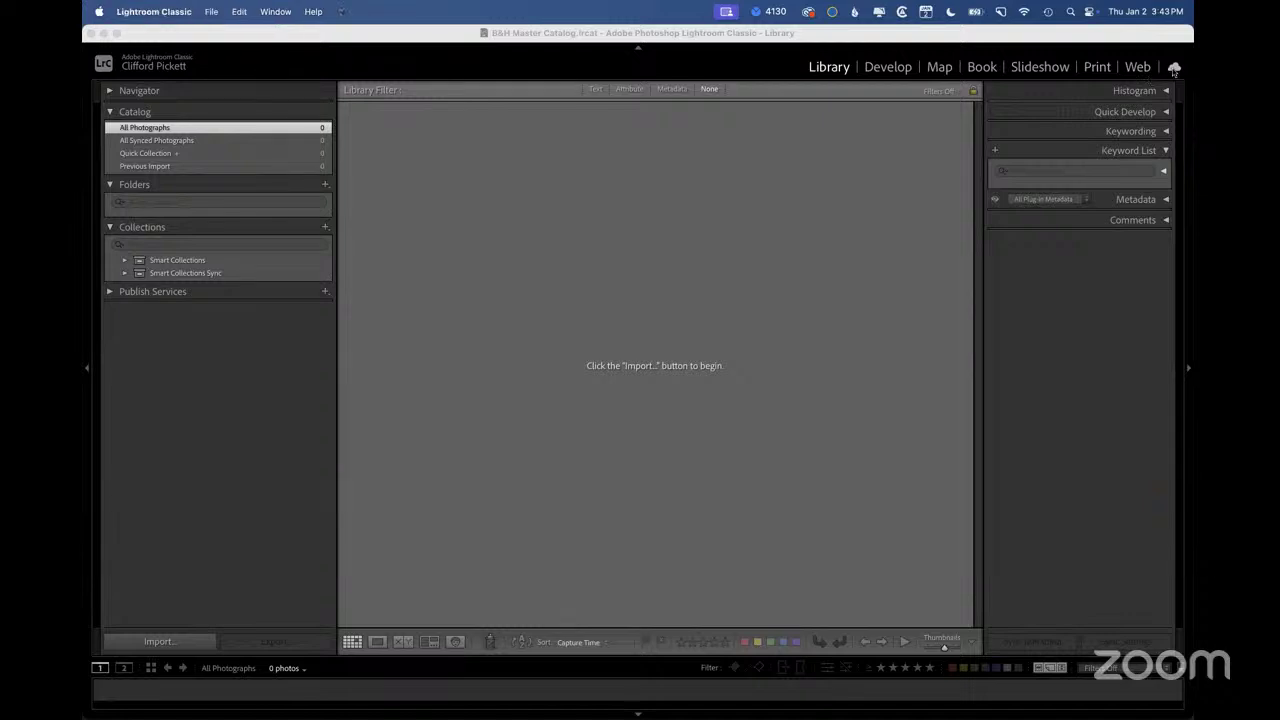
pyautogui.click(1033, 328)
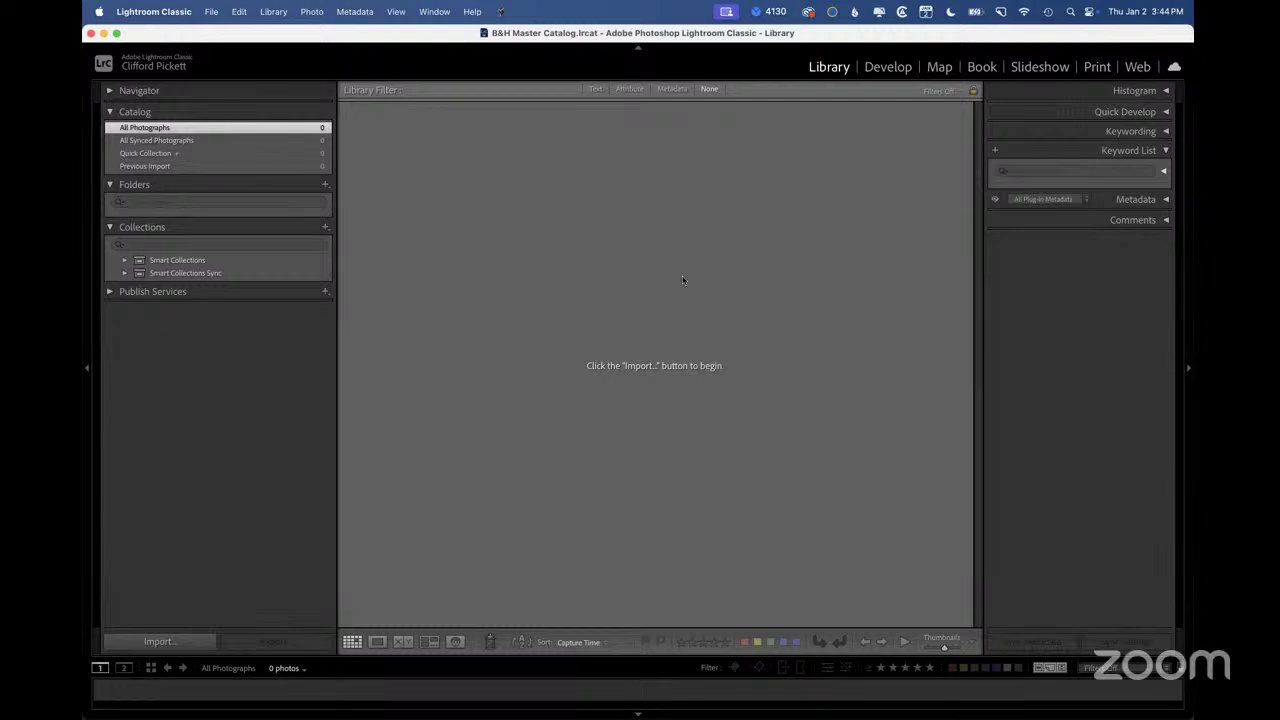
# Look over the photo import window, cancel it, and expand the Keywording section
pyautogui.click(166, 641)
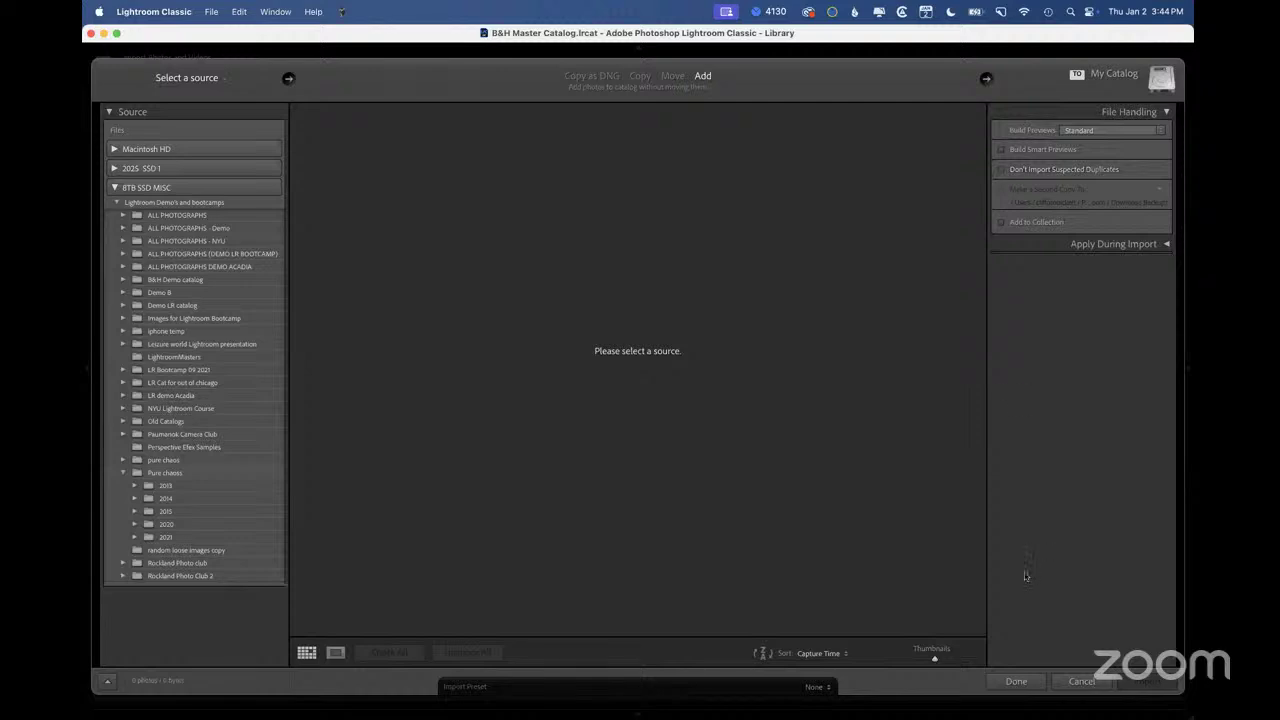
pyautogui.click(1082, 681)
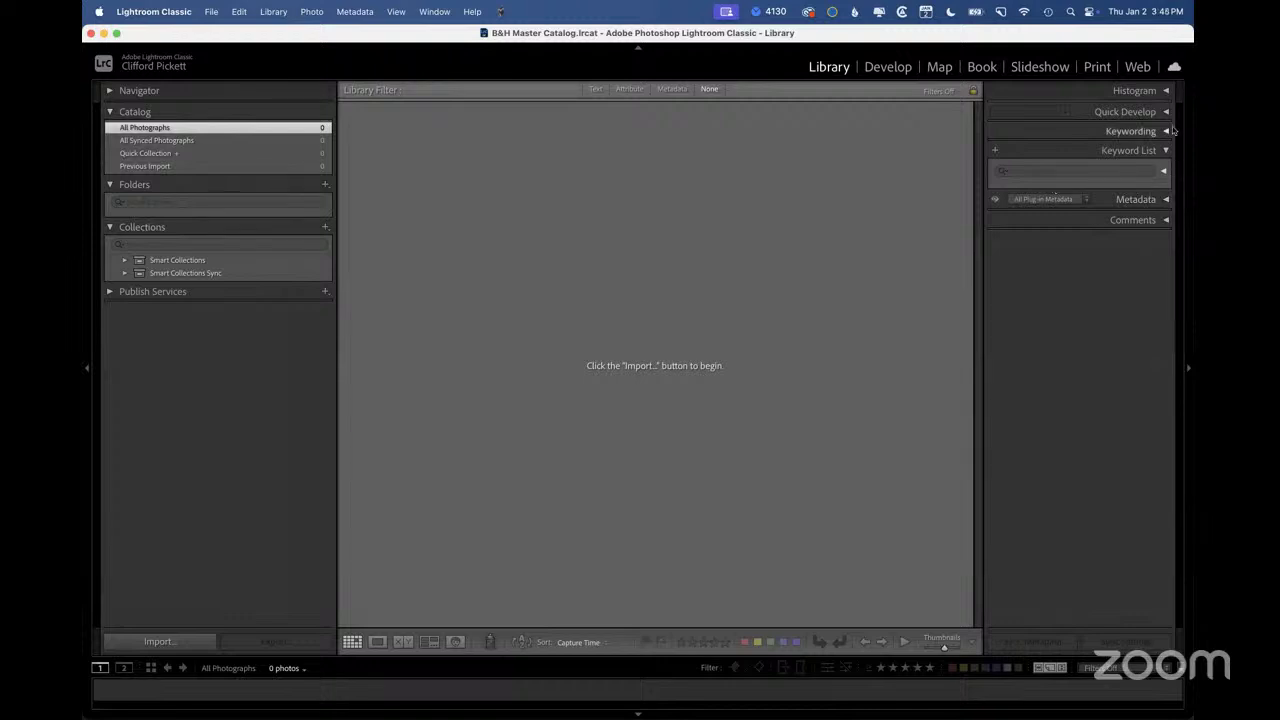
pyautogui.click(1166, 131)
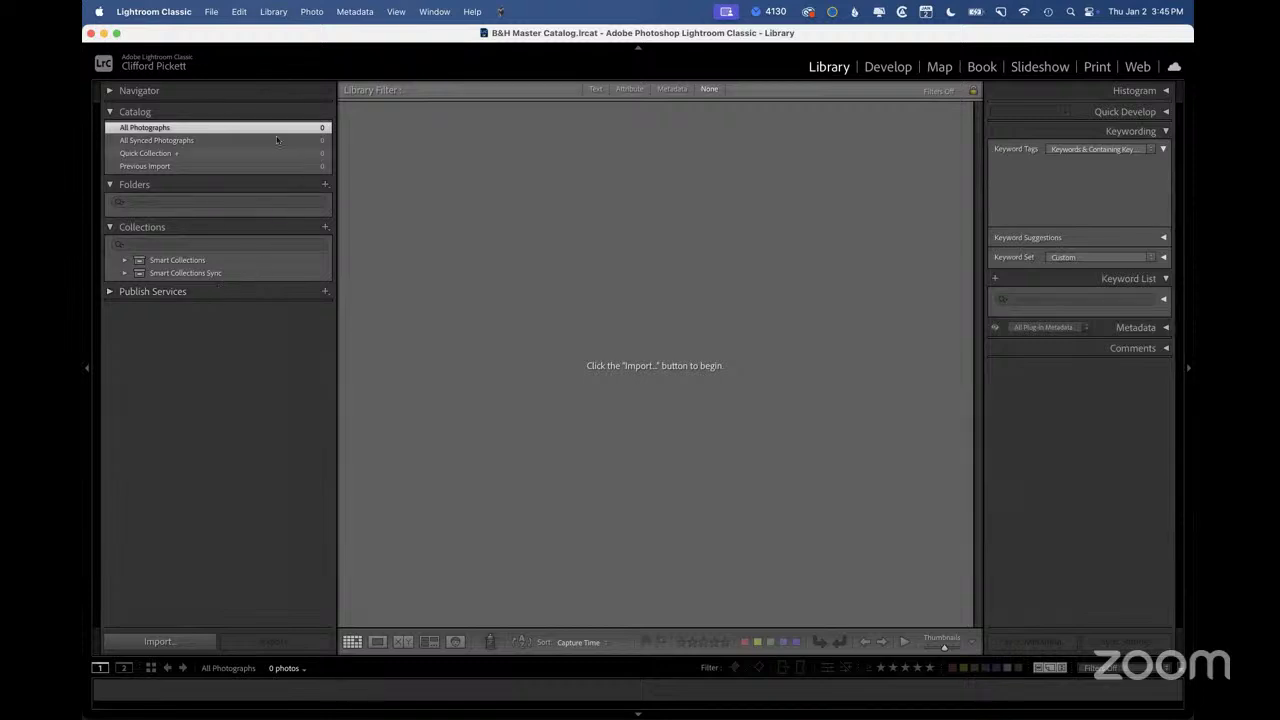
# Start an import from another catalog, select B&H Master Catalog.lrcat in its folder, and cancel the file selection
pyautogui.click(213, 12)
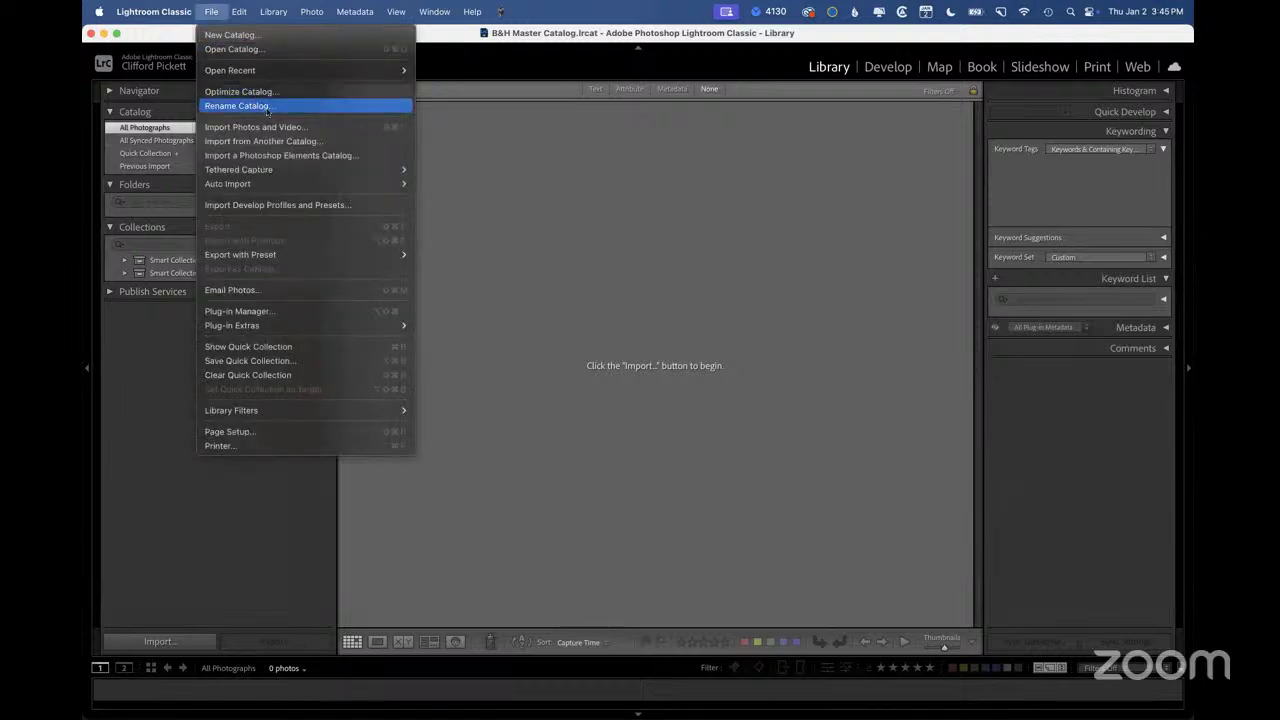
pyautogui.click(307, 146)
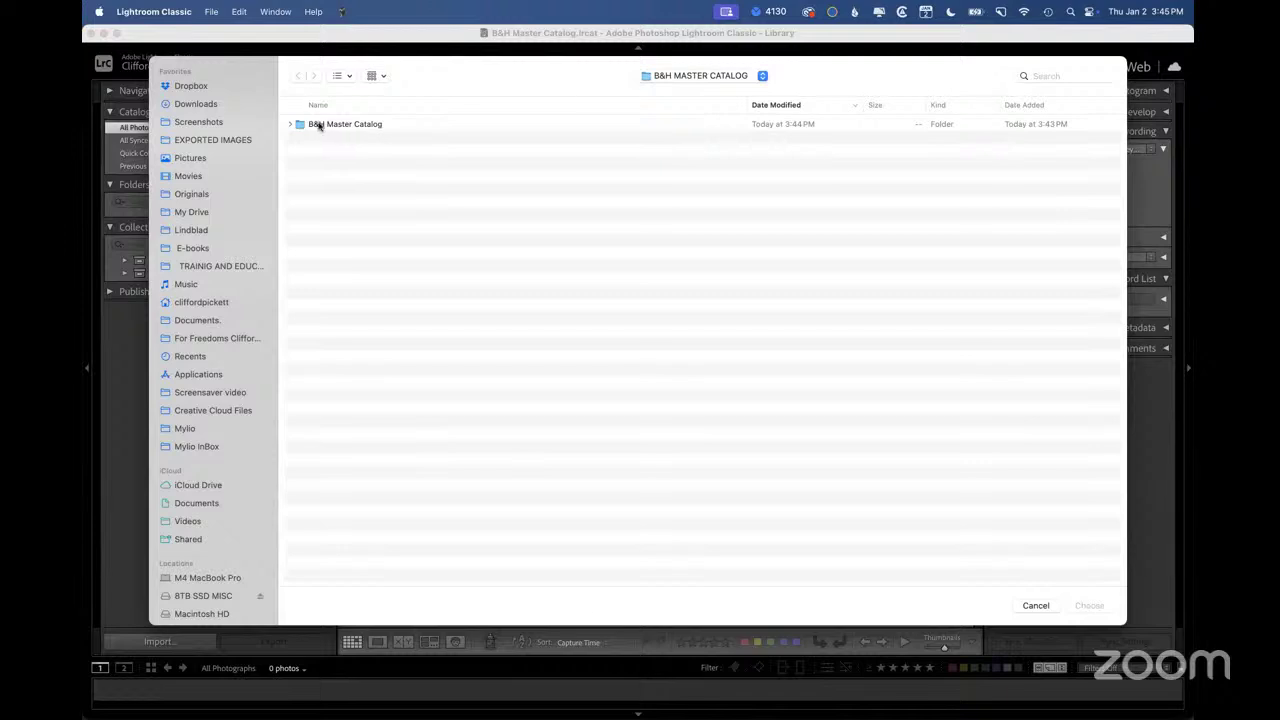
pyautogui.doubleClick(335, 125)
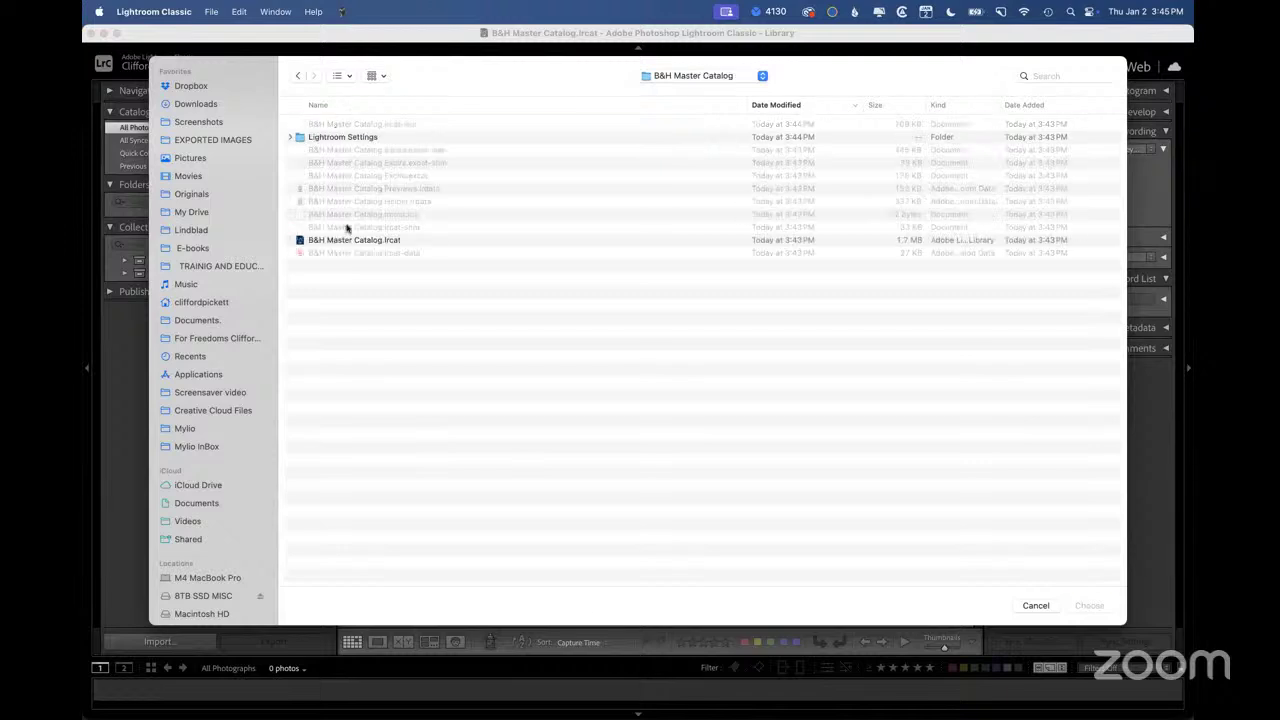
pyautogui.click(350, 241)
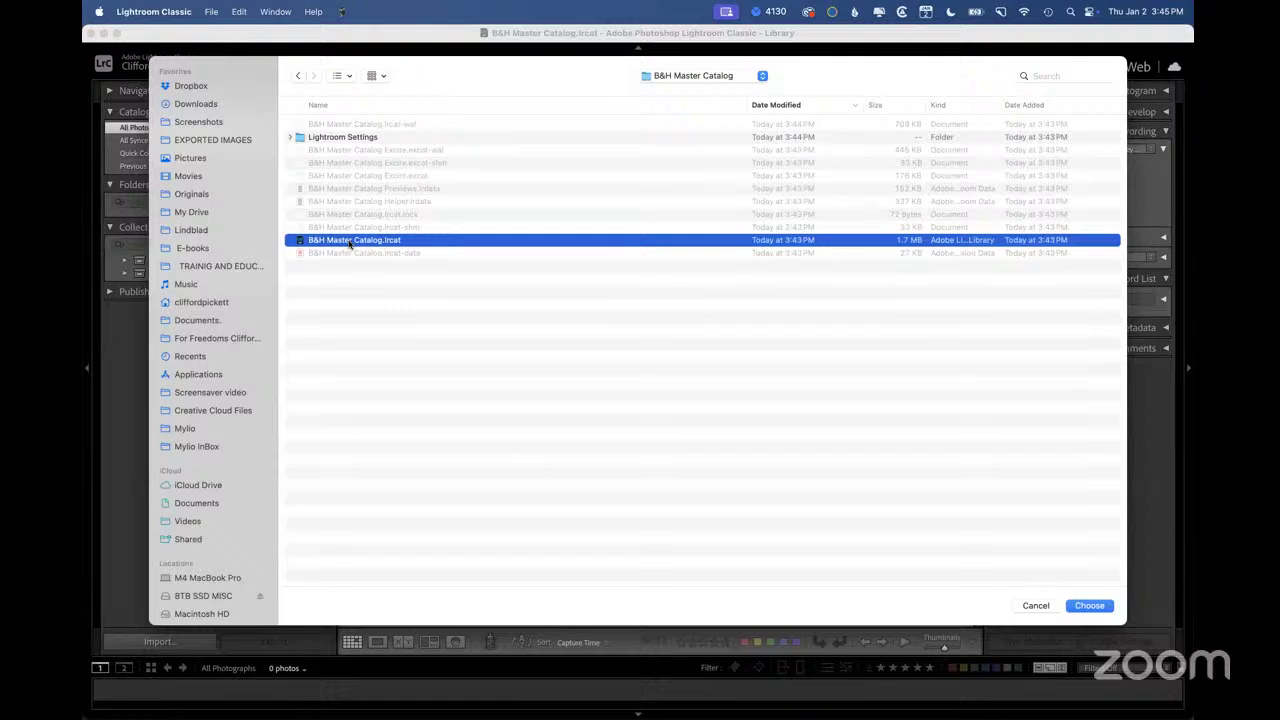
pyautogui.click(1030, 605)
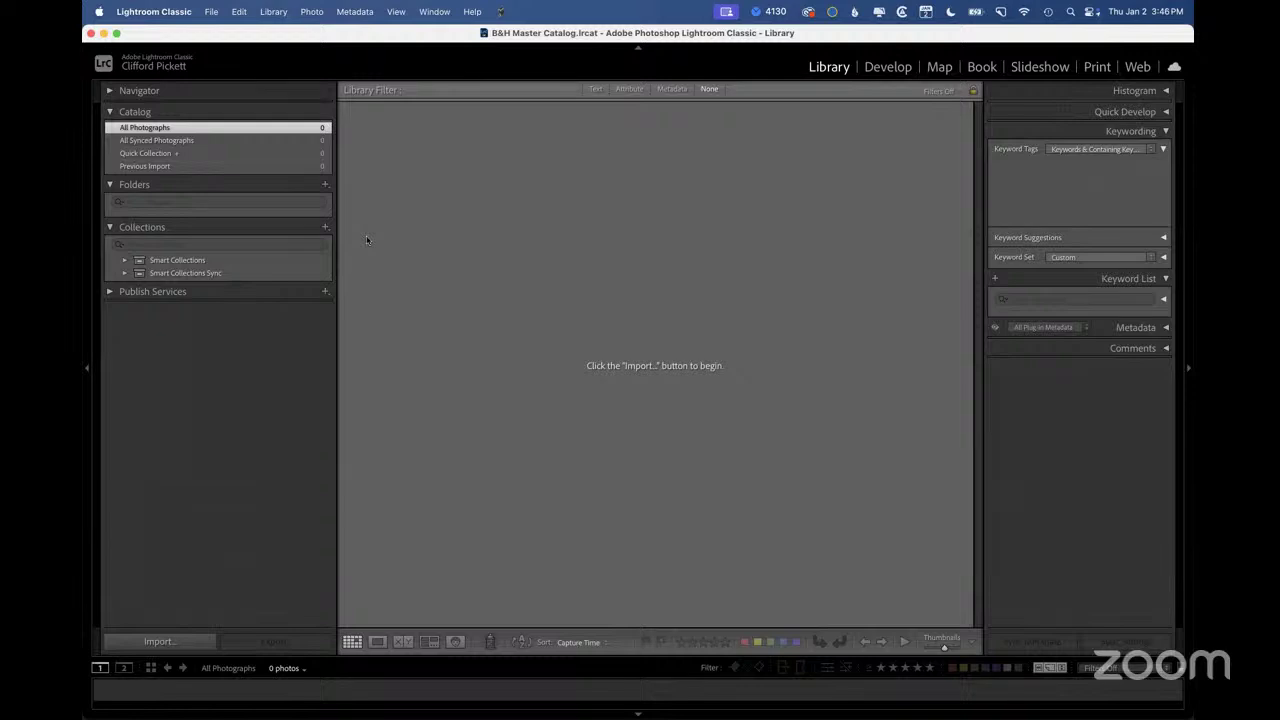
# Switch to Finder and list the files of the B&H Master Catalog folder inside Pictures
pyautogui.press('super+space')
pyautogui.press('Escape')
pyautogui.press('super+alt+space')
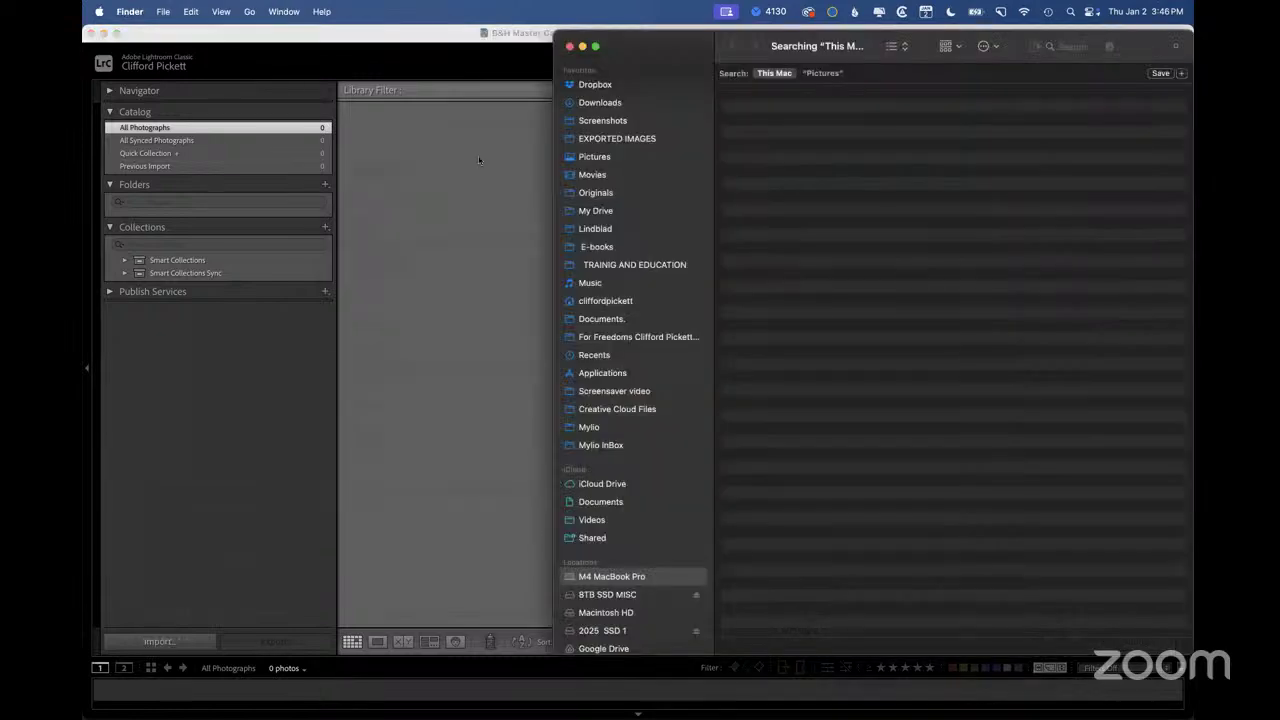
pyautogui.click(595, 157)
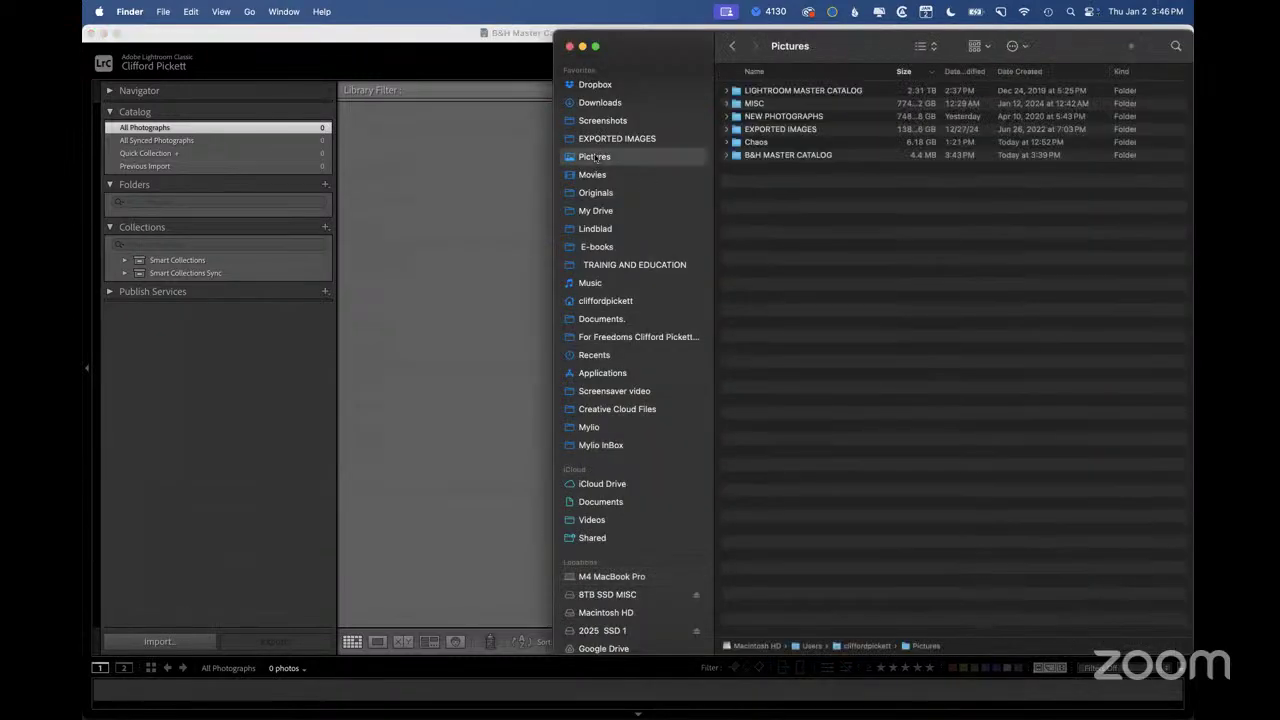
pyautogui.doubleClick(777, 156)
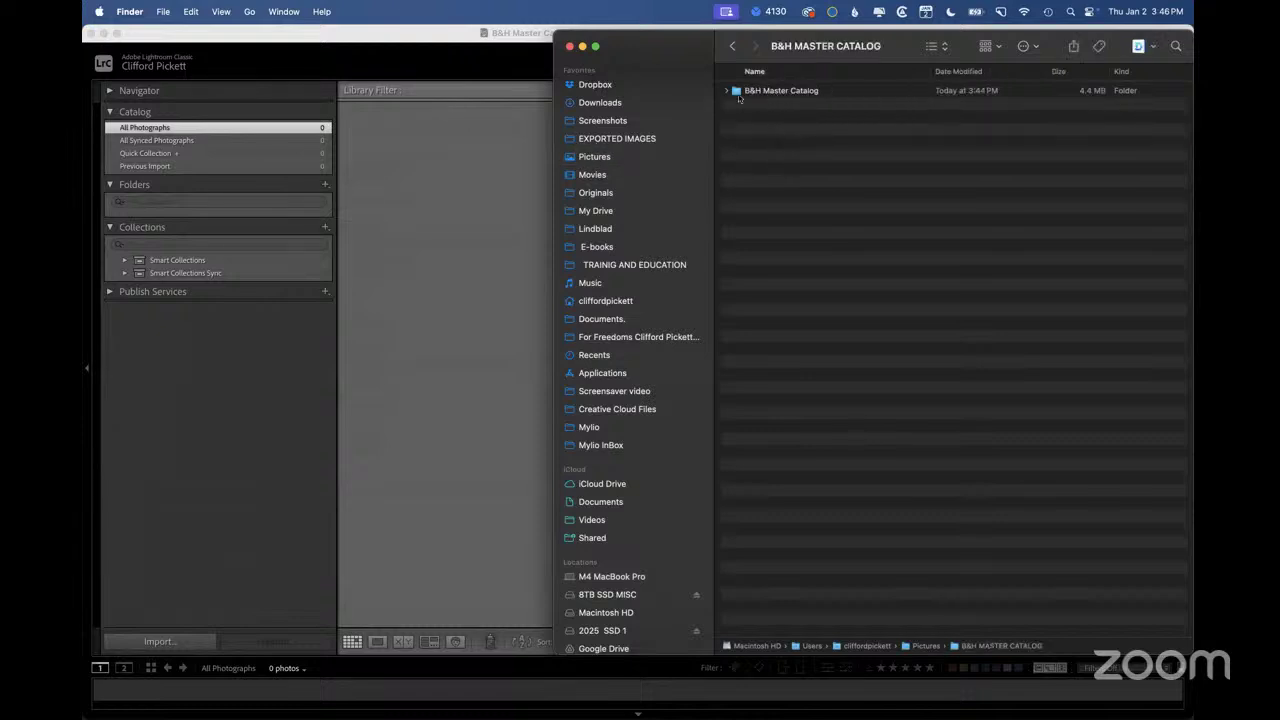
pyautogui.click(727, 91)
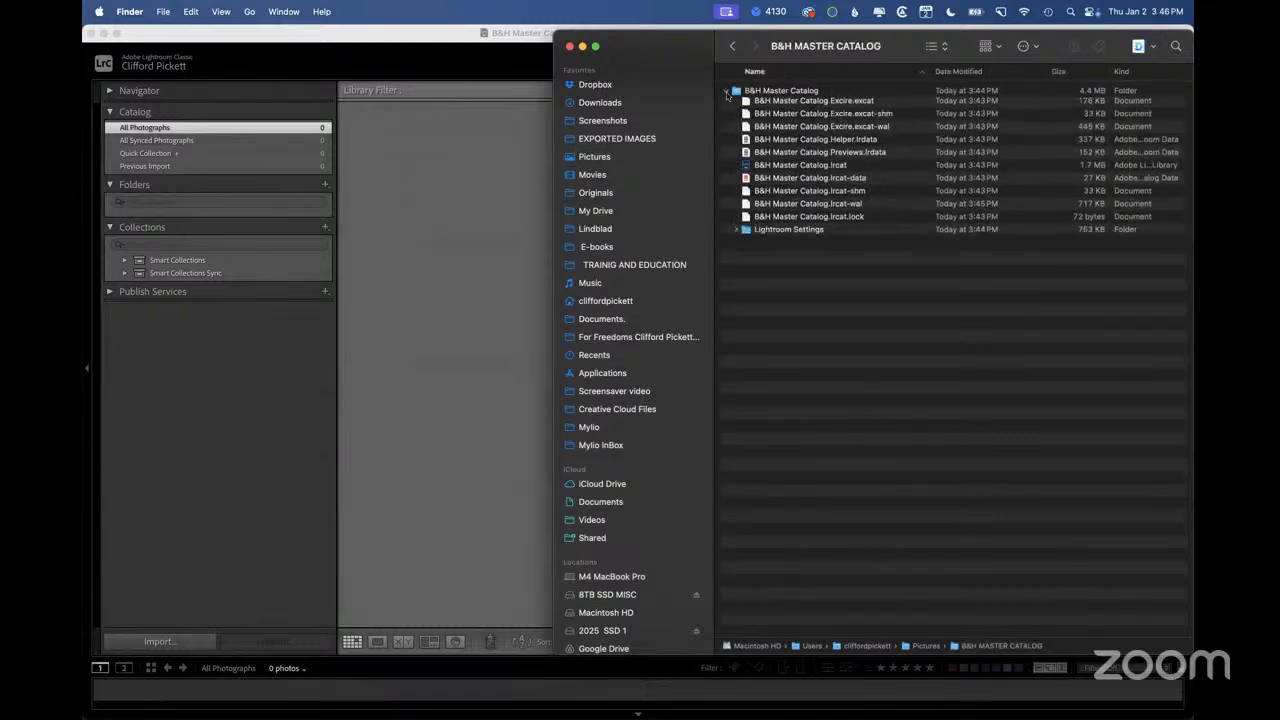
# Enter the tag "Imported into master catalog" for the B&H Master Catalog.lrcat file
pyautogui.click(814, 169)
pyautogui.rightClick(814, 169)
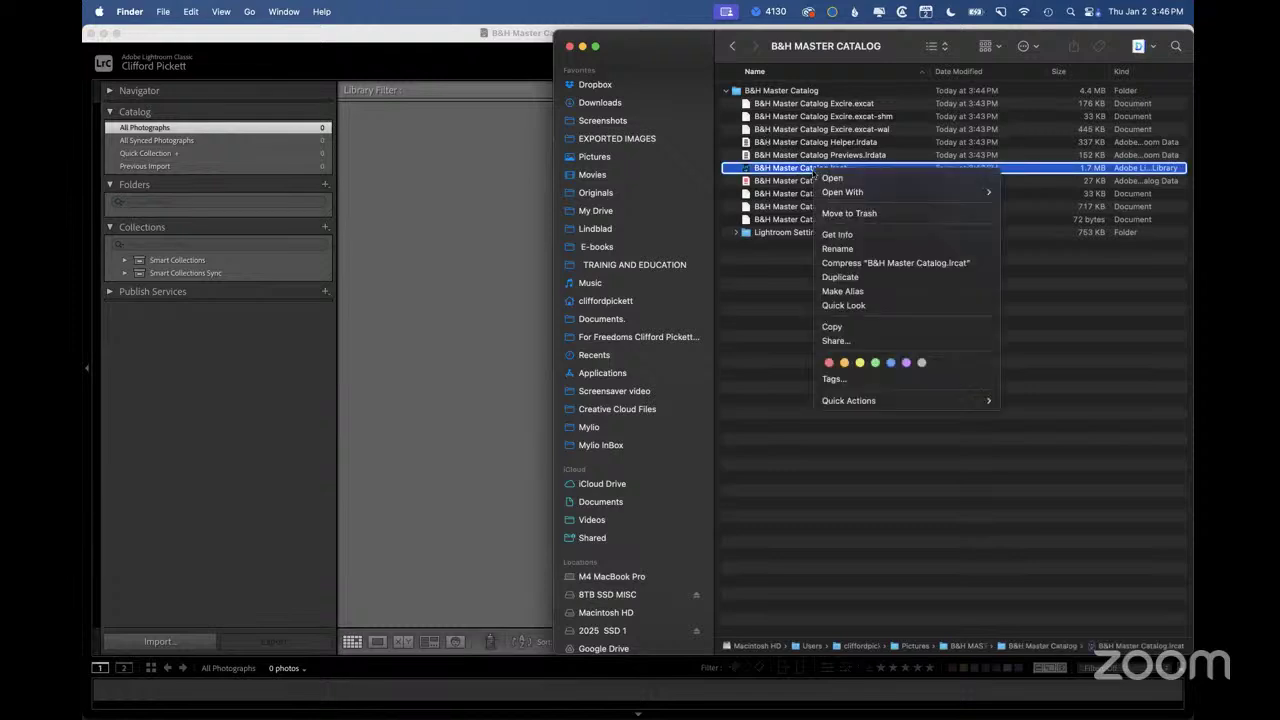
pyautogui.click(842, 380)
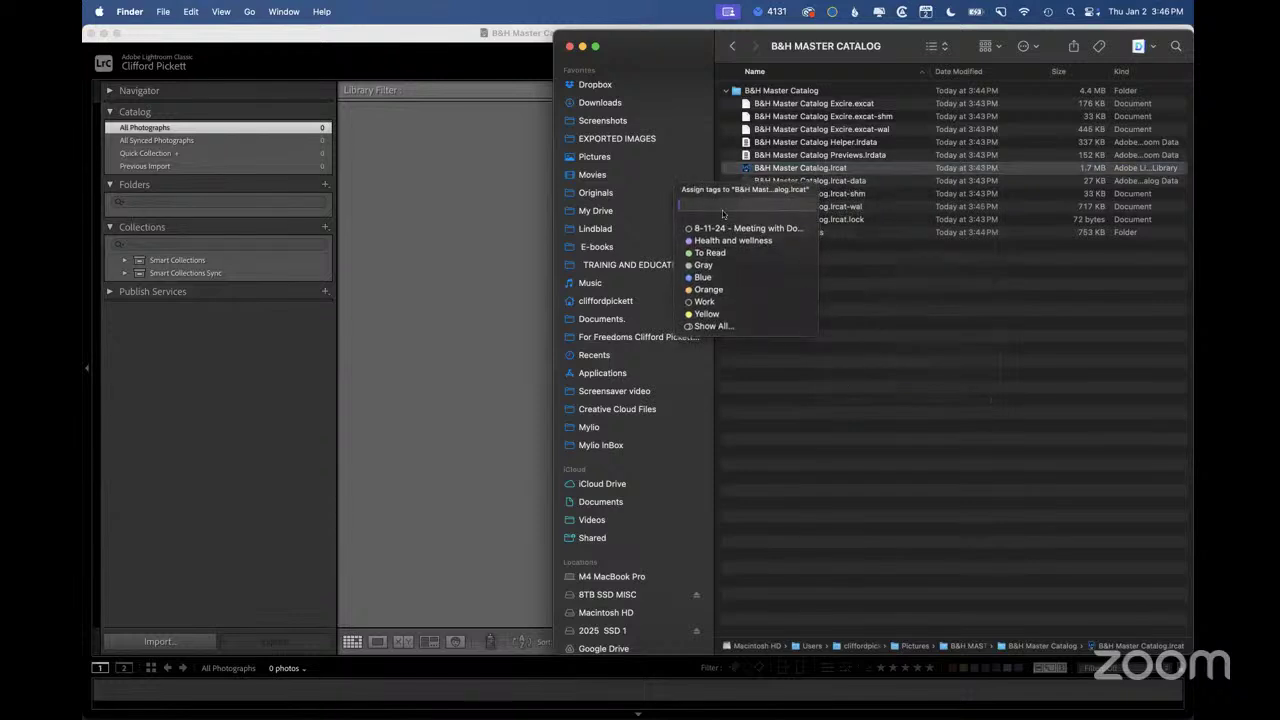
pyautogui.write('important')
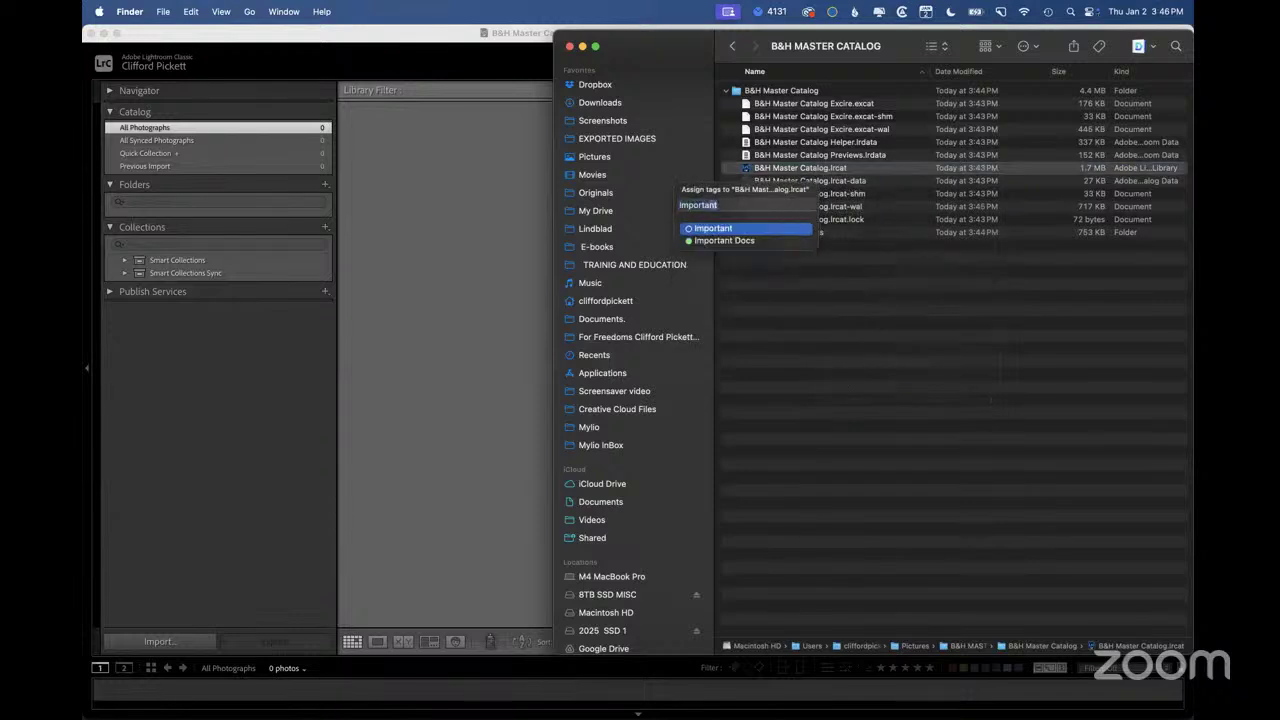
pyautogui.write('ed into ma')
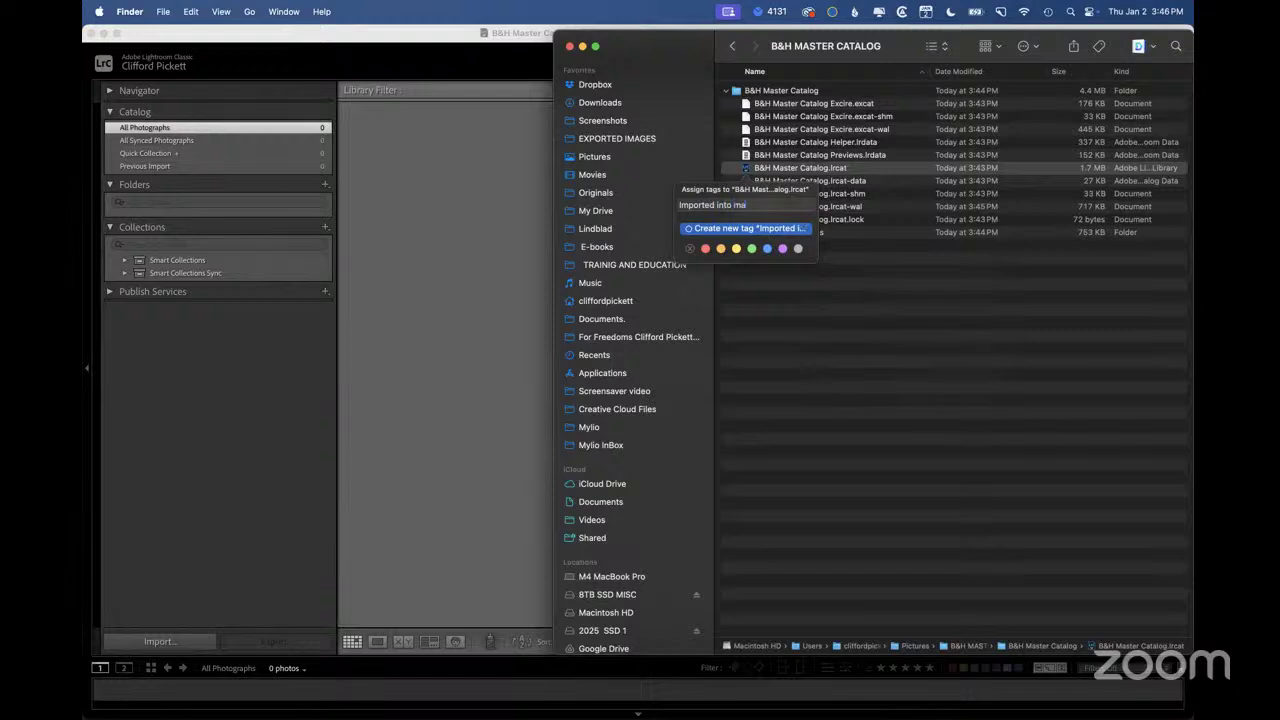
pyautogui.write('ster catalog')
pyautogui.click(790, 302)
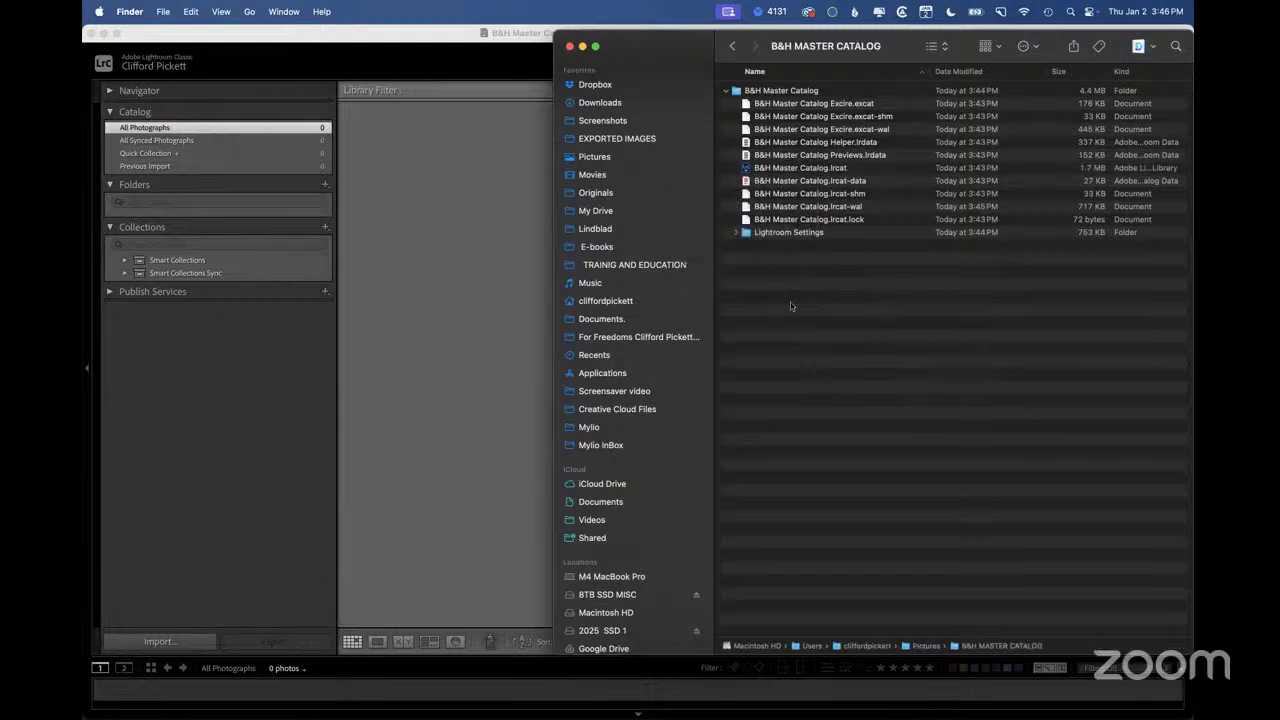
# Bring the Chaos folder from Pictures into Lightroom Classic and import all its new photos with the Add option
pyautogui.click(464, 120)
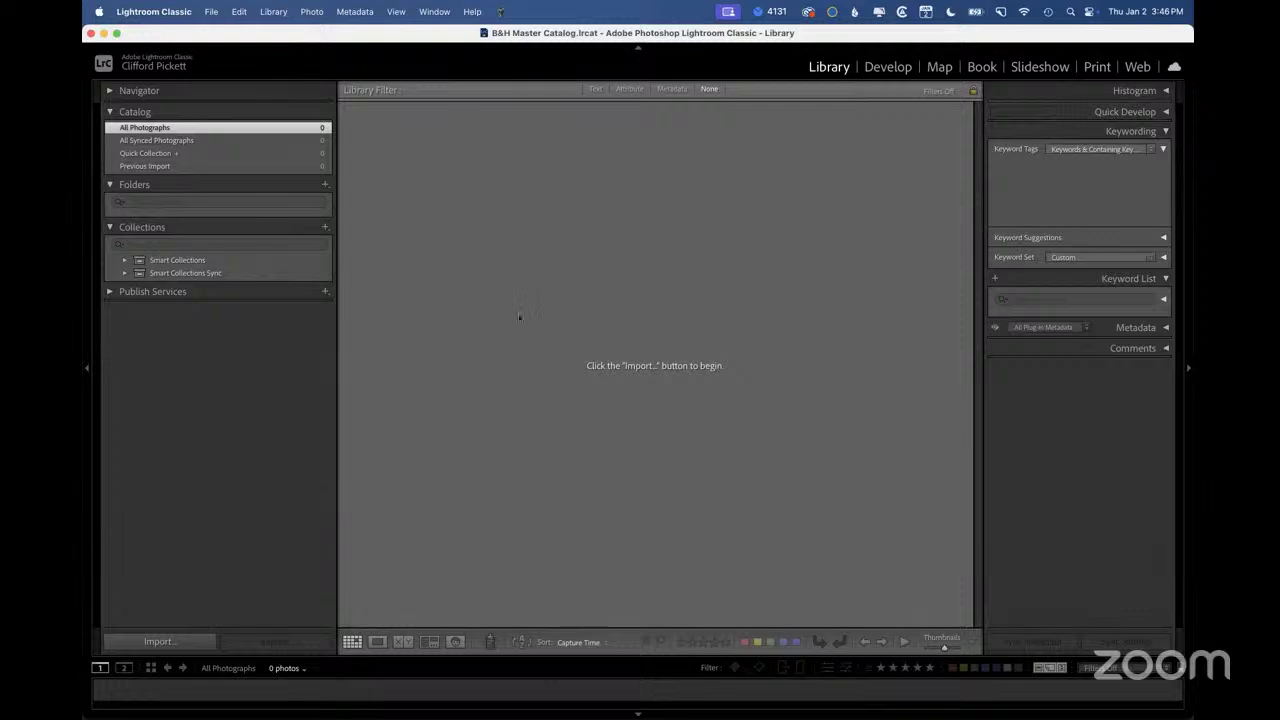
pyautogui.press('super+Tab')
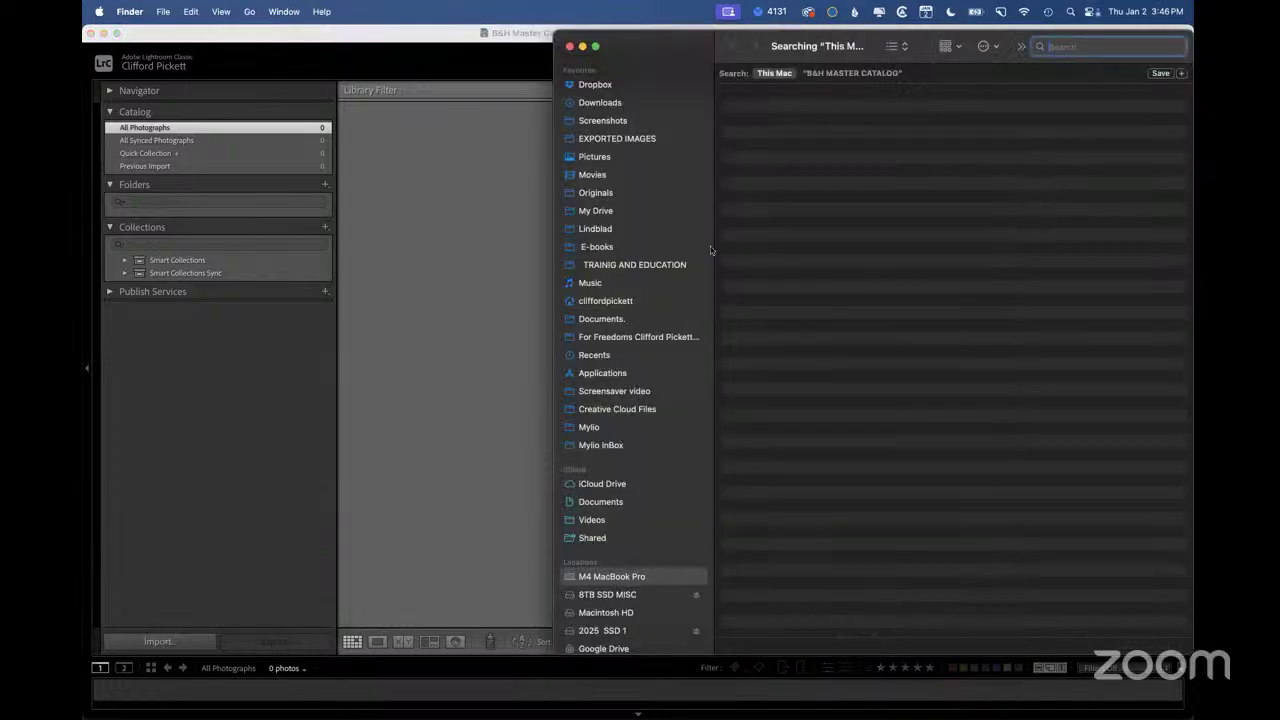
pyautogui.moveTo(668, 48); pyautogui.dragTo(712, 72)
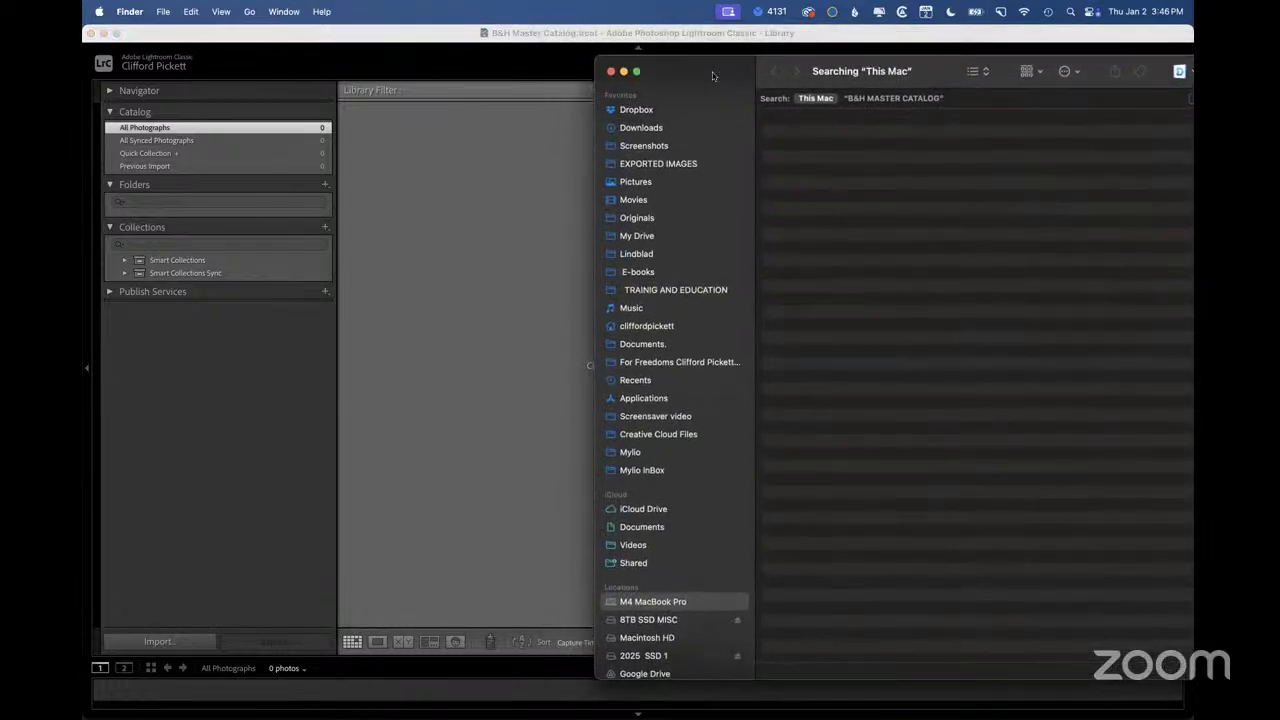
pyautogui.click(636, 182)
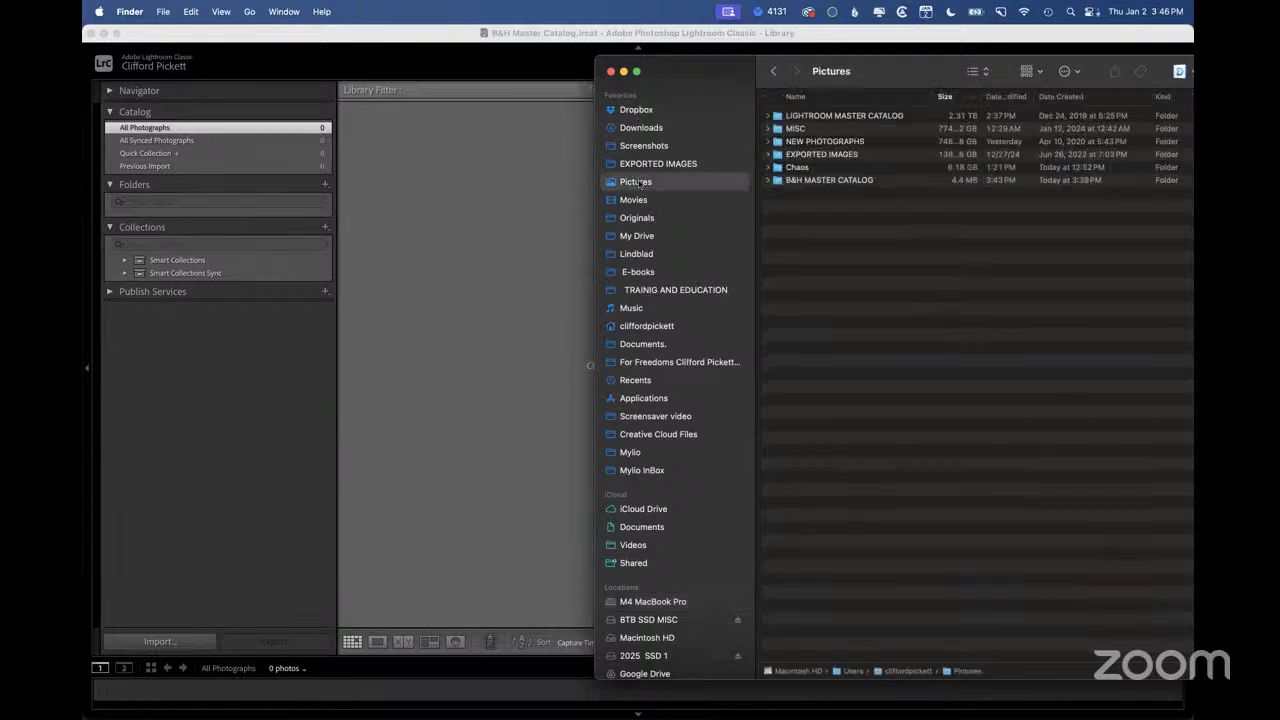
pyautogui.click(805, 168)
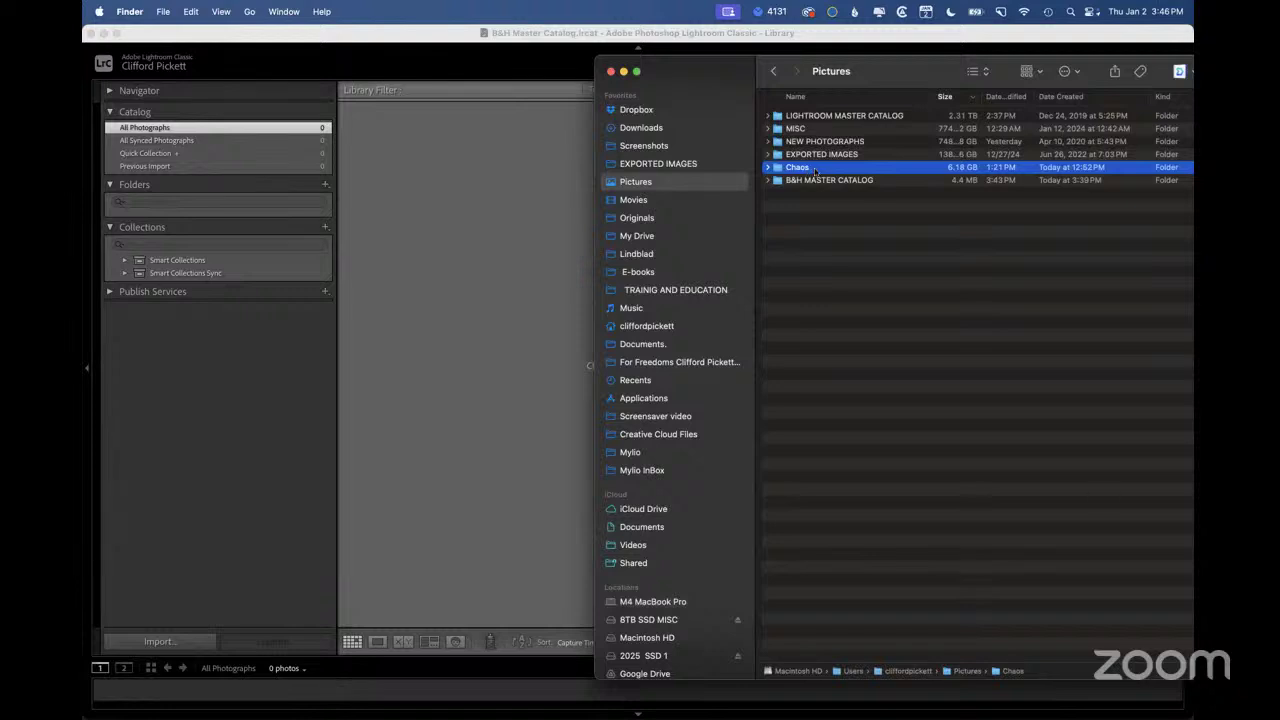
pyautogui.moveTo(815, 170); pyautogui.dragTo(440, 212)
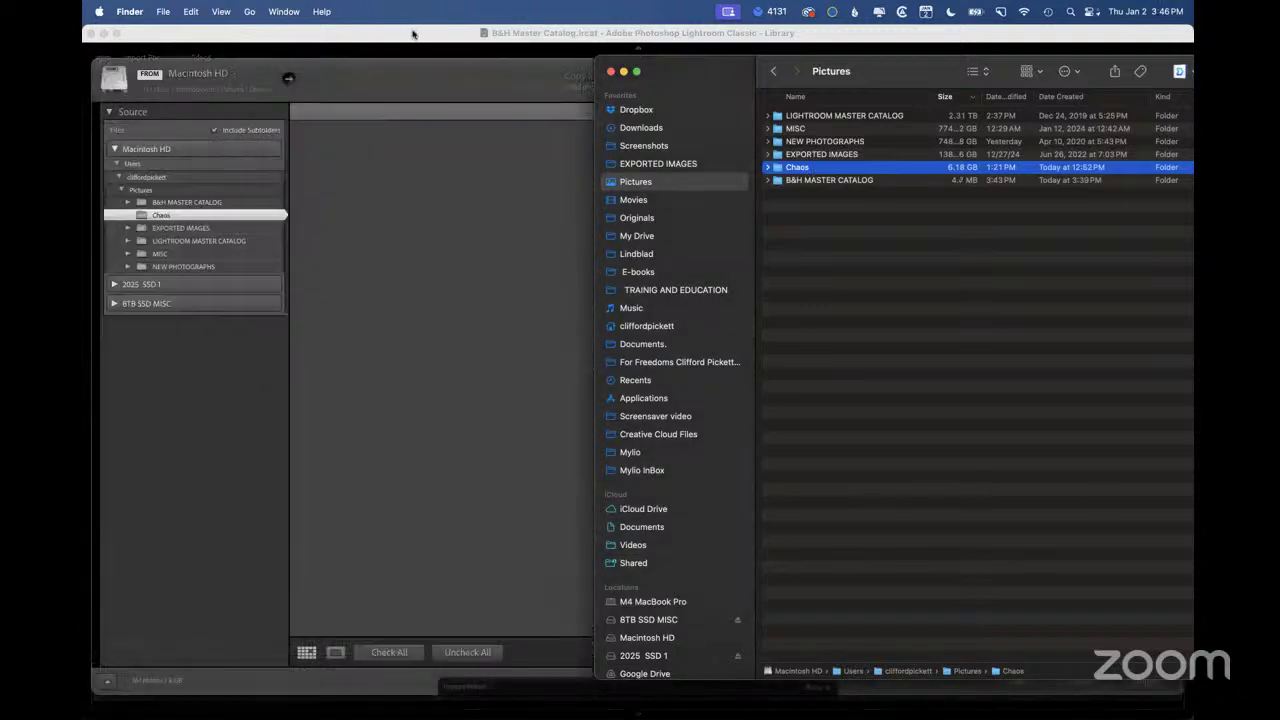
pyautogui.click(413, 34)
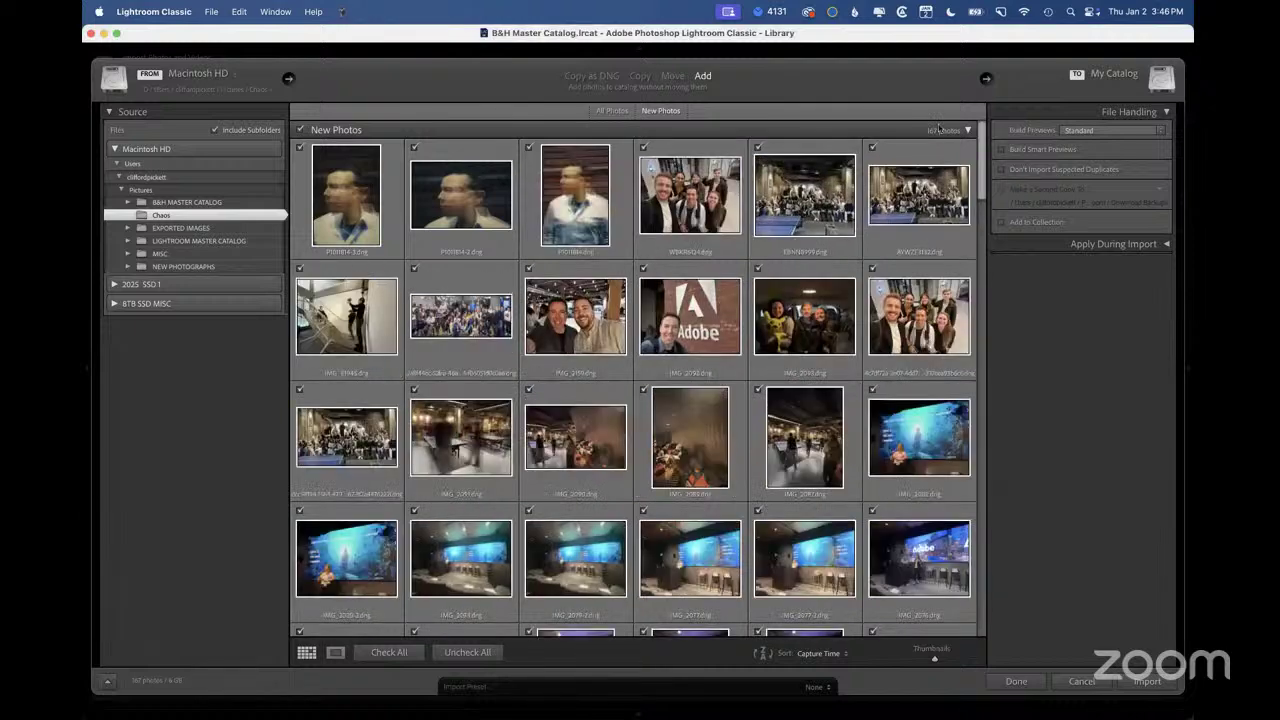
pyautogui.click(1147, 681)
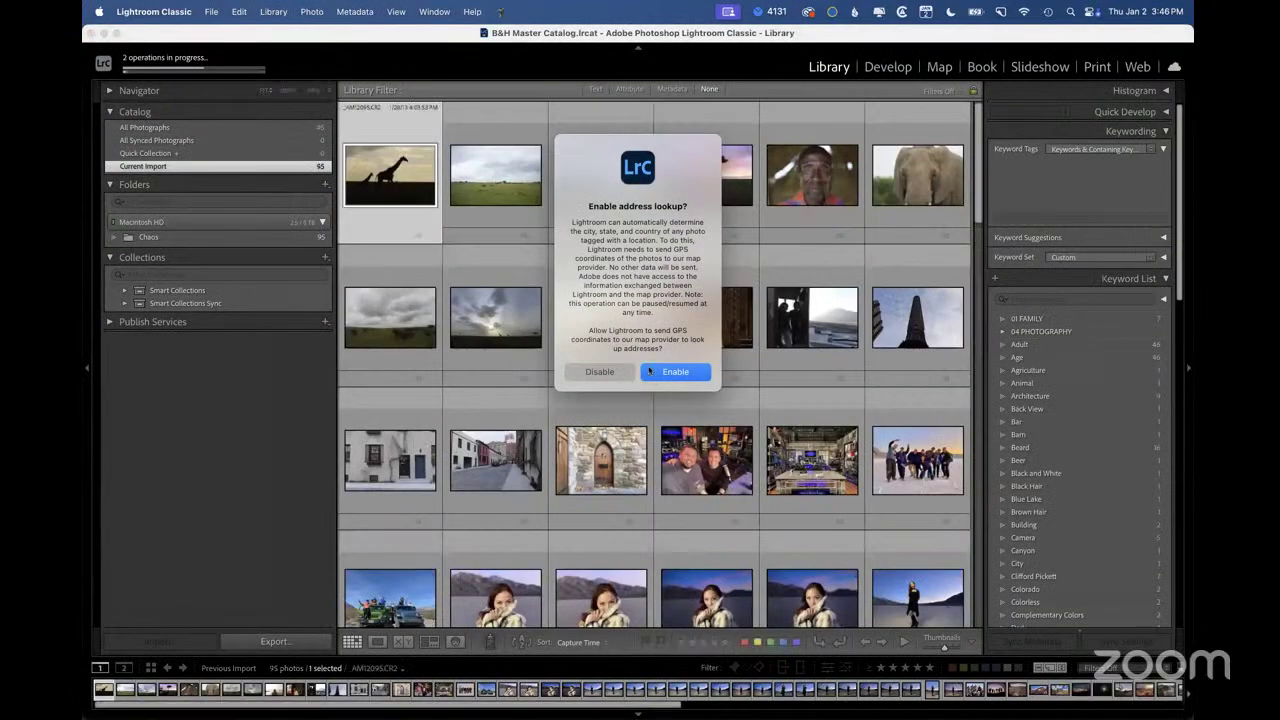
# Enable GPS address lookup, then view the location of group photo IMG_E1566.dng on the map and return to the photo grid
pyautogui.click(675, 371)
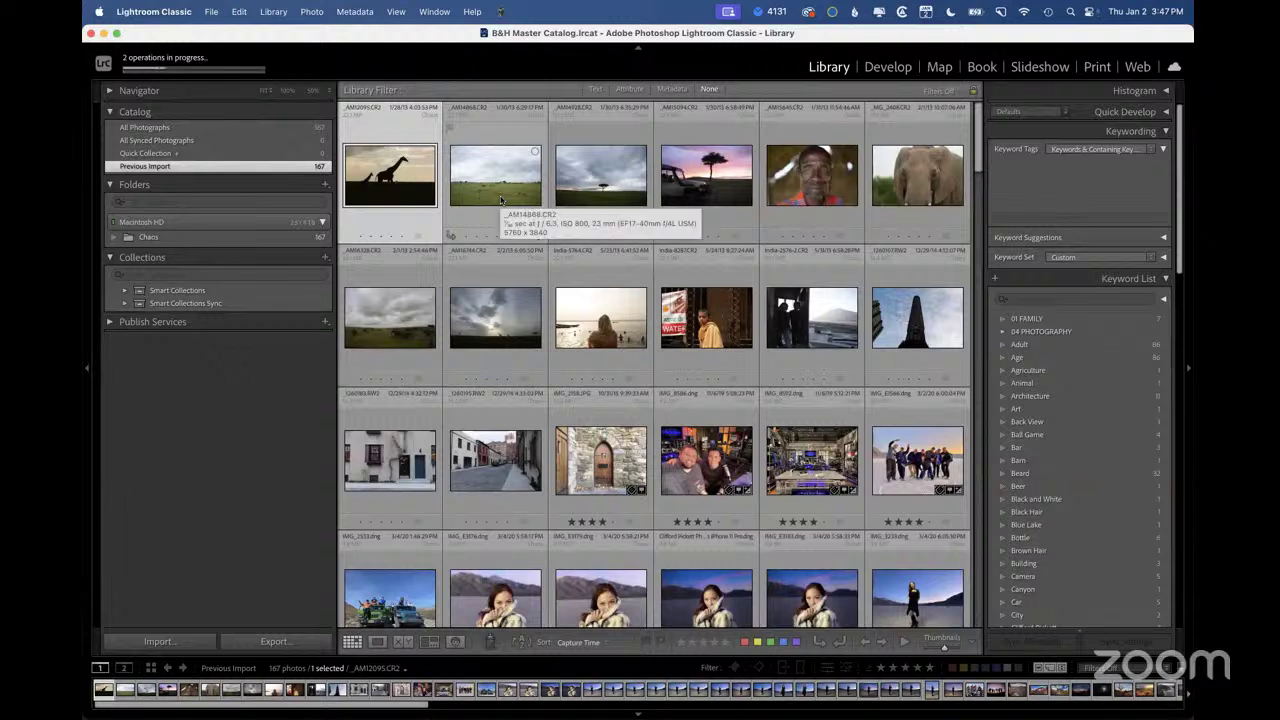
pyautogui.click(945, 493)
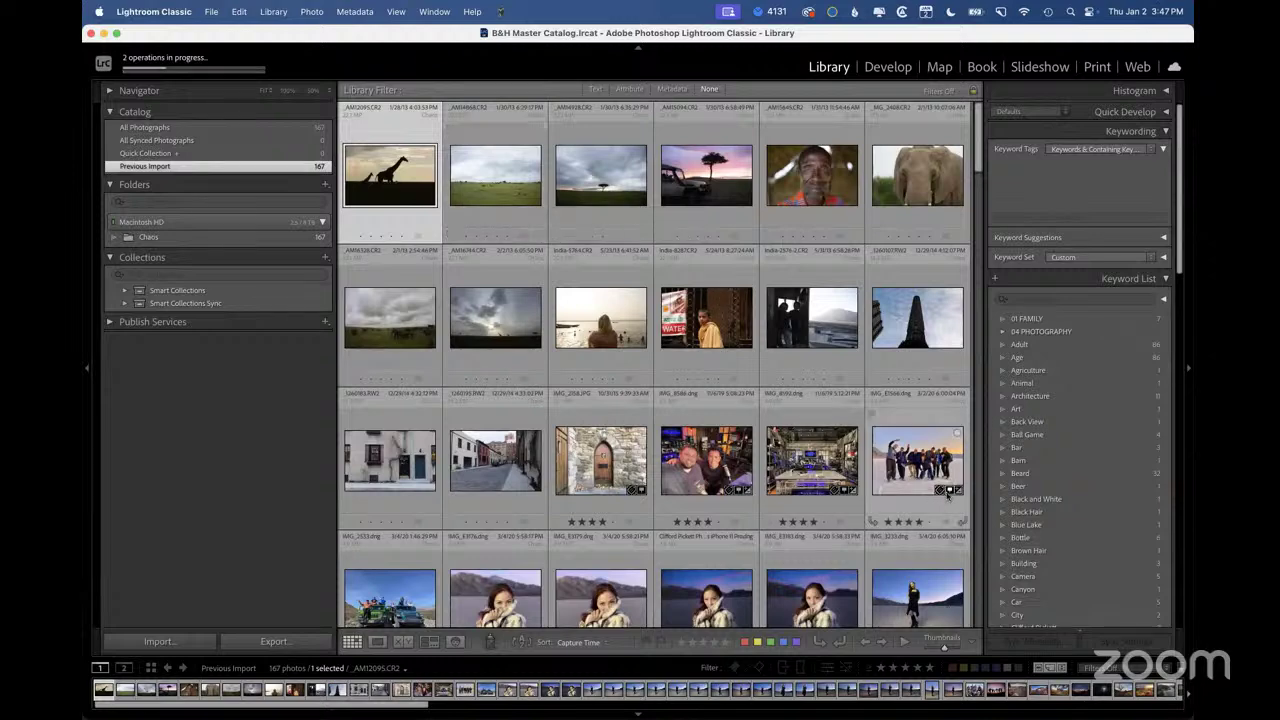
pyautogui.press('super+alt+3')
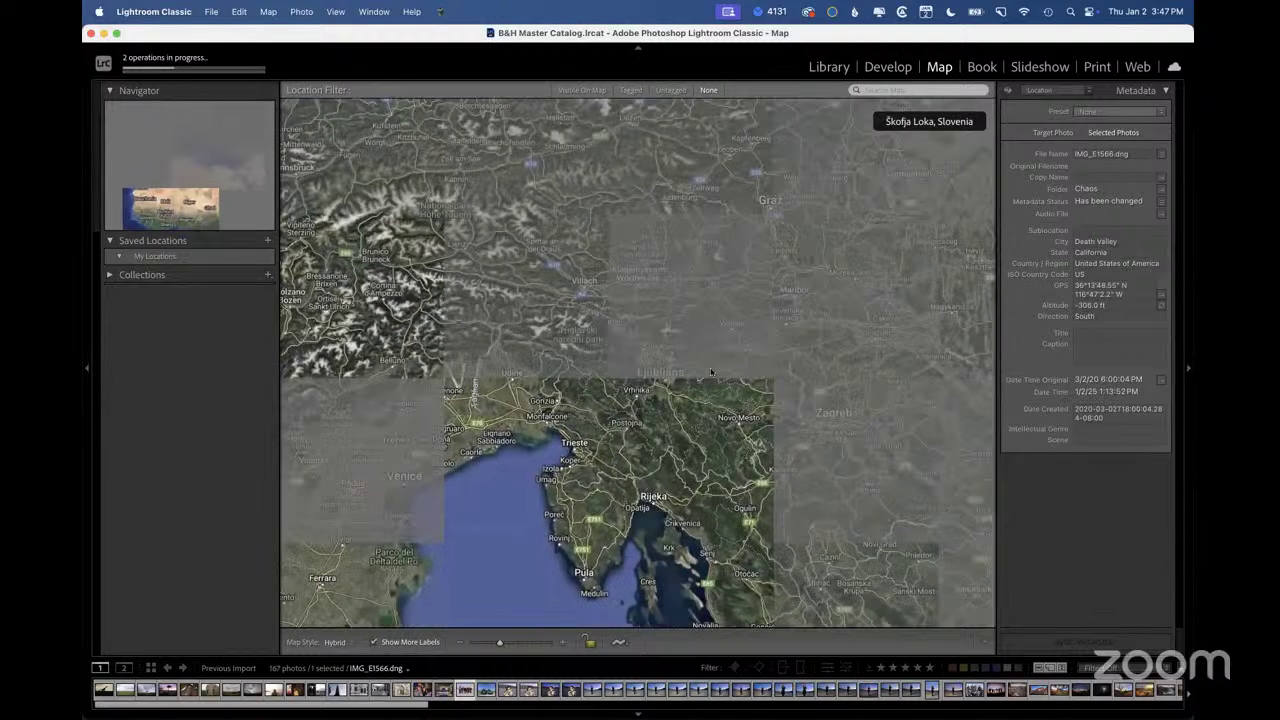
pyautogui.press('g')
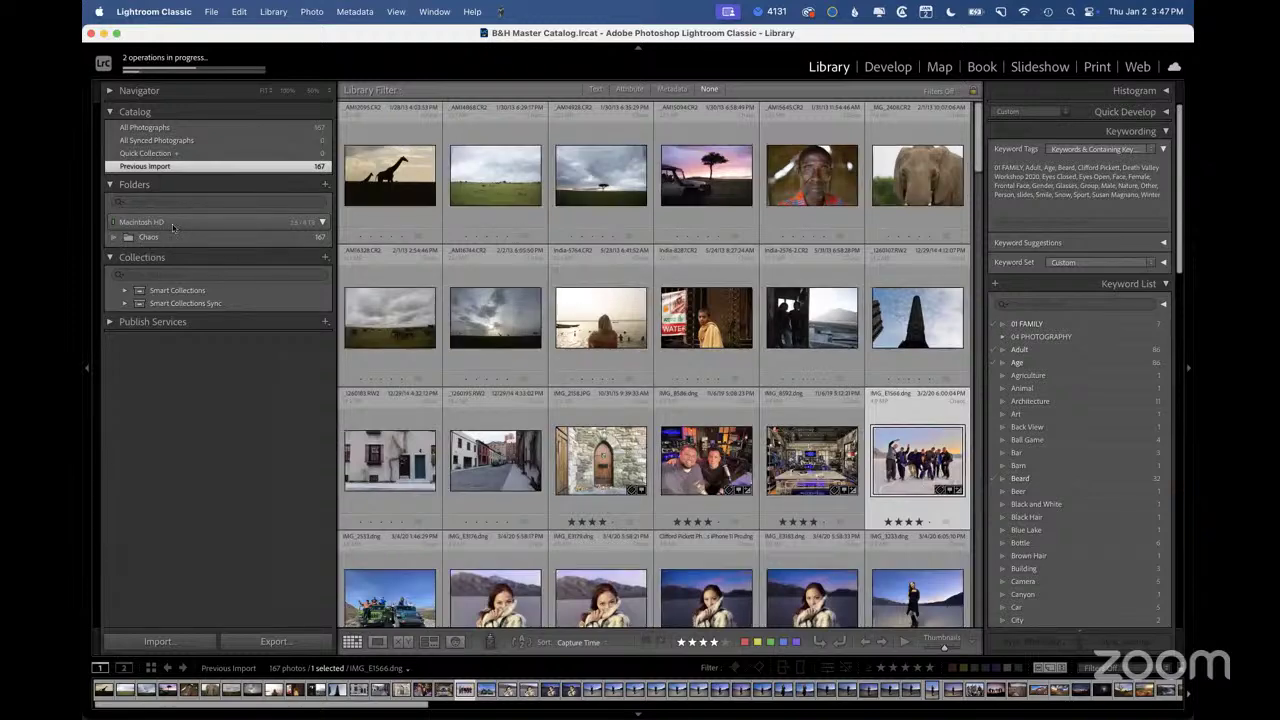
pyautogui.rightClick(172, 224)
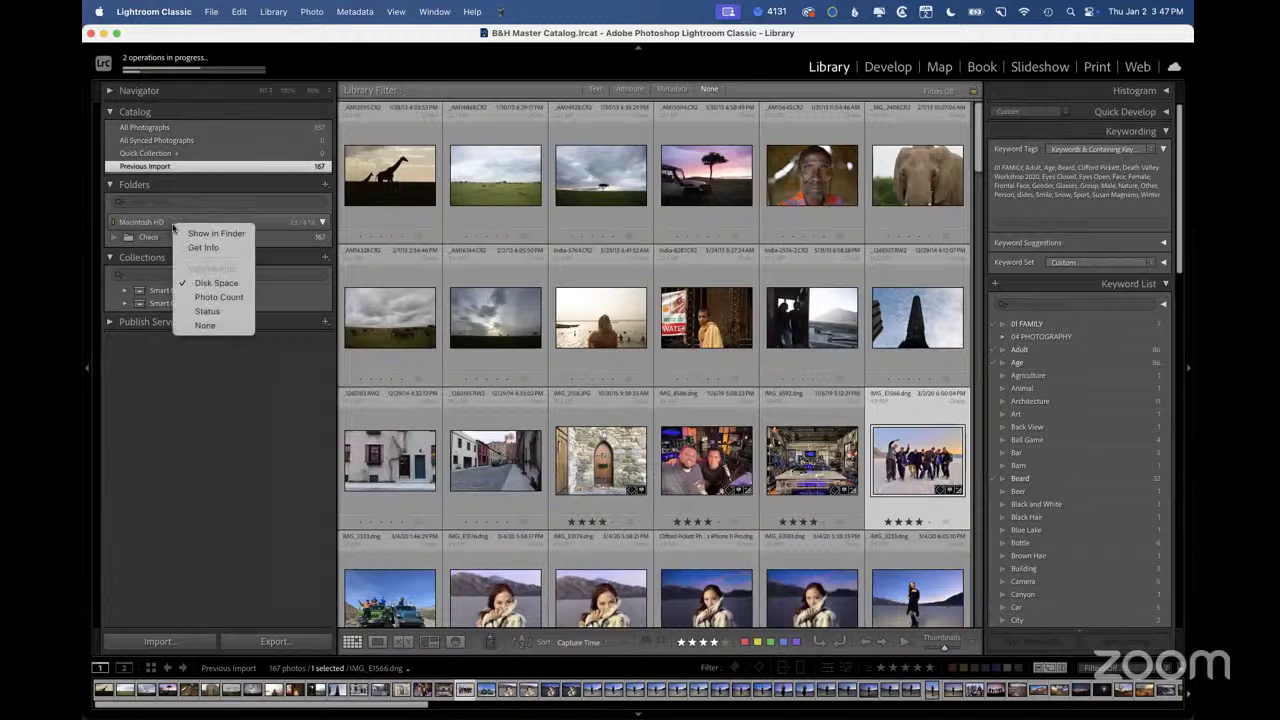
pyautogui.click(497, 323)
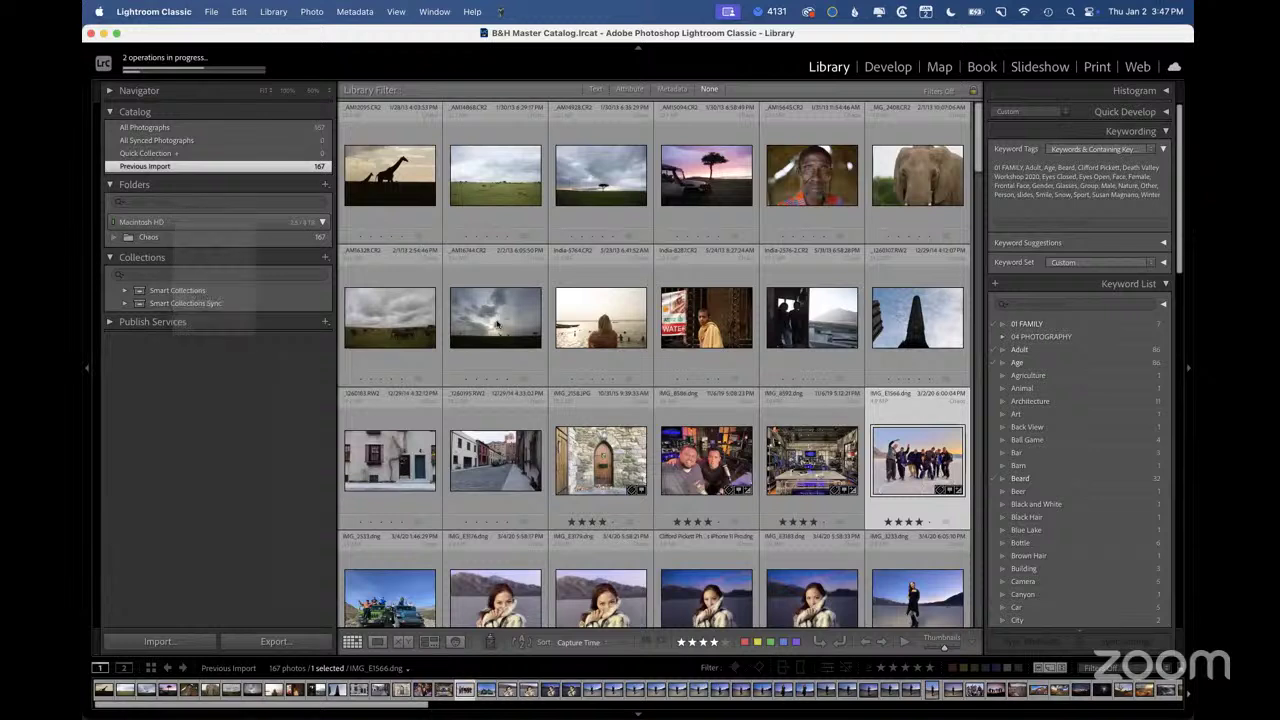
# Select every keyword in the Keyword List, delete the Agriculture keyword, and delete all the remaining keywords
pyautogui.click(390, 176)
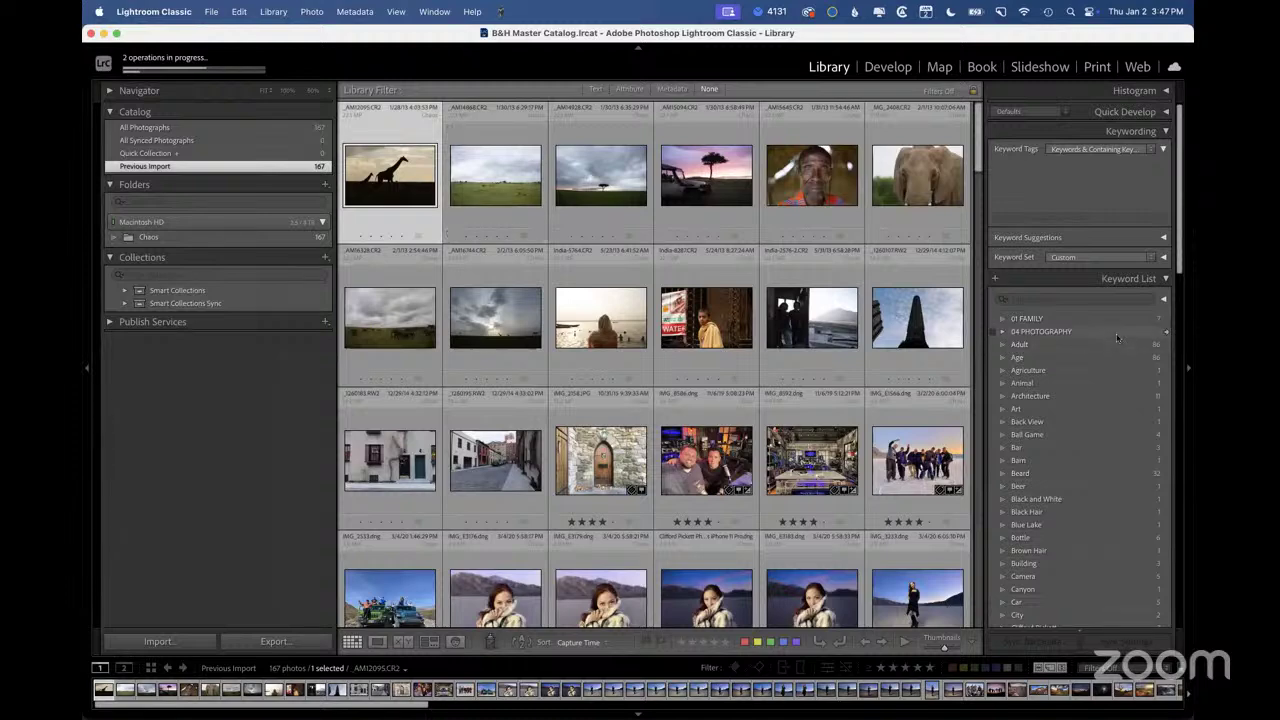
pyautogui.click(1055, 319)
pyautogui.scroll(-15, 1080, 374)
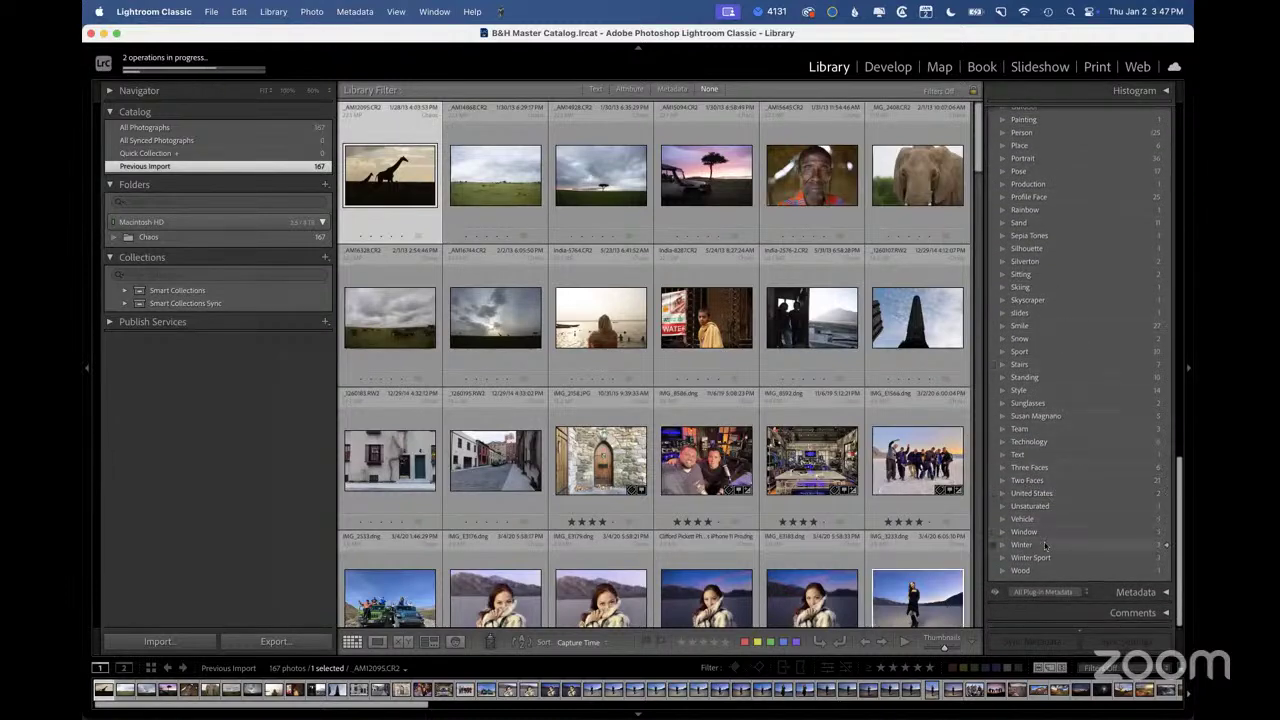
pyautogui.scroll(15, 1051, 319)
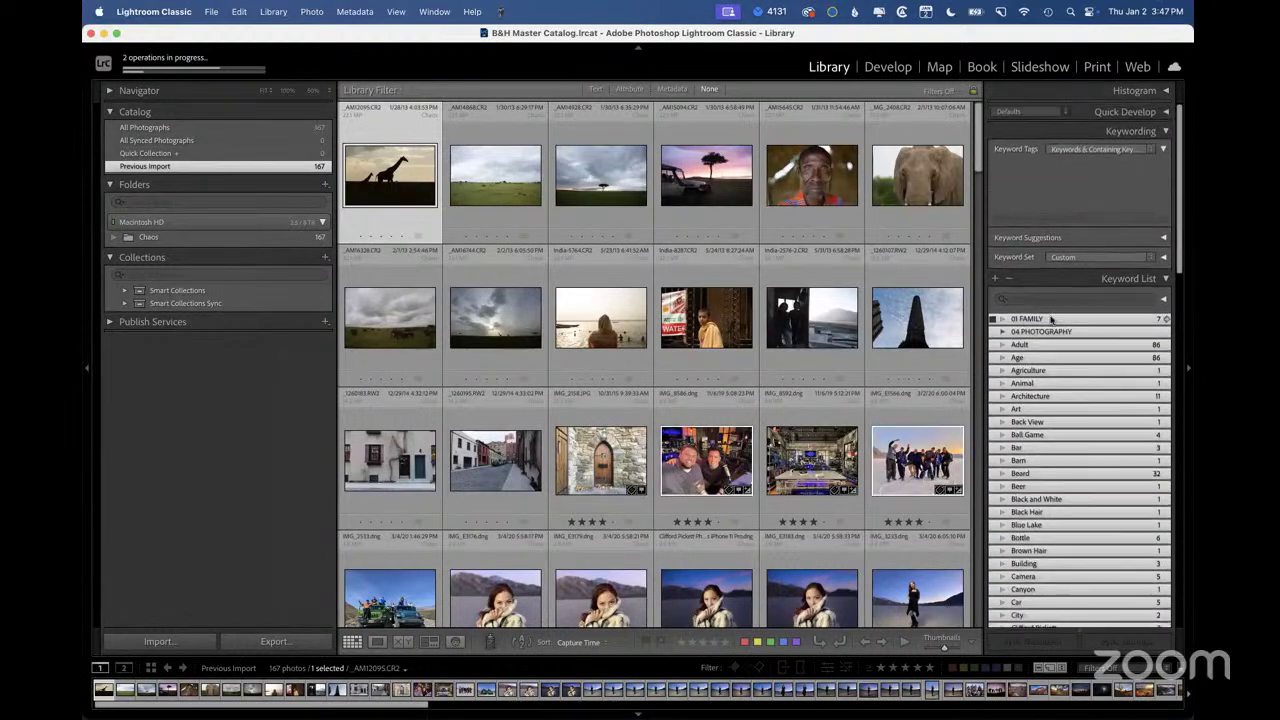
pyautogui.rightClick(1040, 377)
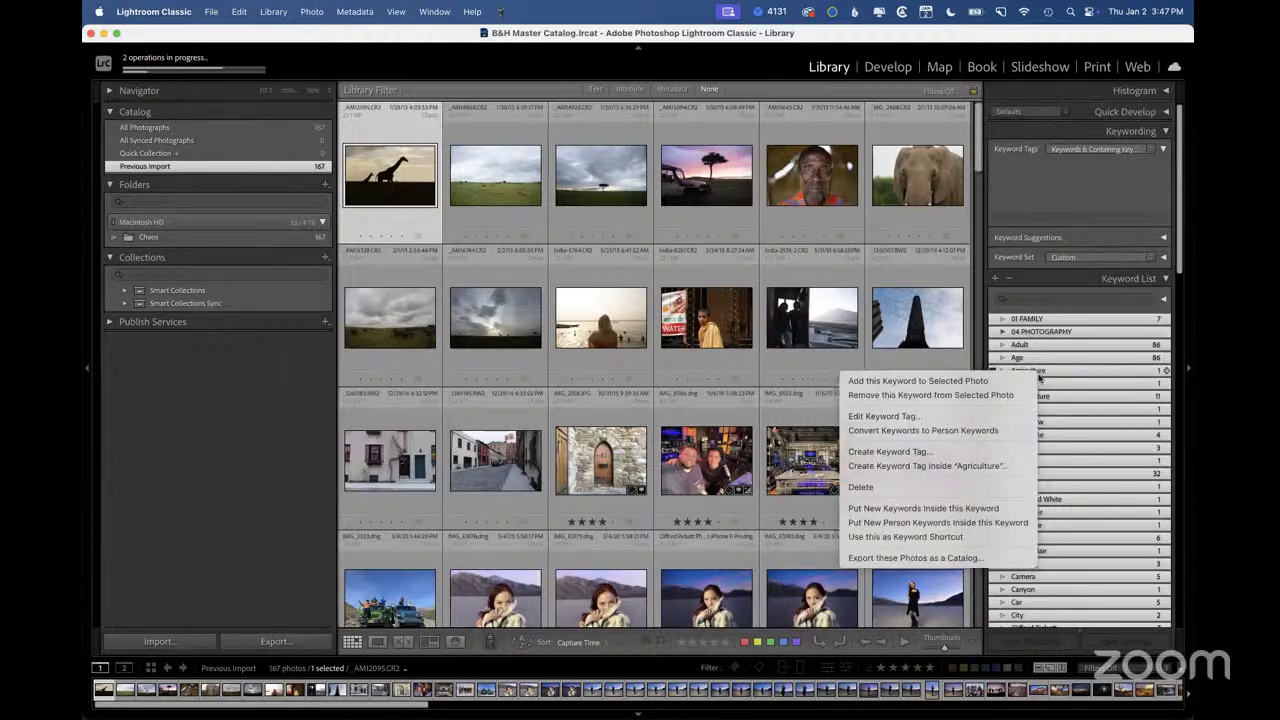
pyautogui.click(900, 479)
pyautogui.click(643, 290)
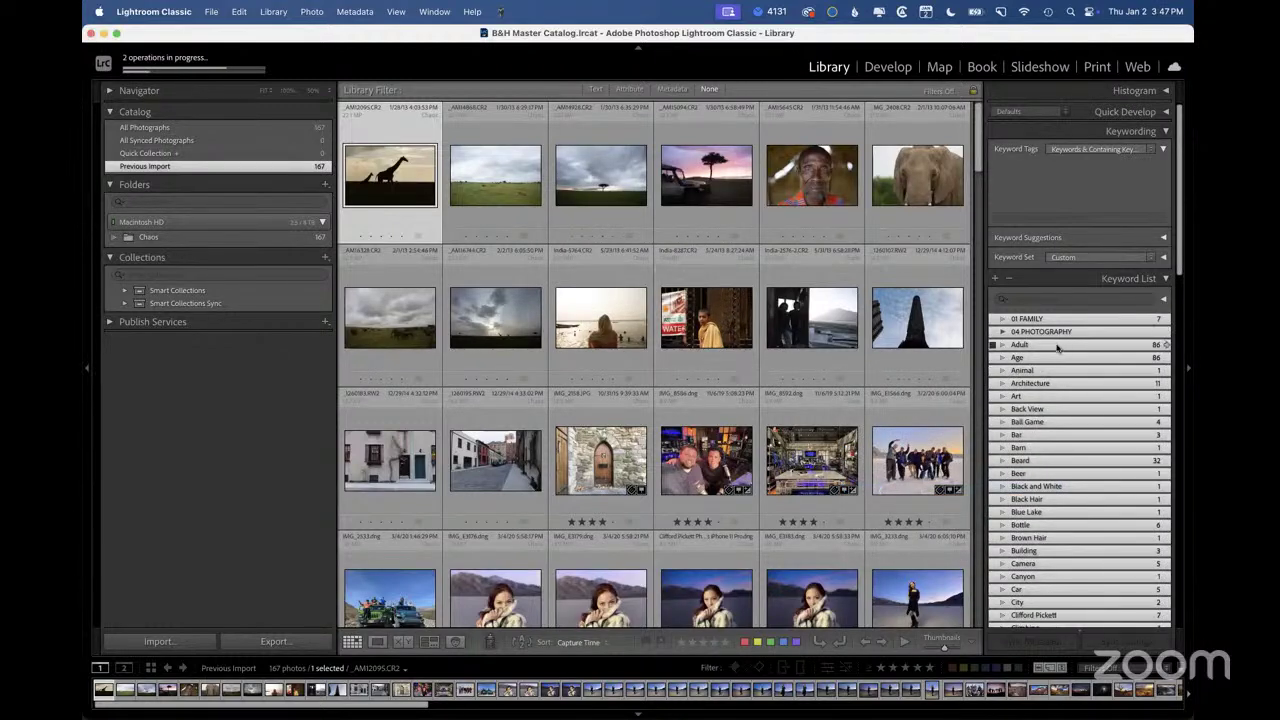
pyautogui.click(1012, 283)
pyautogui.click(672, 305)
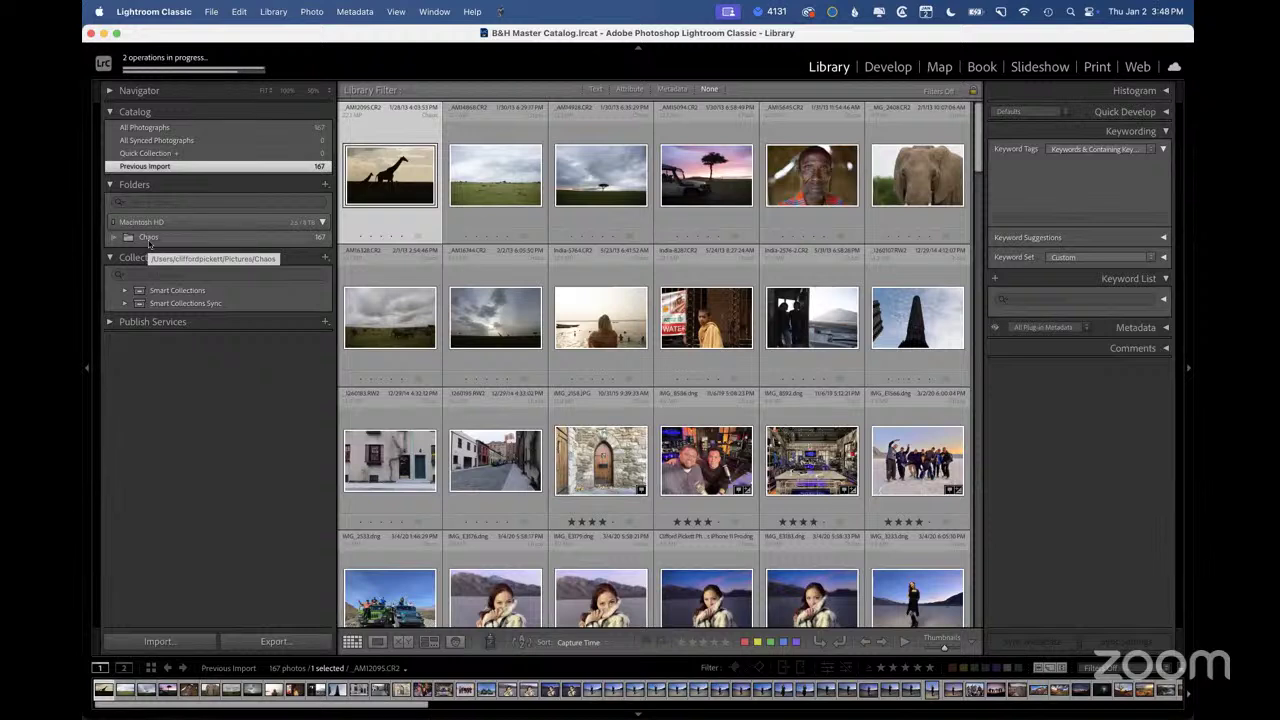
# Create the subfolder "Afric a 2019" inside Chaos without including the selected photo, and move the first eight photos into it
pyautogui.rightClick(149, 240)
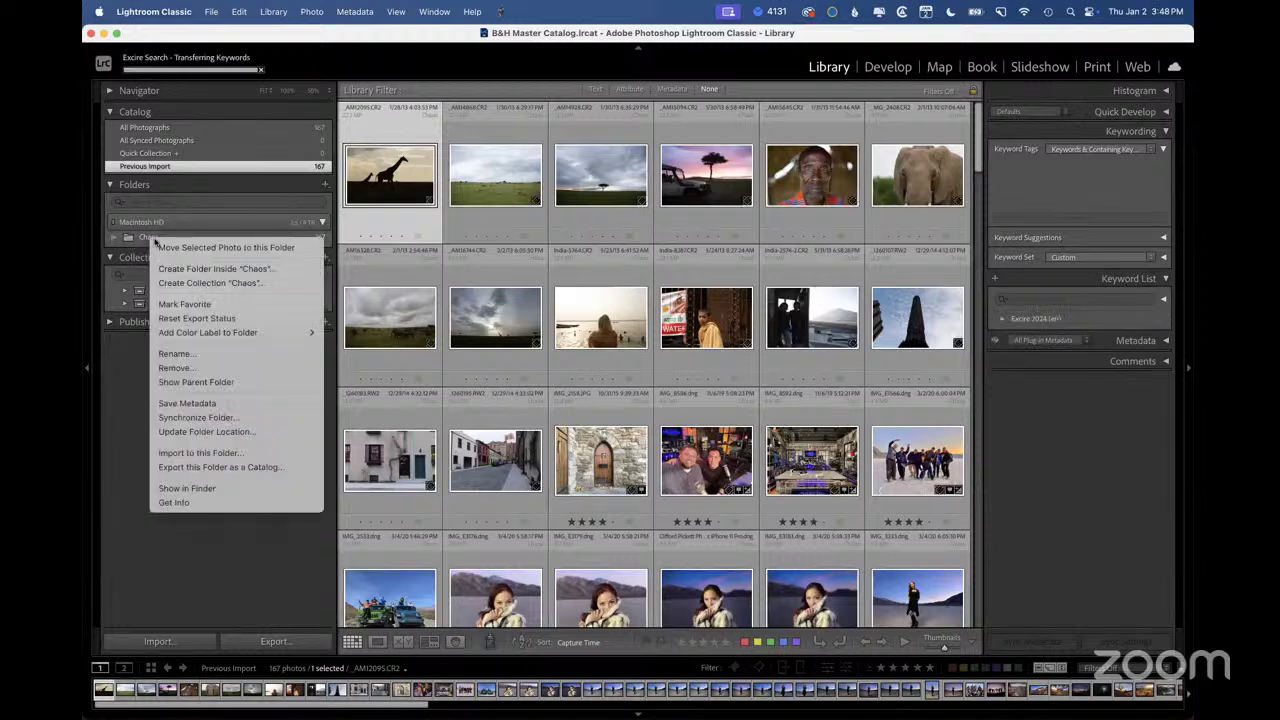
pyautogui.press('Escape')
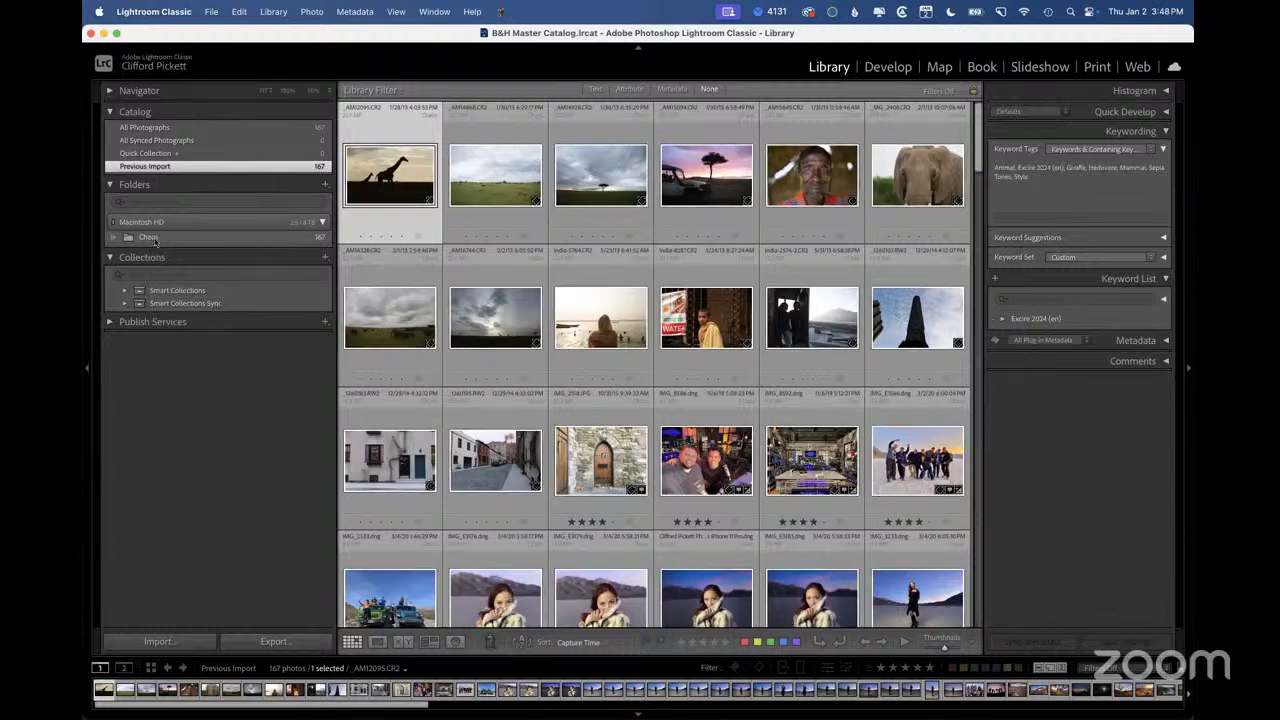
pyautogui.rightClick(155, 240)
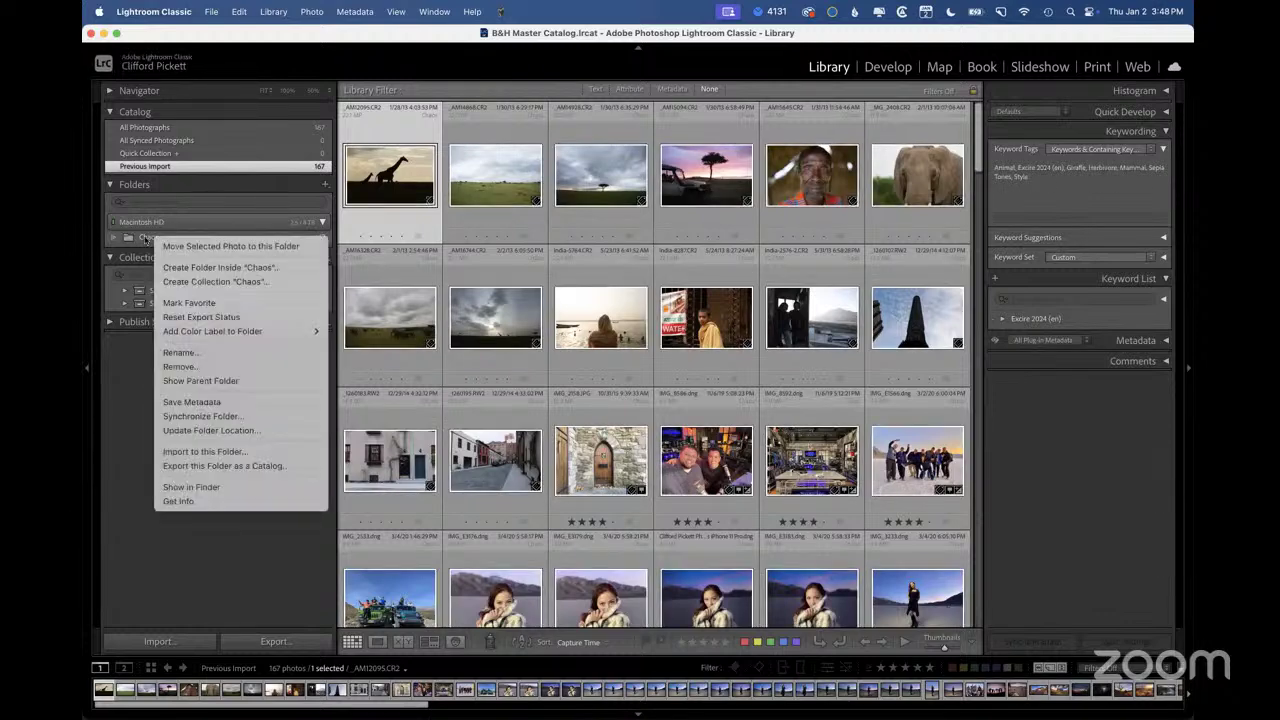
pyautogui.click(192, 266)
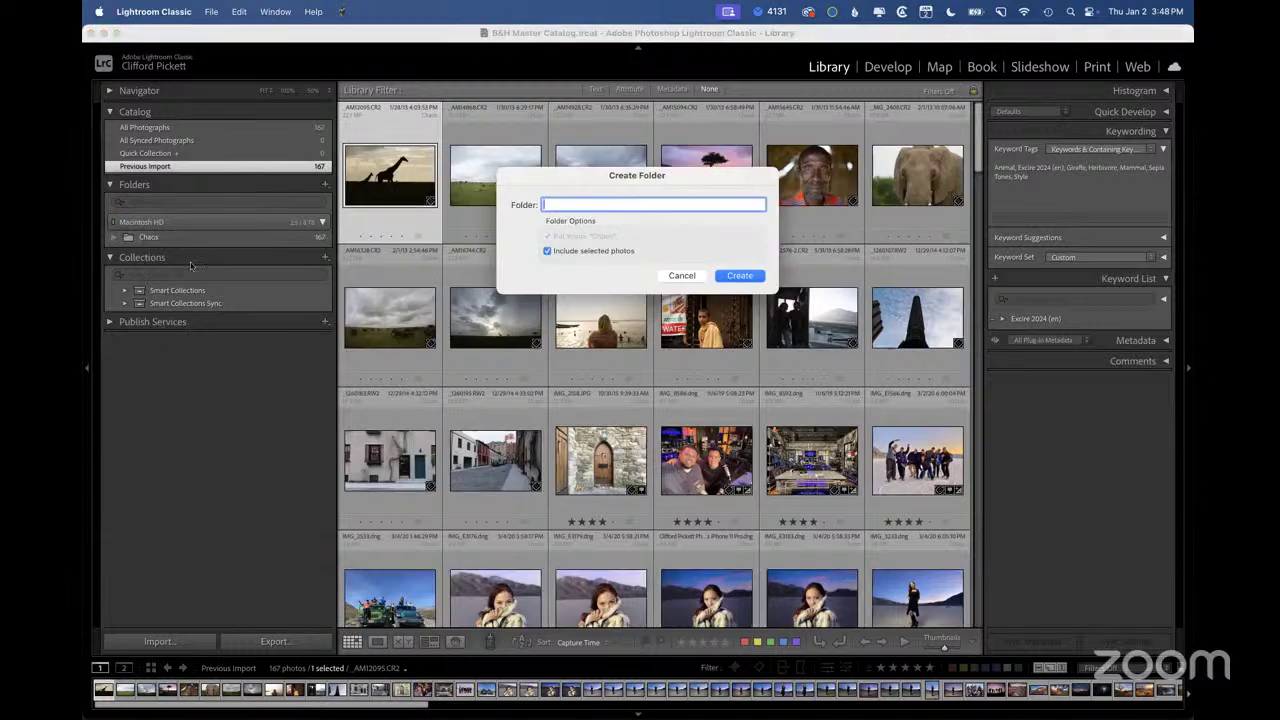
pyautogui.write('Afric a 2019')
pyautogui.click(741, 277)
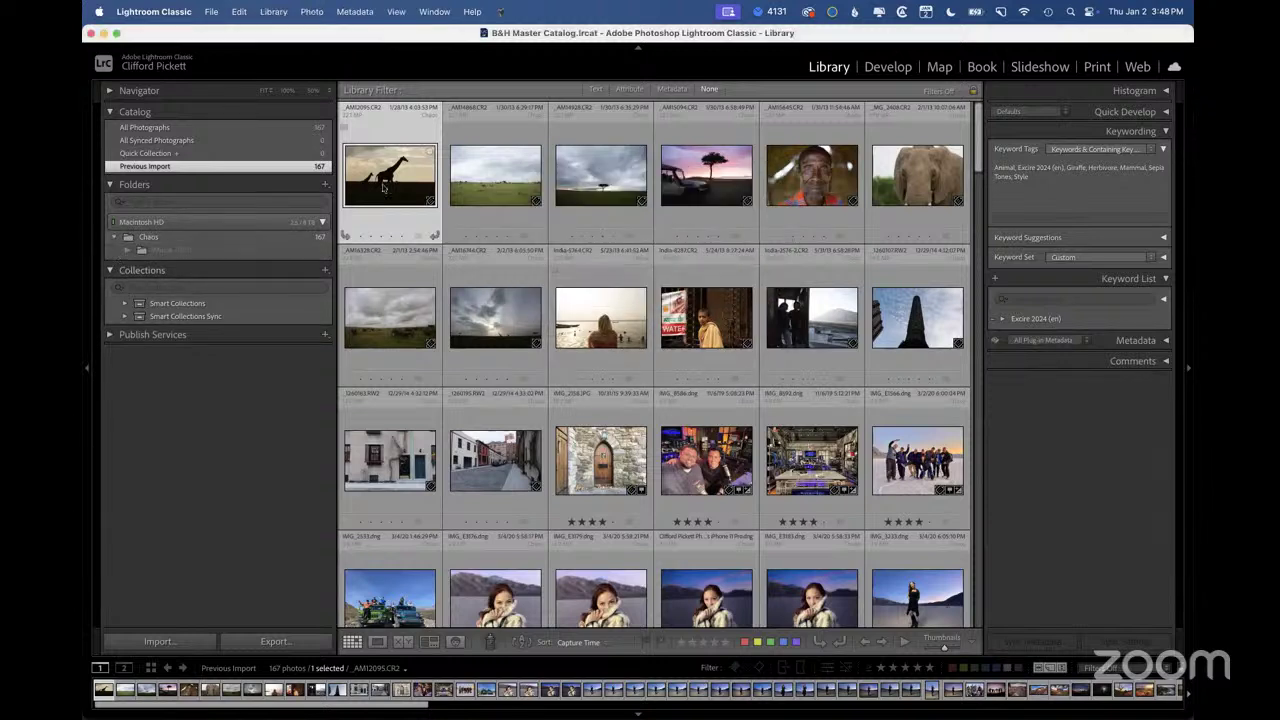
pyautogui.keyDown('shift'); pyautogui.click(490, 324); pyautogui.keyUp('shift')
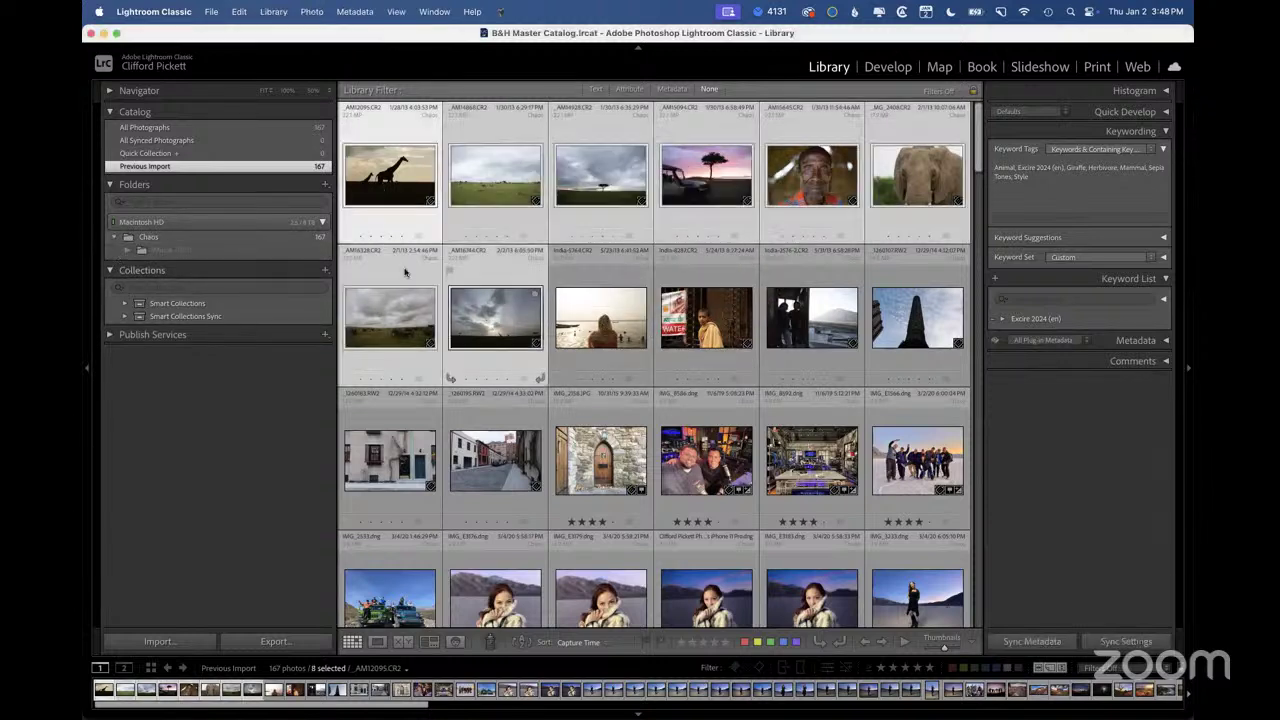
pyautogui.moveTo(382, 190); pyautogui.dragTo(175, 255)
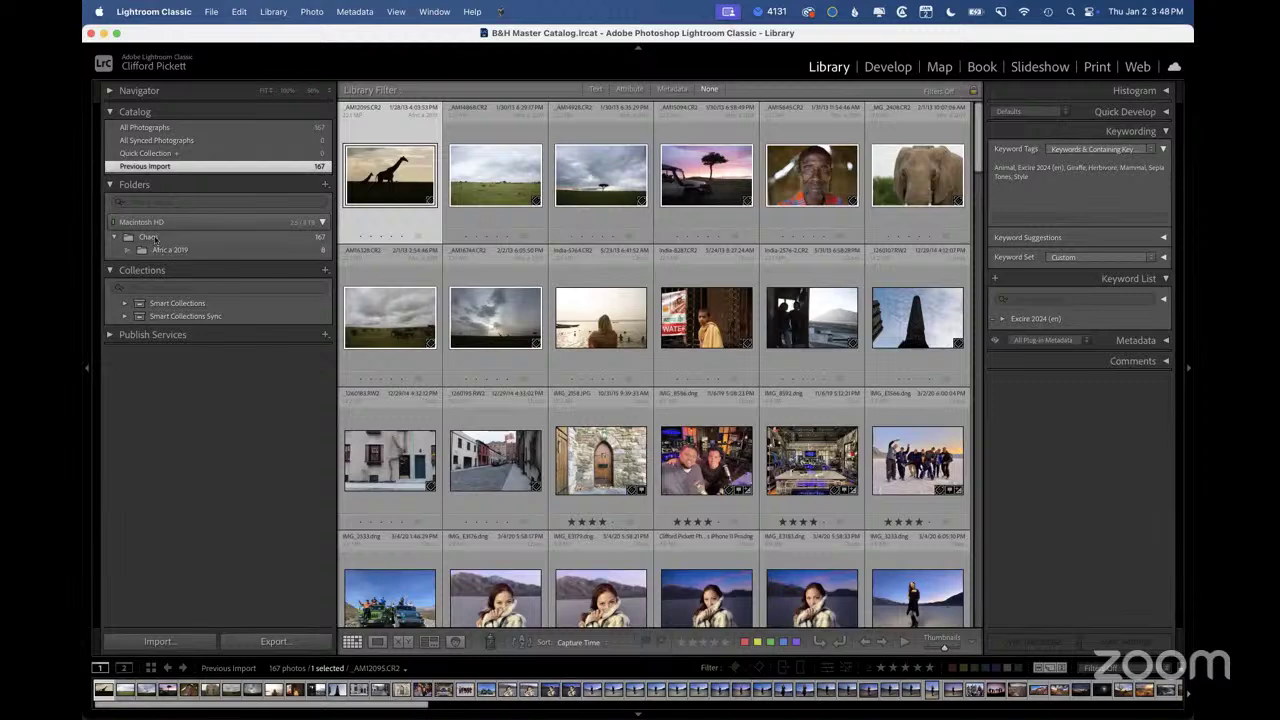
# Create two more subfolders inside Chaos, named "Travel" and "Friends and family", without including the selected photo
pyautogui.rightClick(155, 238)
pyautogui.click(206, 262)
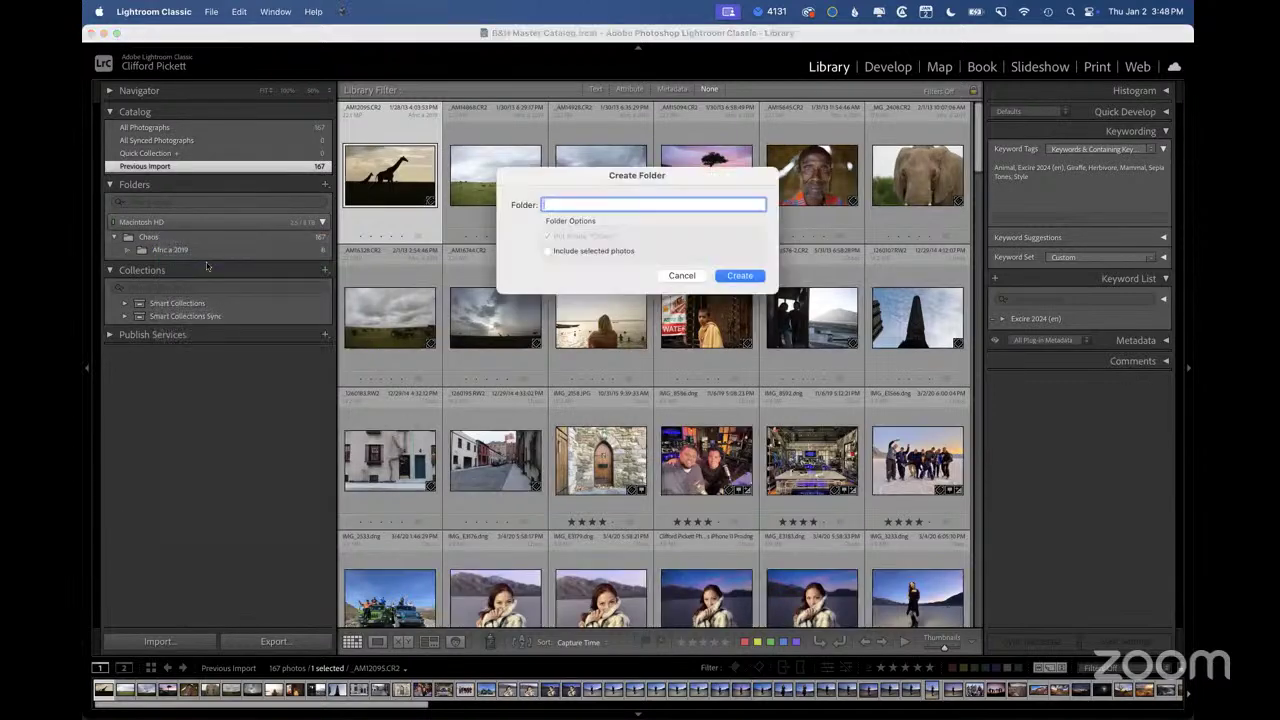
pyautogui.write('Travel')
pyautogui.click(748, 278)
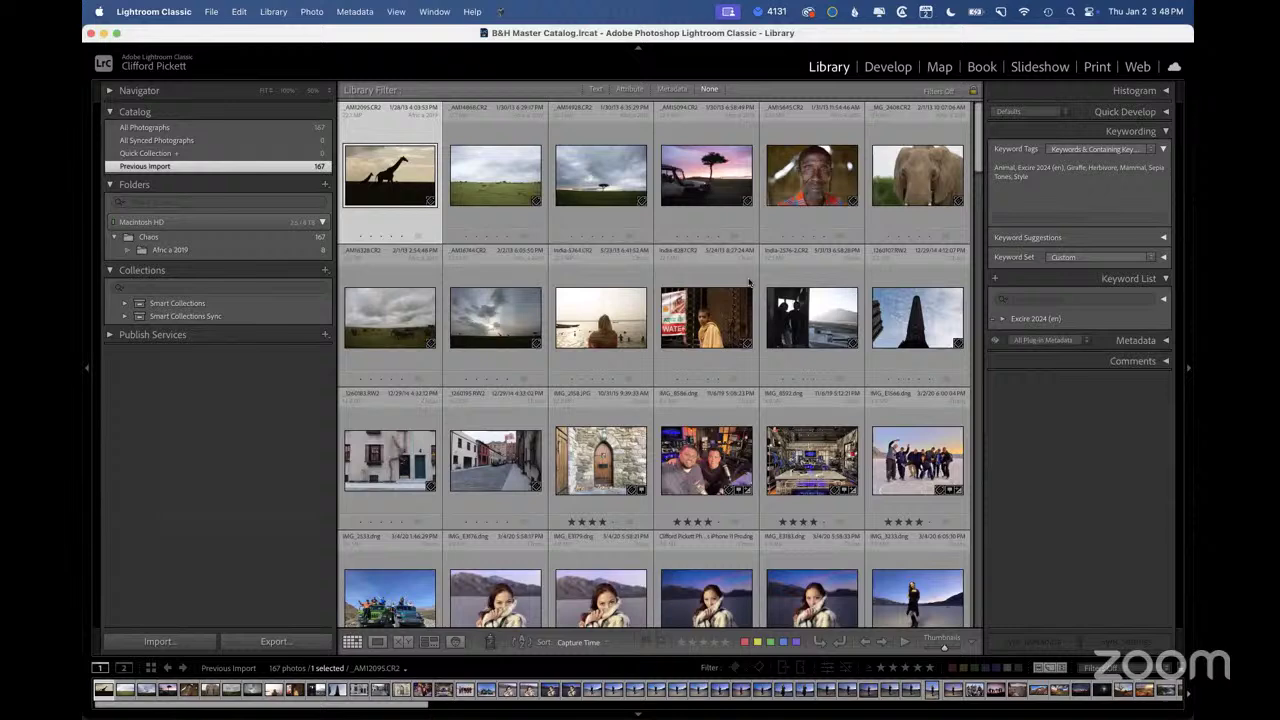
pyautogui.rightClick(158, 240)
pyautogui.click(225, 265)
pyautogui.write('Fir')
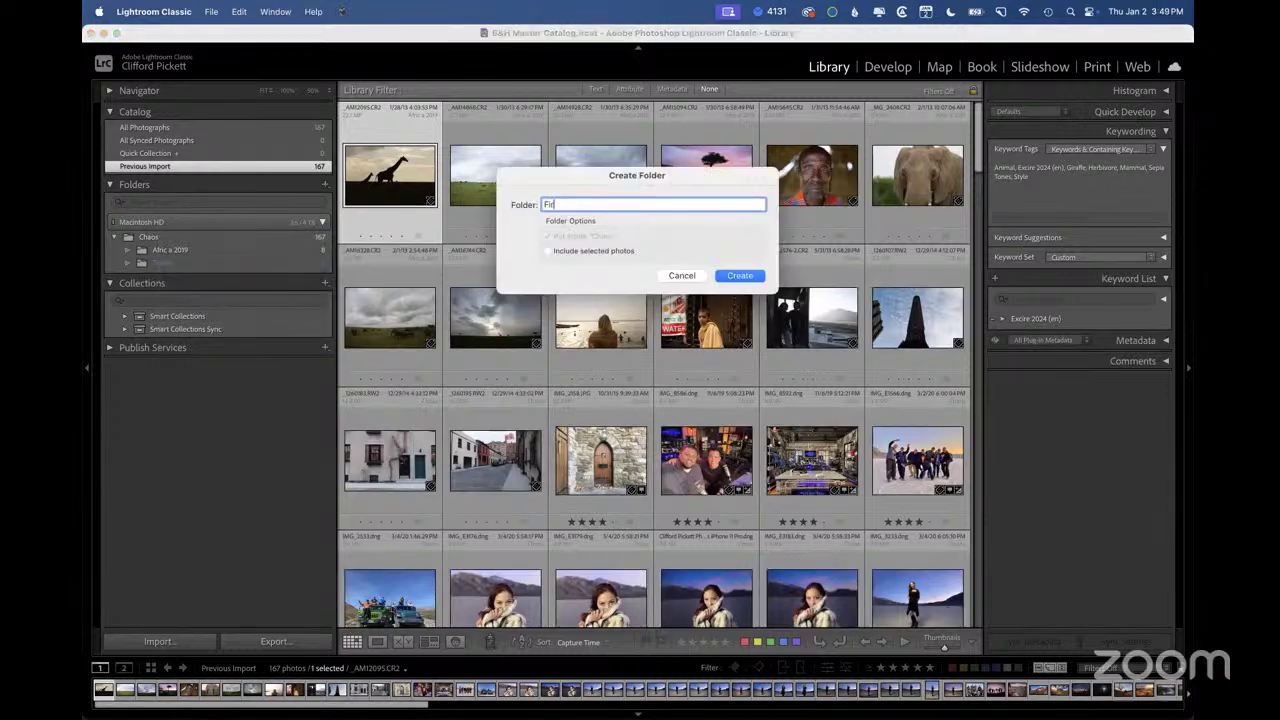
pyautogui.write('nds and family')
pyautogui.press('Return')
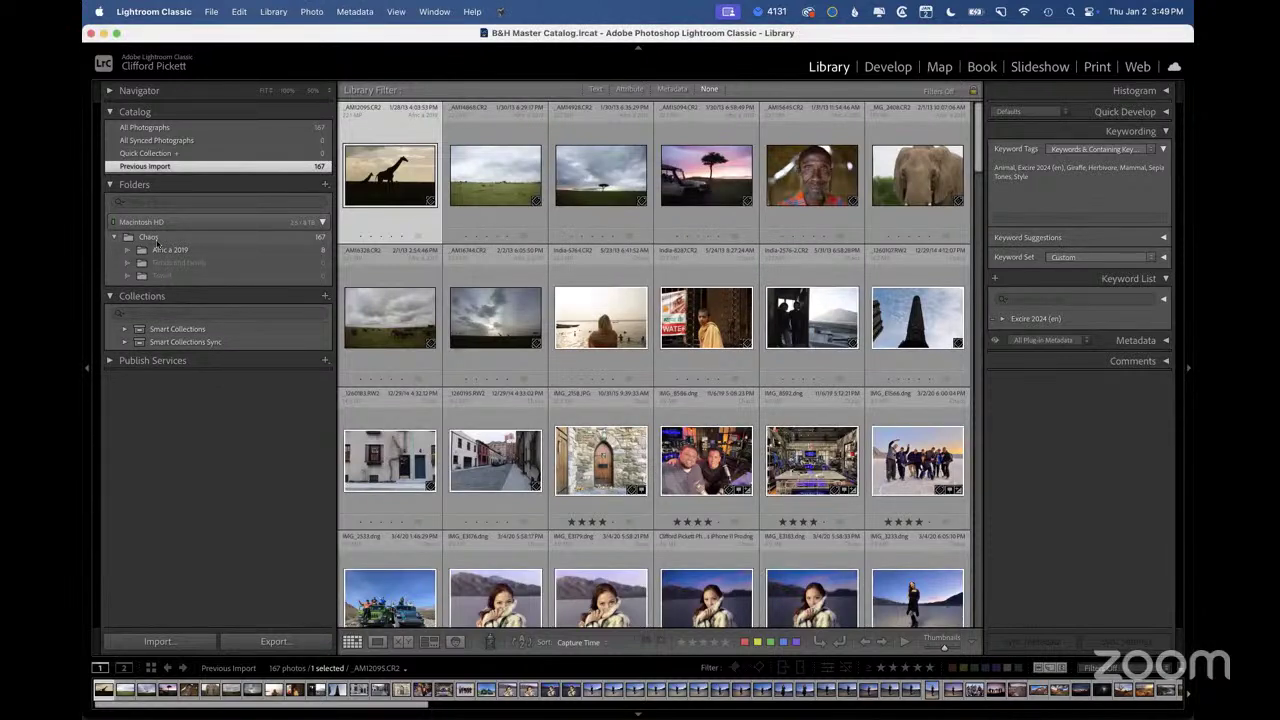
# Add the subfolders "Clients" and "Portraits" to the Chaos folder without including the selected photo
pyautogui.rightClick(156, 242)
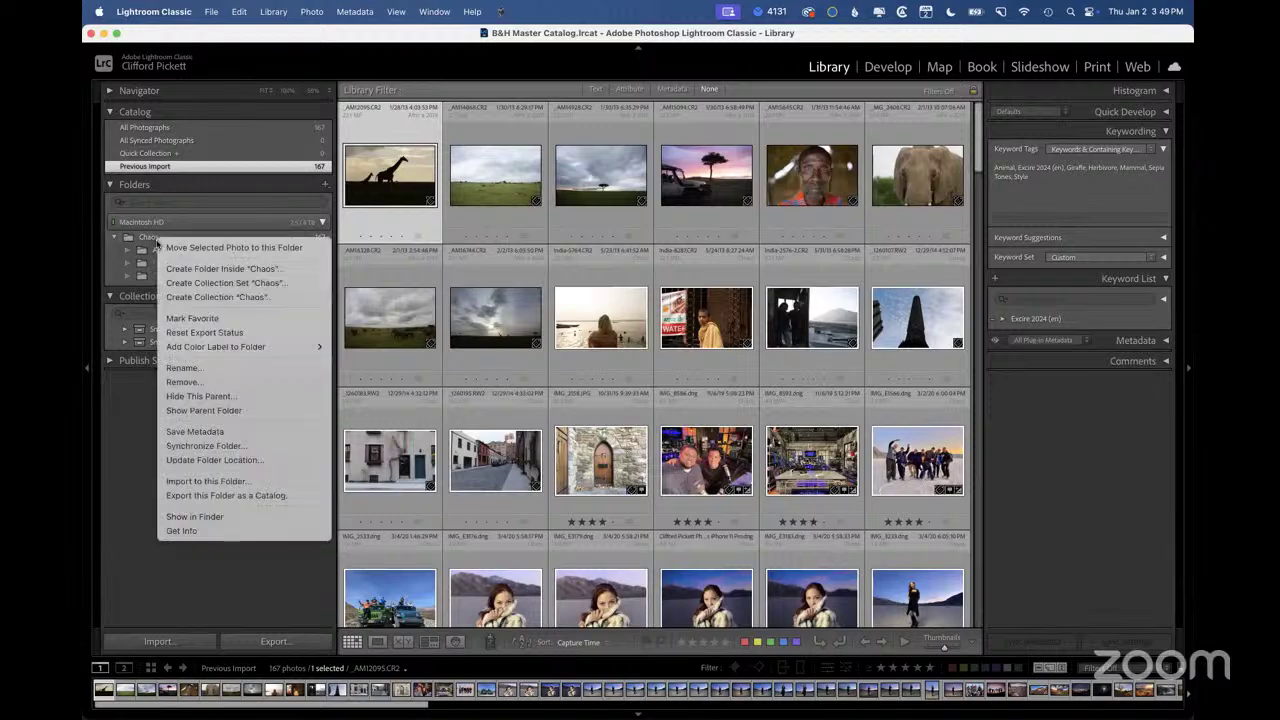
pyautogui.click(197, 270)
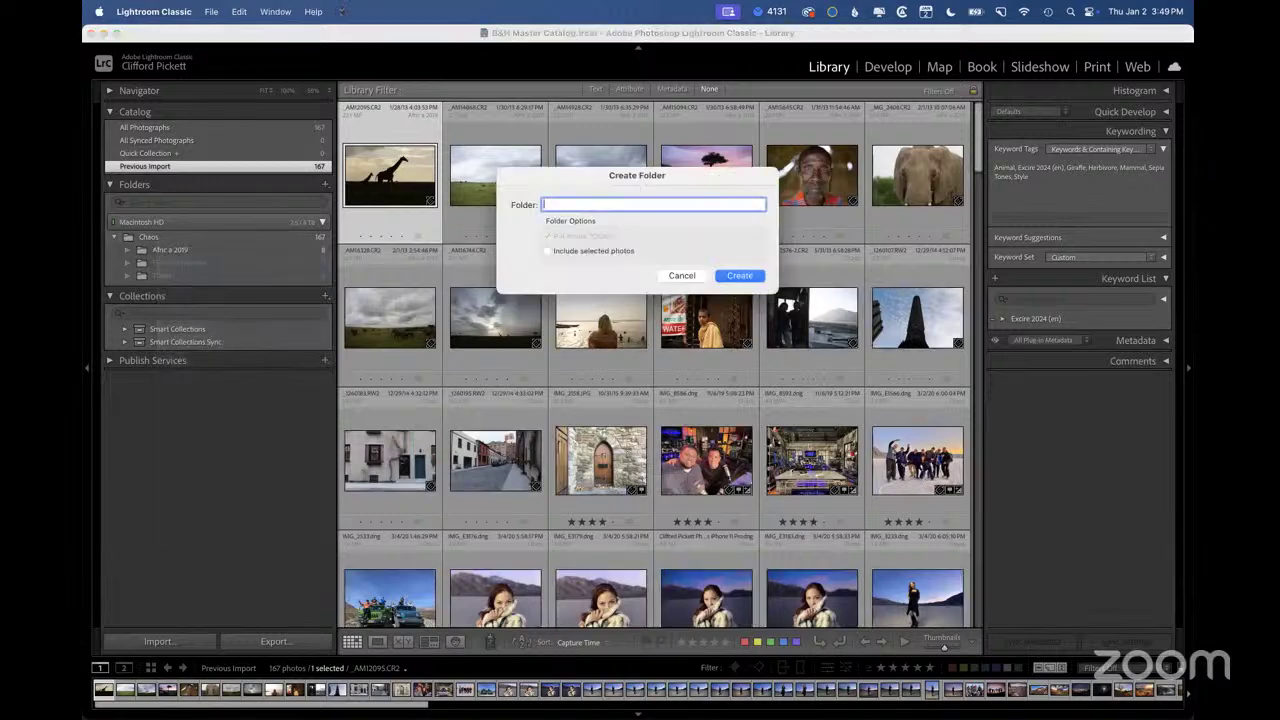
pyautogui.write('Clients')
pyautogui.press('Return')
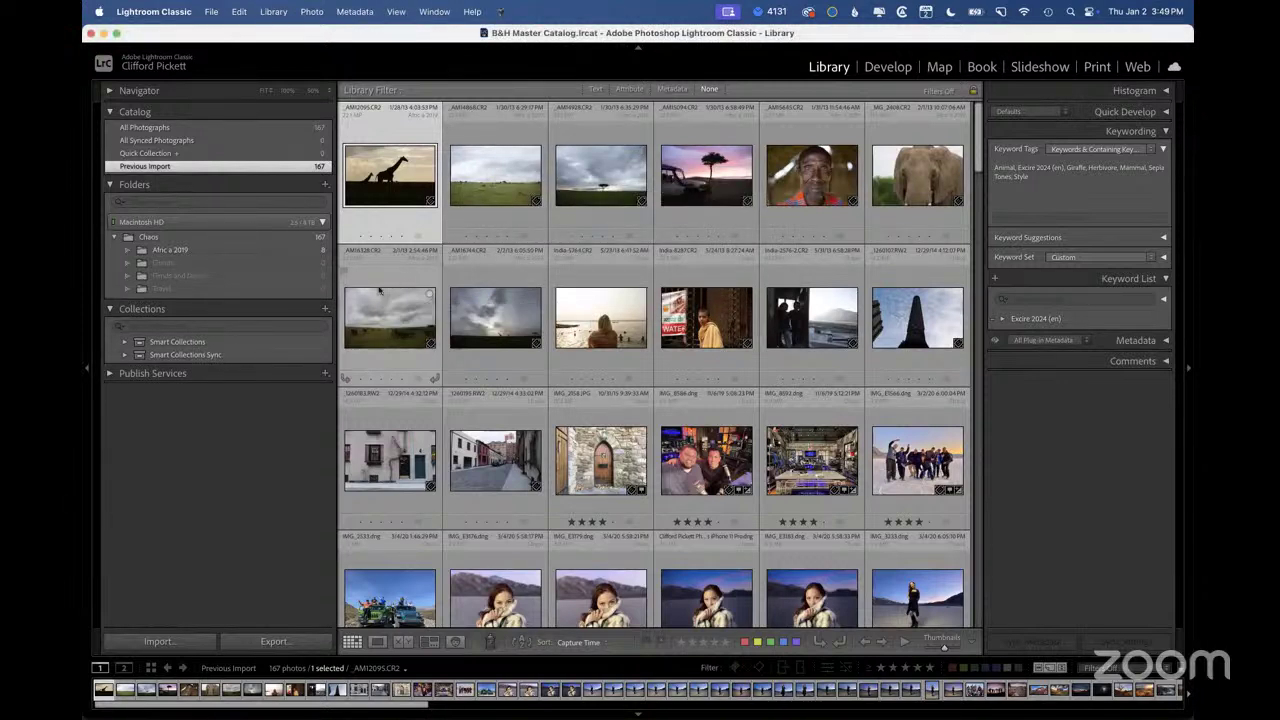
pyautogui.click(152, 238)
pyautogui.rightClick(155, 238)
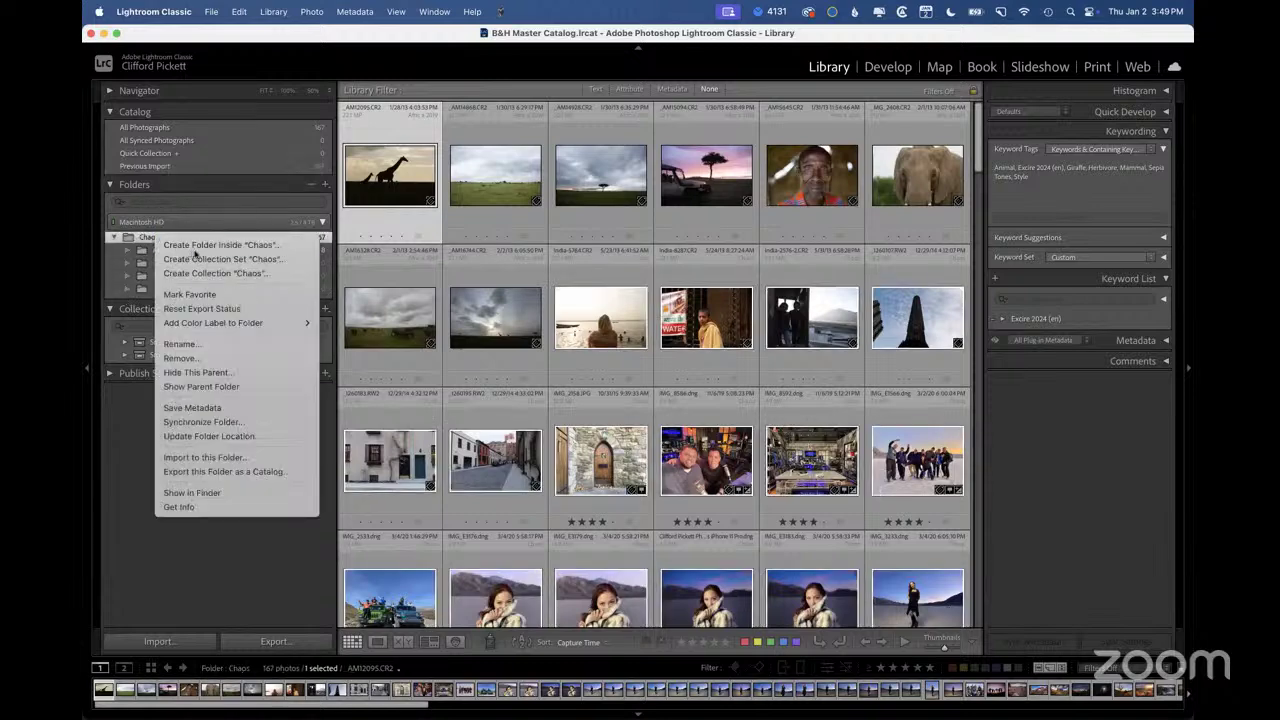
pyautogui.click(185, 244)
pyautogui.write('Portraits')
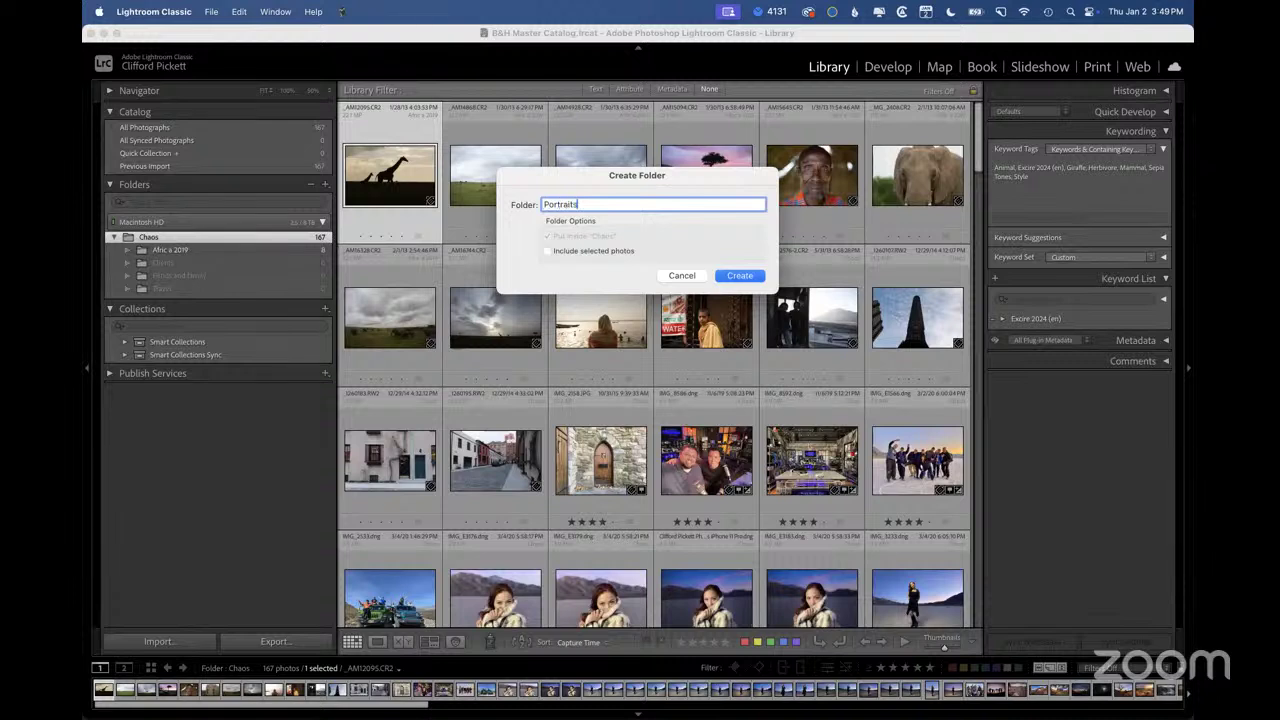
pyautogui.press('Return')
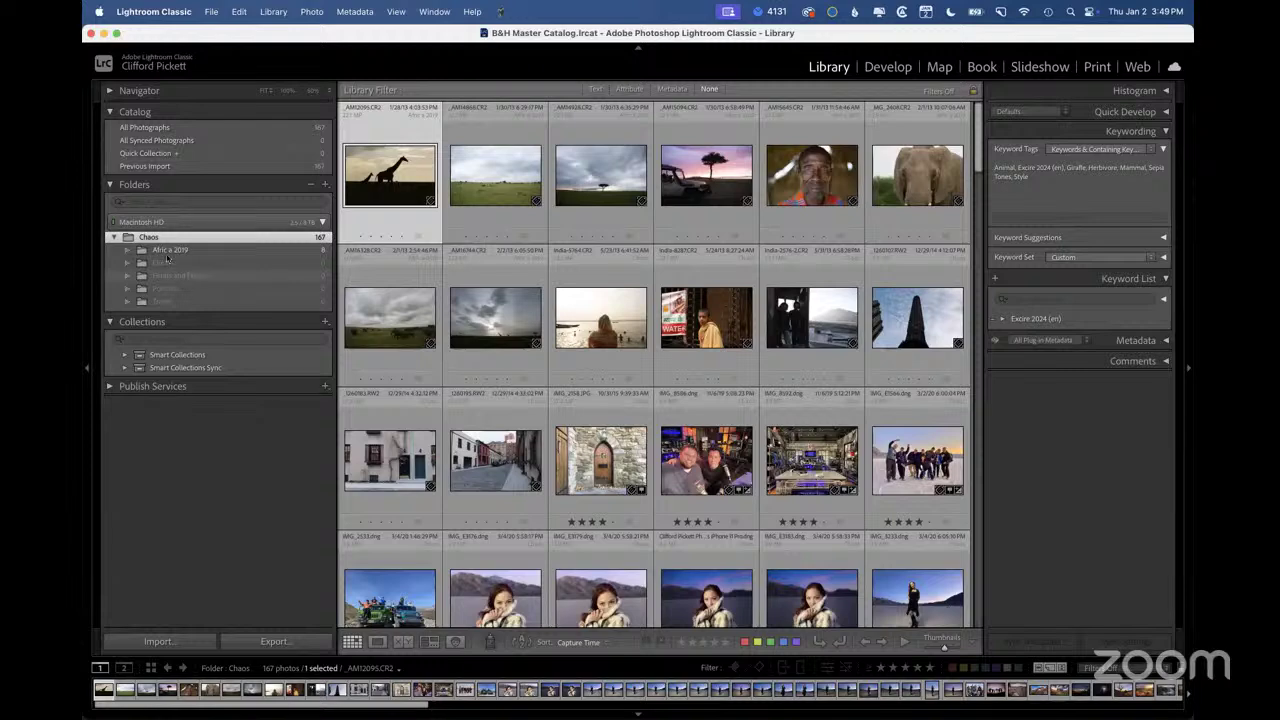
# Create the subfolders "cars" and "architecture" inside the Chaos folder without including the selected photo
pyautogui.rightClick(160, 239)
pyautogui.click(192, 248)
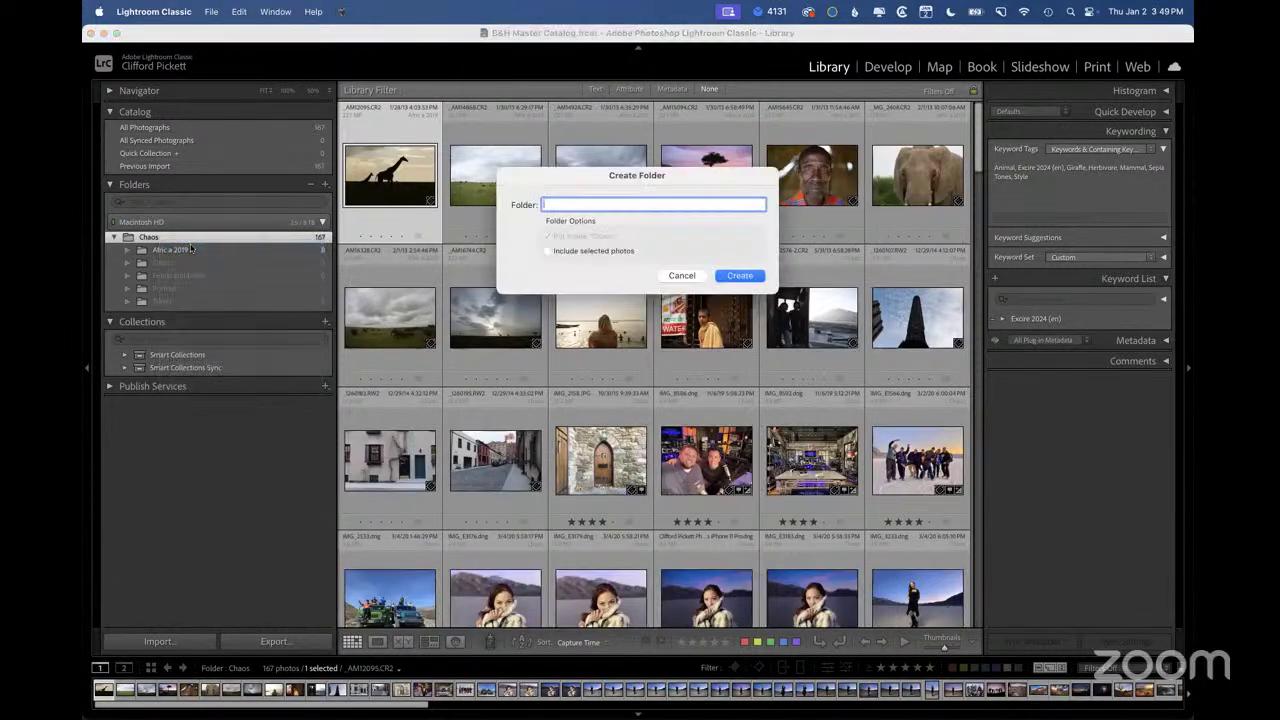
pyautogui.write('cars')
pyautogui.press('Return')
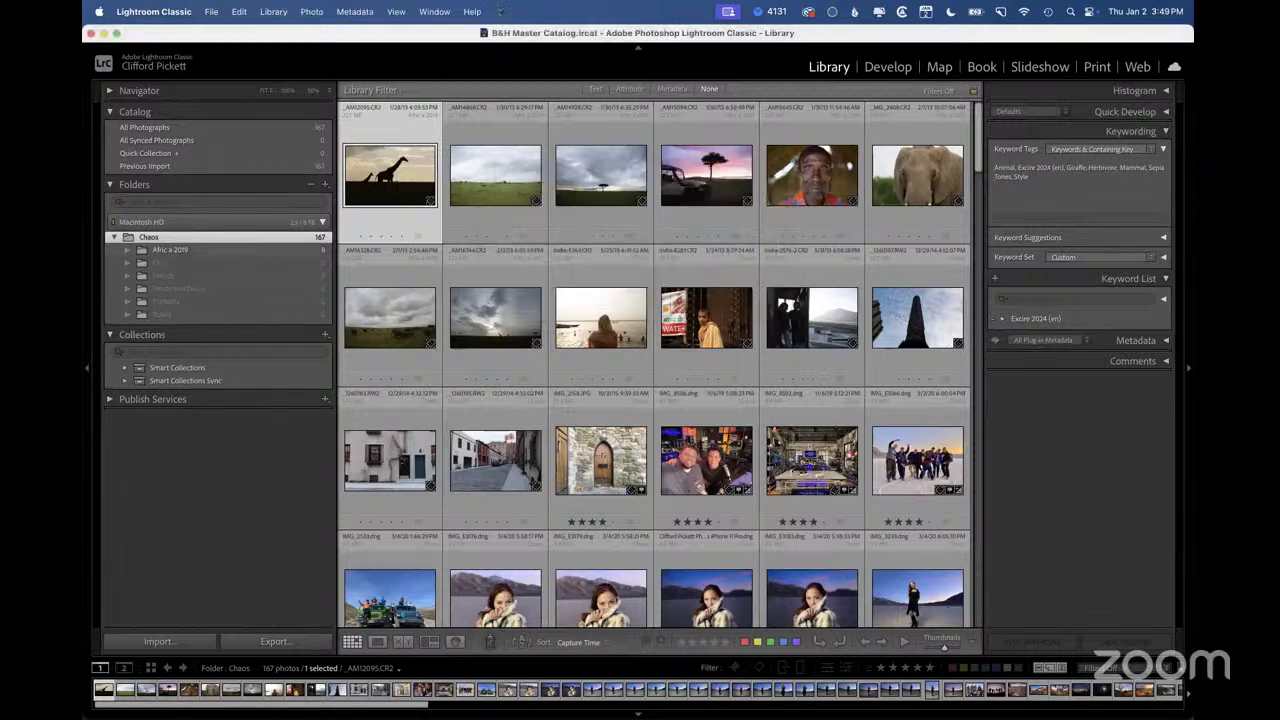
pyautogui.rightClick(160, 238)
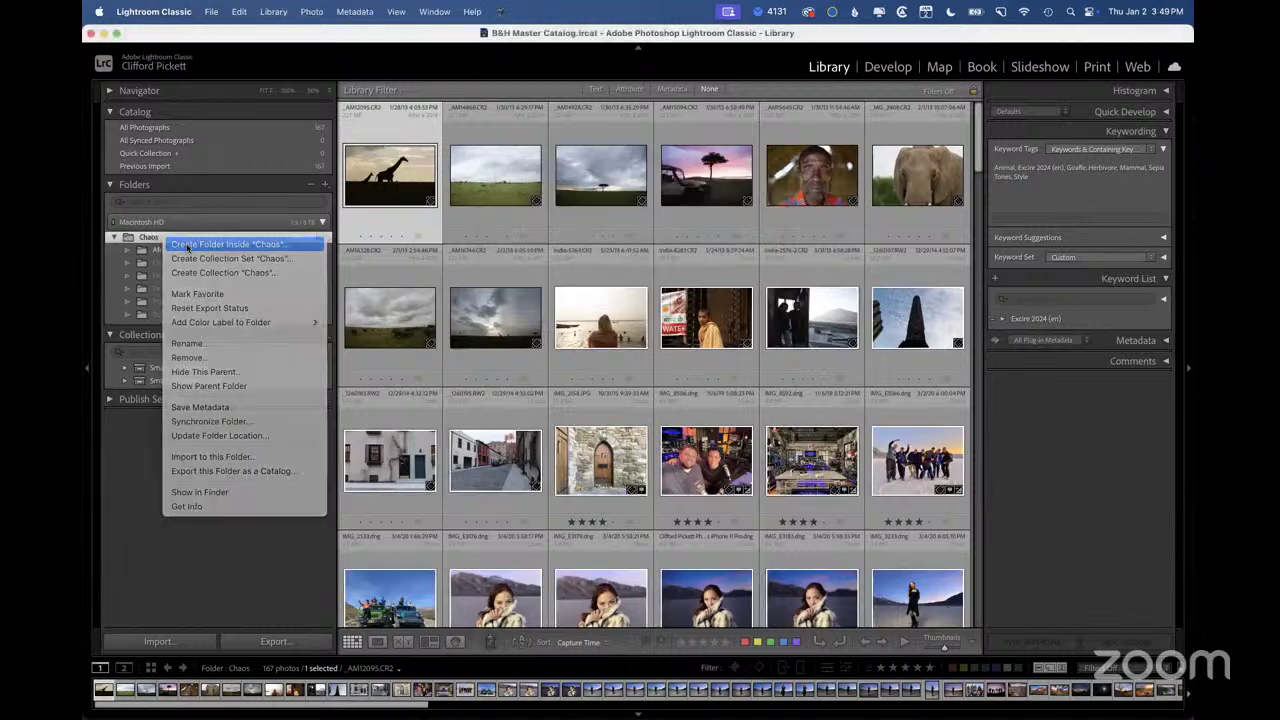
pyautogui.click(192, 244)
pyautogui.write('architecture')
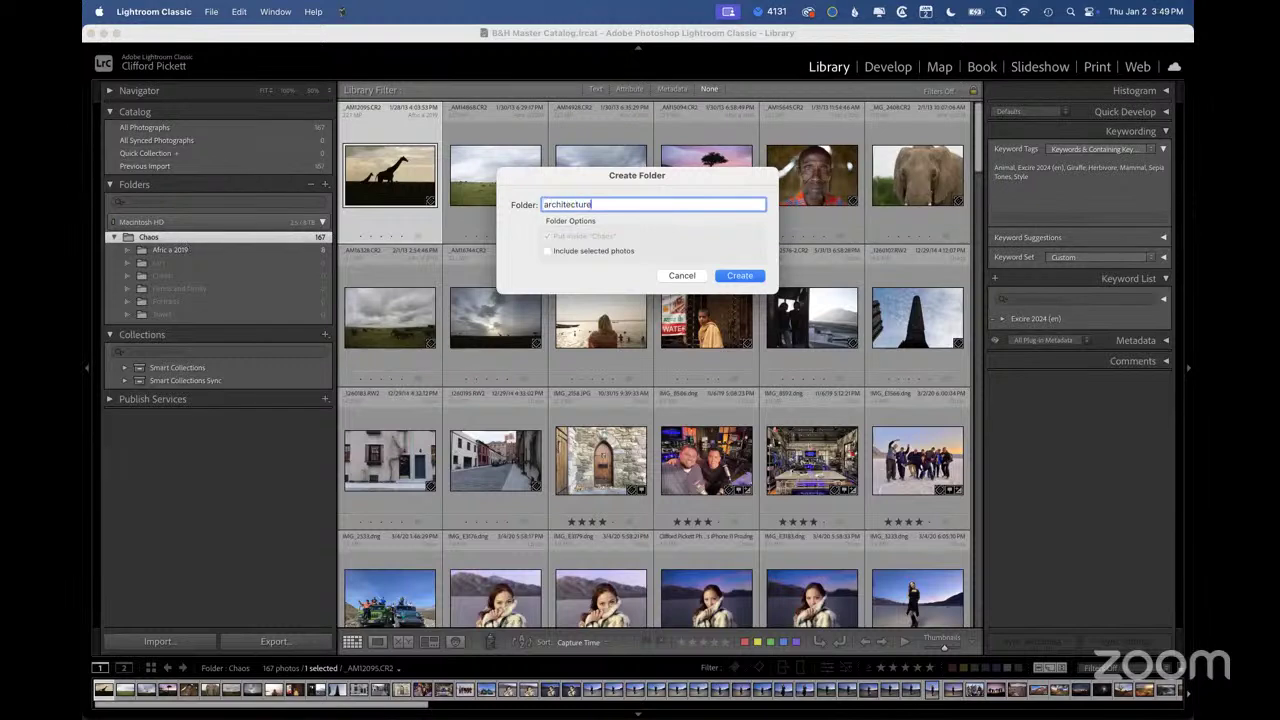
pyautogui.press('Return')
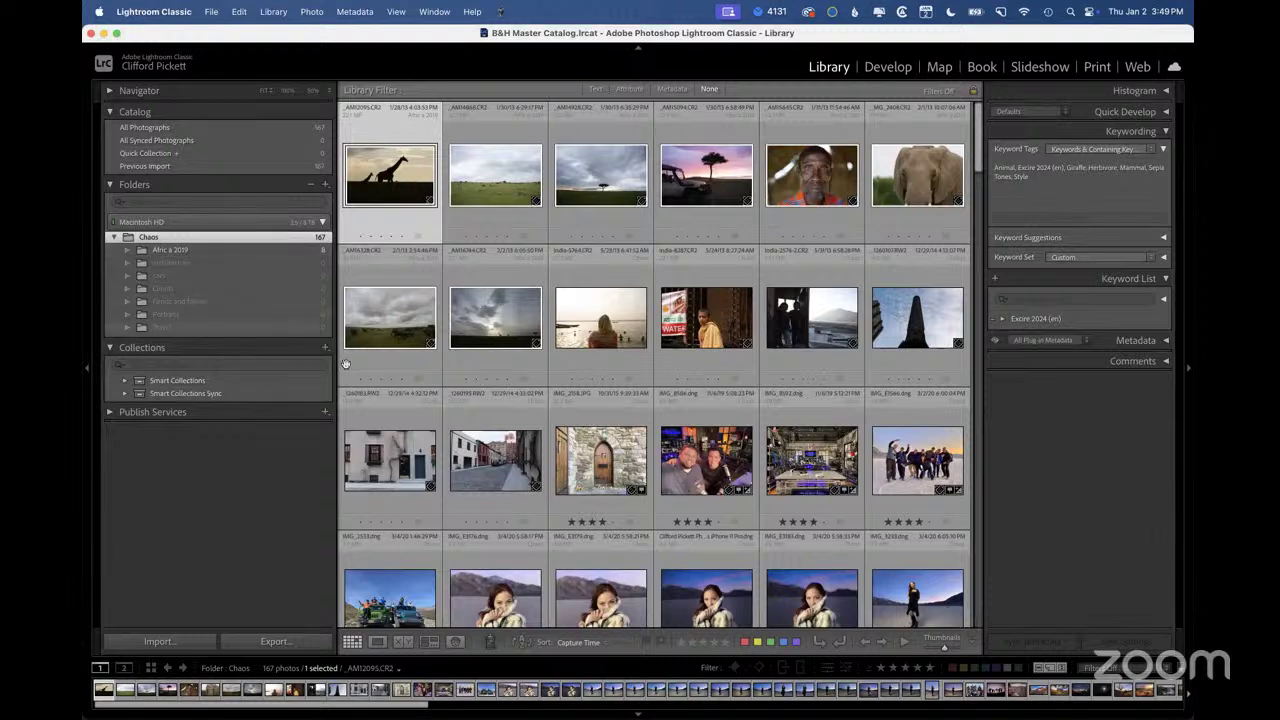
# Open _AM15094.CR2, the sunset photo with the safari vehicle and tree, in the enlarged Loupe view
pyautogui.click(708, 182)
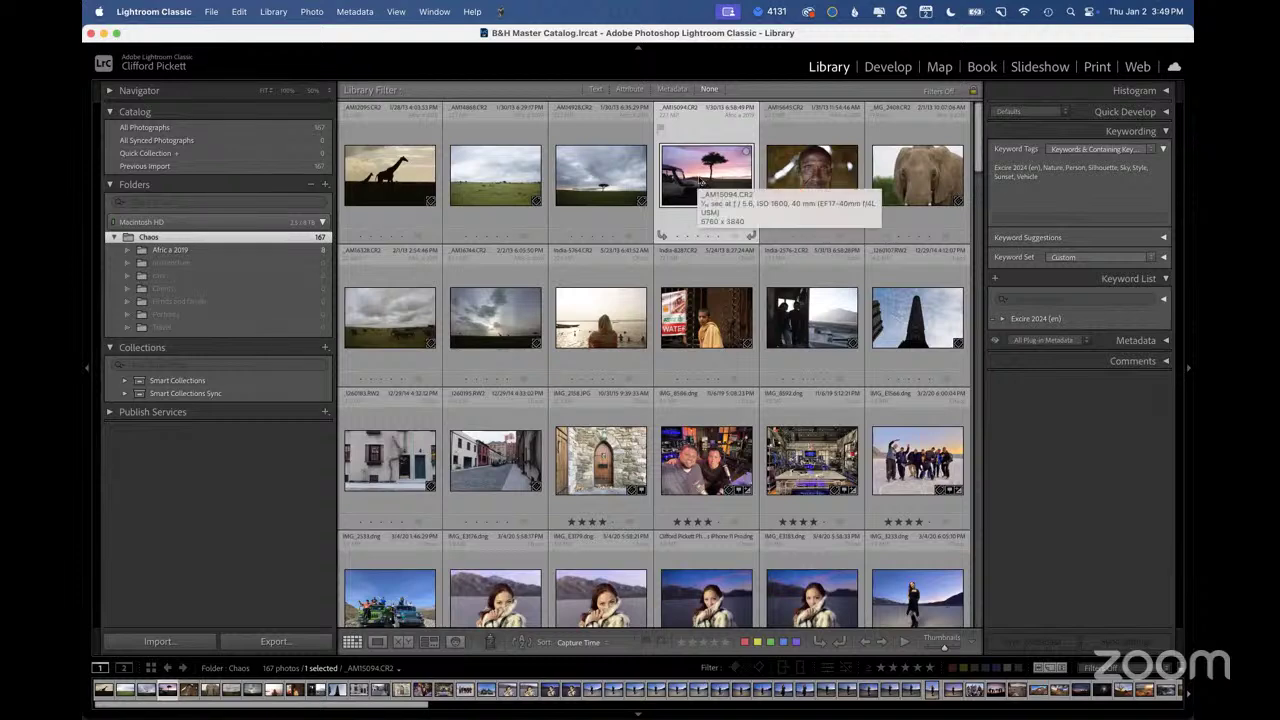
pyautogui.doubleClick(702, 183)
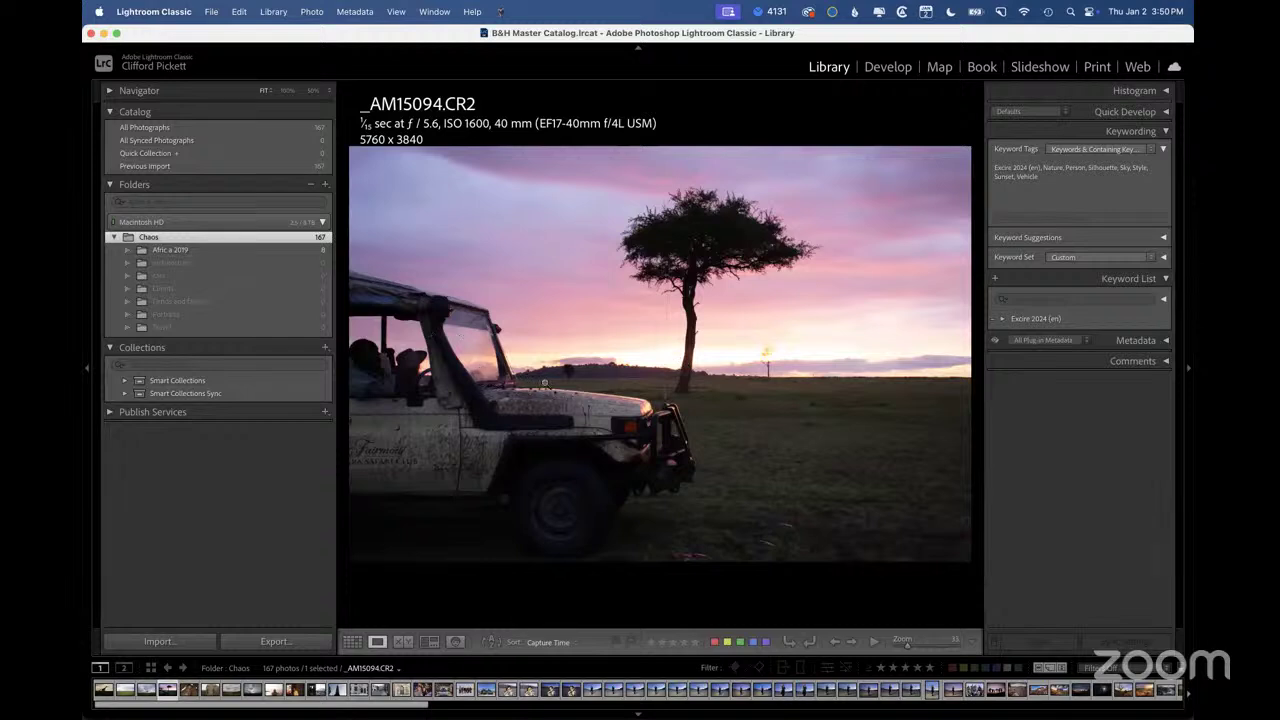
# Create a folder named "Maasai mara safari lodge" inside Clients and move the sunset photo of the safari vehicle into it
pyautogui.press('g')
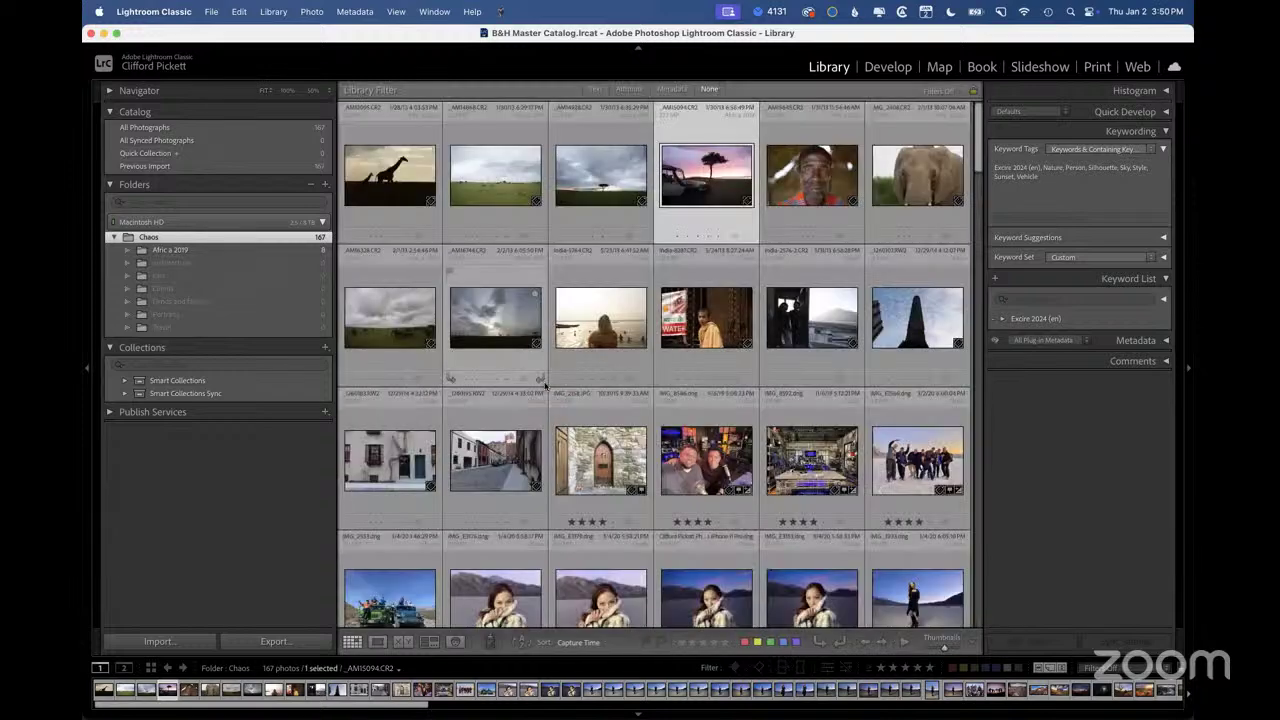
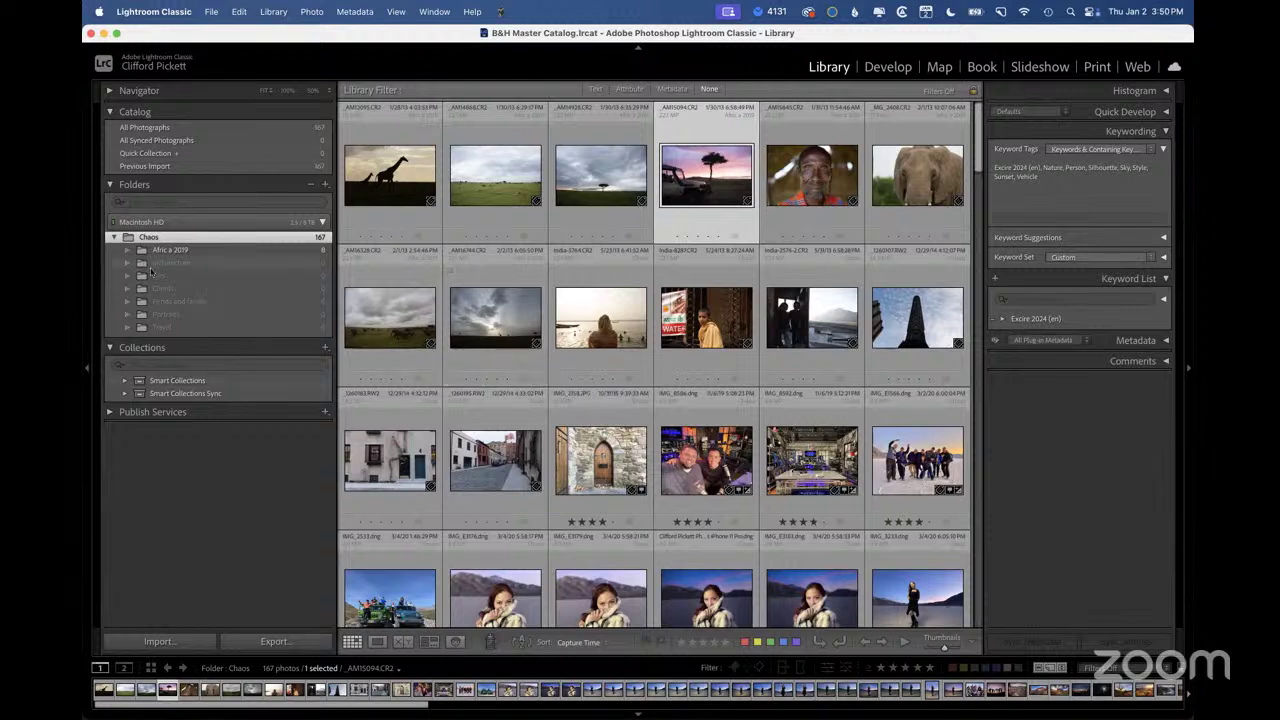
pyautogui.click(600, 318)
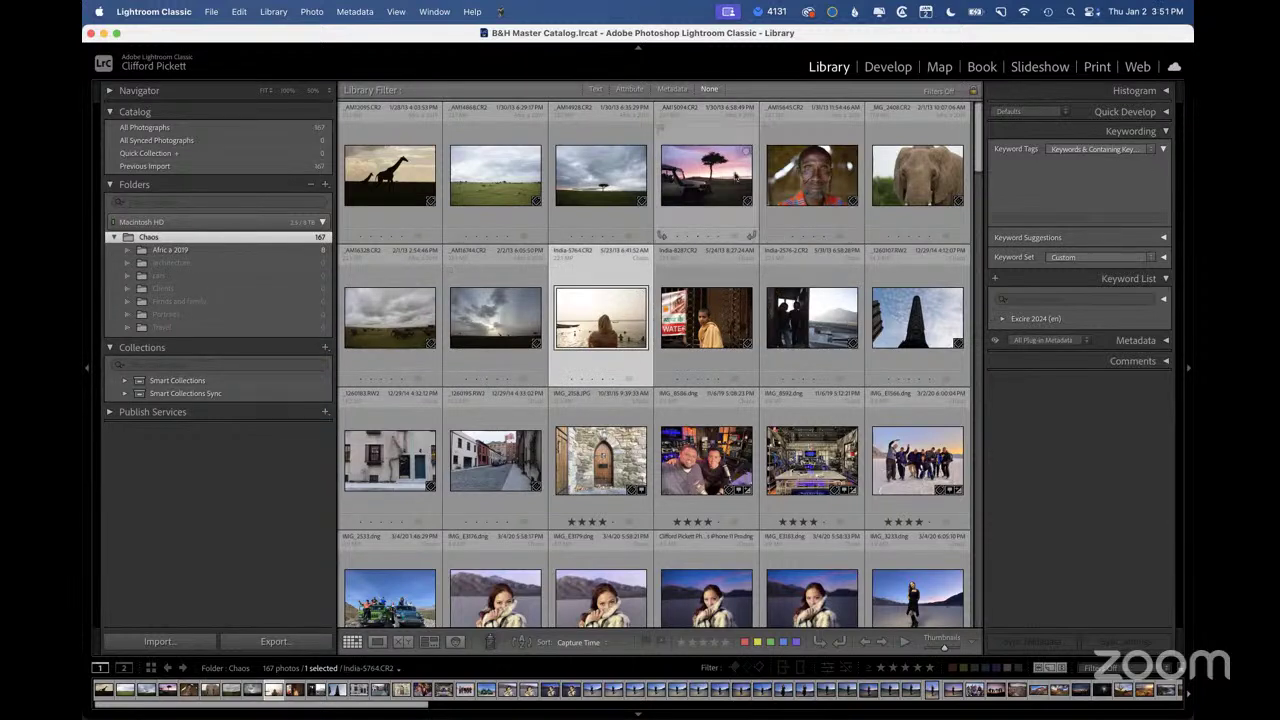
pyautogui.click(706, 175)
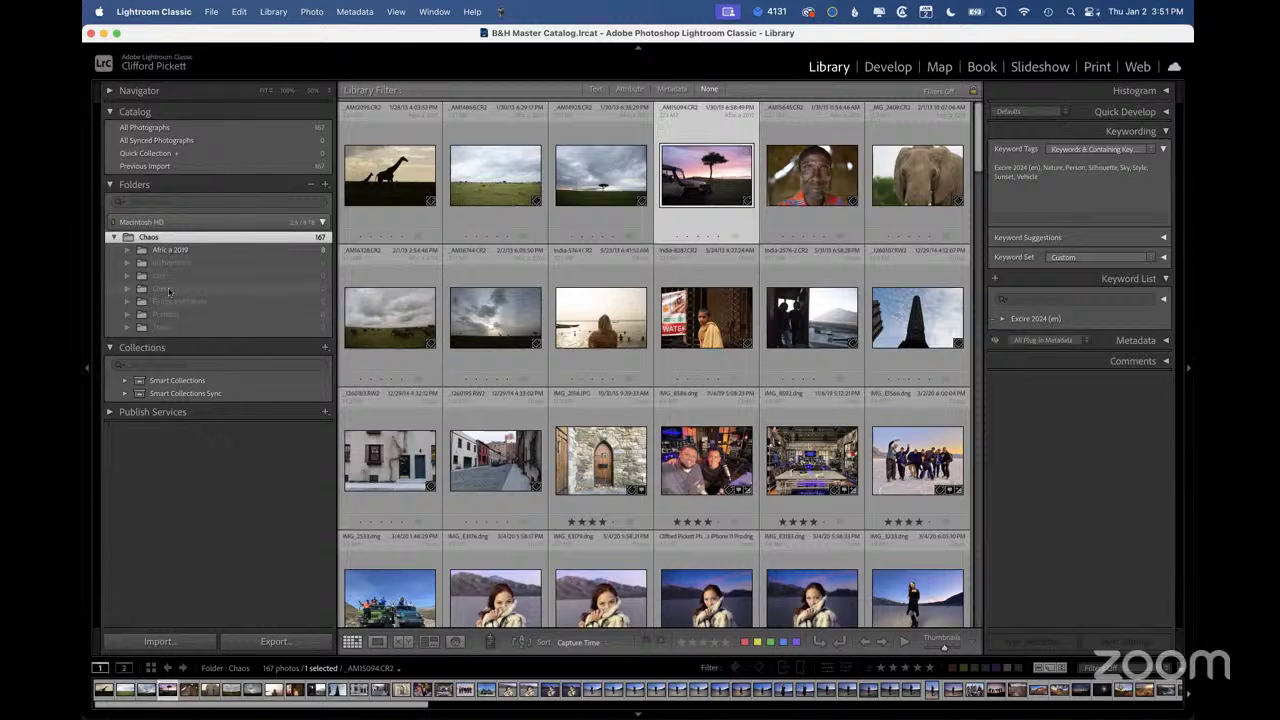
pyautogui.rightClick(168, 289)
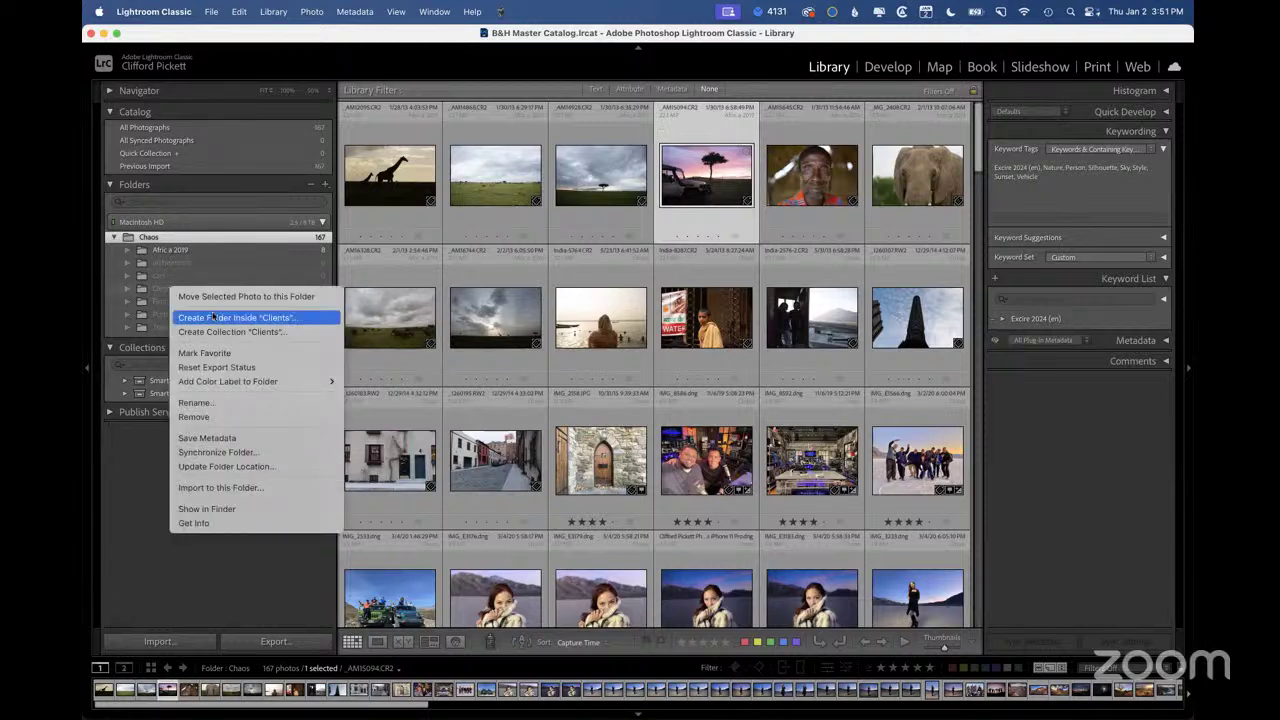
pyautogui.click(212, 318)
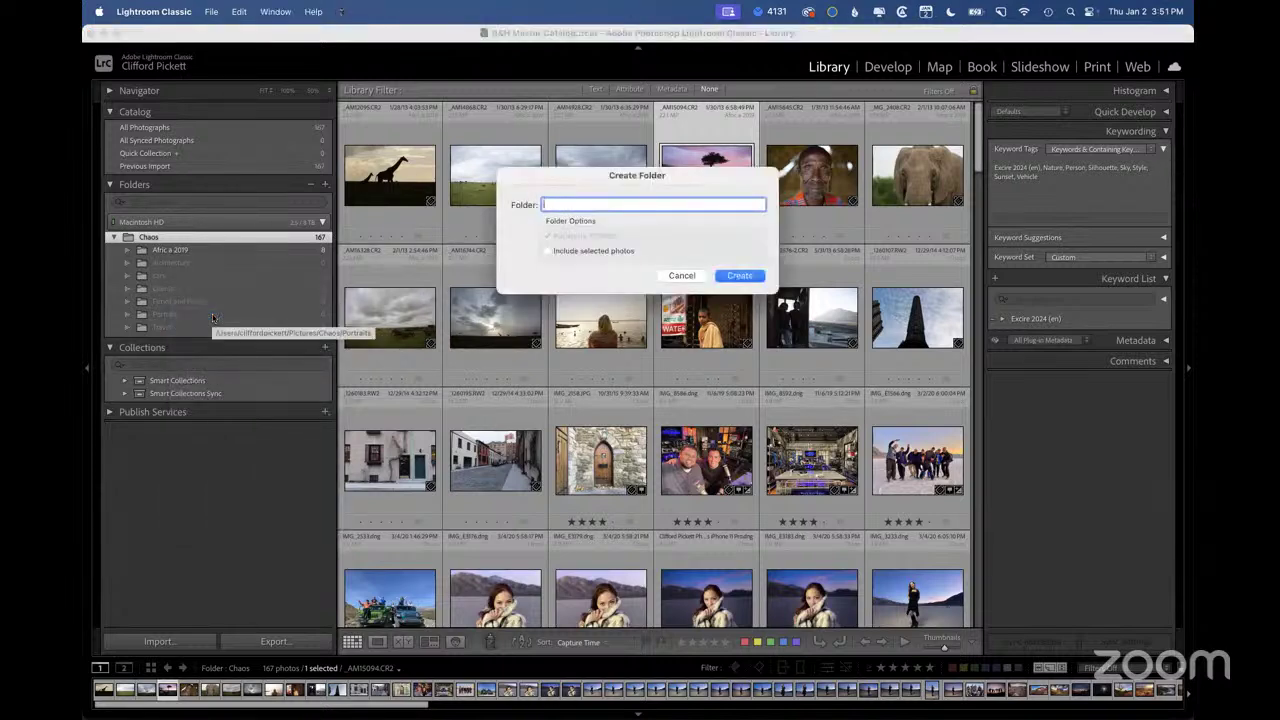
pyautogui.write('M')
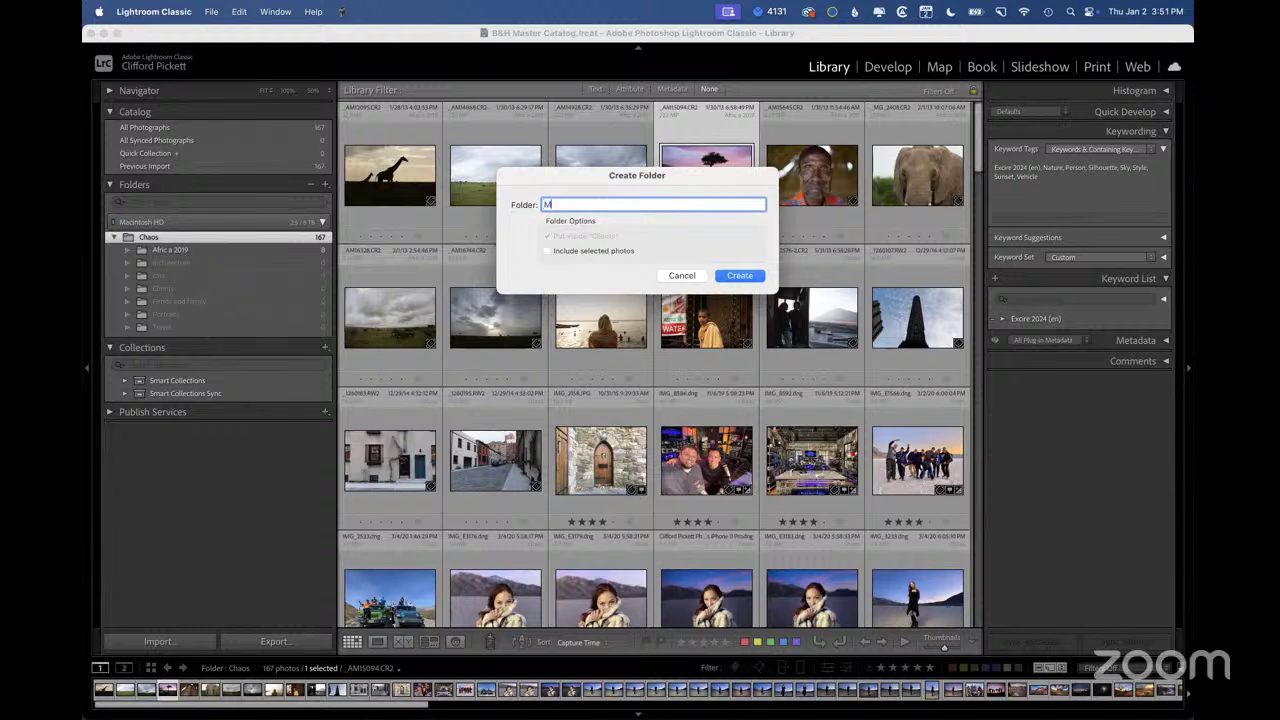
pyautogui.write('aasai mara safari lodge')
pyautogui.press('Return')
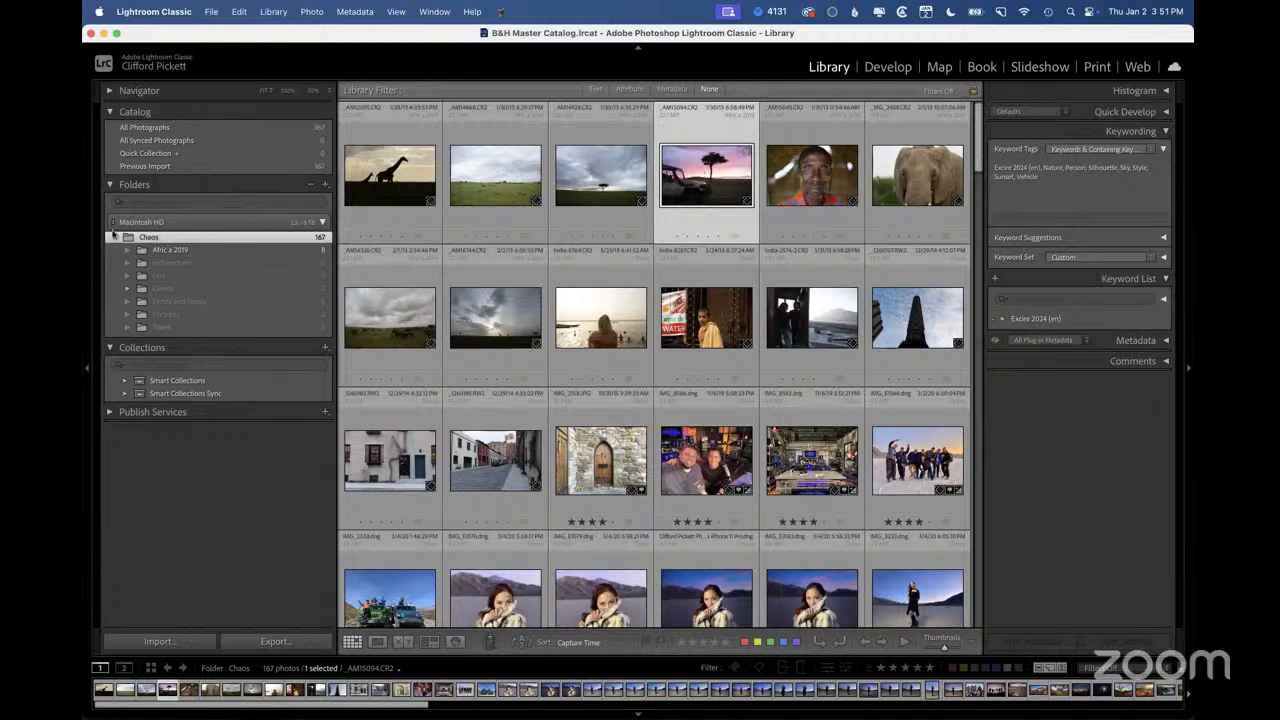
pyautogui.click(125, 289)
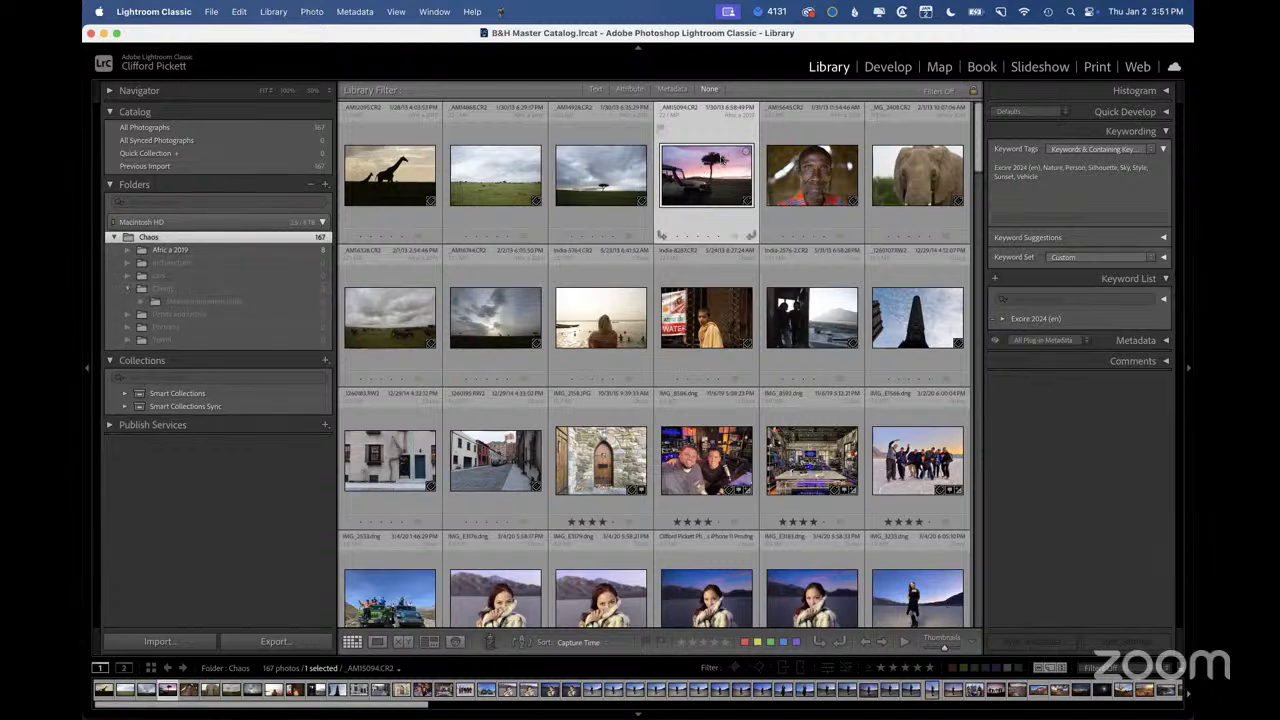
pyautogui.moveTo(722, 160); pyautogui.dragTo(200, 306)
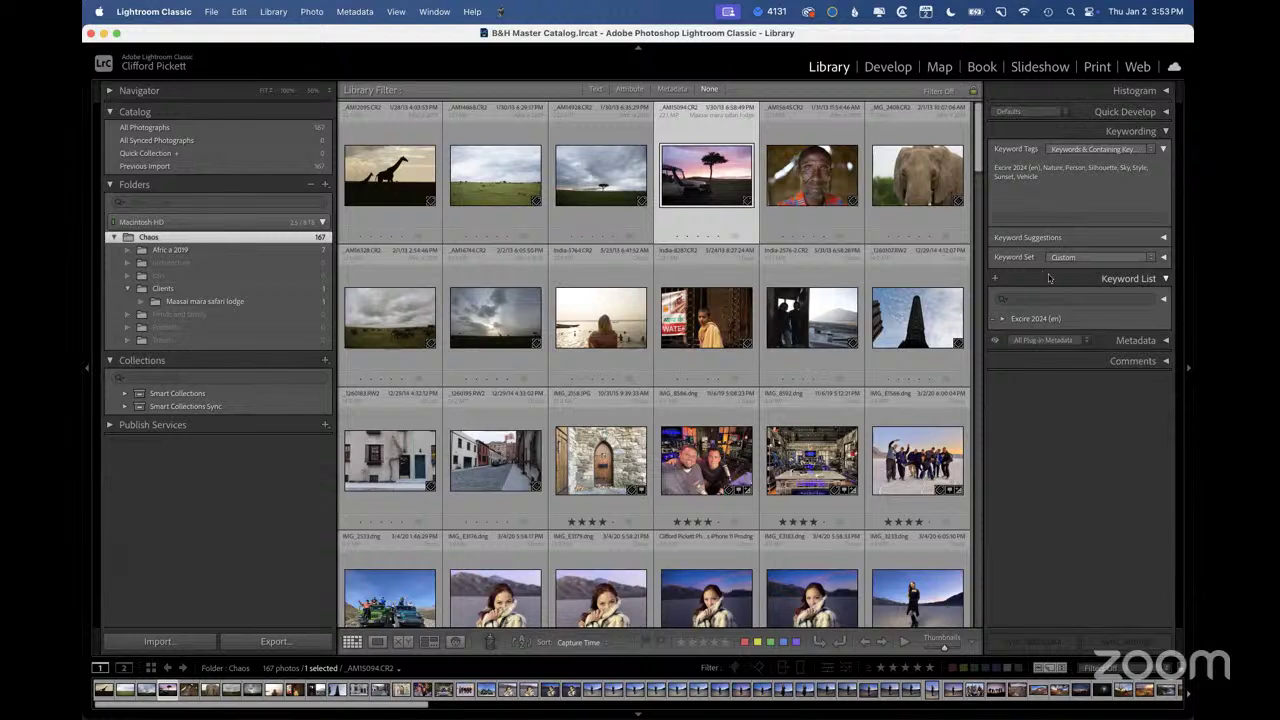
# Create the keyword "01 WHO" with its export options disabled and apply it to the selected photo
pyautogui.click(996, 279)
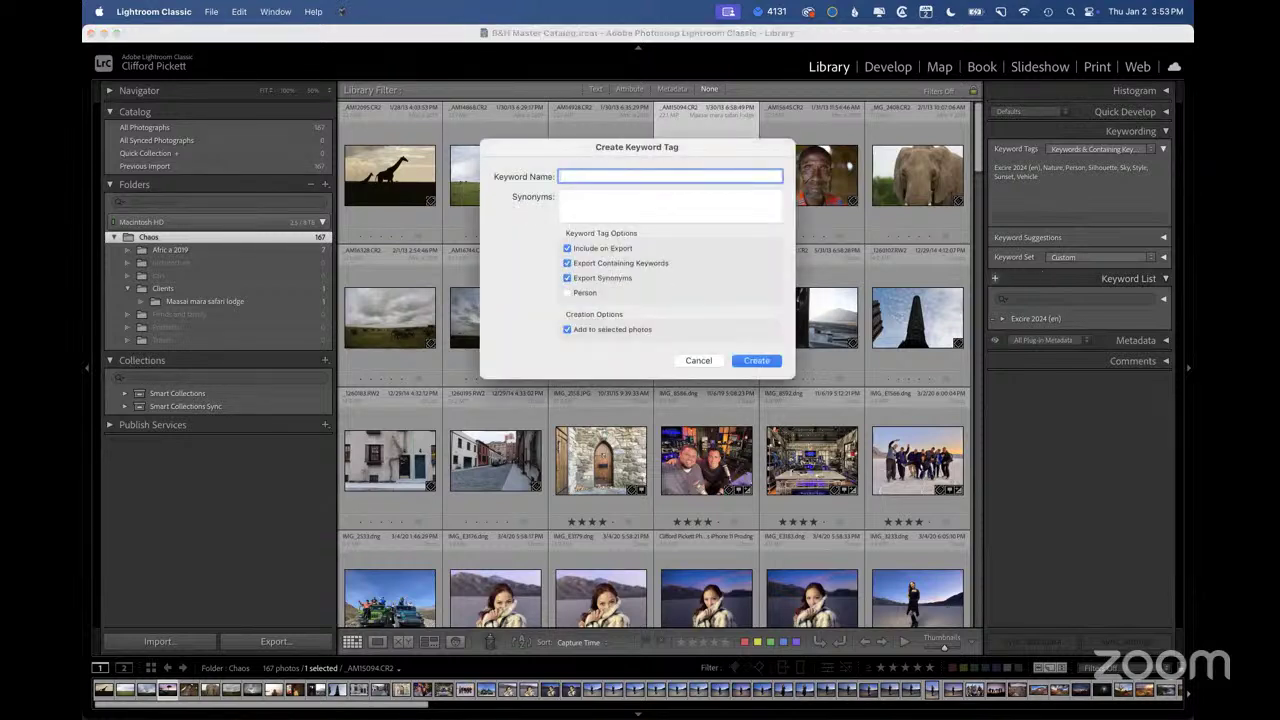
pyautogui.write('01 WHO')
pyautogui.click(569, 250)
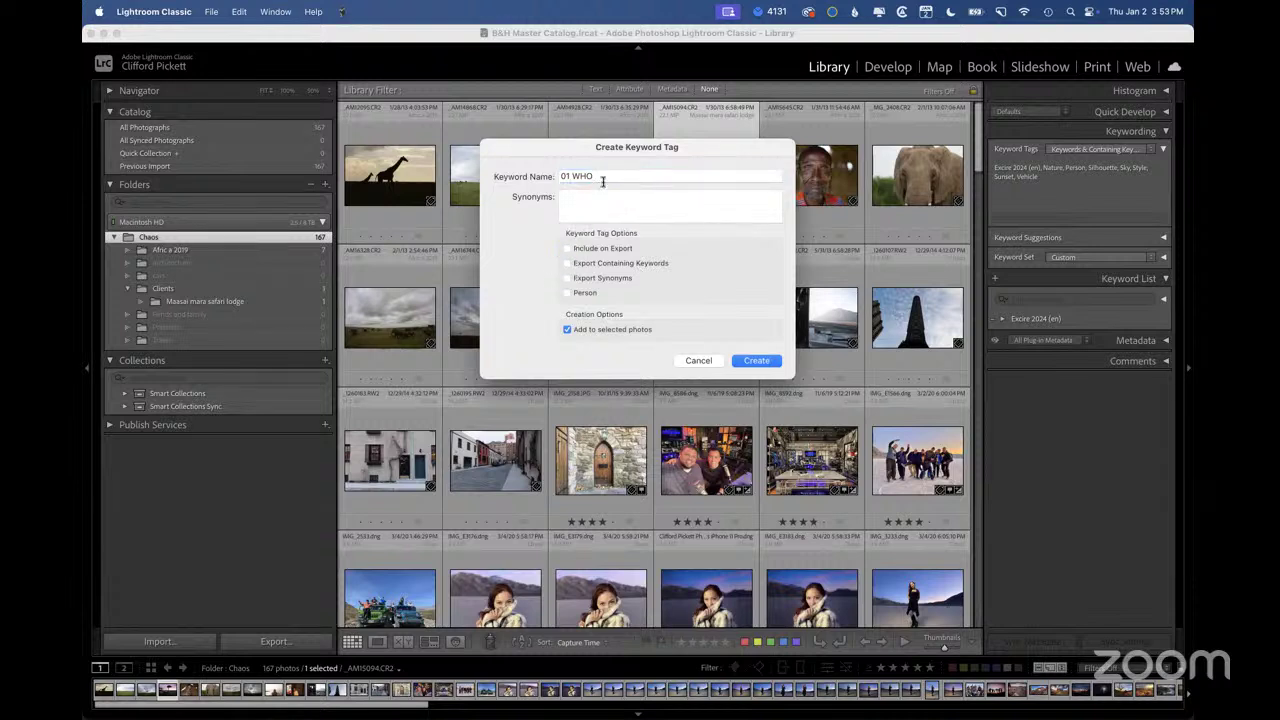
pyautogui.click(775, 362)
# Create the keywords "02 WHAT" and "03 WHERE" and add both to the selected photo
pyautogui.click(995, 278)
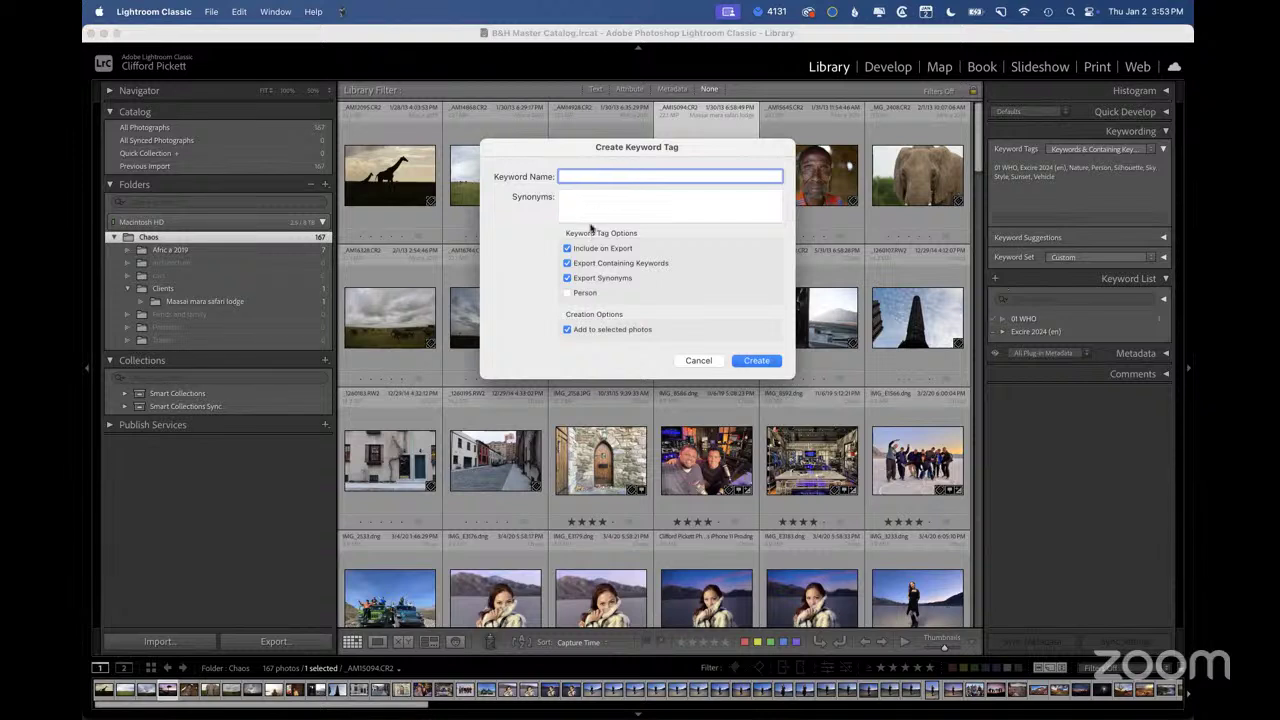
pyautogui.write('02 WHAT')
pyautogui.click(757, 361)
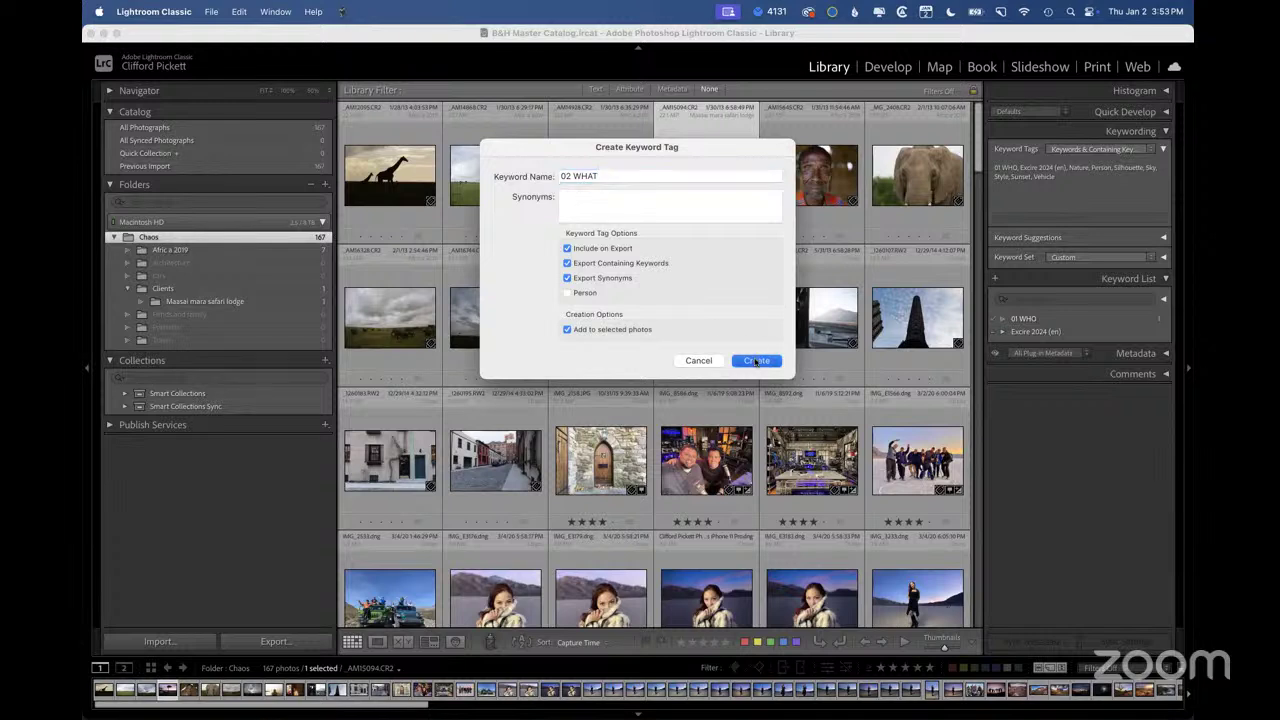
pyautogui.click(995, 278)
pyautogui.write('03 WHERE')
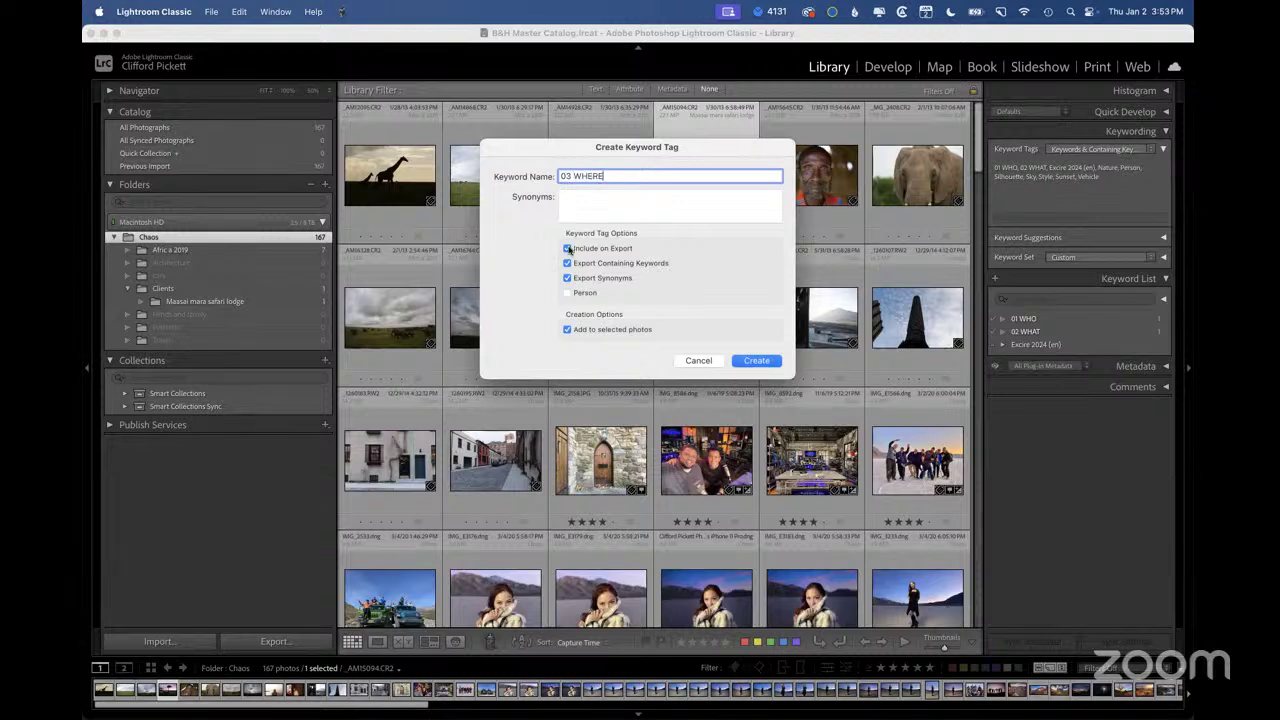
pyautogui.click(757, 360)
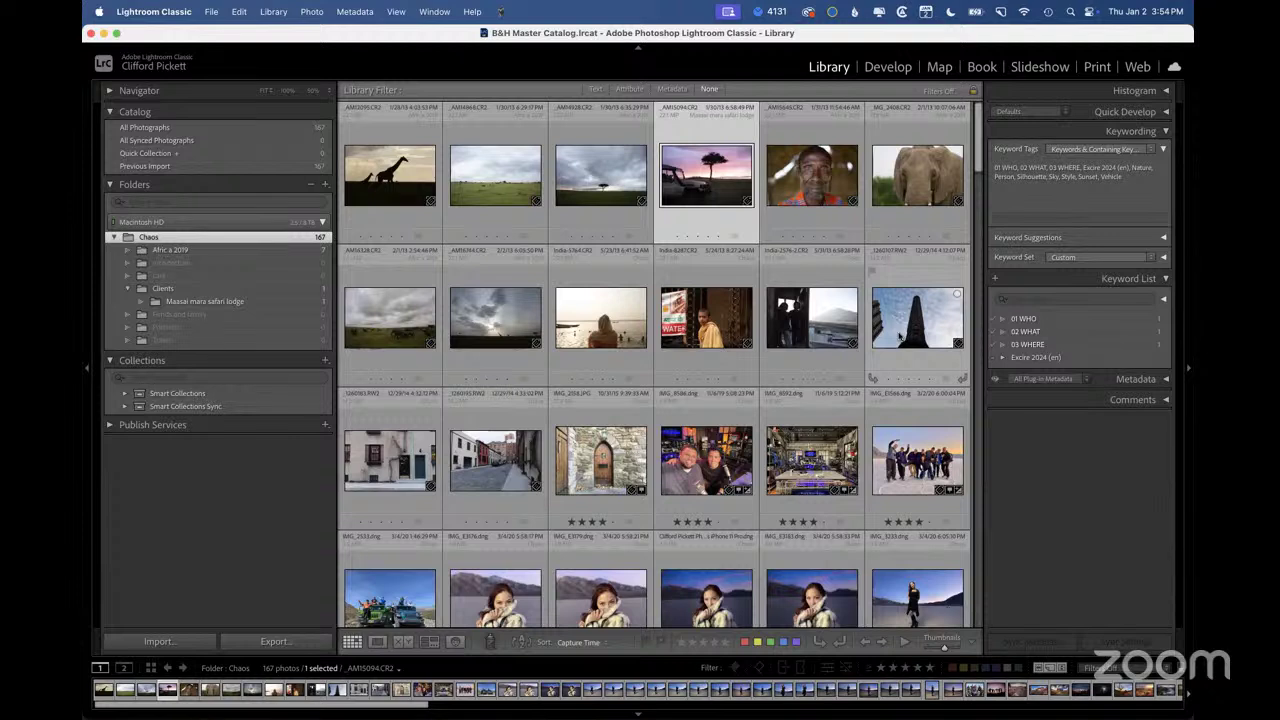
# Create the keyword "giraffe" and add it to the giraffe silhouette photo
pyautogui.click(408, 184)
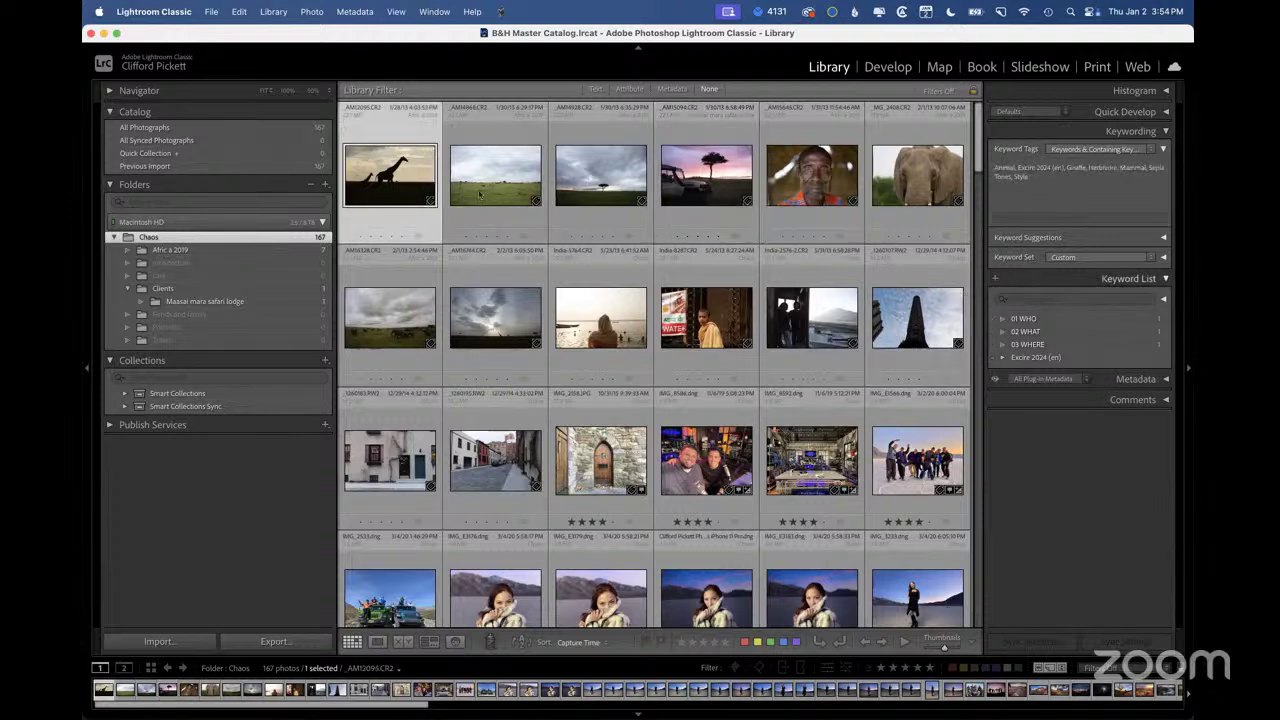
pyautogui.click(995, 279)
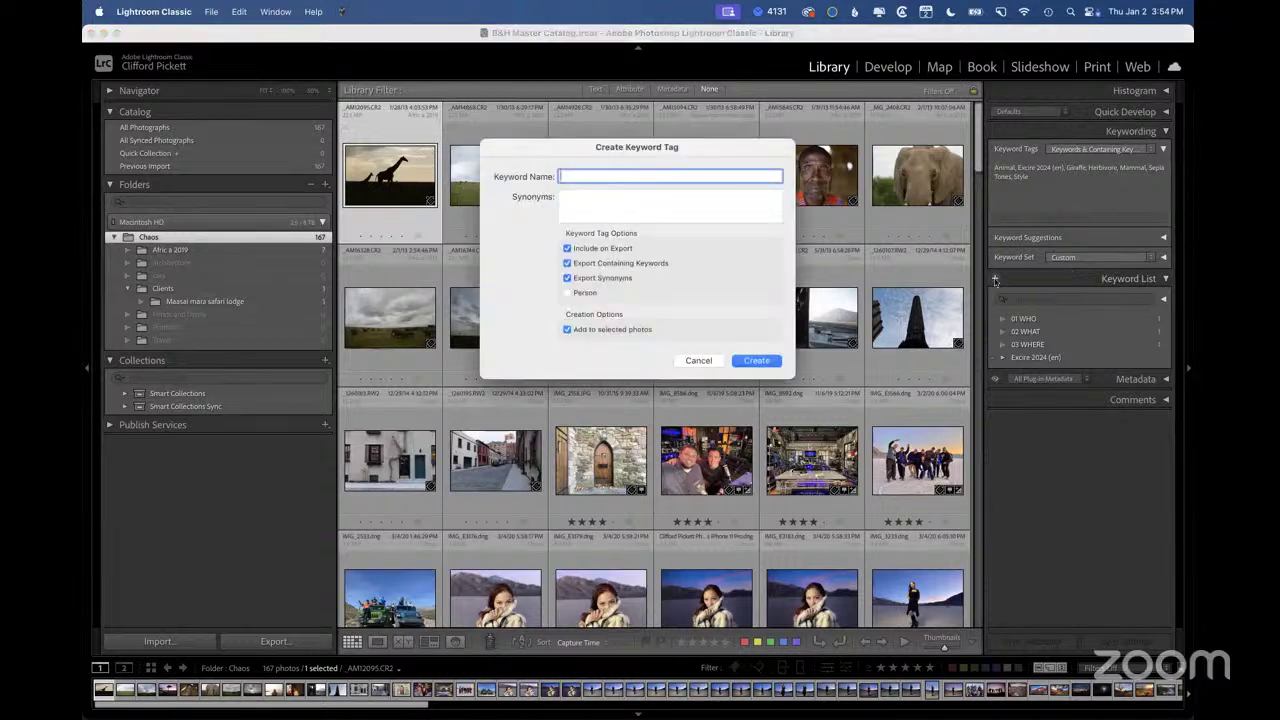
pyautogui.write('giraffe')
pyautogui.press('Return')
# Add the existing keyword "Sunset" to the safari vehicle photo
pyautogui.click(724, 180)
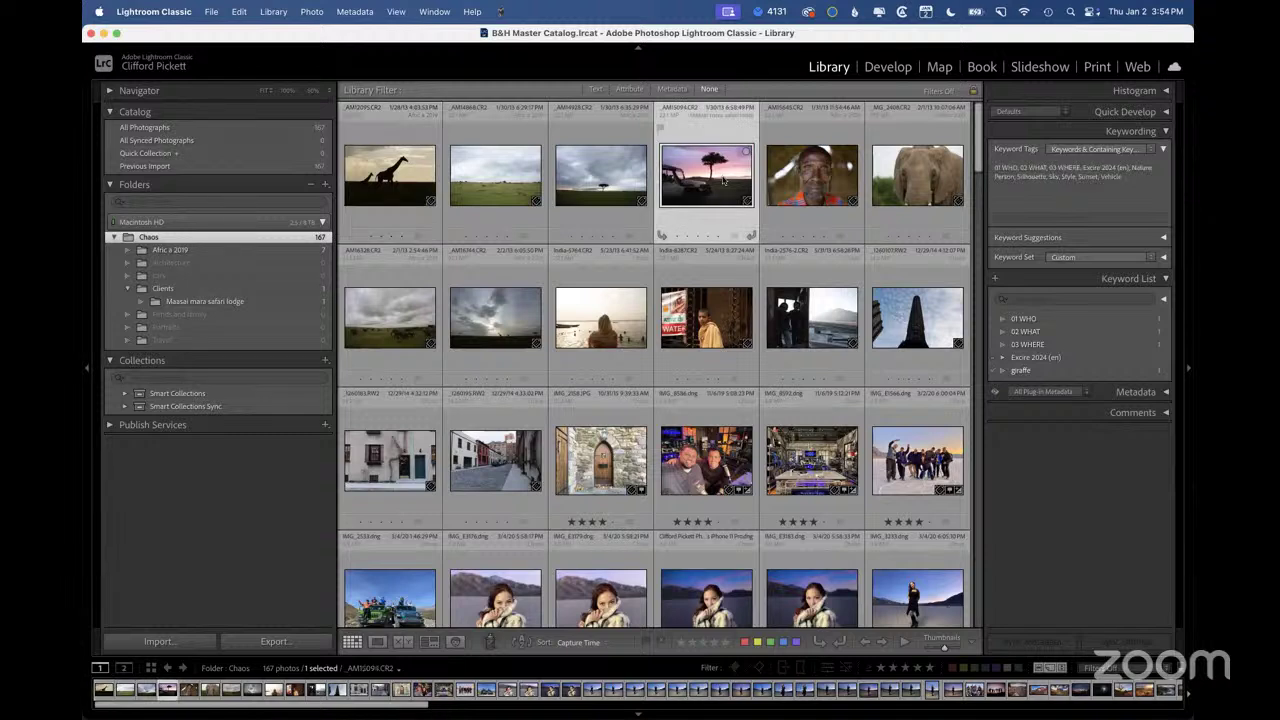
pyautogui.press('super+k')
pyautogui.write('sunset')
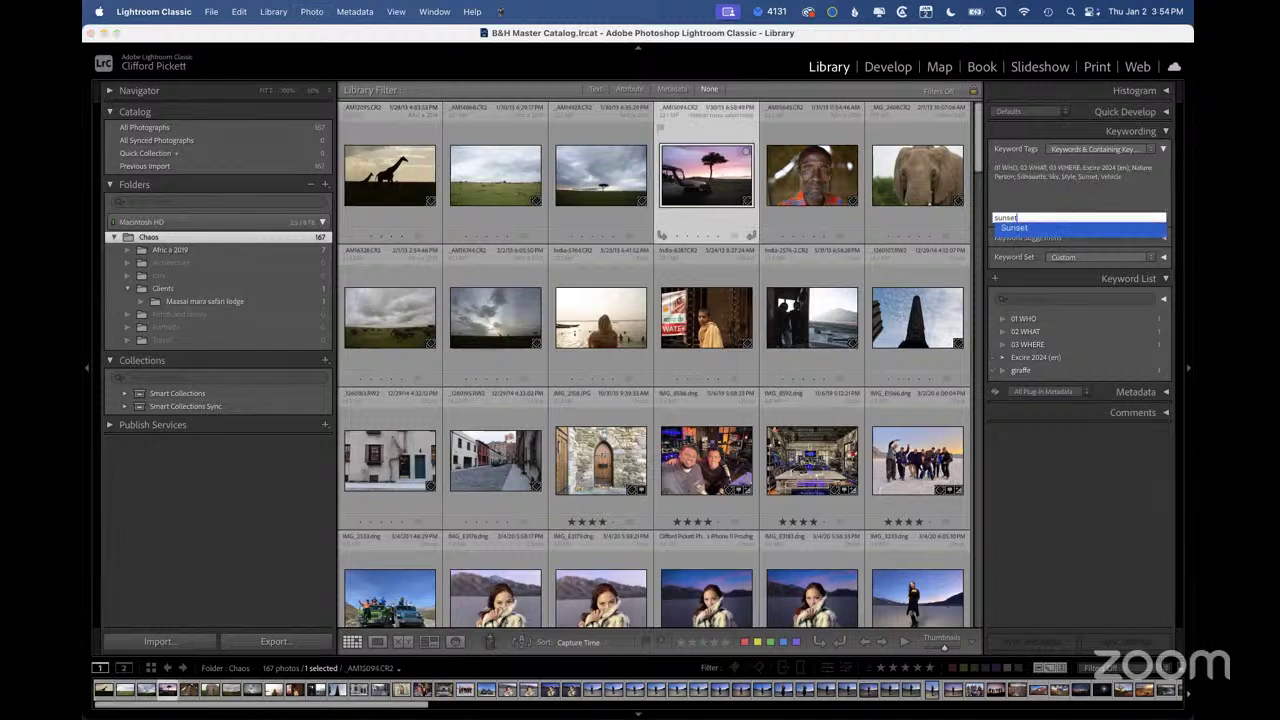
pyautogui.press('Return')
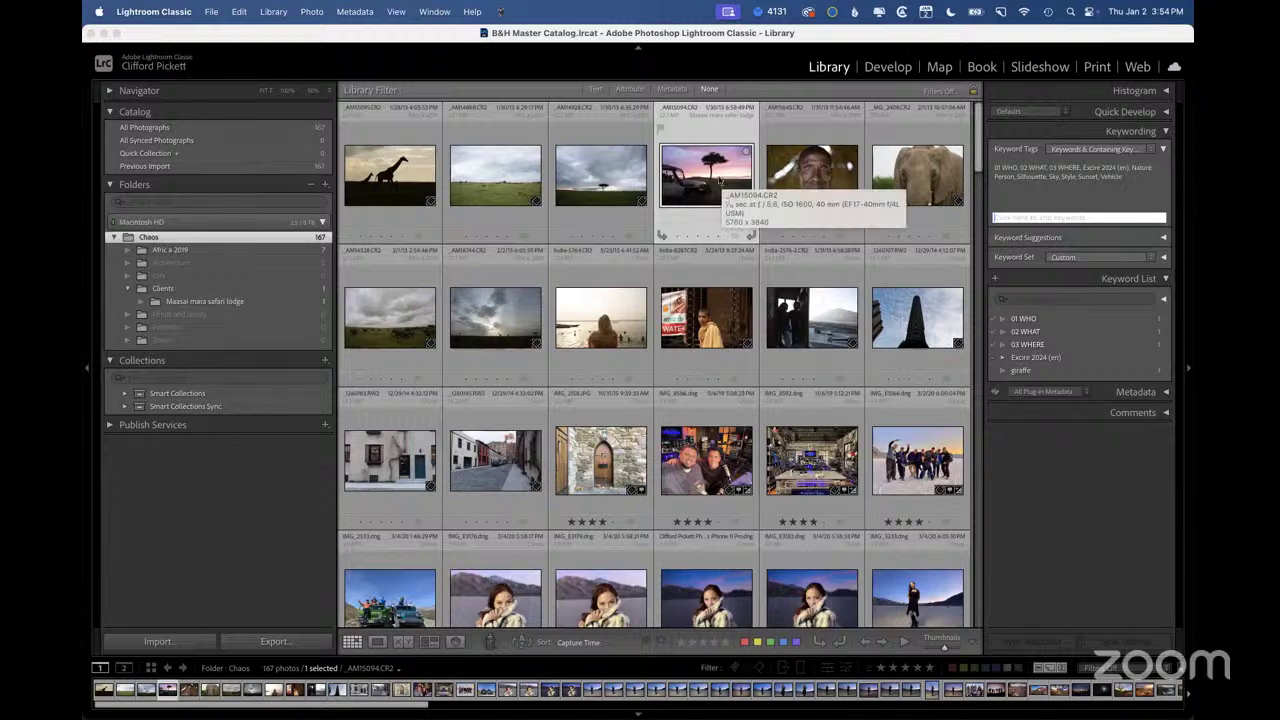
# Create the keyword "Maasai Mara lodge" and add it to the safari vehicle photo
pyautogui.click(909, 182)
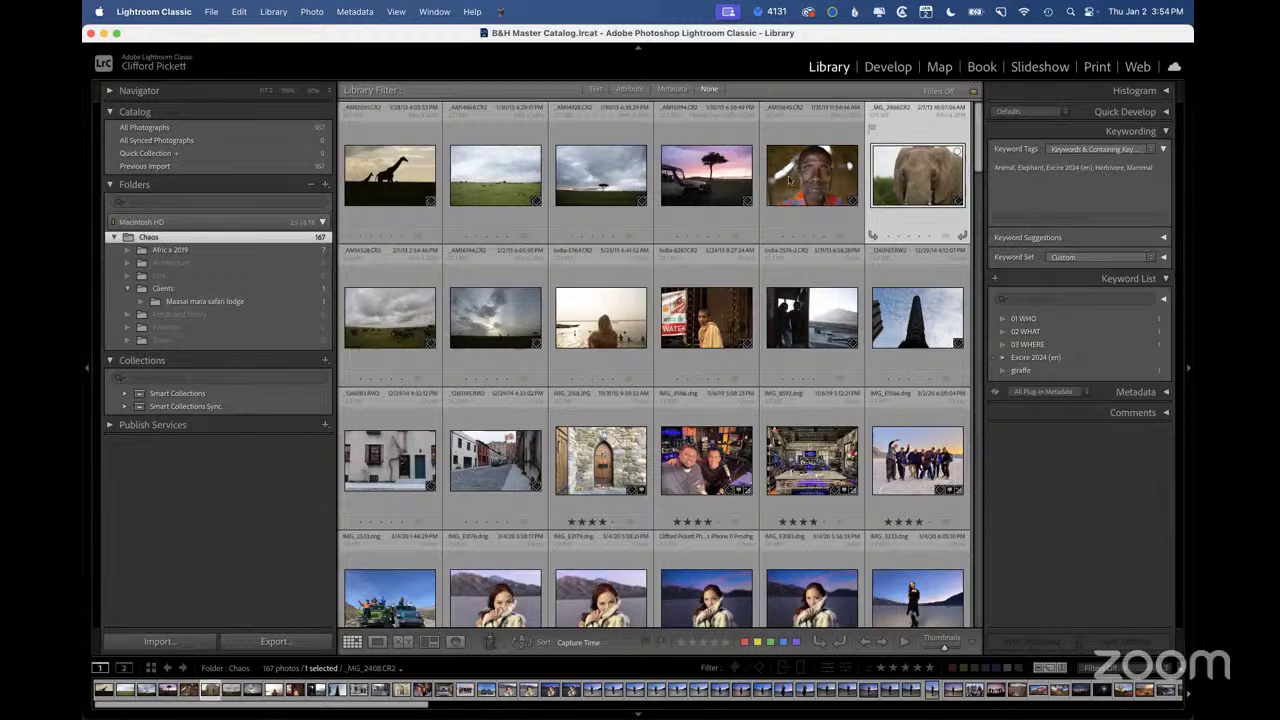
pyautogui.click(705, 180)
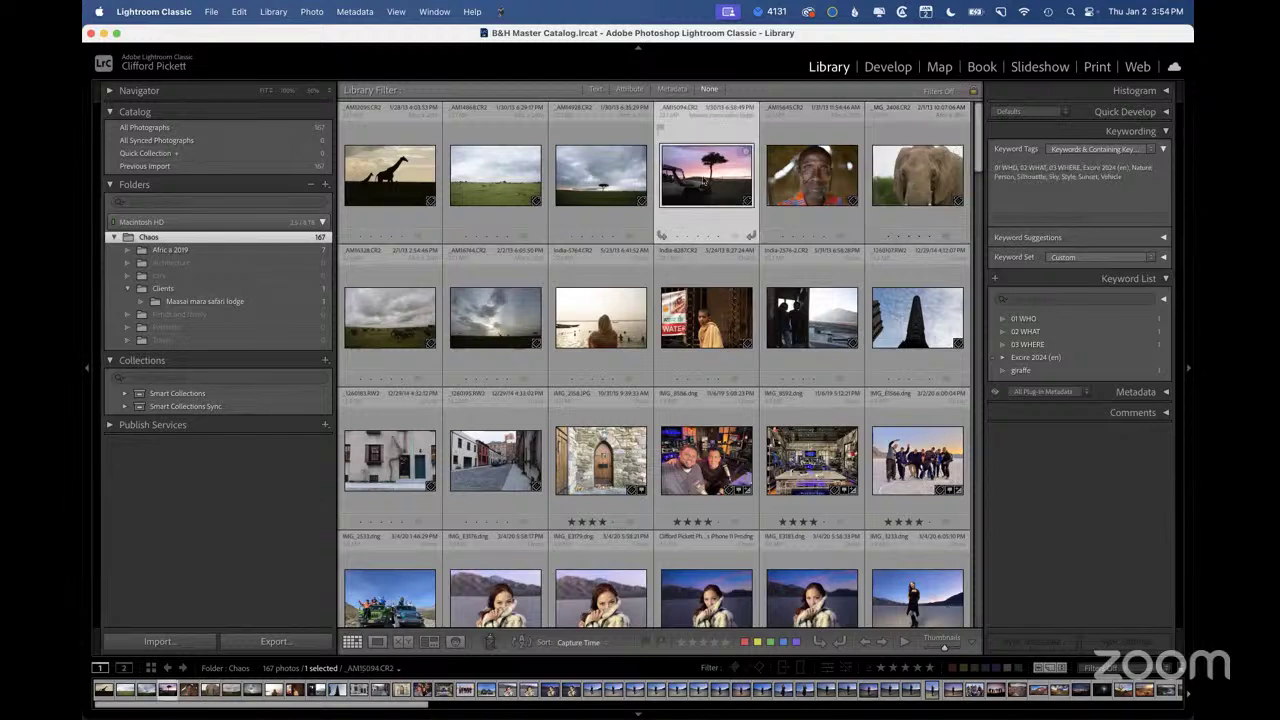
pyautogui.click(996, 279)
pyautogui.write('Maasa')
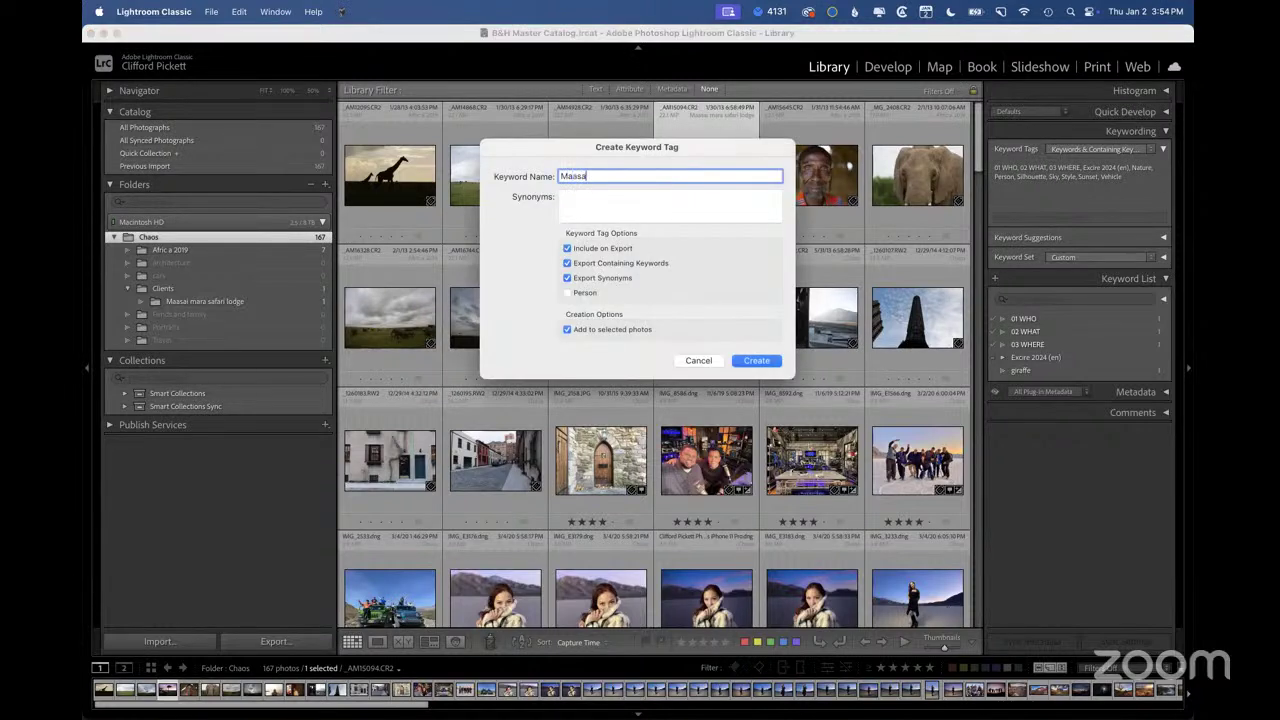
pyautogui.write('i Mara lodge')
pyautogui.press('Return')
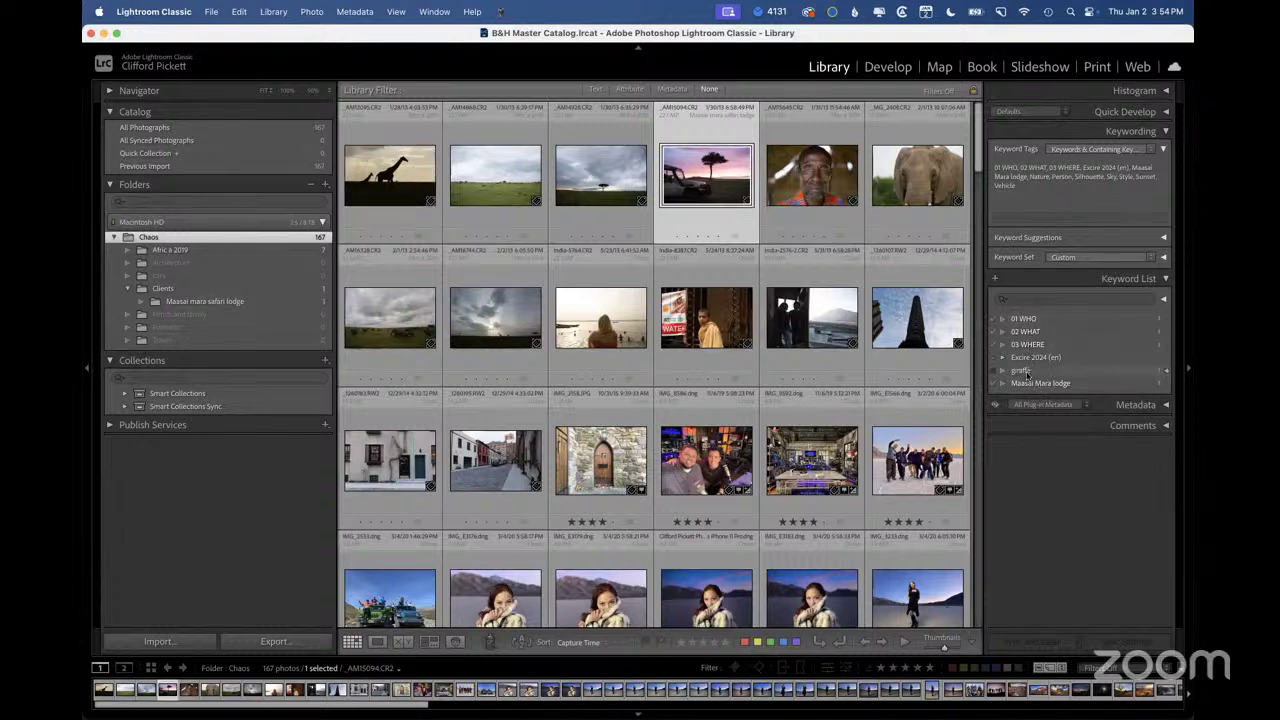
# Create an "Animals" keyword inside 02 WHAT and nest the giraffe keyword under it
pyautogui.click(1030, 333)
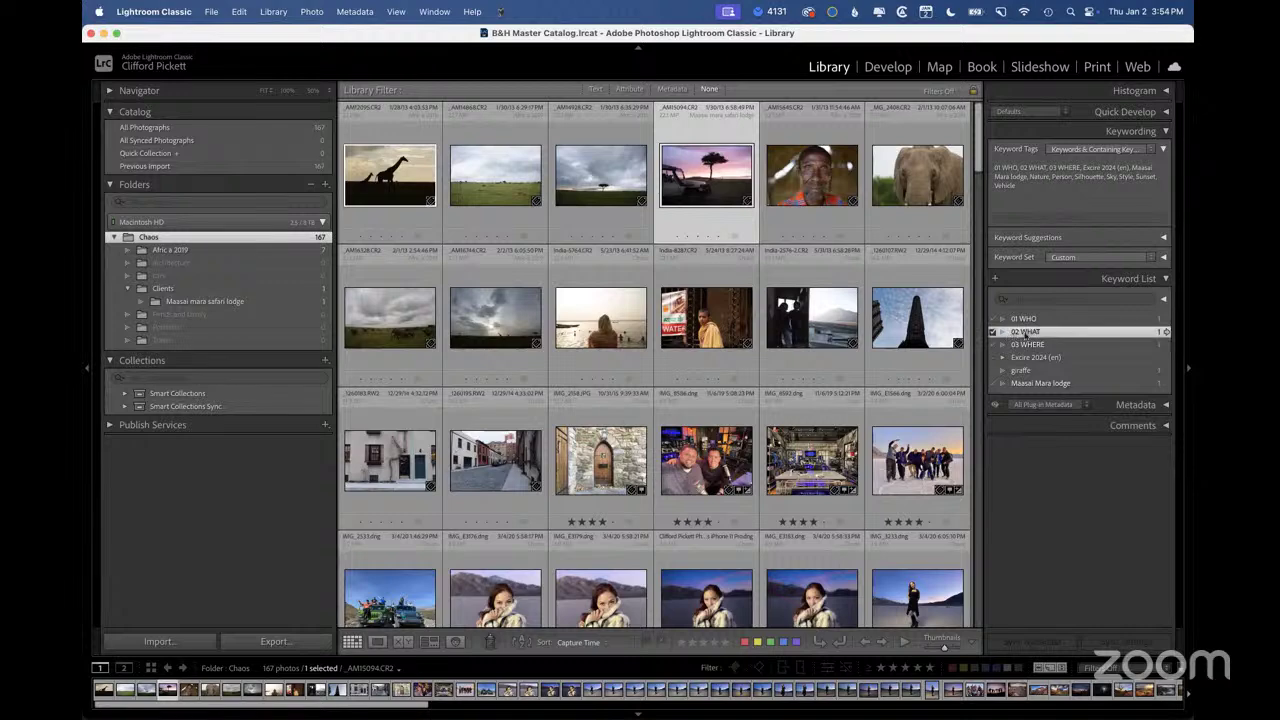
pyautogui.rightClick(1035, 333)
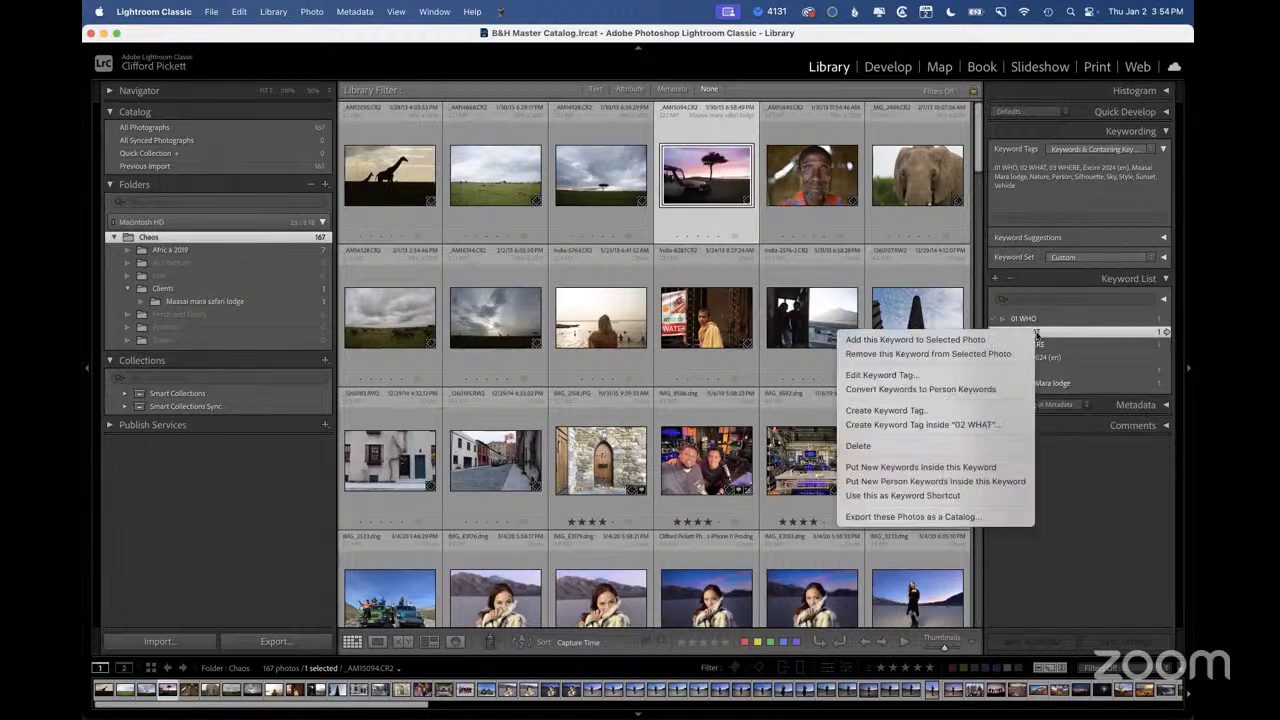
pyautogui.click(923, 428)
pyautogui.write('Animals')
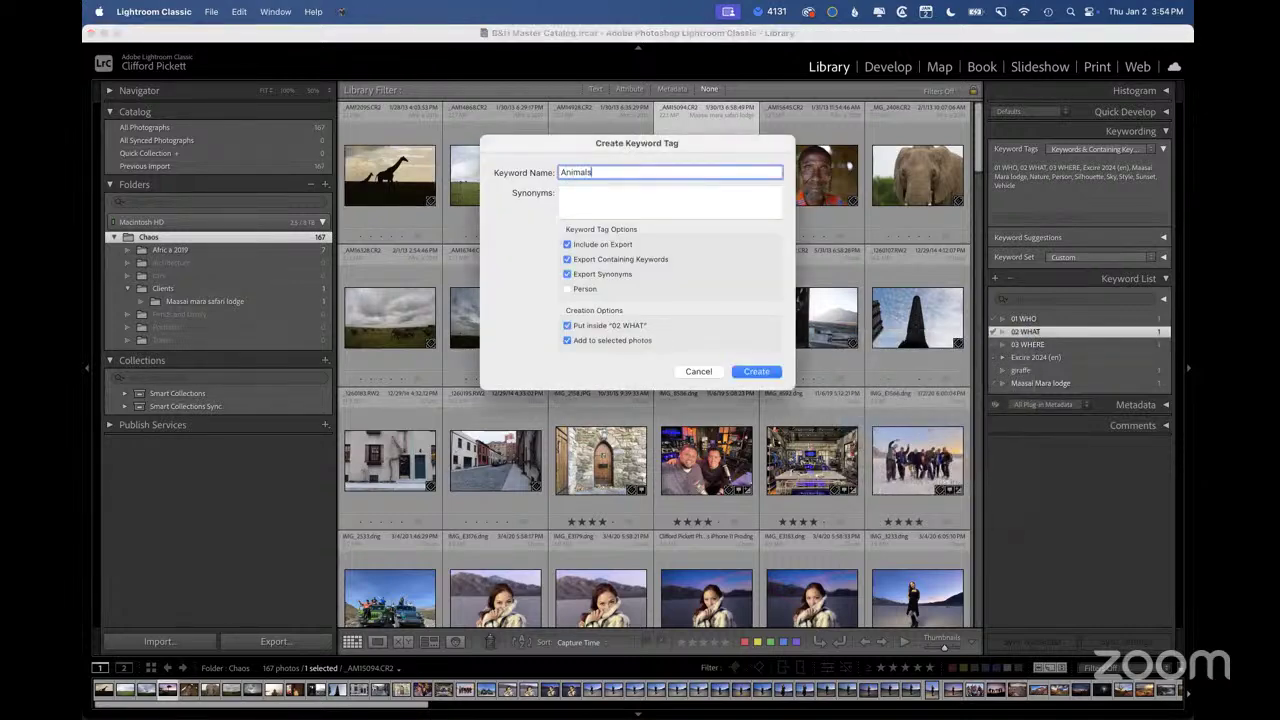
pyautogui.press('Return')
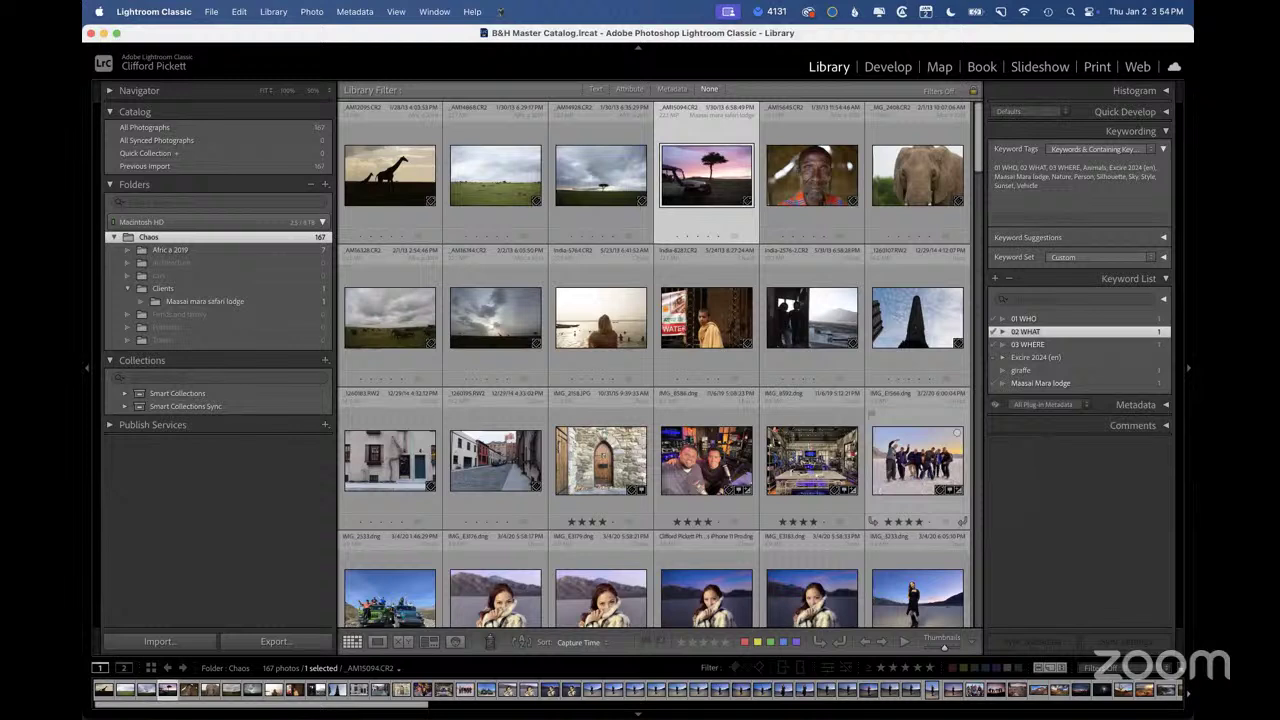
pyautogui.click(1004, 332)
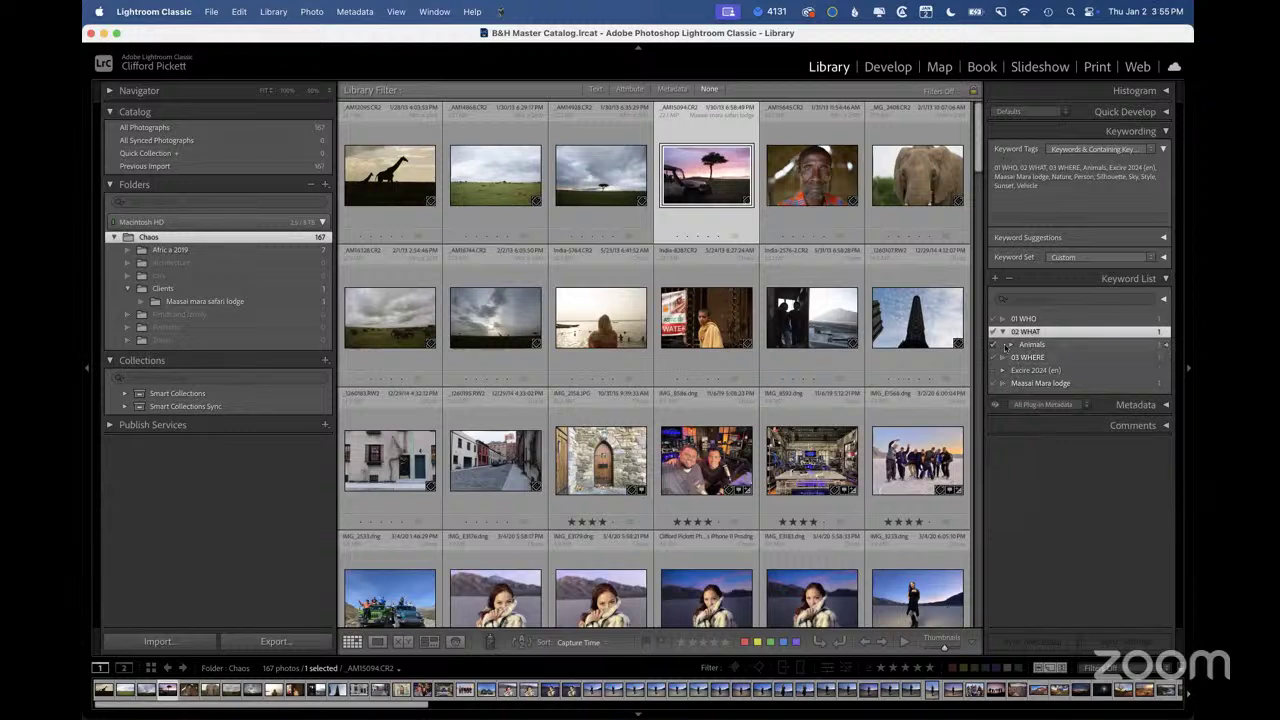
pyautogui.click(1003, 331)
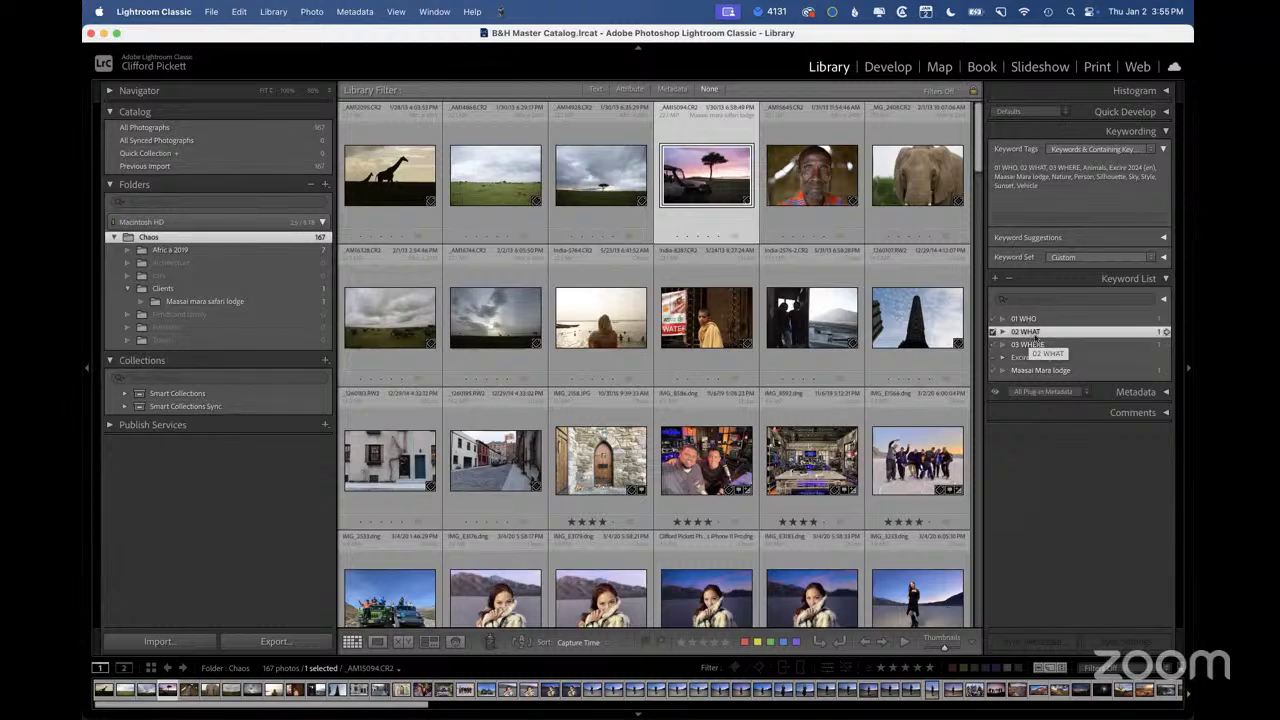
# Create a "Clients" keyword inside 02 WHAT and nest the Maasai Mara lodge keyword under it
pyautogui.rightClick(1035, 336)
pyautogui.click(935, 425)
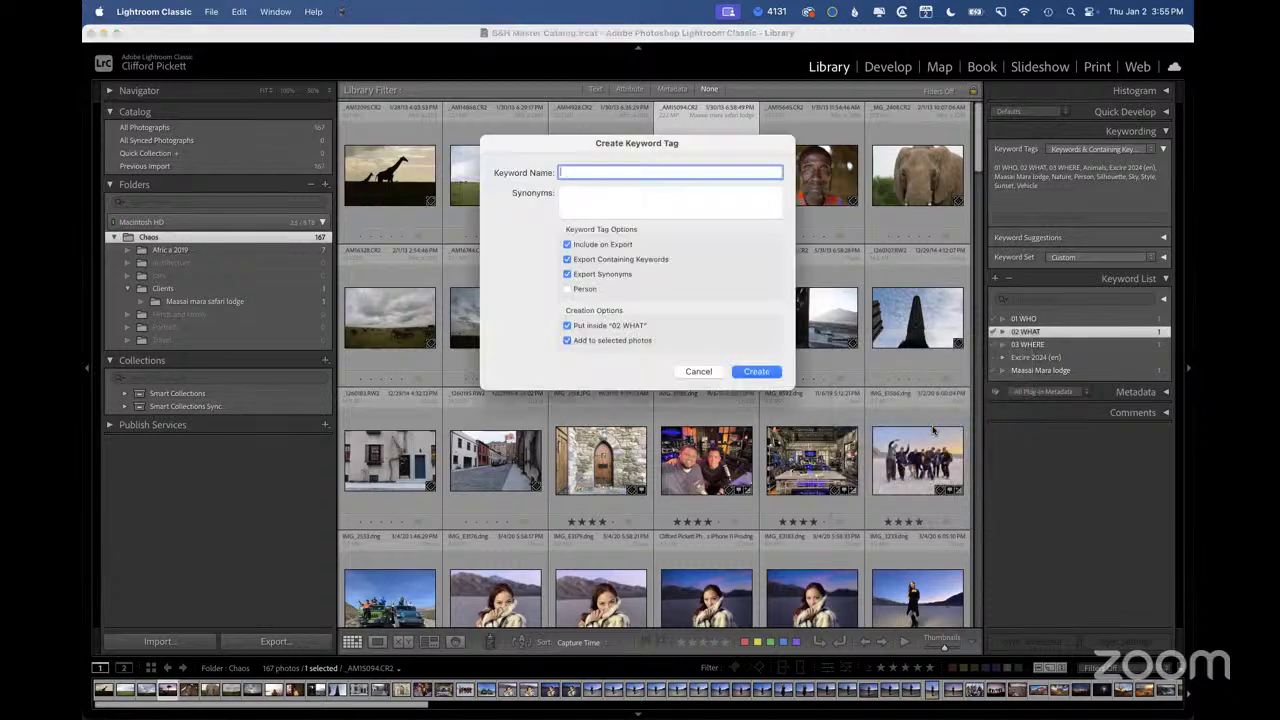
pyautogui.write('Clients')
pyautogui.press('Return')
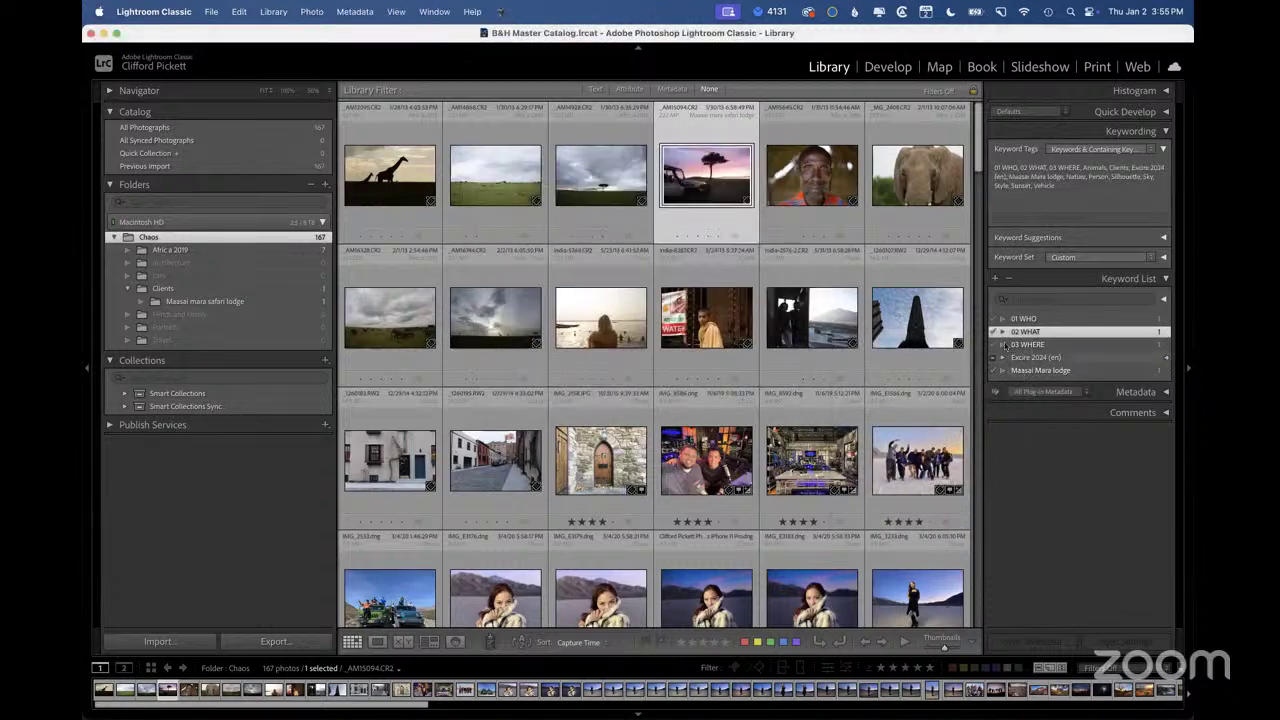
pyautogui.click(1004, 332)
pyautogui.moveTo(1040, 396); pyautogui.dragTo(1032, 357)
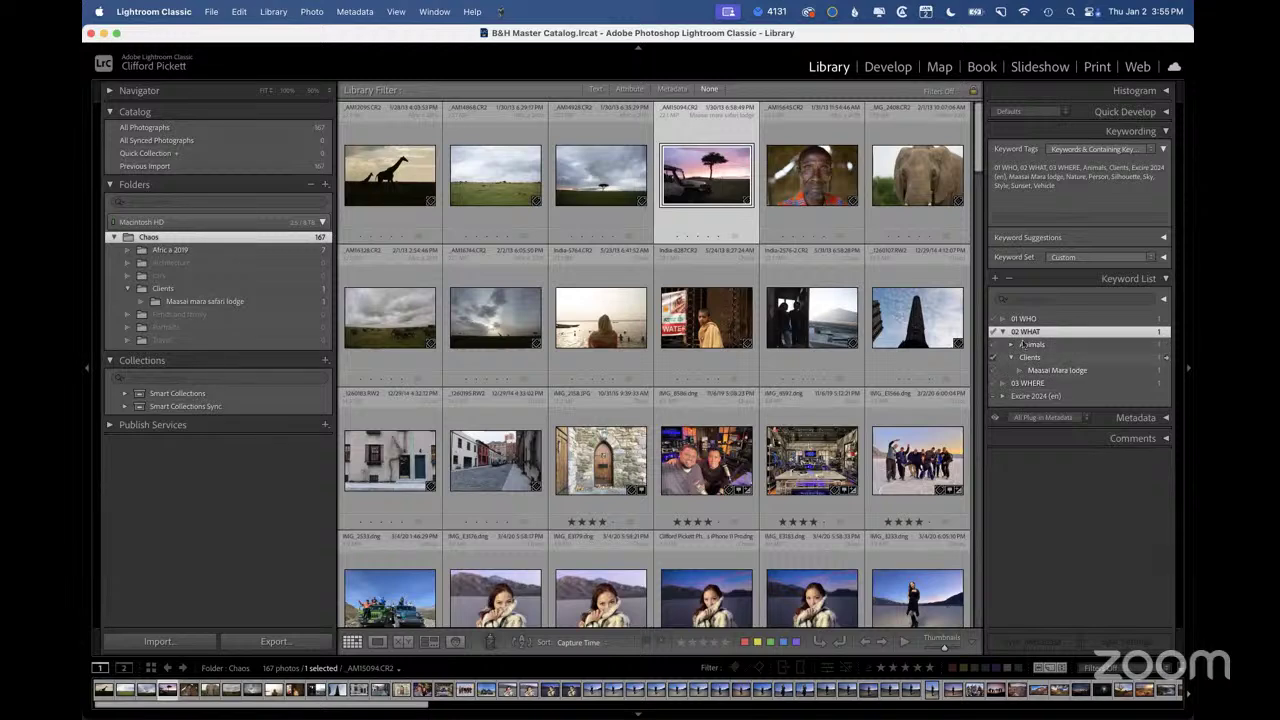
# Create the keyword "SUnset" inside 02 WHAT and add it to the selected safari vehicle photo
pyautogui.rightClick(1030, 330)
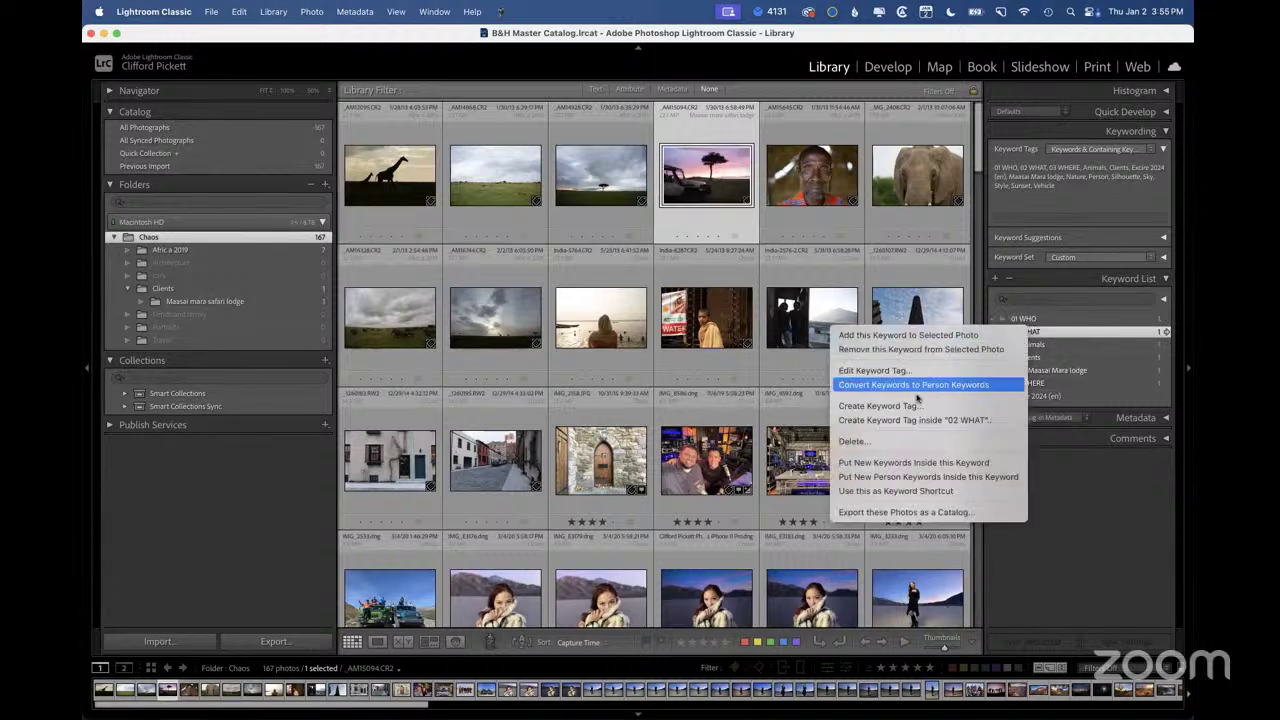
pyautogui.click(914, 419)
pyautogui.write('Sunset')
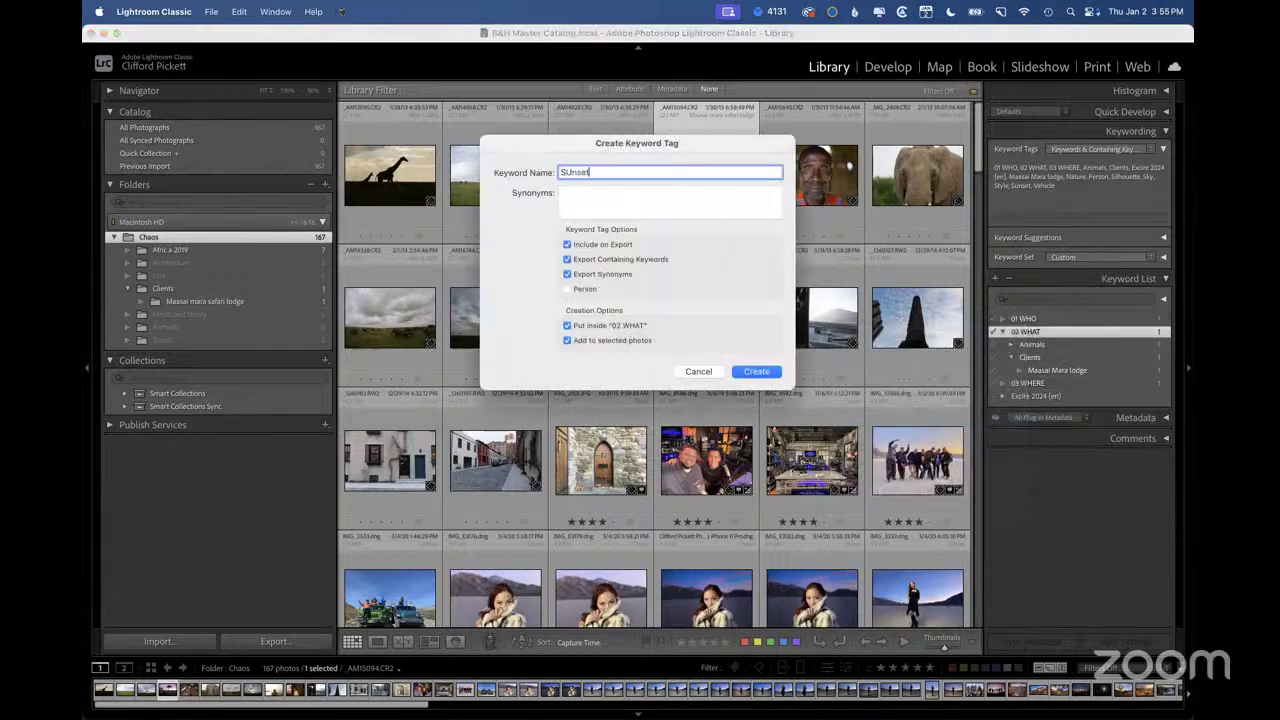
pyautogui.press('Return')
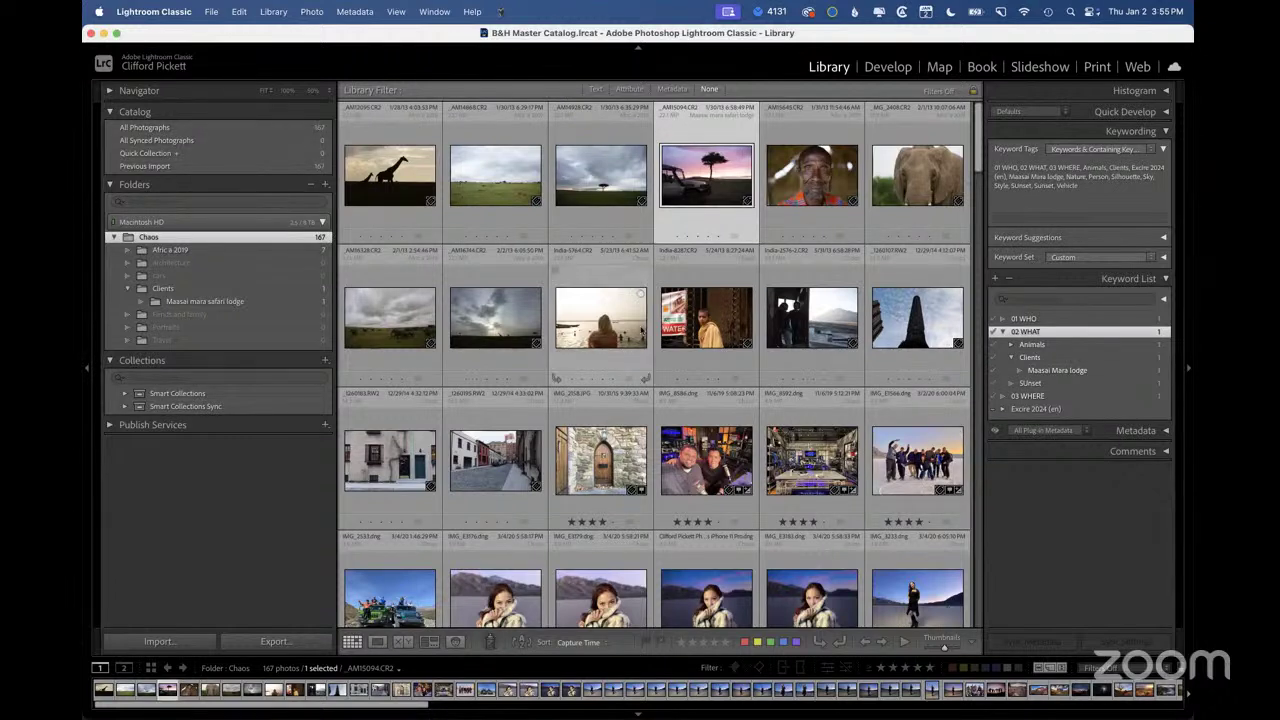
# Add the Maasai Mara lodge keyword to the first eight photos, from the giraffe silhouette through the second cloudy-sky landscape
pyautogui.click(392, 176)
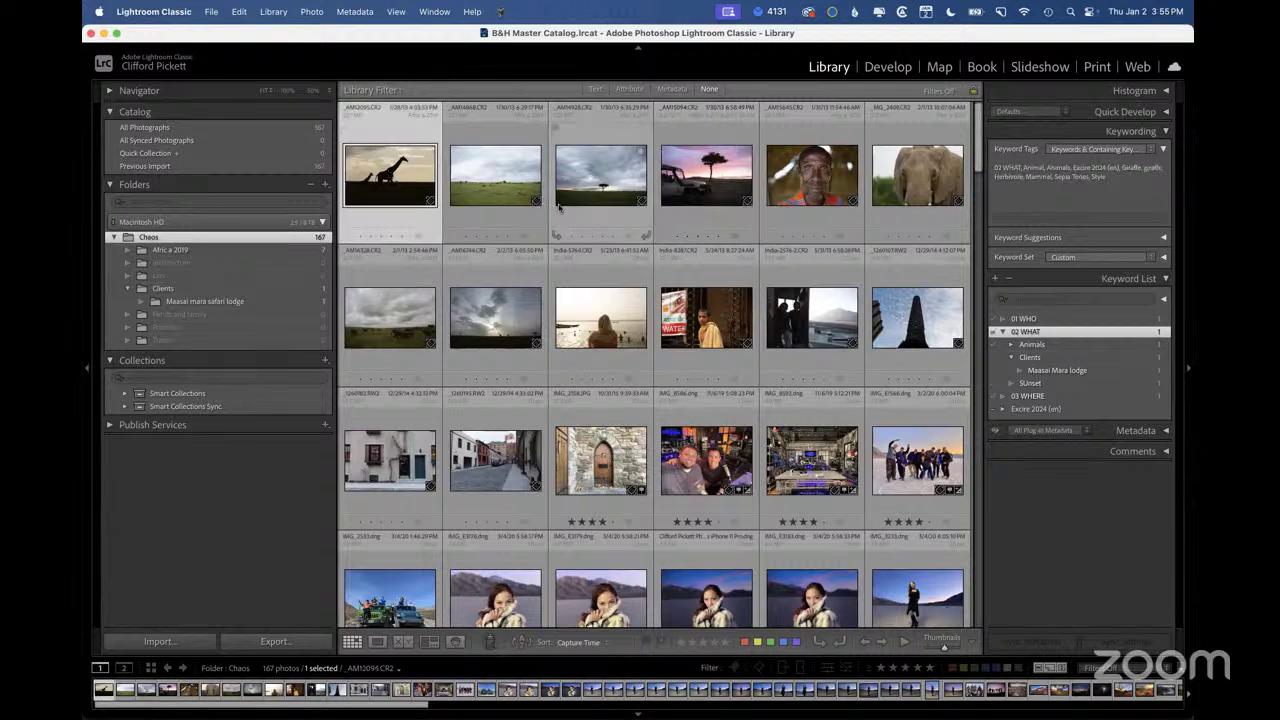
pyautogui.keyDown('shift'); pyautogui.click(510, 322); pyautogui.keyUp('shift')
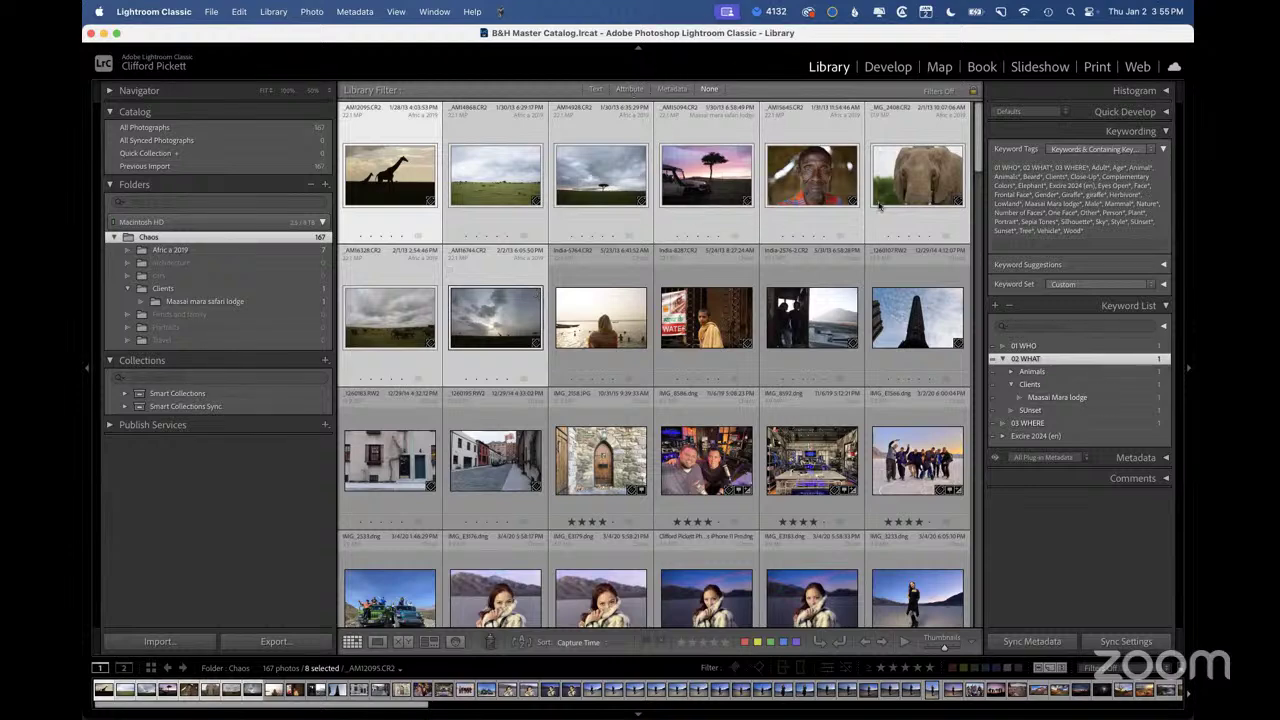
pyautogui.click(1035, 328)
pyautogui.write('ma')
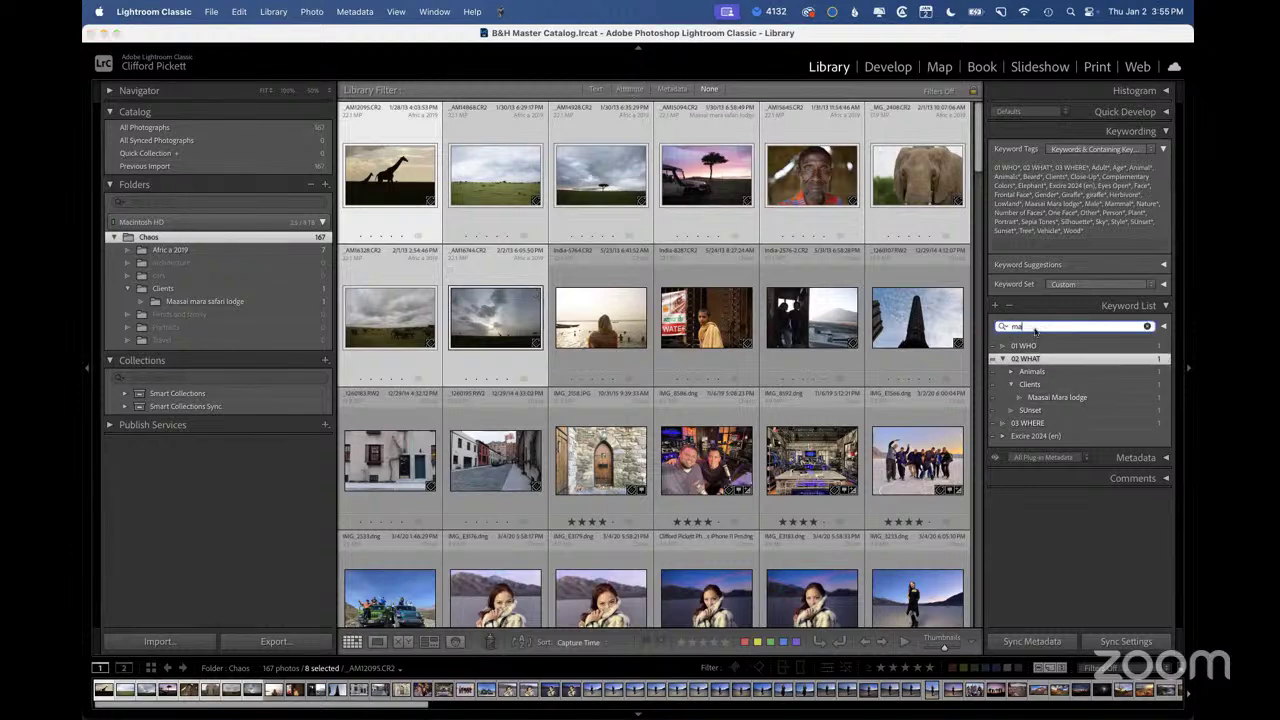
pyautogui.write('a')
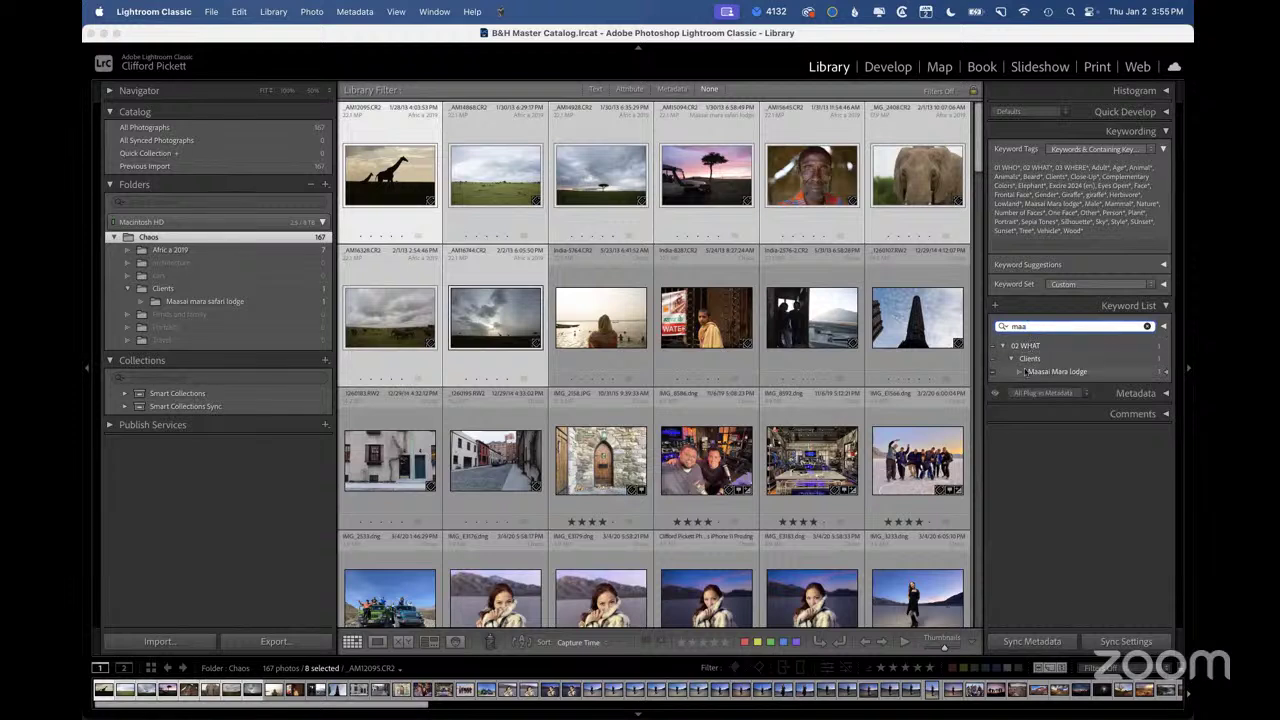
pyautogui.moveTo(1024, 371); pyautogui.dragTo(705, 186)
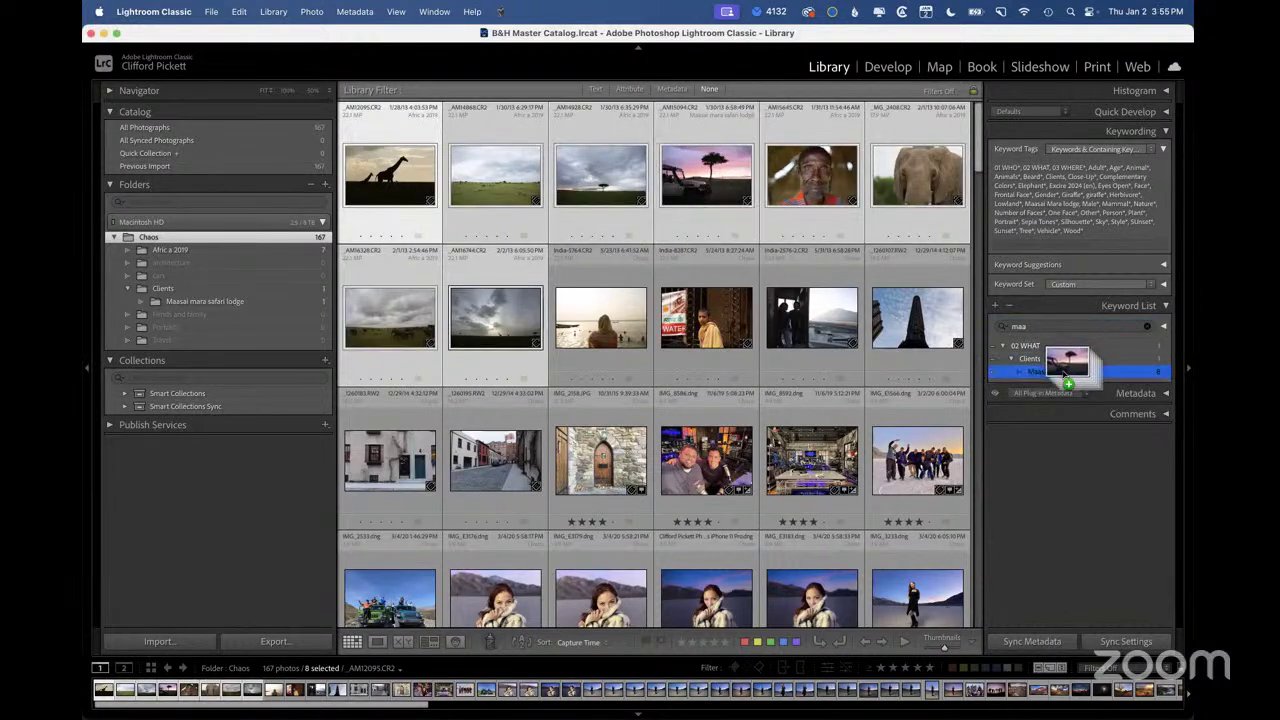
pyautogui.click(706, 176)
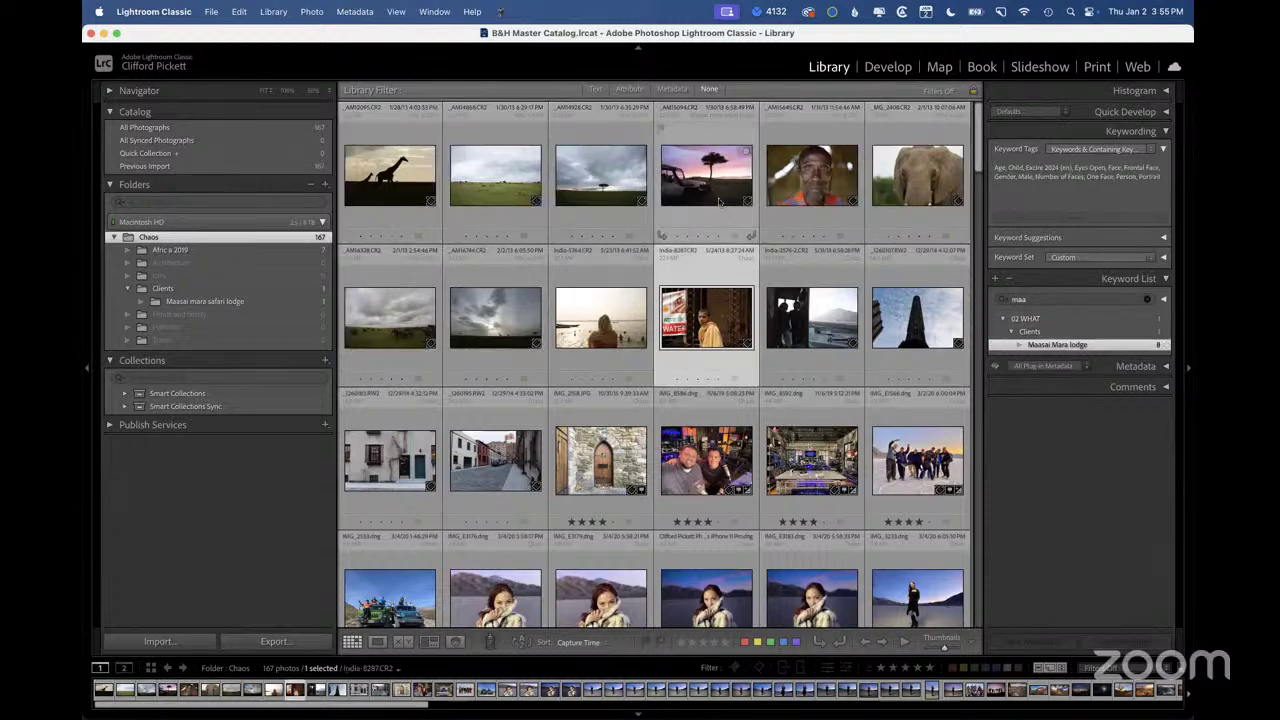
# Search all photographs by text for "maas", extending the search to "maas sun"
pyautogui.click(138, 129)
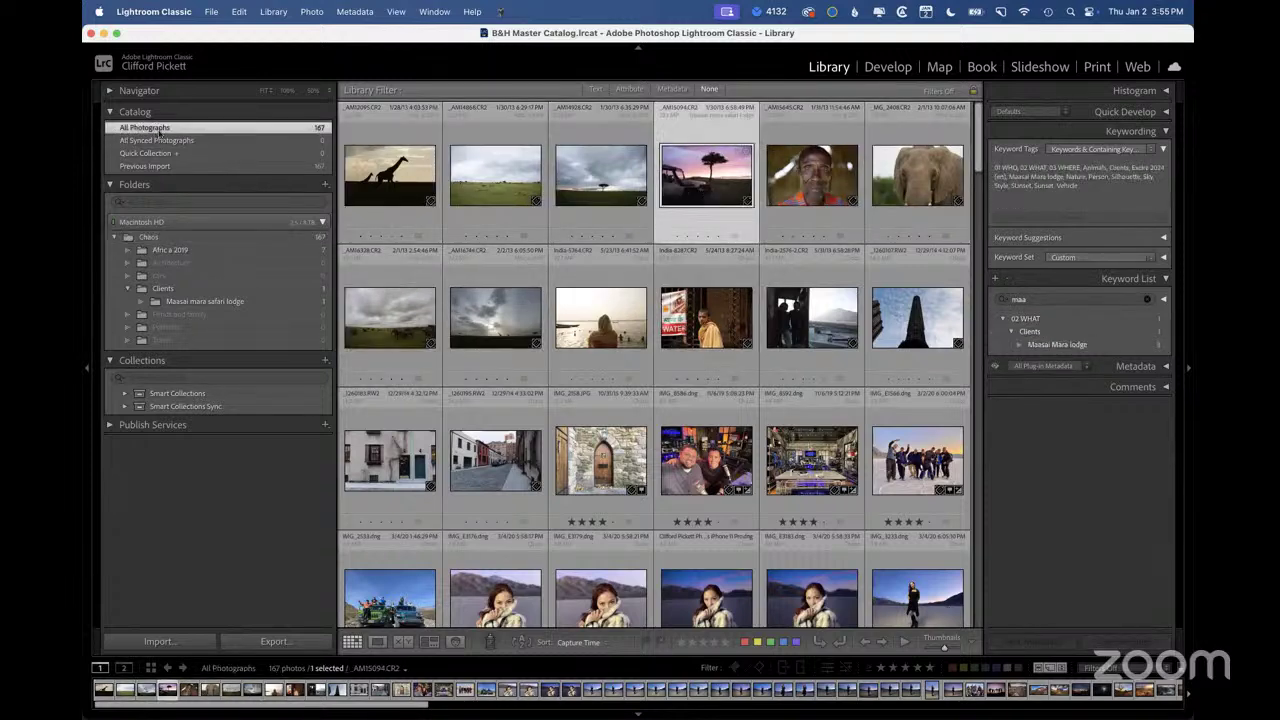
pyautogui.click(596, 89)
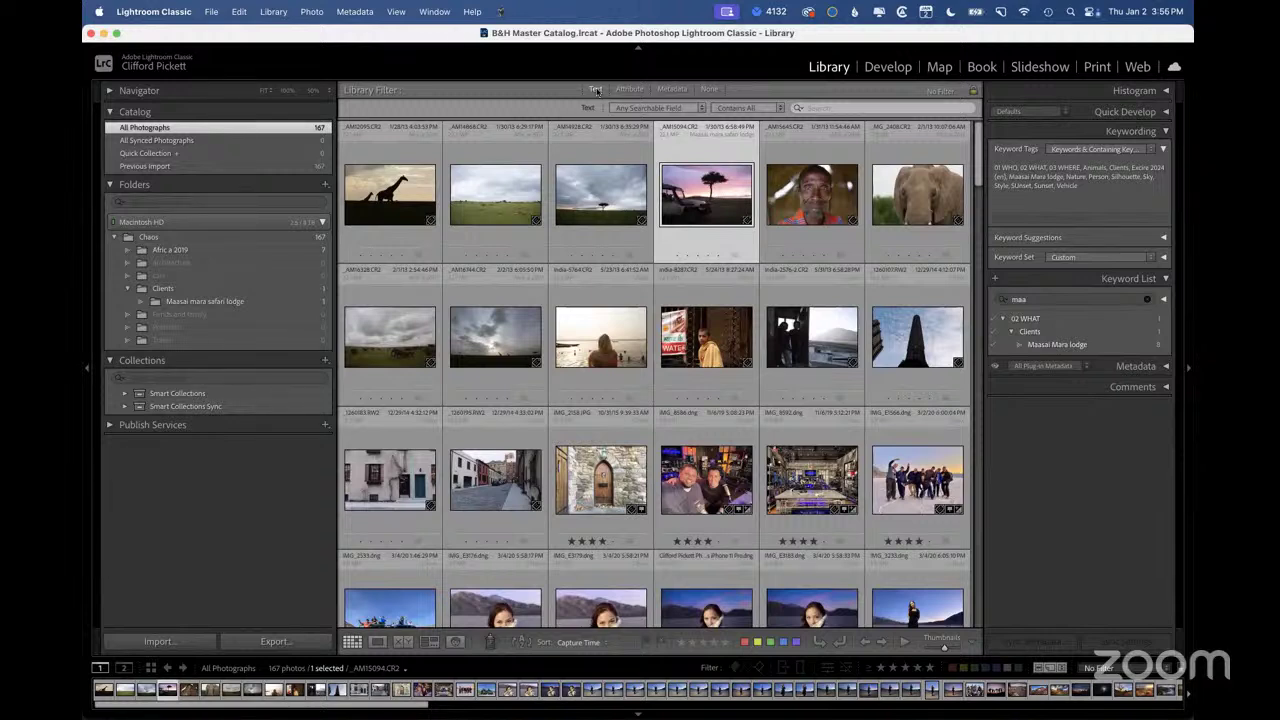
pyautogui.click(836, 108)
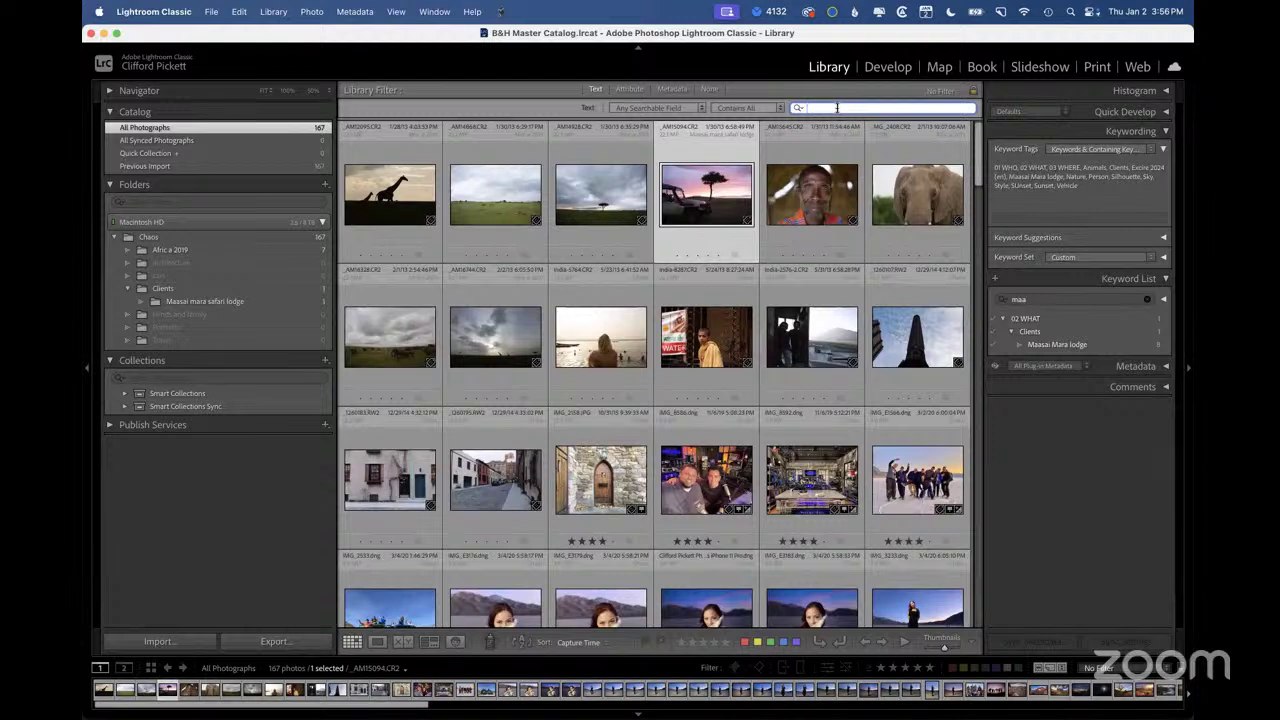
pyautogui.write('maas')
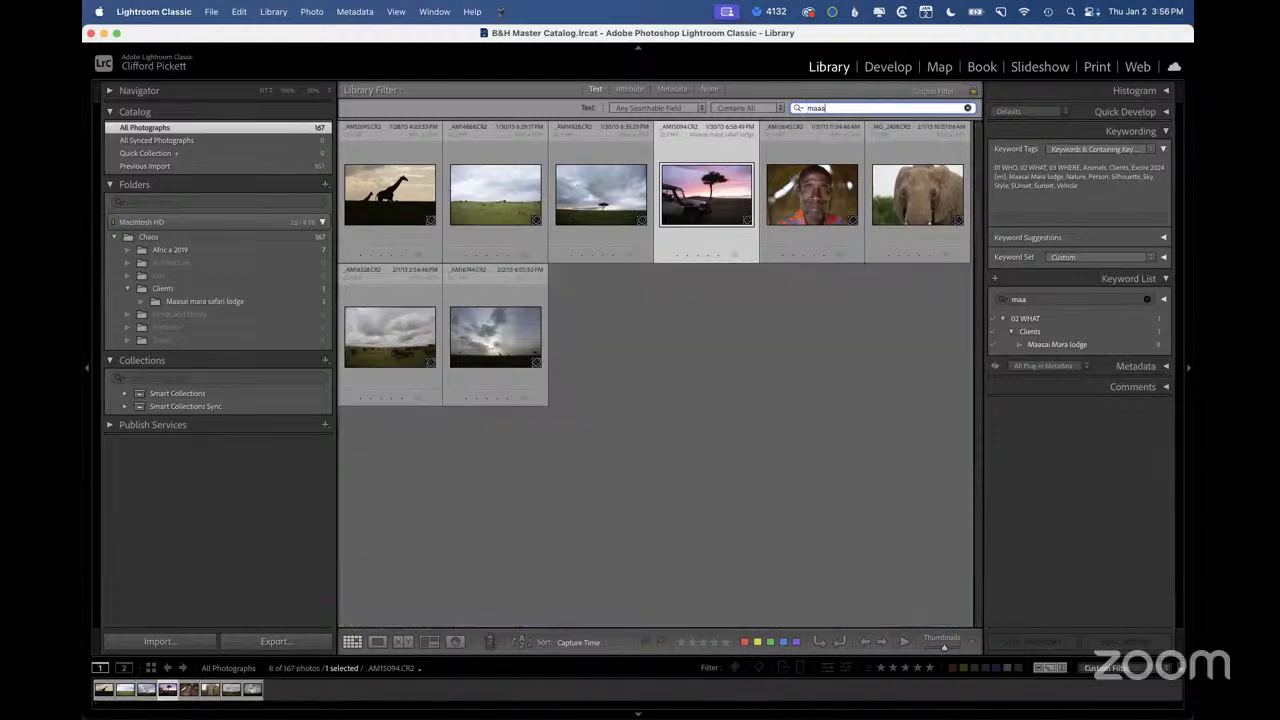
pyautogui.write(' sun')
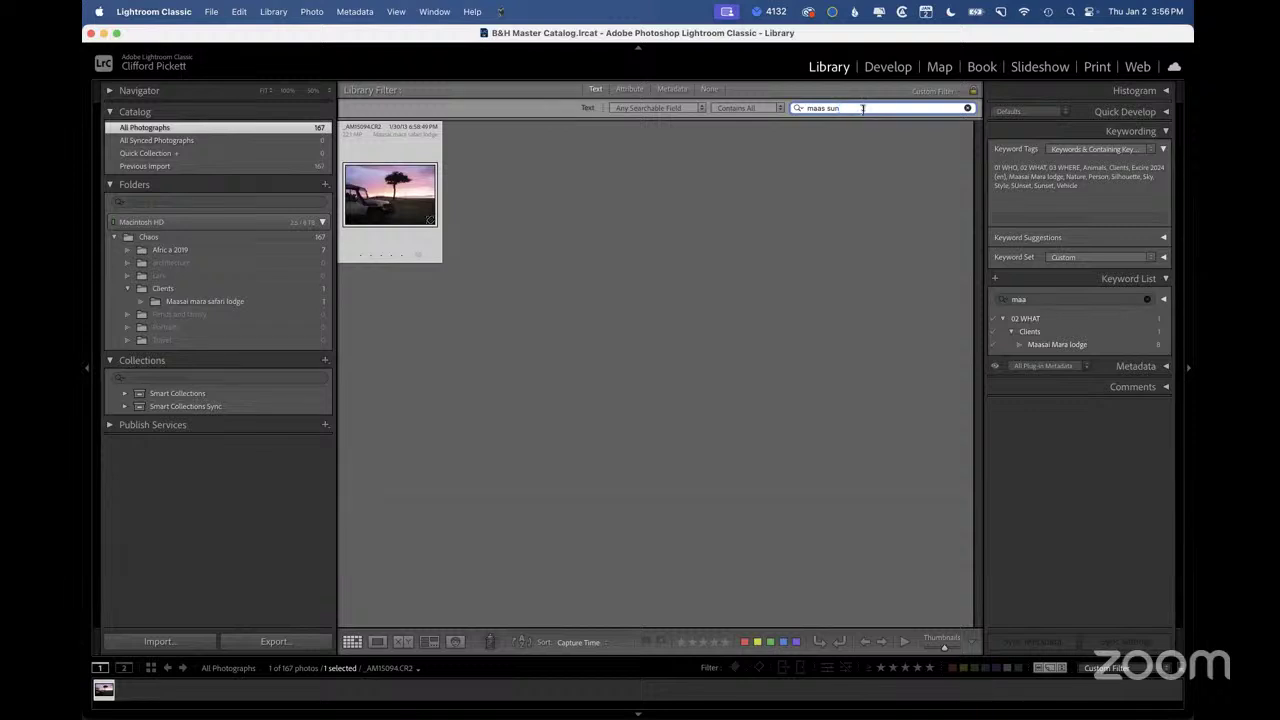
# Replace the photo text search with "sun" and narrow it to "sun maa"
pyautogui.press('super+a')
pyautogui.write('sun')
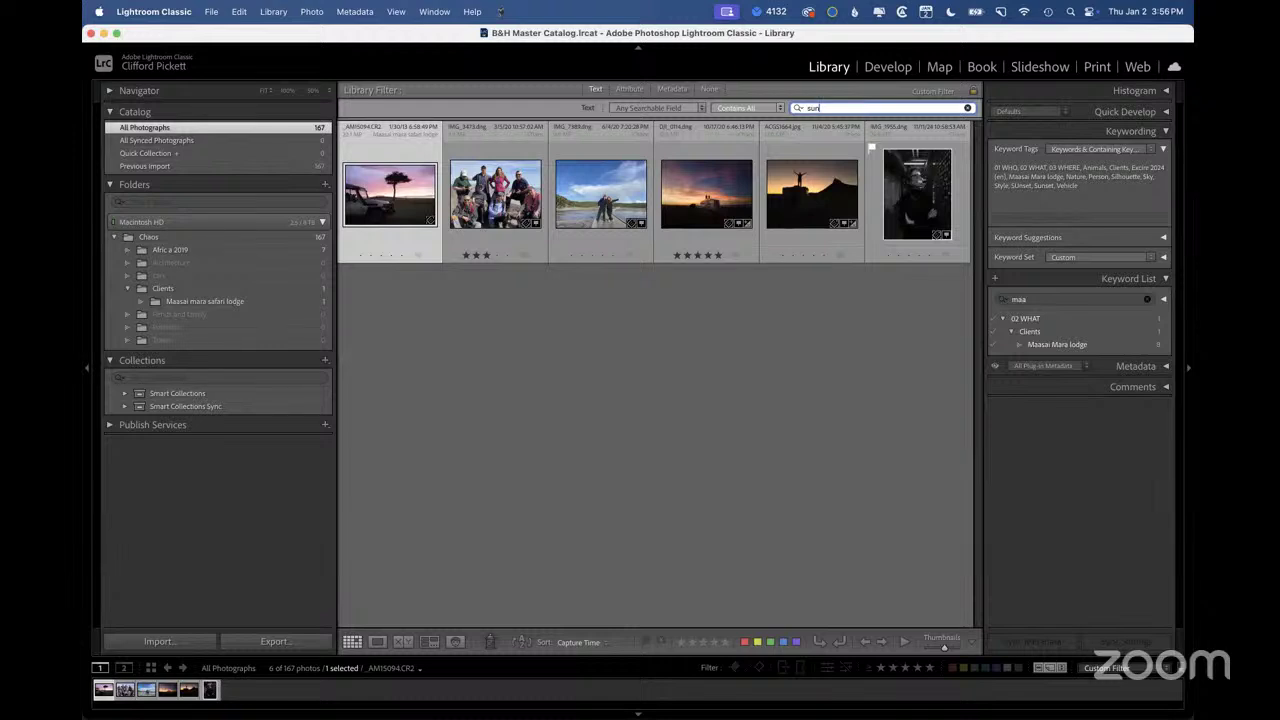
pyautogui.write('maa')
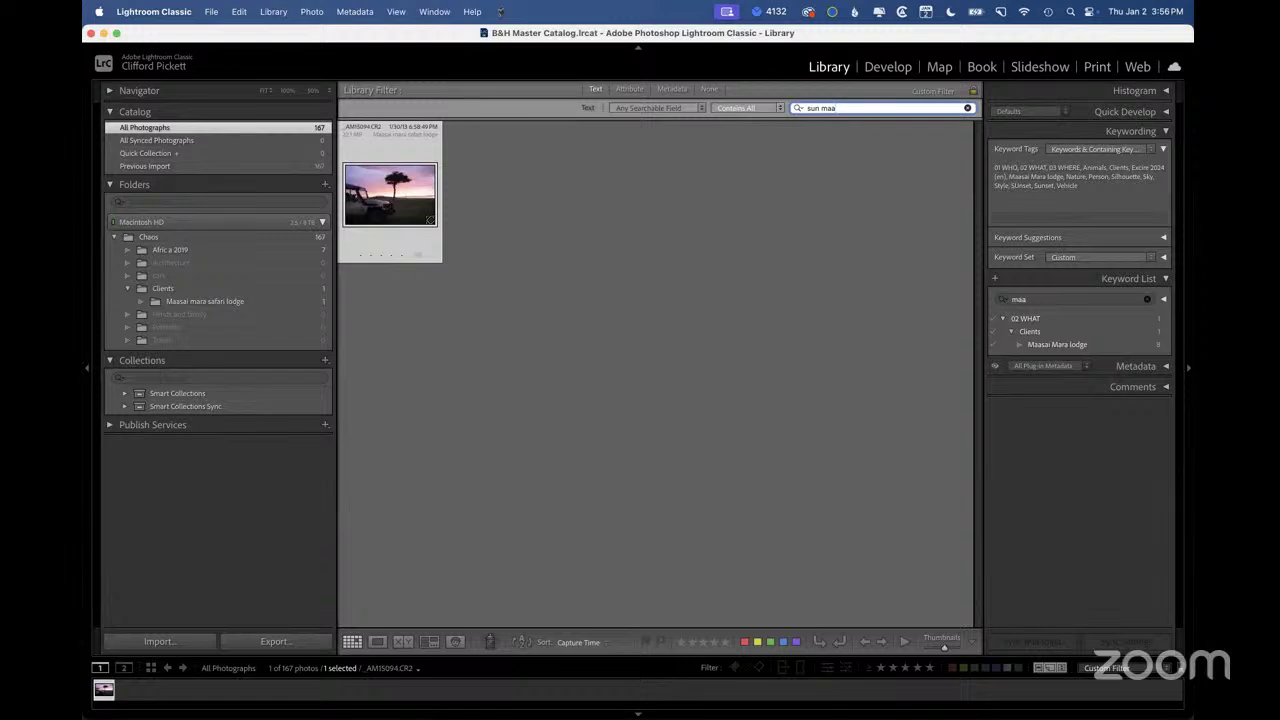
# Clear the keyword list filter, collapse 02 WHAT, and turn off the library text filter
pyautogui.click(1147, 299)
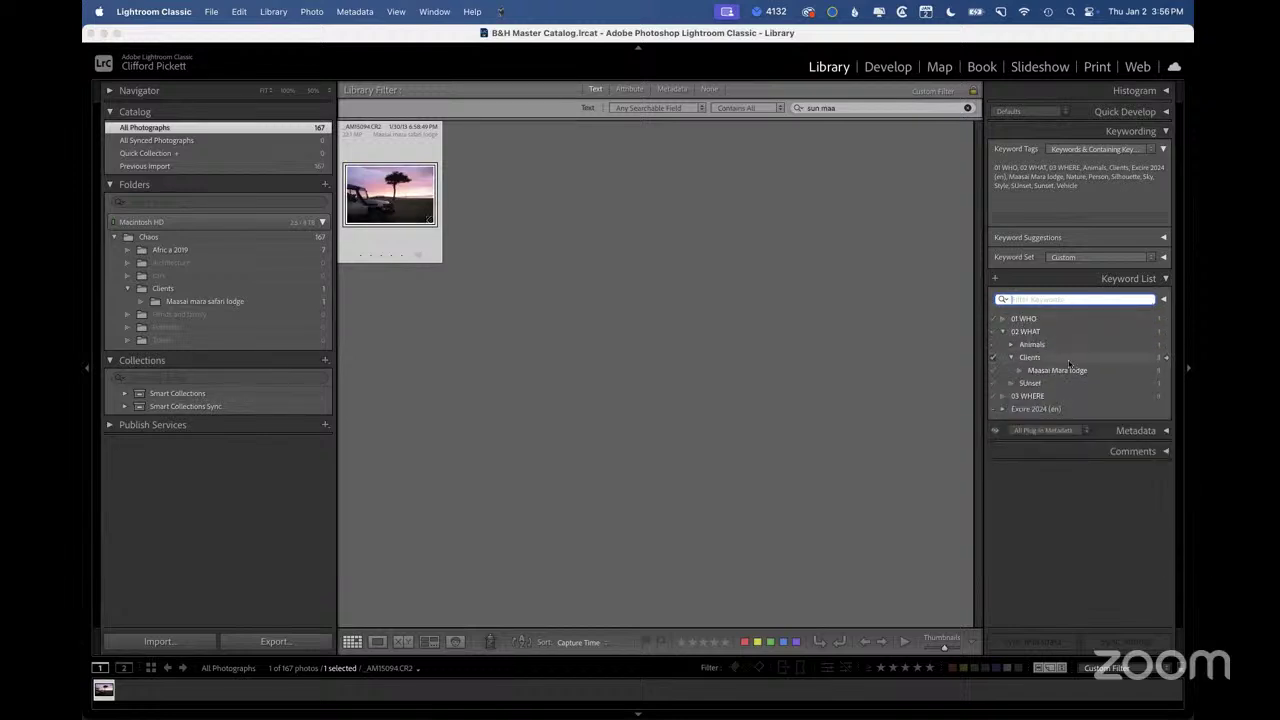
pyautogui.click(1003, 332)
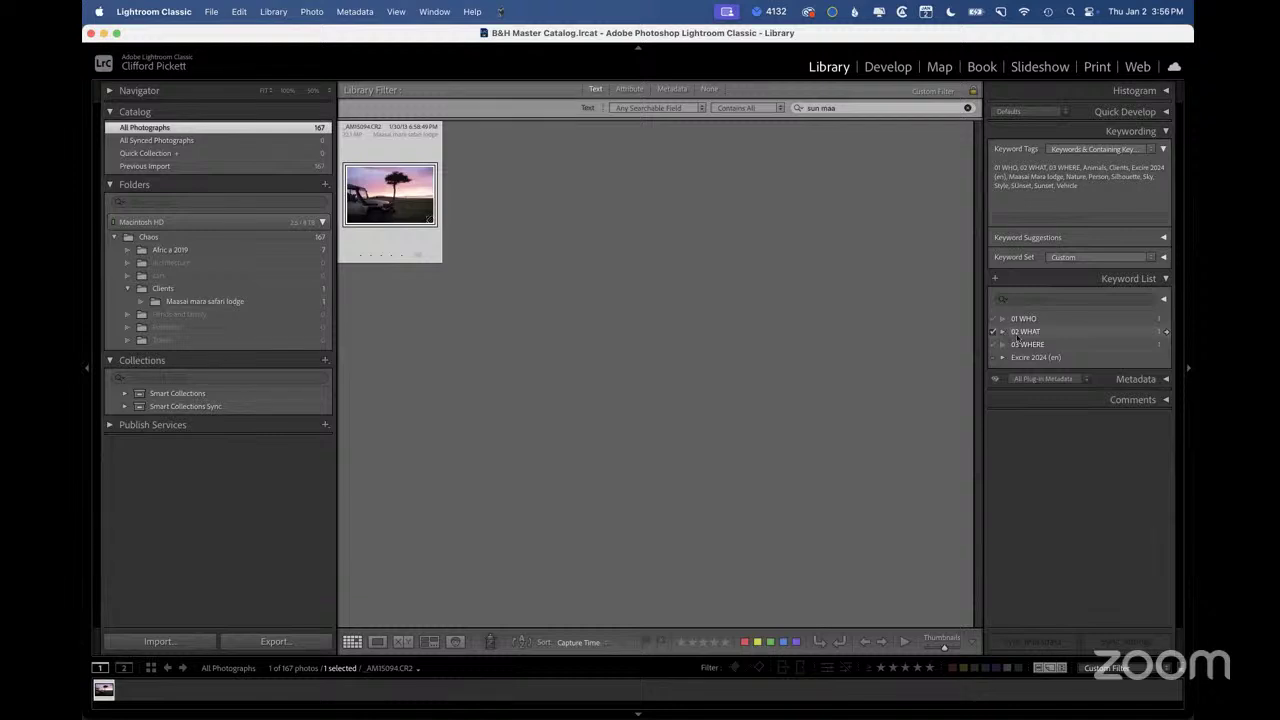
pyautogui.click(709, 89)
# Start face detection for the entire catalog in People view and check its indexing progress
pyautogui.press('o')
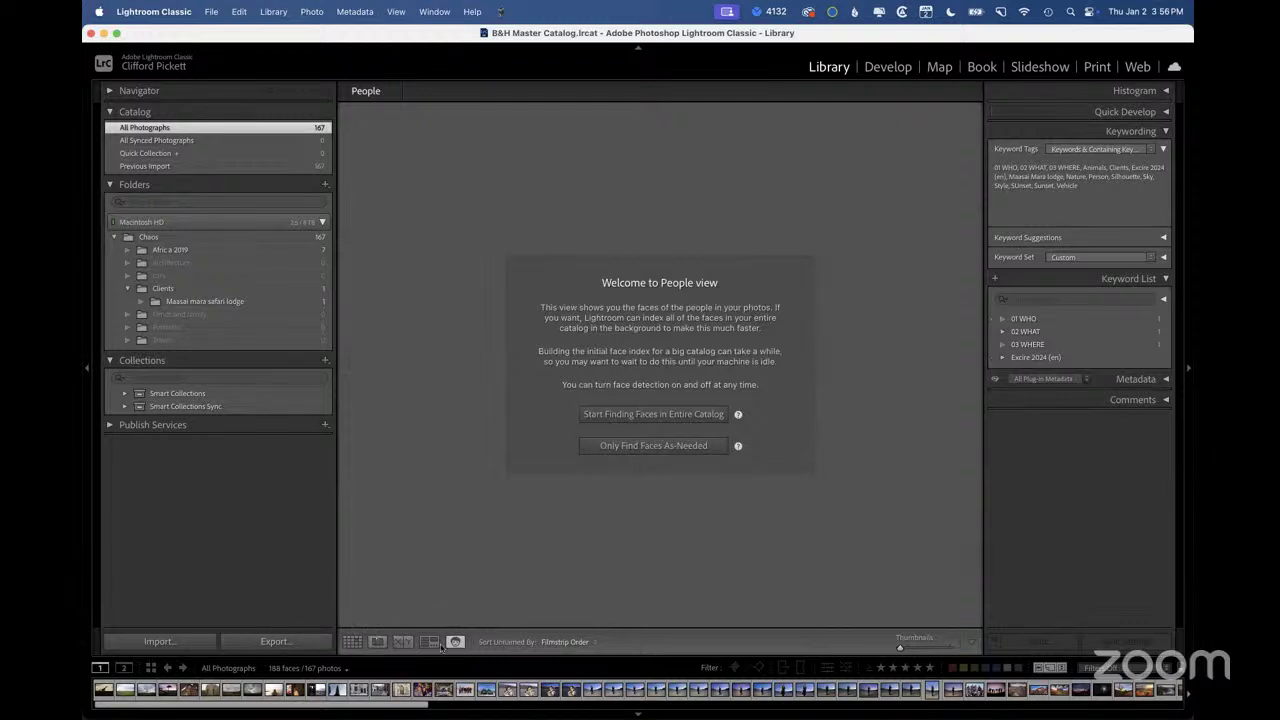
pyautogui.click(655, 414)
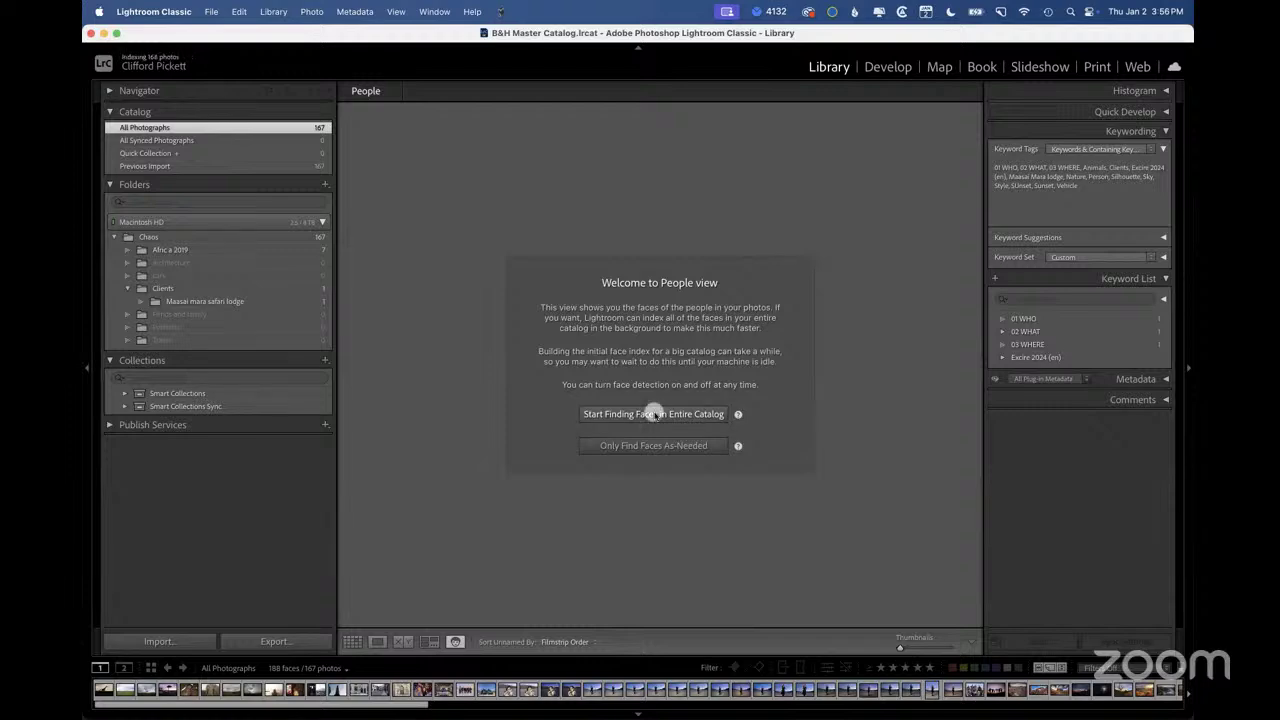
pyautogui.click(133, 57)
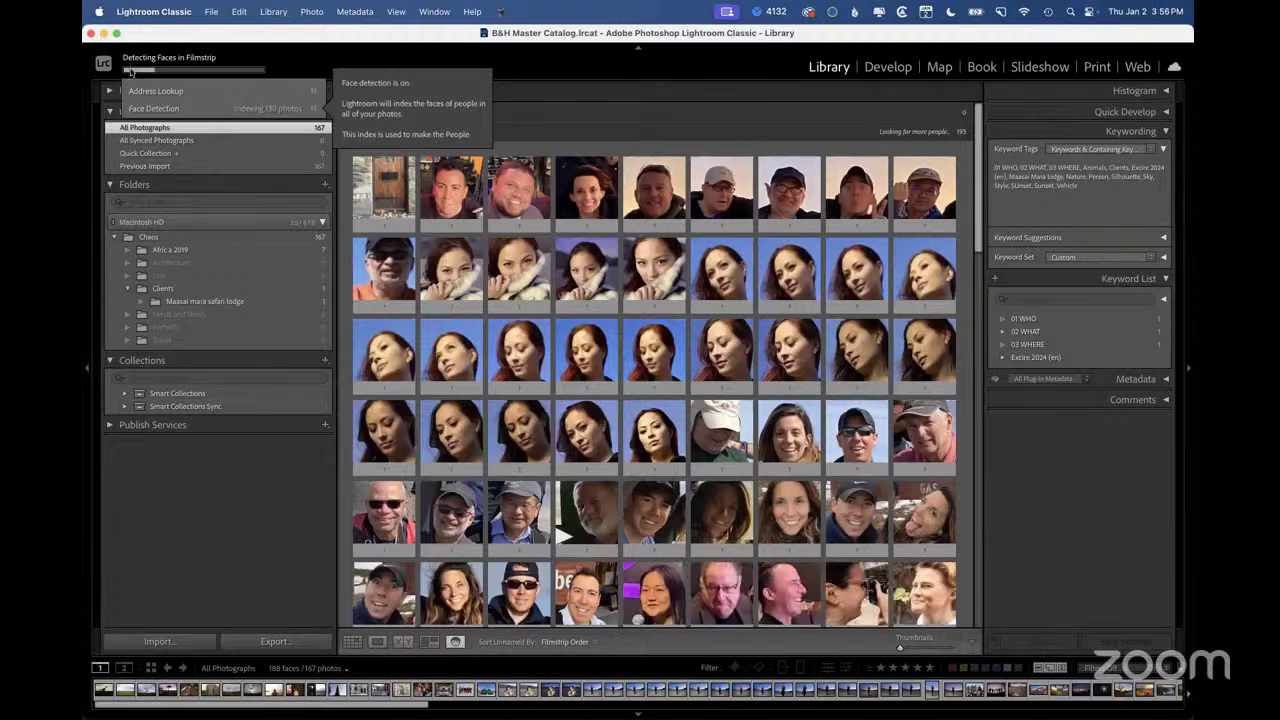
pyautogui.click(451, 196)
pyautogui.click(451, 196)
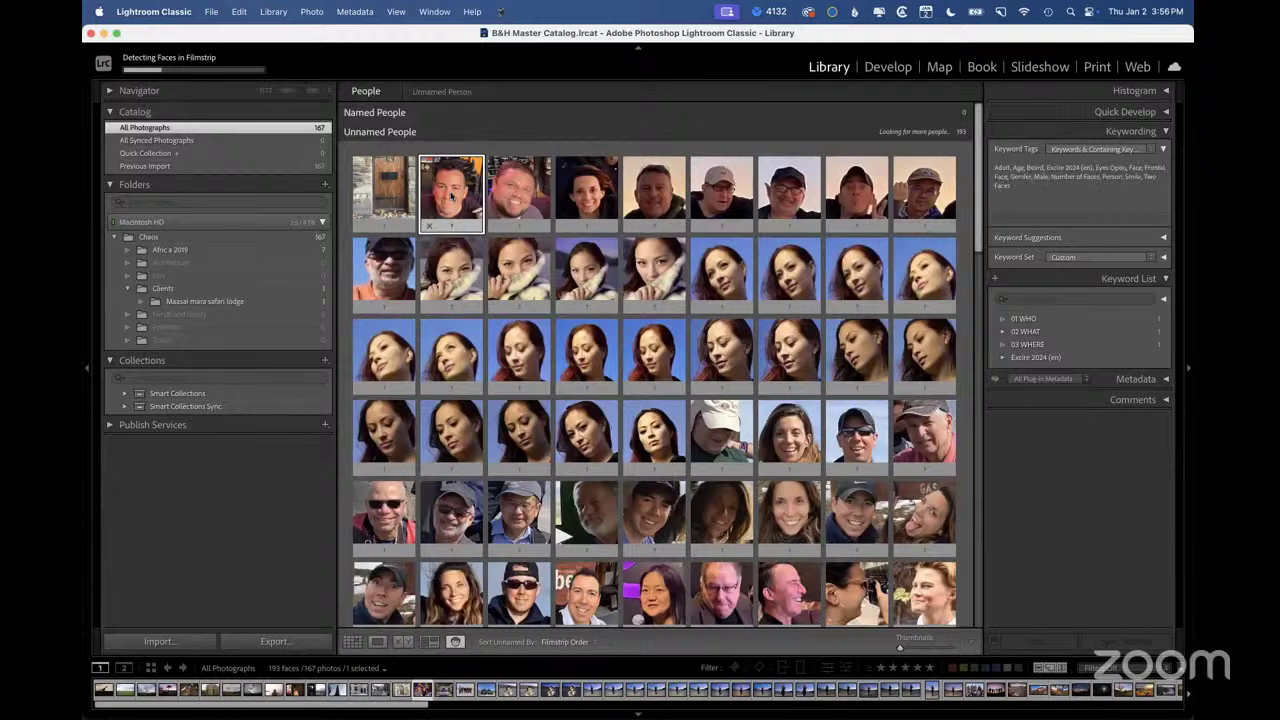
pyautogui.doubleClick(451, 196)
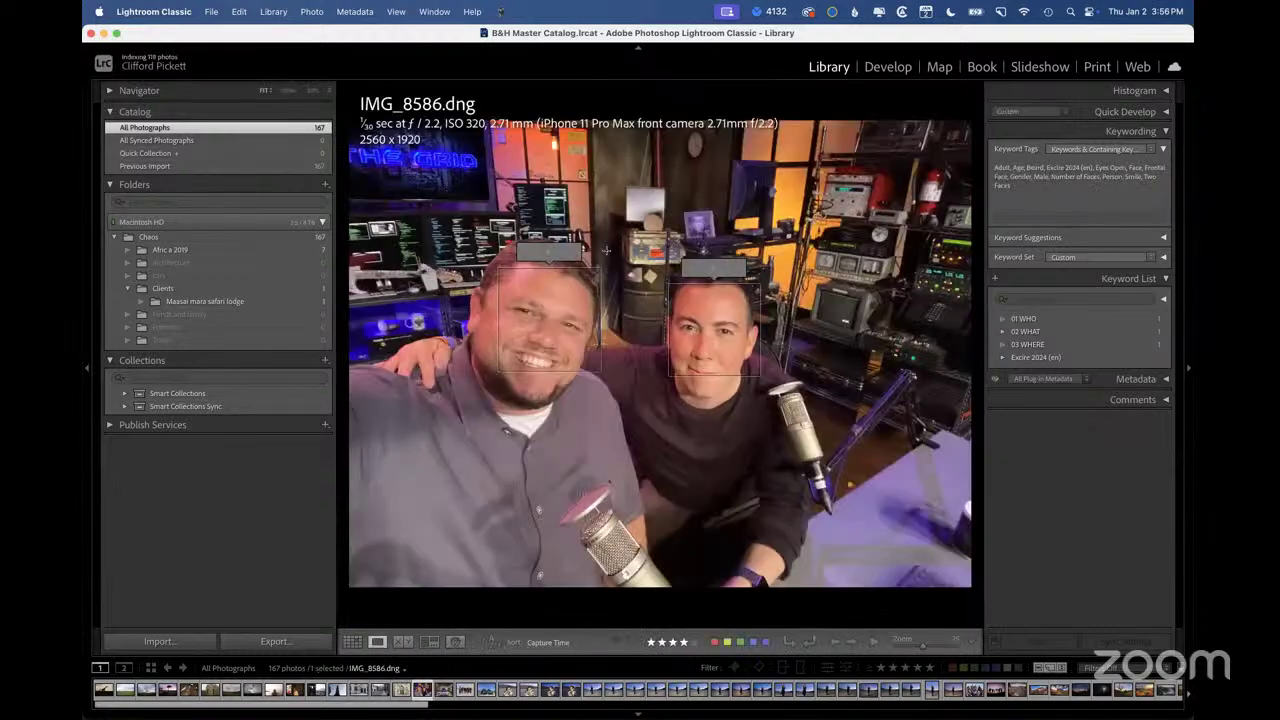
pyautogui.click(716, 276)
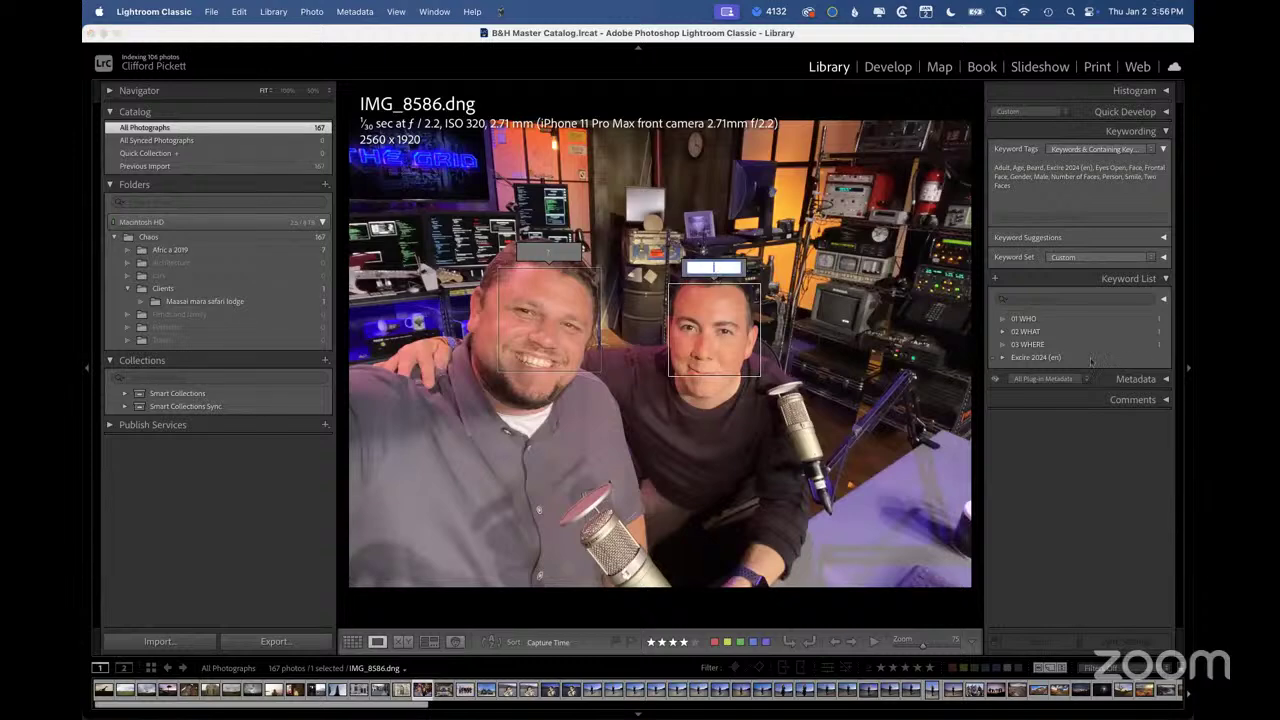
pyautogui.press('Escape')
pyautogui.press('g')
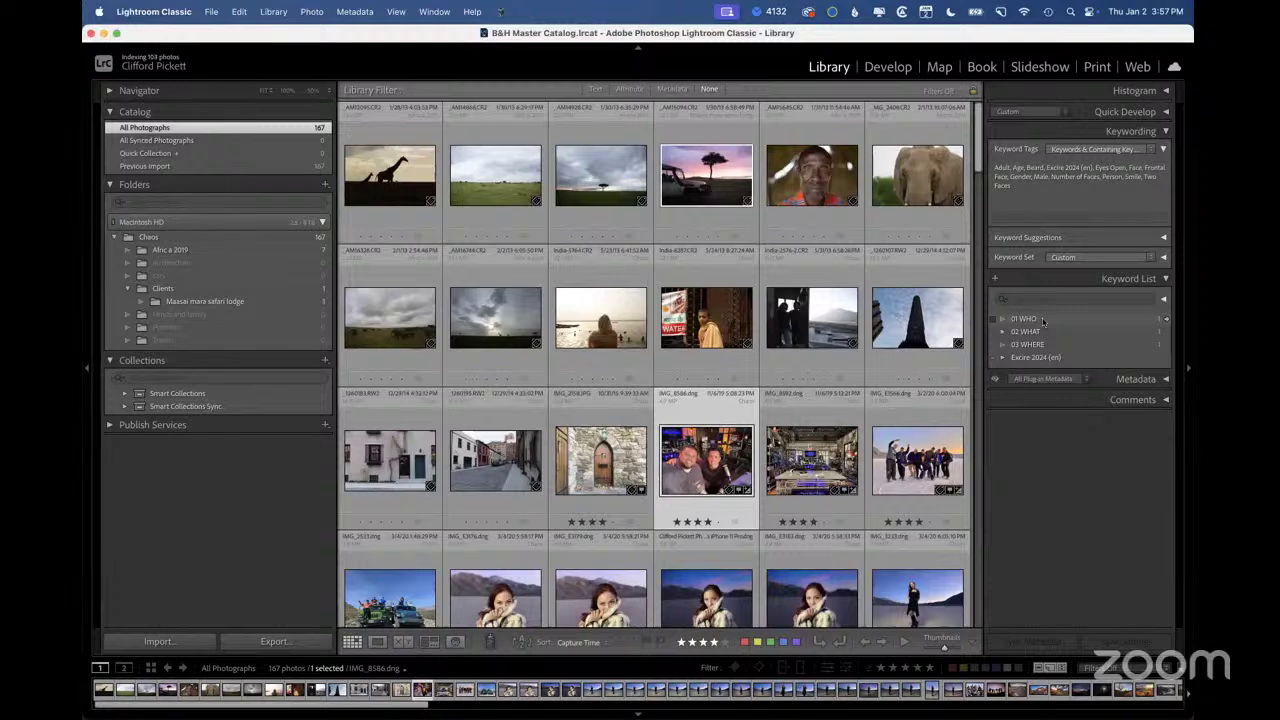
# Set the 01 WHO keyword as the parent for all new person keywords
pyautogui.rightClick(1043, 319)
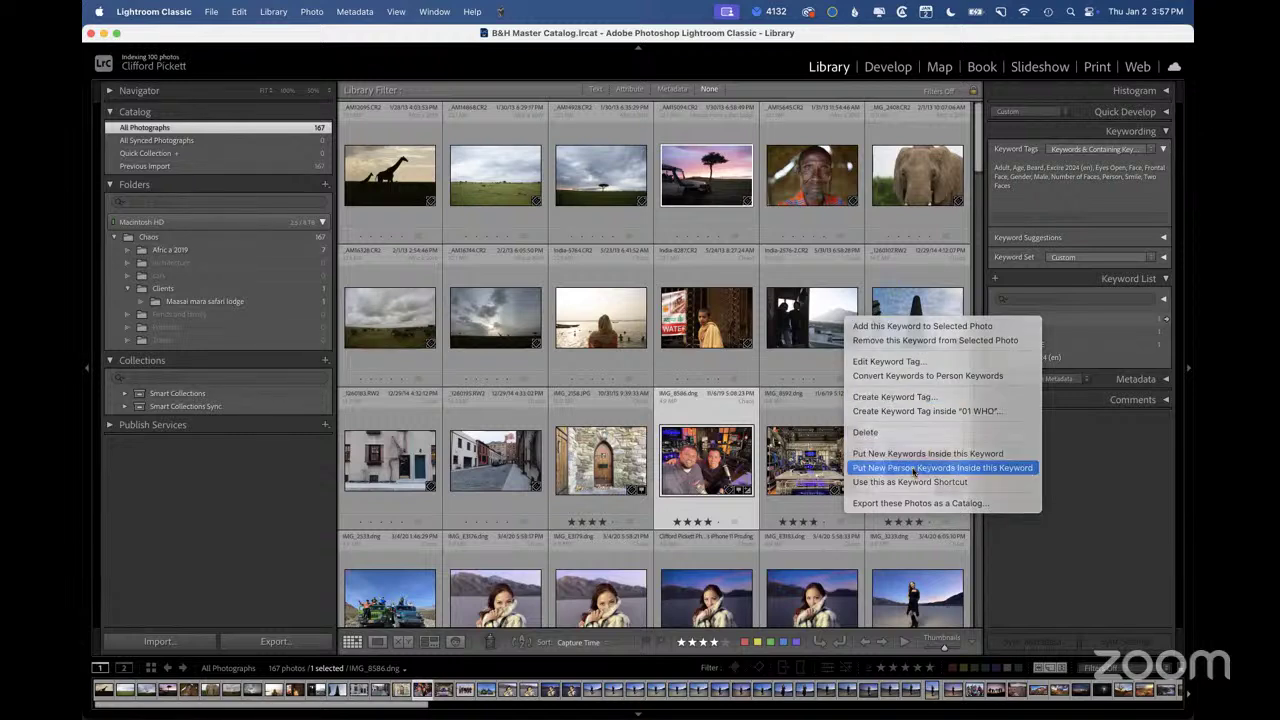
pyautogui.click(913, 468)
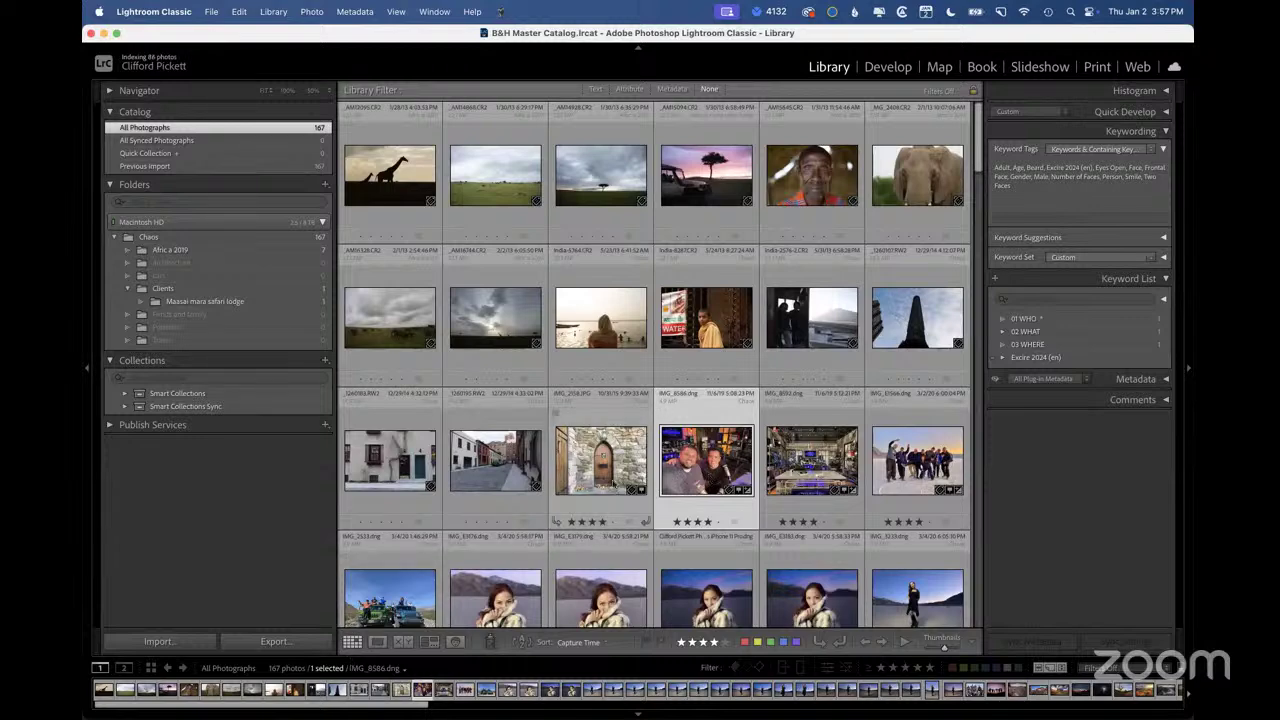
# Open IMG_8586.dng from the unnamed faces and label the face of the man in black with his first name
pyautogui.press('o')
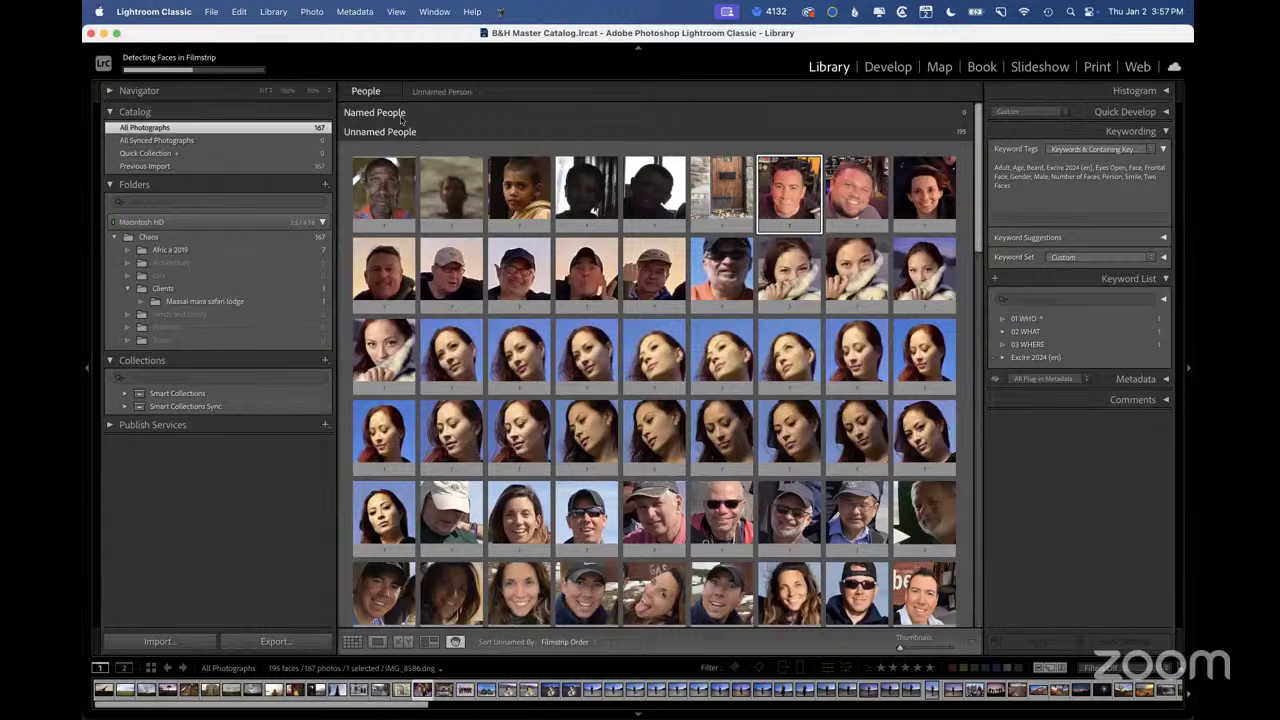
pyautogui.doubleClick(788, 184)
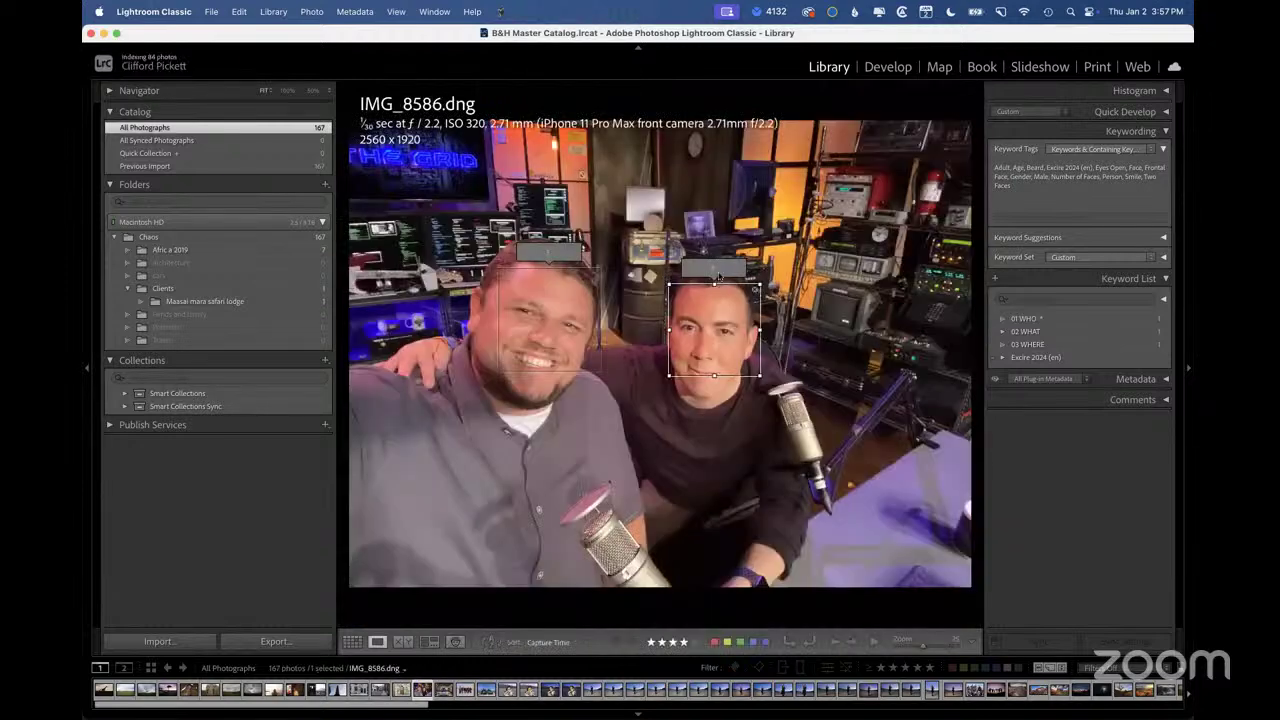
pyautogui.click(714, 269)
pyautogui.write('Cliff')
pyautogui.press('Return')
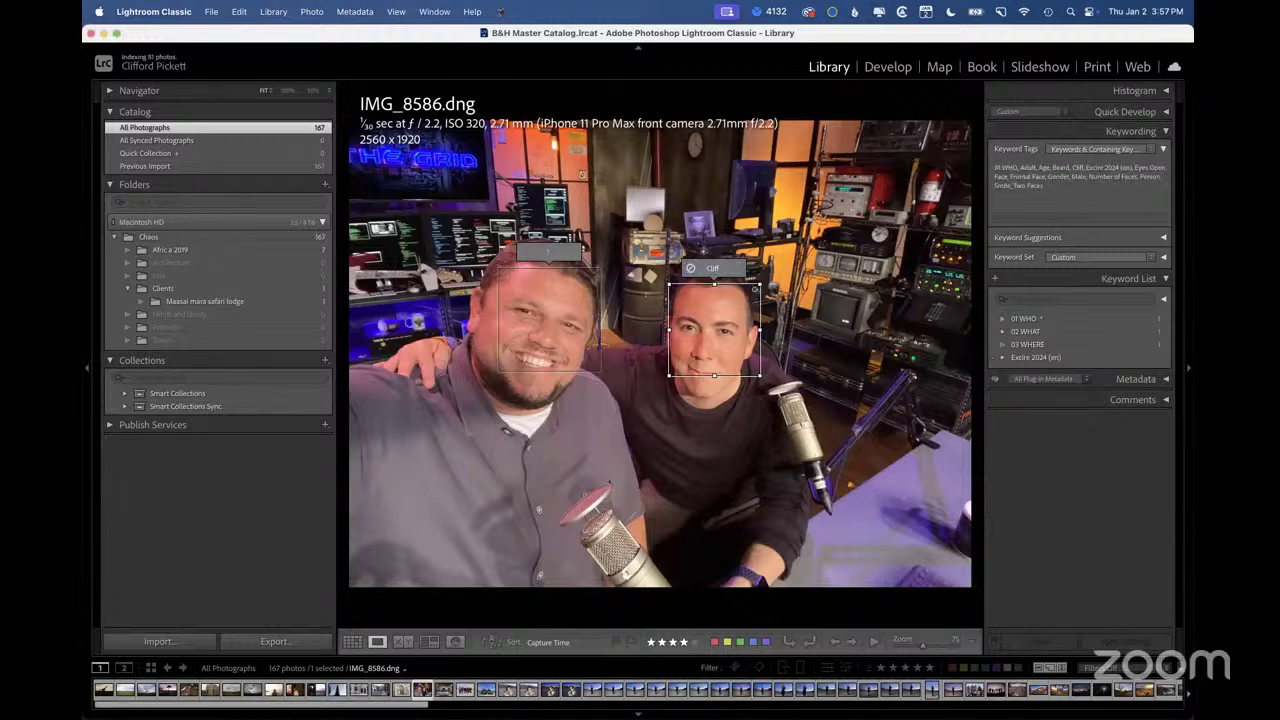
pyautogui.press('z')
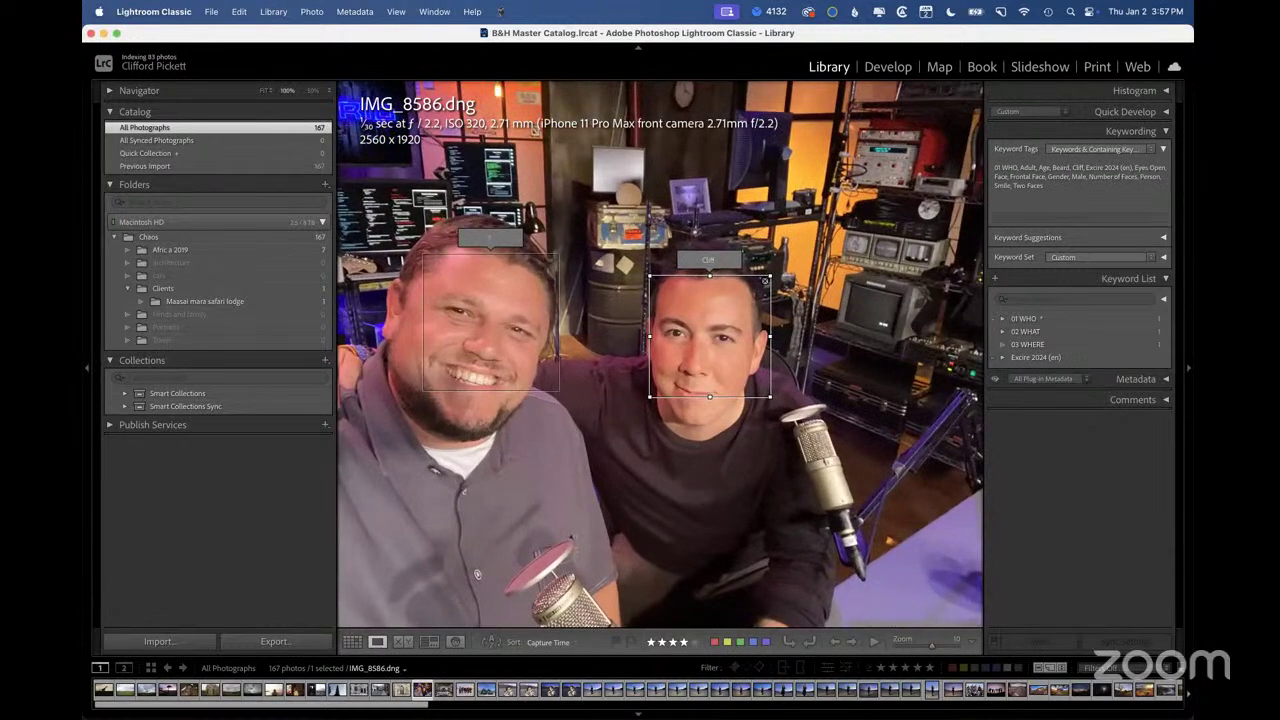
# Review the named person's confirmed faces in People view and return to the overview of all people
pyautogui.press('o')
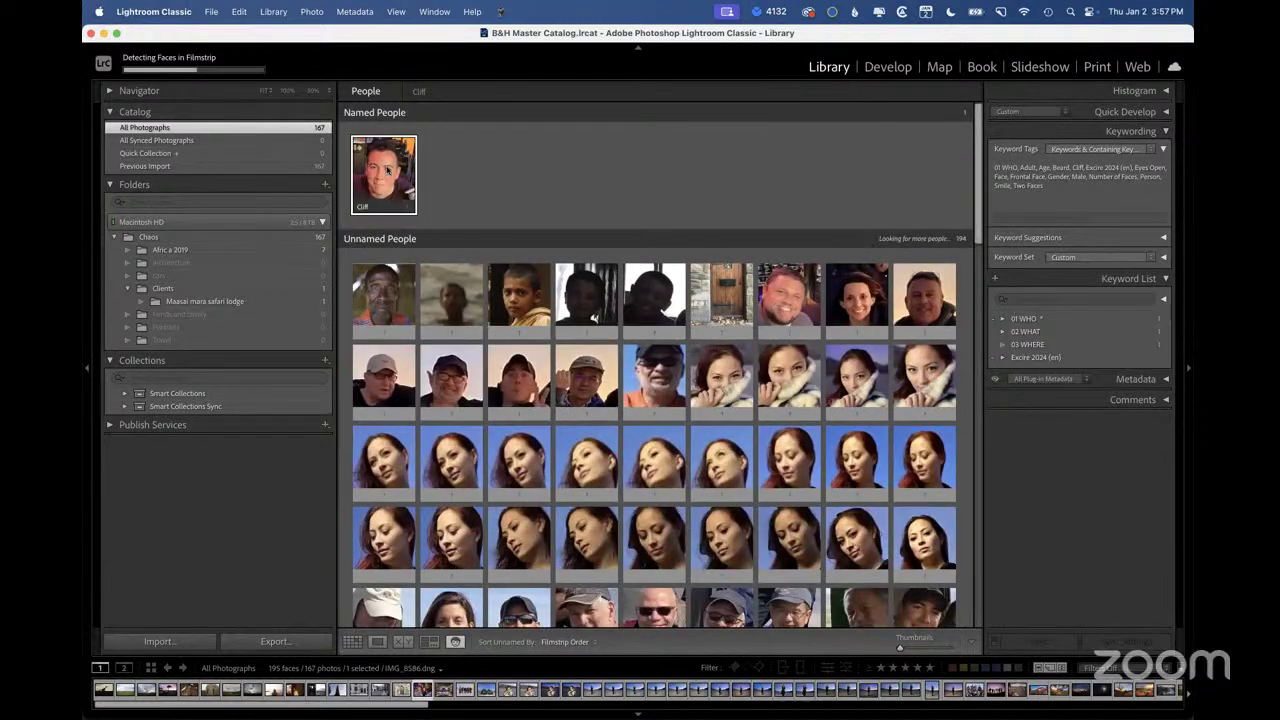
pyautogui.doubleClick(387, 170)
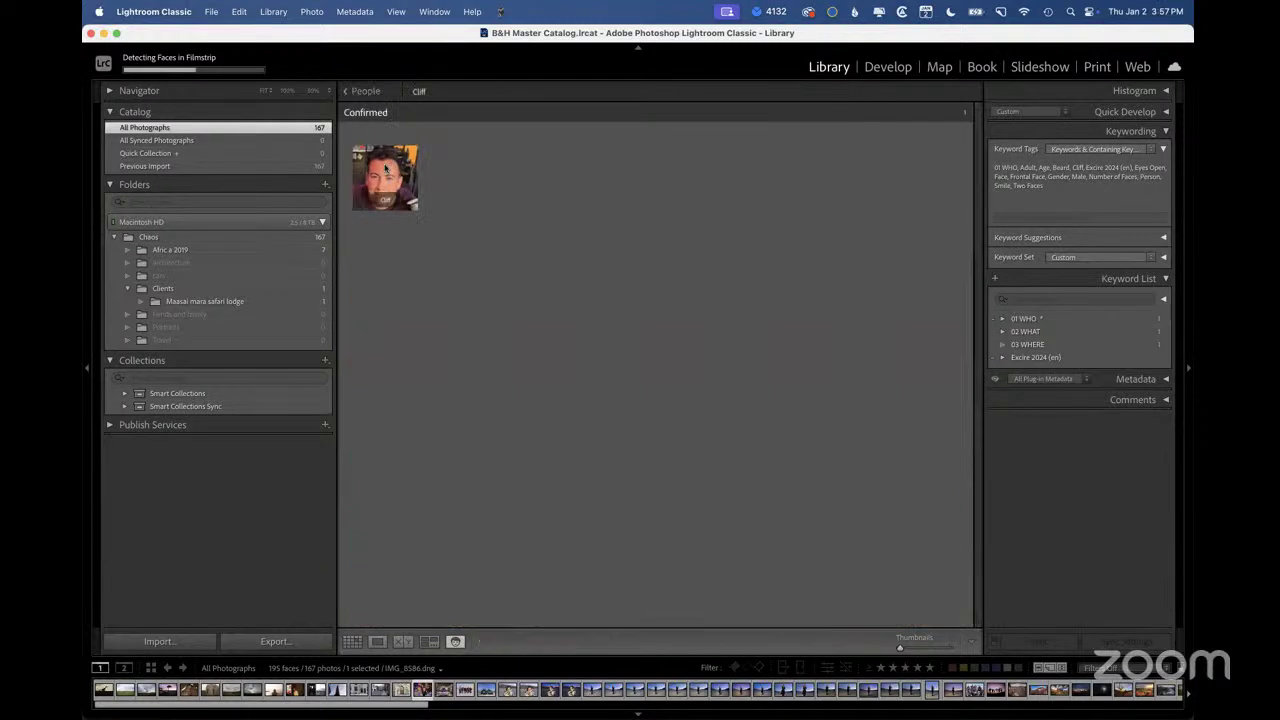
pyautogui.click(366, 91)
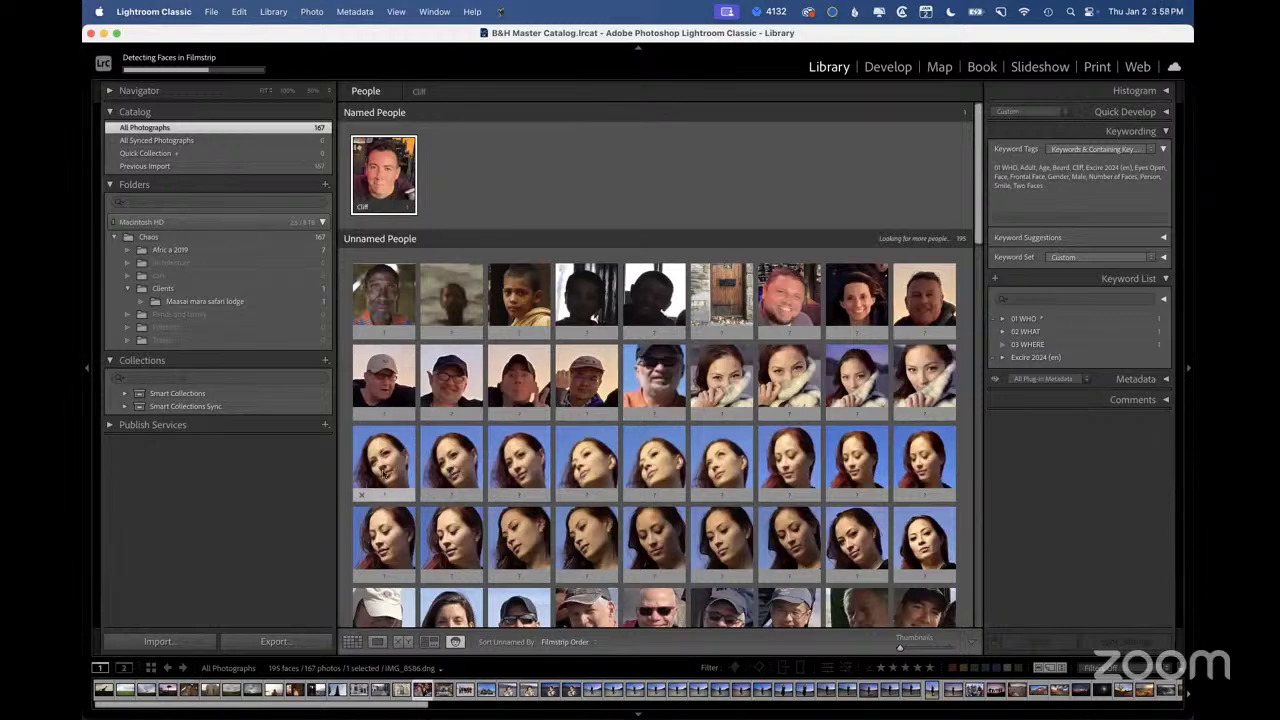
# Label the red-haired woman's unnamed face from IMG_3233.dng with her first name followed by "model" and review her confirmed faces
pyautogui.click(384, 474)
pyautogui.doubleClick(384, 474)
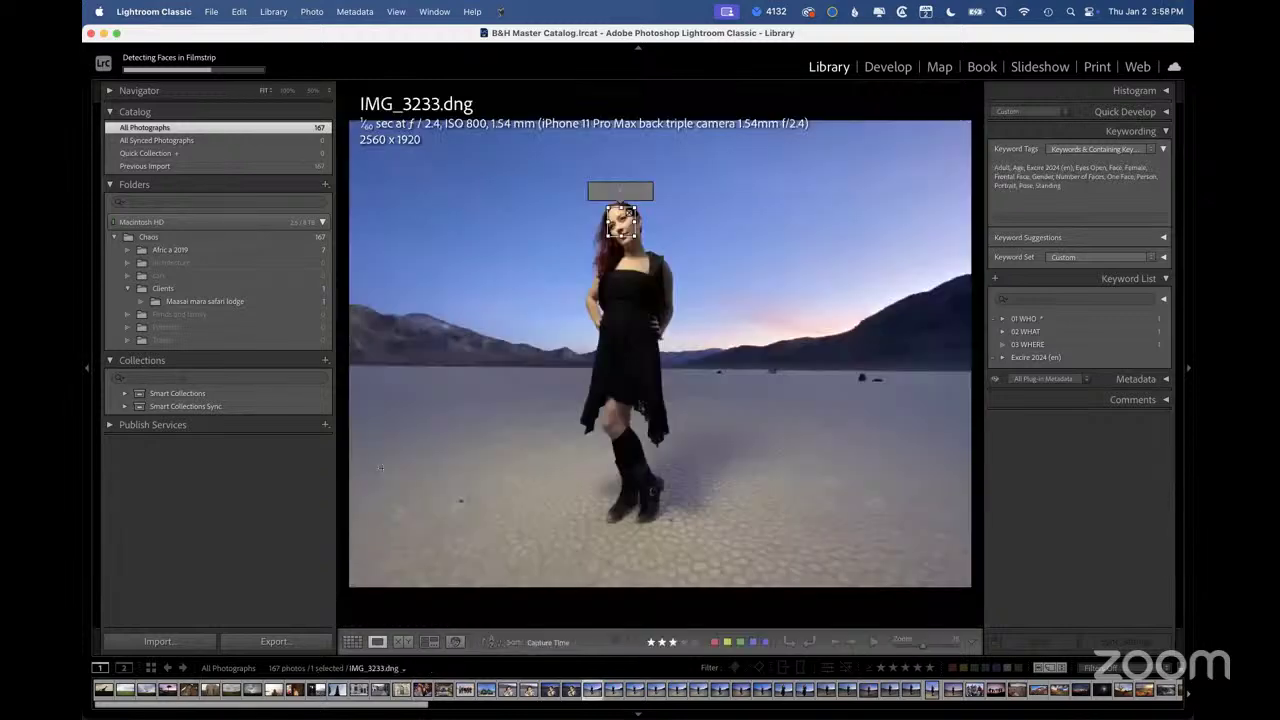
pyautogui.doubleClick(383, 474)
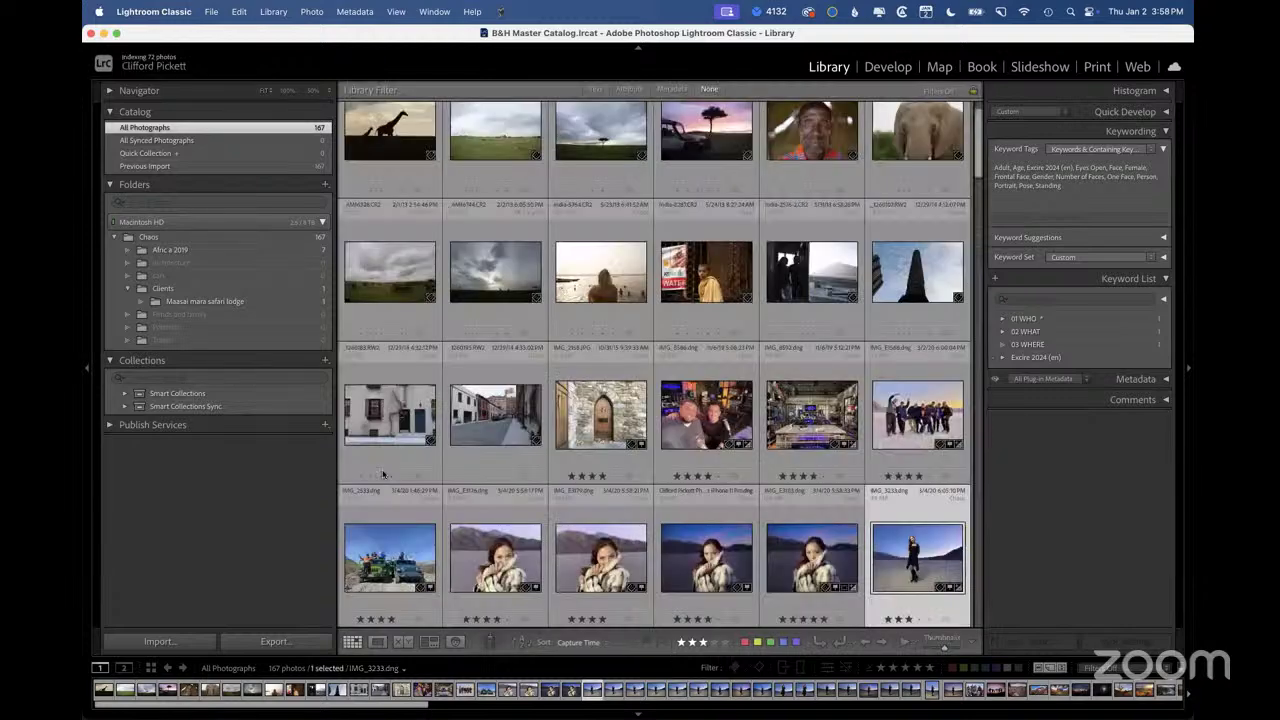
pyautogui.press('o')
pyautogui.click(384, 492)
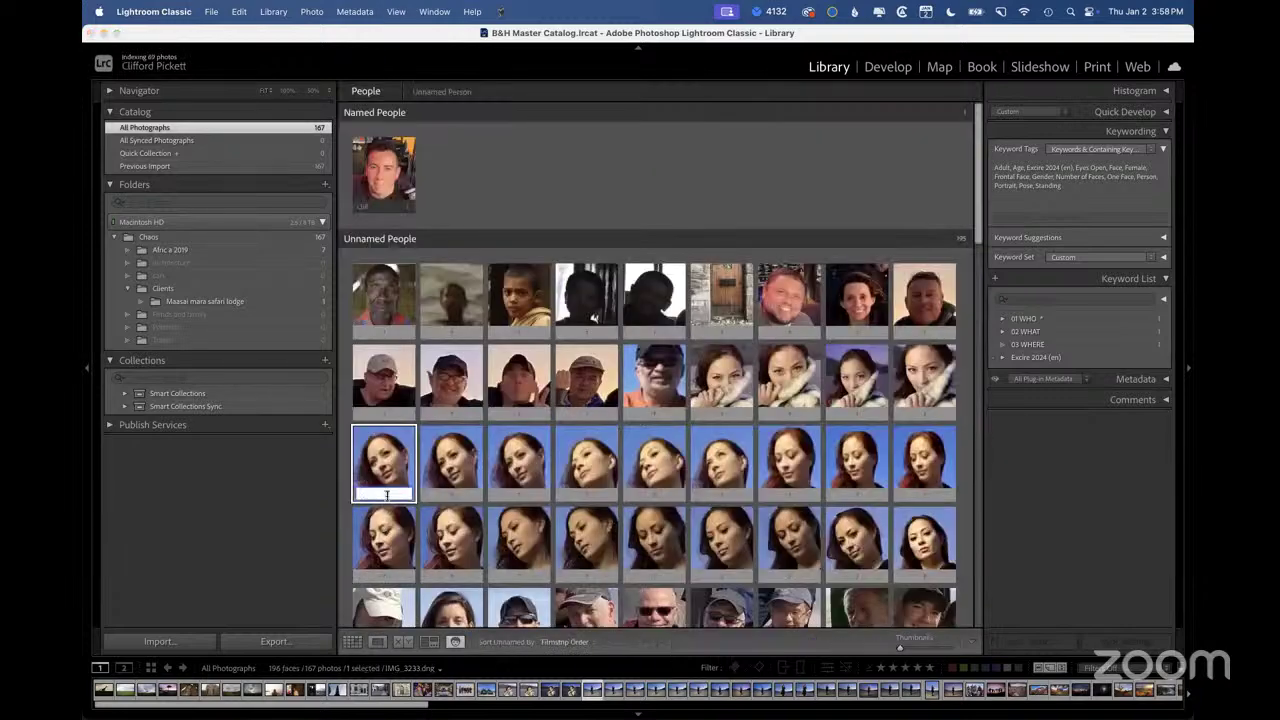
pyautogui.write('Alex model')
pyautogui.press('Return')
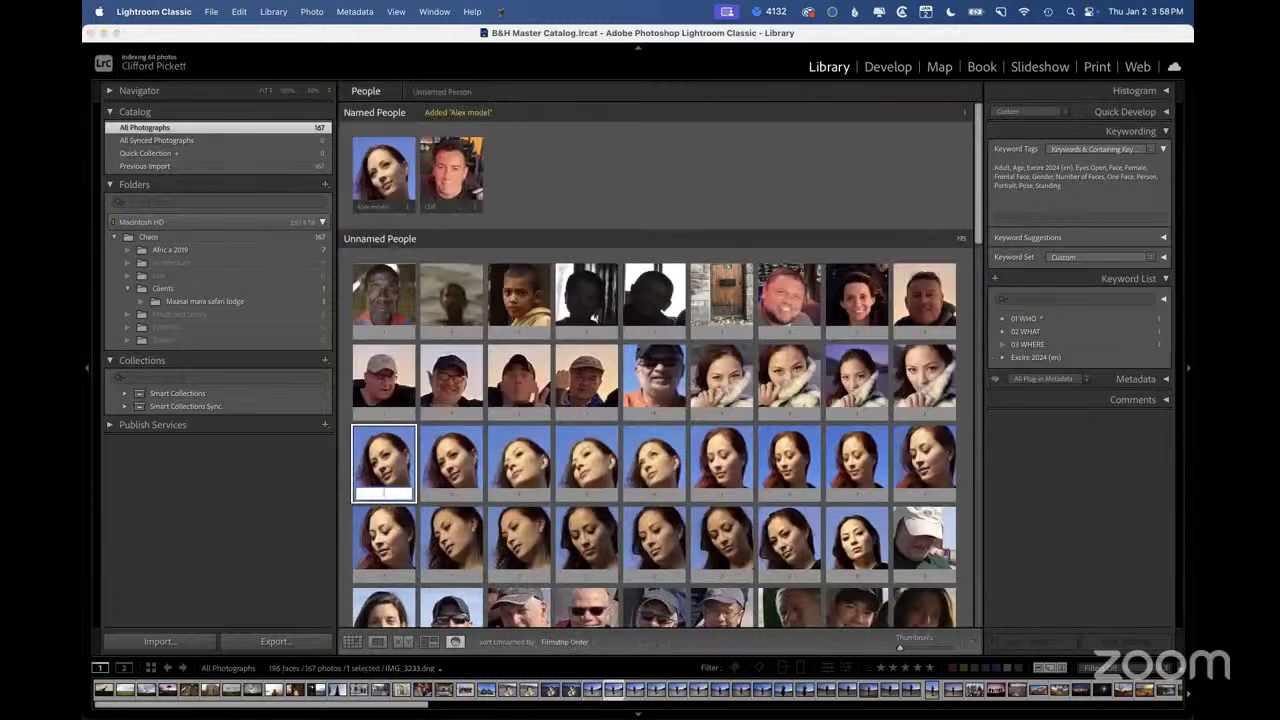
pyautogui.doubleClick(384, 178)
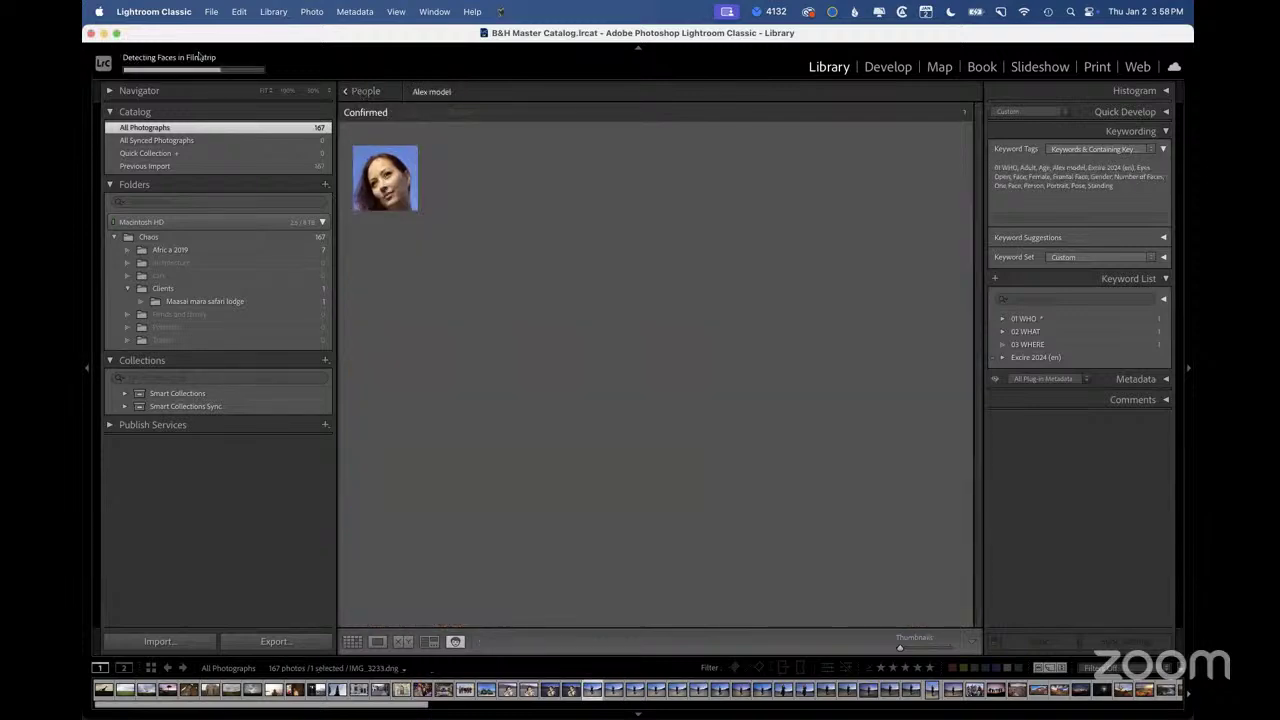
pyautogui.click(366, 91)
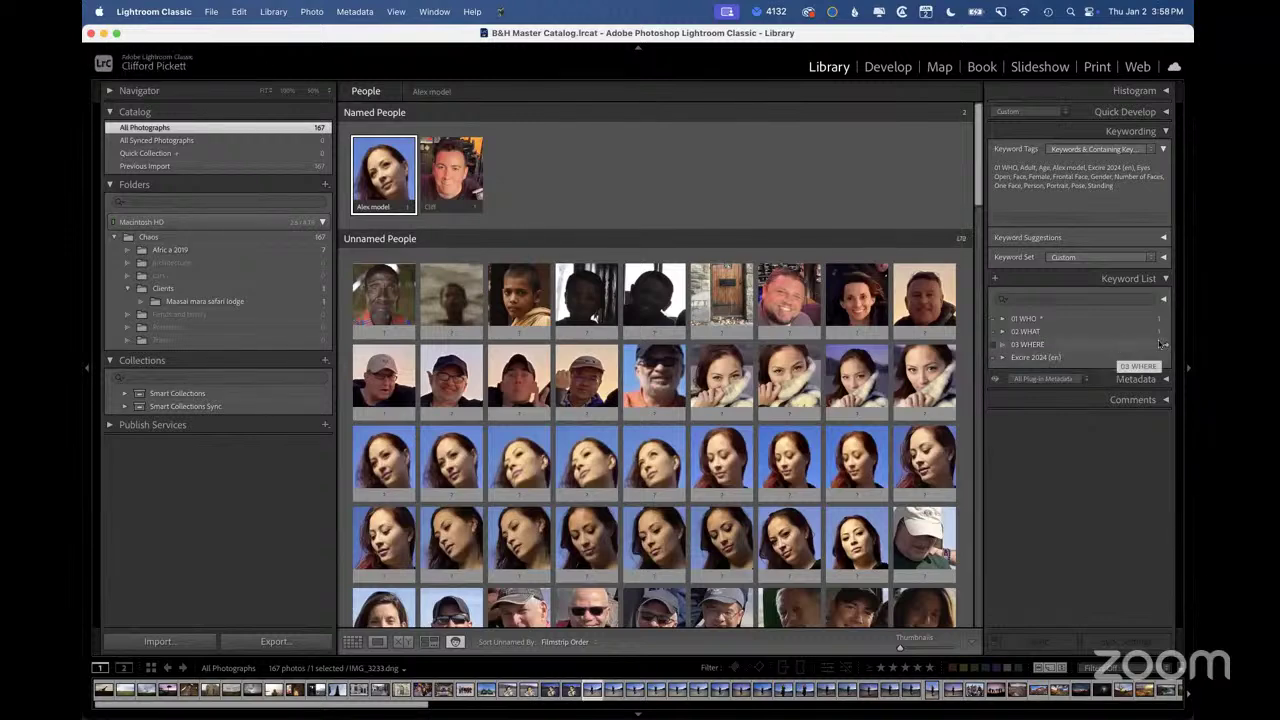
# Examine the Excire 2024 (en) keyword hierarchy down to the mammals under Animal, and compare it with 02 WHAT and 03 WHERE
pyautogui.click(1051, 360)
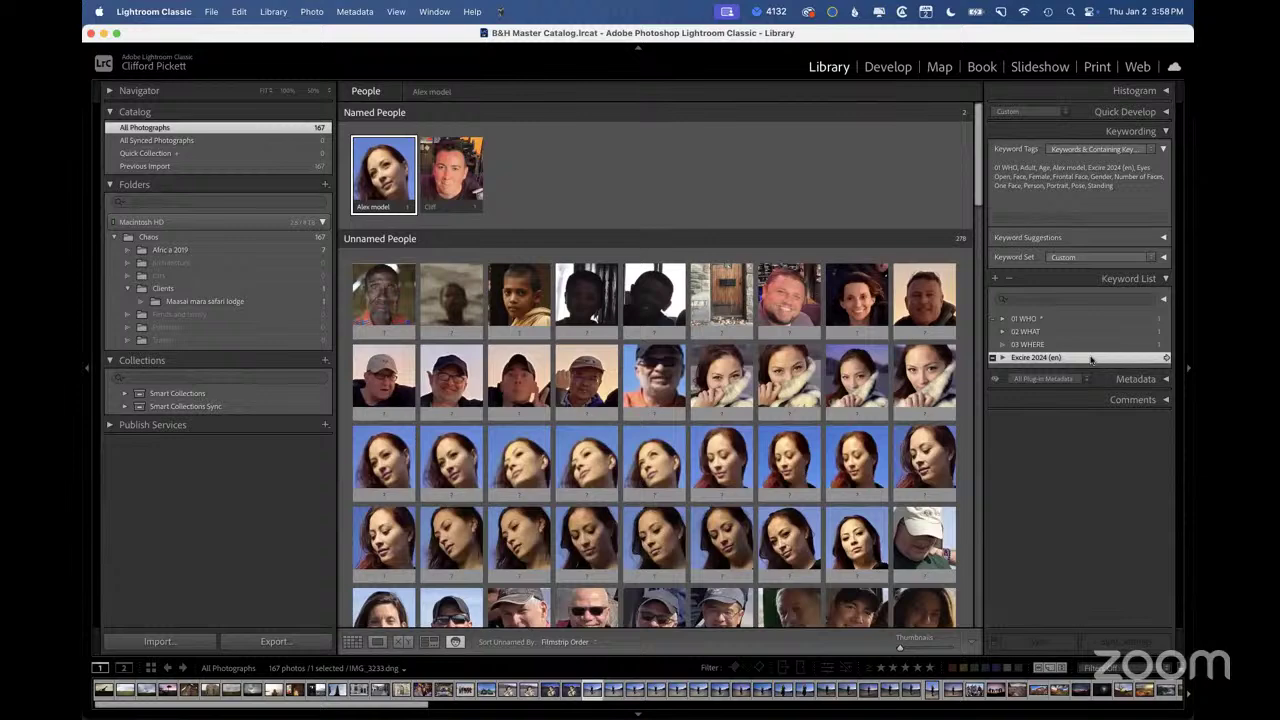
pyautogui.click(1002, 359)
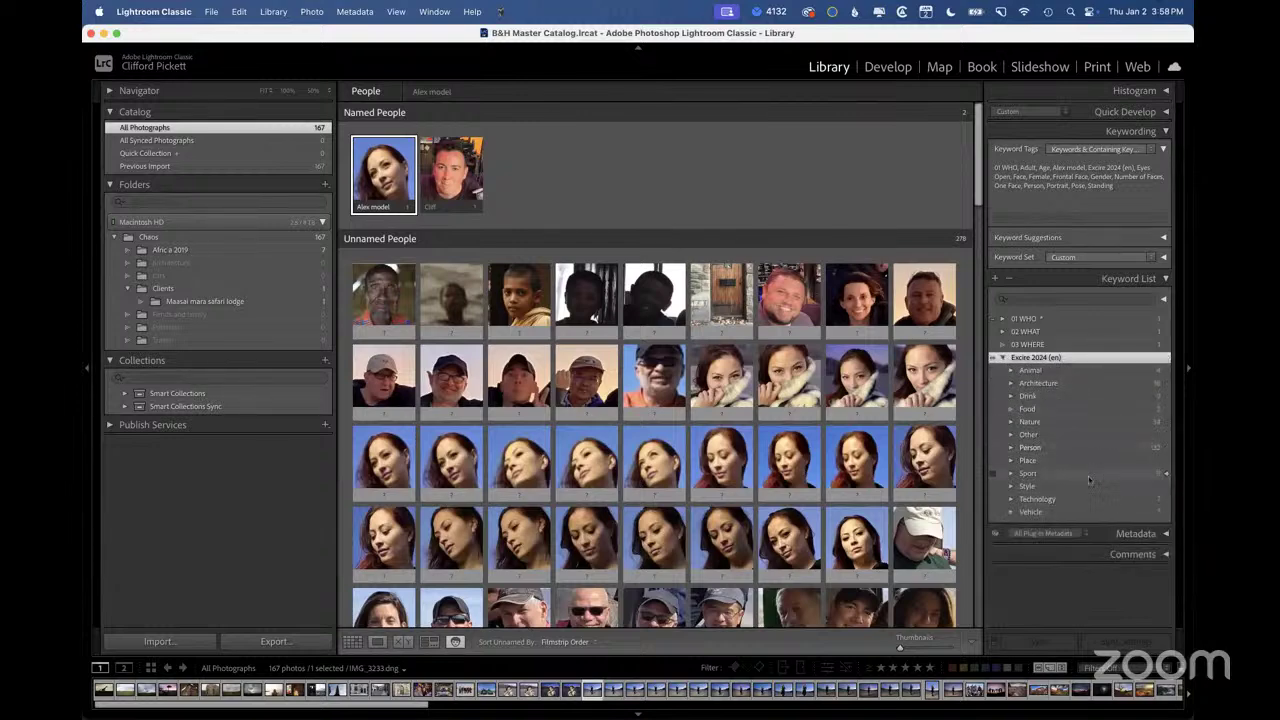
pyautogui.click(1011, 451)
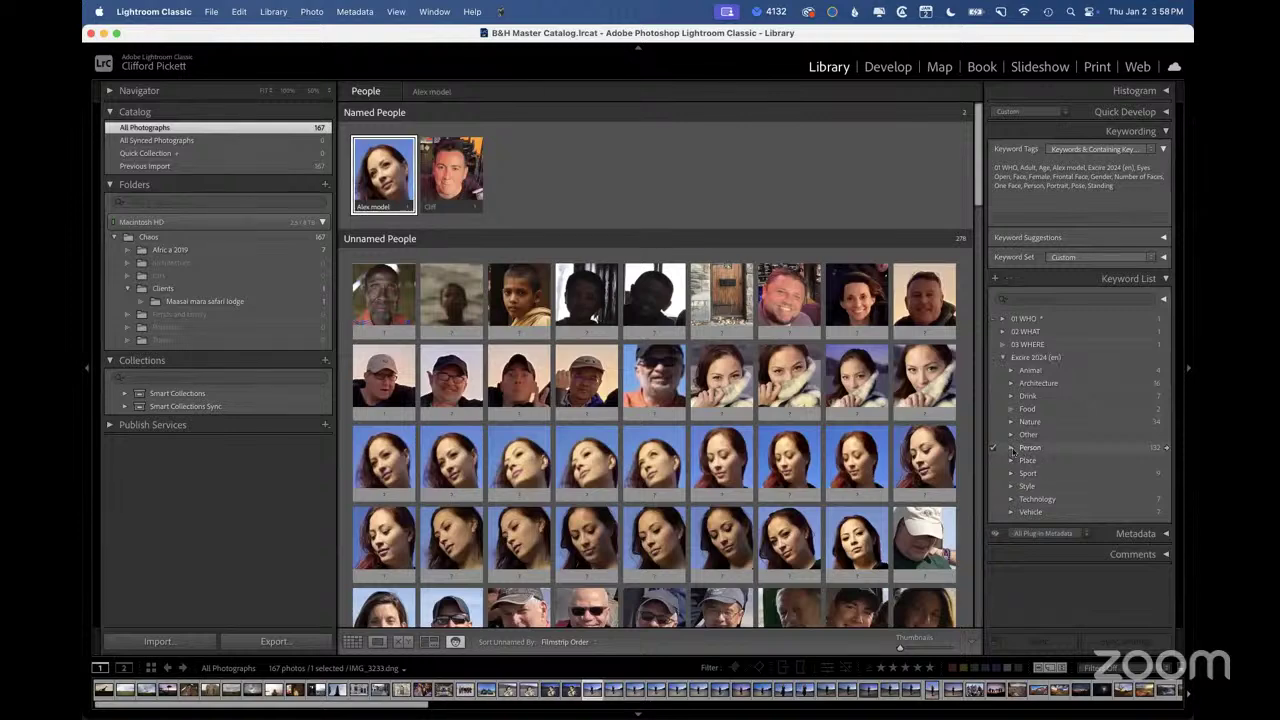
pyautogui.click(1012, 371)
pyautogui.click(1020, 396)
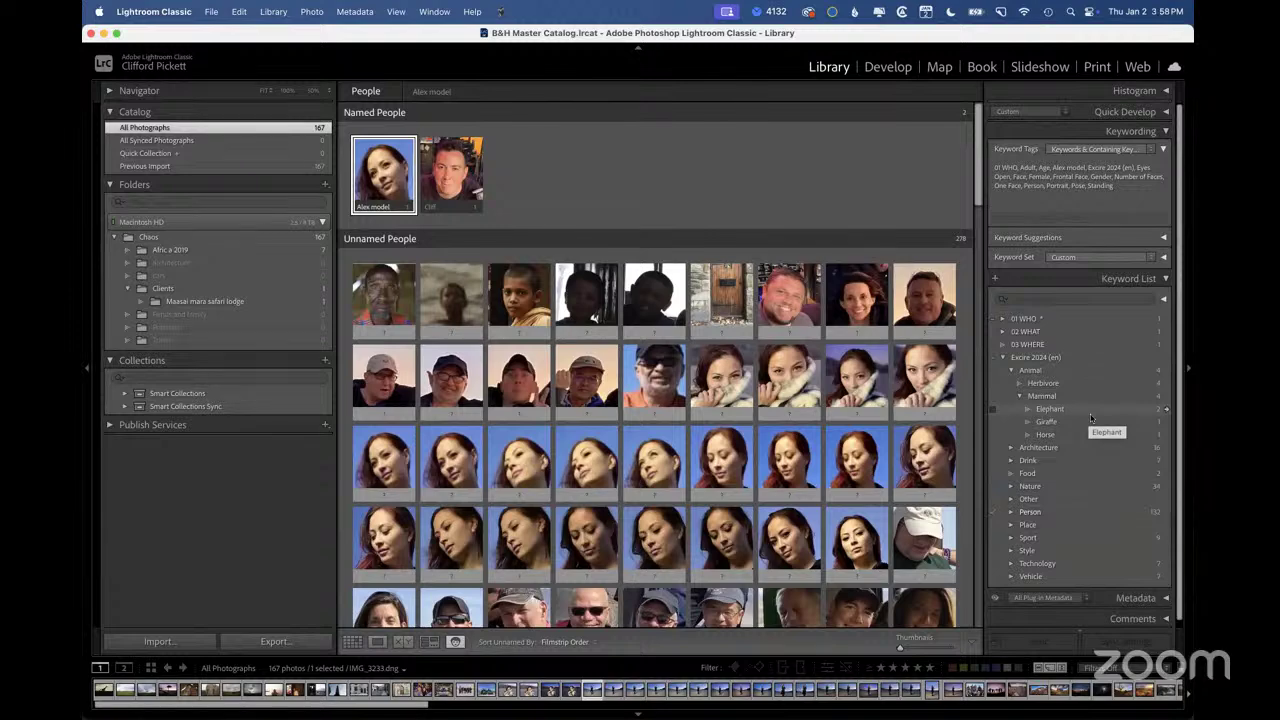
pyautogui.click(1003, 357)
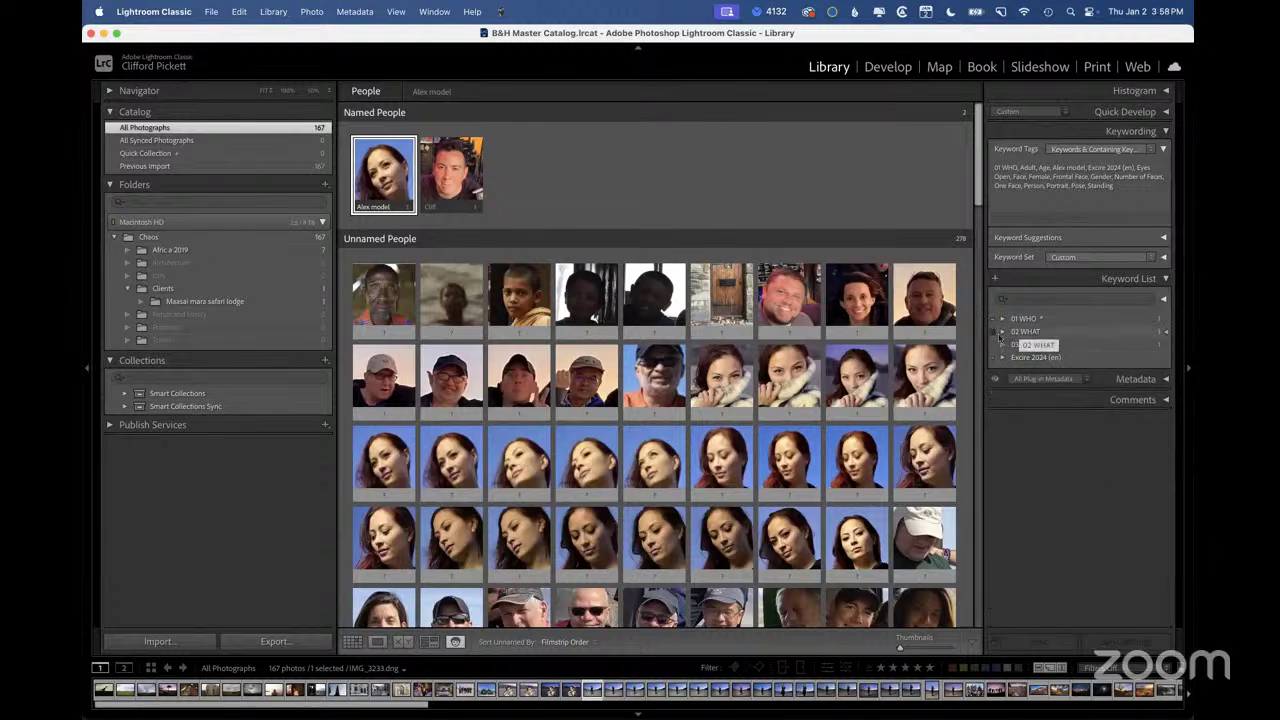
pyautogui.moveTo(1053, 332); pyautogui.dragTo(1056, 334)
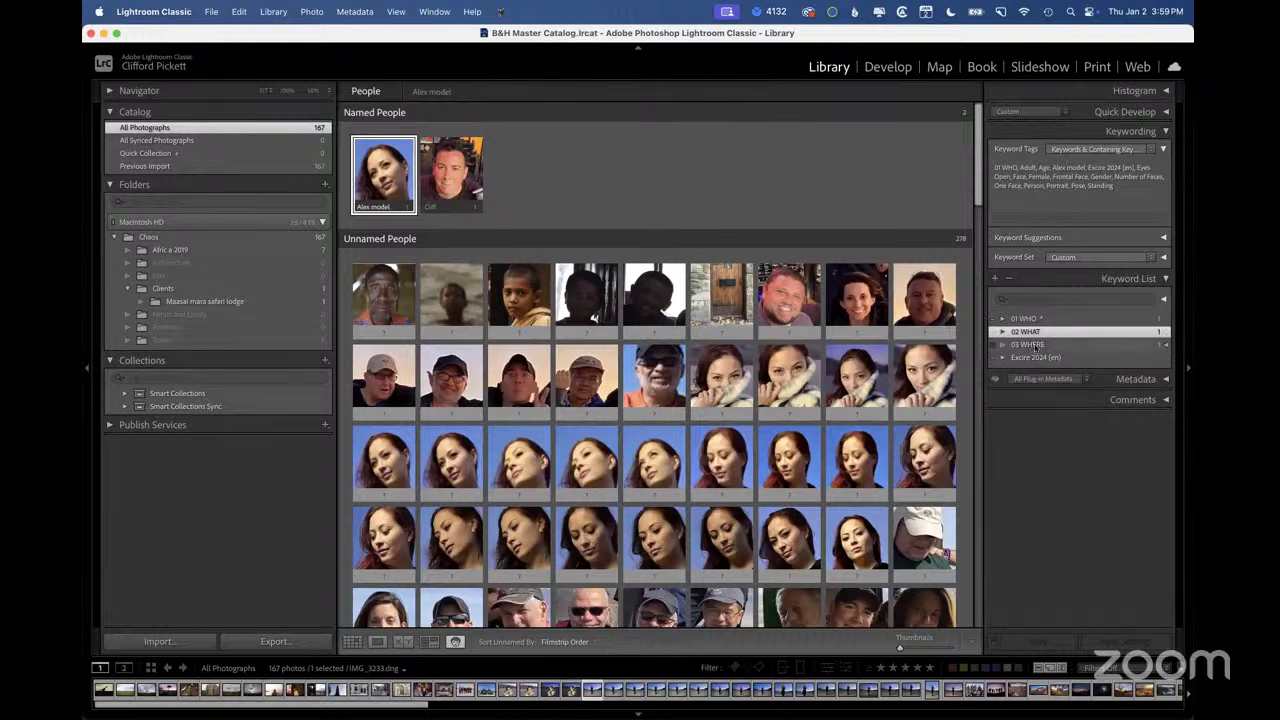
pyautogui.click(1035, 346)
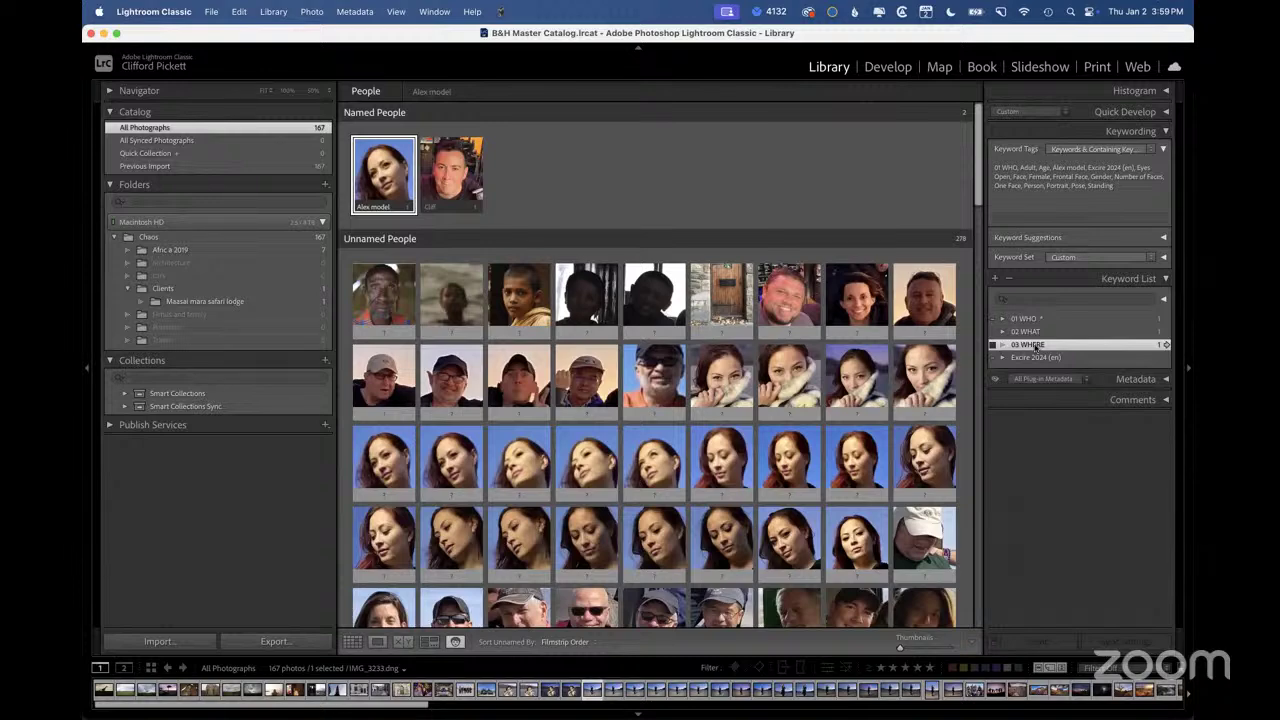
# Show where IMG_8592.dng was taken on the map and return to the photo grid
pyautogui.doubleClick(380, 172)
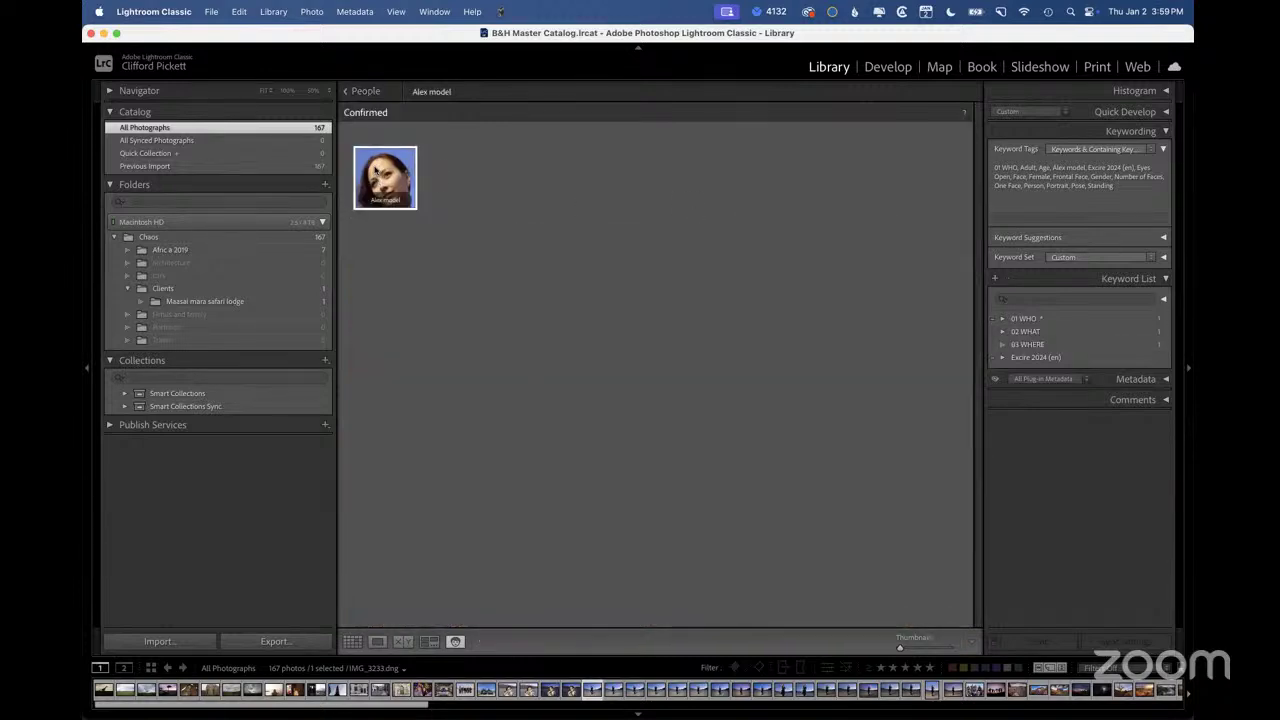
pyautogui.press('g')
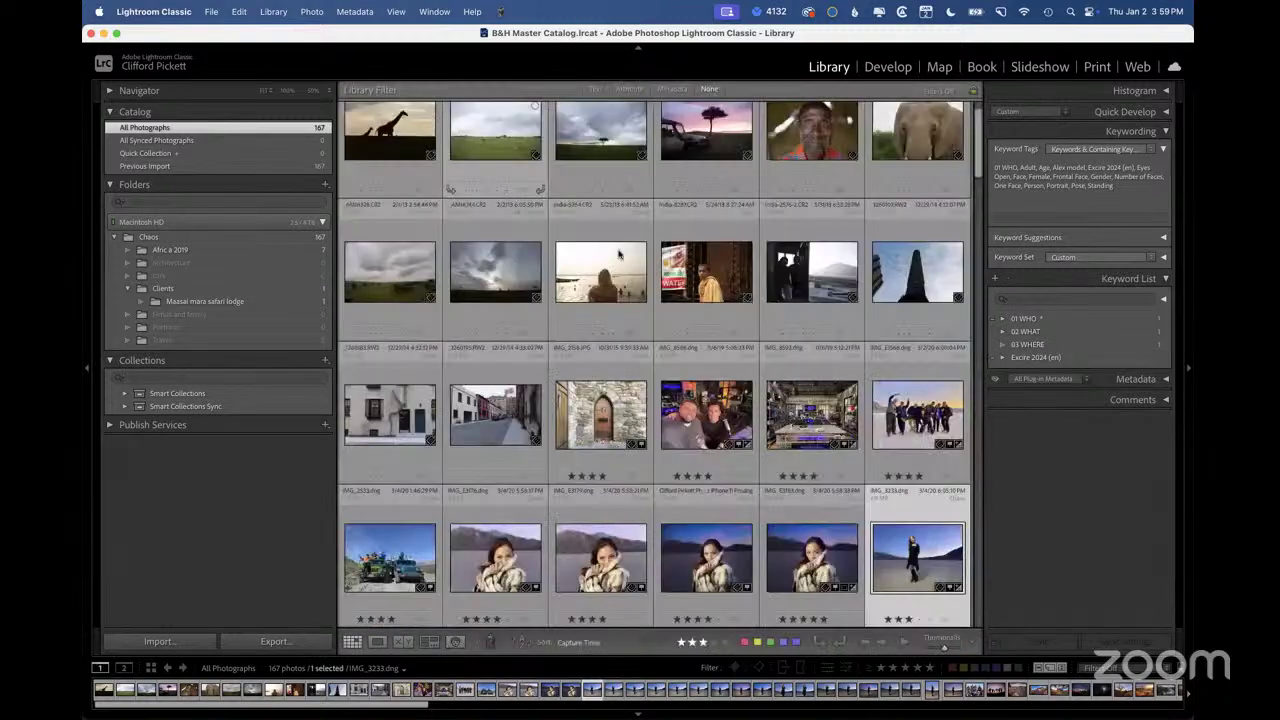
pyautogui.click(706, 272)
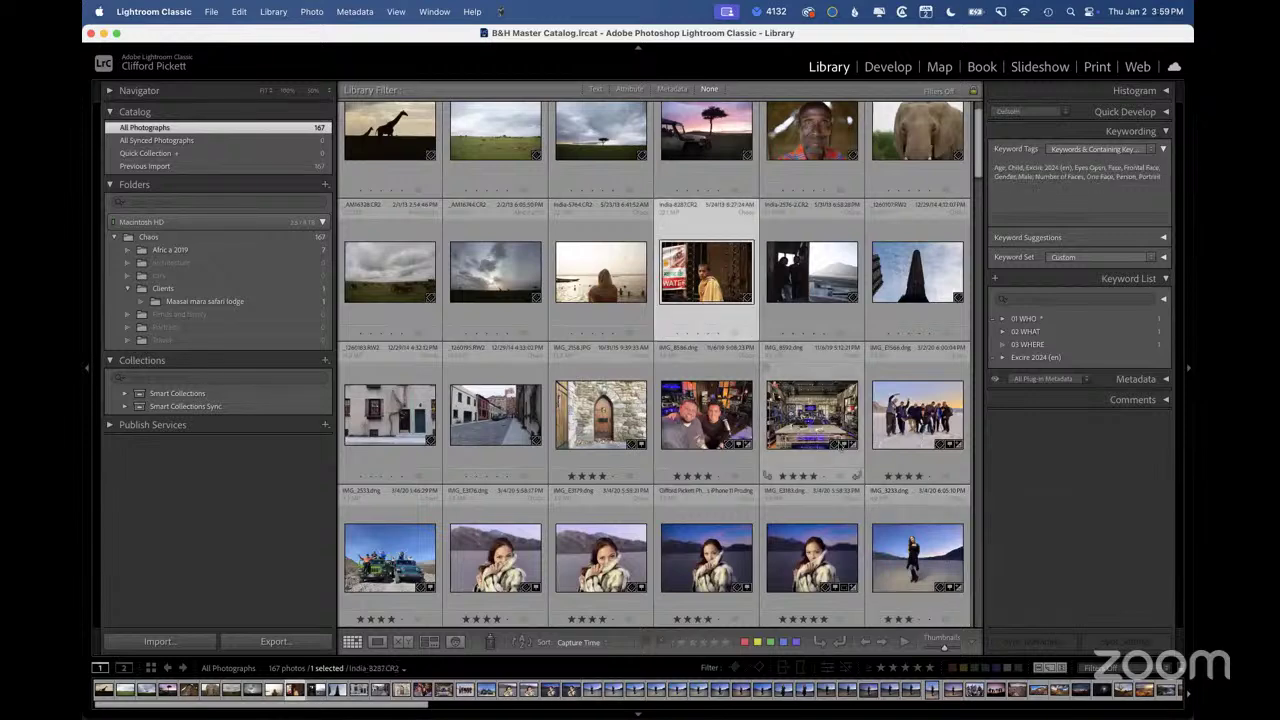
pyautogui.press('super+alt+3')
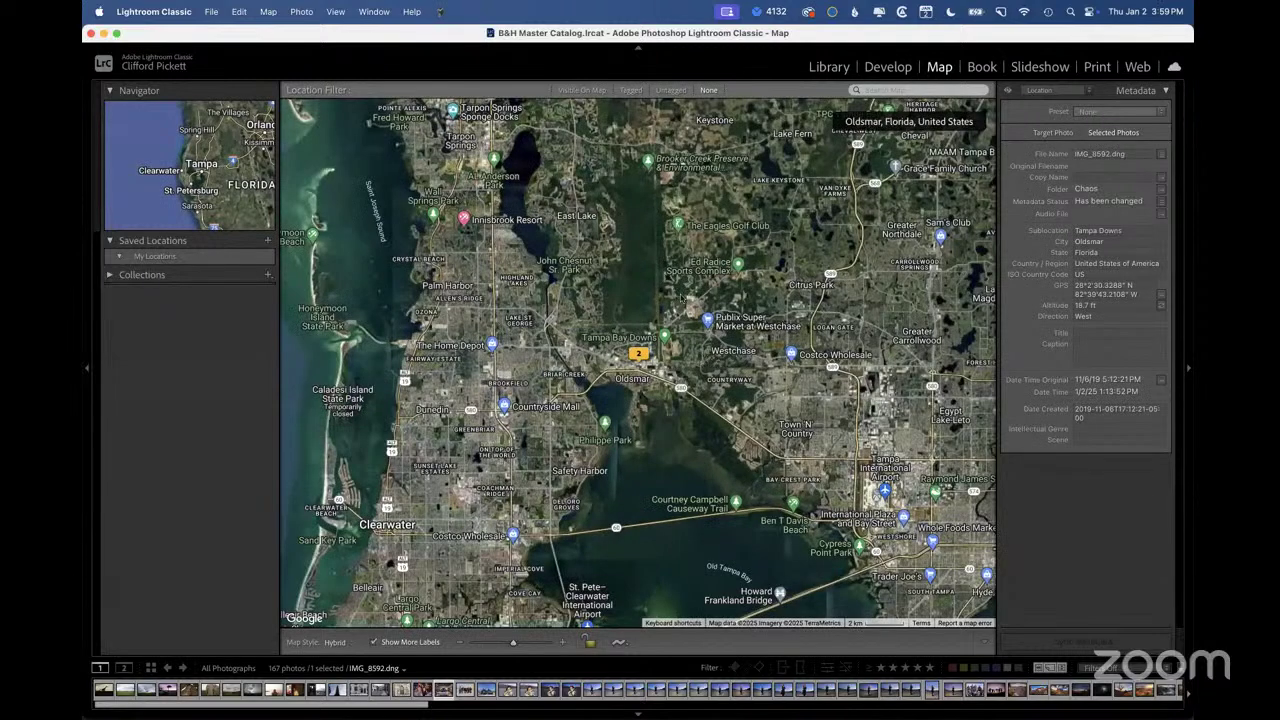
pyautogui.press('g')
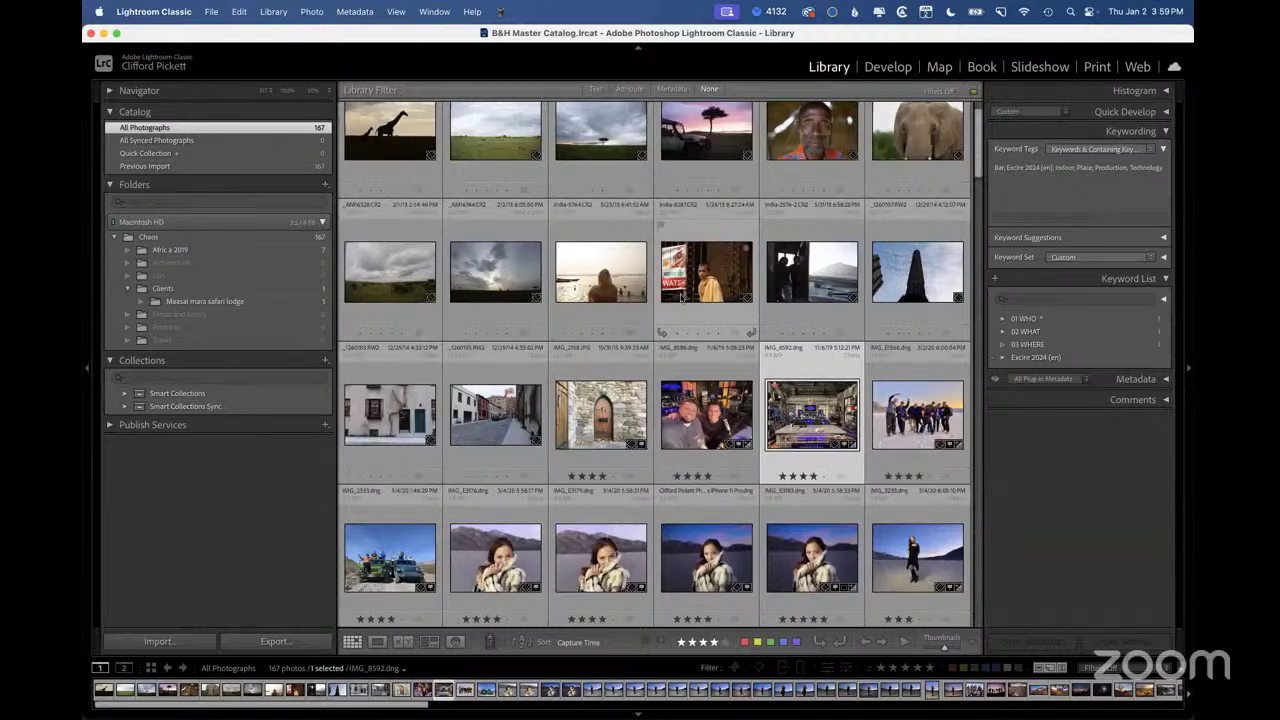
# Locate IMG_2158.JPG on the map up close, inspect its city and state metadata, and return to the grid
pyautogui.scroll(-2, 603, 430)
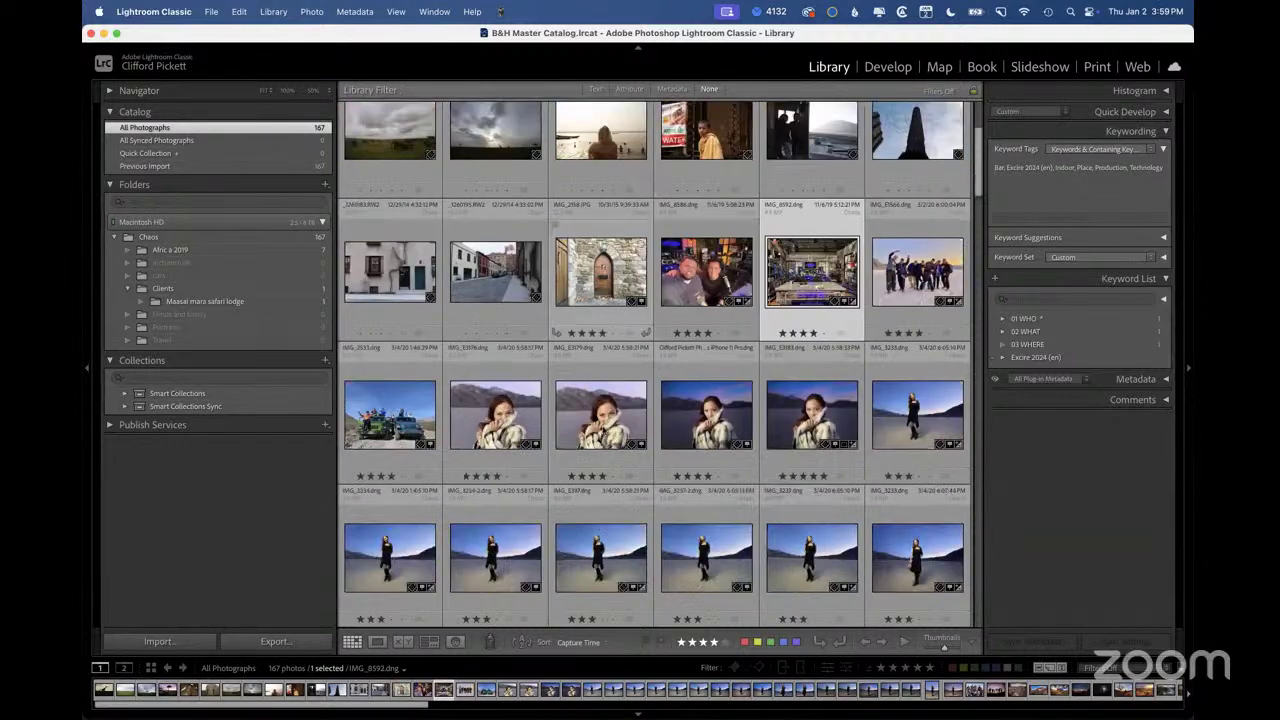
pyautogui.click(632, 296)
pyautogui.press('super+alt+3')
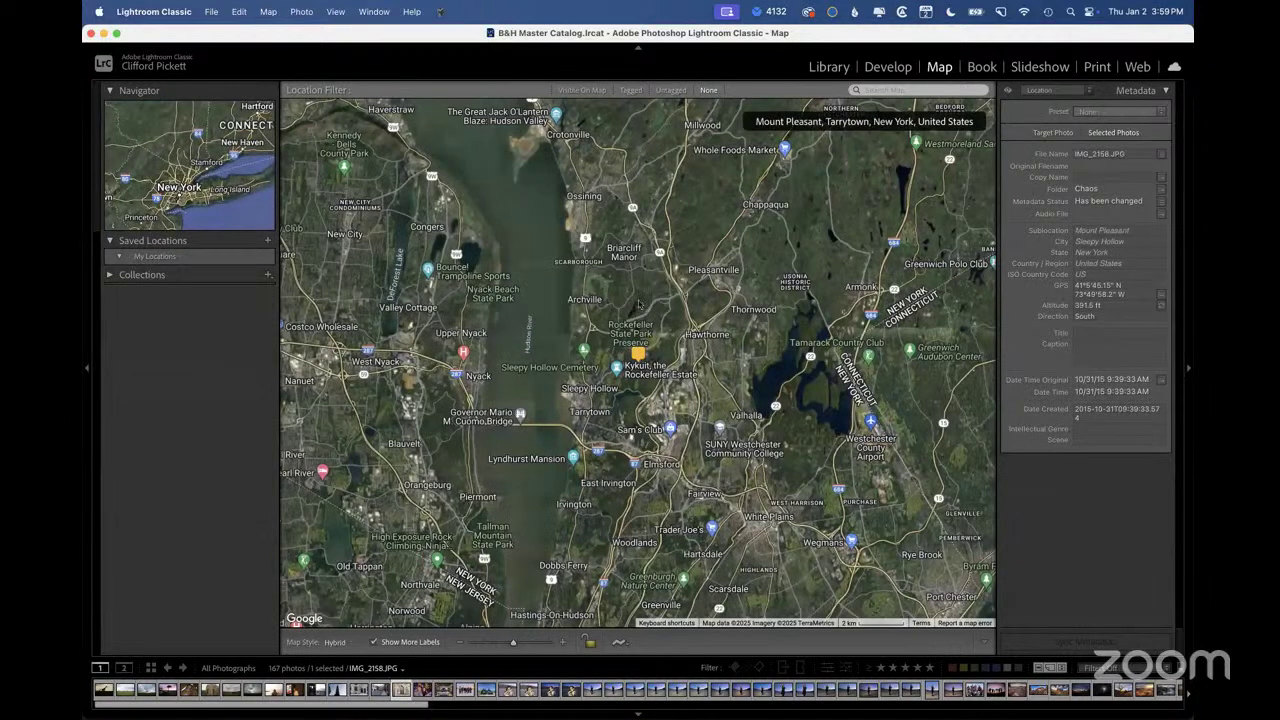
pyautogui.scroll(5, 625, 375)
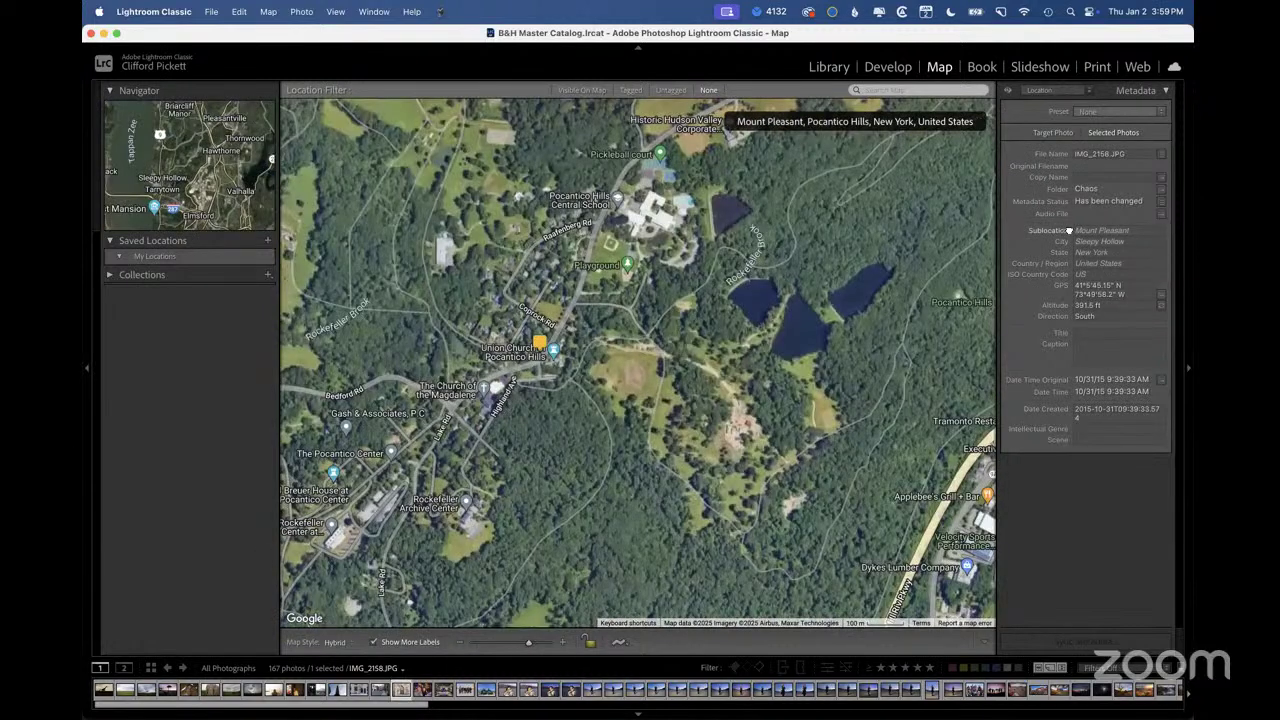
pyautogui.click(1134, 242)
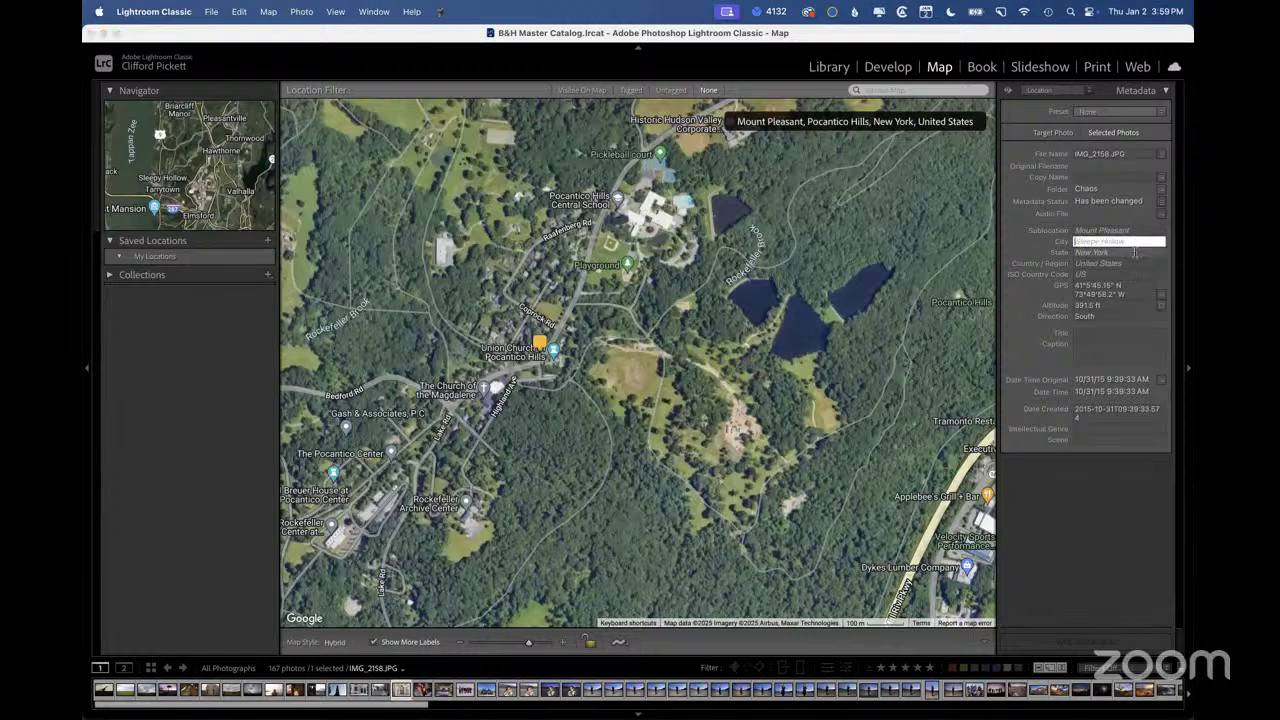
pyautogui.click(1134, 252)
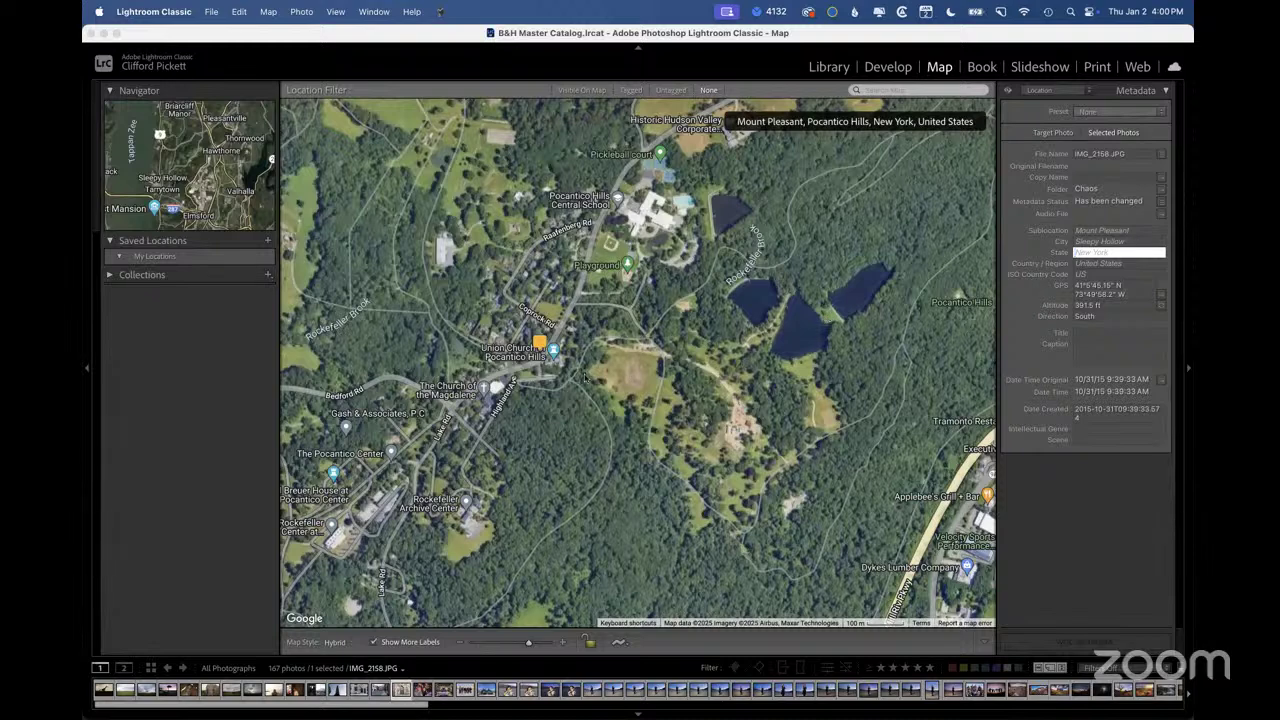
pyautogui.press('g')
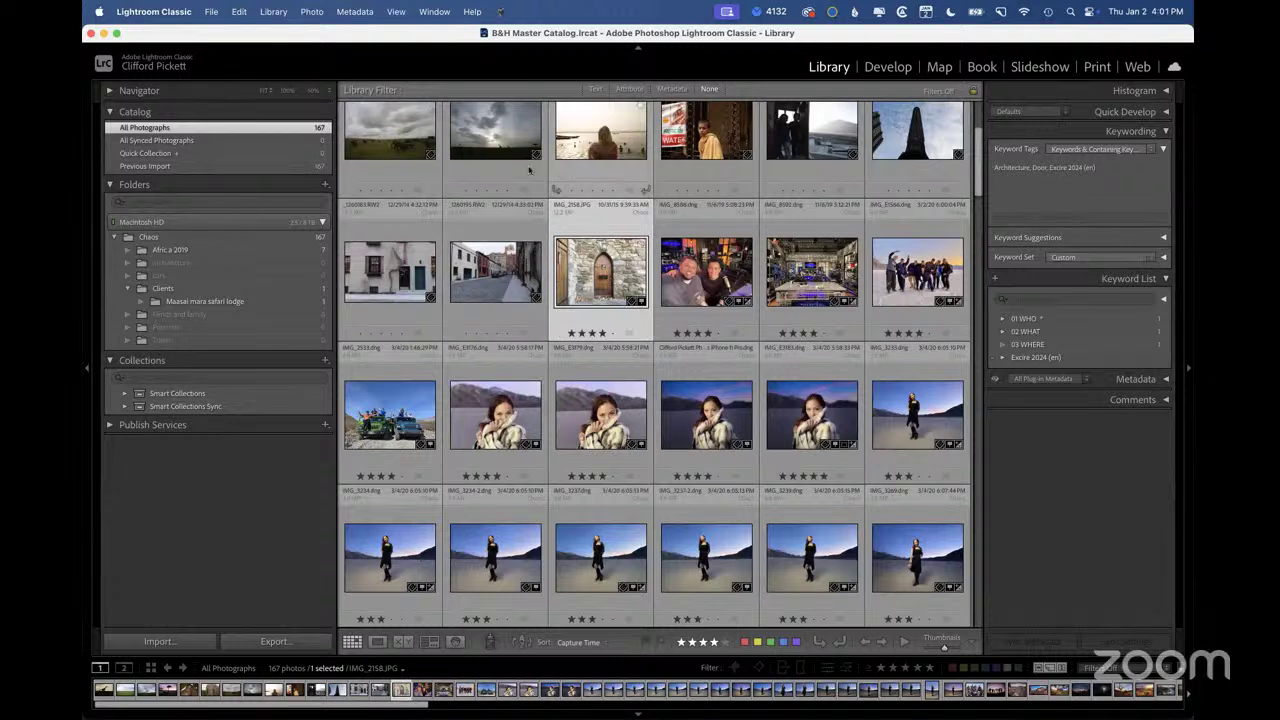
# Select all photos in the Chaos folder and clear the selection
pyautogui.click(160, 238)
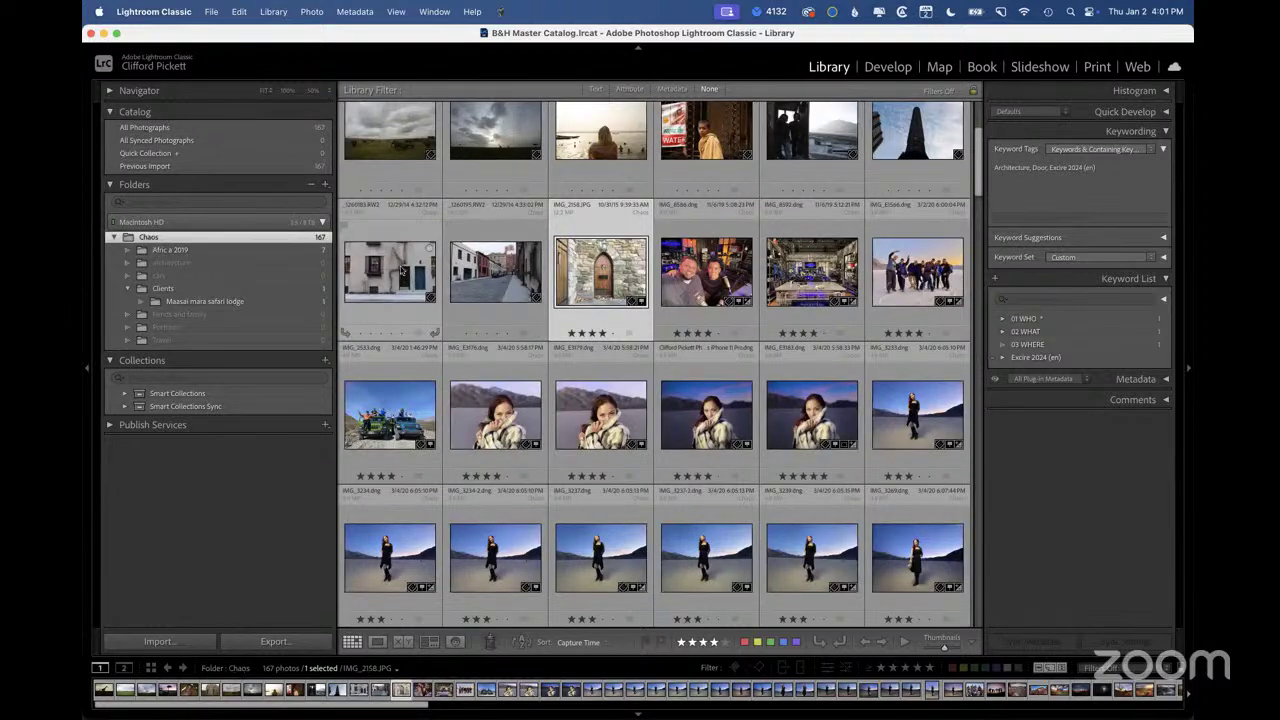
pyautogui.click(400, 268)
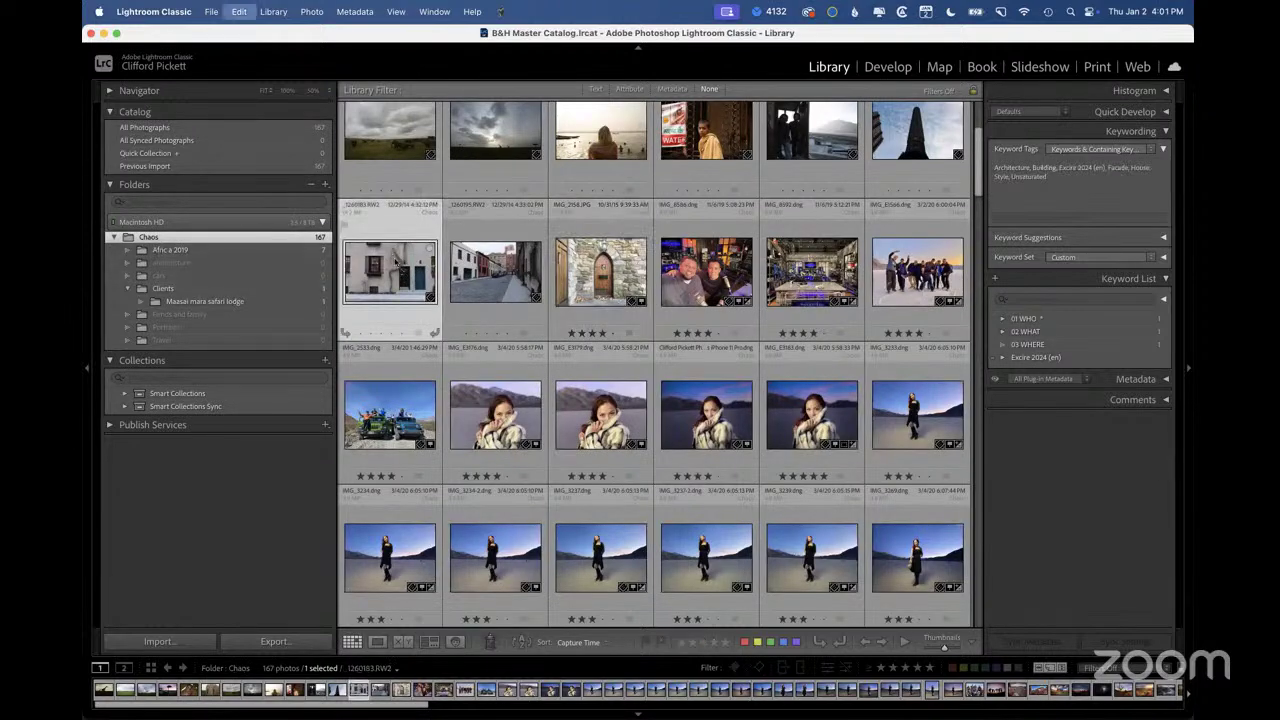
pyautogui.press('super+a')
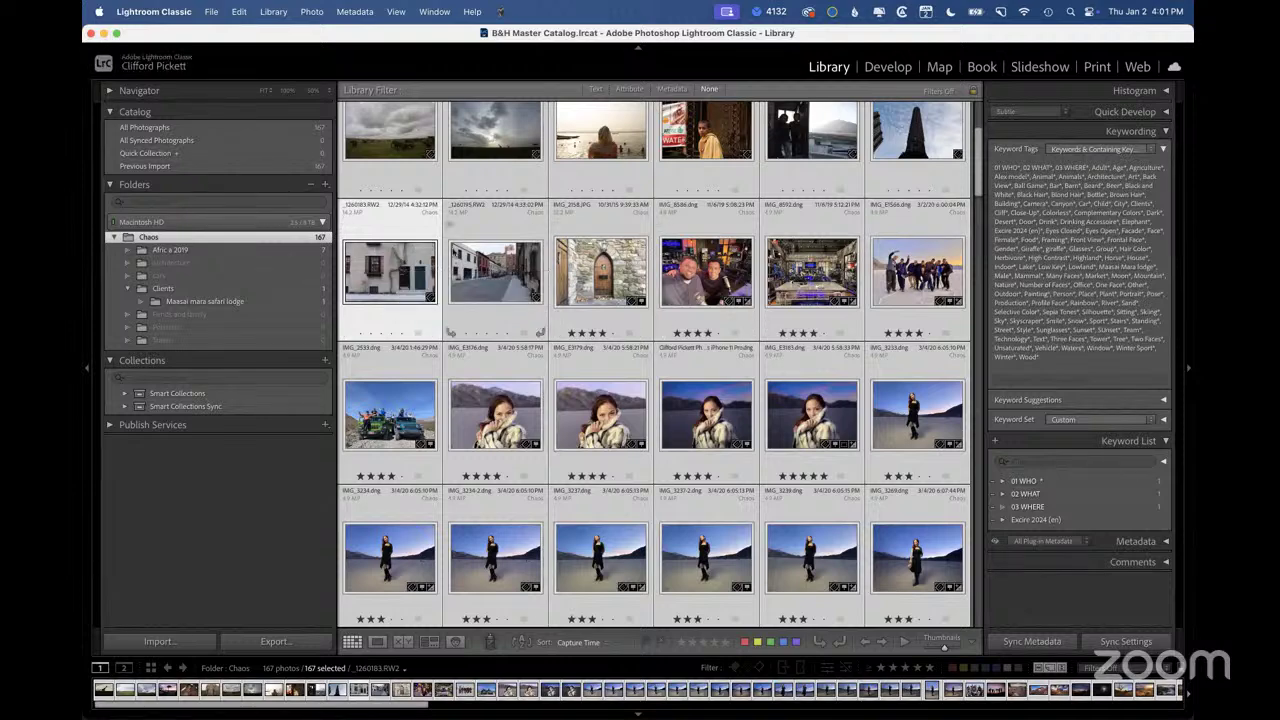
pyautogui.click(472, 270)
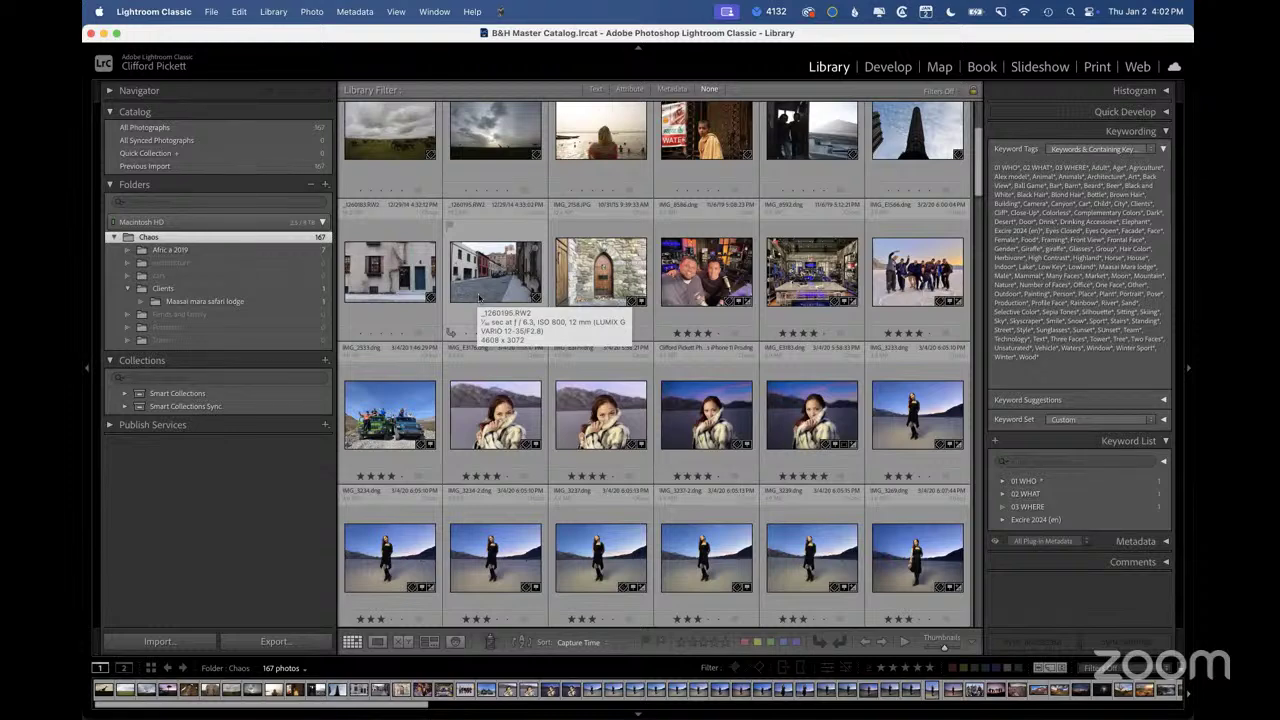
# Reveal the Chaos folder in Finder to check its location on disk, and return to Lightroom Classic
pyautogui.rightClick(191, 238)
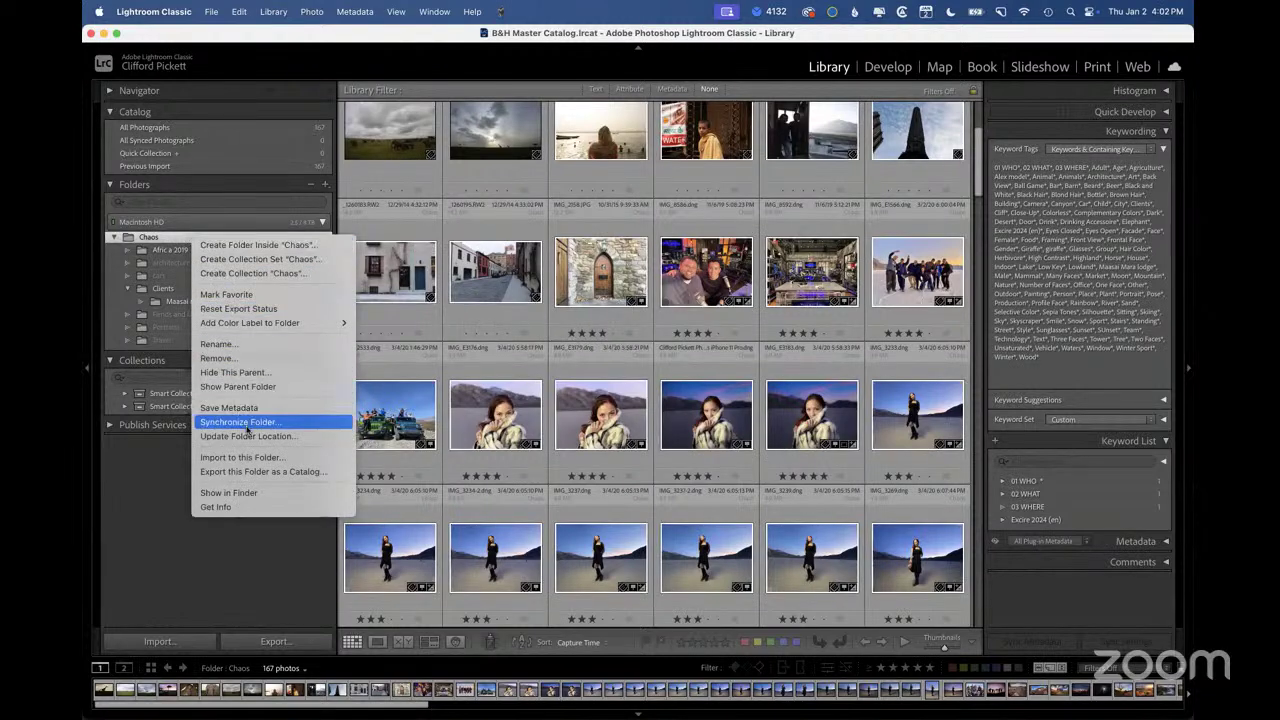
pyautogui.click(493, 292)
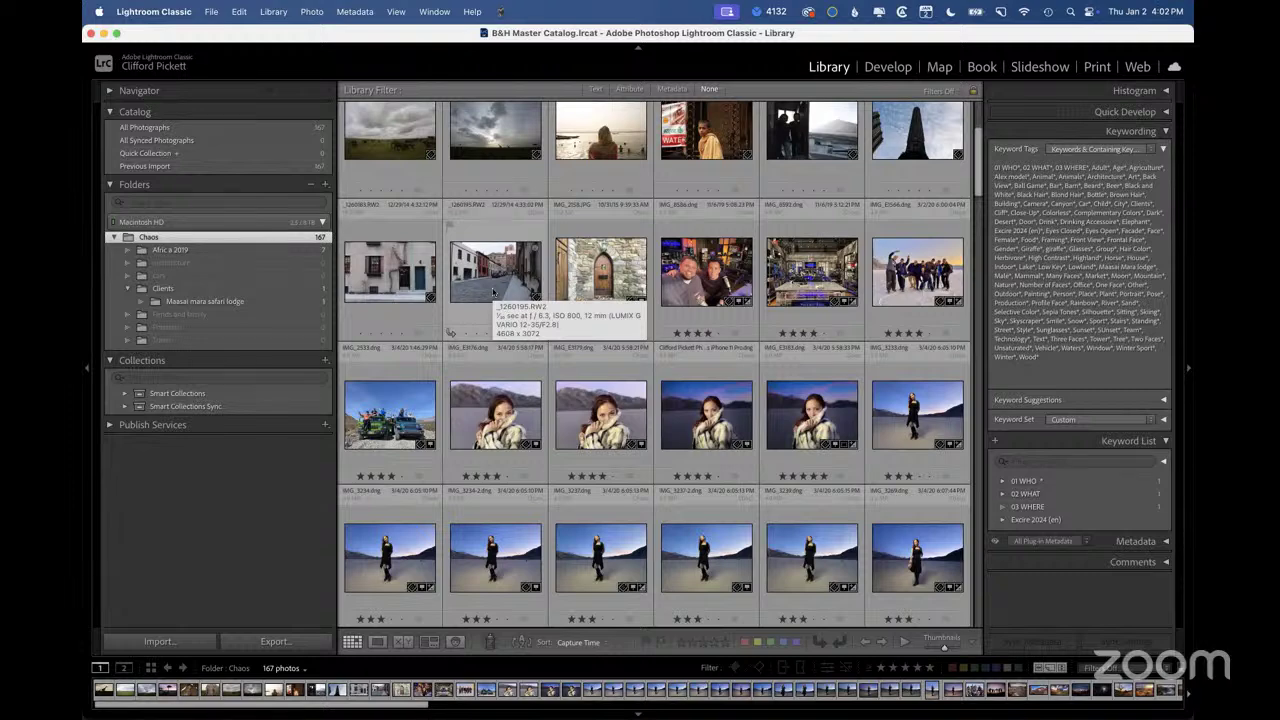
pyautogui.rightClick(172, 240)
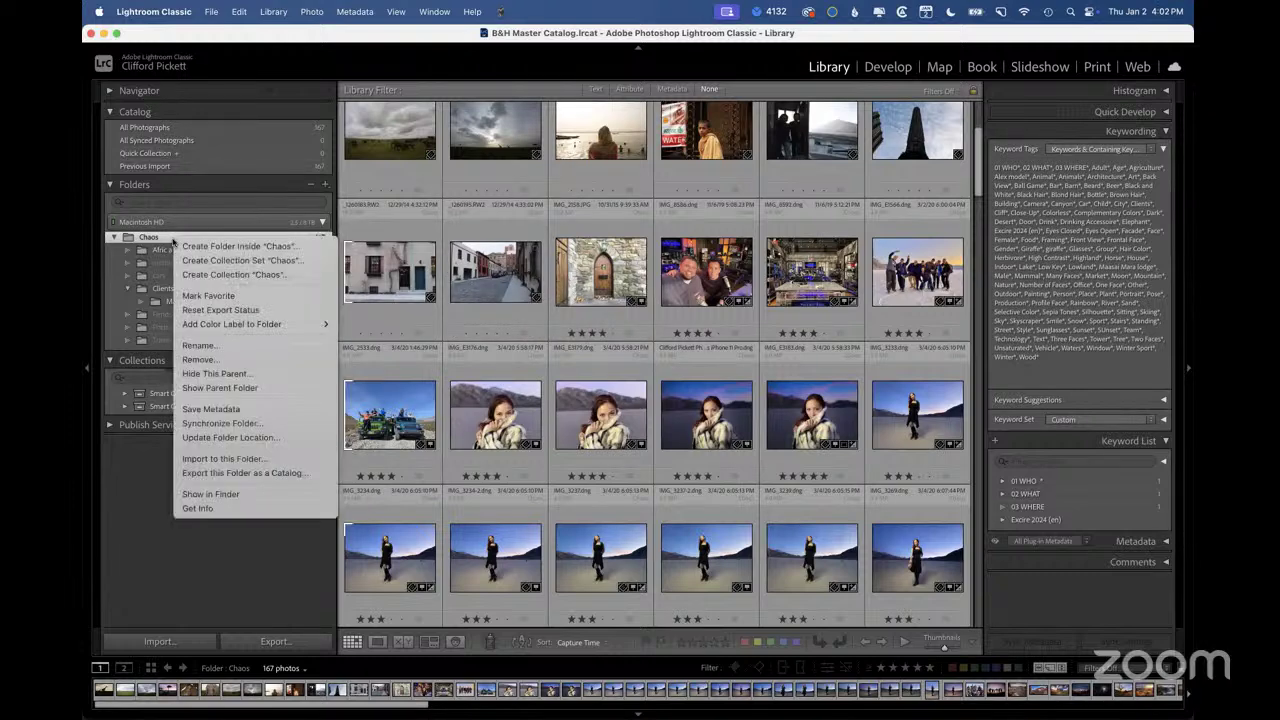
pyautogui.click(210, 494)
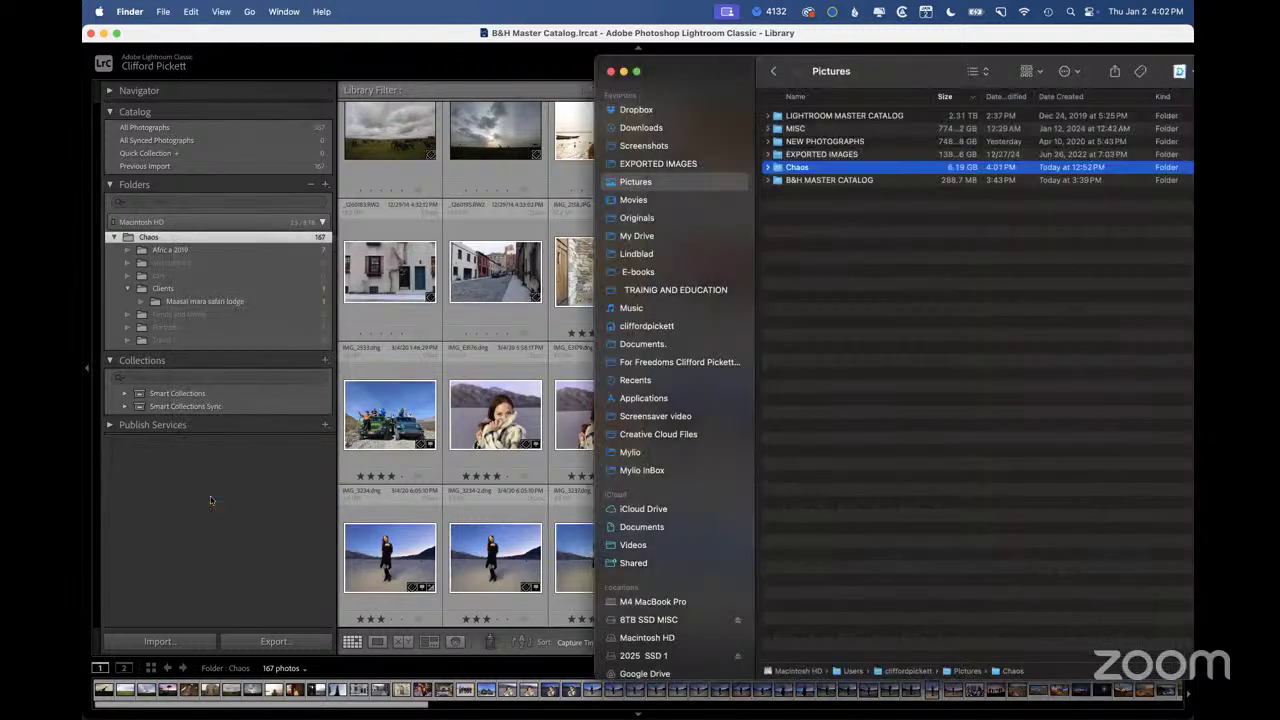
pyautogui.click(210, 496)
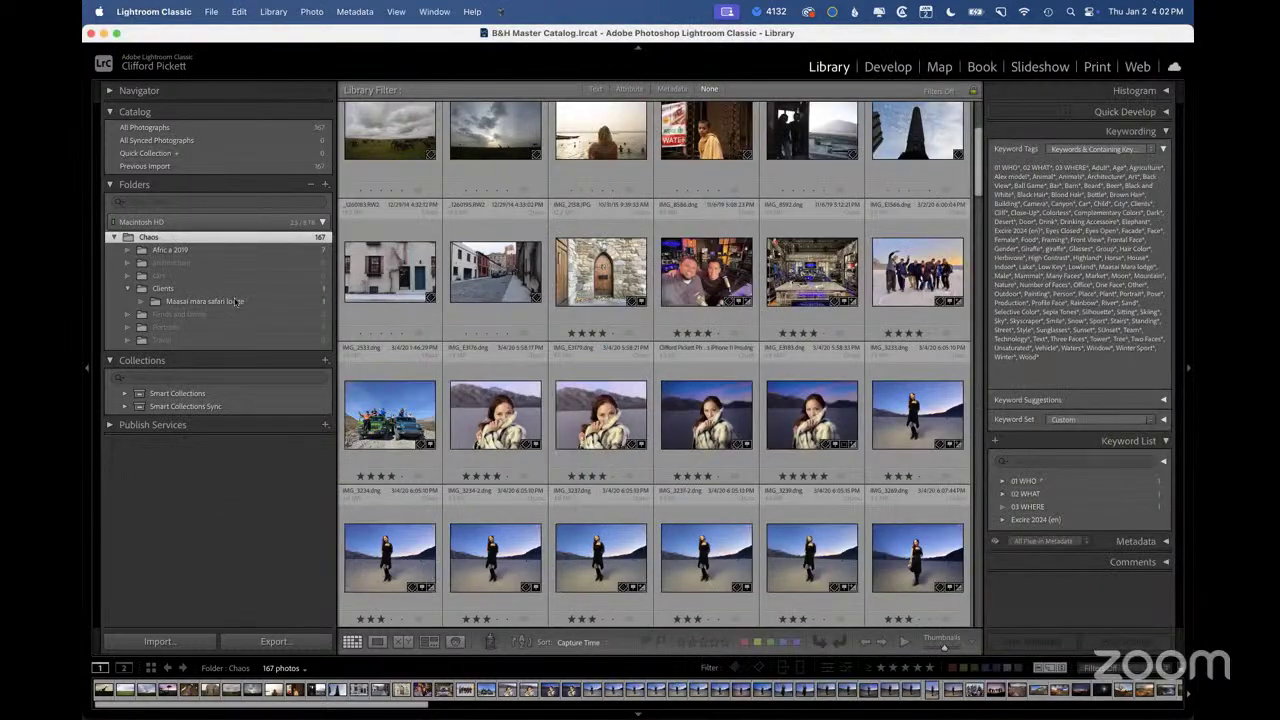
# Remove the Chaos folder and all its photos from the catalog
pyautogui.rightClick(155, 240)
pyautogui.click(207, 356)
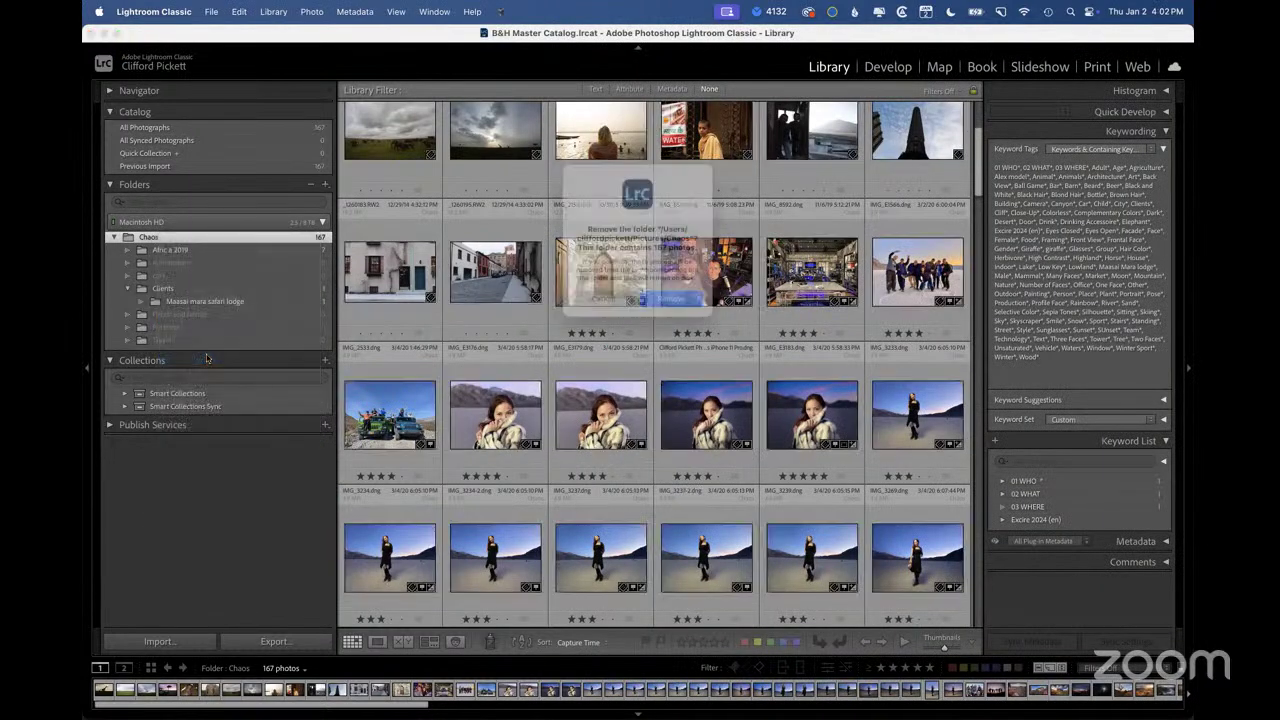
pyautogui.click(670, 306)
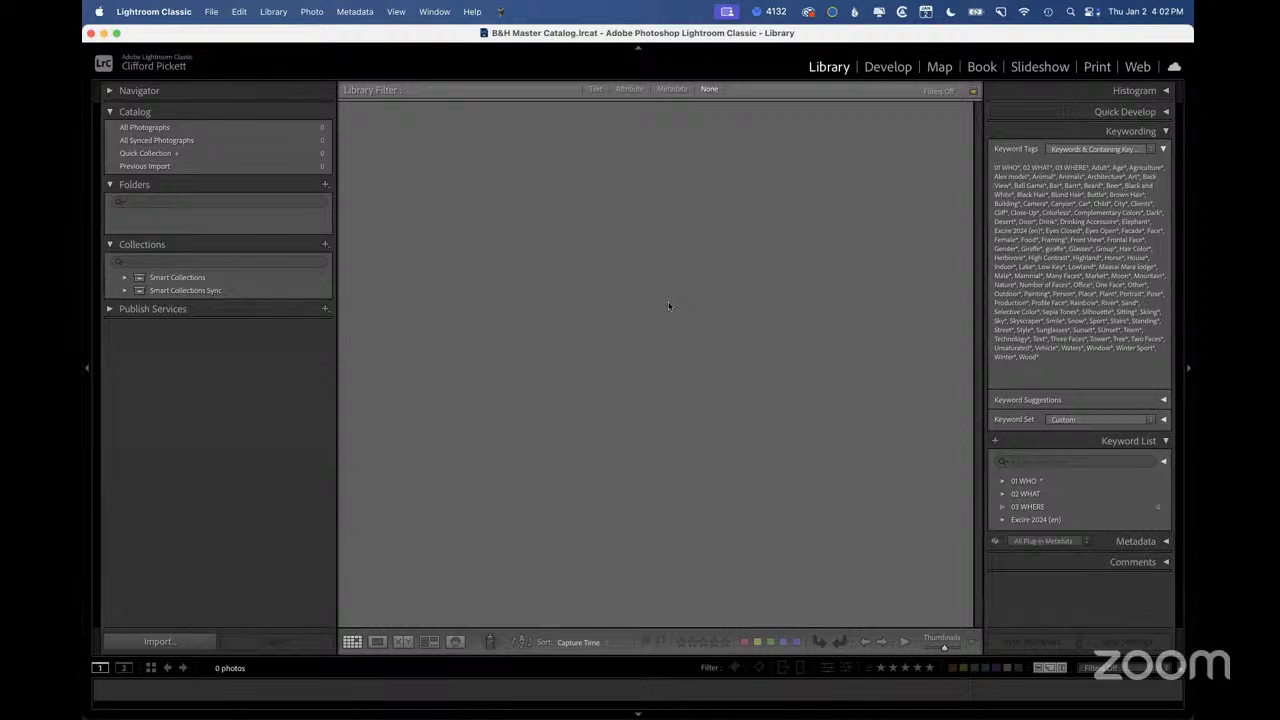
# Switch to Finder and create a new folder named B&H ALL PHOTOGRAPHS inside the Pictures folder
pyautogui.press('super+Tab')
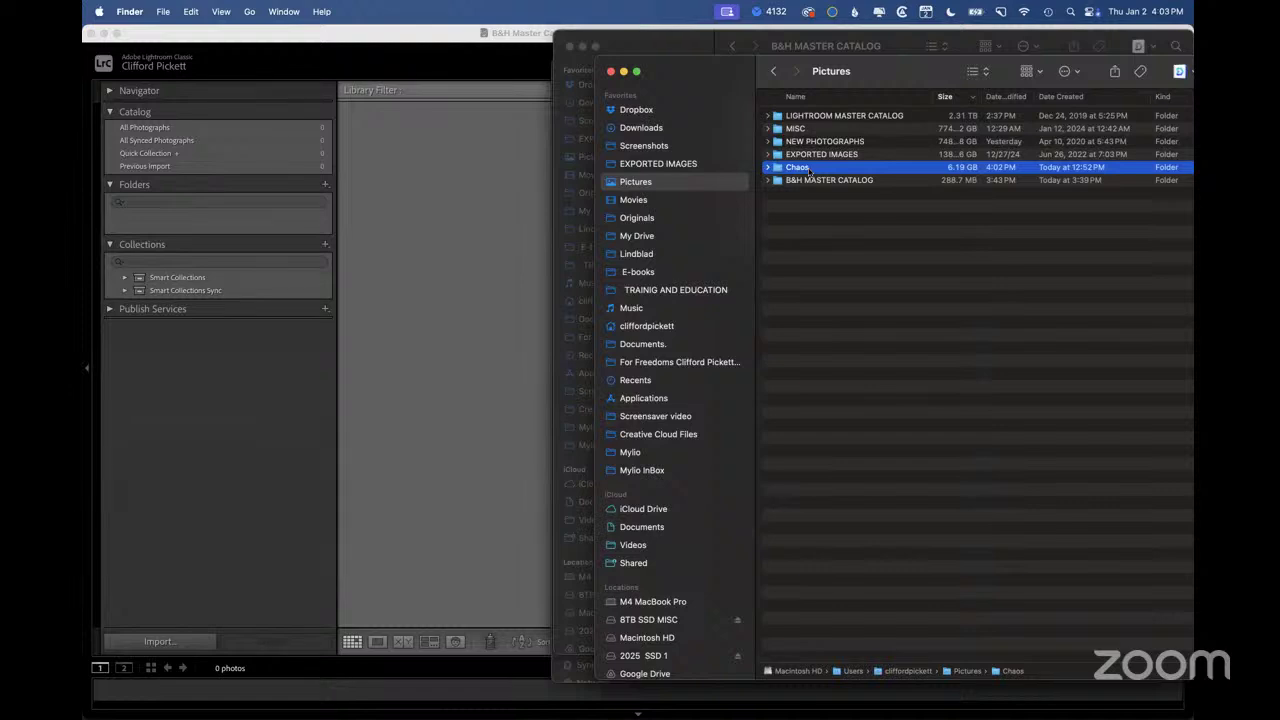
pyautogui.click(838, 212)
pyautogui.rightClick(821, 211)
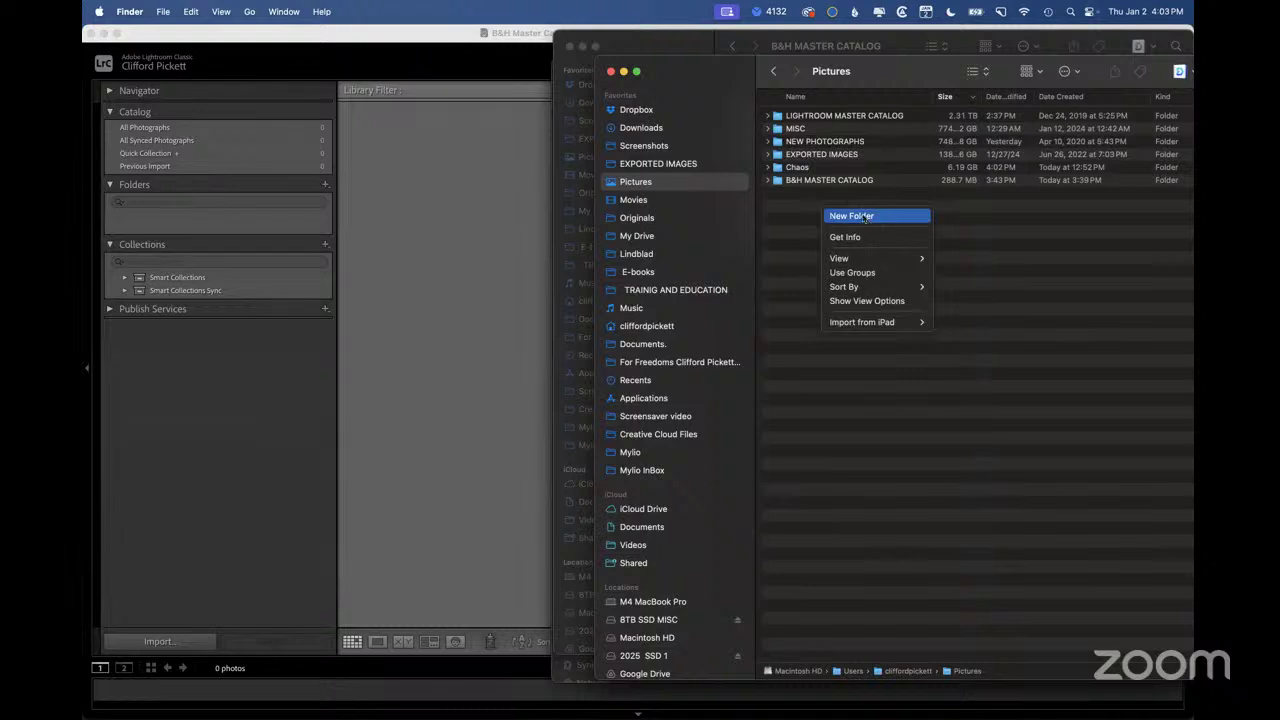
pyautogui.click(862, 216)
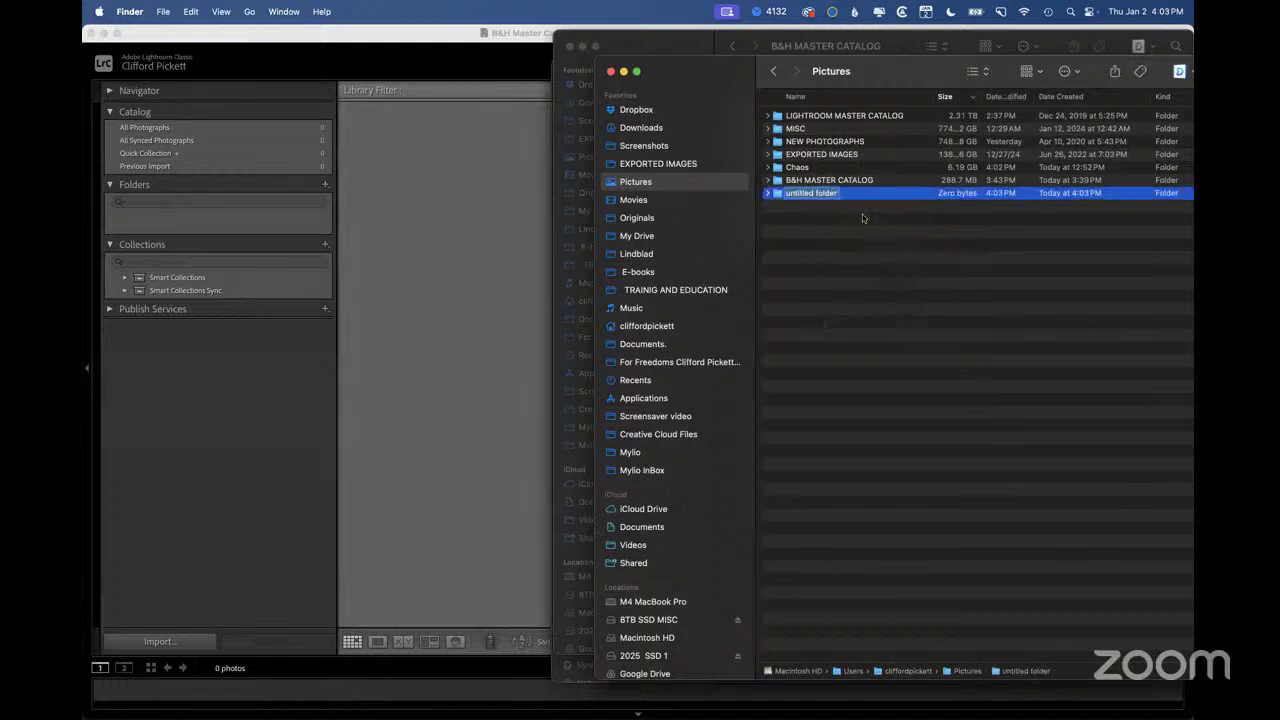
pyautogui.write('B&H ALL PH')
pyautogui.write('OTOGRAPHS')
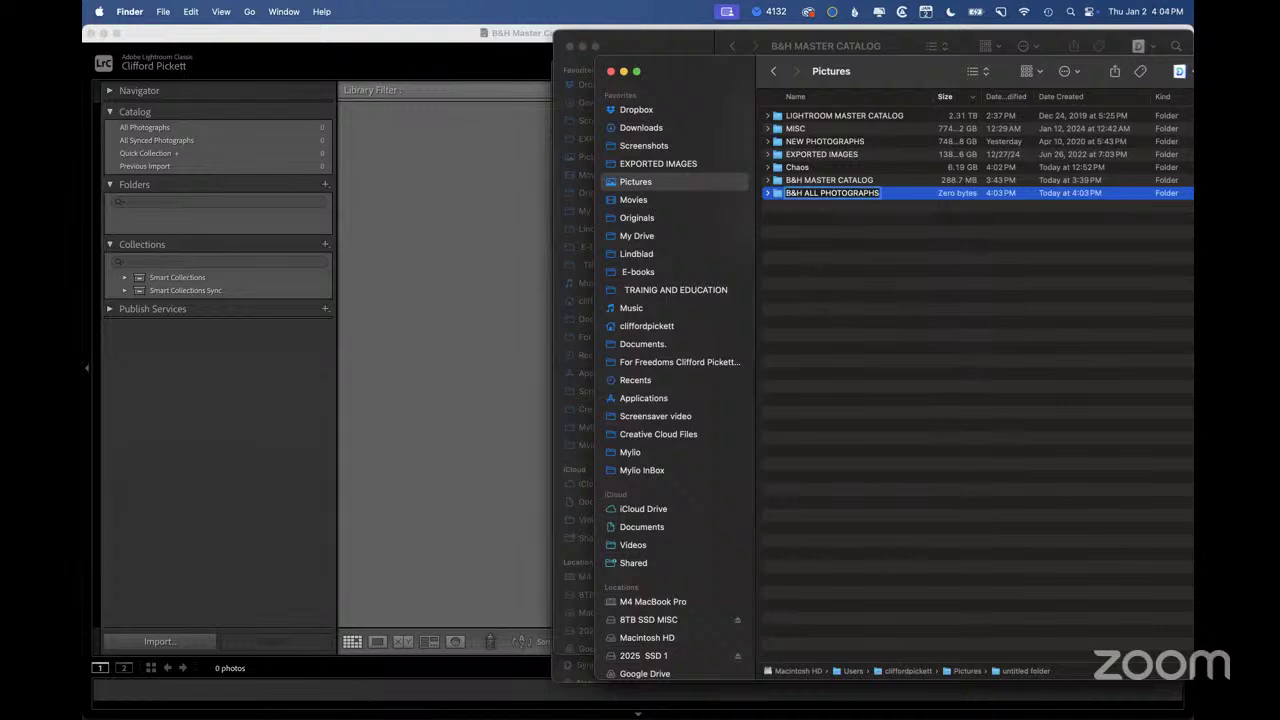
pyautogui.press('Return')
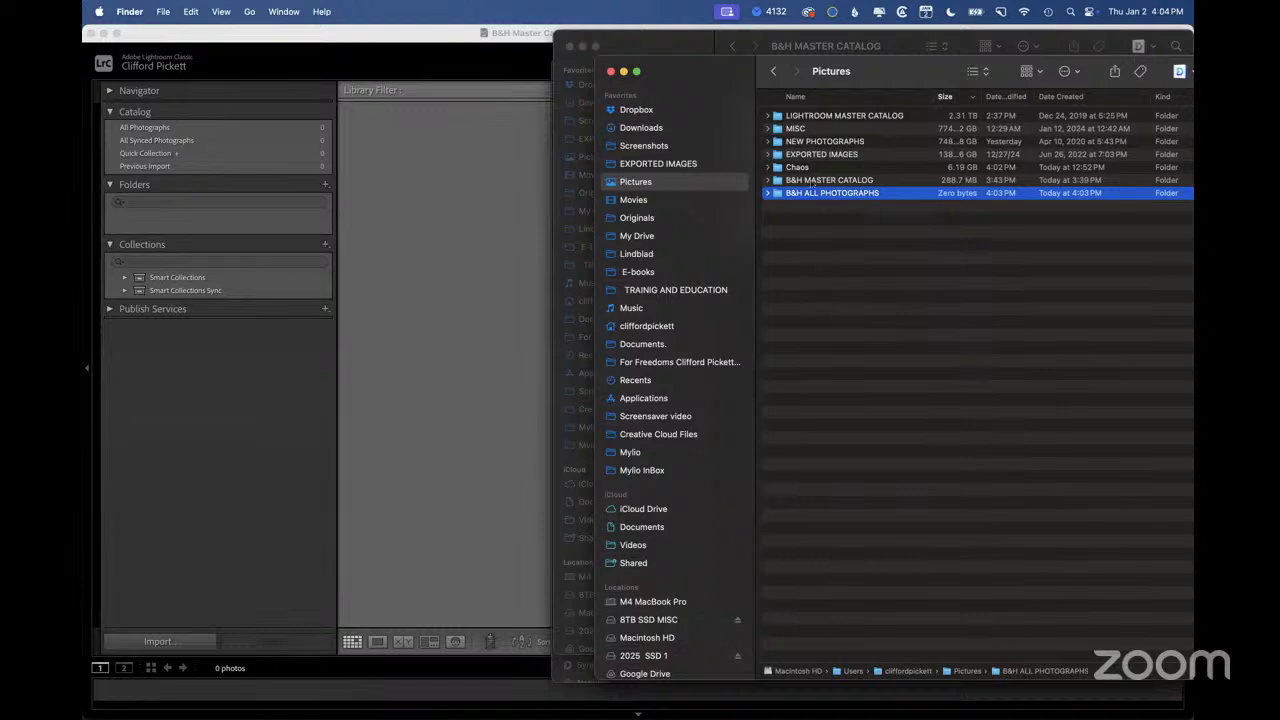
# Bring the Chaos folder from Finder into Lightroom Classic for import and set the import method to Move
pyautogui.moveTo(641, 96); pyautogui.dragTo(575, 89)
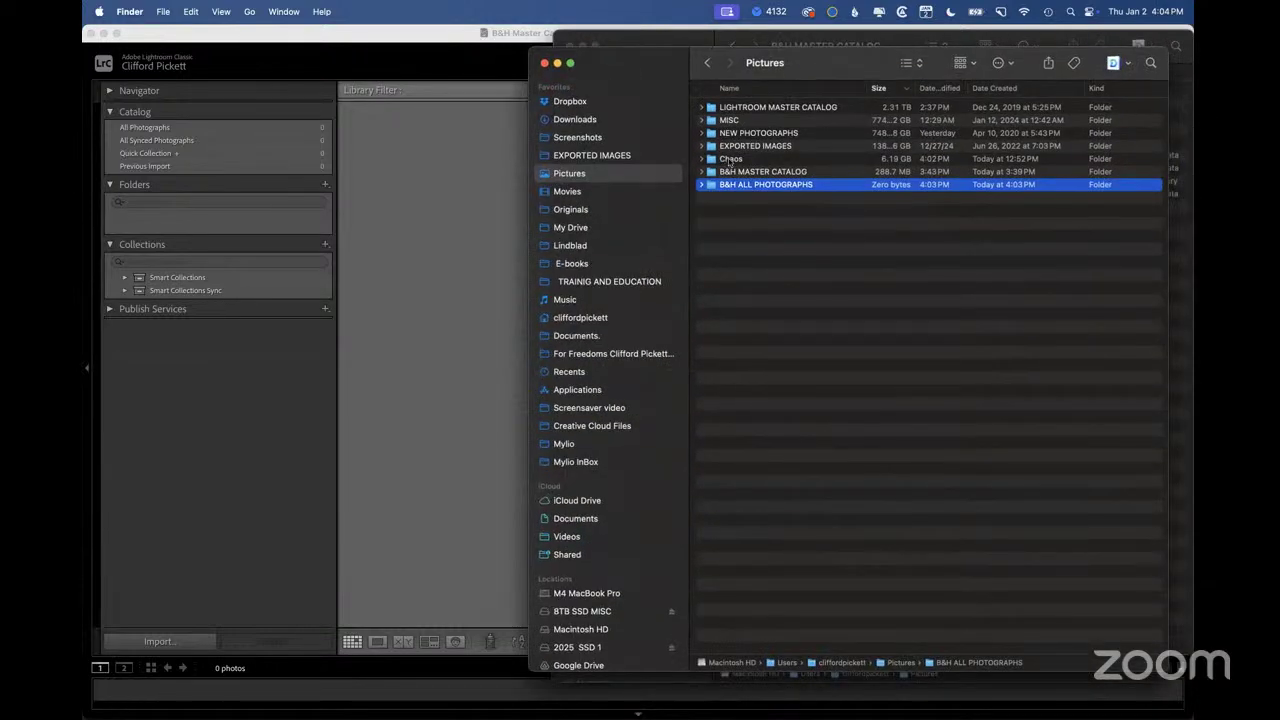
pyautogui.moveTo(731, 160); pyautogui.dragTo(473, 194)
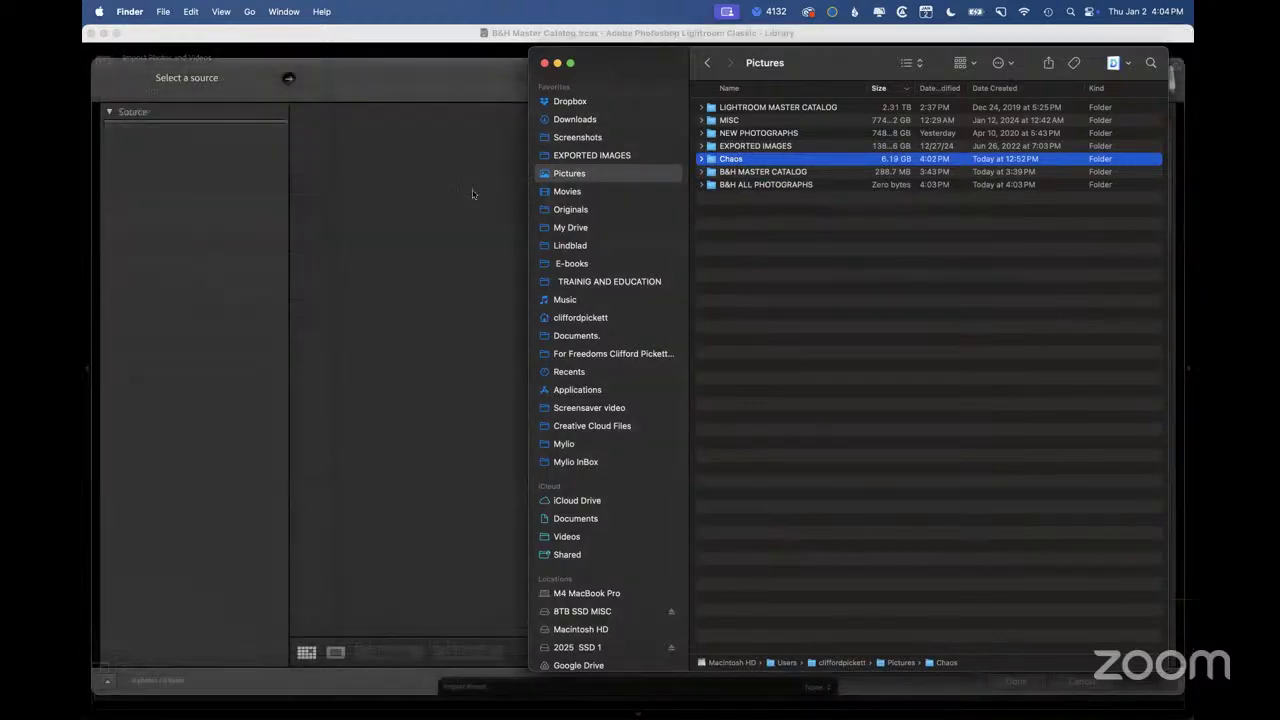
pyautogui.click(482, 68)
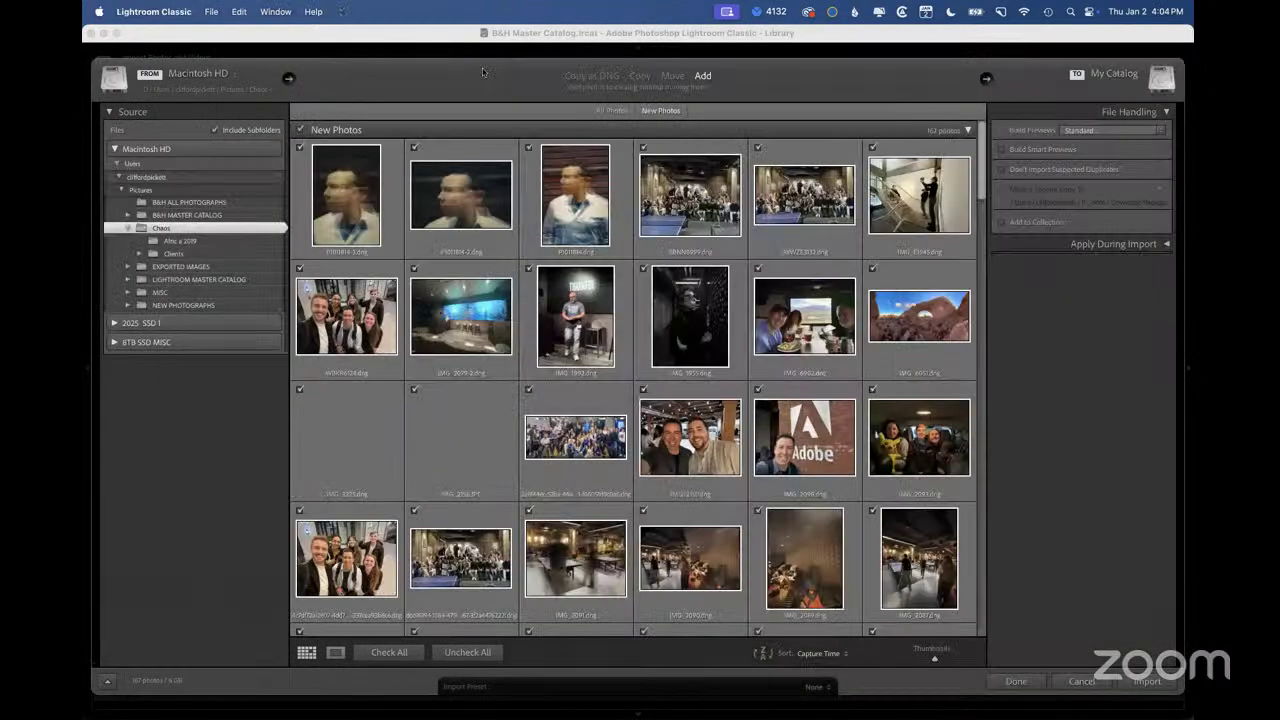
pyautogui.click(673, 76)
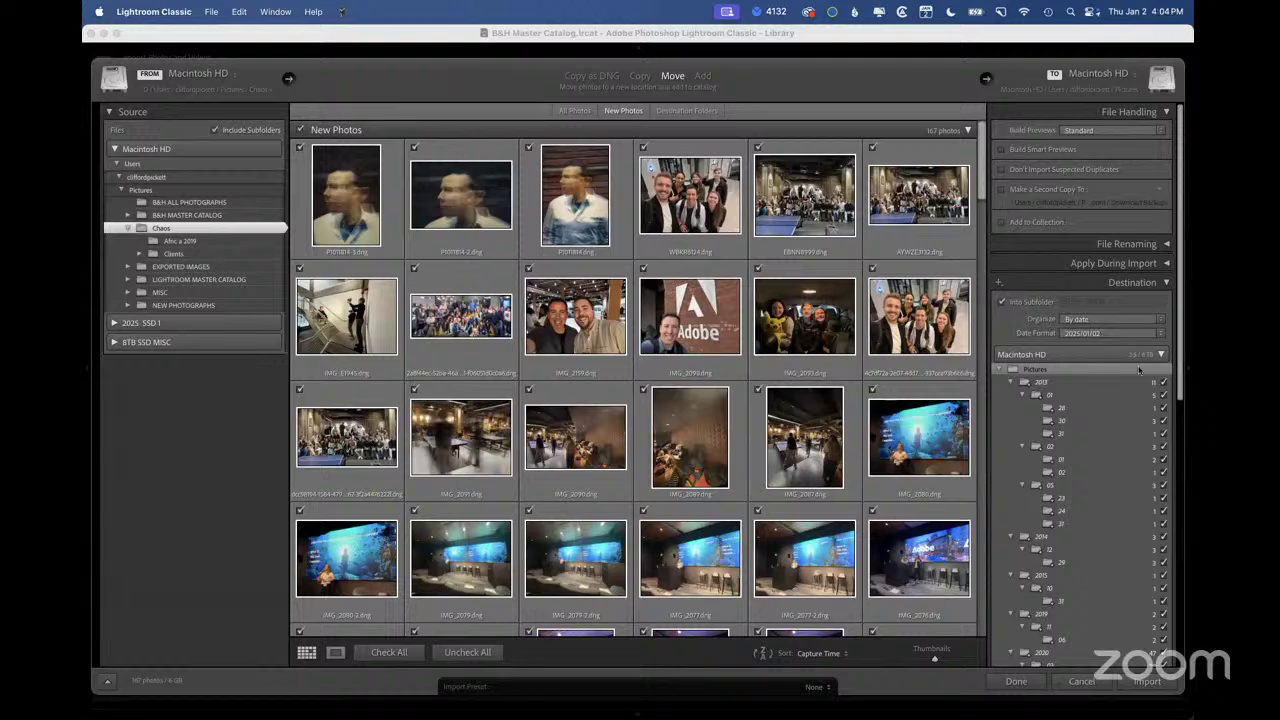
# Check the dated folder preview, show all destination folders and choose B&H ALL PHOTOGRAPHS inside Pictures as the import destination
pyautogui.click(1011, 382)
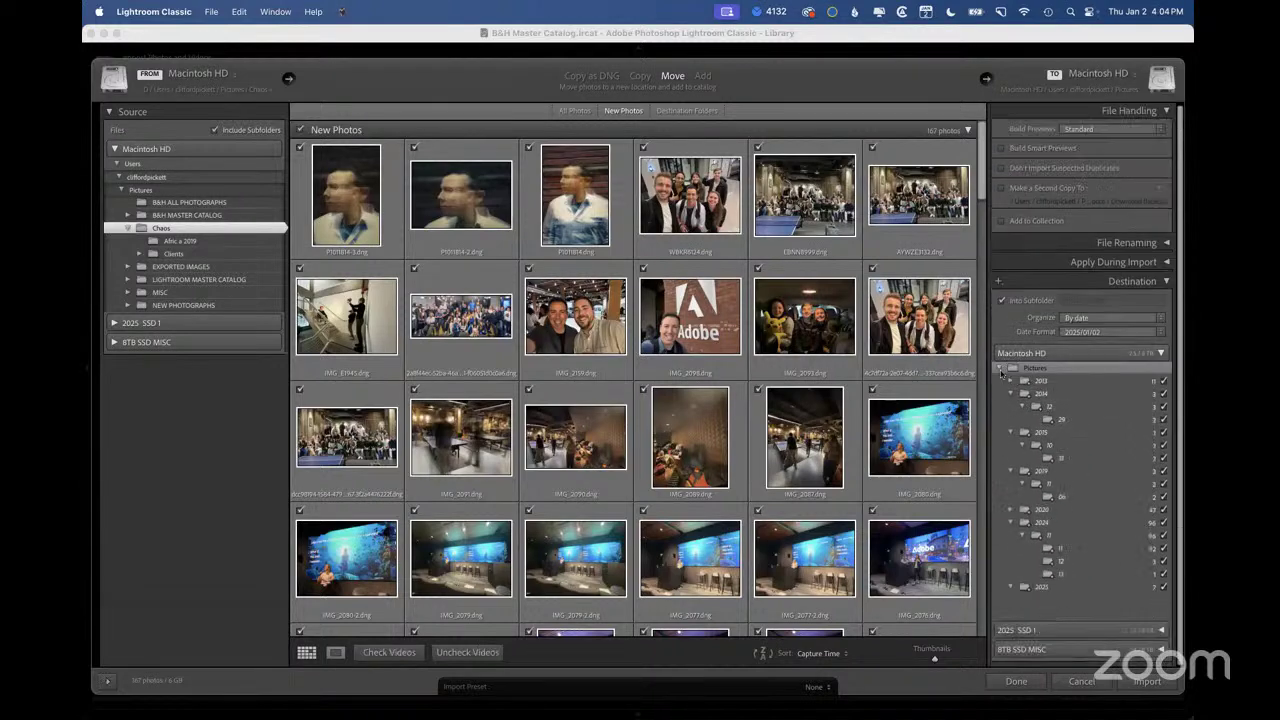
pyautogui.click(1001, 370)
pyautogui.click(1001, 370)
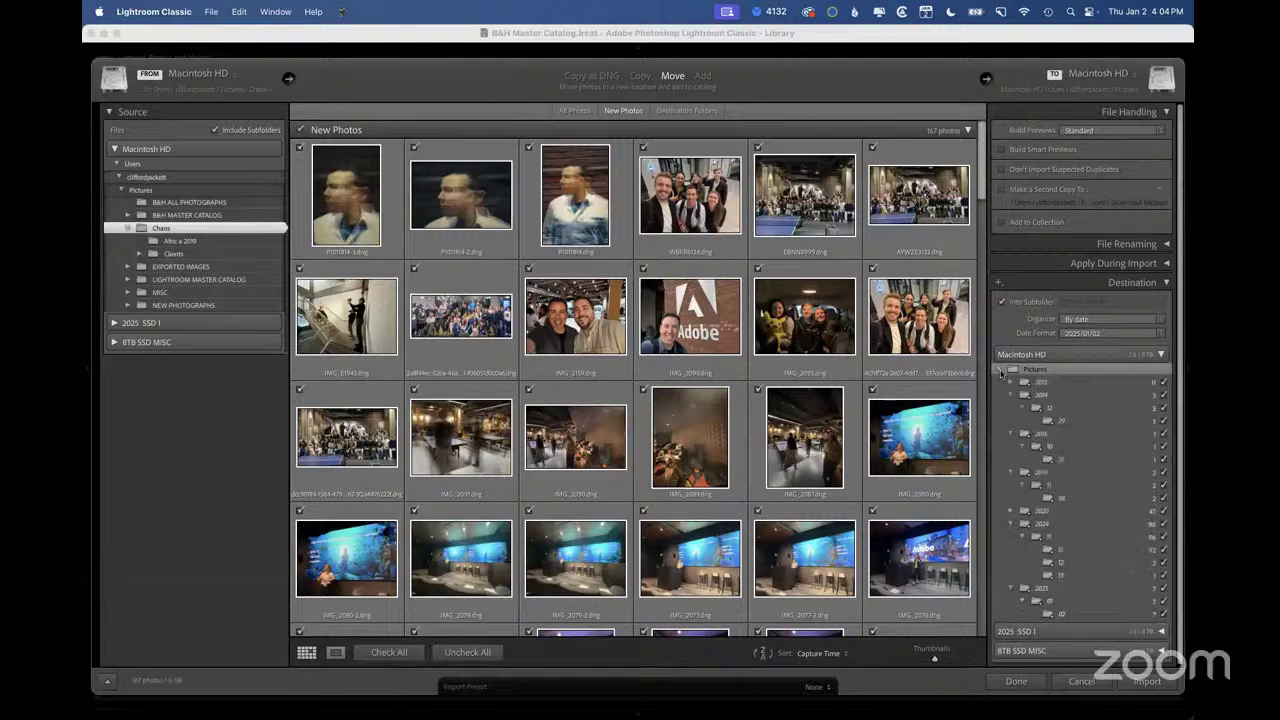
pyautogui.click(1010, 395)
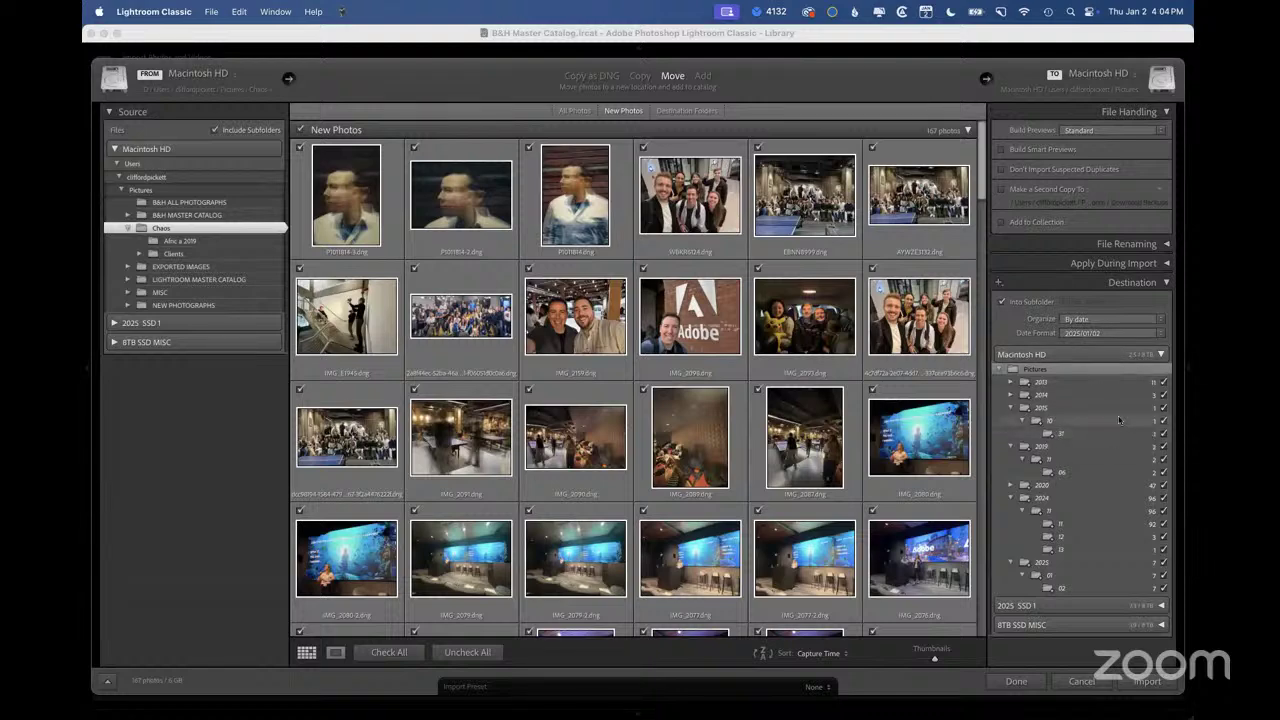
pyautogui.click(1009, 408)
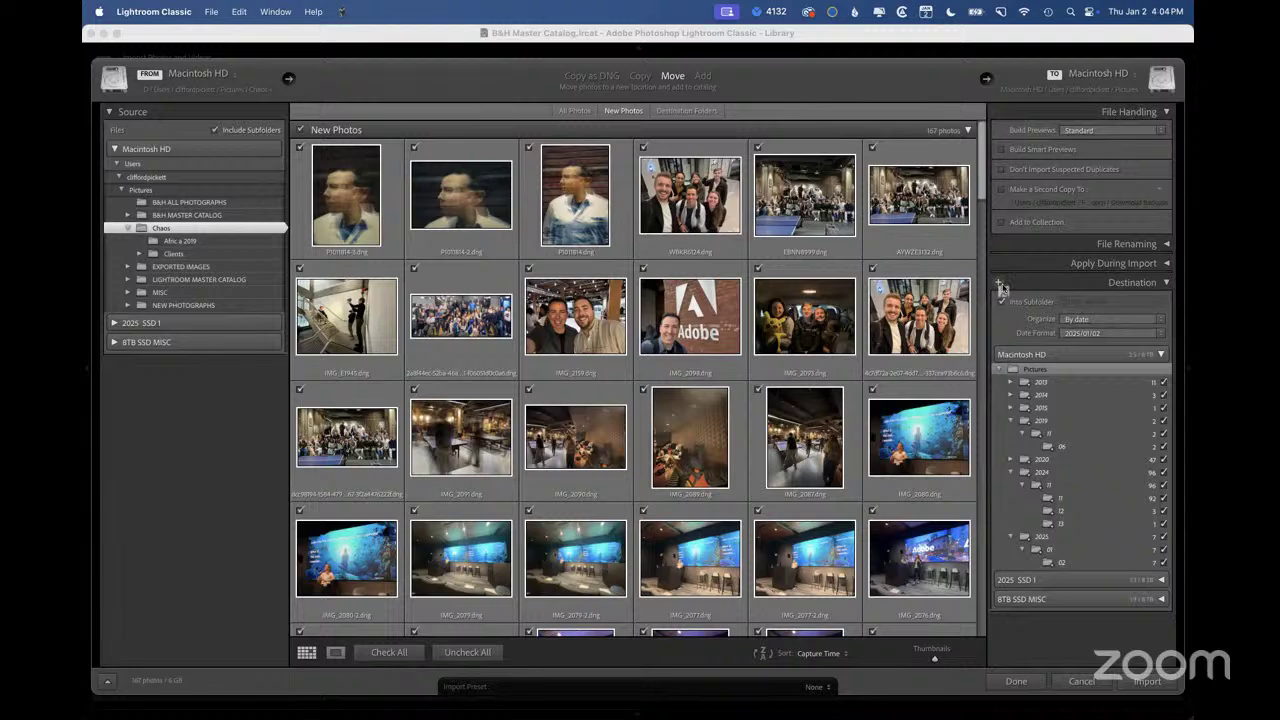
pyautogui.click(999, 283)
pyautogui.click(1030, 331)
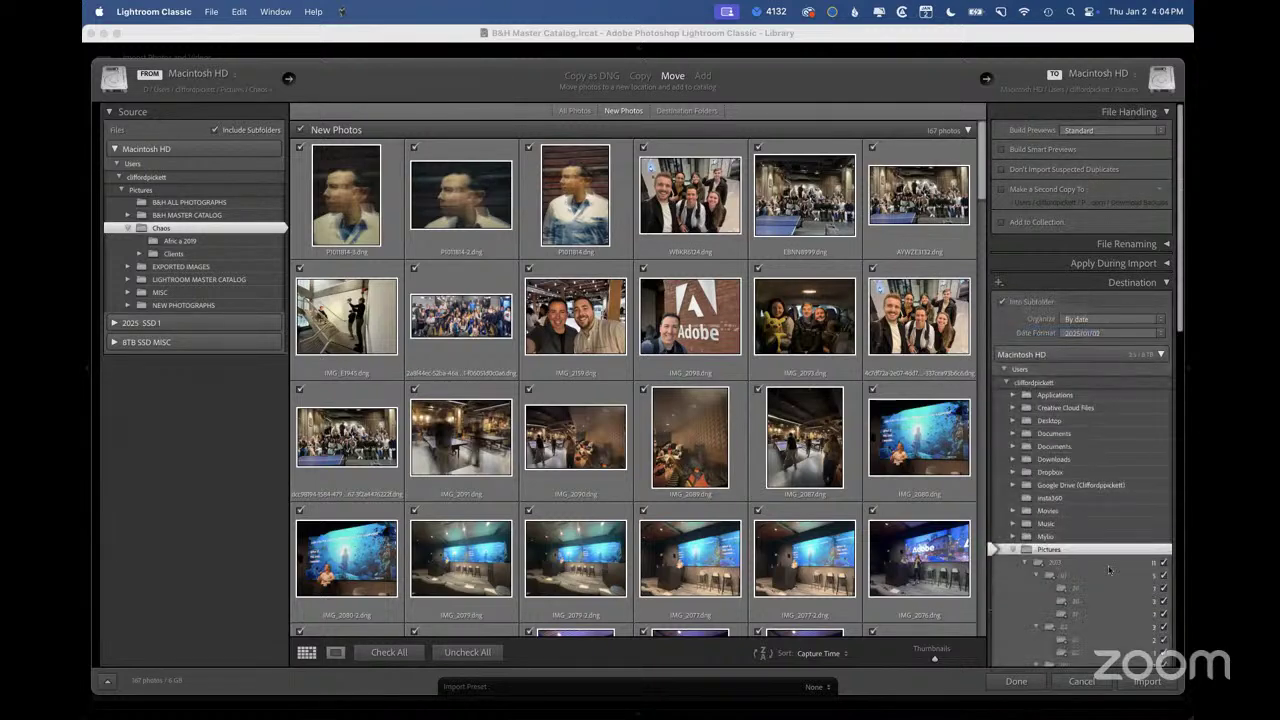
pyautogui.scroll(-5, 1108, 566)
pyautogui.scroll(-8, 1108, 566)
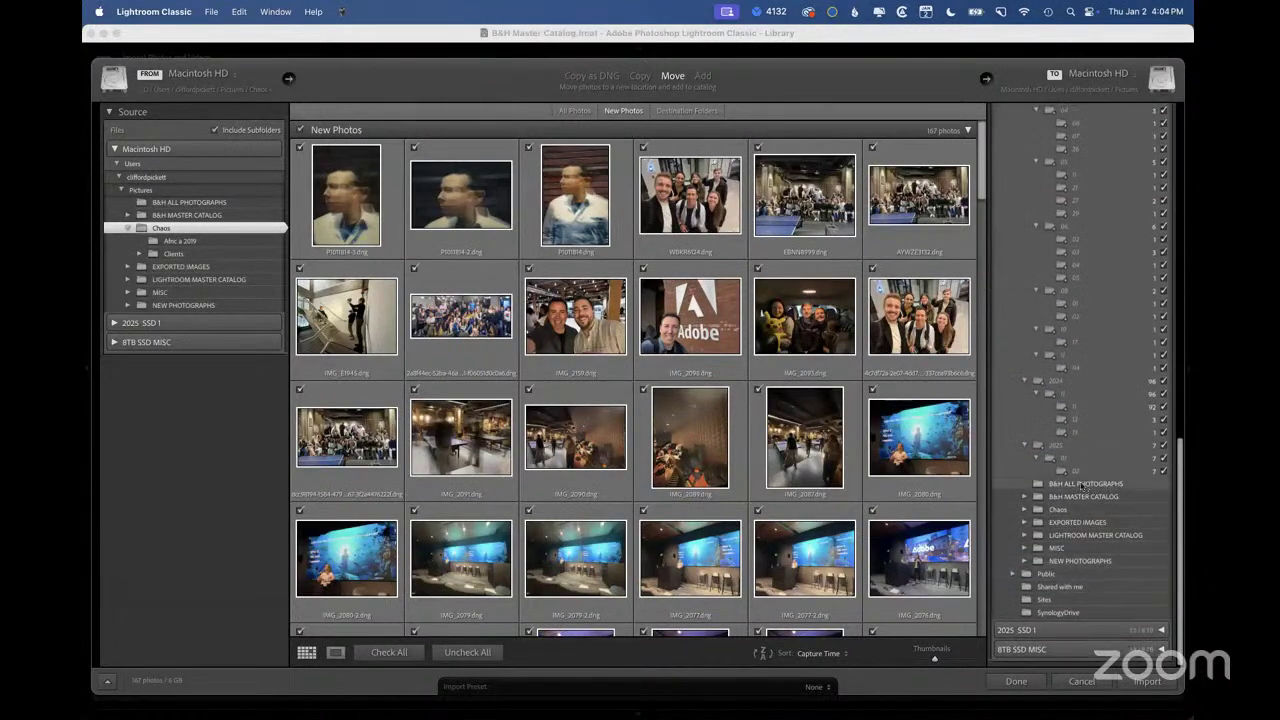
pyautogui.click(1083, 484)
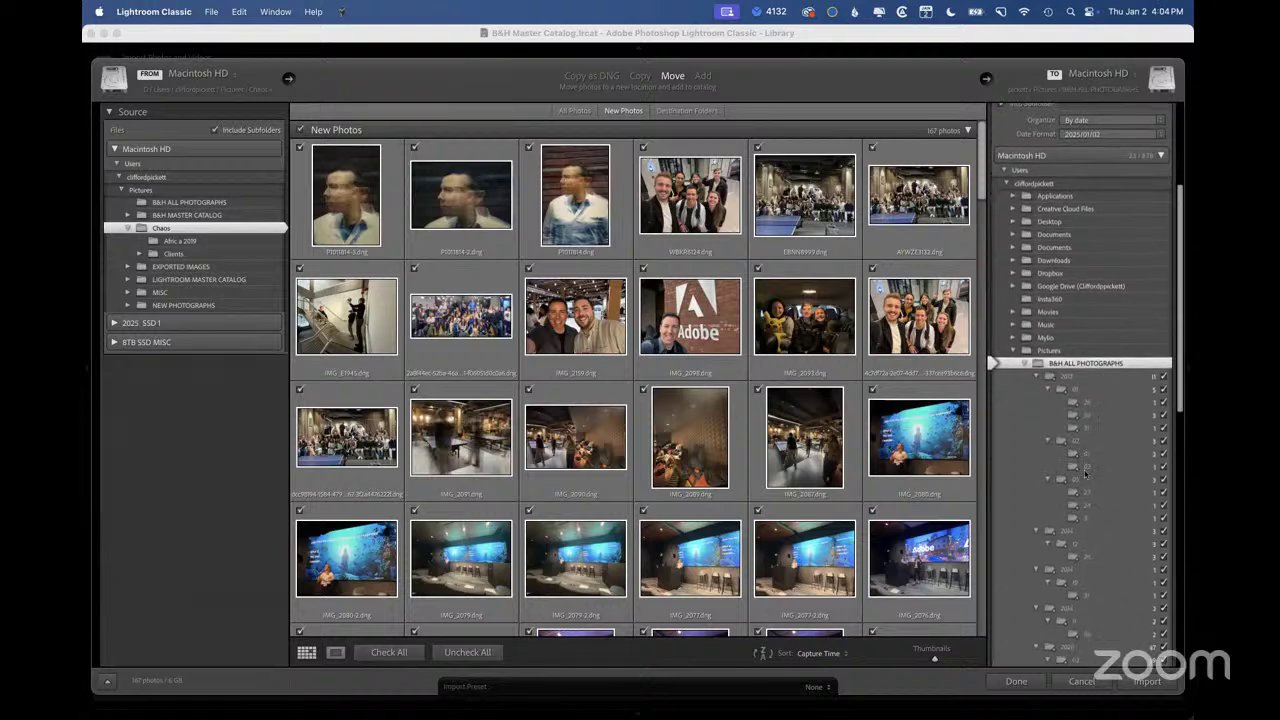
# Organize the imported photos into subfolders by date using the 2025/01/02 date format
pyautogui.scroll(3, 1111, 286)
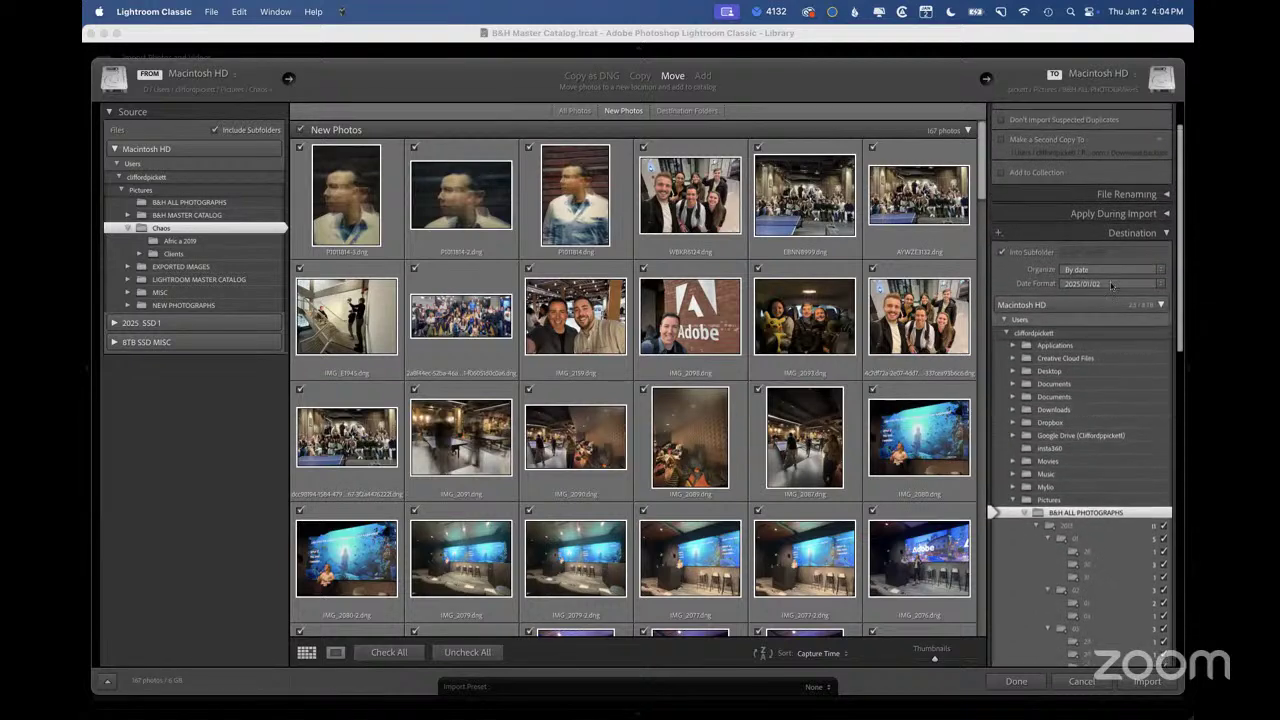
pyautogui.click(1152, 271)
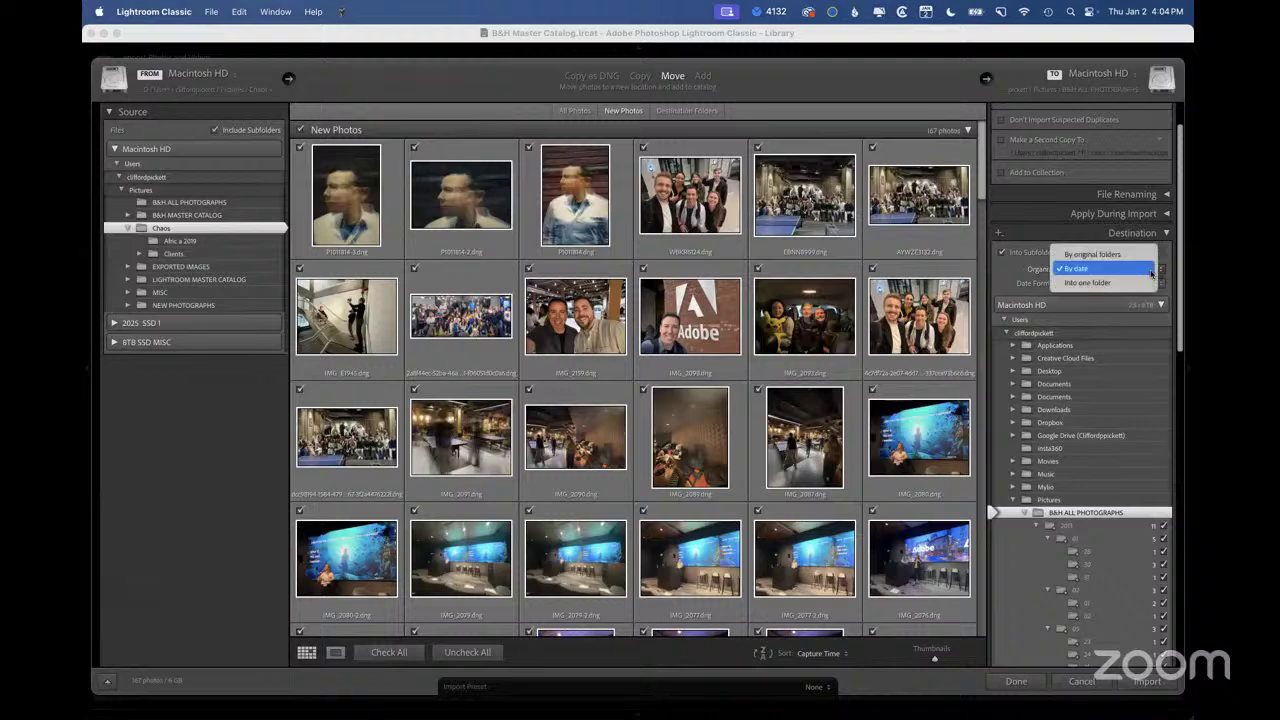
pyautogui.click(1150, 270)
pyautogui.click(1115, 284)
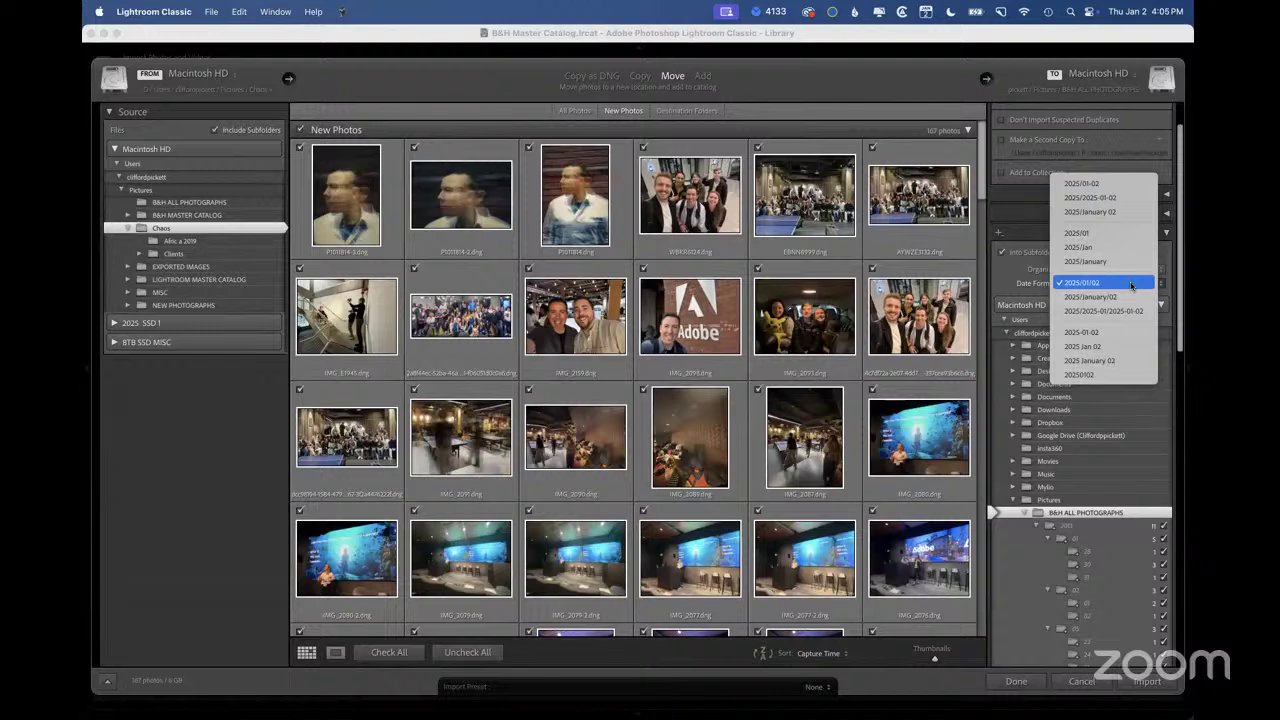
pyautogui.click(1131, 286)
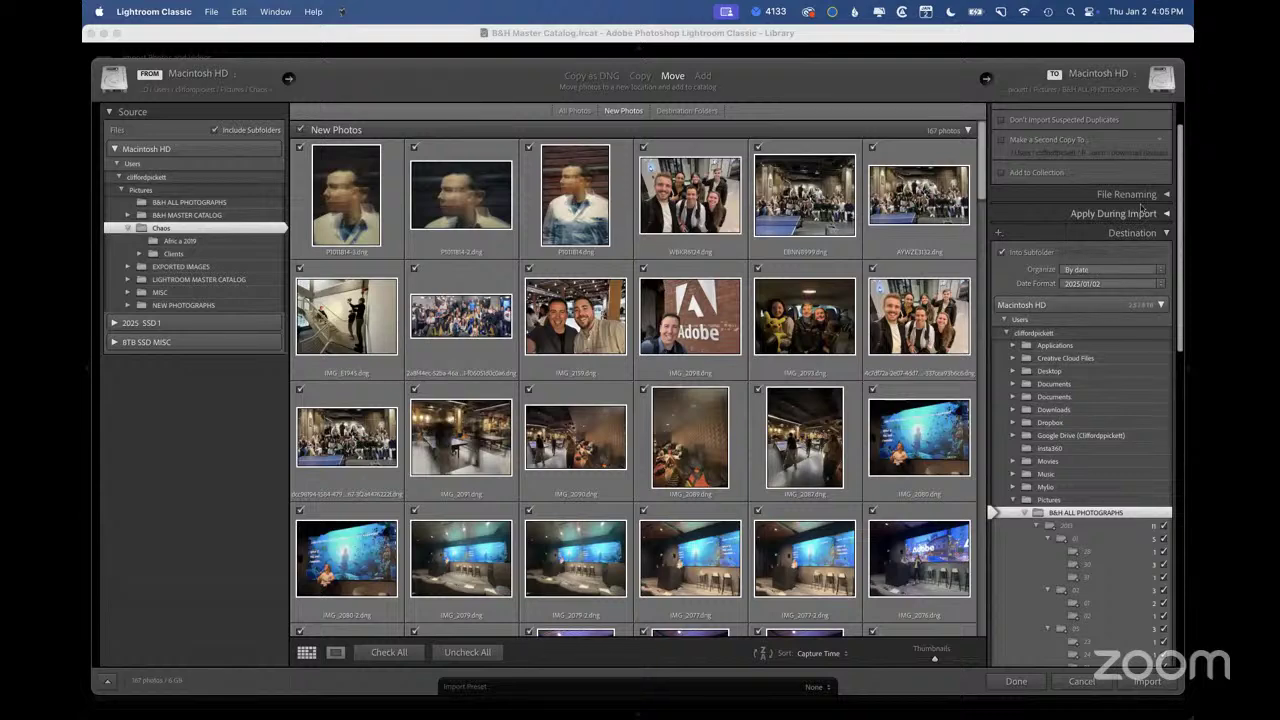
# Turn on Don't Import Suspected Duplicates and import the photos
pyautogui.scroll(2, 1003, 172)
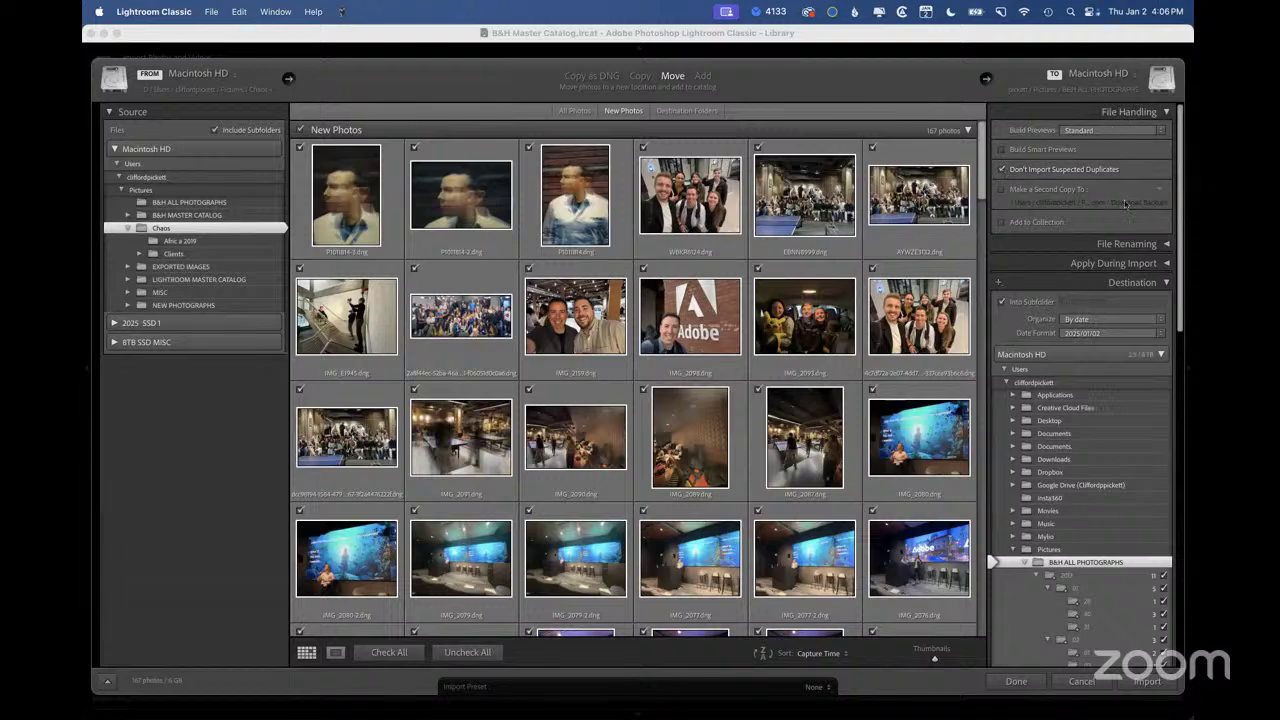
pyautogui.click(1147, 681)
pyautogui.click(1148, 682)
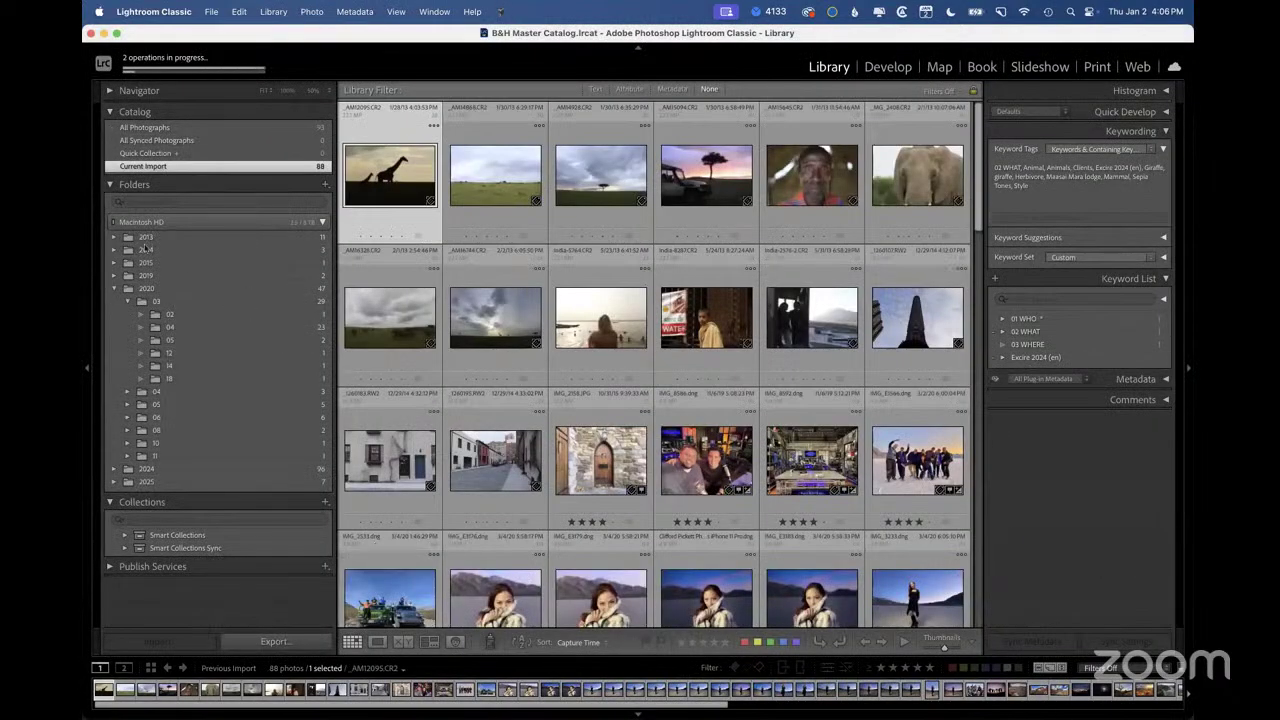
# Show the parent folder of the 2013 folder and expand B&H ALL PHOTOGRAPHS to list its year folders
pyautogui.rightClick(146, 237)
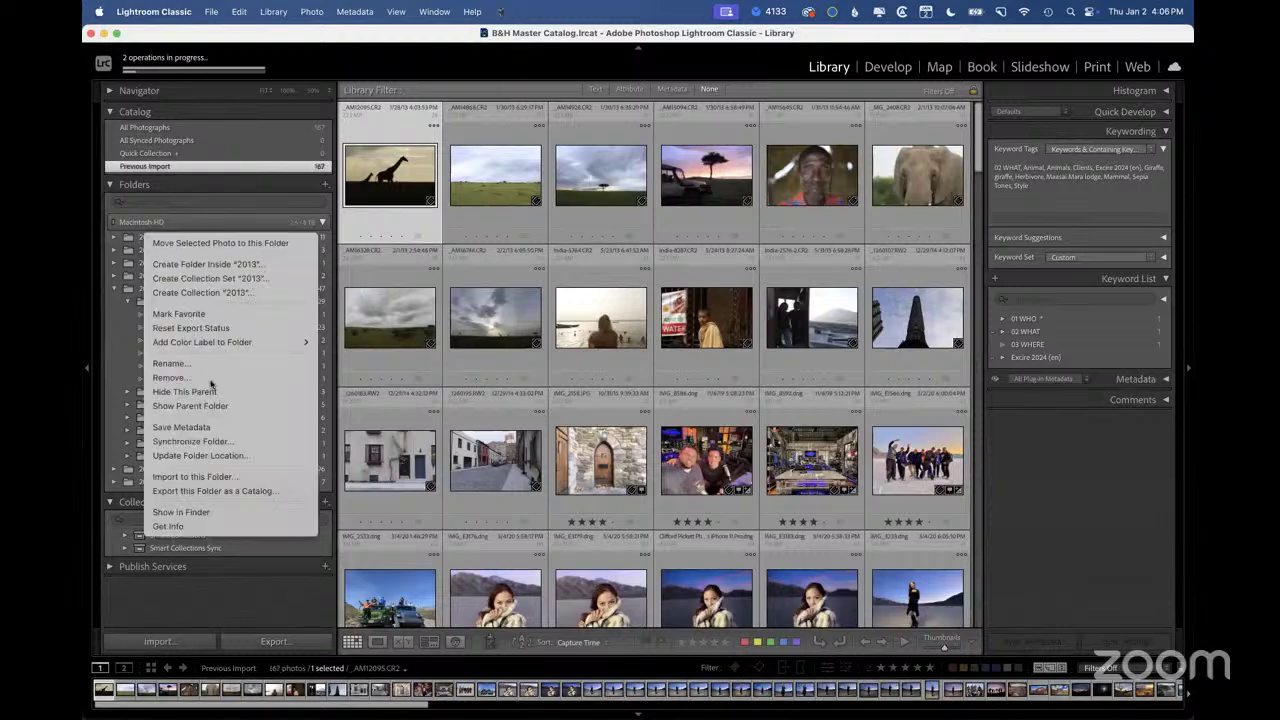
pyautogui.click(195, 405)
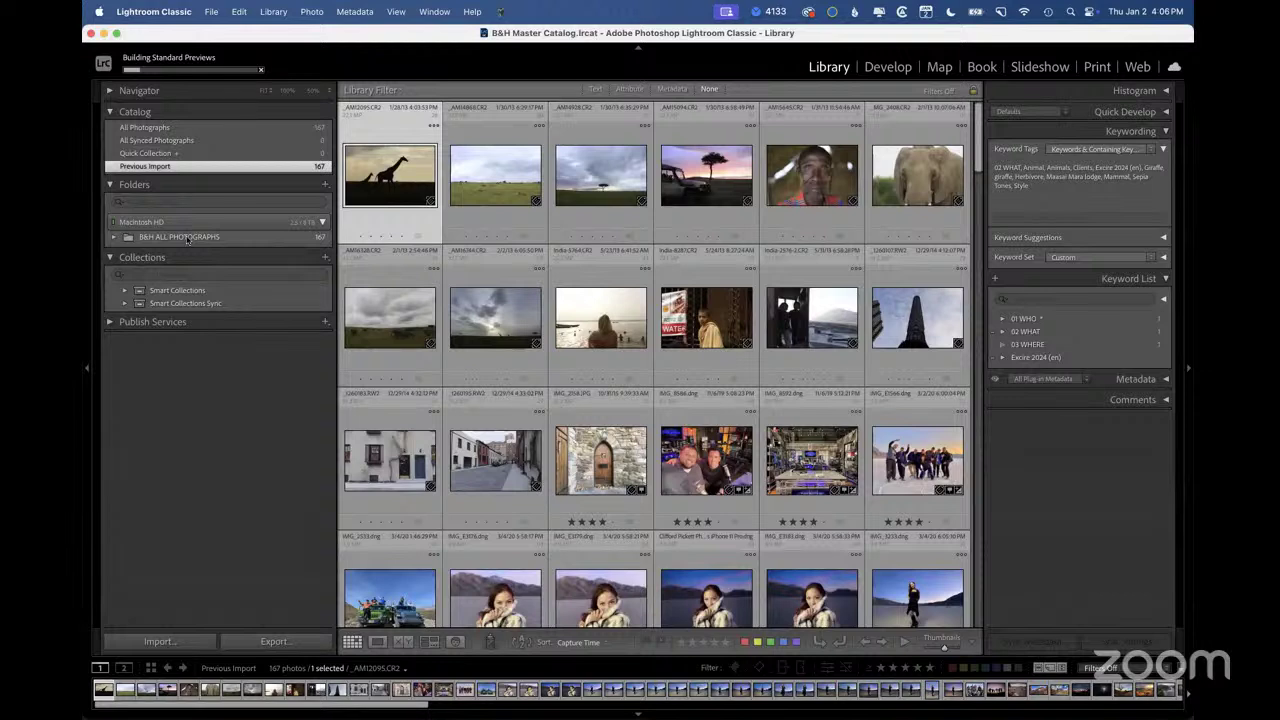
pyautogui.click(115, 237)
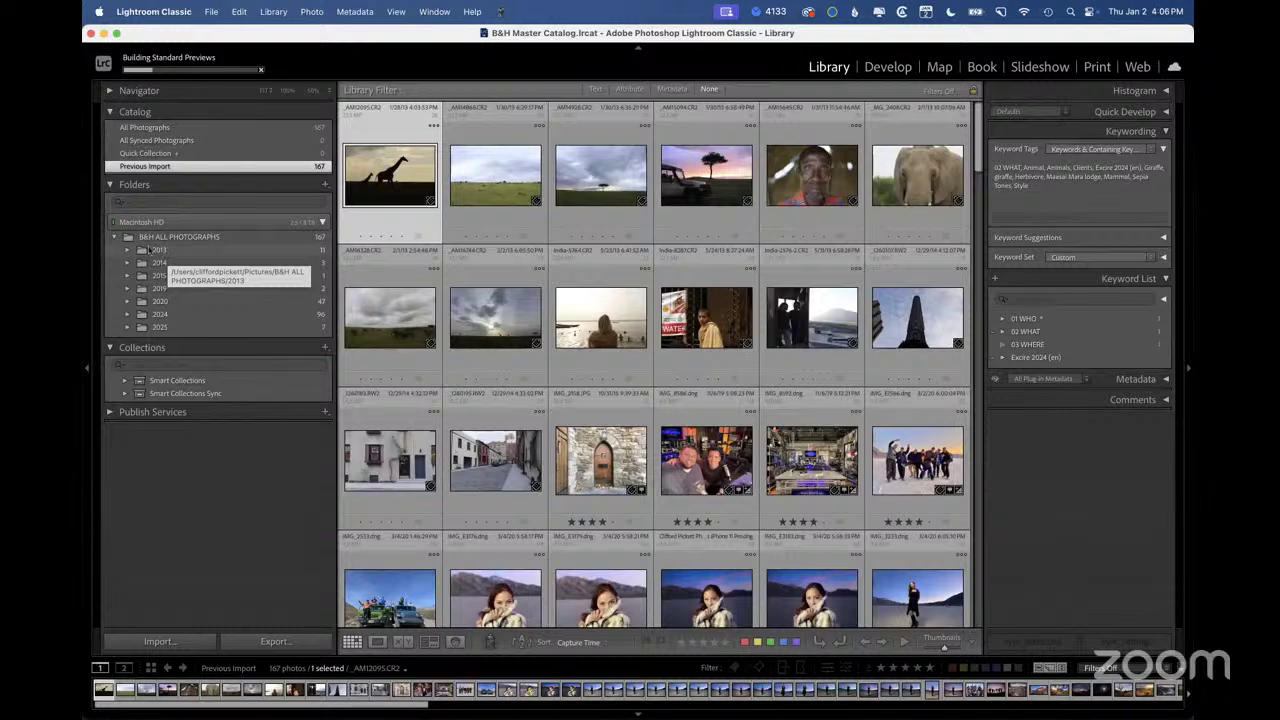
# Open the 01 folder inside 2025, view EBNN8999.dng enlarged, and return to the grid
pyautogui.click(127, 327)
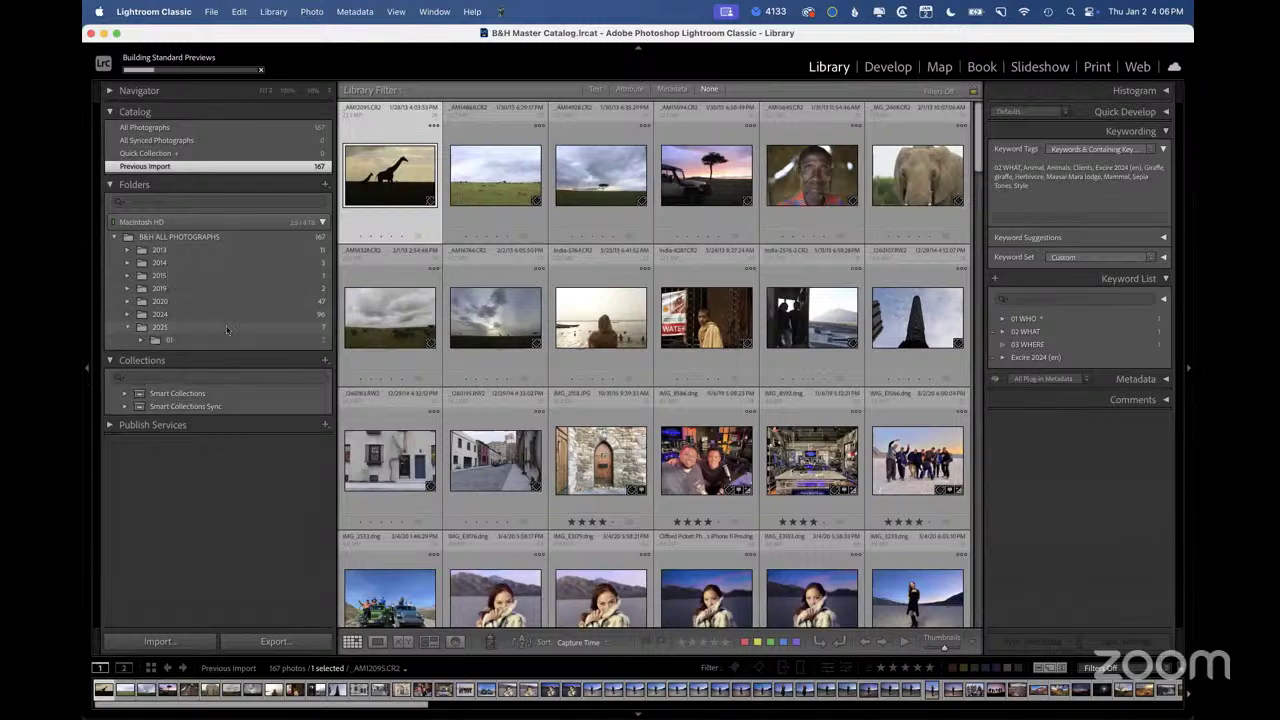
pyautogui.click(168, 340)
pyautogui.click(142, 341)
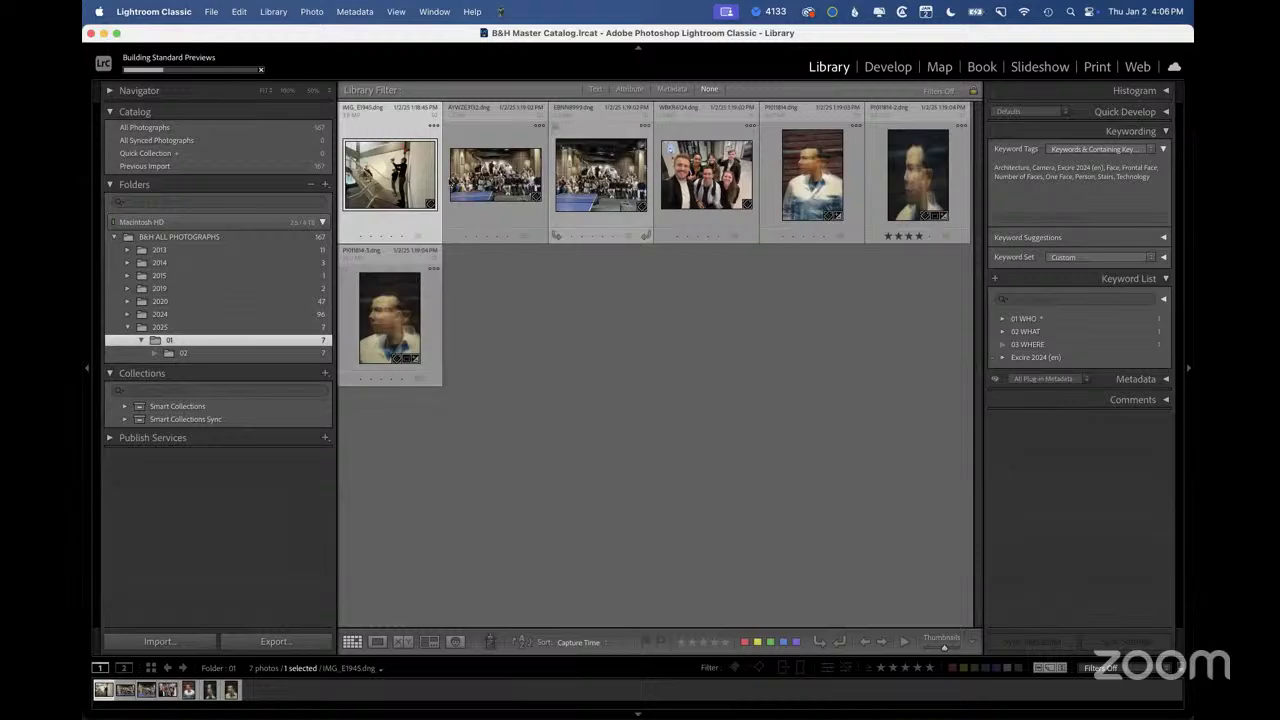
pyautogui.doubleClick(598, 168)
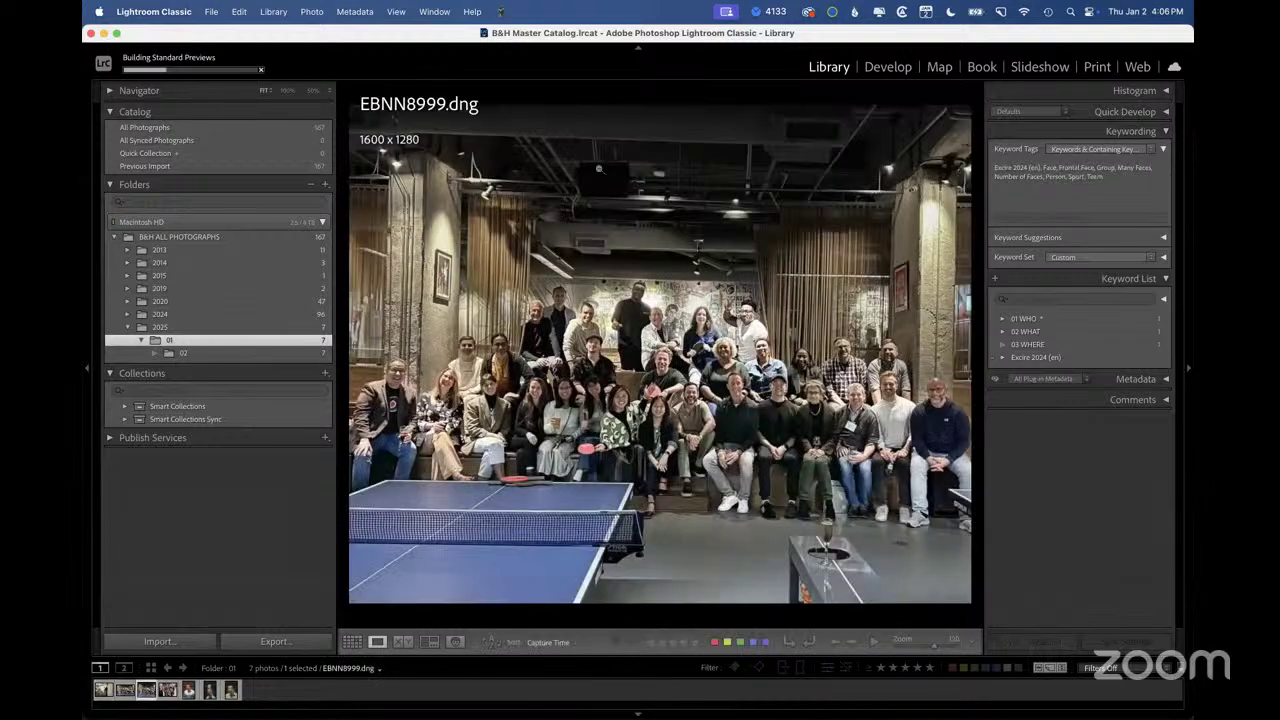
pyautogui.press('g')
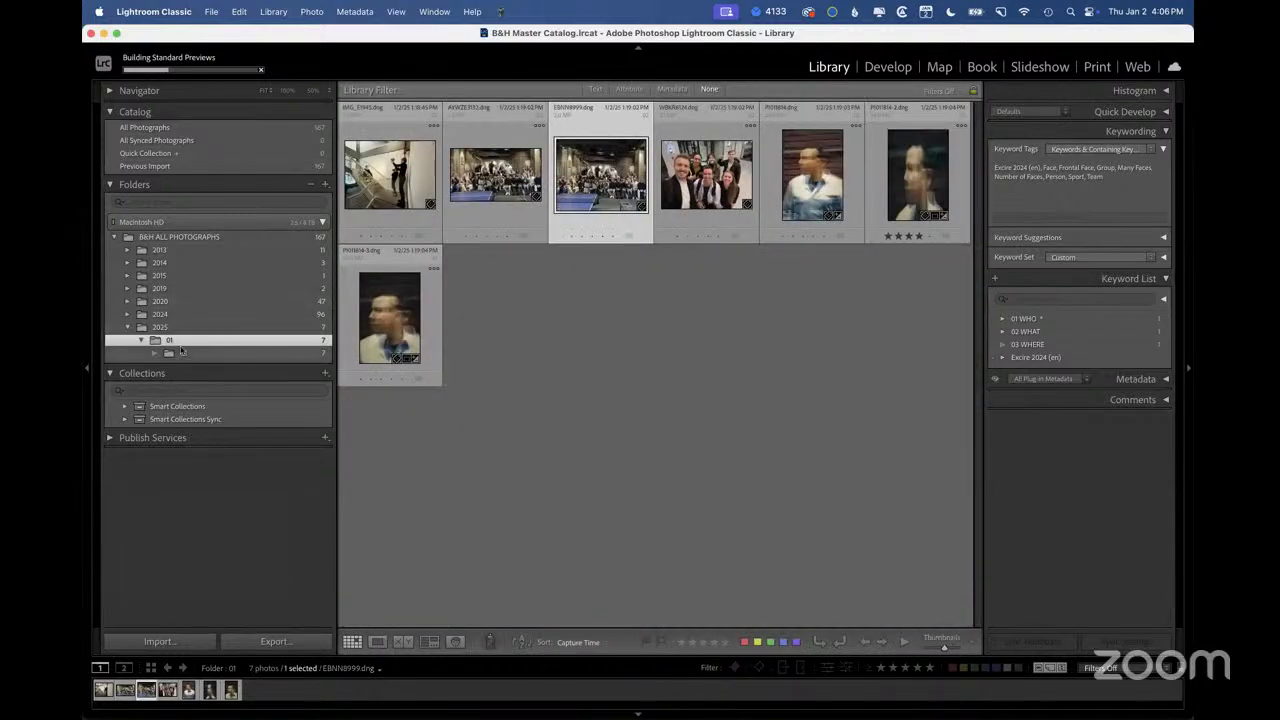
# Rename the 02 folder under 2025/01 as "02 Adobe Photography Summit San Francisco California"
pyautogui.click(199, 354)
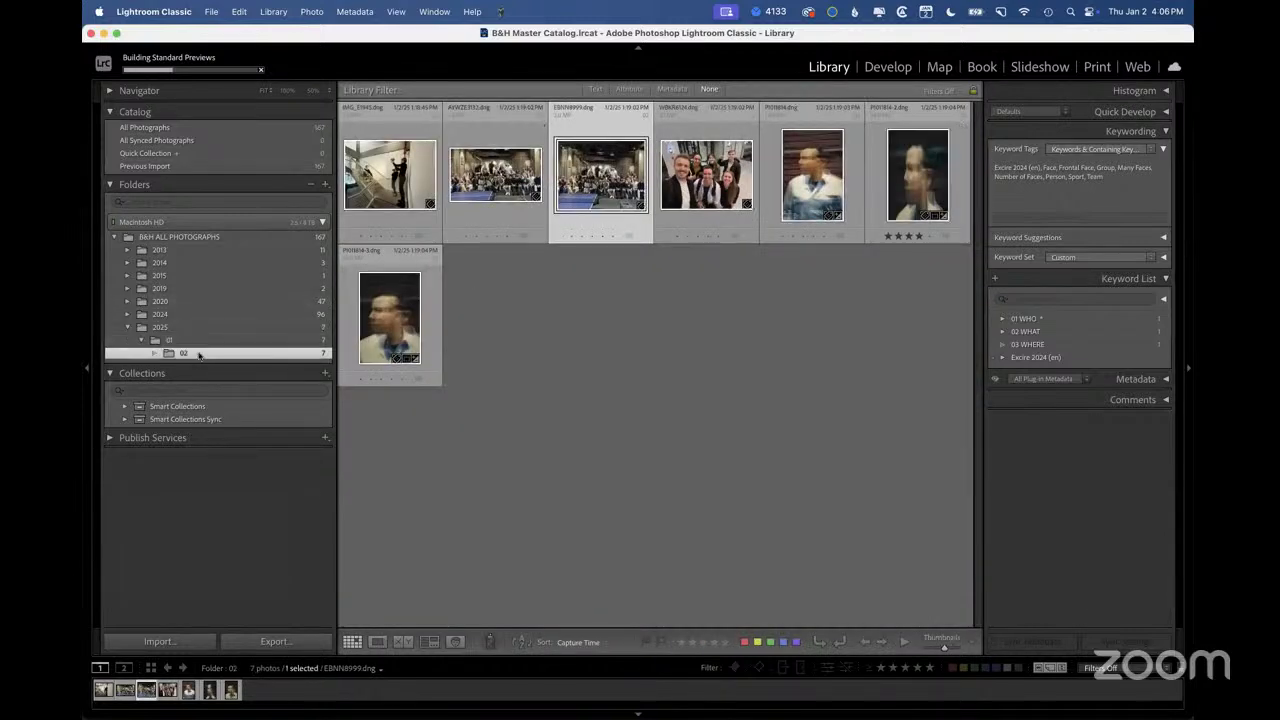
pyautogui.rightClick(199, 354)
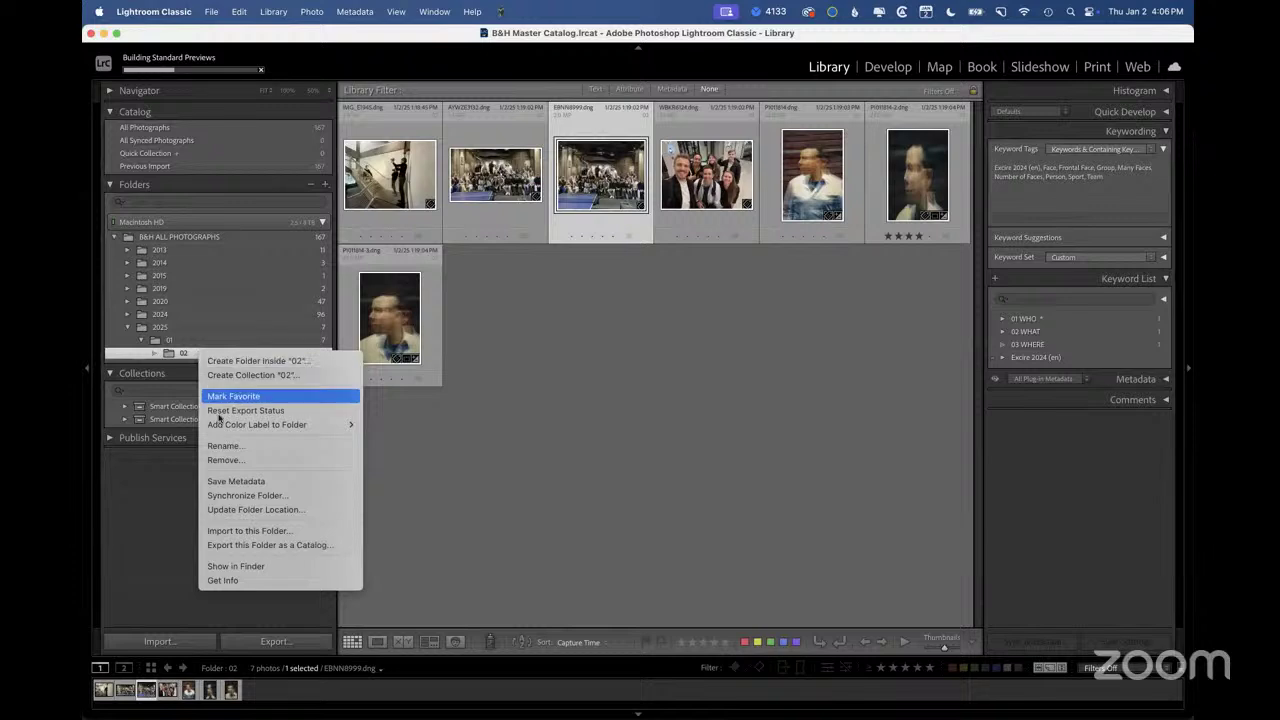
pyautogui.click(242, 446)
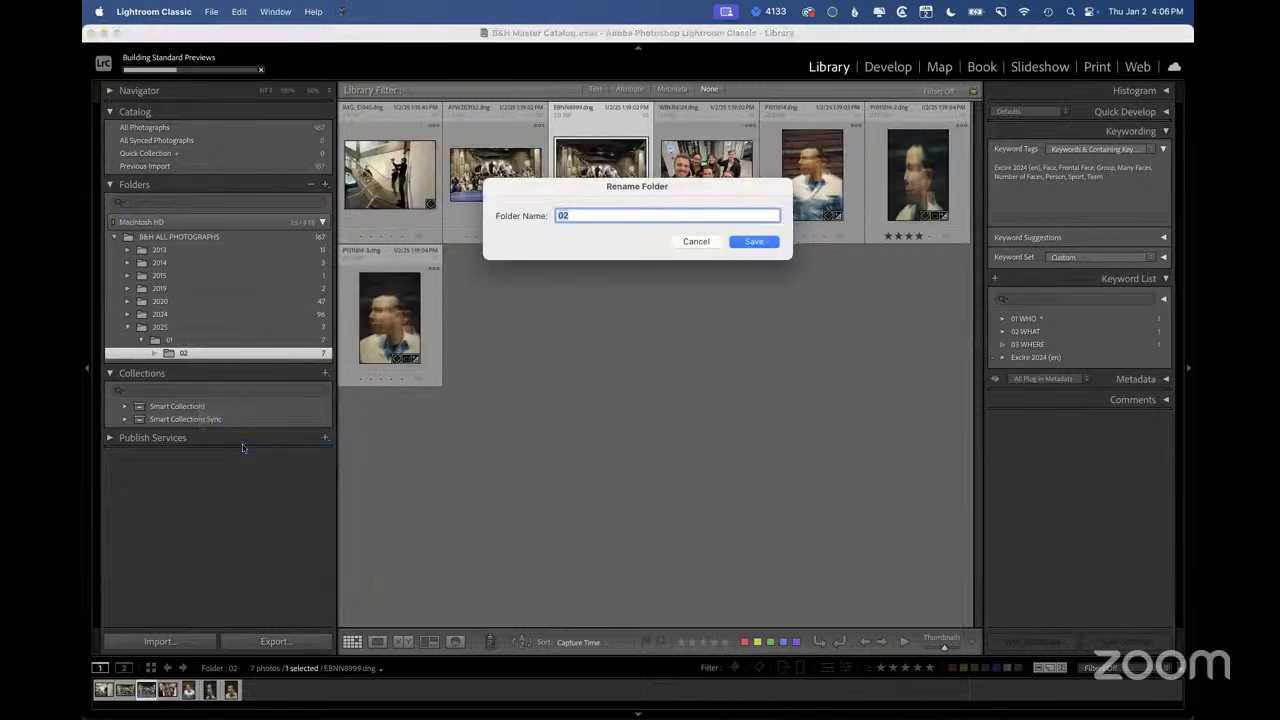
pyautogui.click(593, 214)
pyautogui.write('Adobe Photograph')
pyautogui.write('y Summit')
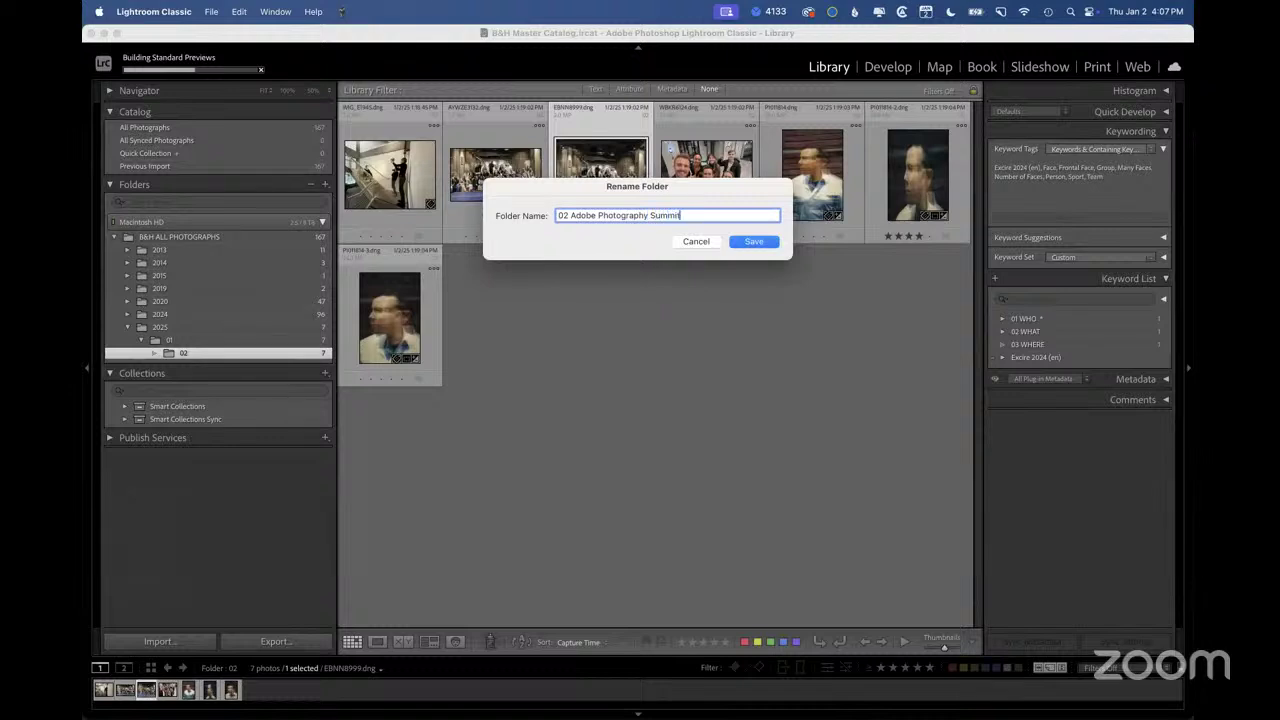
pyautogui.write(' San Francisco California')
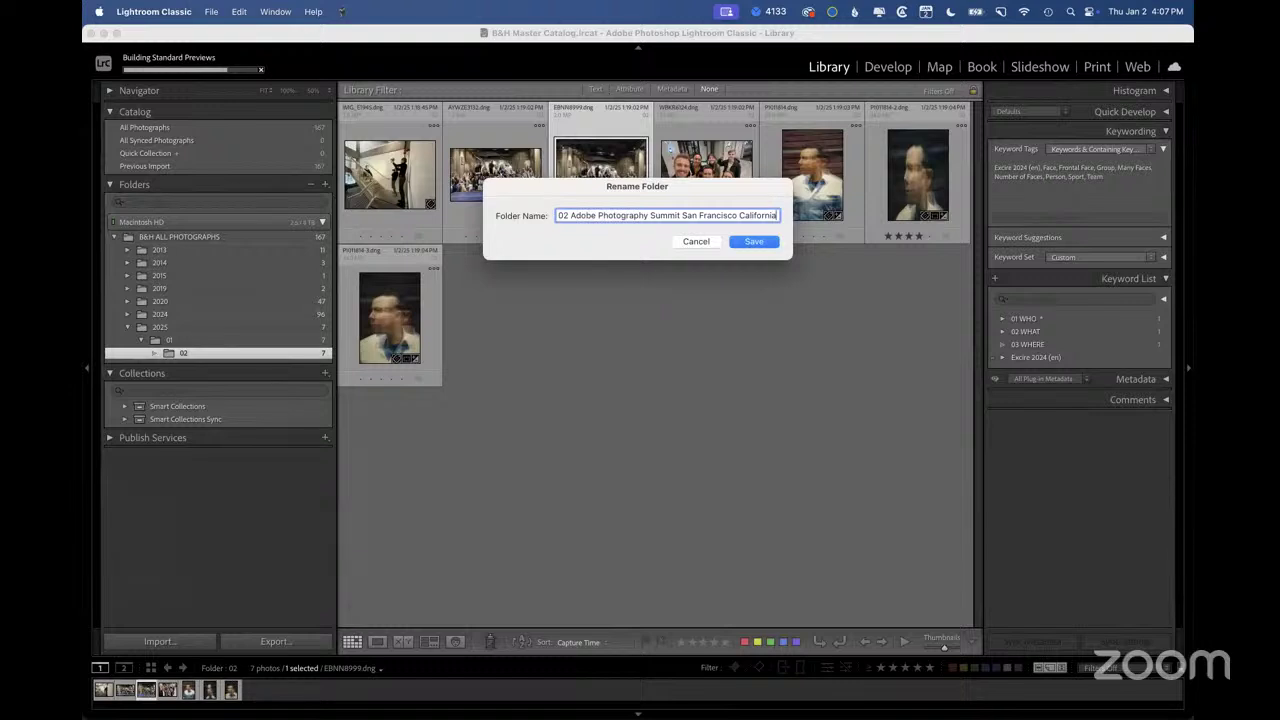
pyautogui.press('Return')
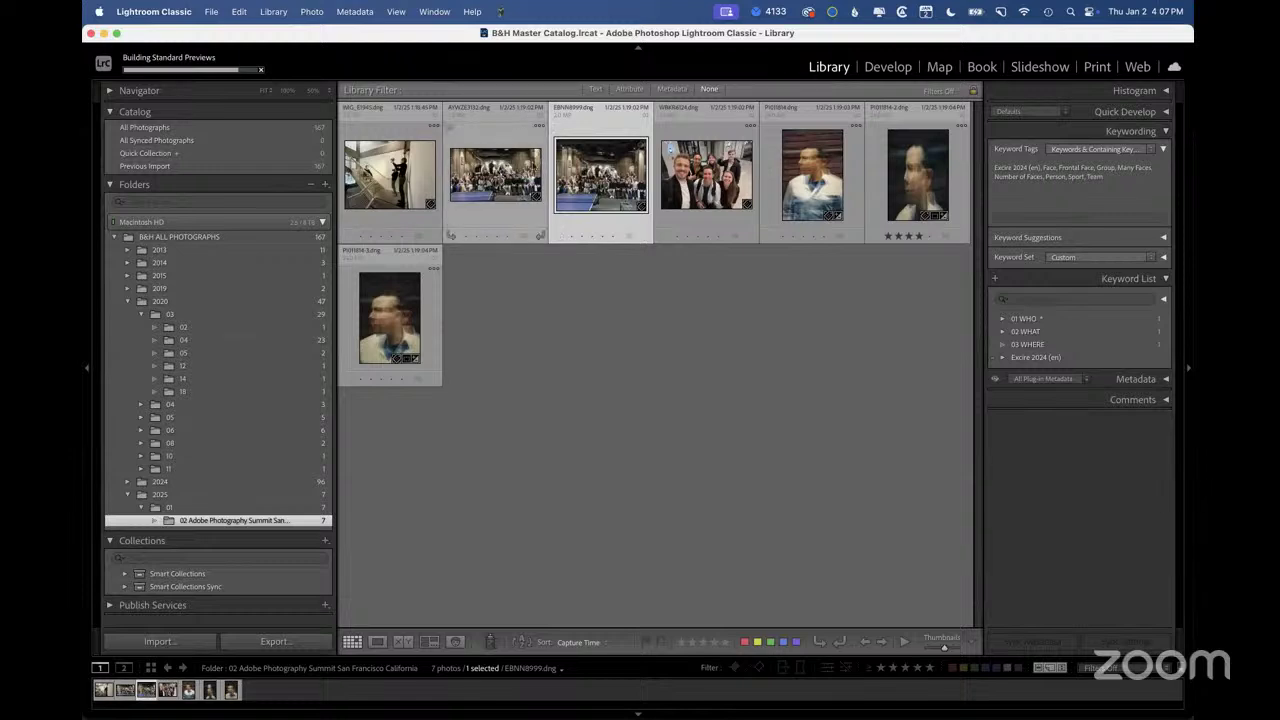
# Look through the photos in the summit folder, view IMG_E1945.dng enlarged, and return to the grid
pyautogui.click(495, 175)
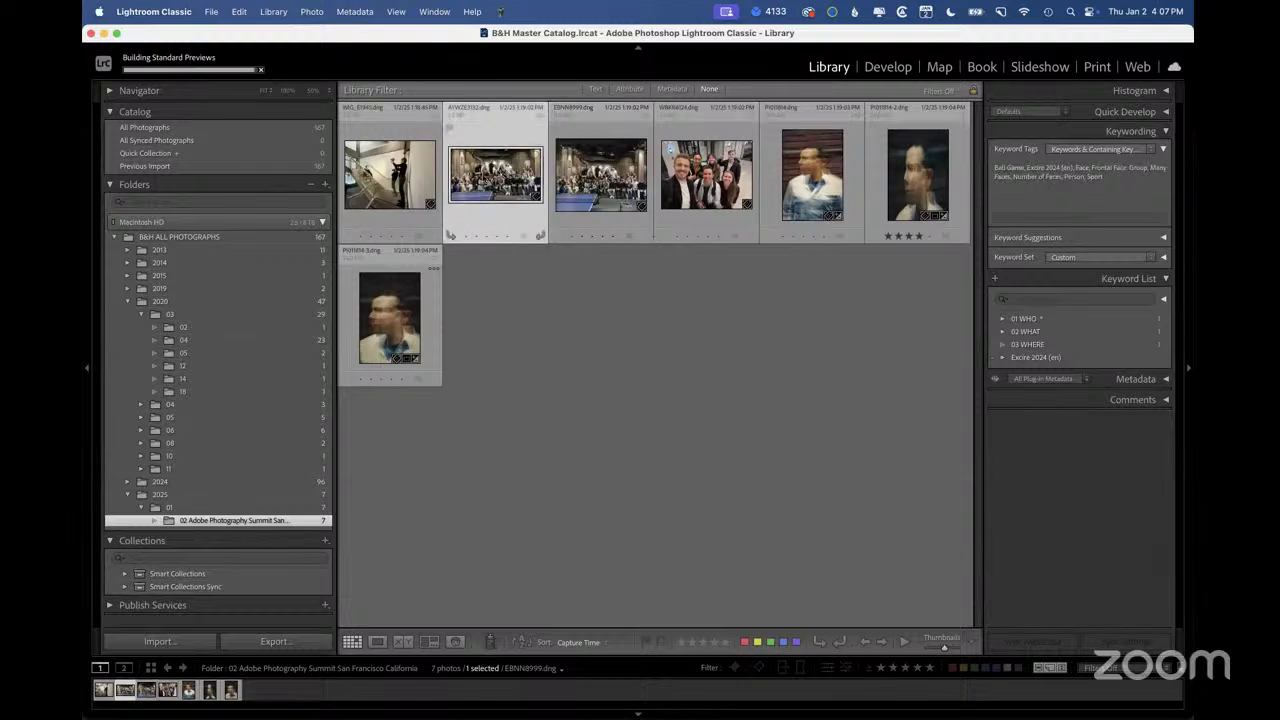
pyautogui.click(601, 176)
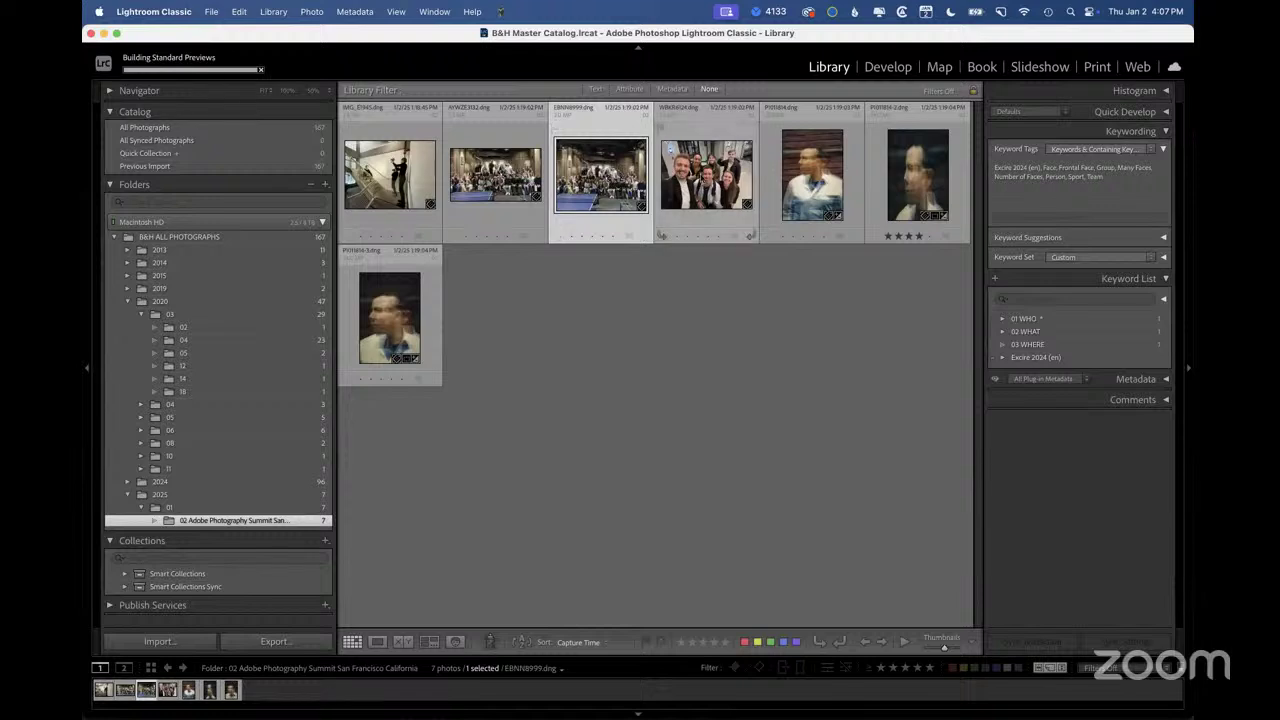
pyautogui.click(706, 177)
pyautogui.click(812, 175)
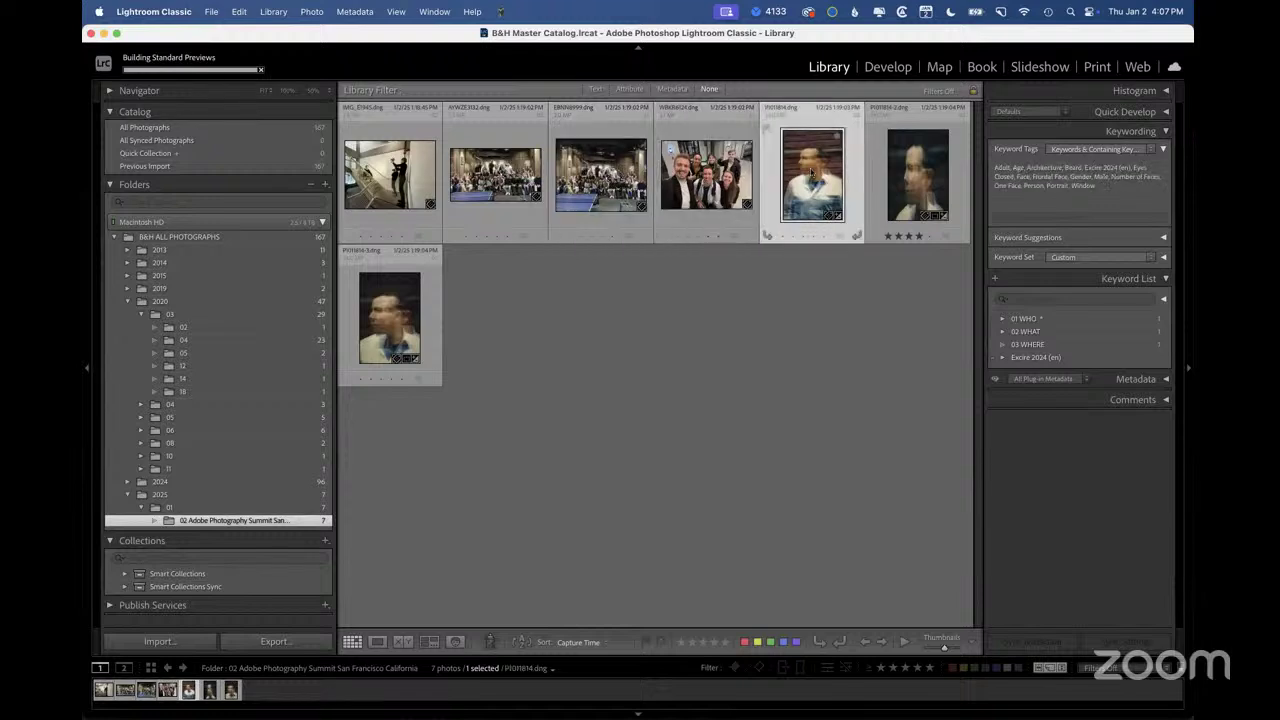
pyautogui.doubleClick(383, 317)
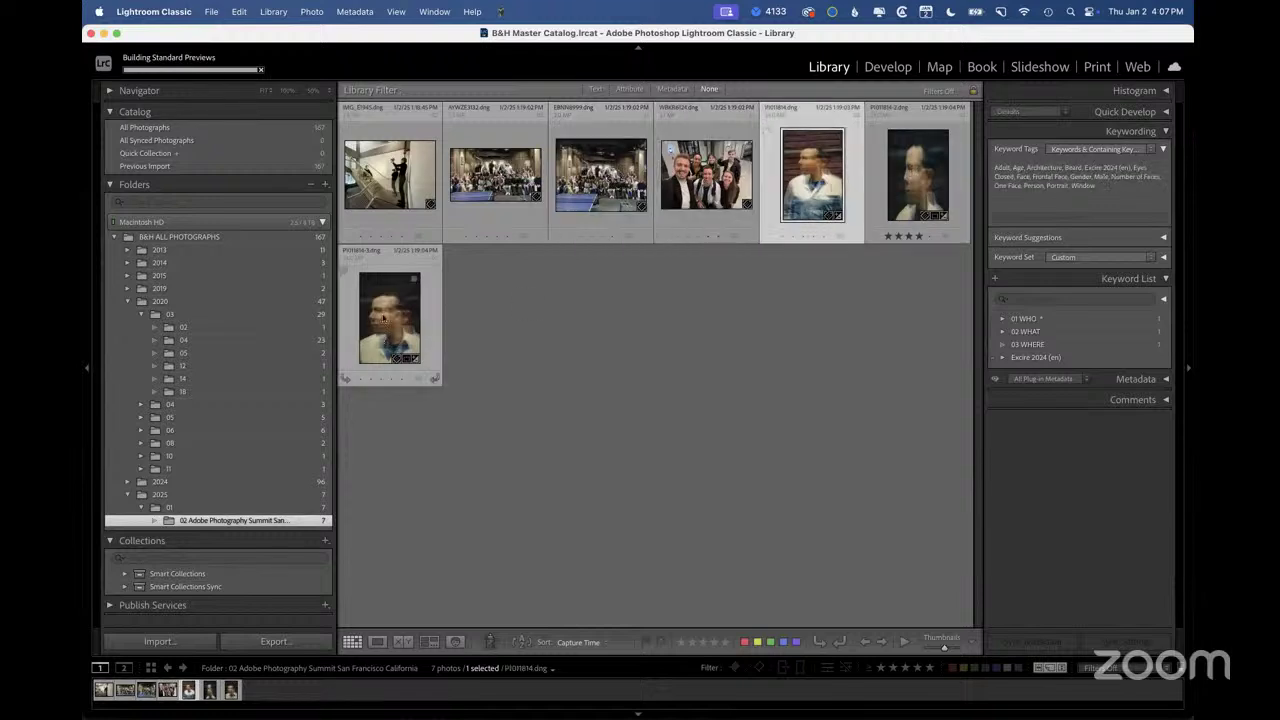
pyautogui.press('g')
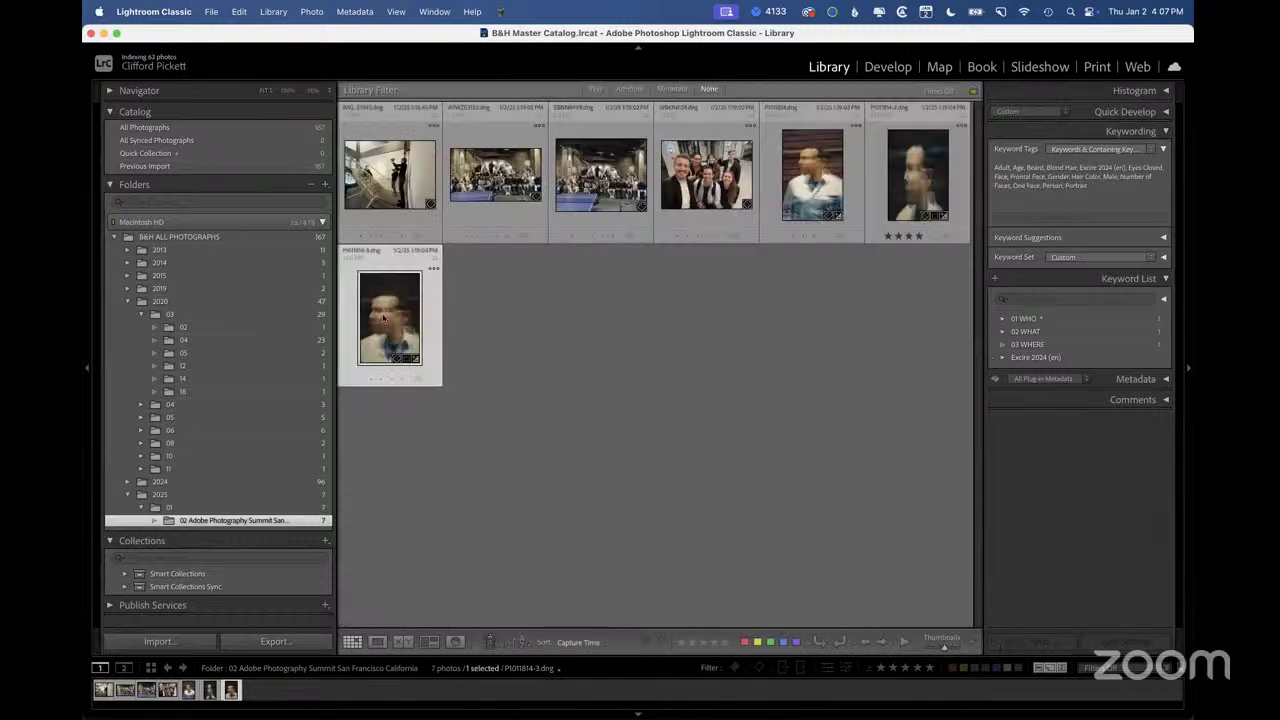
pyautogui.doubleClick(380, 170)
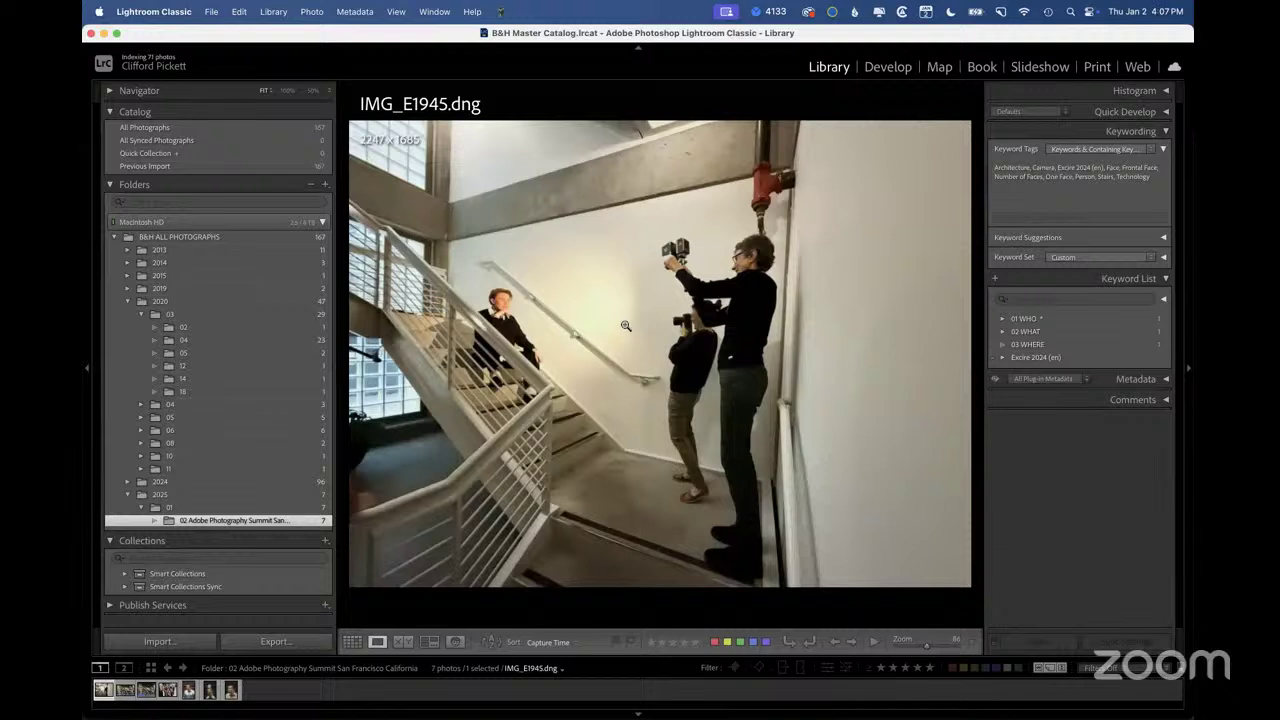
pyautogui.press('g')
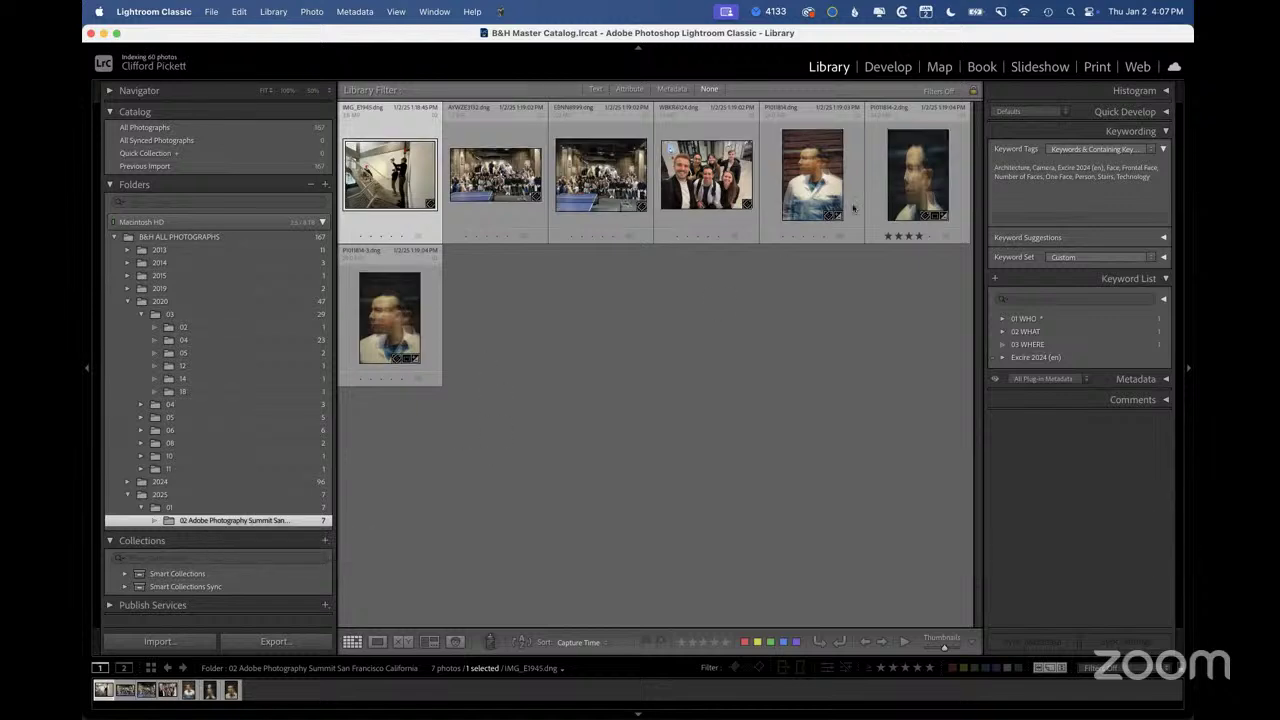
# Clear the star rating of P1011814-2.dng and deselect the photo
pyautogui.click(917, 236)
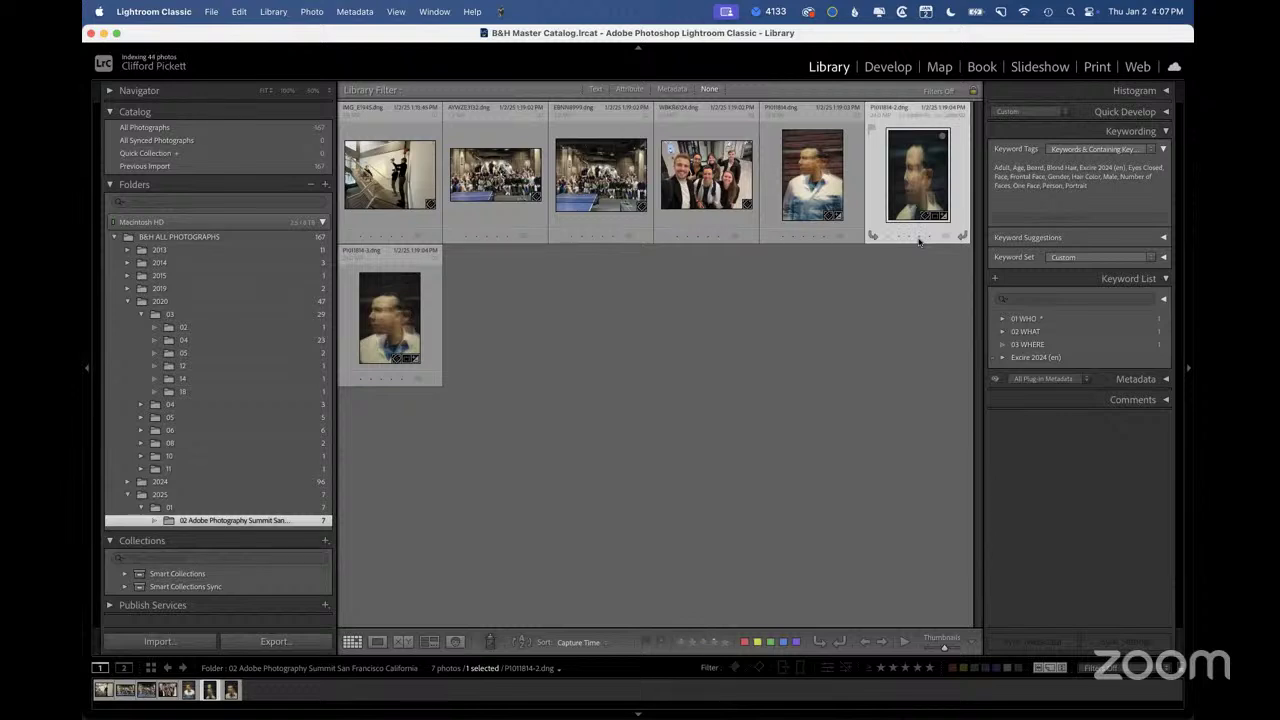
pyautogui.click(448, 456)
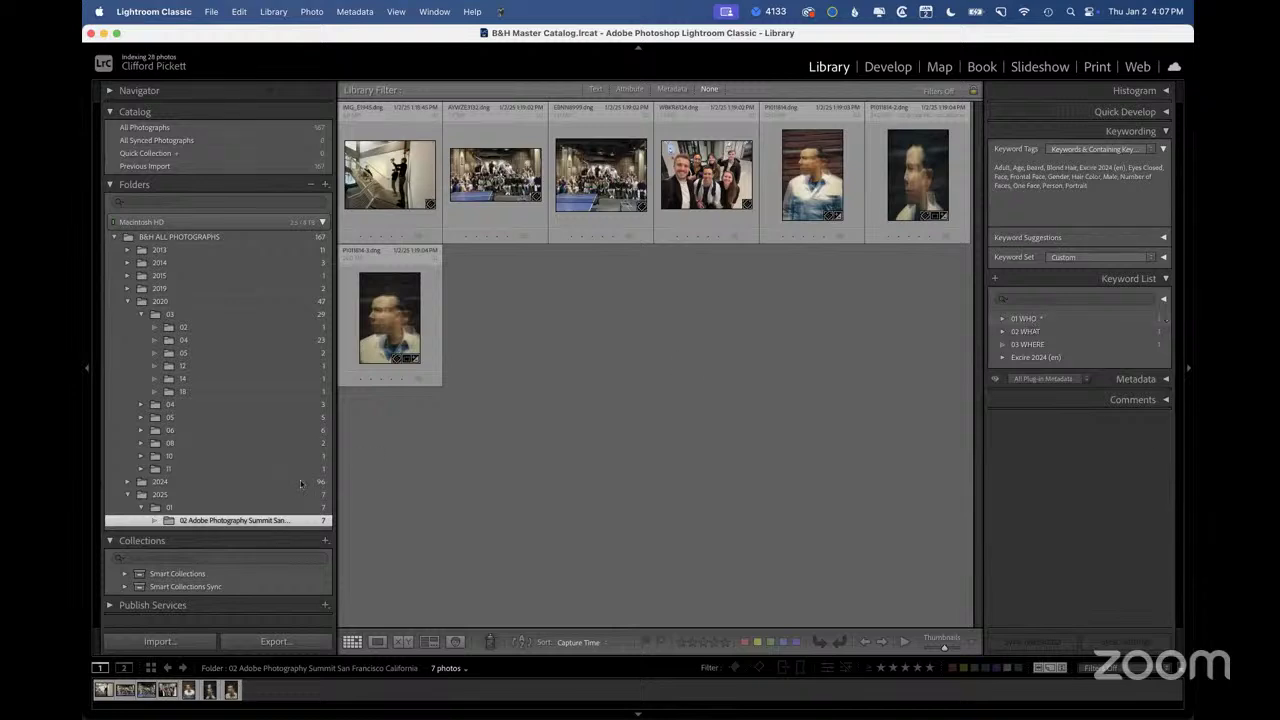
# Start a smart collection named "Adobe Photography Summit" with a rating rule of greater than or equal to four stars
pyautogui.click(325, 545)
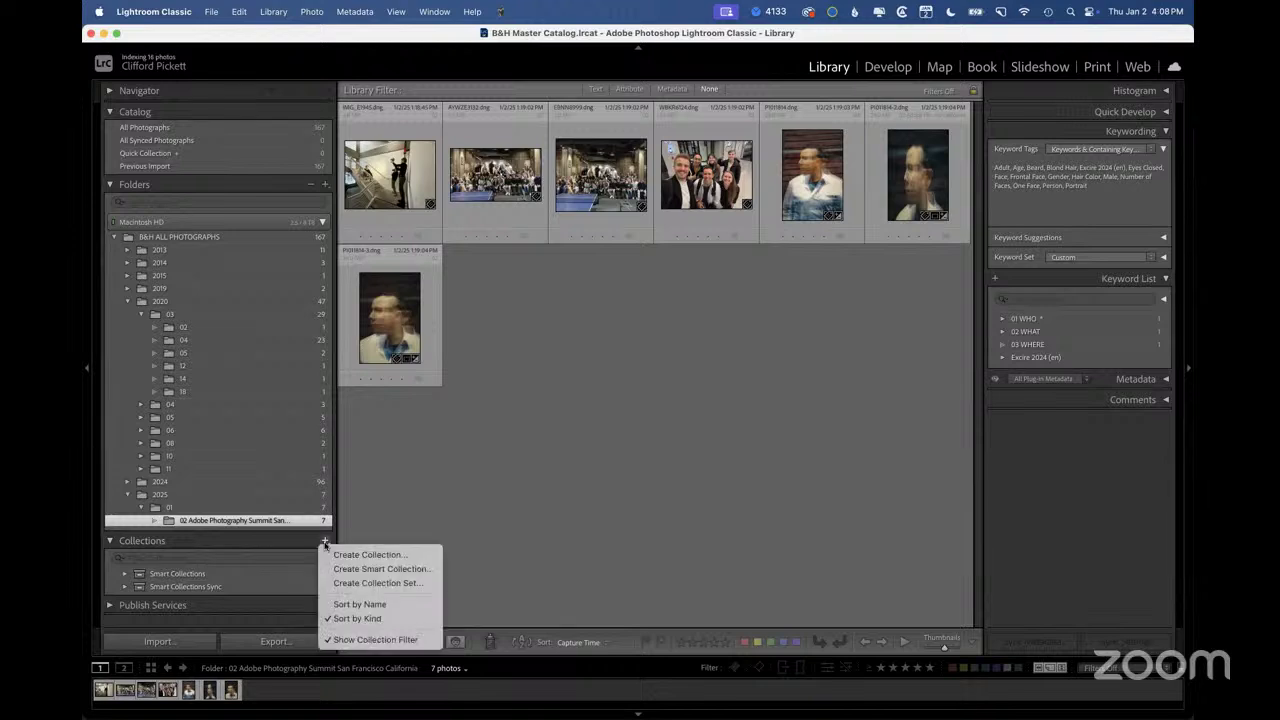
pyautogui.click(380, 569)
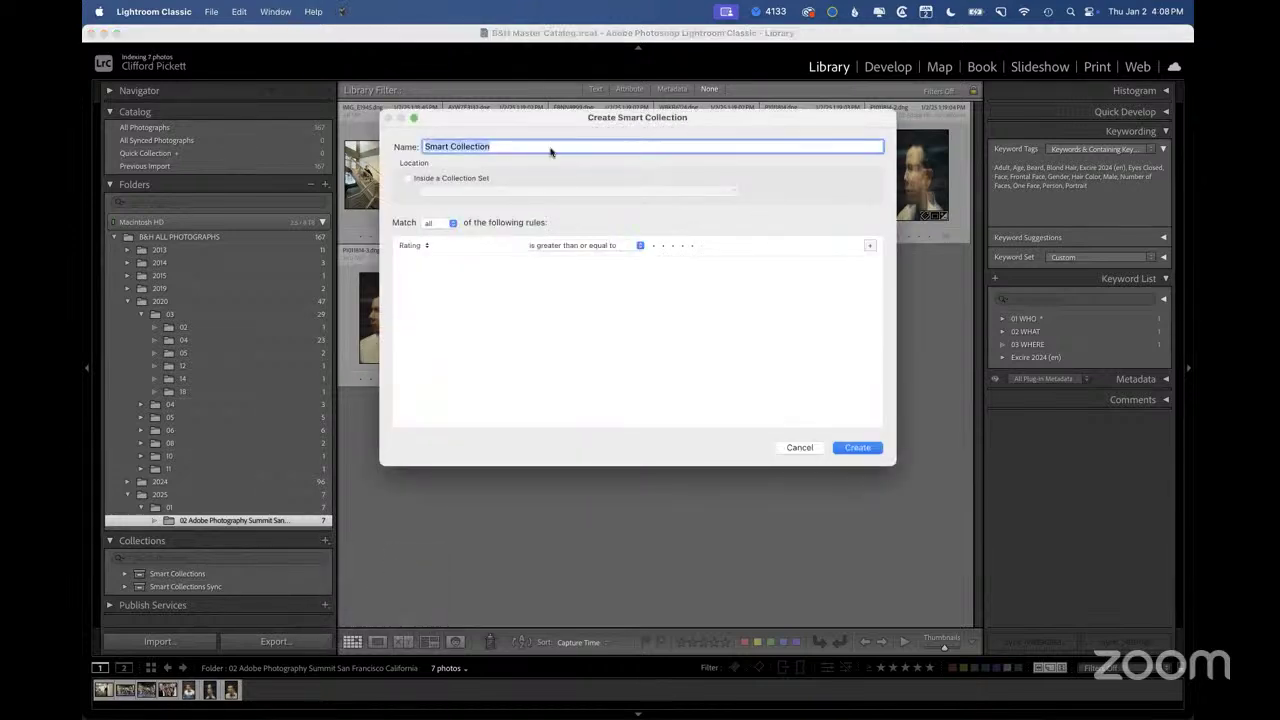
pyautogui.write('Ado')
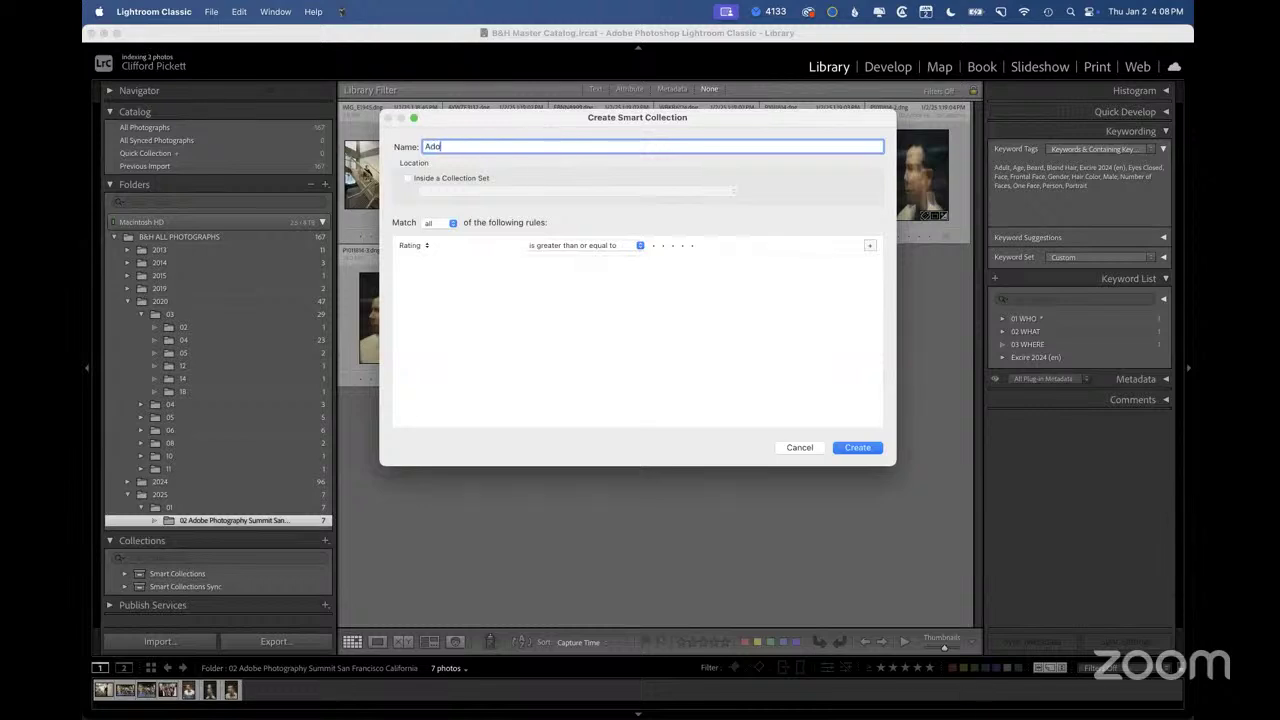
pyautogui.write('be Photography Summit')
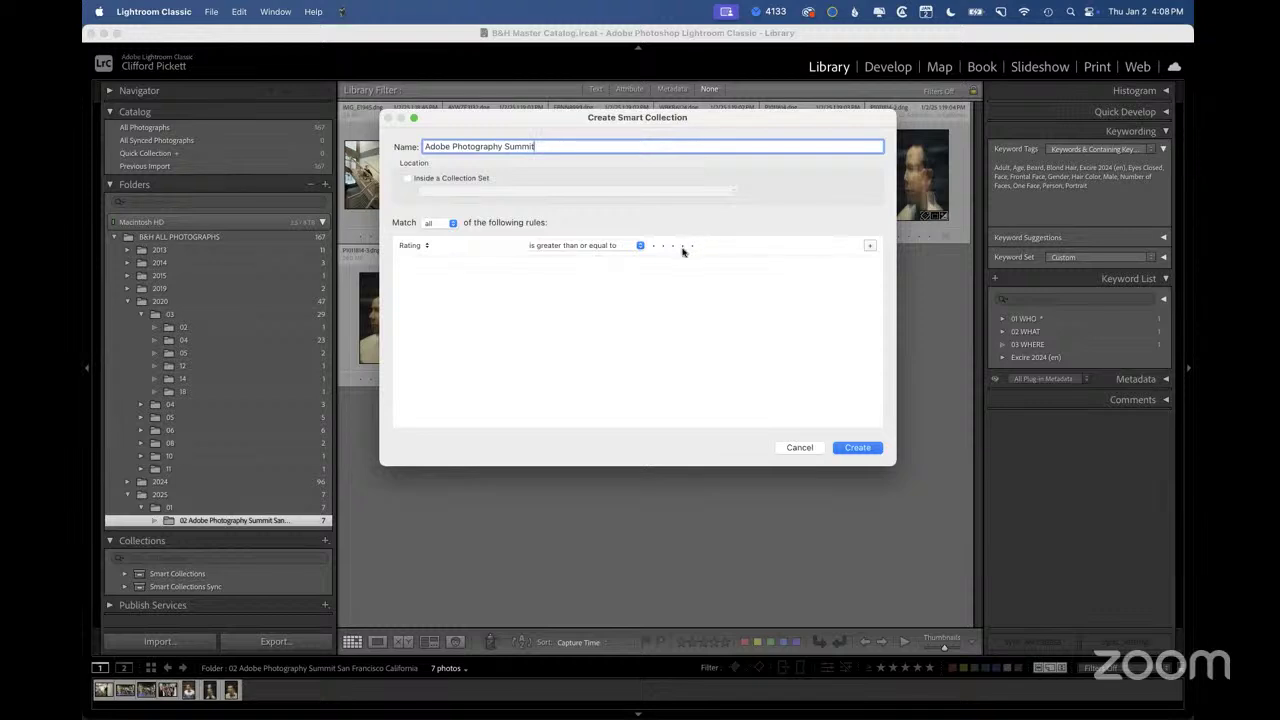
pyautogui.click(684, 247)
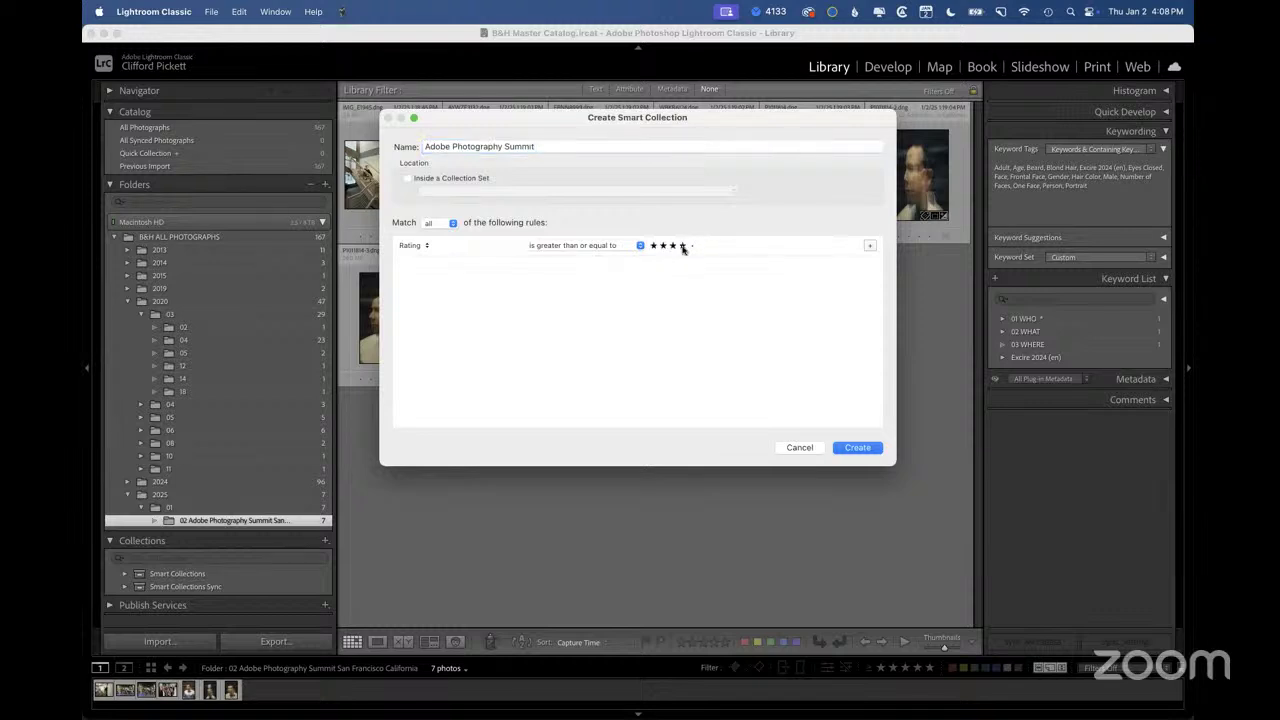
# Add a second rule, Any Searchable Text contains "adobe", and create the smart collection
pyautogui.click(869, 245)
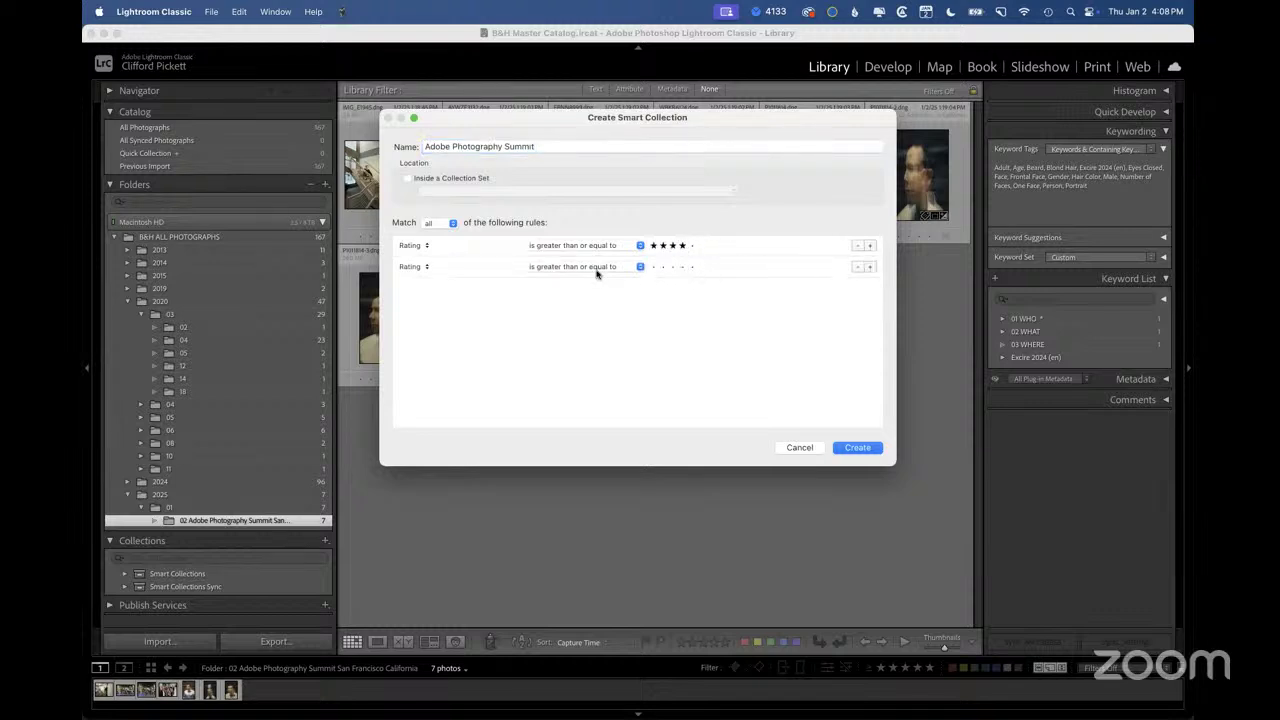
pyautogui.click(424, 268)
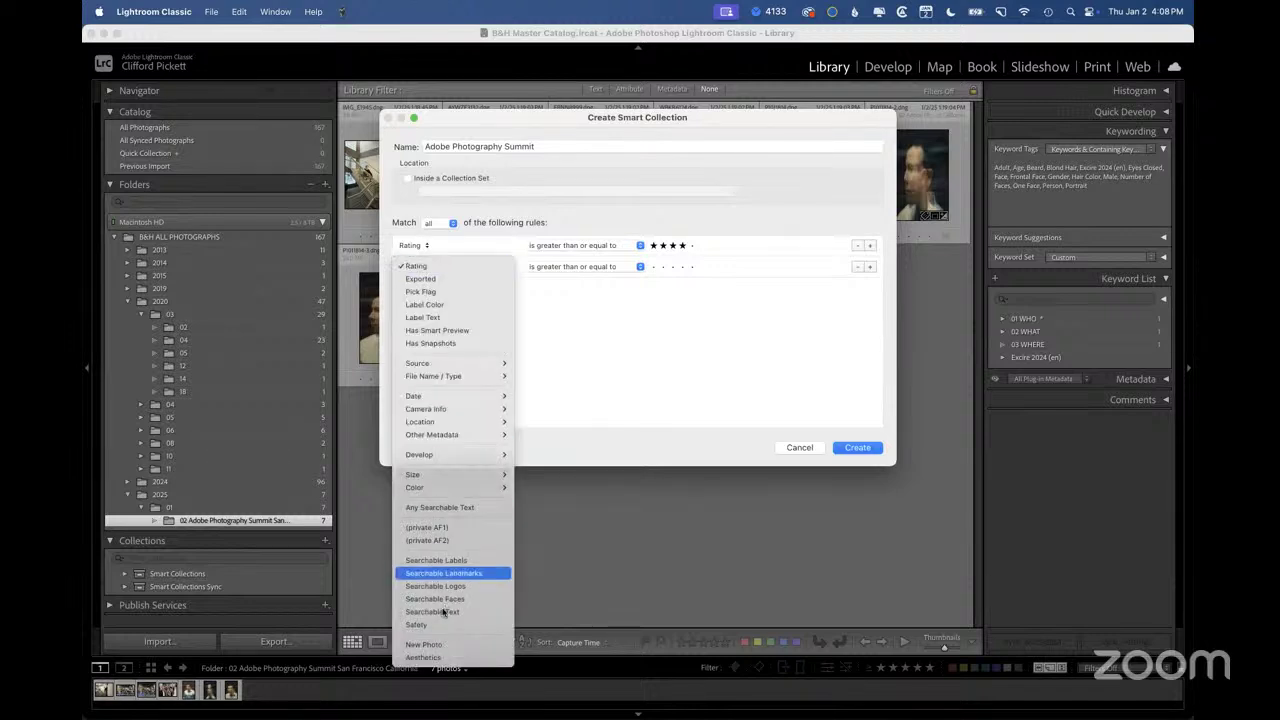
pyautogui.click(443, 507)
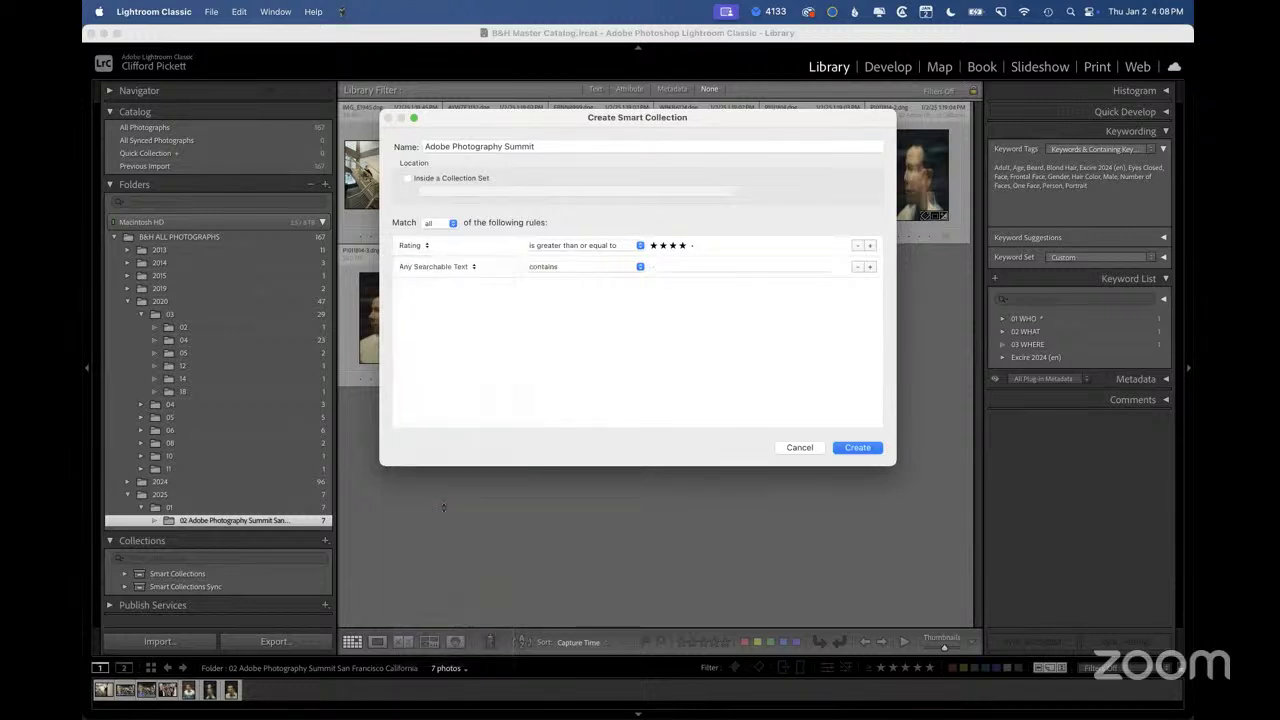
pyautogui.click(711, 266)
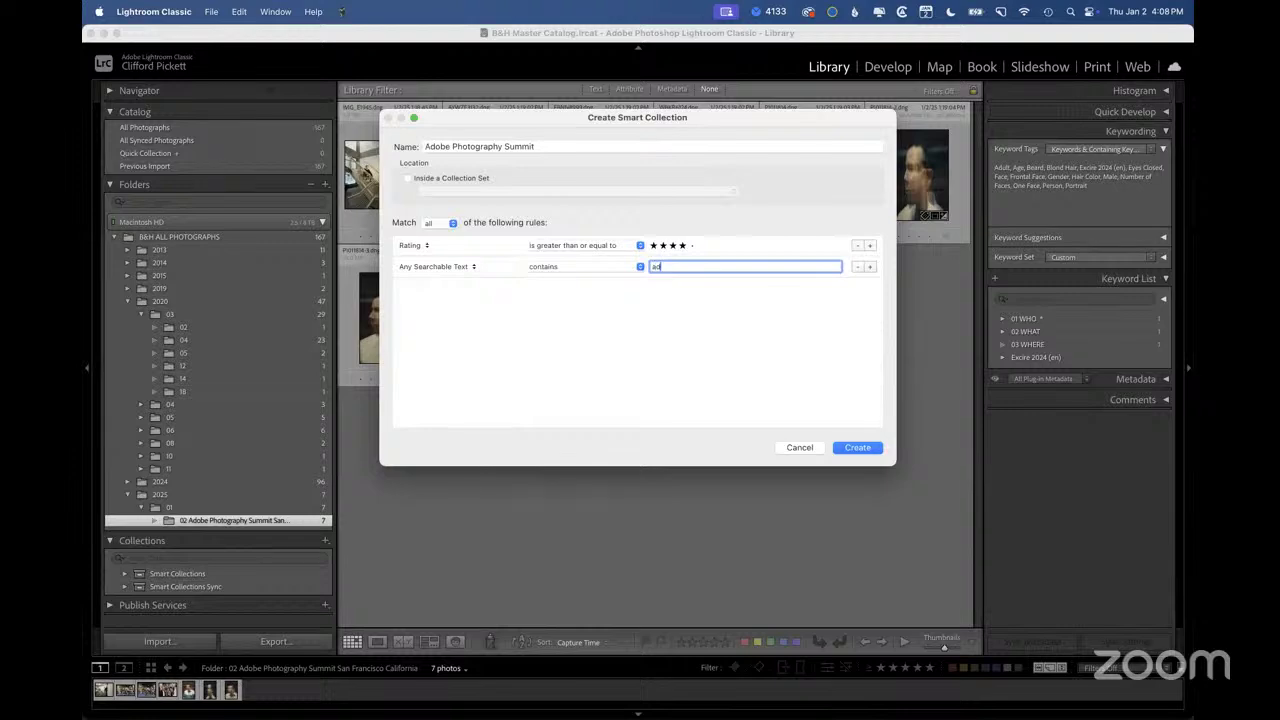
pyautogui.write('adobe')
pyautogui.press('Return')
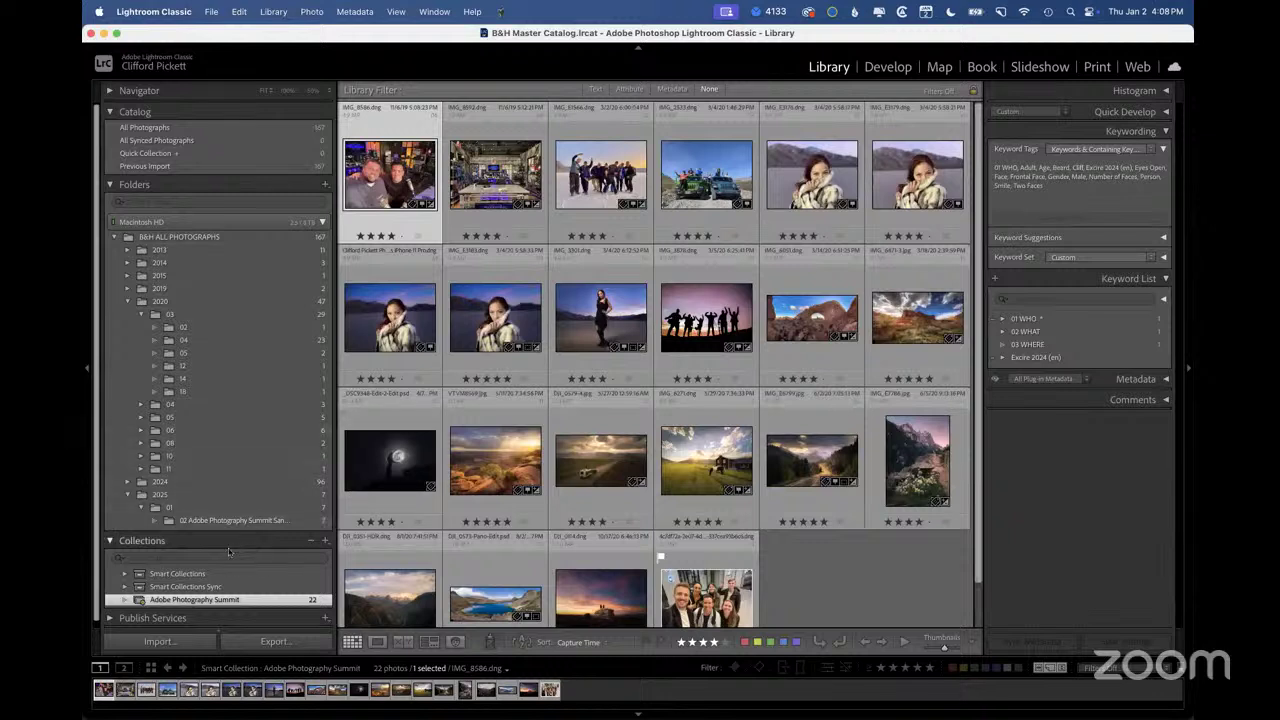
# Edit the Adobe Photography Summit smart collection so its rating rule requires five stars, and save it
pyautogui.doubleClick(163, 600)
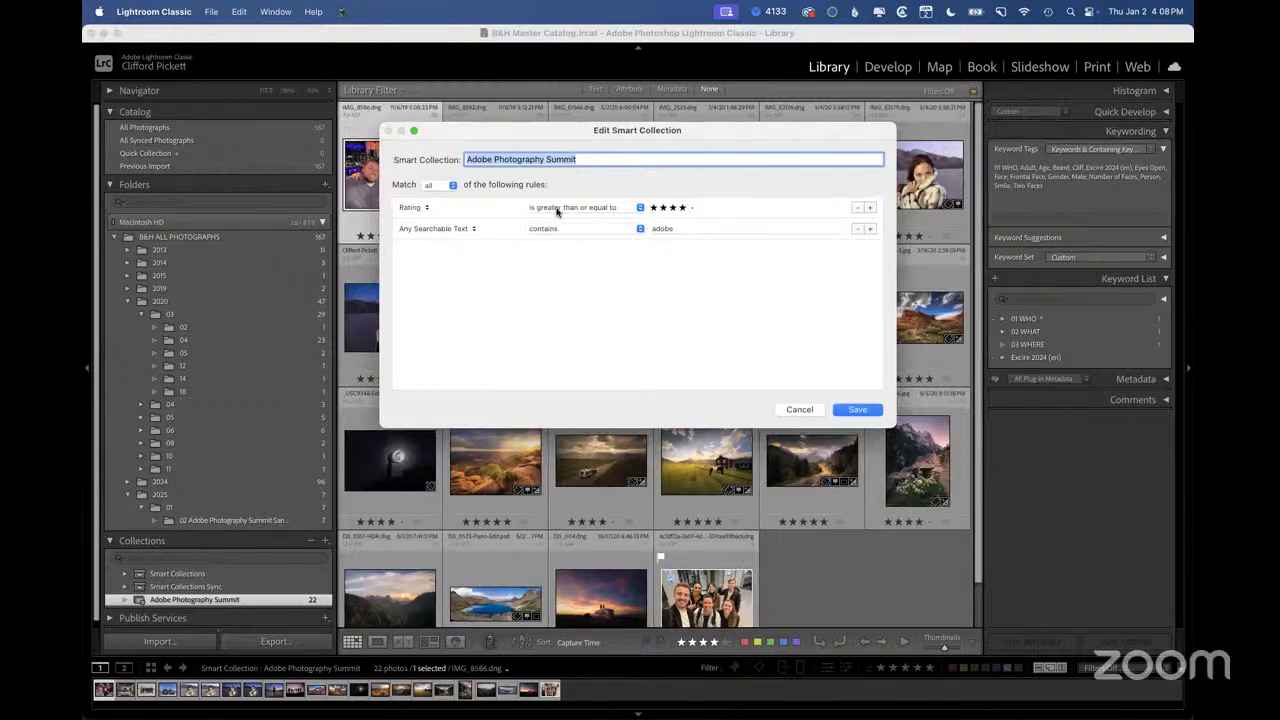
pyautogui.click(470, 229)
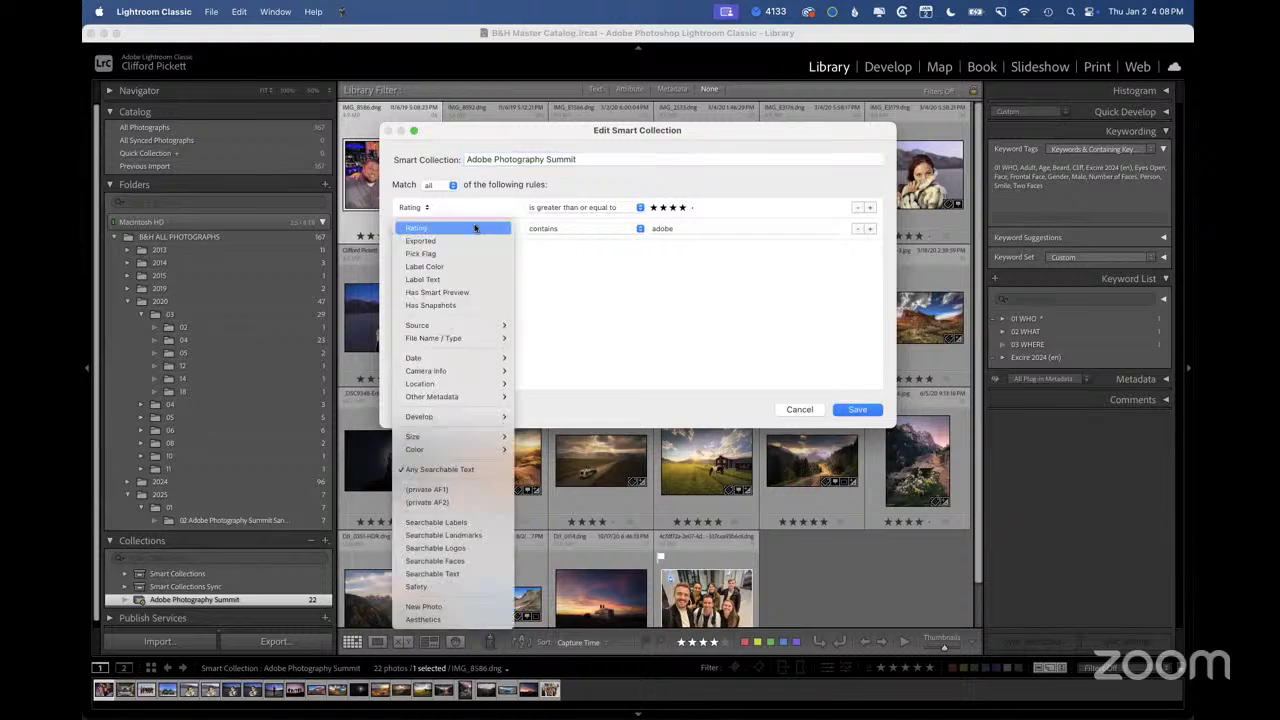
pyautogui.click(606, 254)
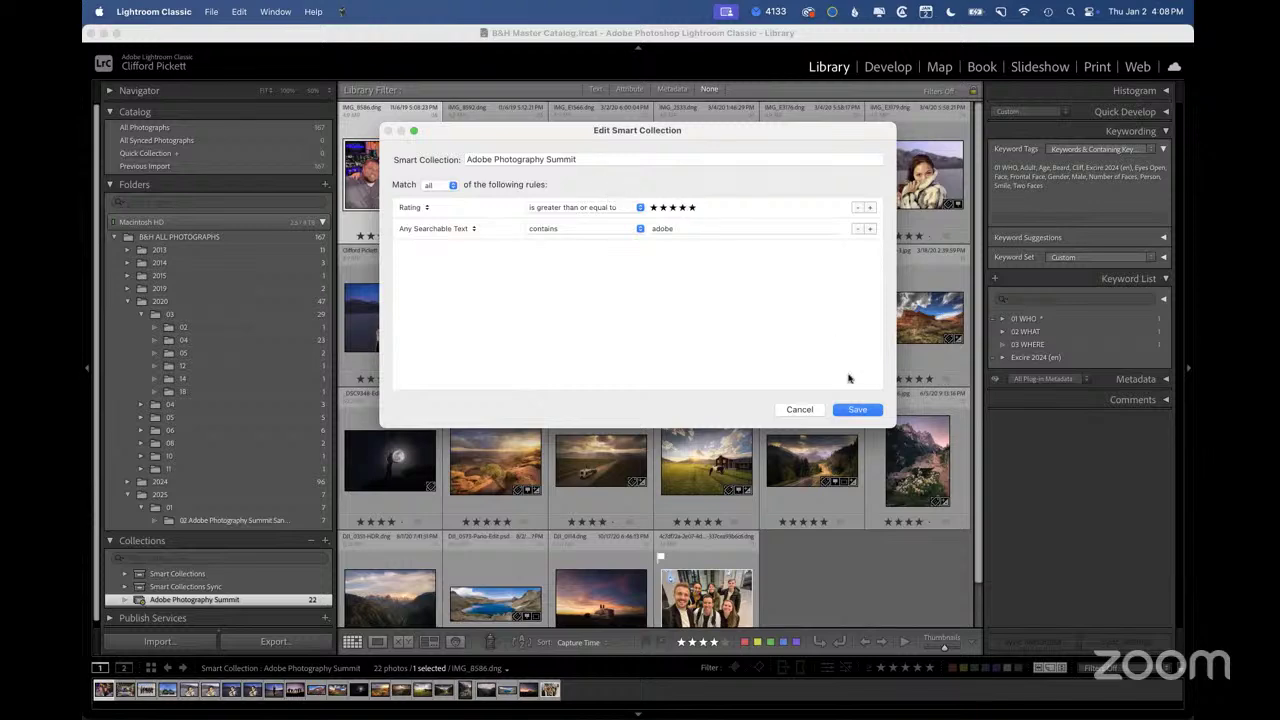
pyautogui.click(857, 409)
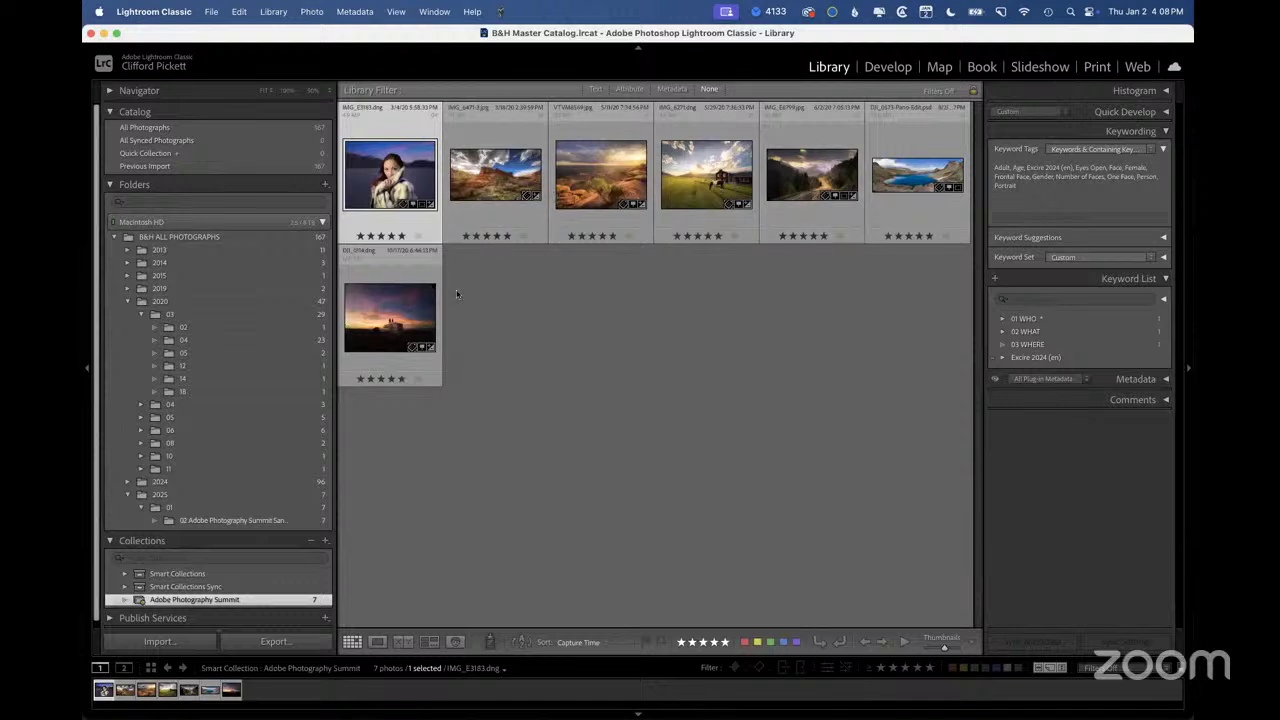
# Select all photos in the 02 Adobe Photography Summit folder and add a new keyword "Adobe" to them, created inside Clients
pyautogui.click(196, 508)
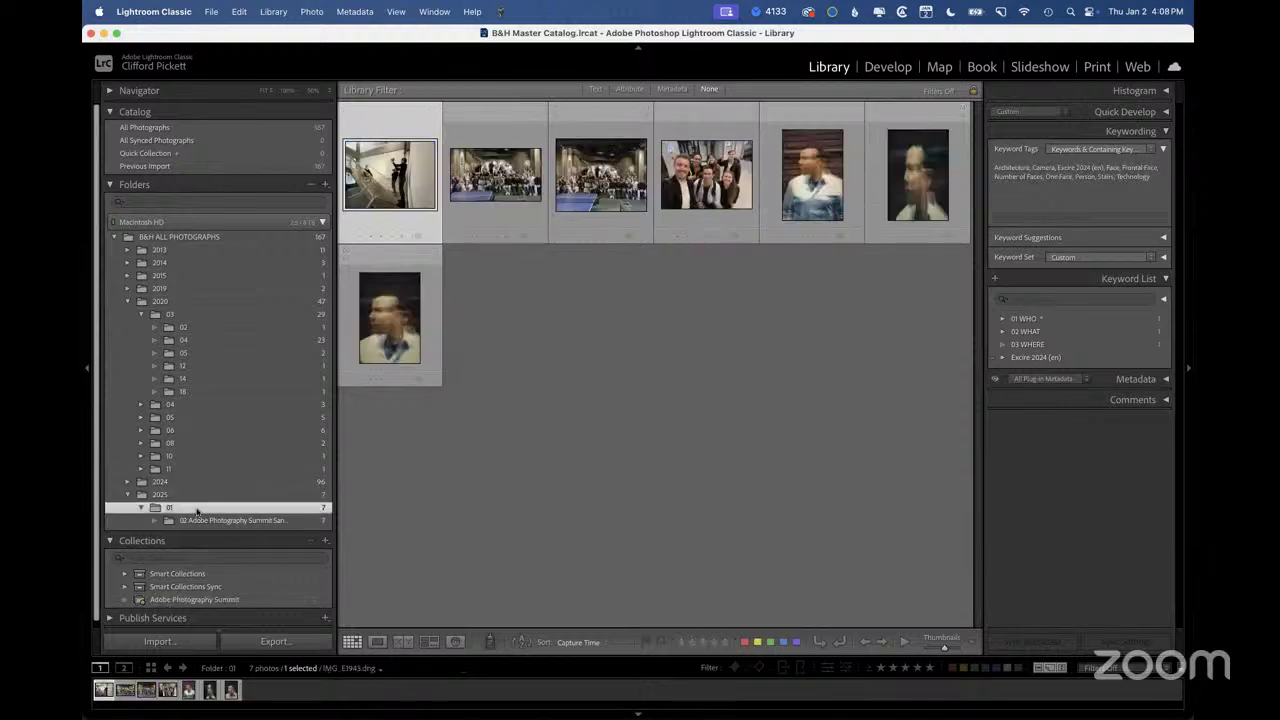
pyautogui.click(197, 520)
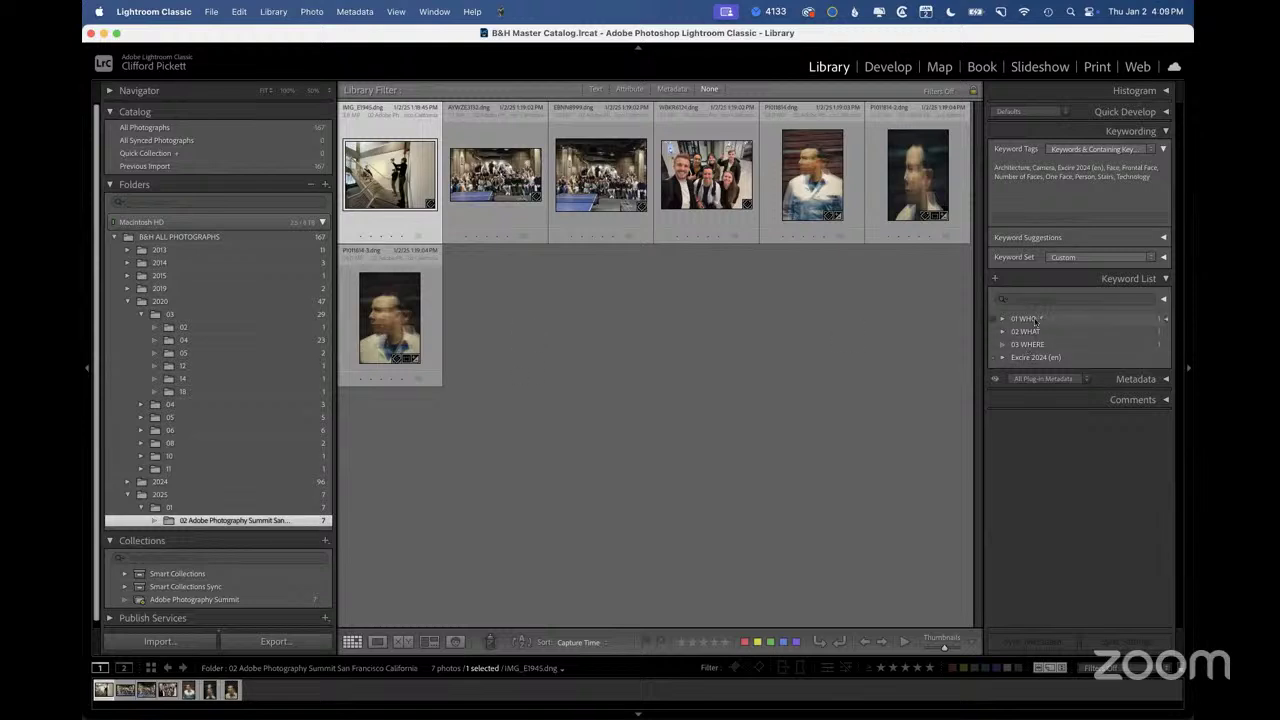
pyautogui.press('super+a')
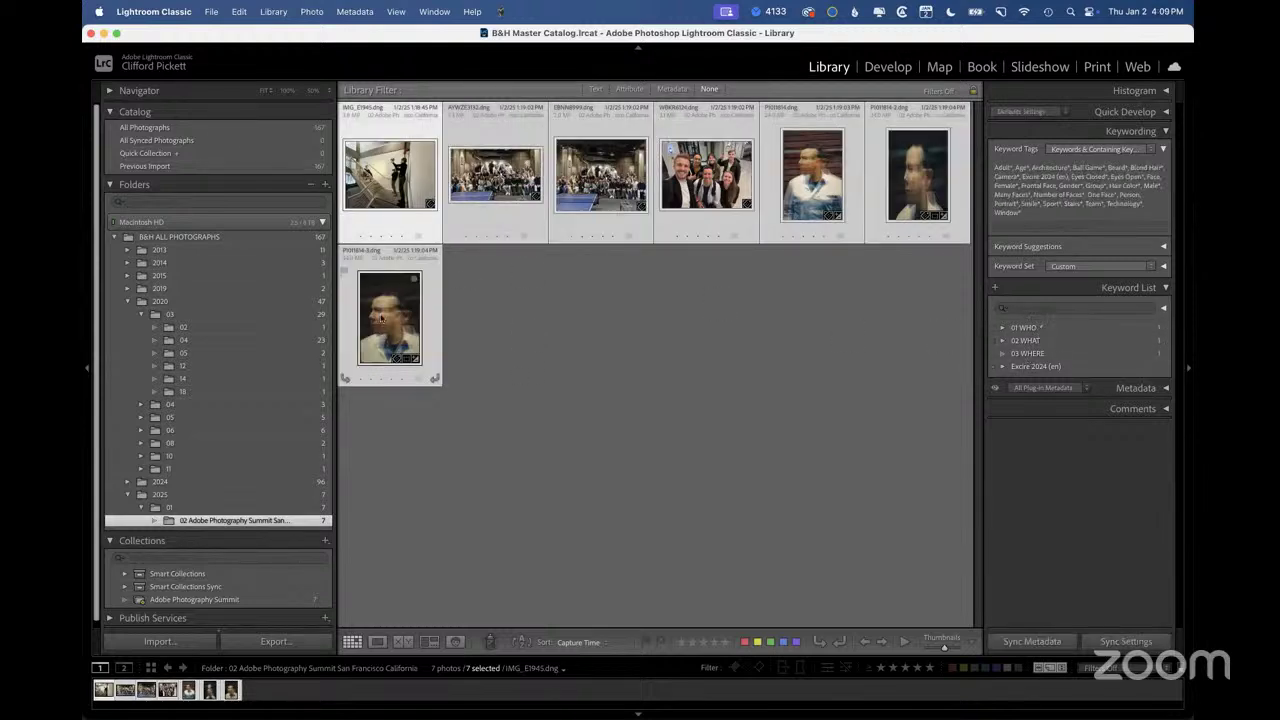
pyautogui.click(1055, 309)
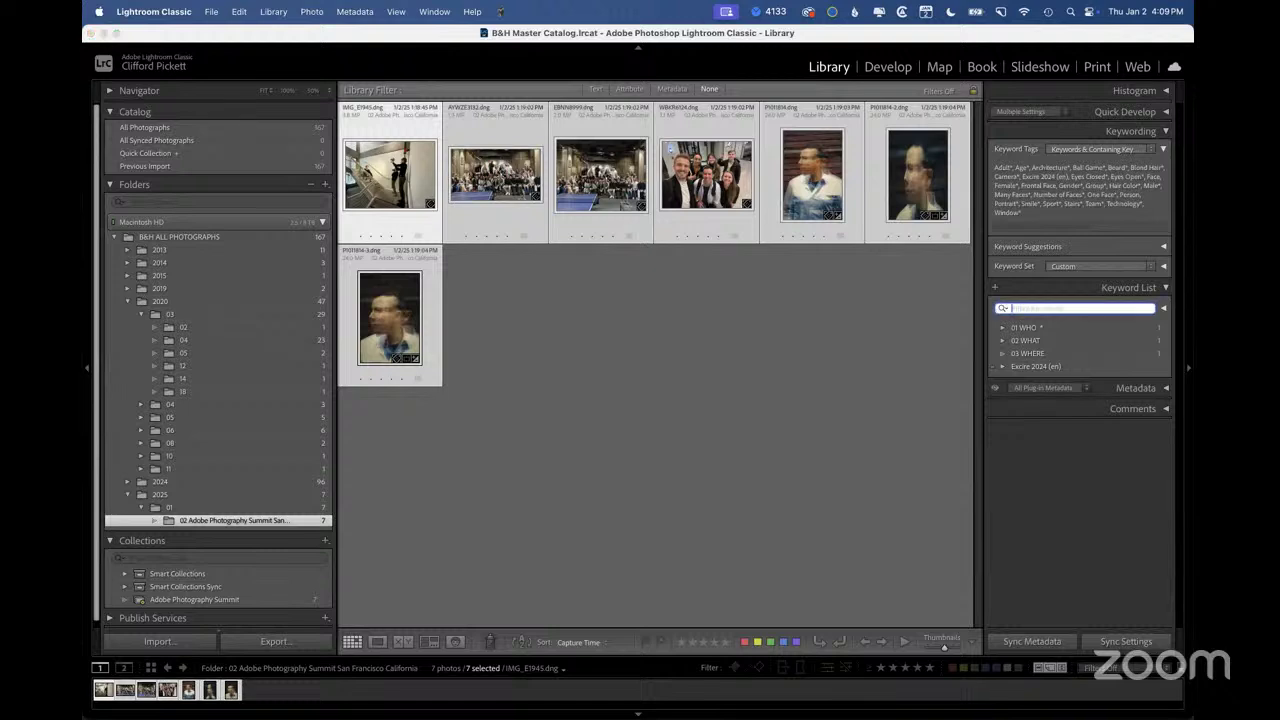
pyautogui.write('clie')
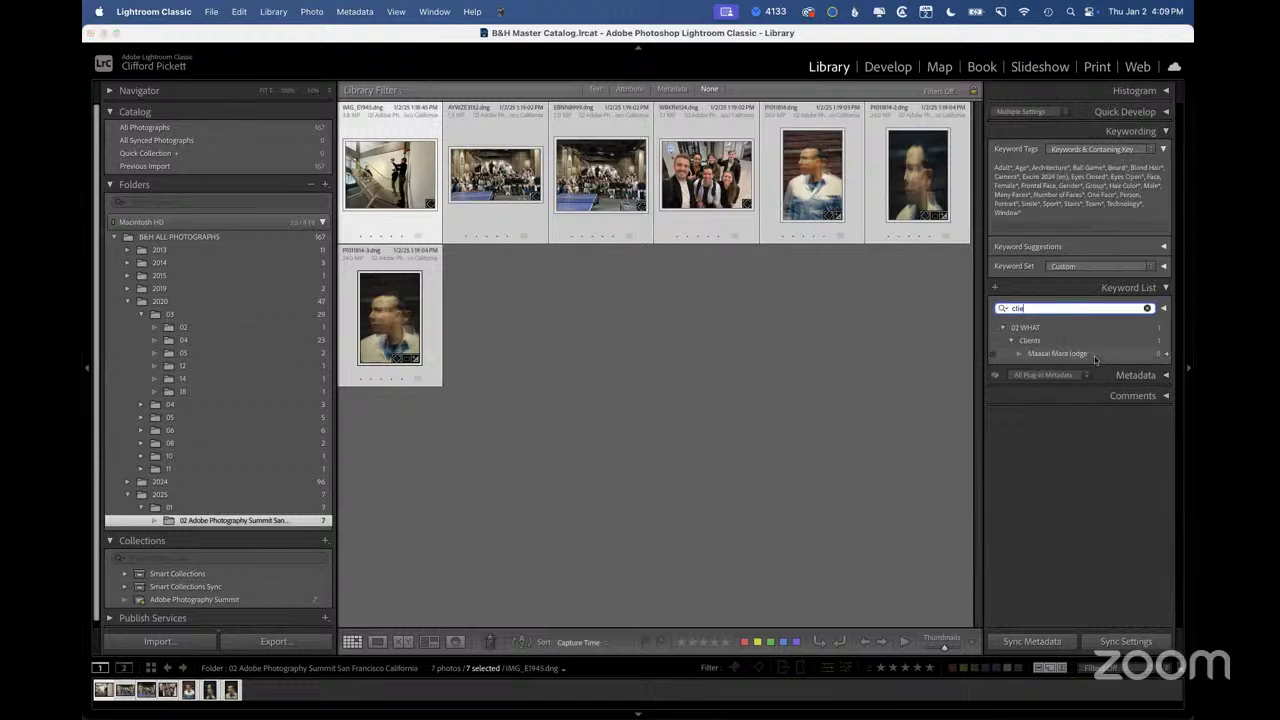
pyautogui.rightClick(1038, 341)
pyautogui.click(942, 436)
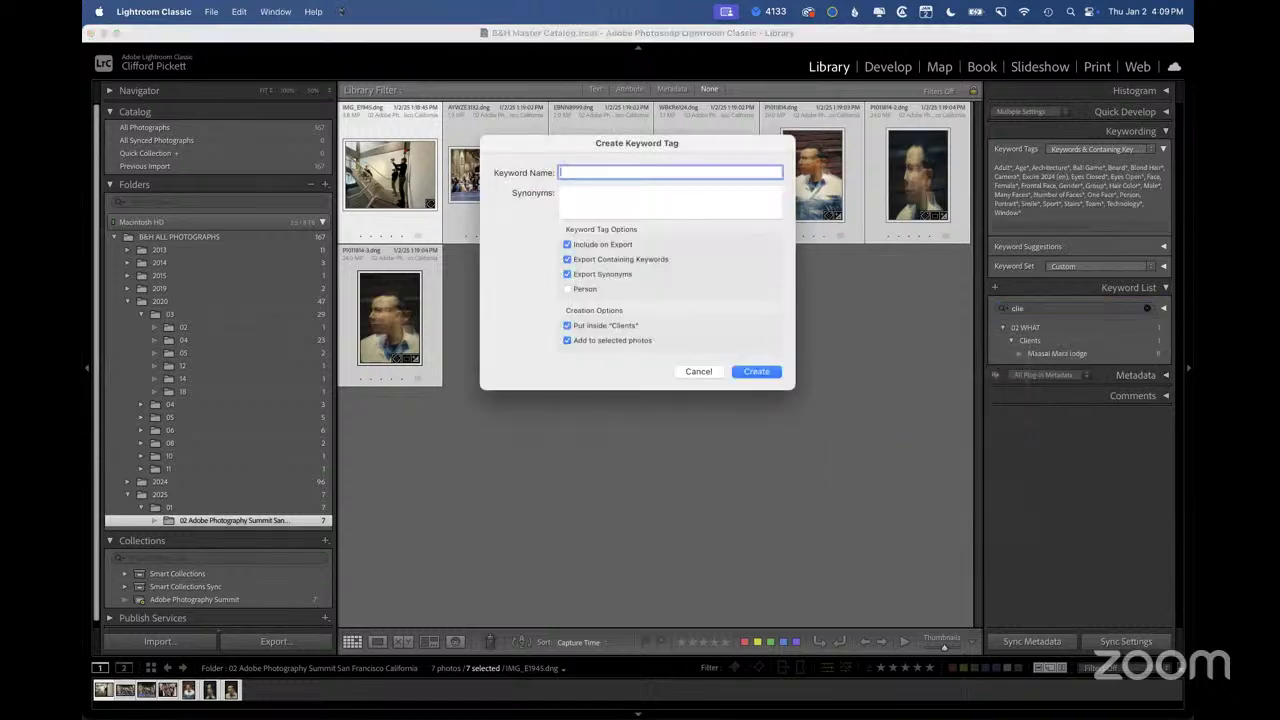
pyautogui.write('Adobe')
pyautogui.click(750, 372)
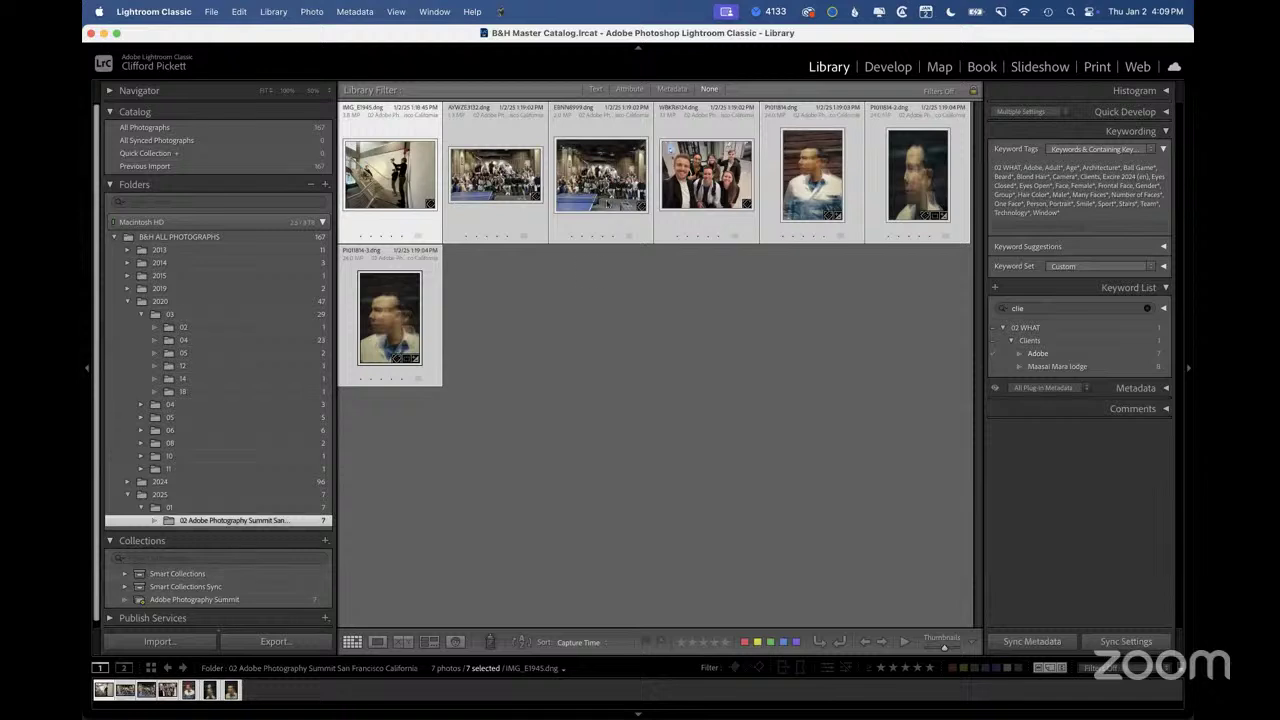
# Create a collection set named "WEBSITE" outside any other set
pyautogui.click(325, 540)
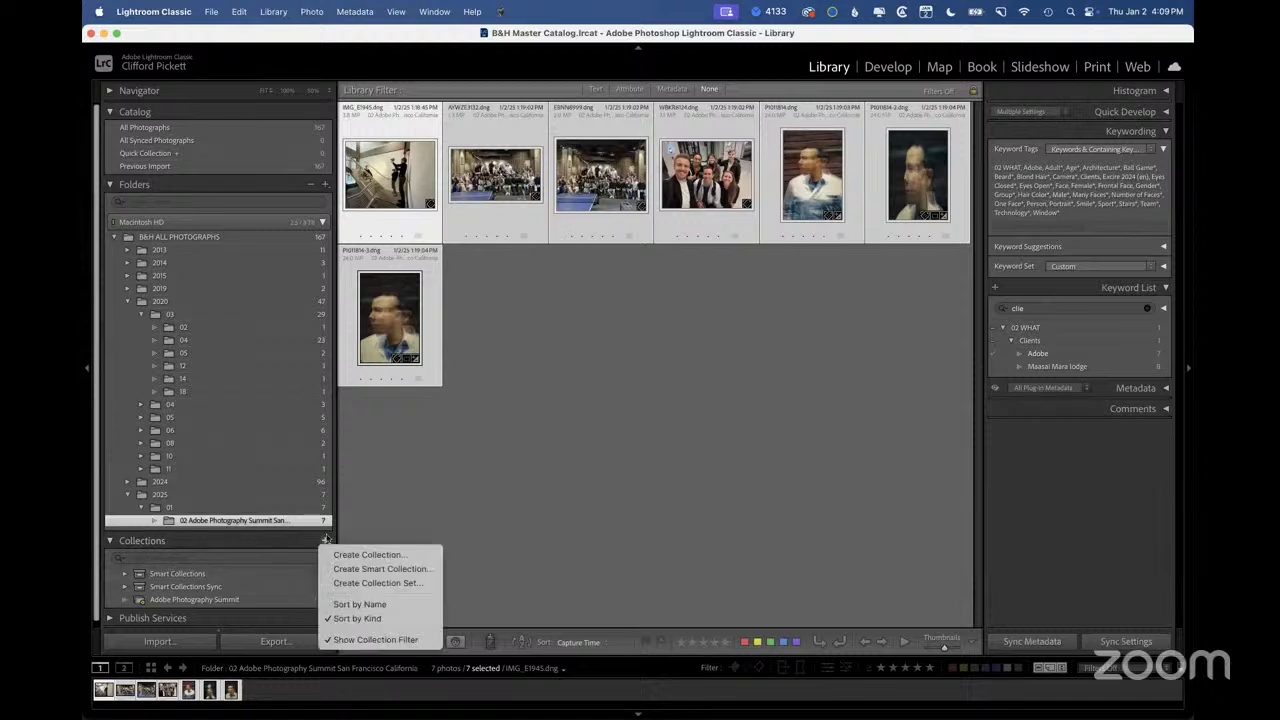
pyautogui.click(375, 584)
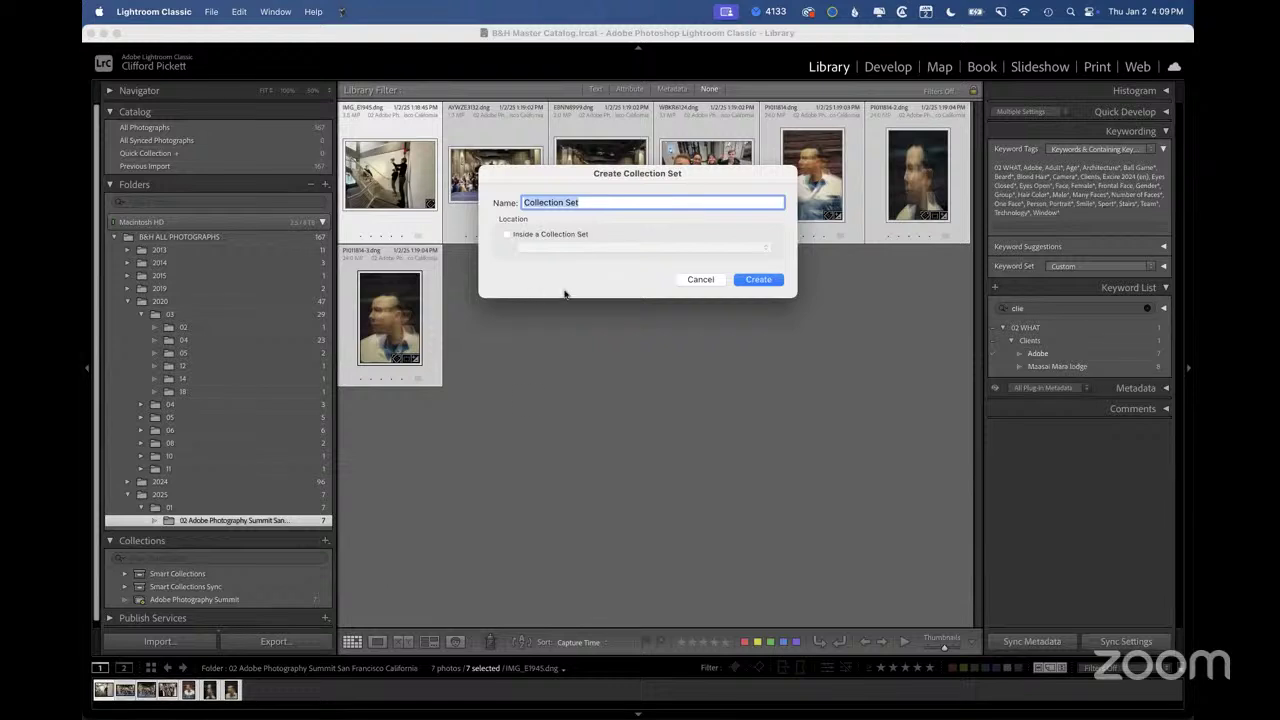
pyautogui.press('BackSpace')
pyautogui.write('WEBSITE')
pyautogui.click(757, 281)
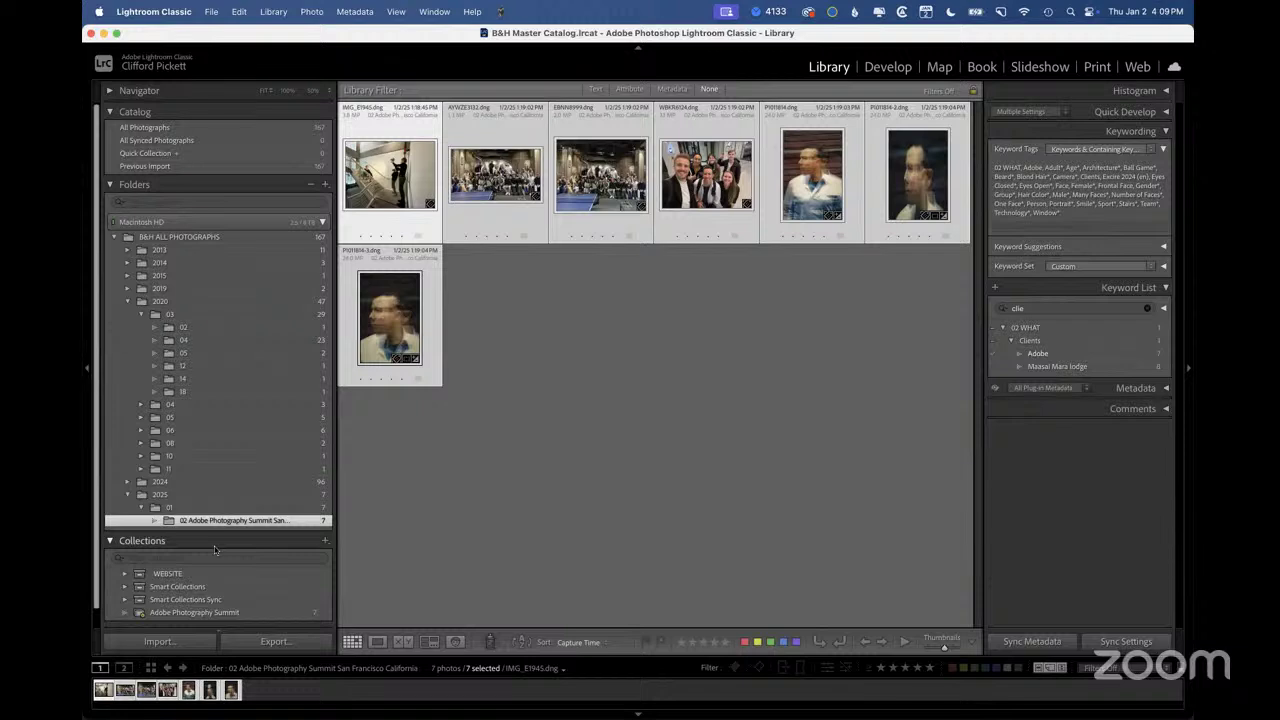
# Browse the 2025 folder and the November 2024 day folders to find more Adobe event photos
pyautogui.click(500, 499)
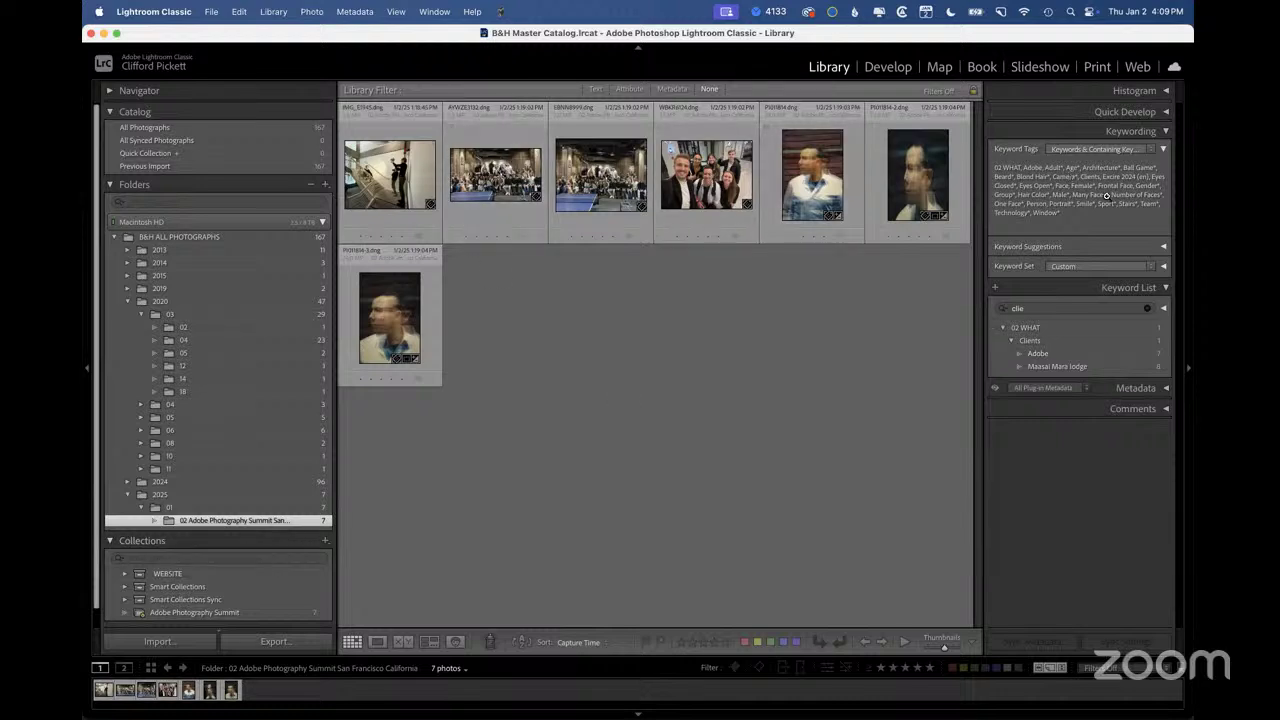
pyautogui.click(682, 185)
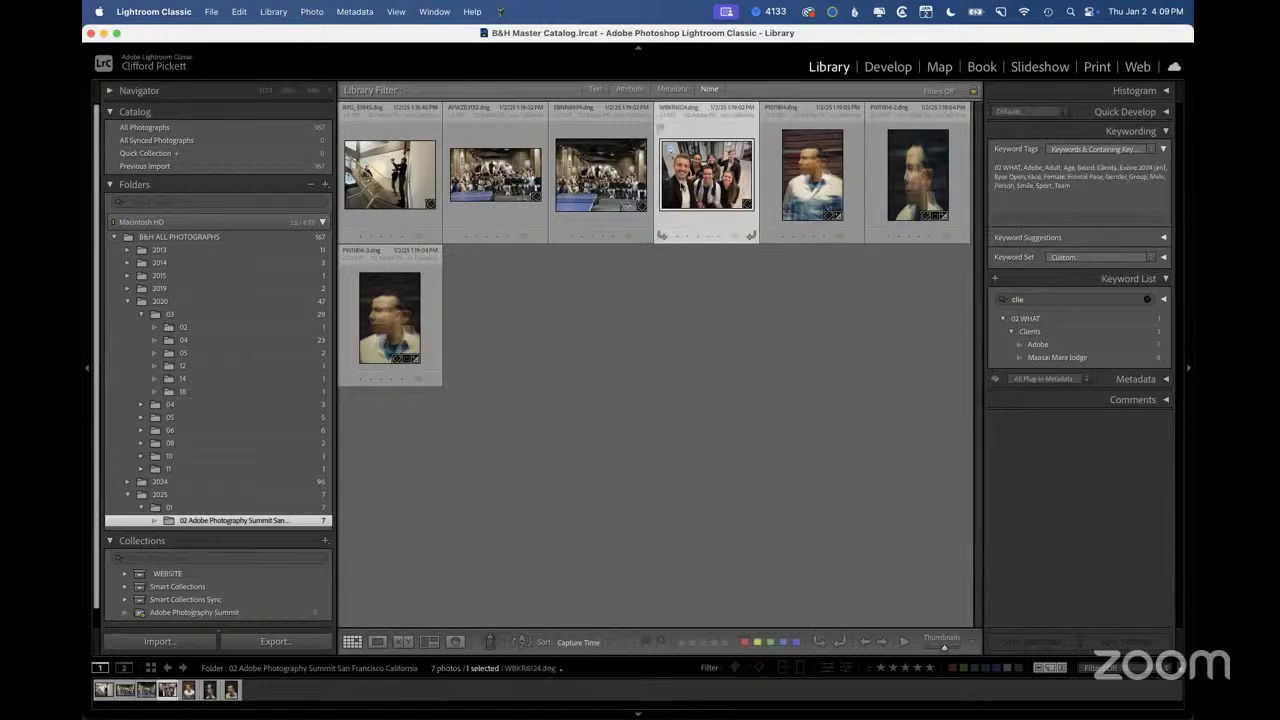
pyautogui.click(184, 508)
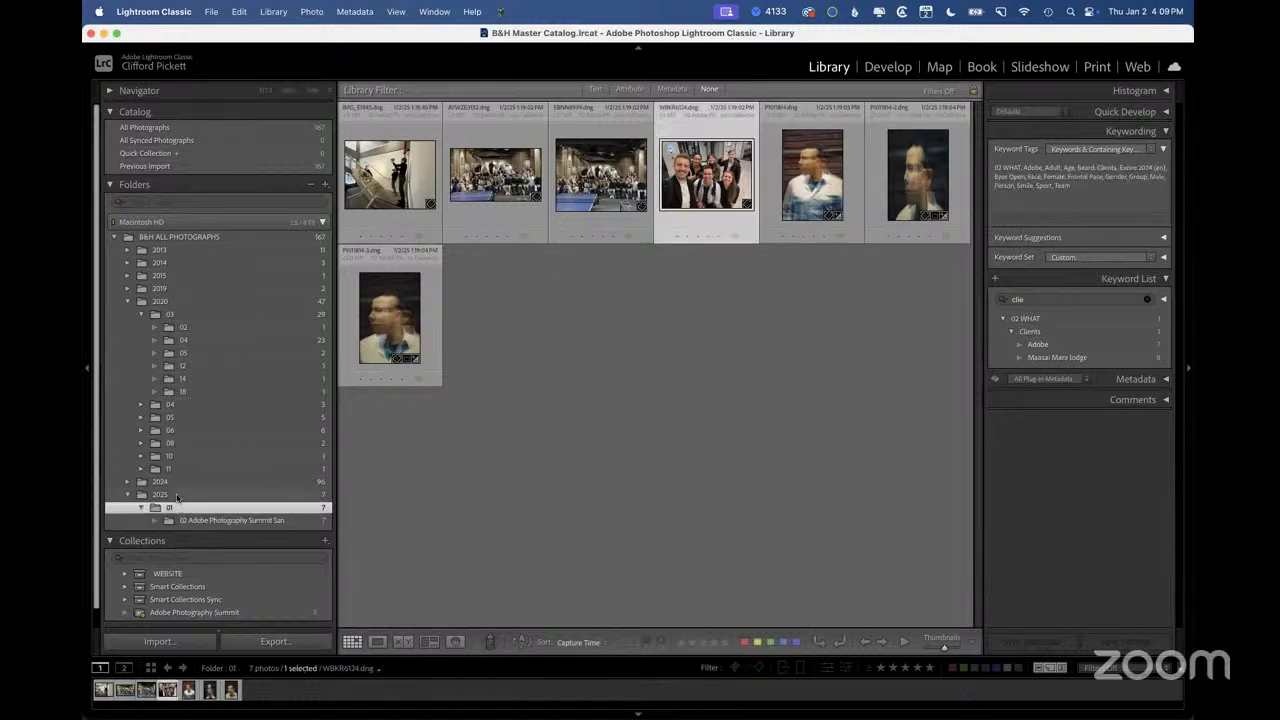
pyautogui.click(165, 495)
pyautogui.click(127, 481)
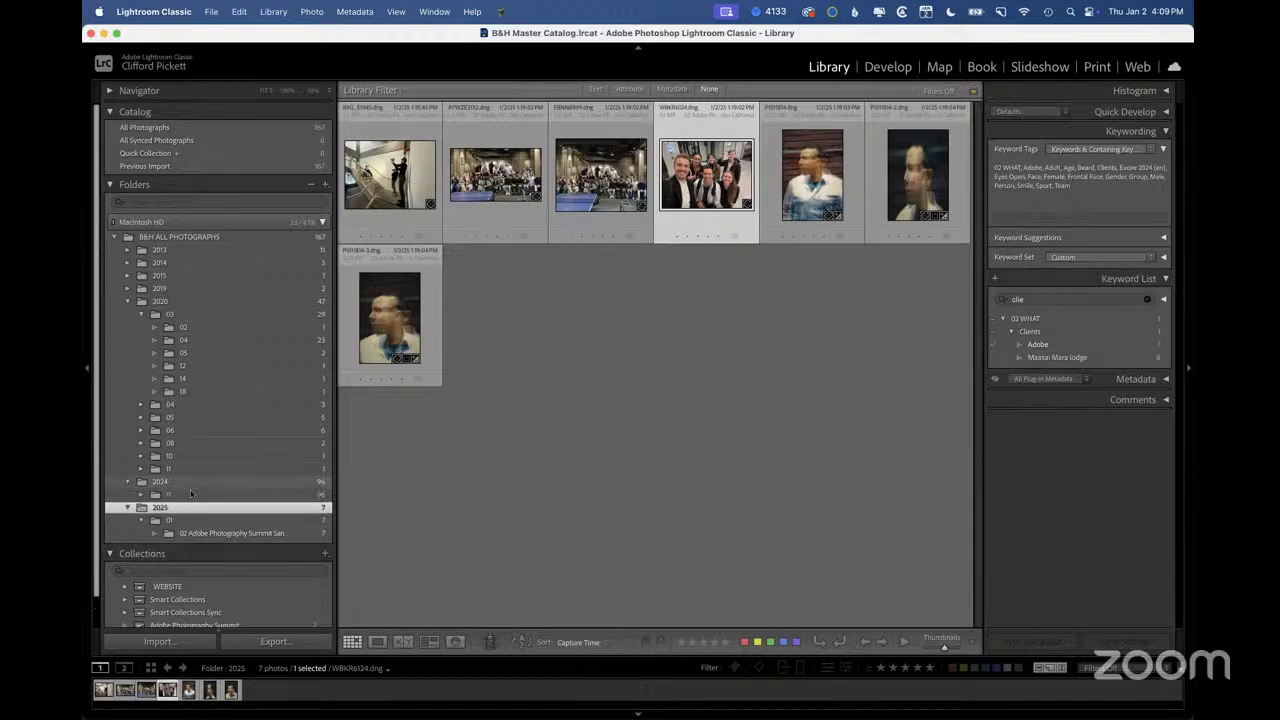
pyautogui.click(191, 494)
pyautogui.click(141, 495)
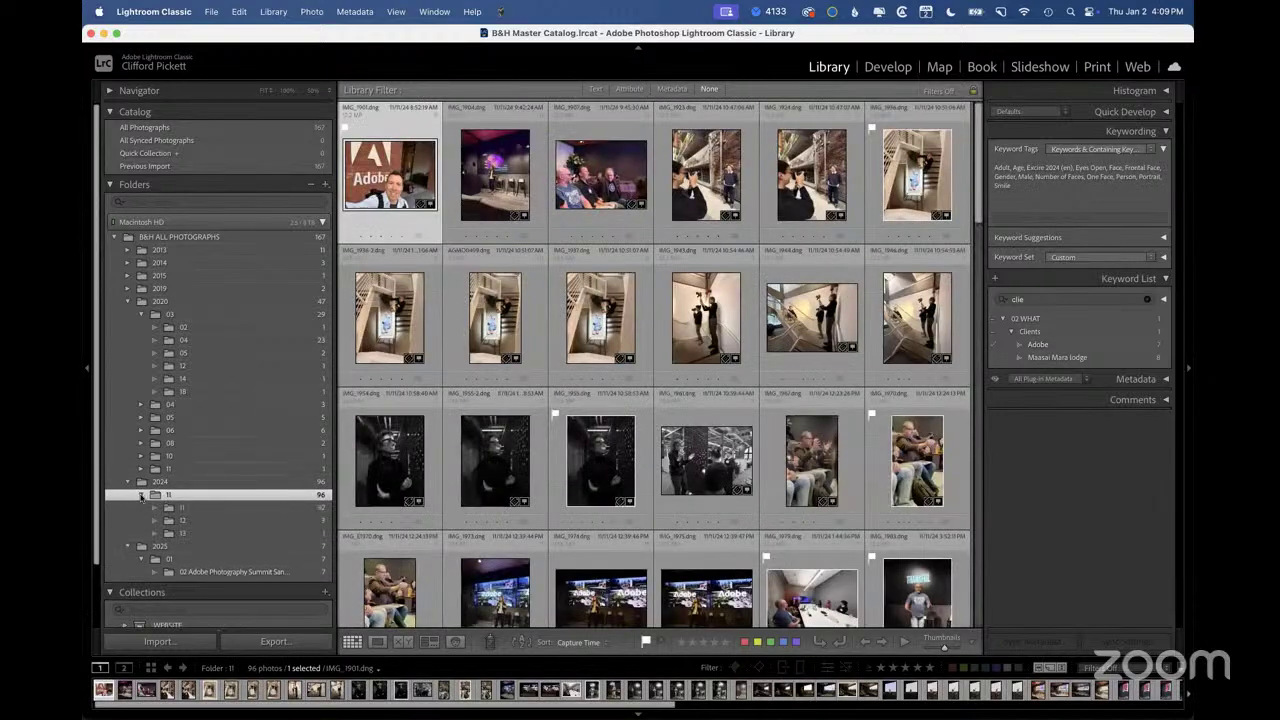
pyautogui.click(204, 535)
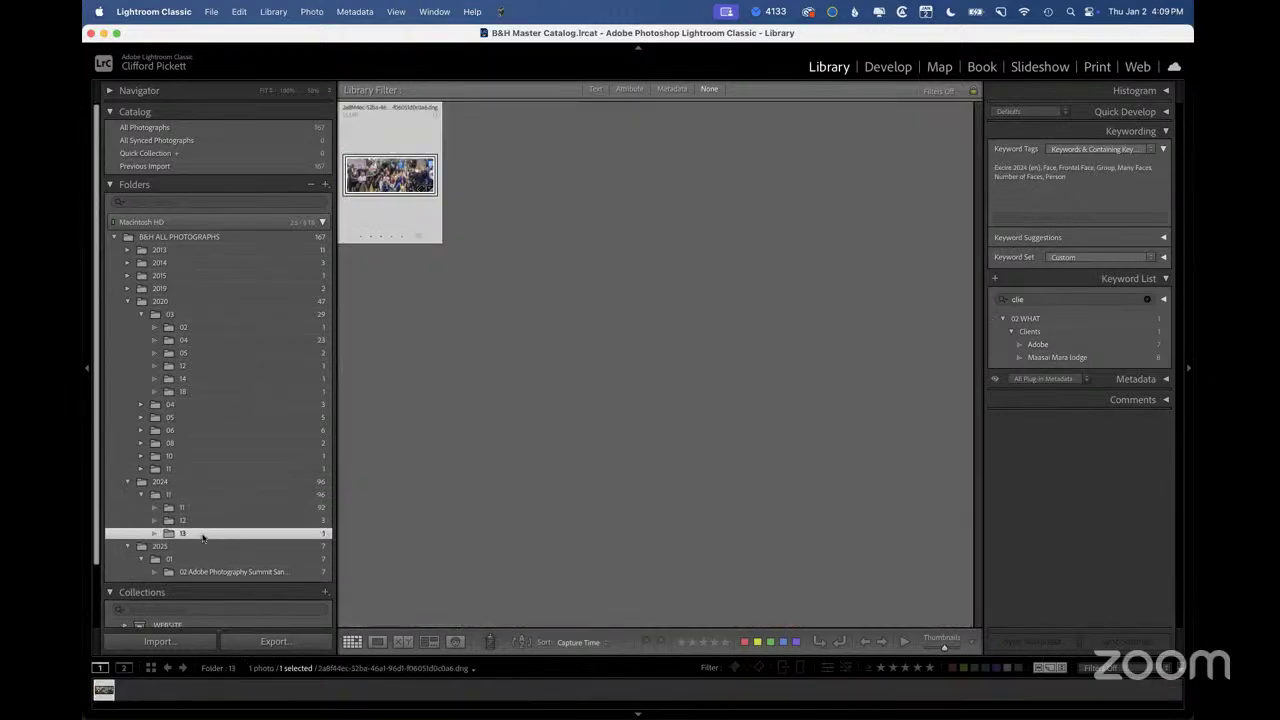
pyautogui.click(202, 521)
# Select all photos in the 2024 > 11 > 11 folder and add the keyword "adobe" to them
pyautogui.click(204, 507)
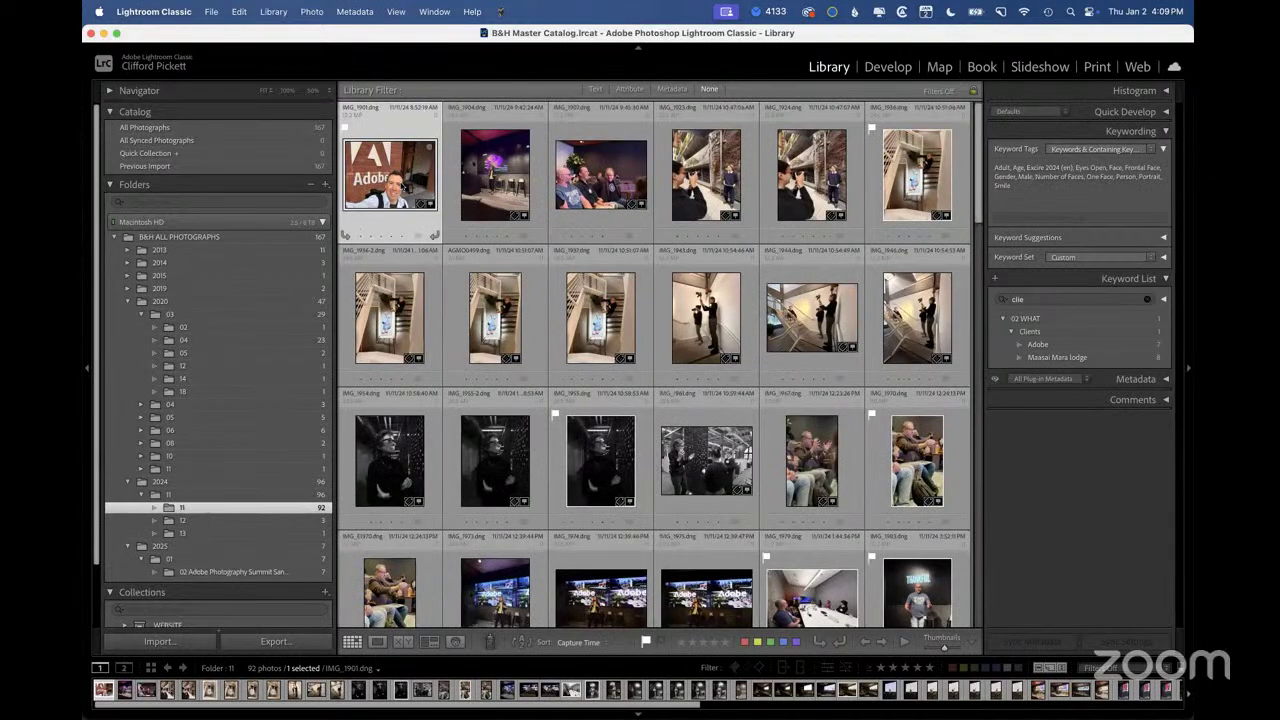
pyautogui.press('super+a')
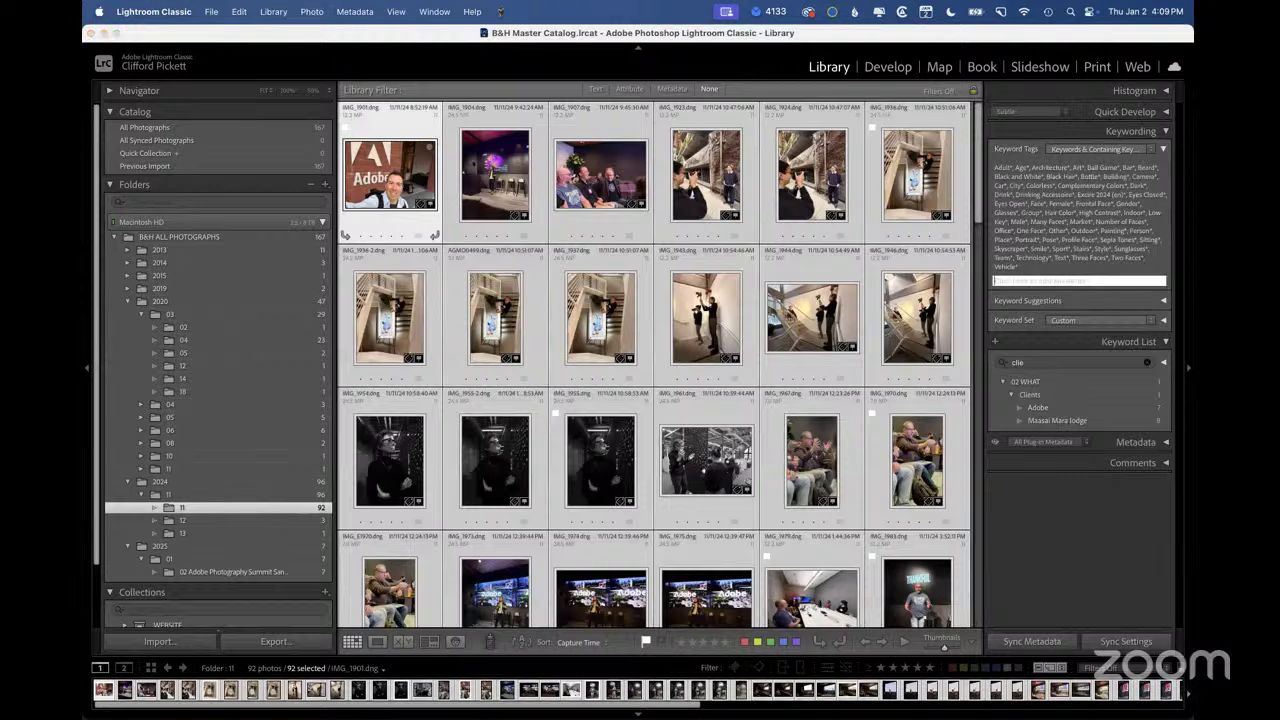
pyautogui.write('adobe')
pyautogui.press('Return')
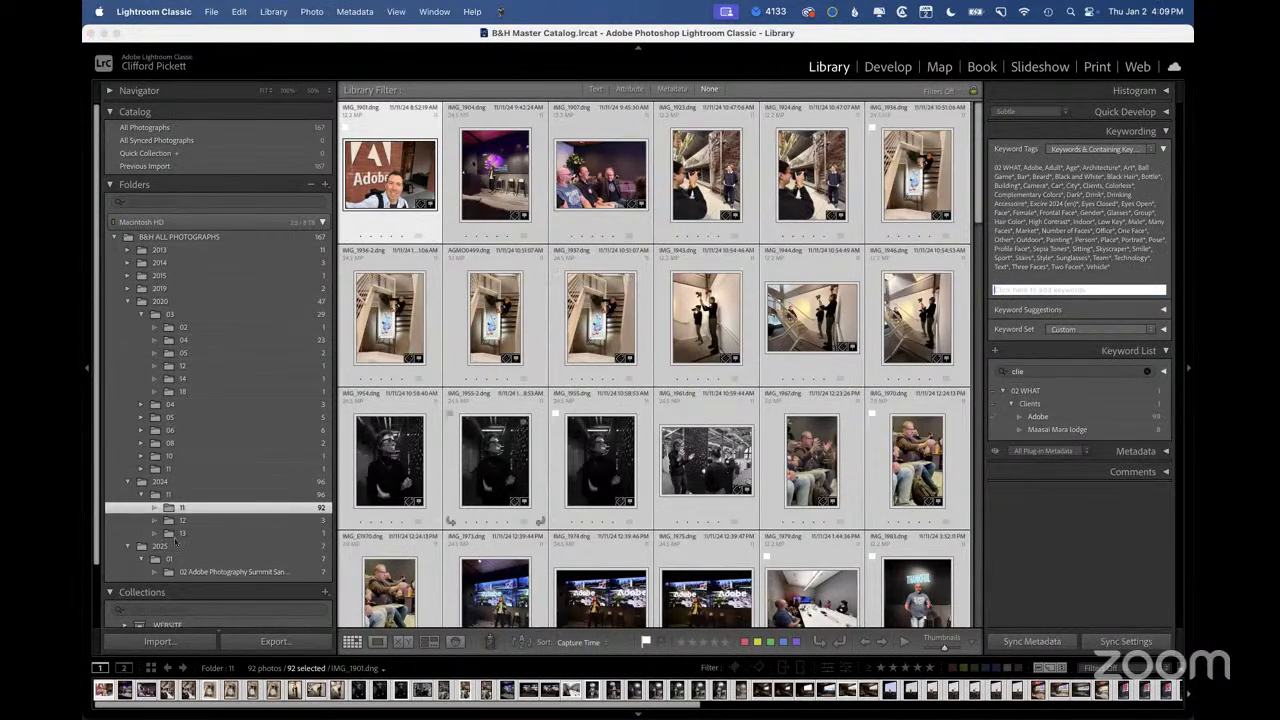
# Rename the 2024 > 11 > 11 folder as "11 Adobe photography summit san francisco California"
pyautogui.rightClick(190, 507)
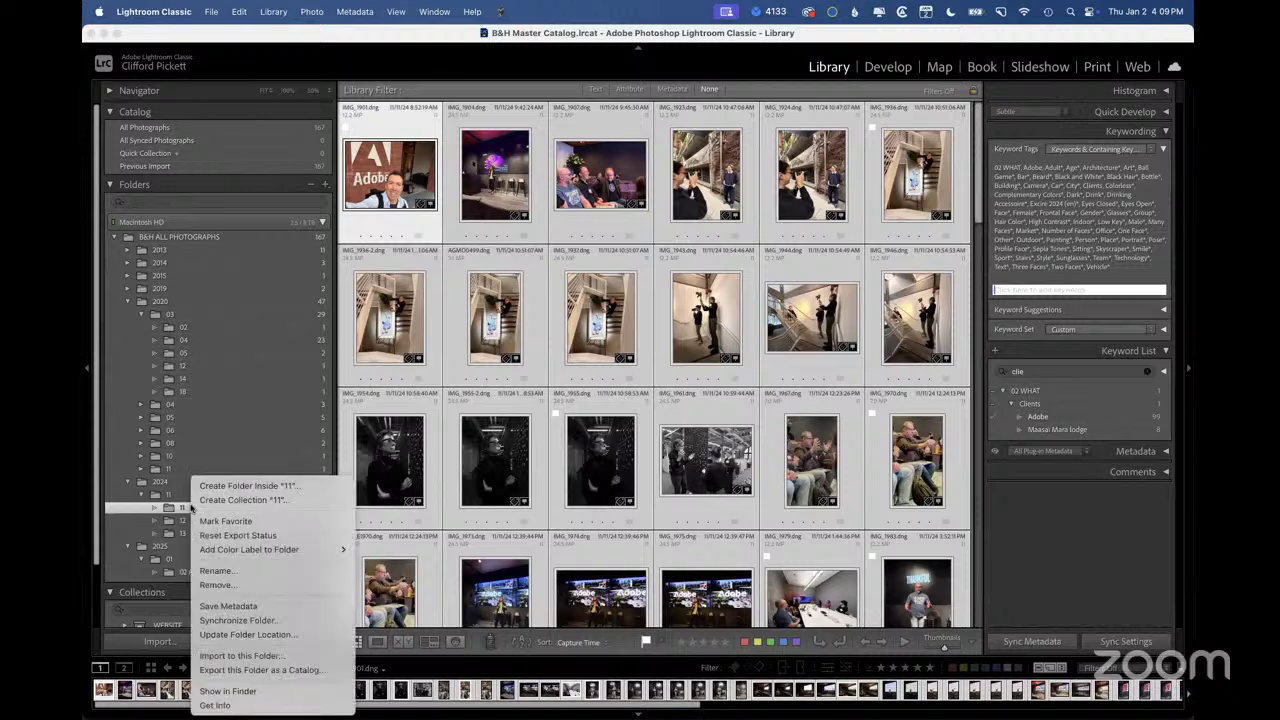
pyautogui.click(226, 572)
pyautogui.write('A')
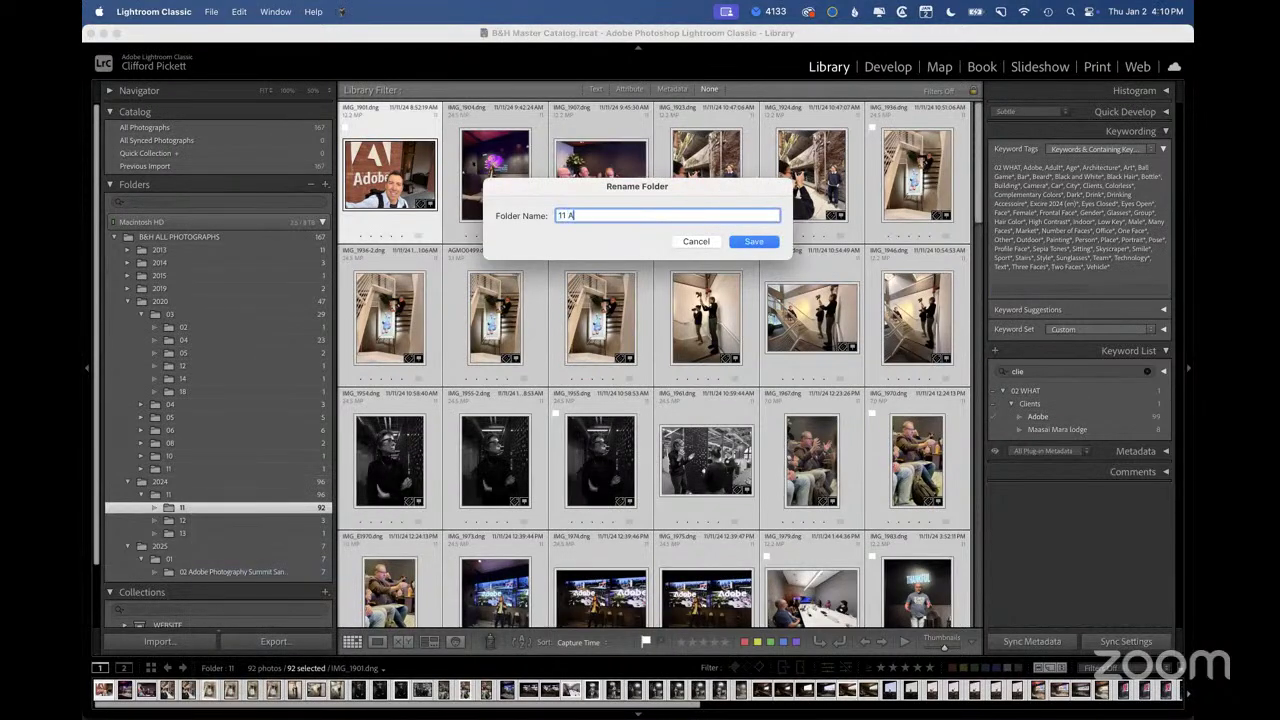
pyautogui.write('dobe photography summit san franc')
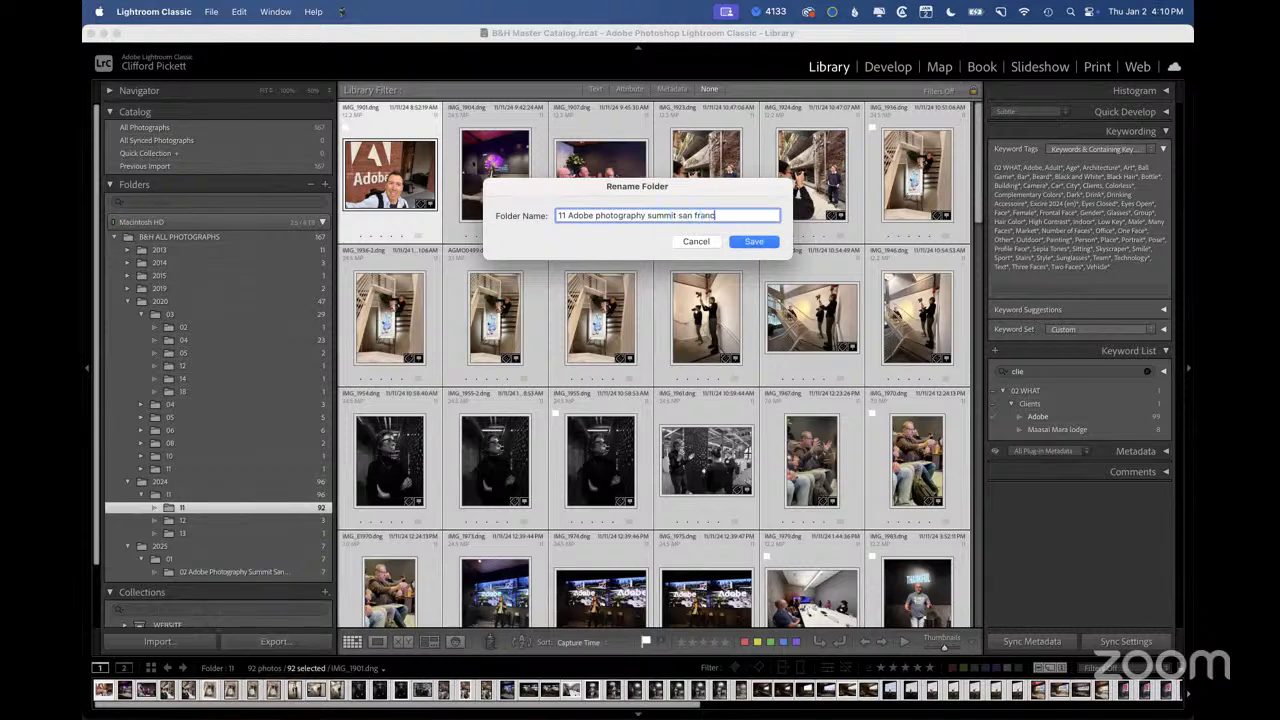
pyautogui.write('isco California')
pyautogui.press('Return')
# Search the folders for "adobe", and clear the search to list all folders again
pyautogui.click(153, 202)
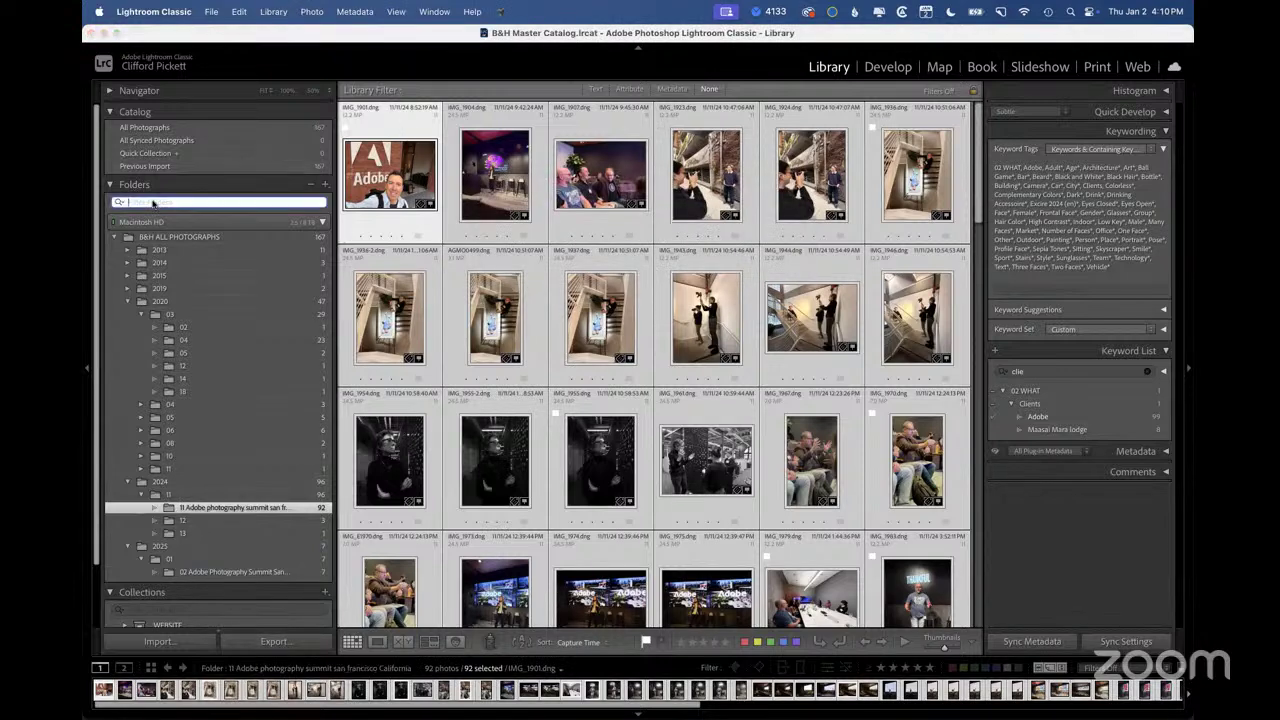
pyautogui.write('adobe')
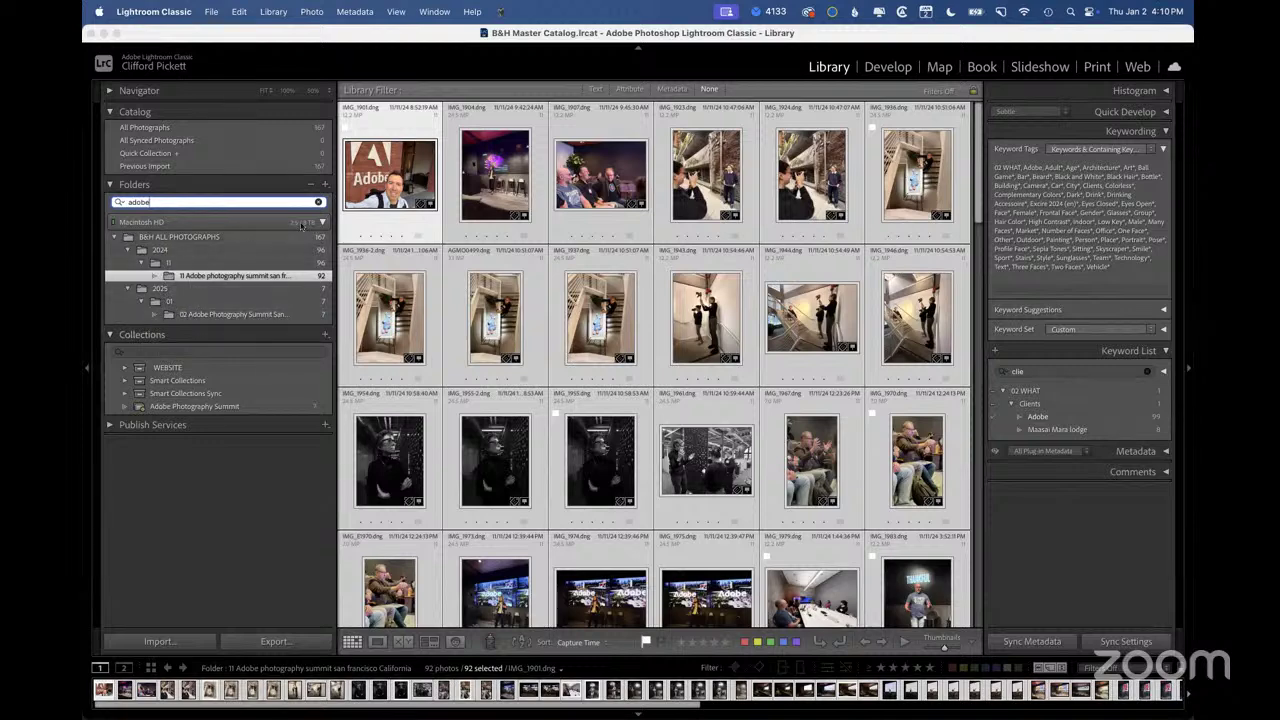
pyautogui.click(318, 202)
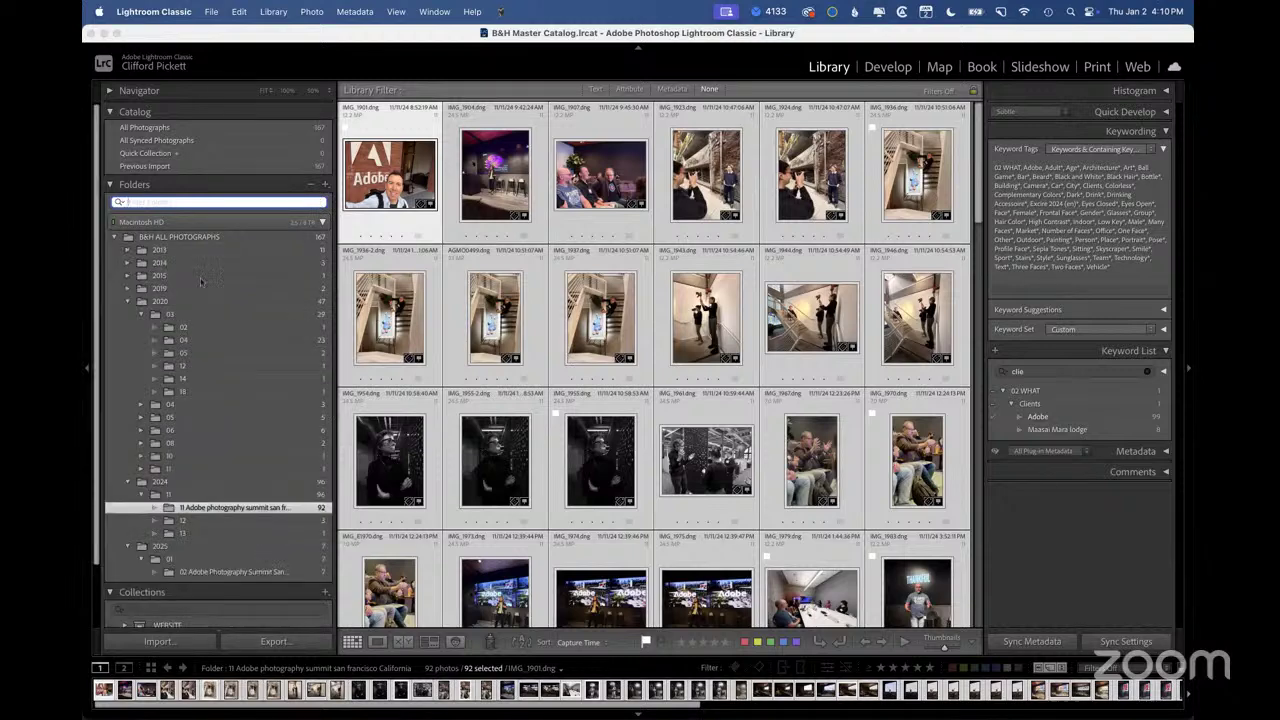
# Check the day folders in 2020 > 03 and rename folder 02 as "02 Death Valley California workshop"
pyautogui.click(167, 328)
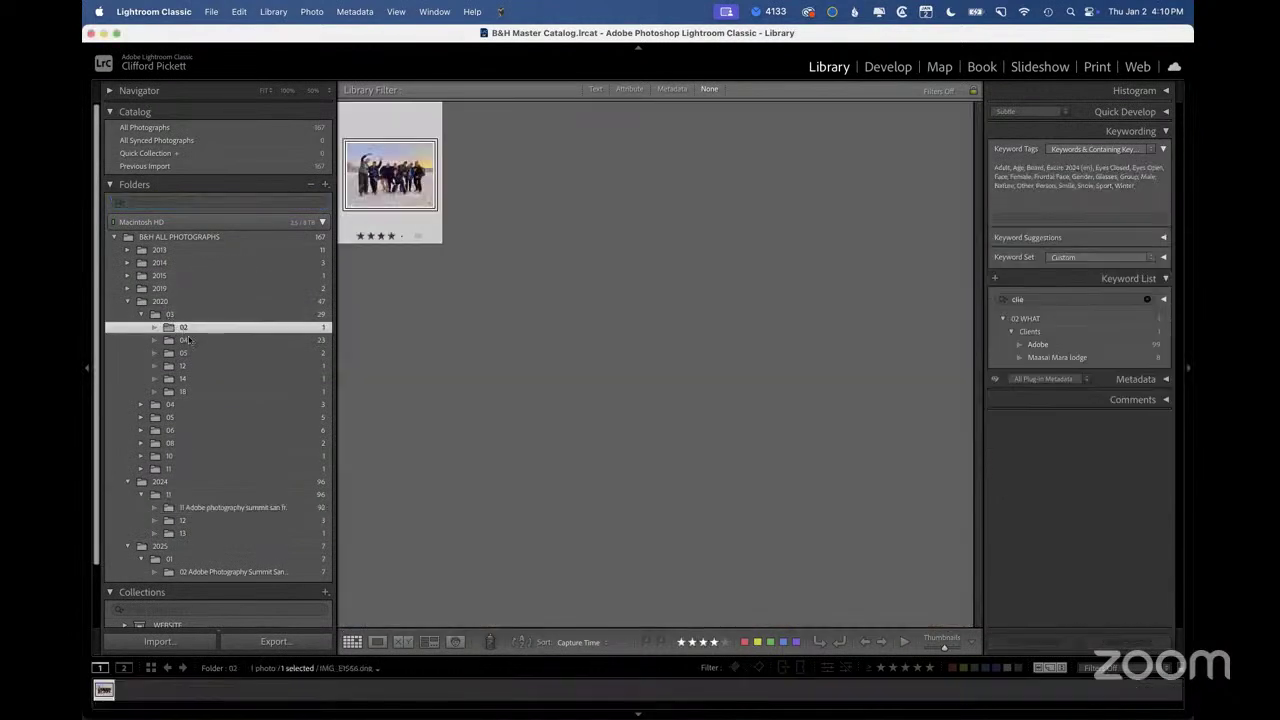
pyautogui.click(200, 341)
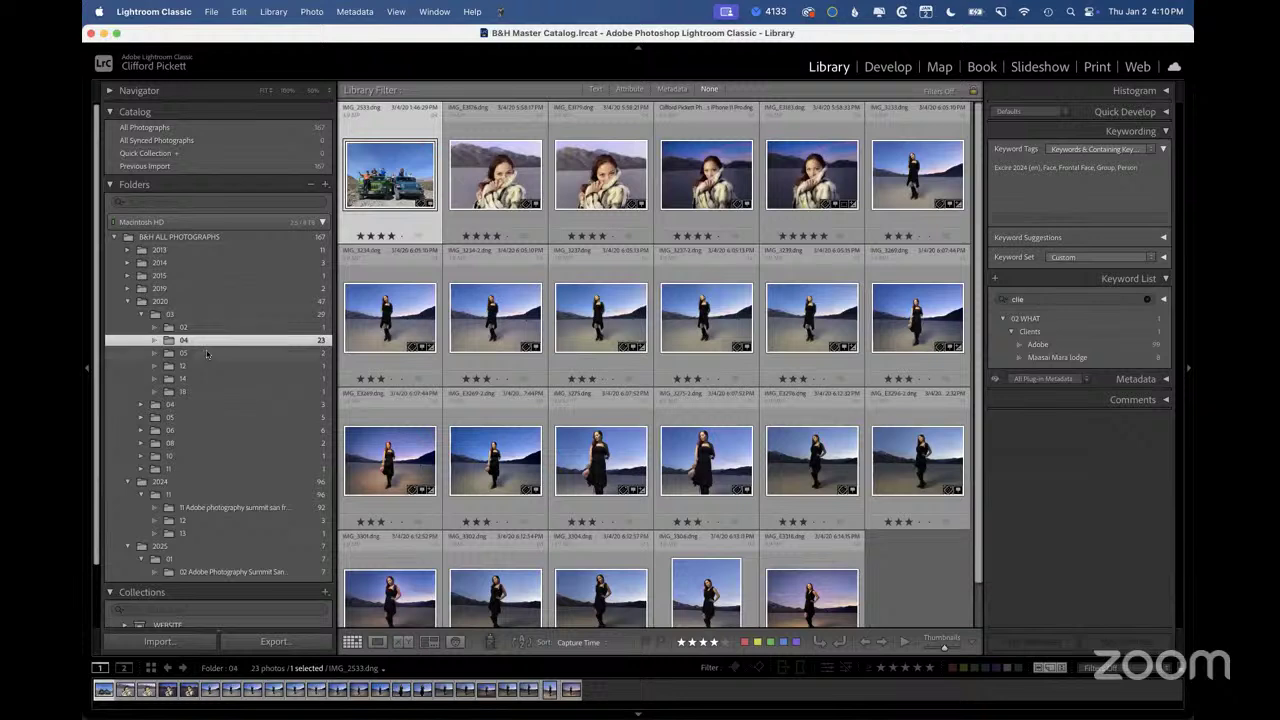
pyautogui.click(206, 352)
pyautogui.click(204, 365)
pyautogui.click(202, 328)
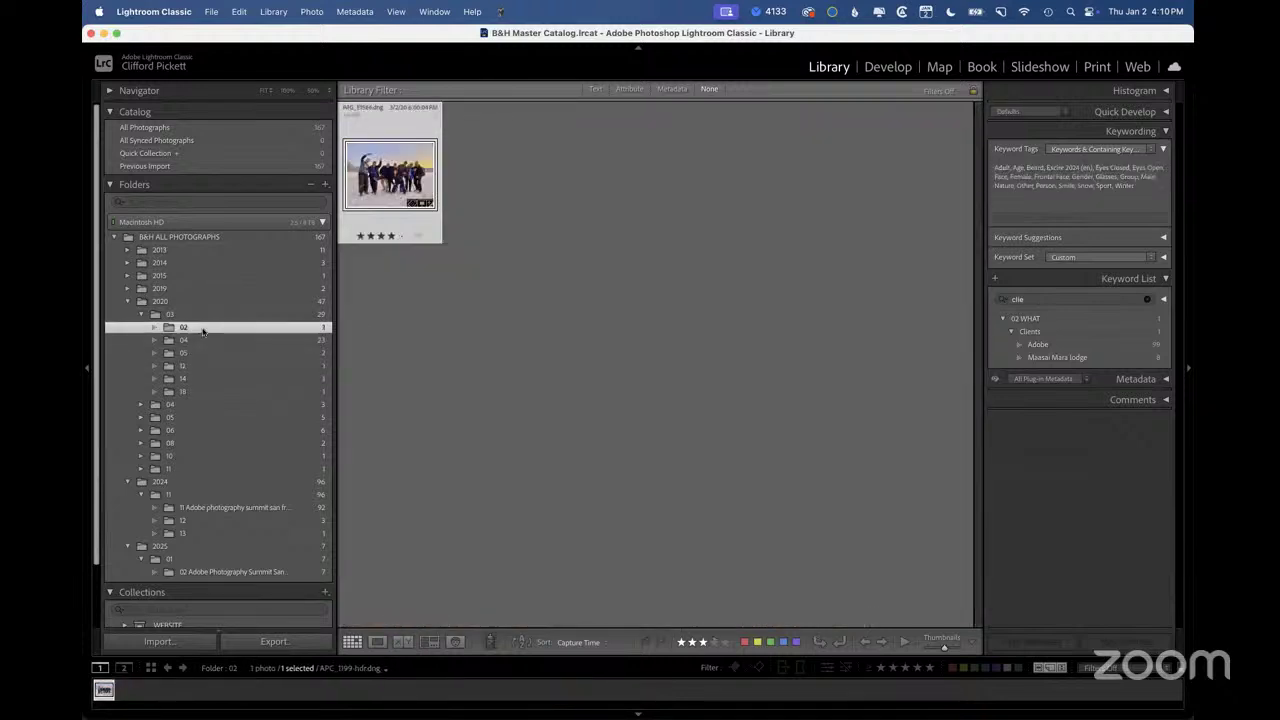
pyautogui.rightClick(203, 328)
pyautogui.click(487, 366)
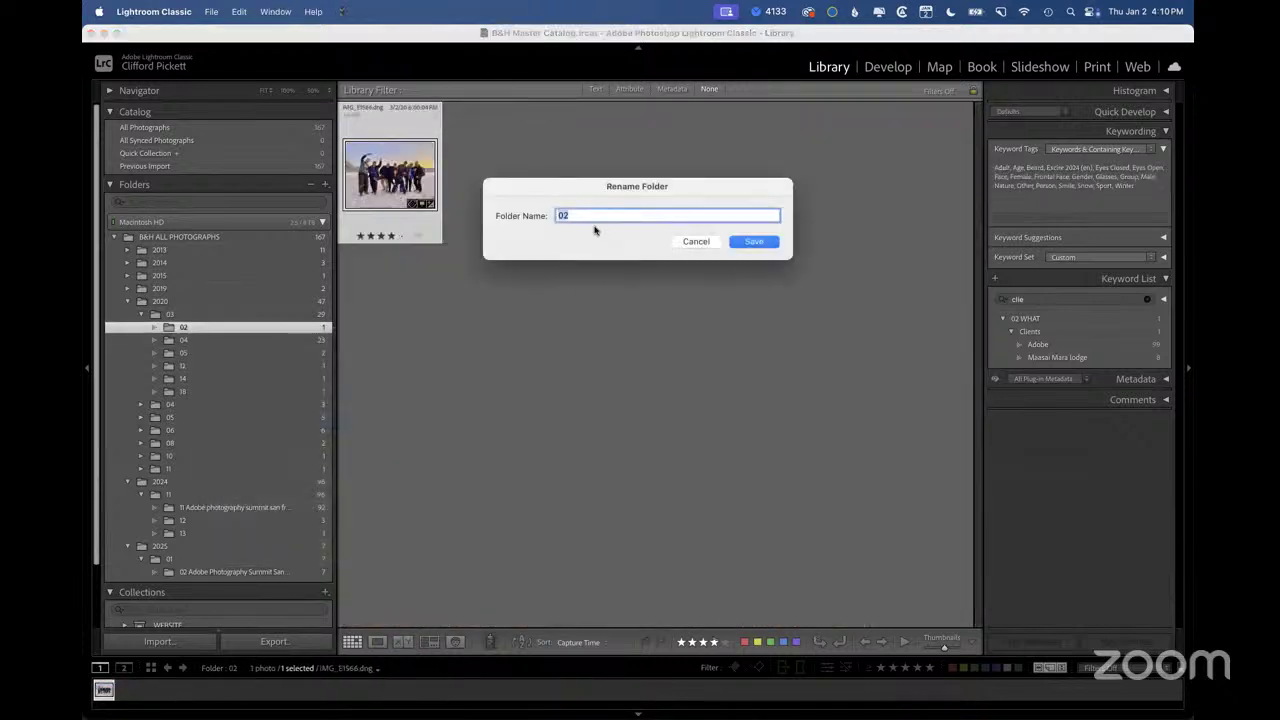
pyautogui.write('02 Death Valley Calif')
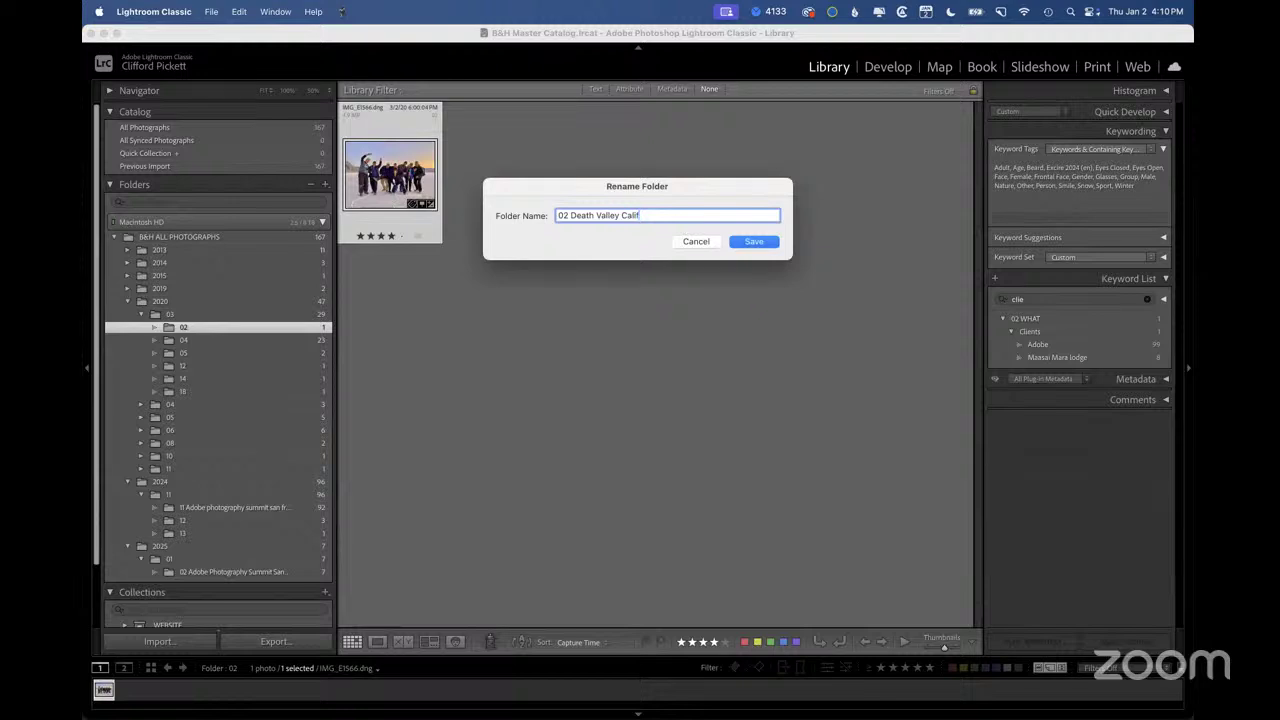
pyautogui.write('ornia workshop')
pyautogui.press('Return')
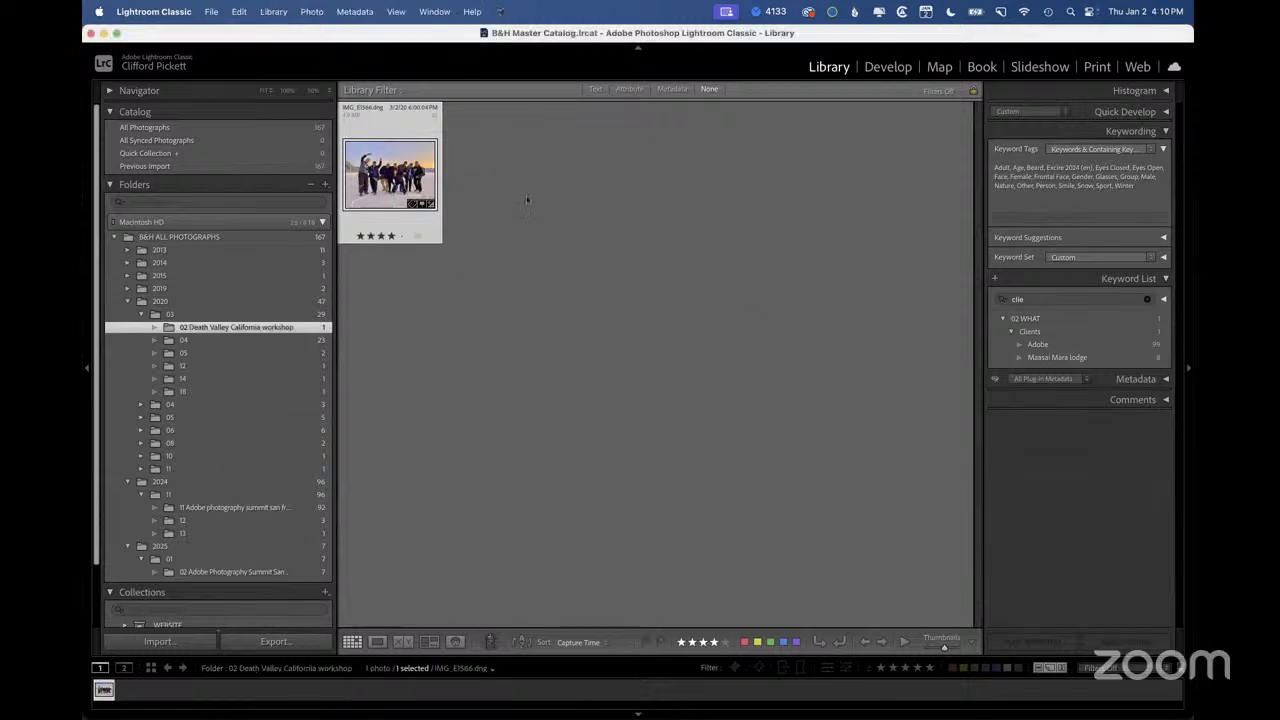
# Copy the text "Death Valley California workshop" from the 02 folder's name, leaving that name unsaved
pyautogui.rightClick(211, 330)
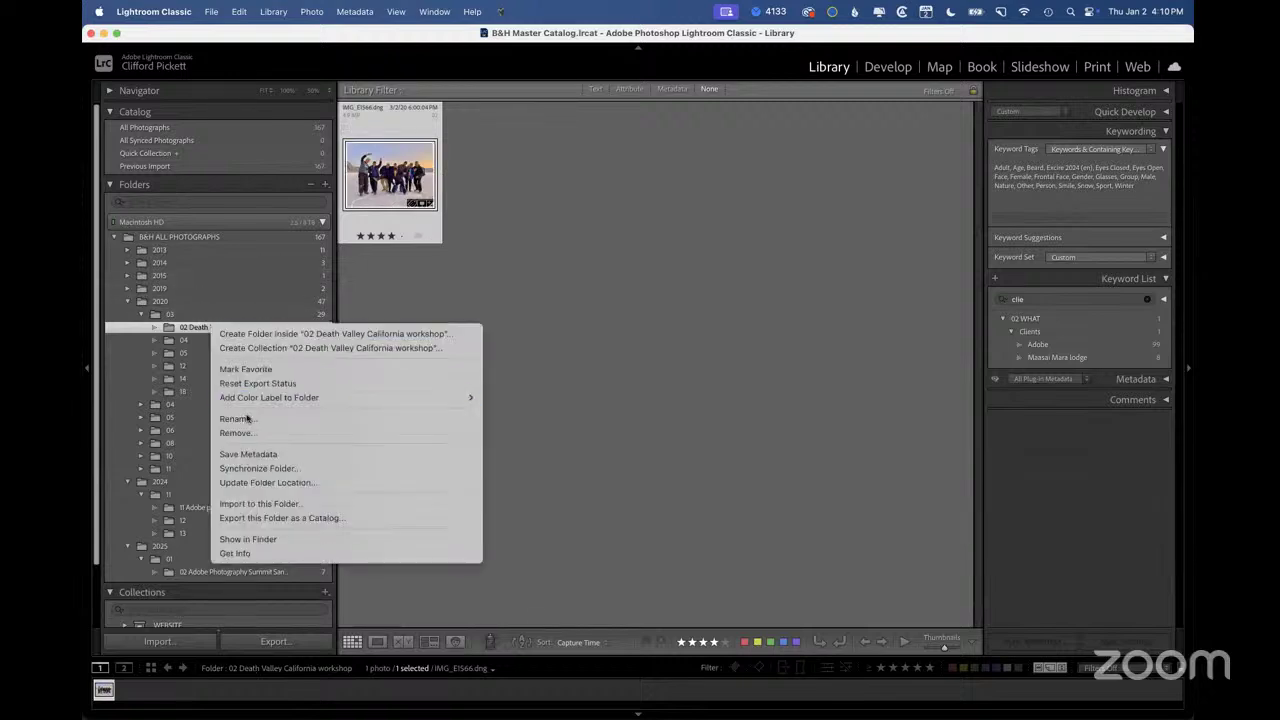
pyautogui.click(263, 418)
pyautogui.click(583, 211)
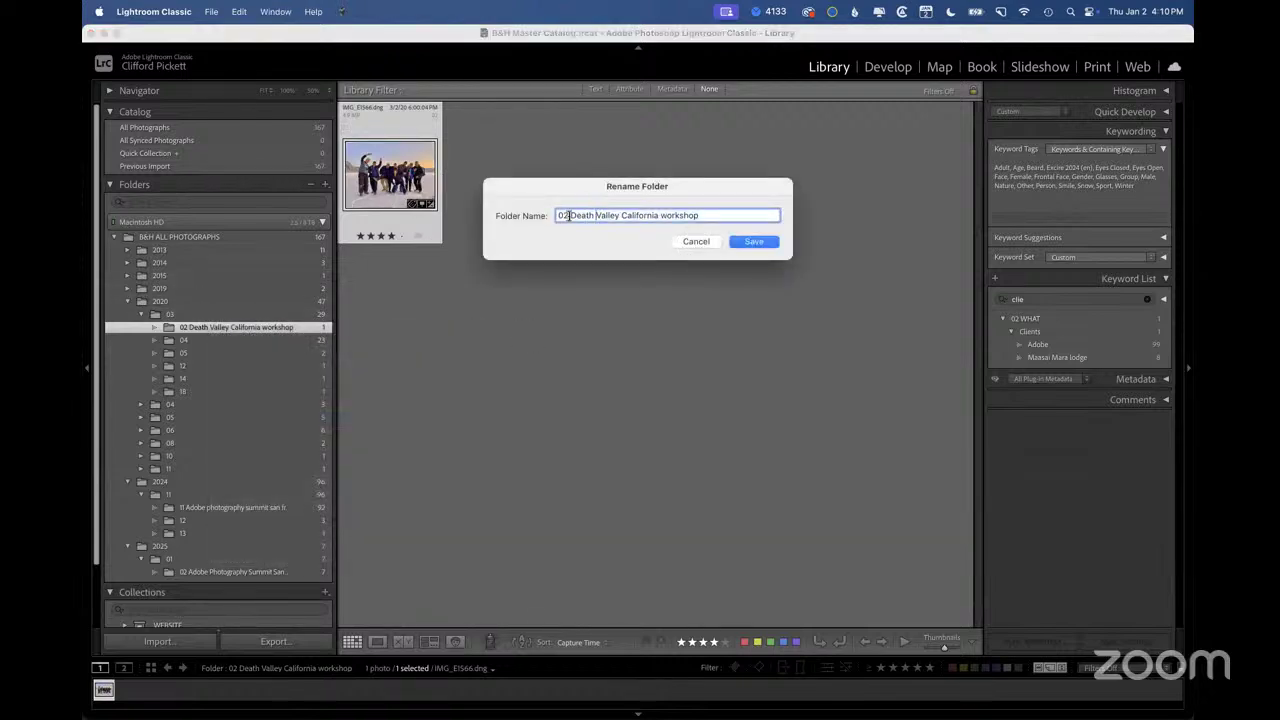
pyautogui.moveTo(569, 215); pyautogui.dragTo(736, 213)
pyautogui.press('super+c')
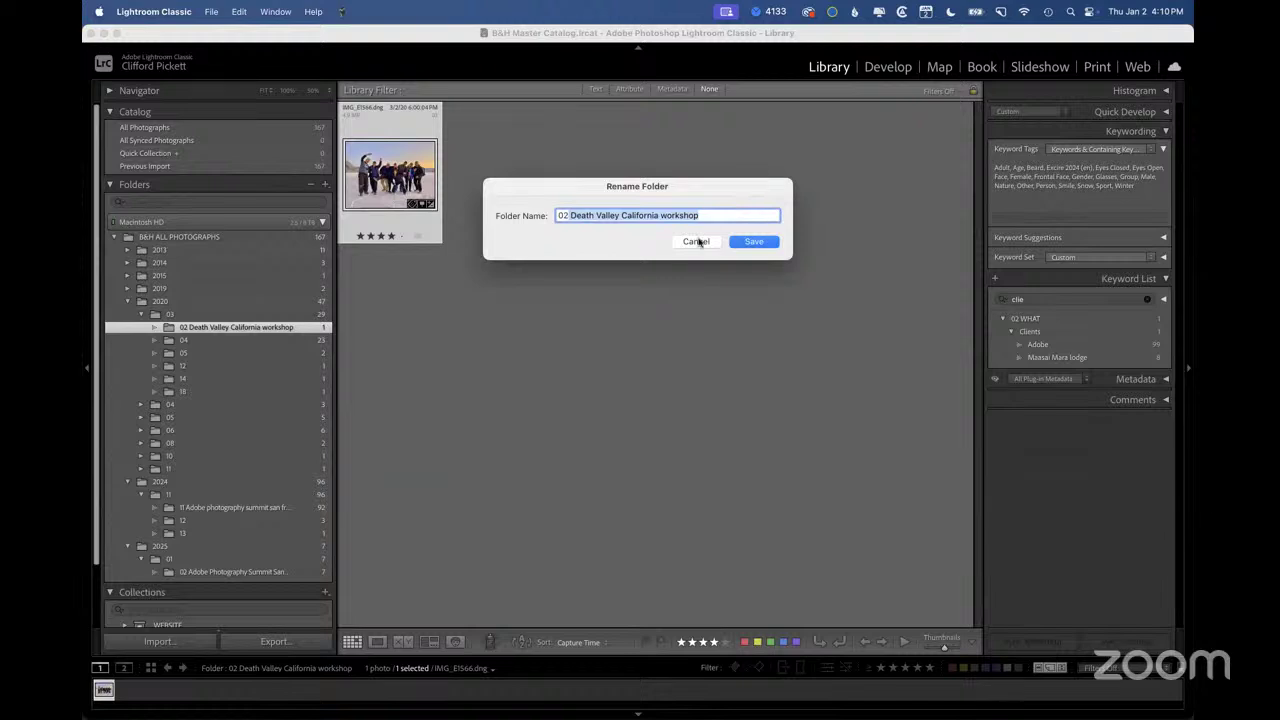
pyautogui.click(696, 241)
# Rename folder 04 in 2020 > 03 as "04 Death Valley California workshop" using the copied text
pyautogui.rightClick(220, 340)
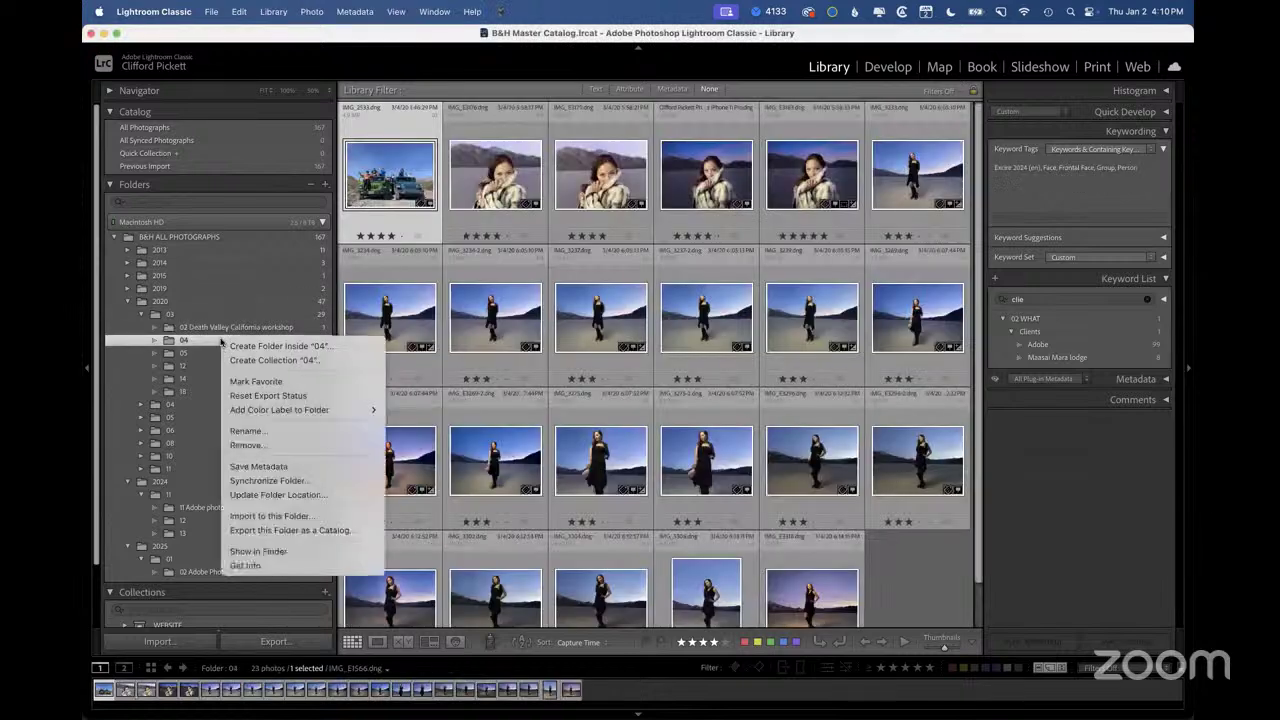
pyautogui.click(246, 431)
pyautogui.click(621, 215)
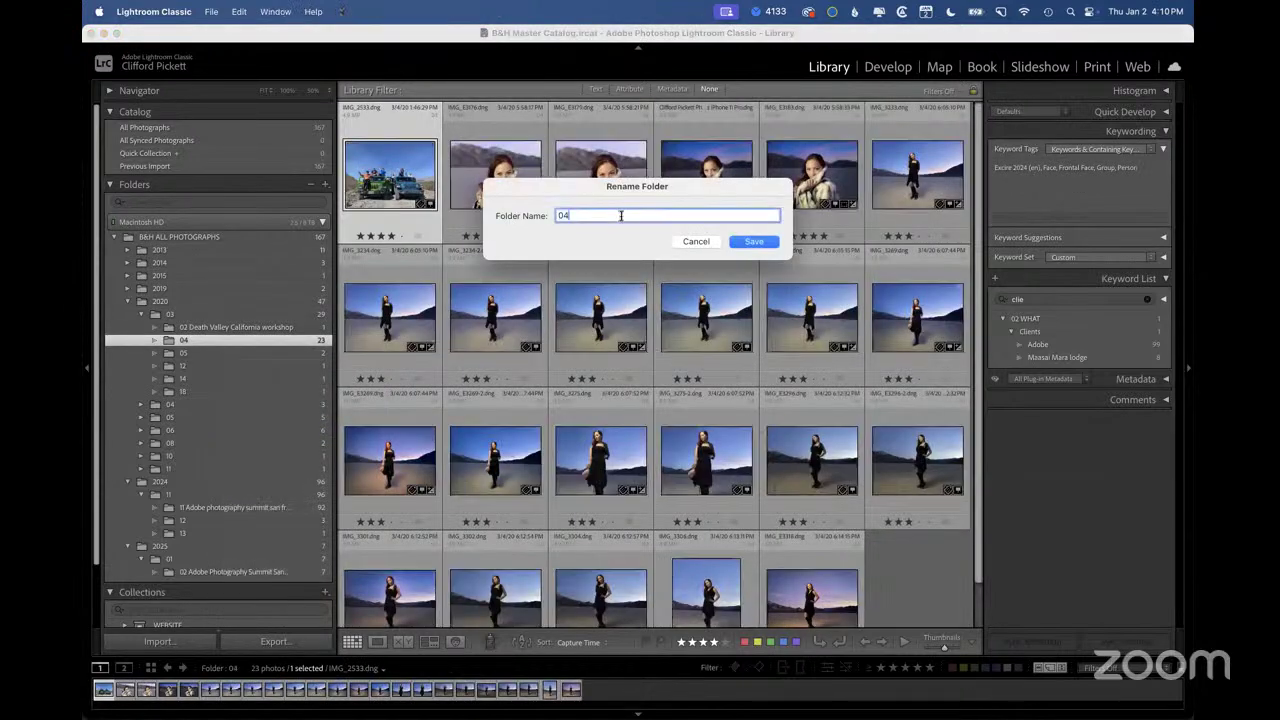
pyautogui.press('super+v')
pyautogui.click(754, 241)
# Rename folder 05 in 2020 > 03 as "05 Death Valley California workshop" using the copied text
pyautogui.rightClick(222, 354)
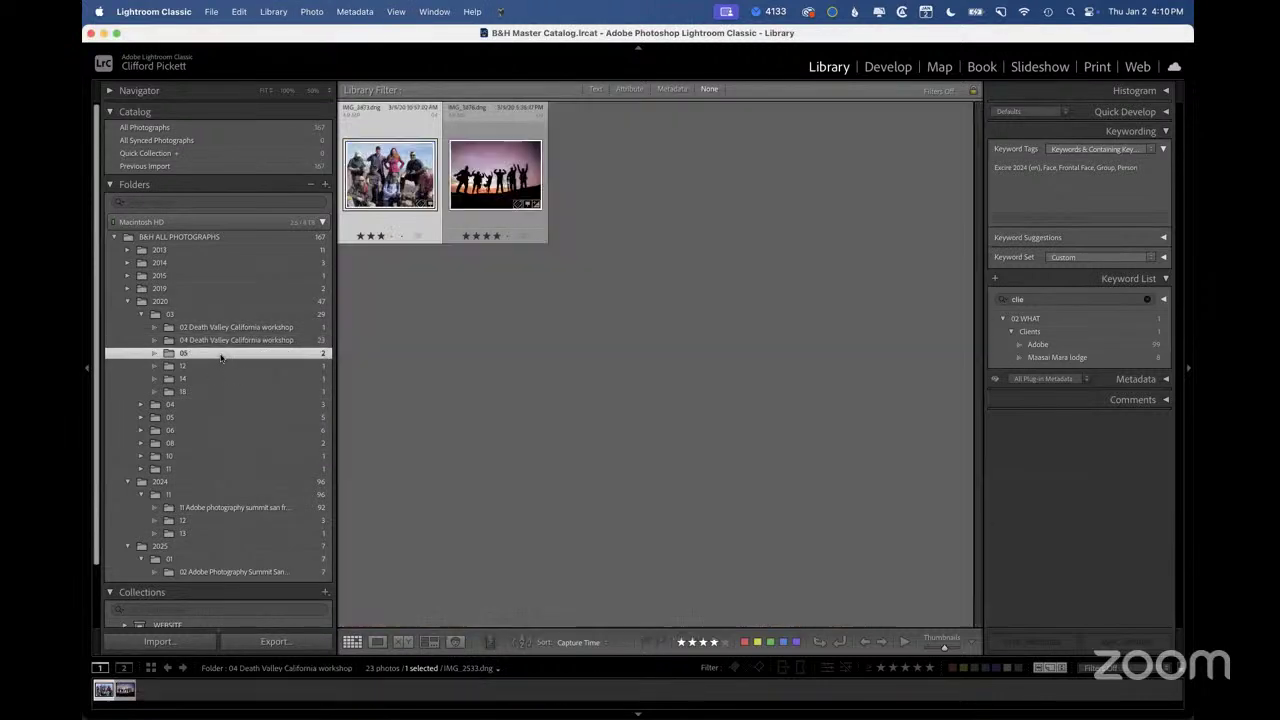
pyautogui.click(246, 444)
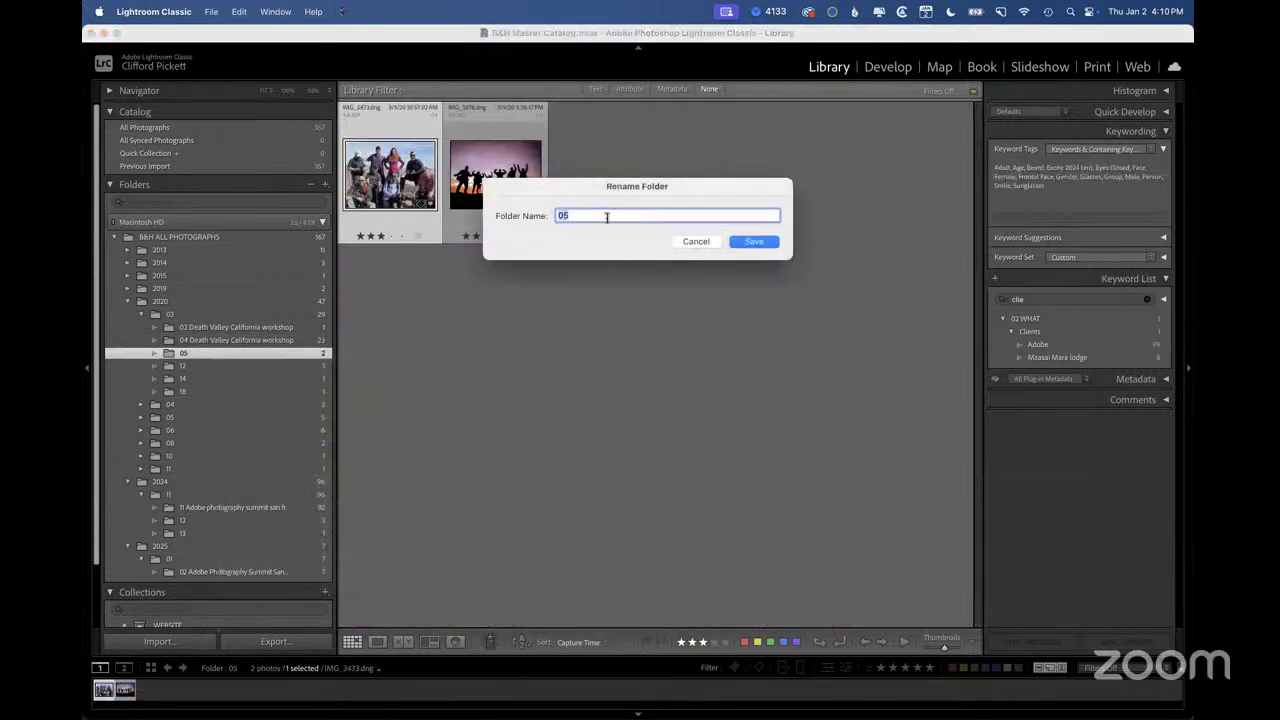
pyautogui.click(680, 220)
pyautogui.press('super+v')
pyautogui.press('Return')
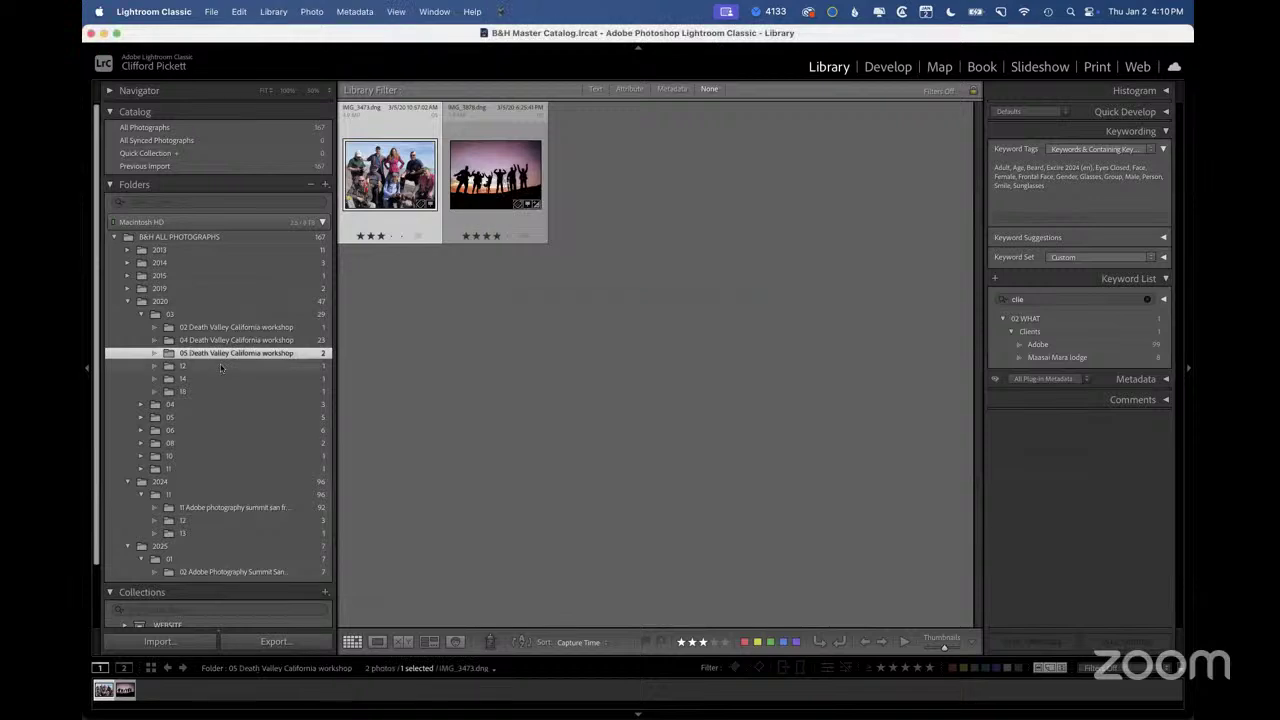
pyautogui.rightClick(220, 366)
pyautogui.click(246, 458)
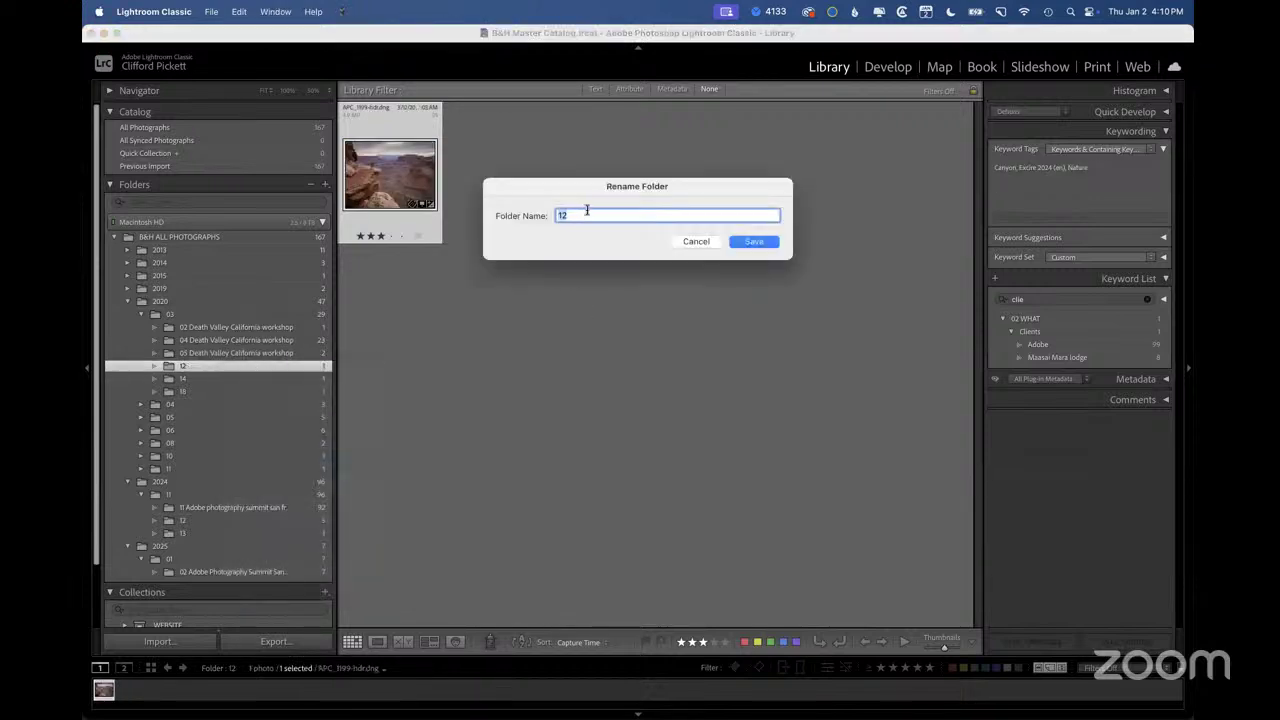
pyautogui.click(592, 213)
pyautogui.click(690, 241)
# Search the folders for "death" and show the photos in the 04 Death Valley California workshop folder
pyautogui.click(205, 330)
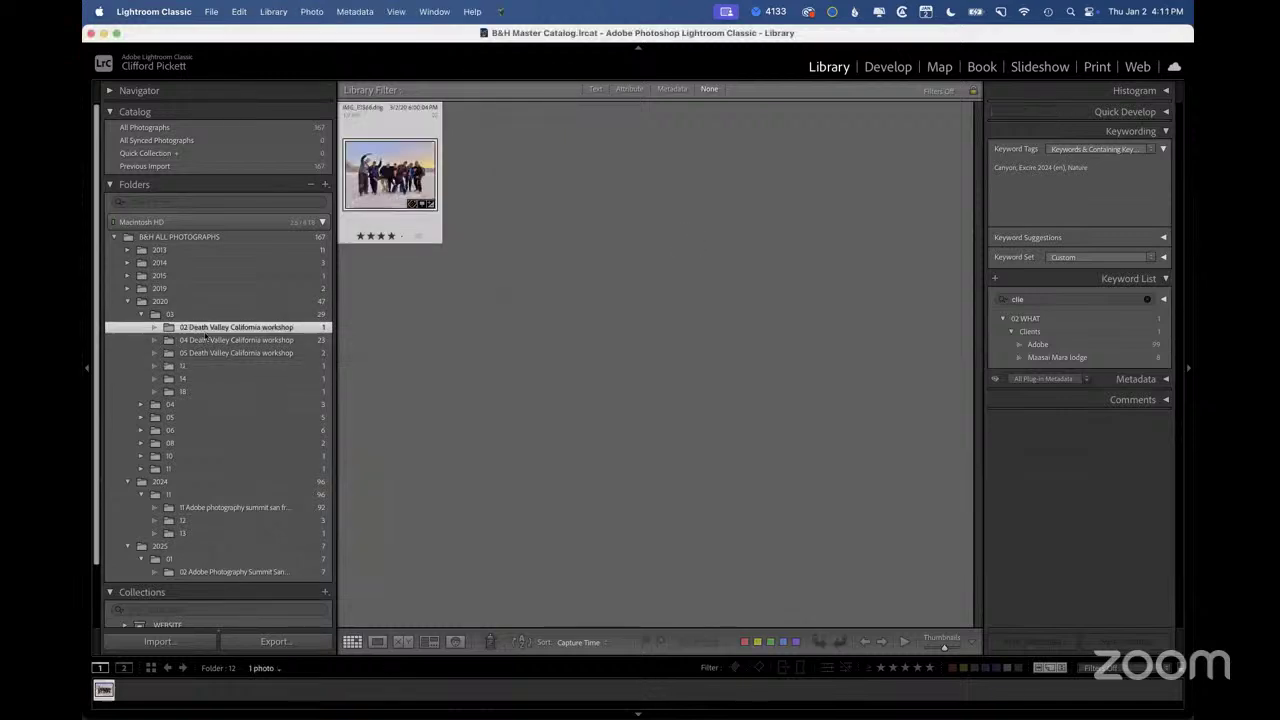
pyautogui.click(160, 203)
pyautogui.write('death')
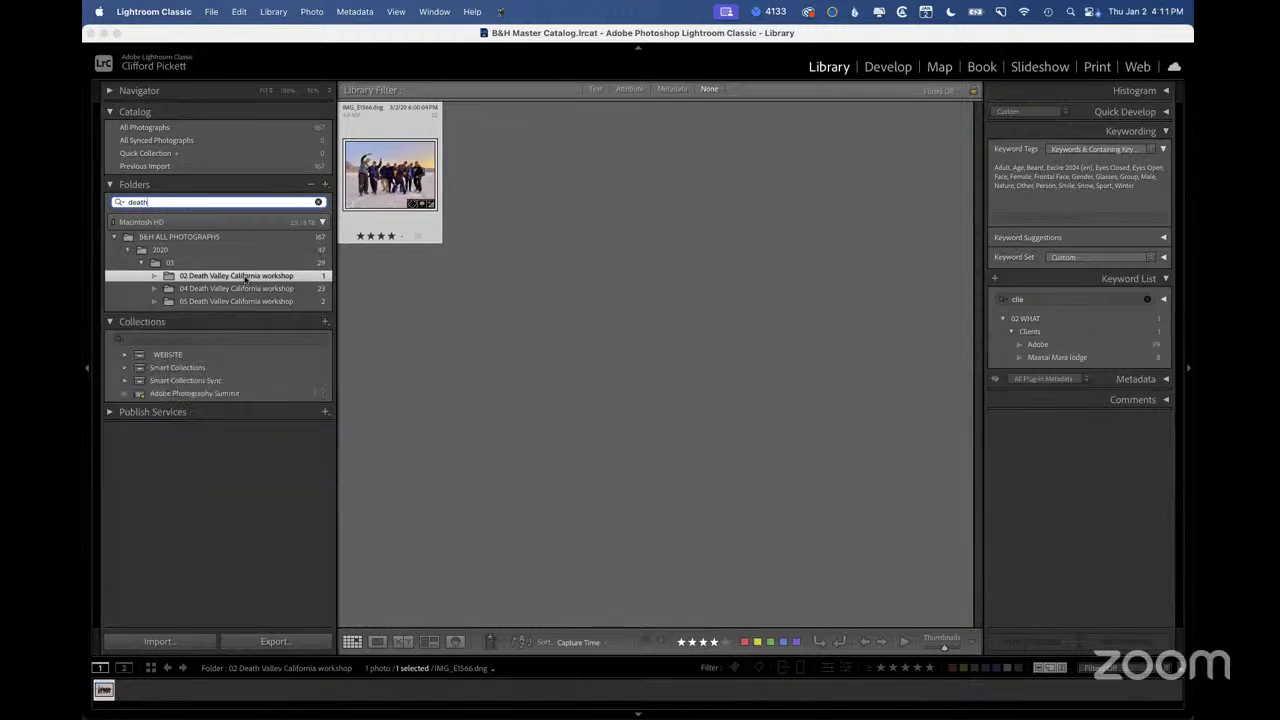
pyautogui.click(240, 288)
# Search the folders for "adobe" instead and show the photos in the 2024 Adobe photography summit folder
pyautogui.click(180, 203)
pyautogui.press('super+a')
pyautogui.write('a')
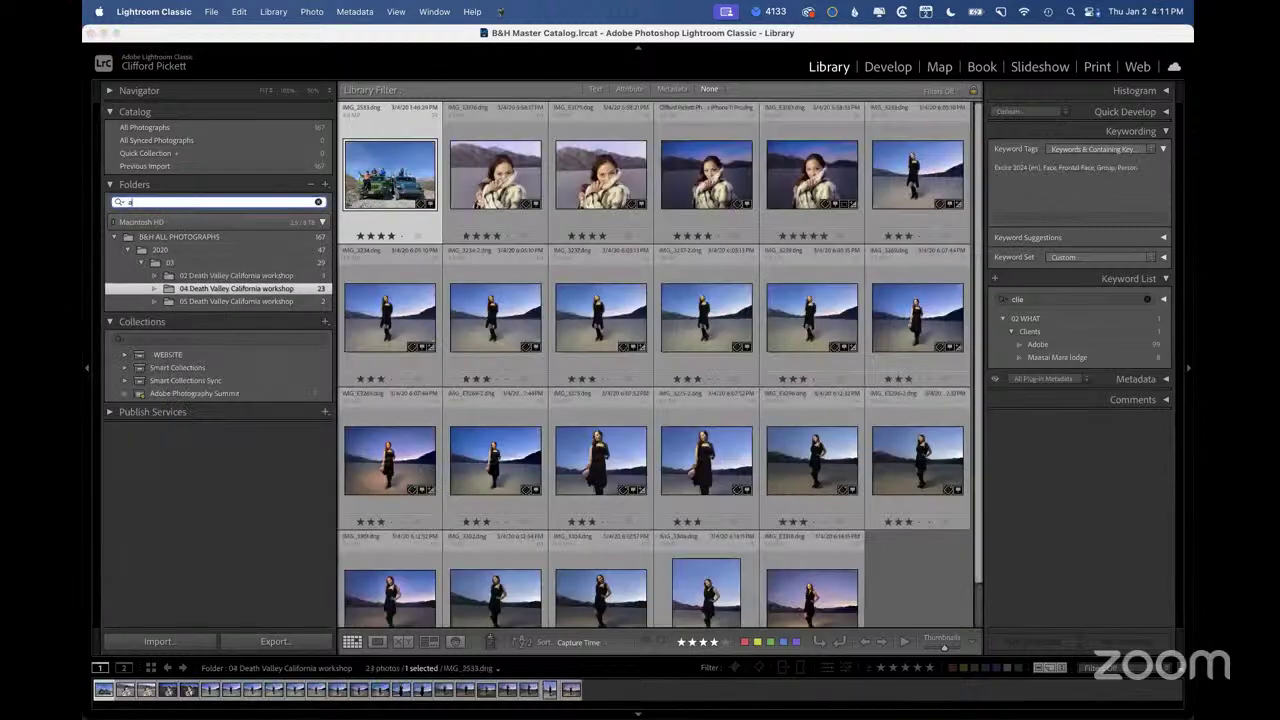
pyautogui.write('dobe')
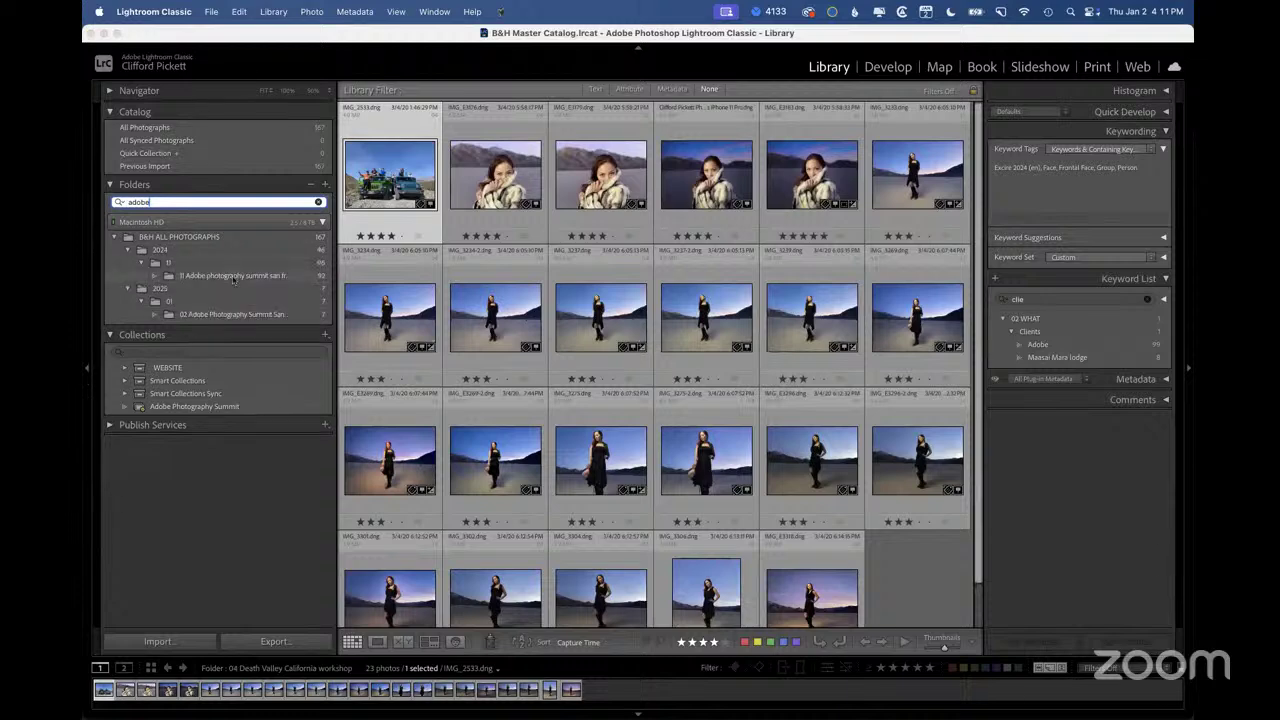
pyautogui.click(230, 276)
pyautogui.click(165, 203)
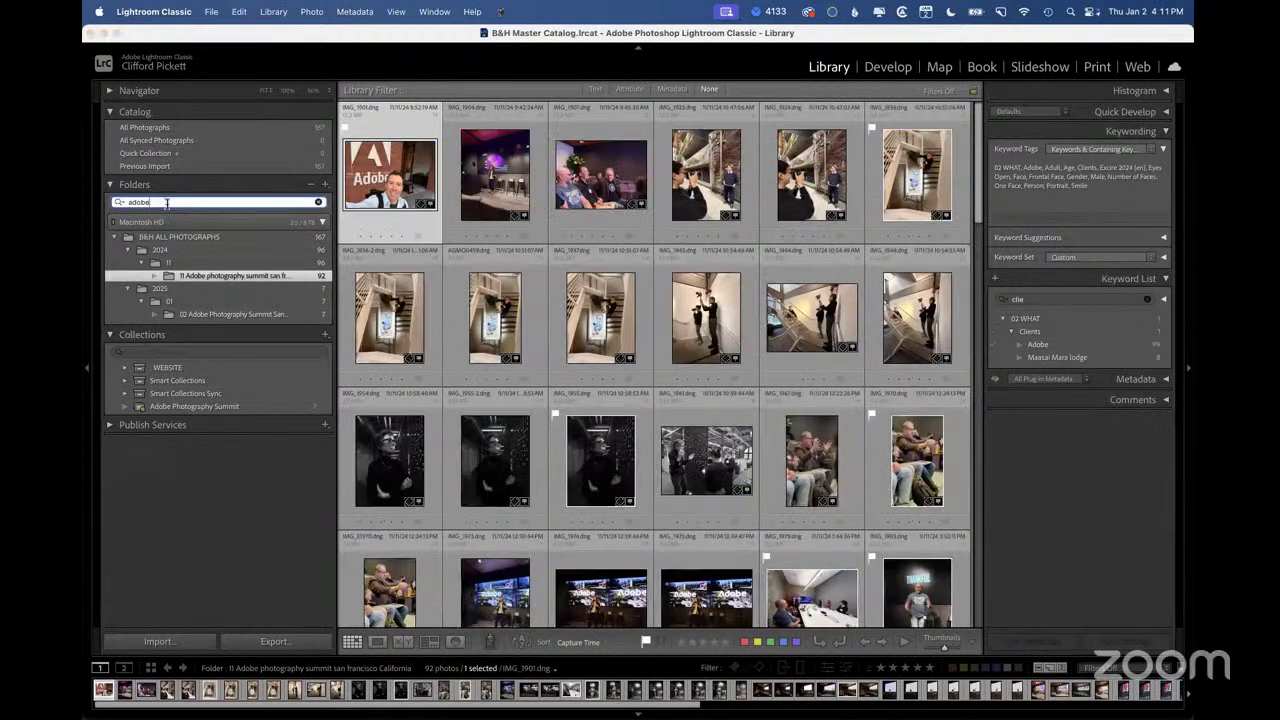
# Clear the folder search, show all photographs, turn on the attribute filter and filter them by the text "death"
pyautogui.press('super+a')
pyautogui.press('BackSpace')
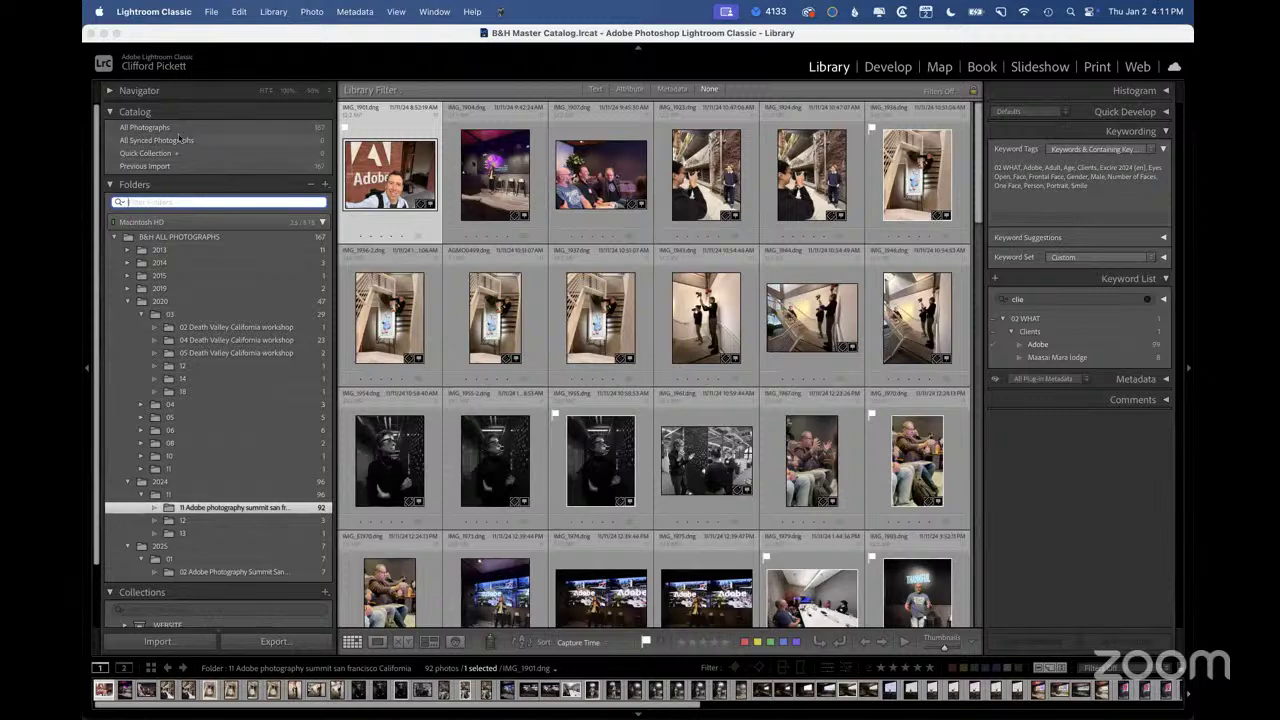
pyautogui.click(178, 130)
pyautogui.press('super+f')
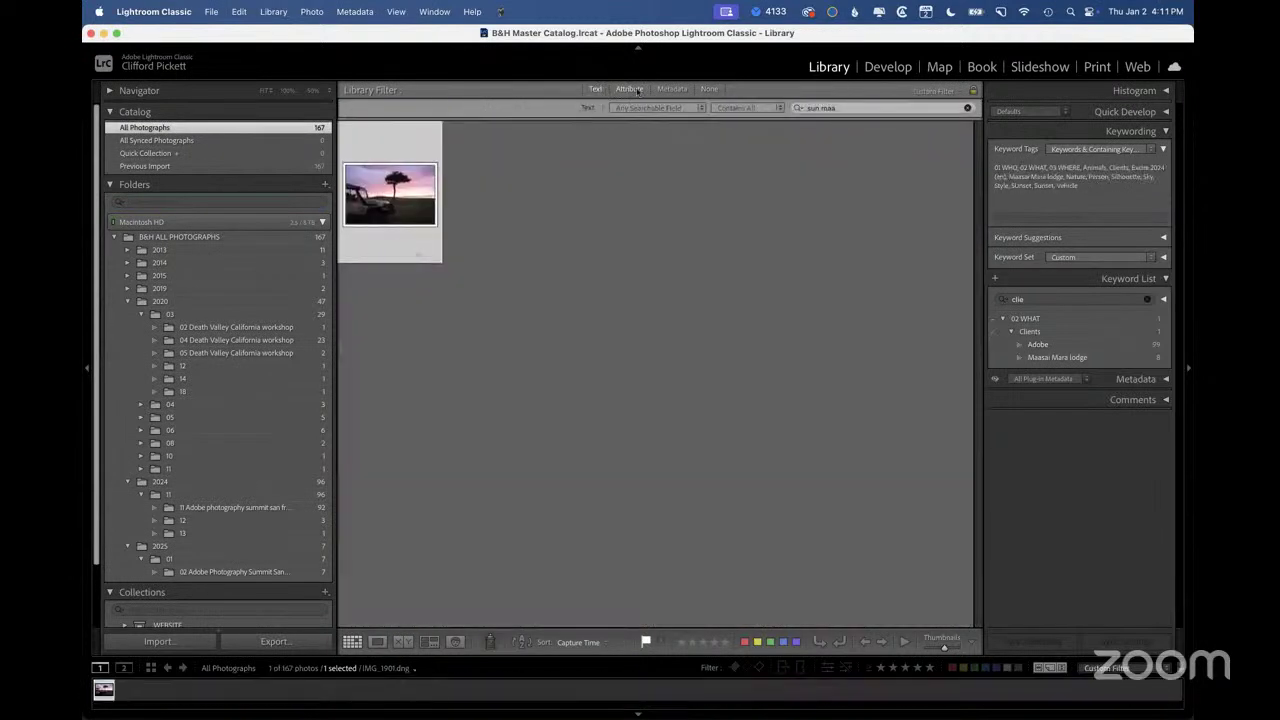
pyautogui.click(636, 91)
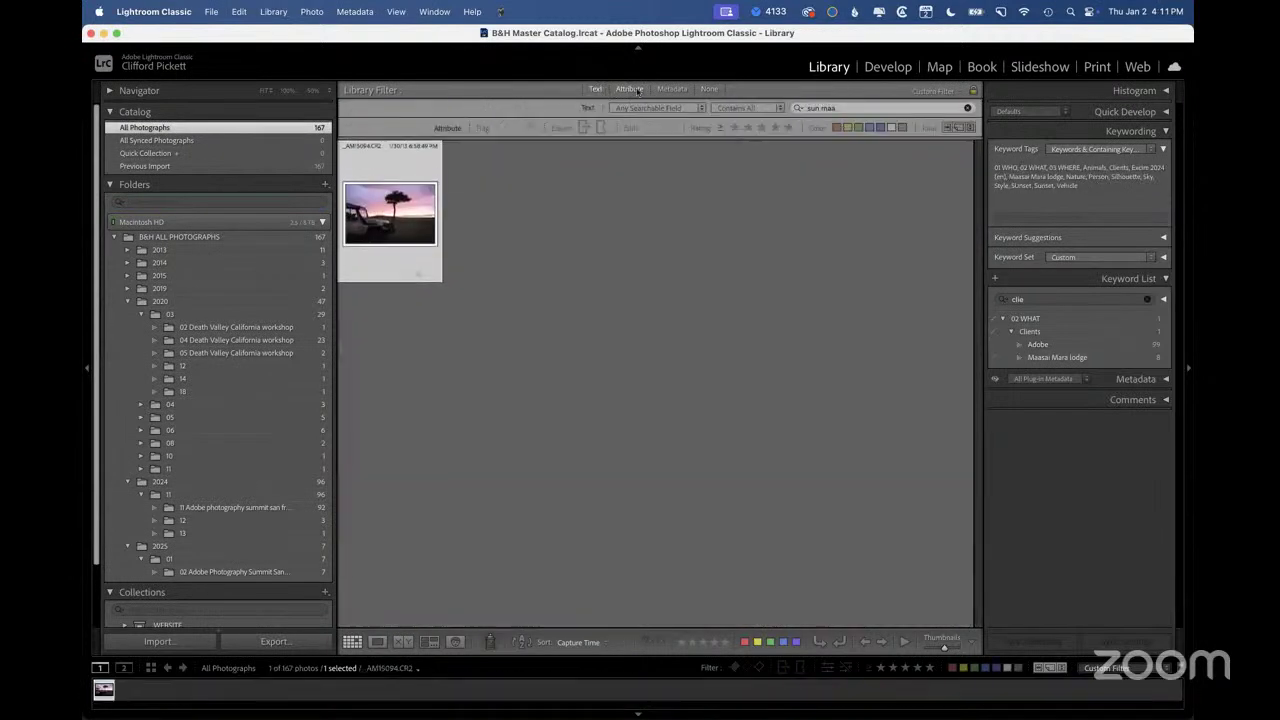
pyautogui.click(808, 108)
pyautogui.press('super+a')
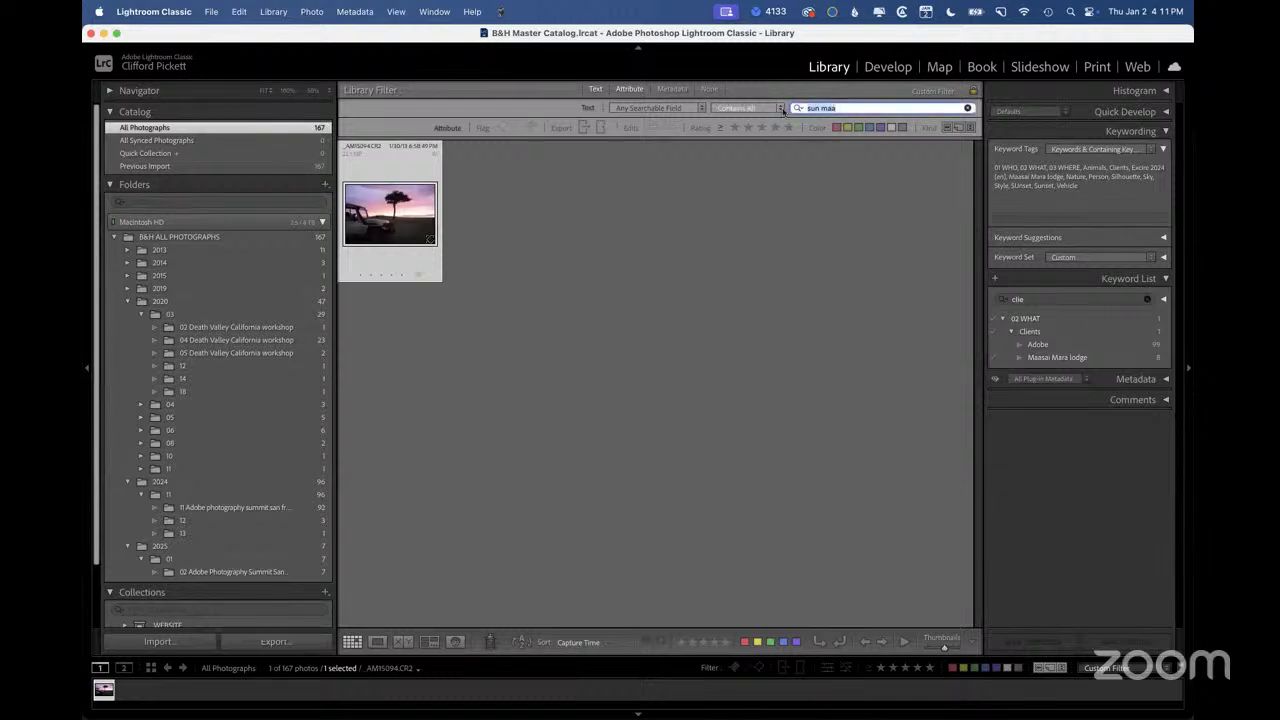
pyautogui.write('death')
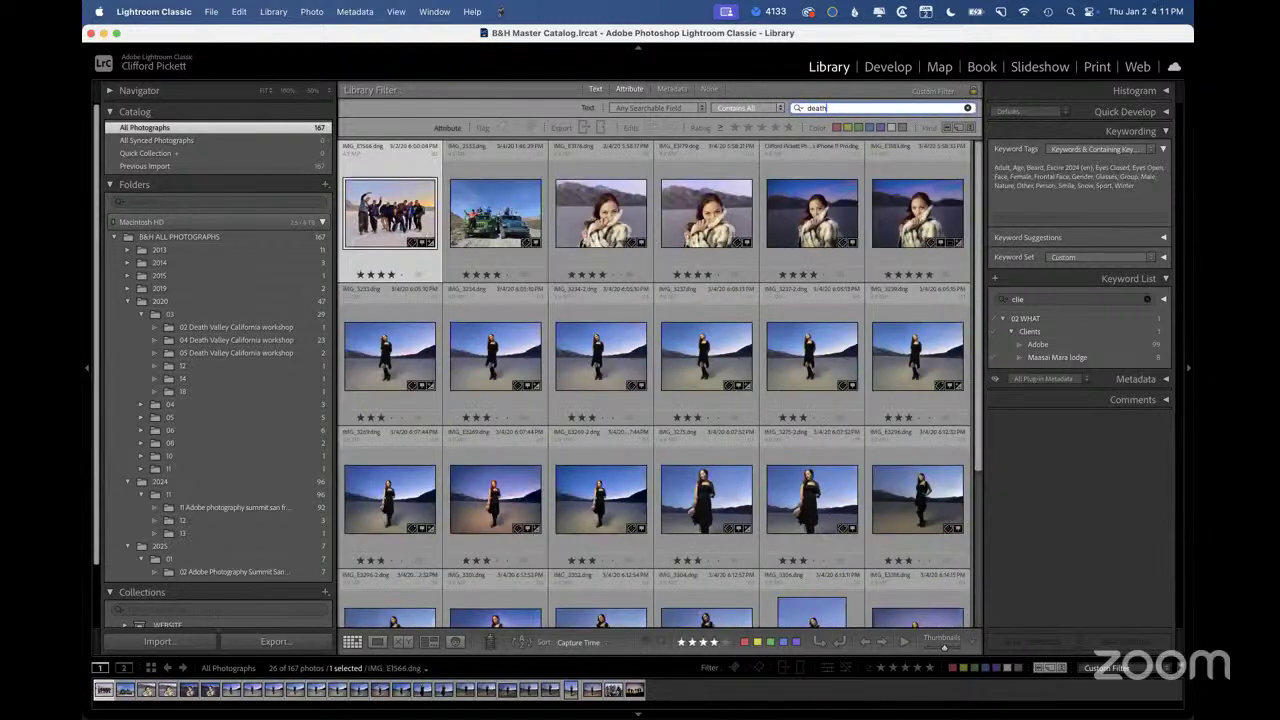
# Replace the text filter with "adob" and browse through the matching photos
pyautogui.write(' s')
pyautogui.press('BackSpace')
pyautogui.press('BackSpace')
pyautogui.press('BackSpace')
pyautogui.press('BackSpace')
pyautogui.press('BackSpace')
pyautogui.press('BackSpace')
pyautogui.press('BackSpace')
pyautogui.press('BackSpace')
pyautogui.press('BackSpace')
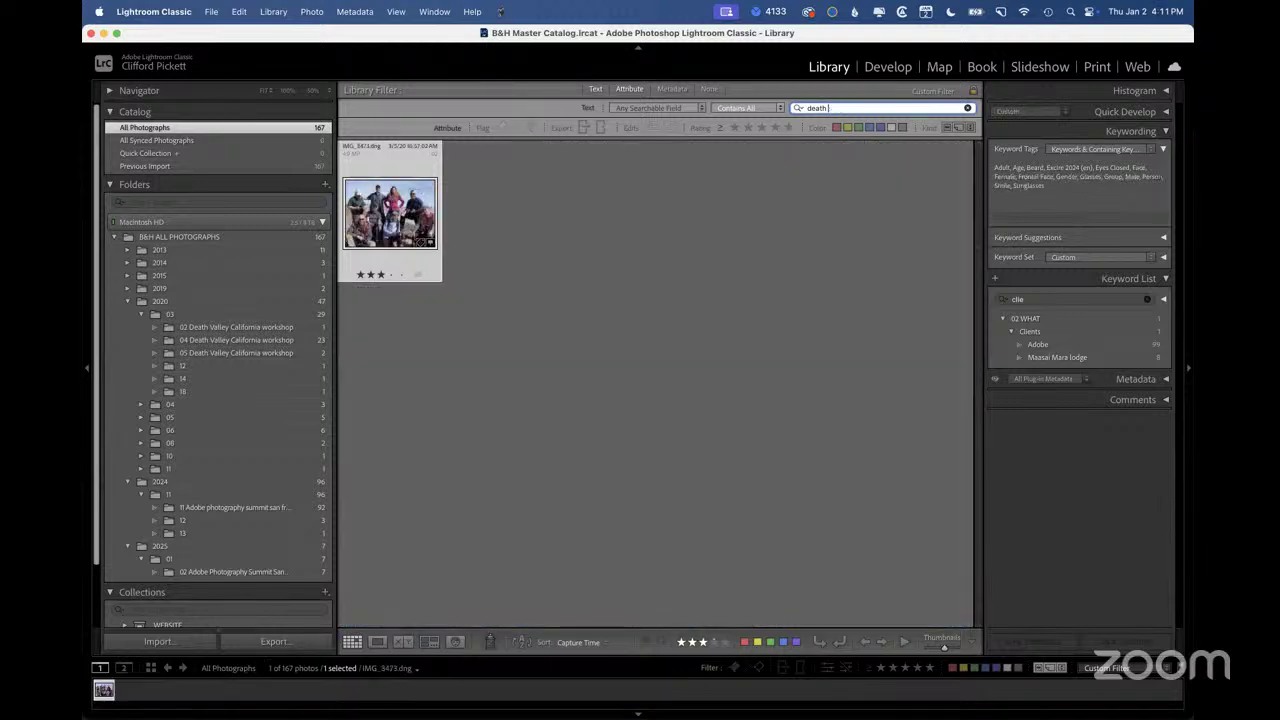
pyautogui.write('adob')
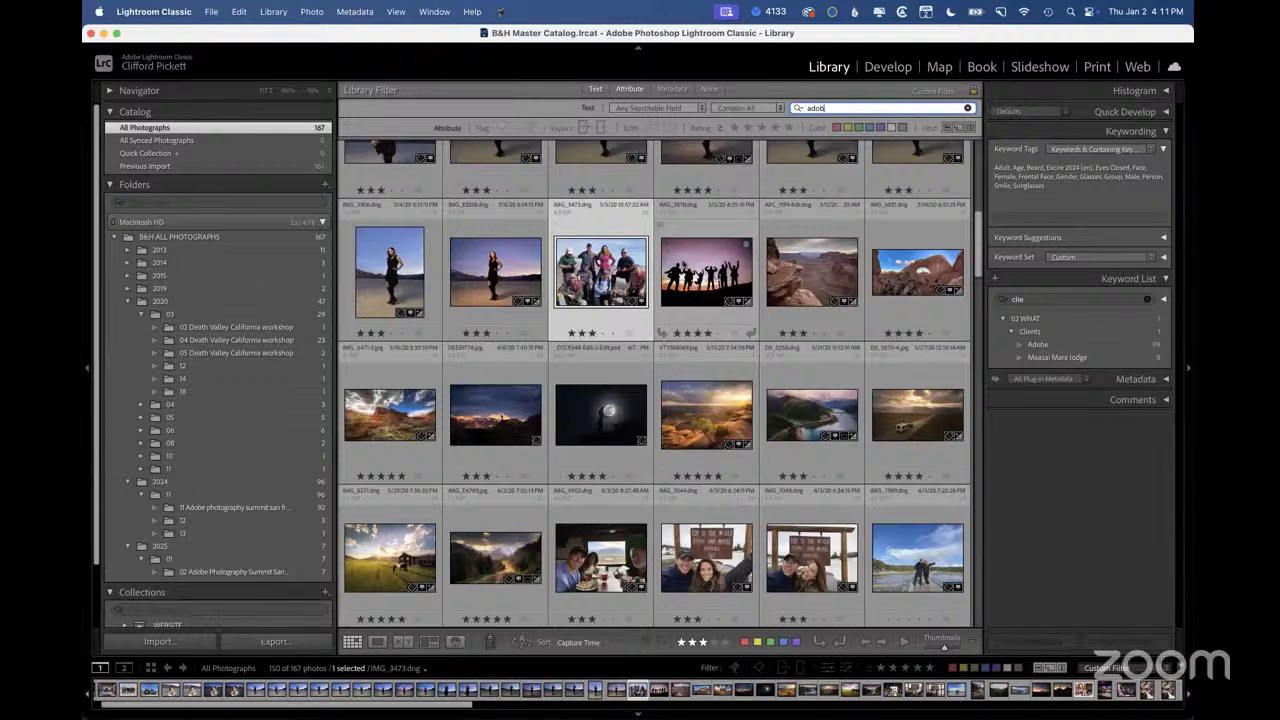
pyautogui.scroll(-4, 614, 320)
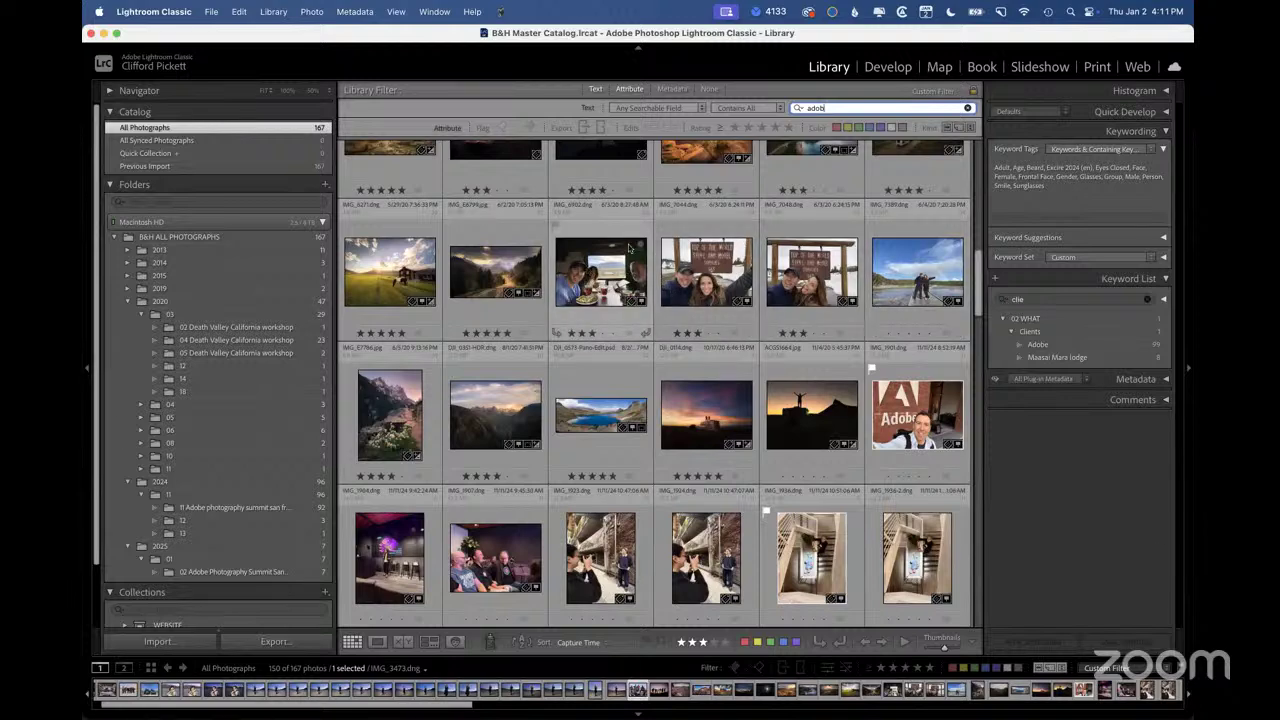
pyautogui.scroll(5, 629, 246)
# Show the photos in the 05 Death Valley California workshop folder and clear the keyword list filter
pyautogui.click(211, 352)
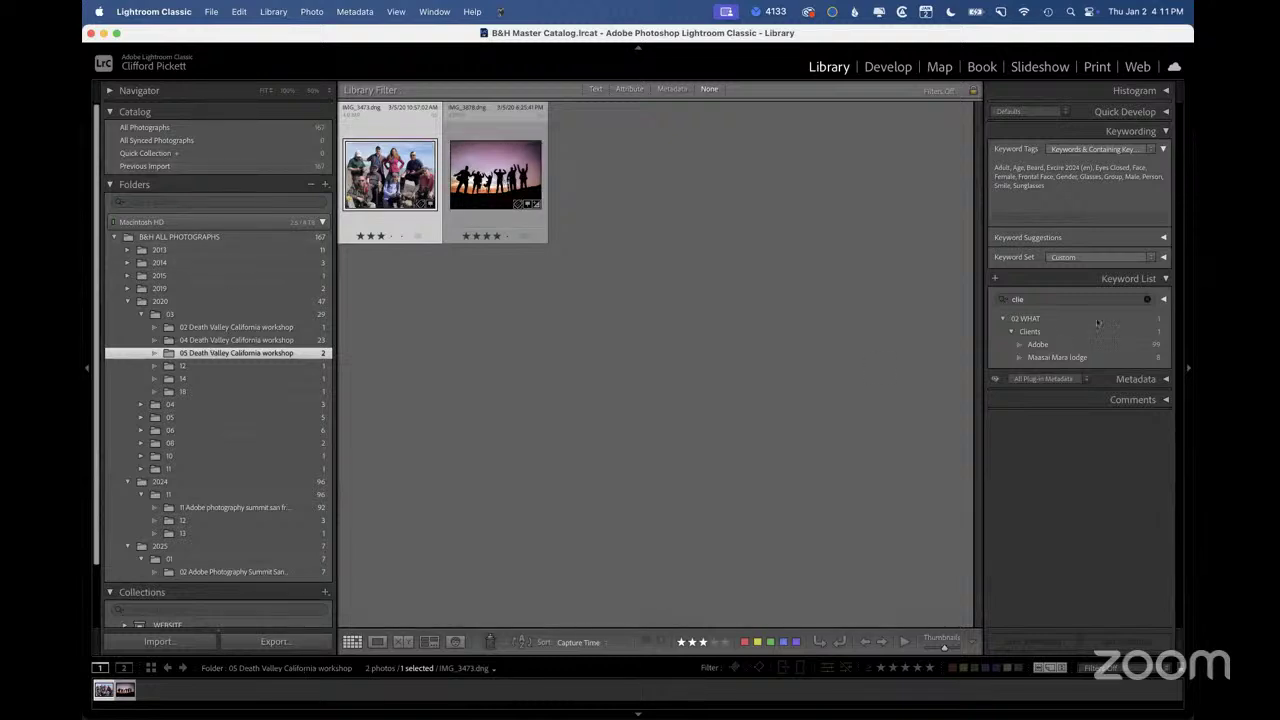
pyautogui.click(1147, 299)
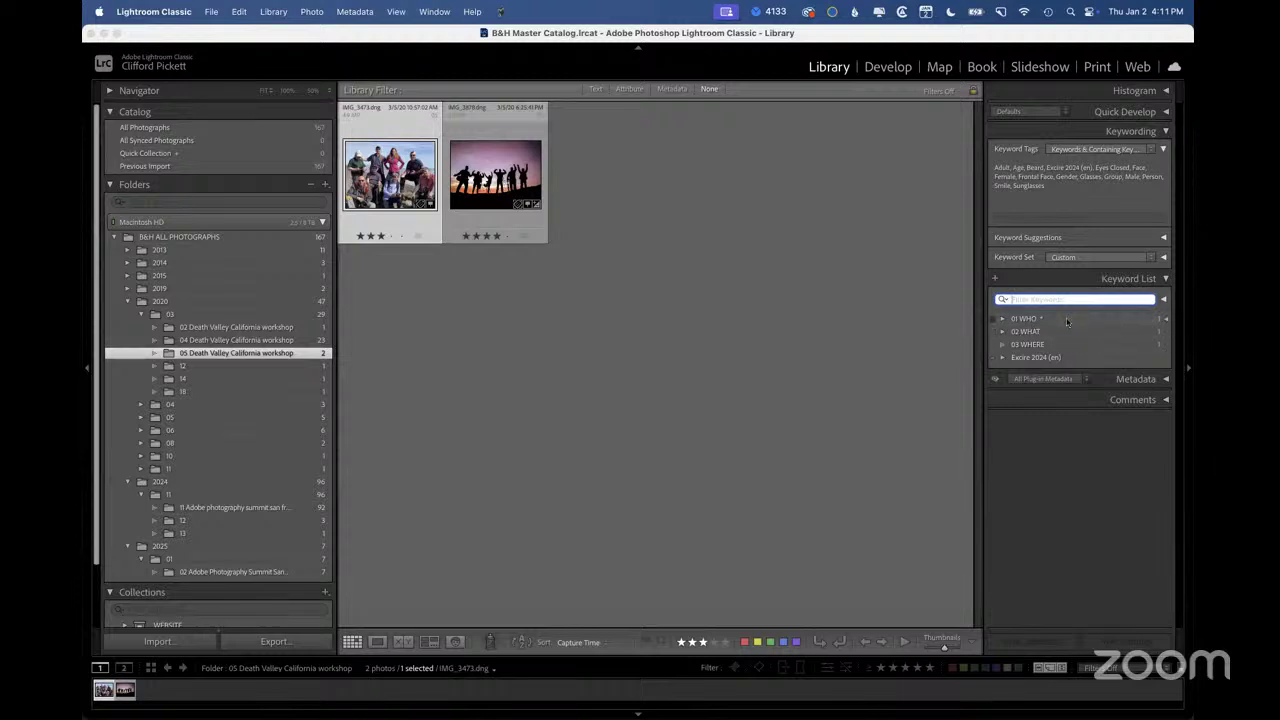
# Create a top-level collection set named "BOOKS"
pyautogui.scroll(-3, 240, 500)
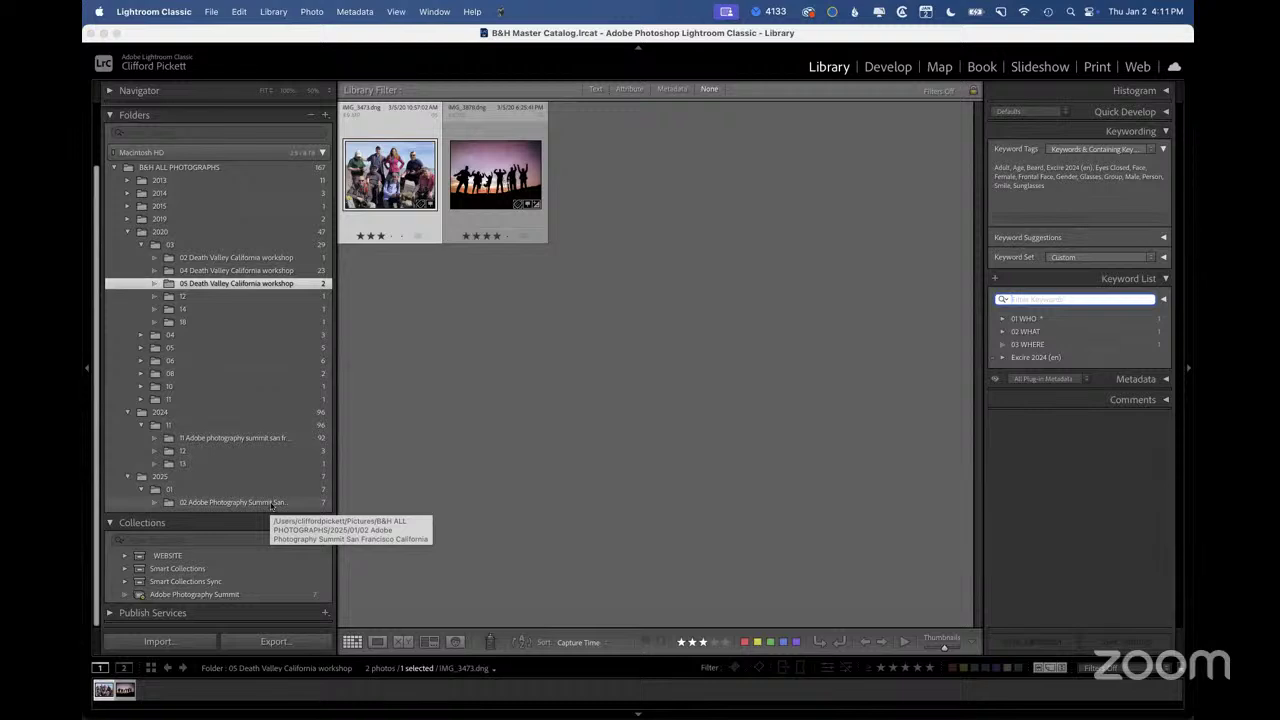
pyautogui.click(324, 522)
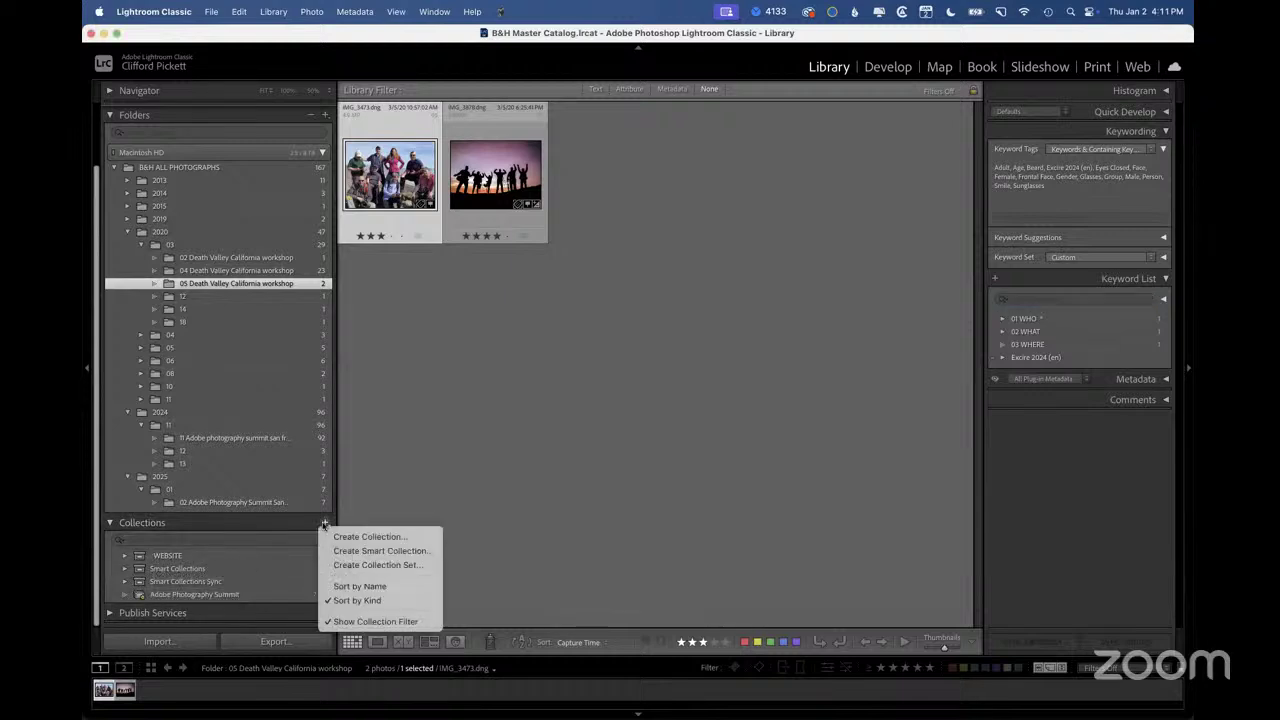
pyautogui.click(374, 565)
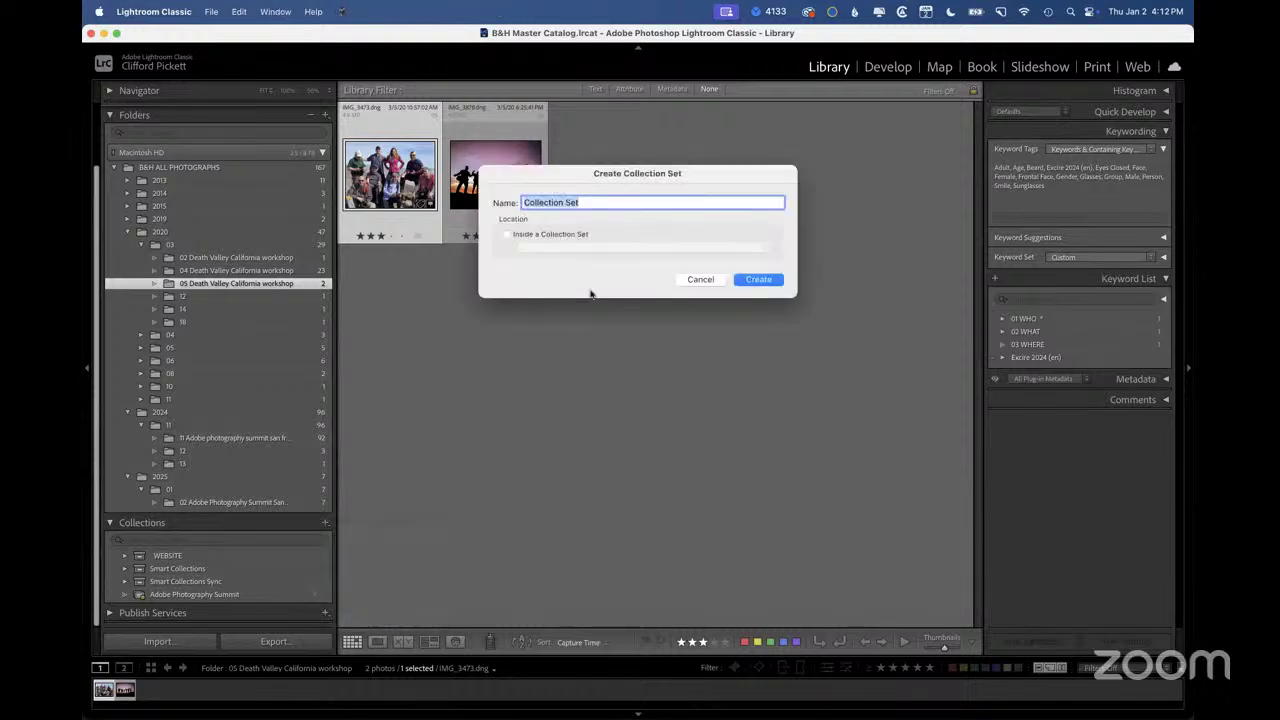
pyautogui.click(589, 204)
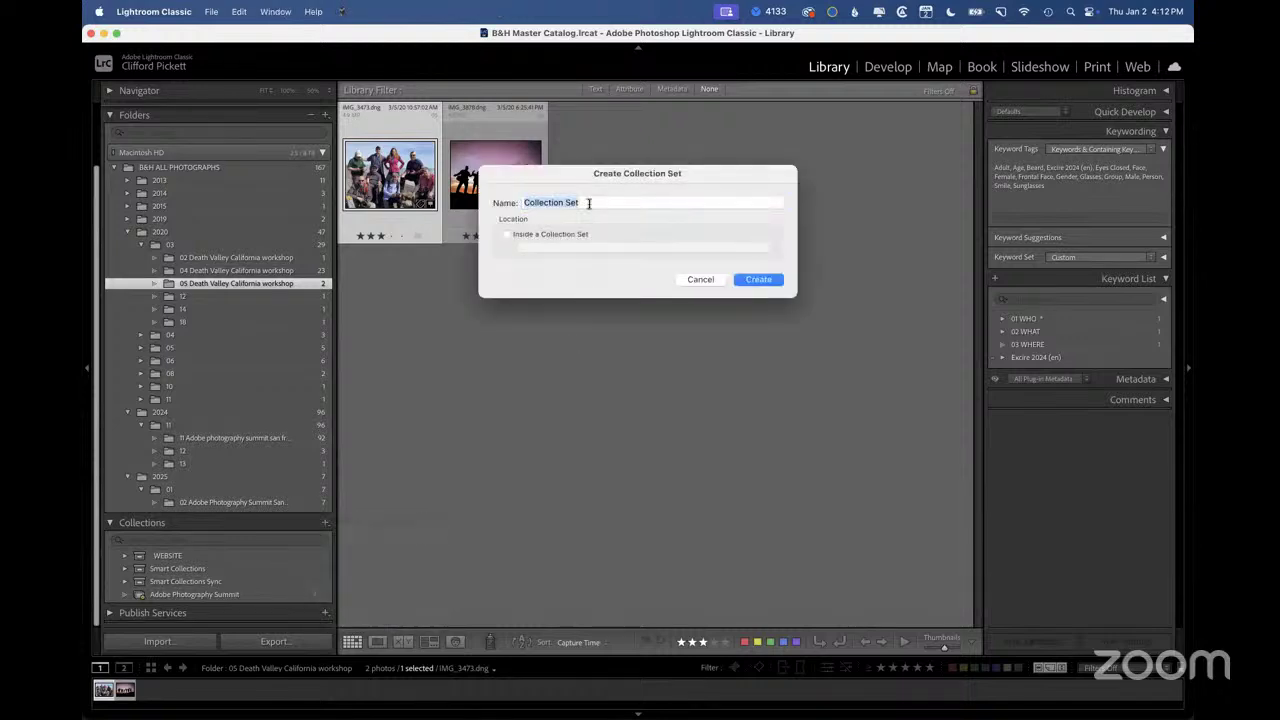
pyautogui.write('BOOKS')
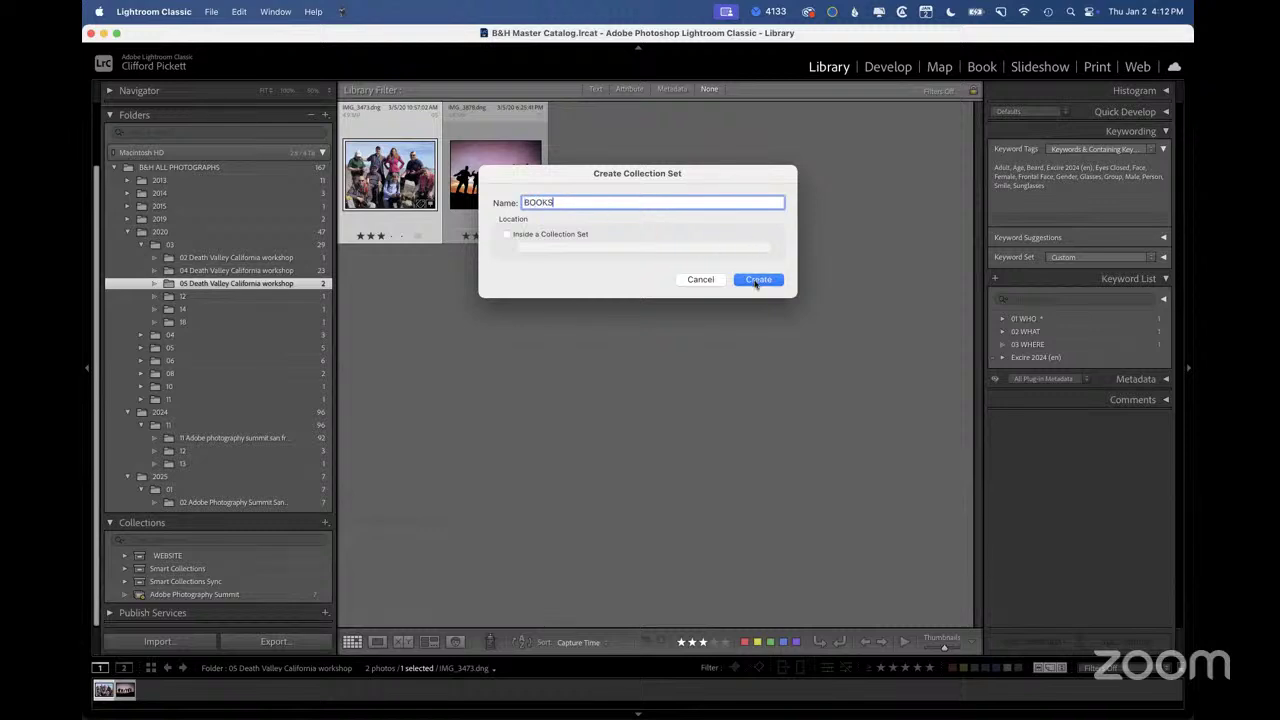
pyautogui.click(755, 281)
# Create a top-level collection set named "CAMERA CLUB"
pyautogui.click(325, 511)
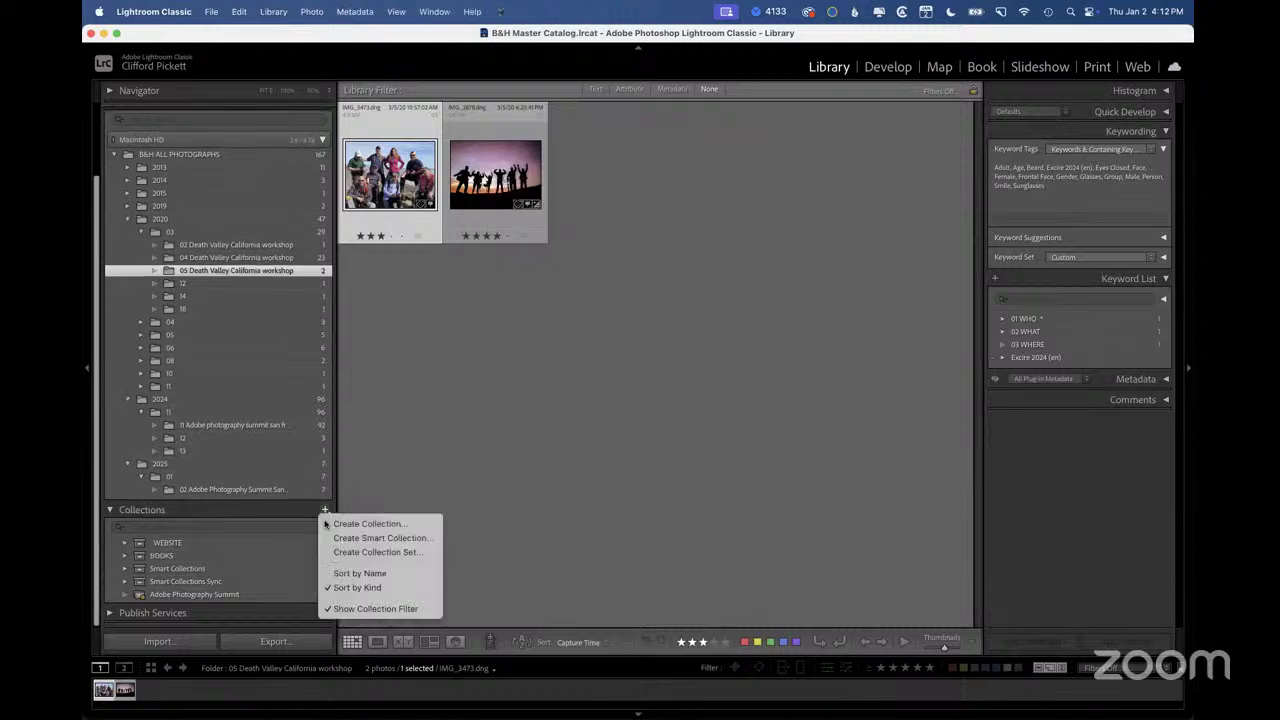
pyautogui.click(375, 551)
pyautogui.write('CAMER')
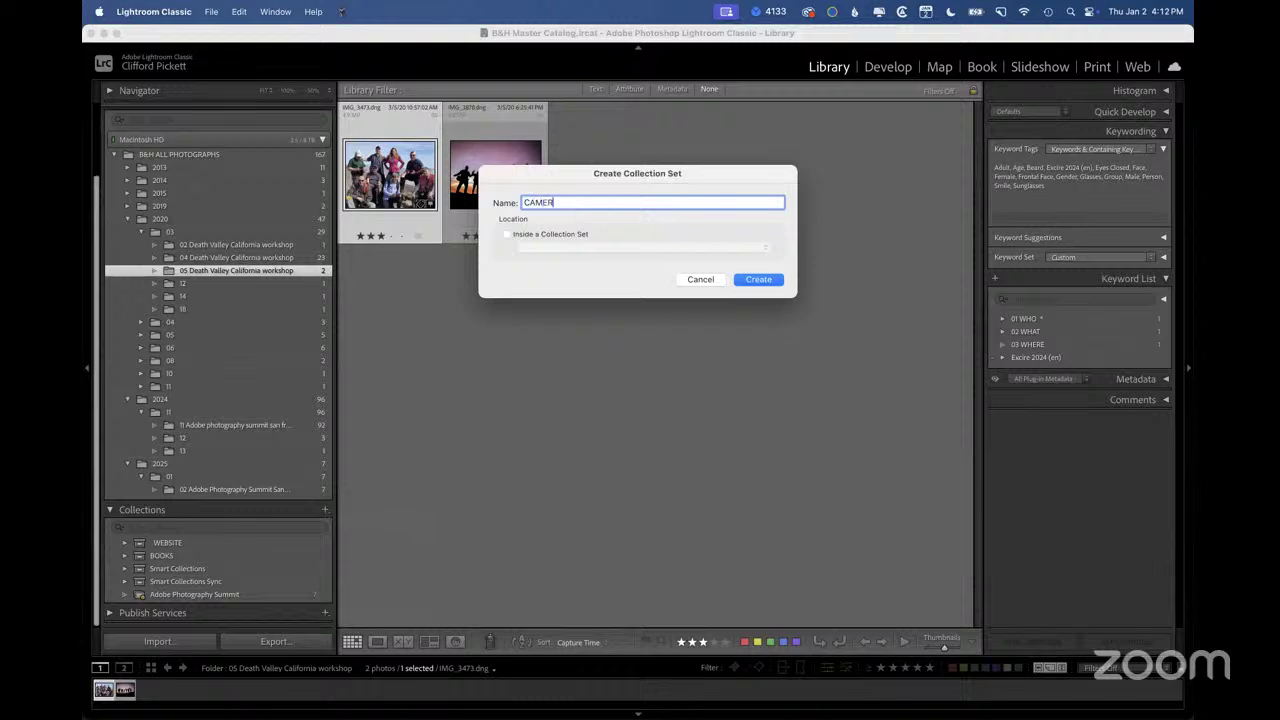
pyautogui.write('A CLUB')
pyautogui.click(758, 279)
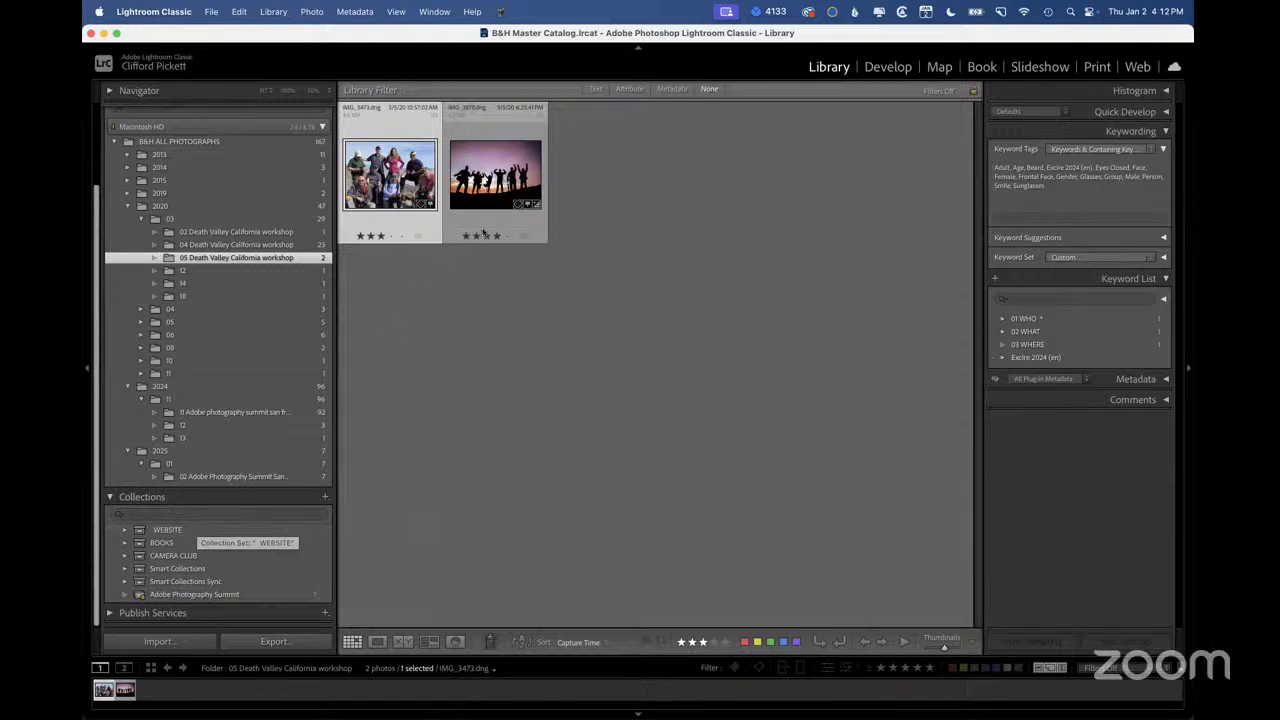
# View the folder's silhouette and group photos enlarged one after the other and return to the grid
pyautogui.click(487, 187)
pyautogui.press('e')
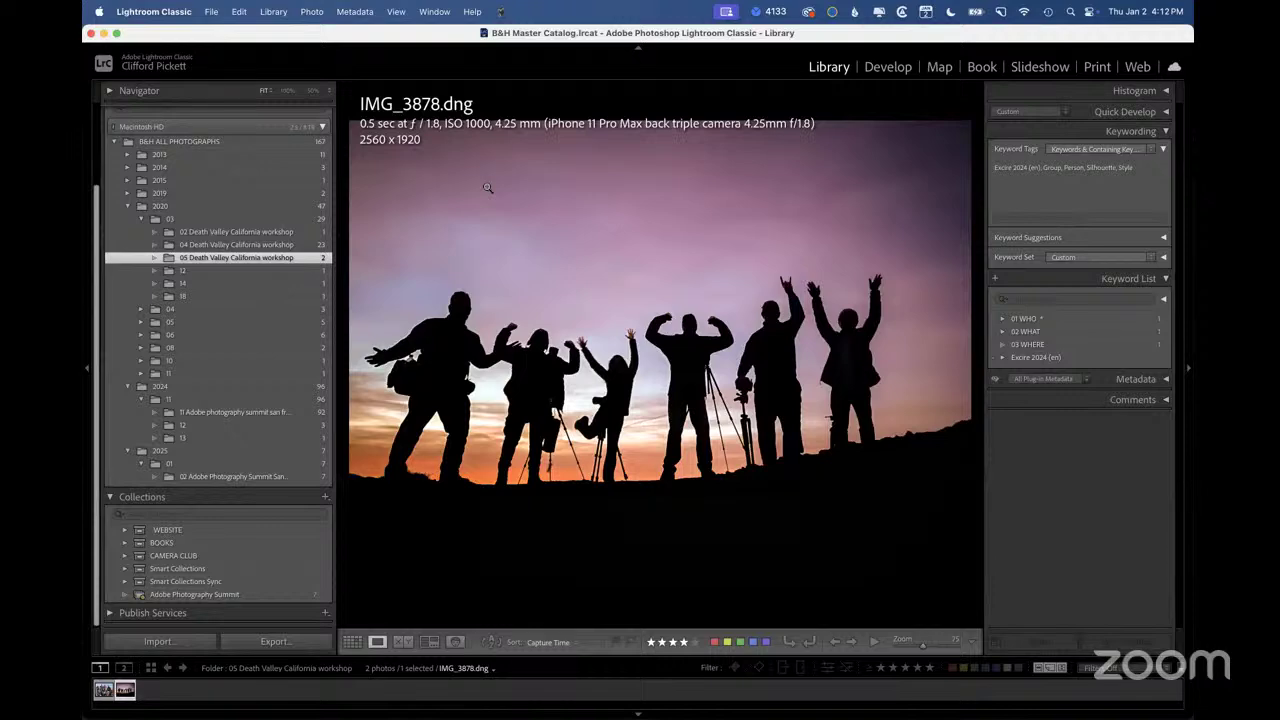
pyautogui.press('Left')
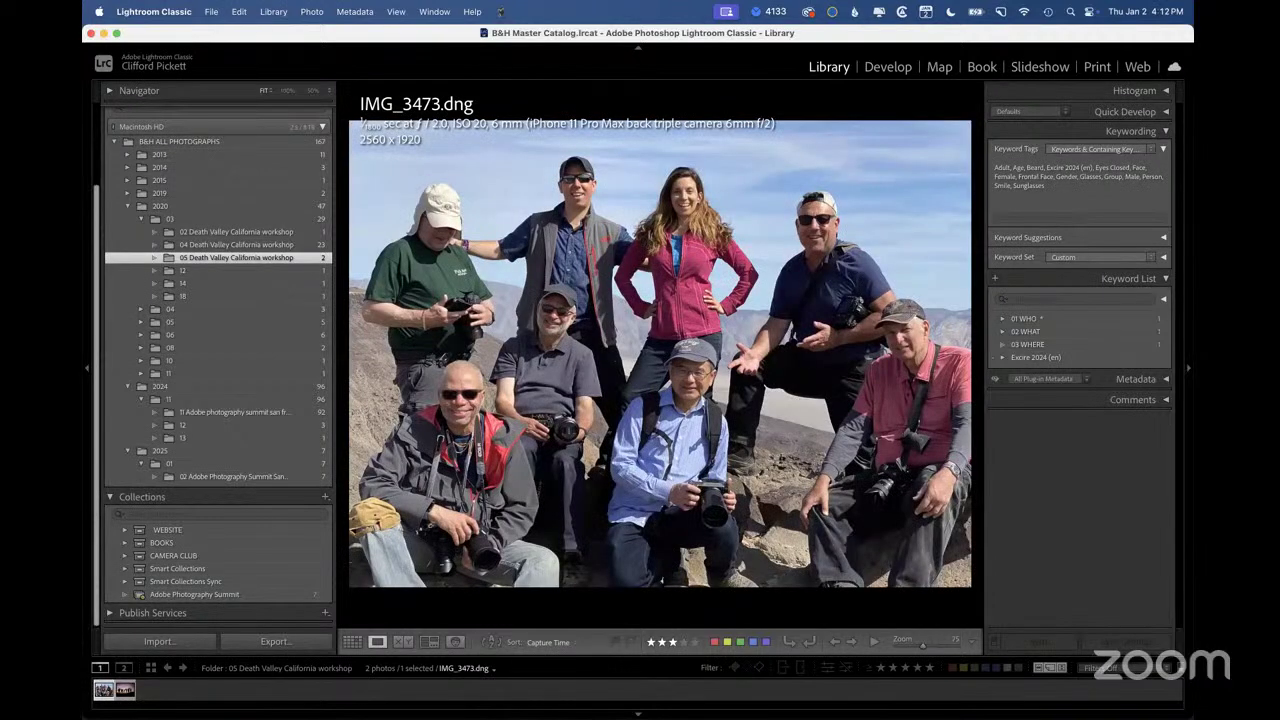
pyautogui.press('Right')
pyautogui.press('Left')
pyautogui.press('g')
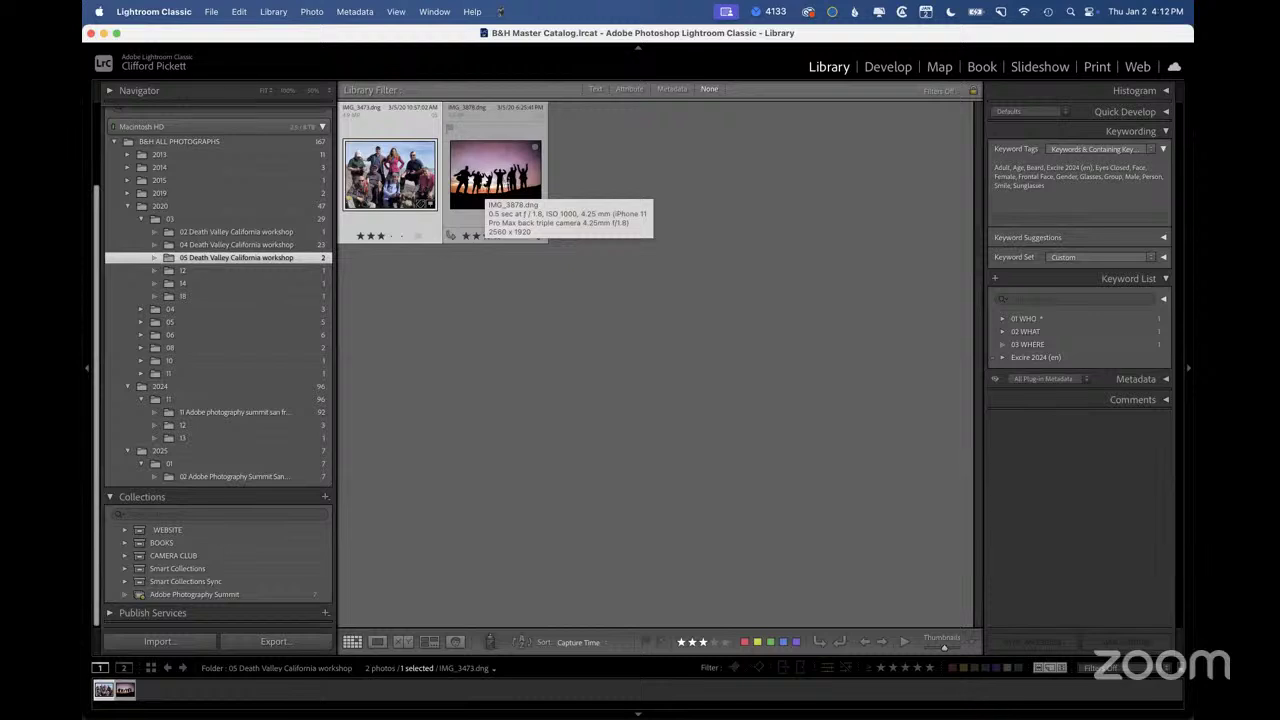
pyautogui.hotkey('ctrl', 'Right')
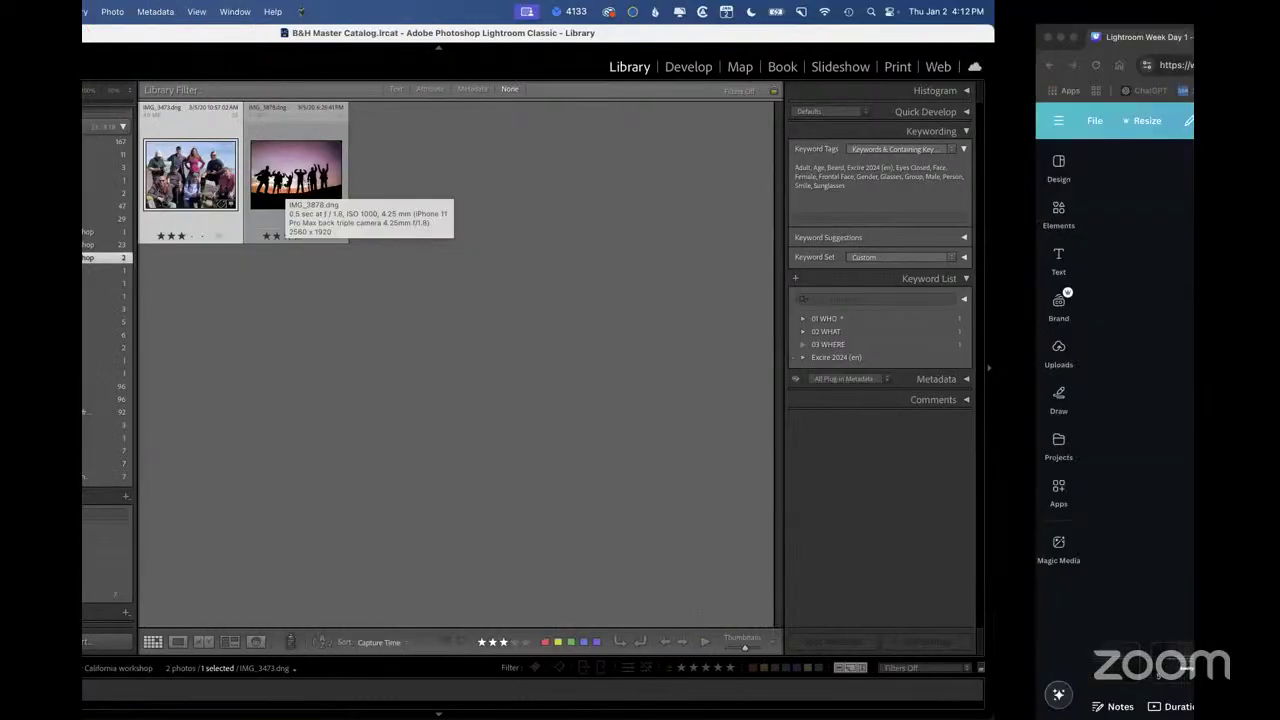
pyautogui.hotkey('ctrl', 'Left')
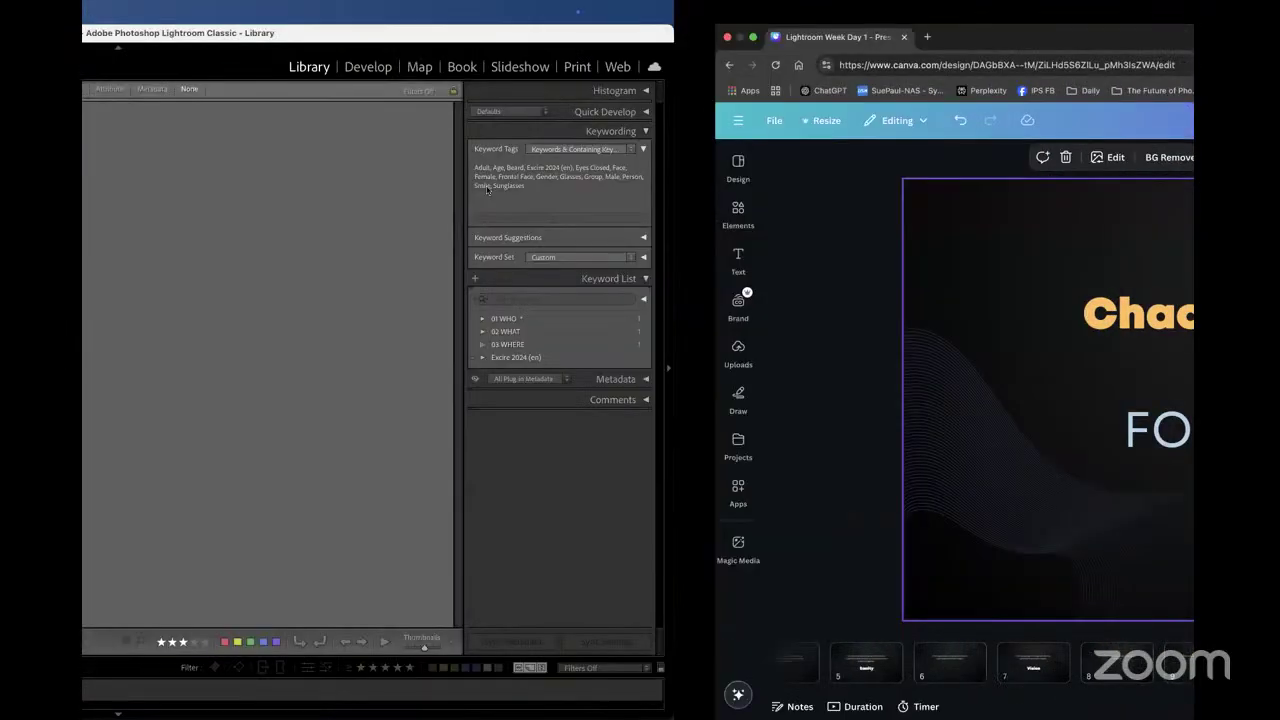
pyautogui.hotkey('ctrl', 'Right')
pyautogui.hotkey('ctrl', 'Left')
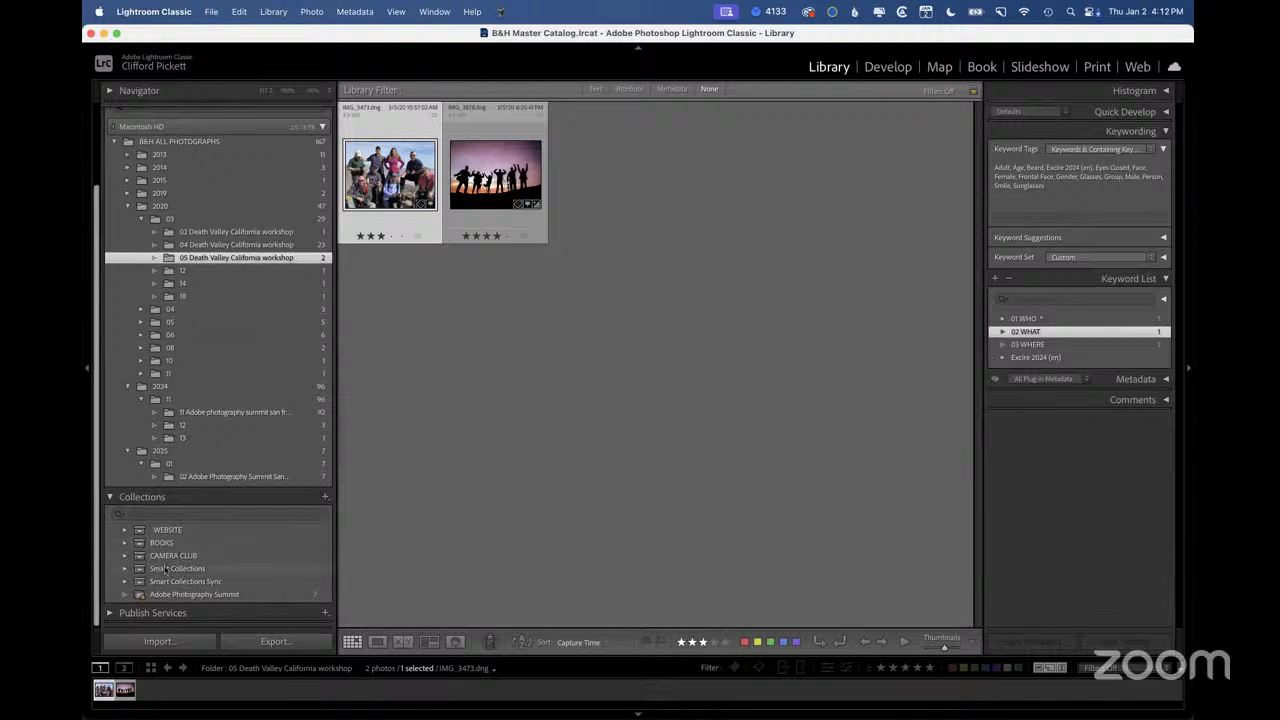
pyautogui.click(367, 486)
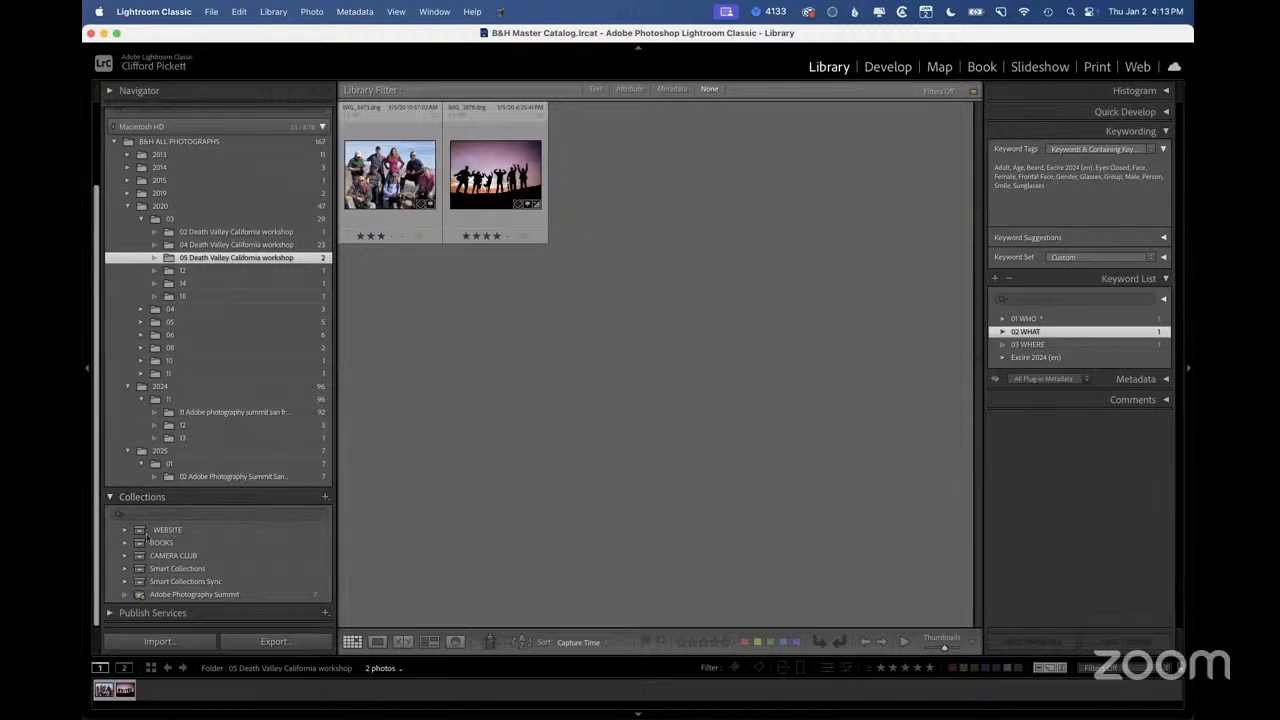
# Look at the folder's photos in the Book, Slideshow and Print modules and return to the Library grid
pyautogui.click(980, 68)
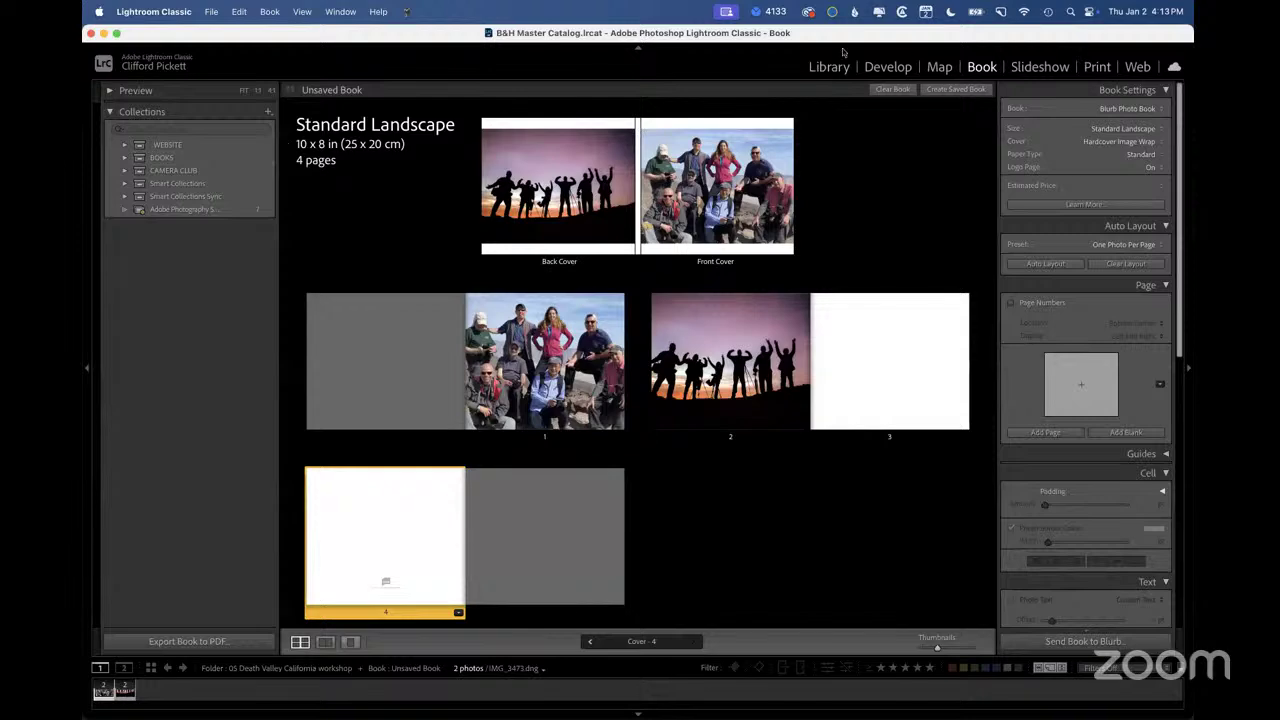
pyautogui.click(1036, 66)
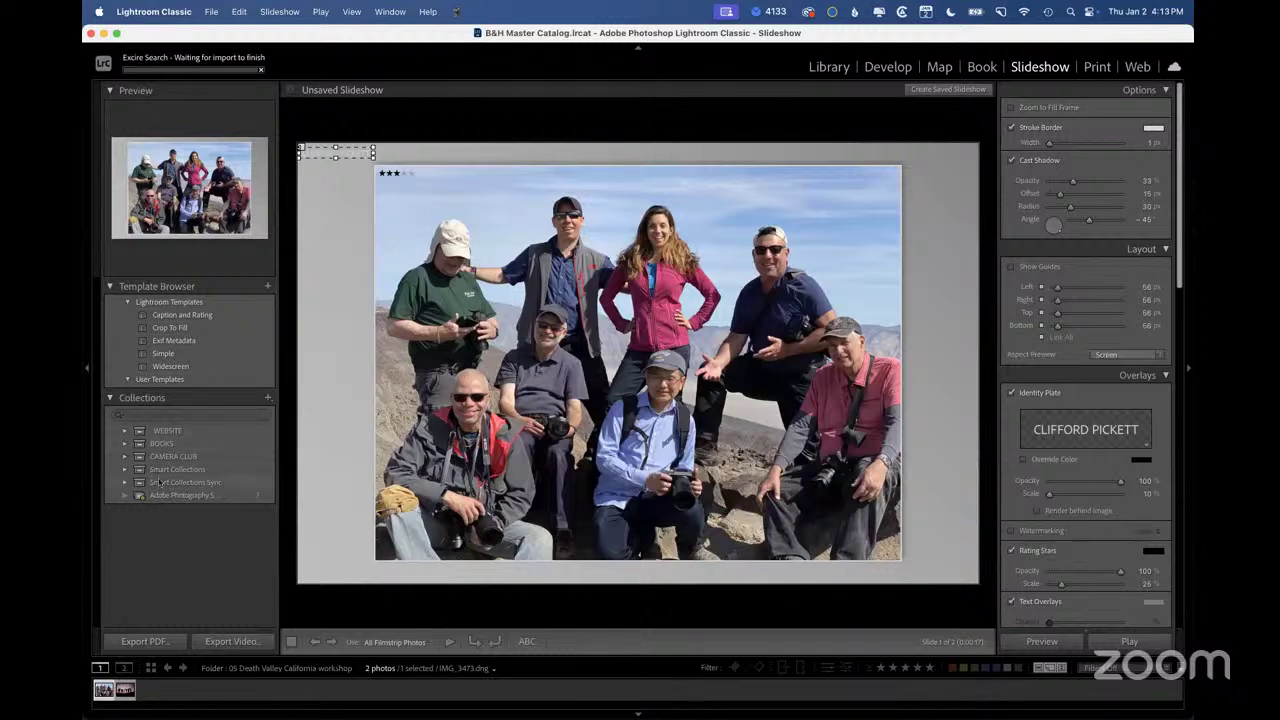
pyautogui.click(1098, 68)
pyautogui.press('g')
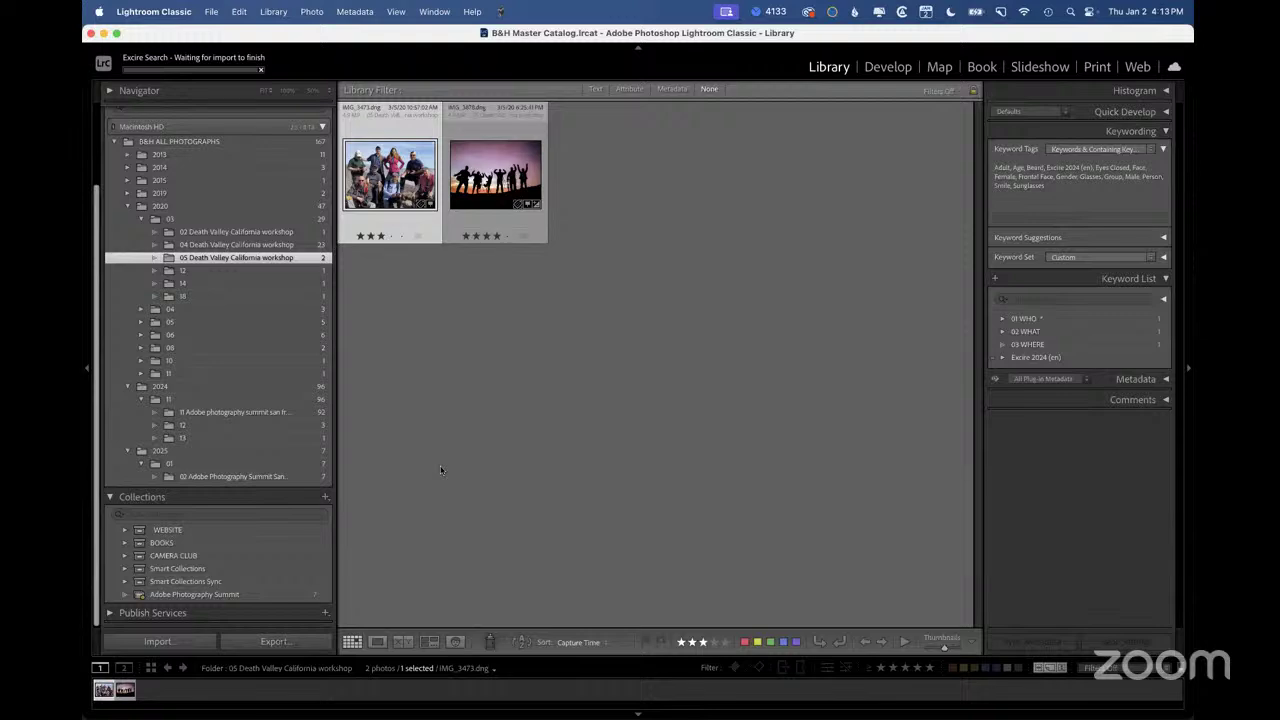
pyautogui.hotkey('ctrl', 'Right')
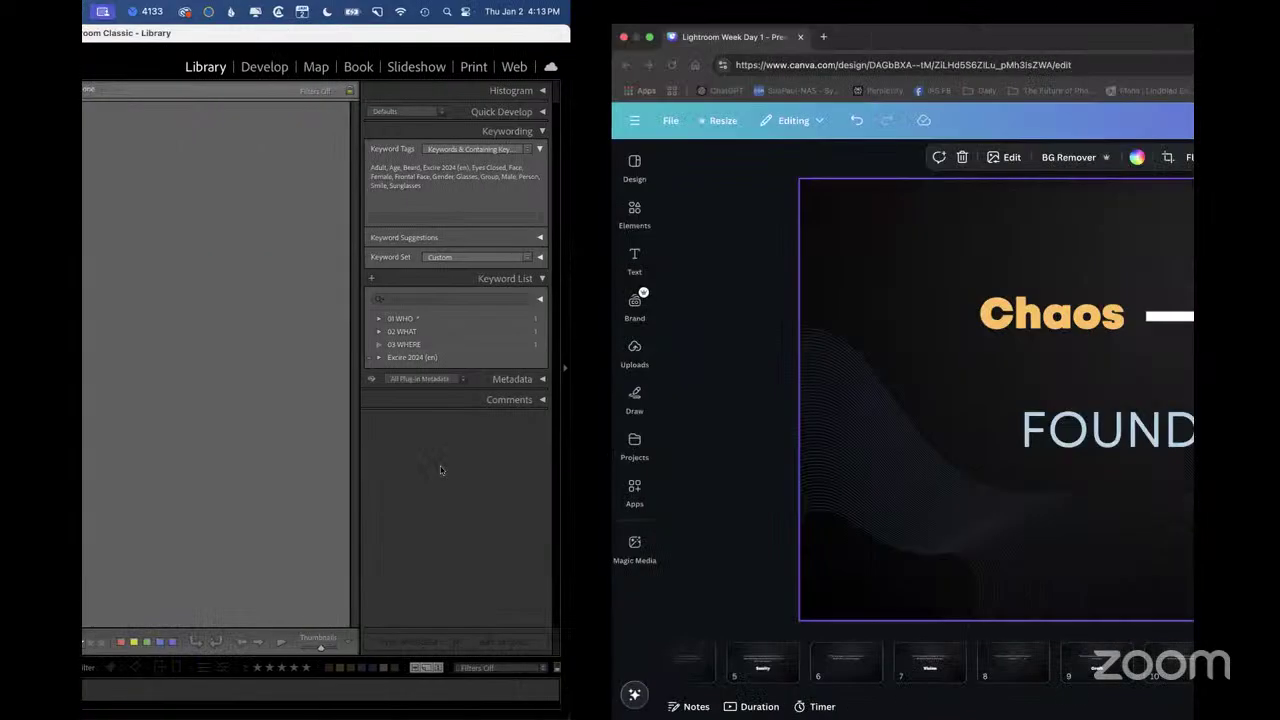
pyautogui.hotkey('ctrl', 'Left')
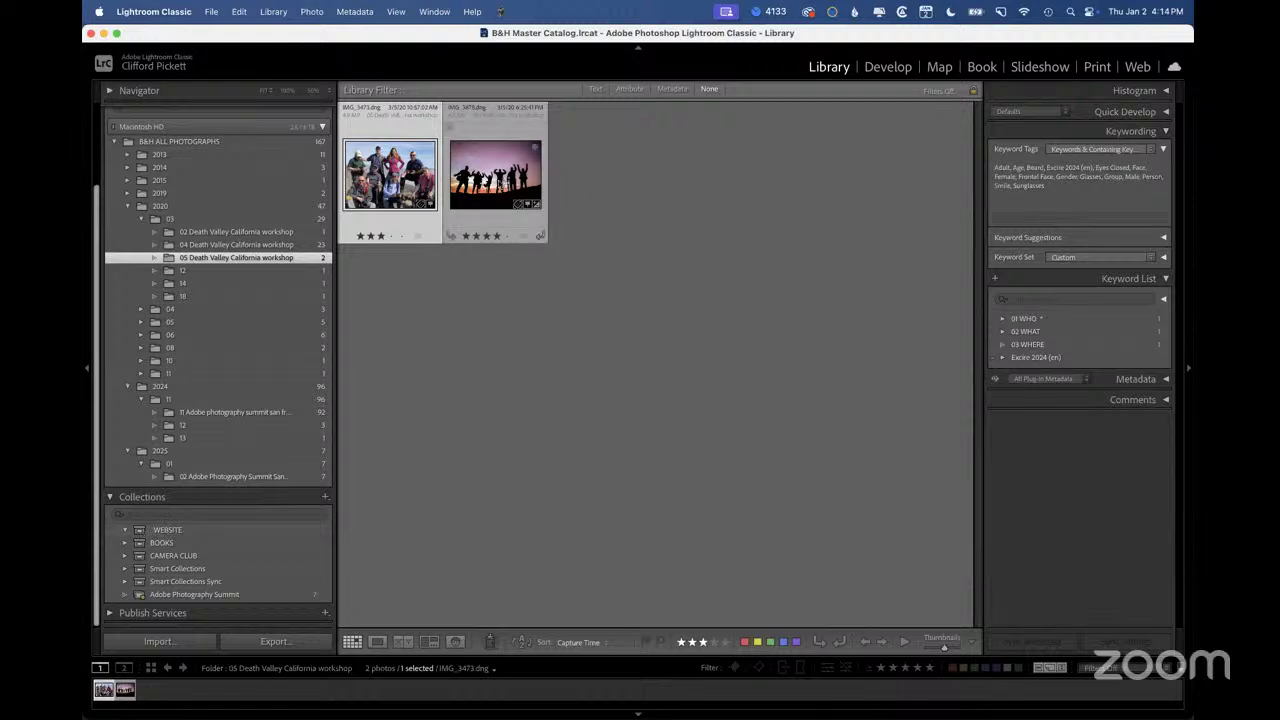
# Create a collection named "Portfolio- Death Valley" inside the WEBSITE set, including both photos from the 05 Death Valley California workshop folder
pyautogui.keyDown('super'); pyautogui.click(496, 172); pyautogui.keyUp('super')
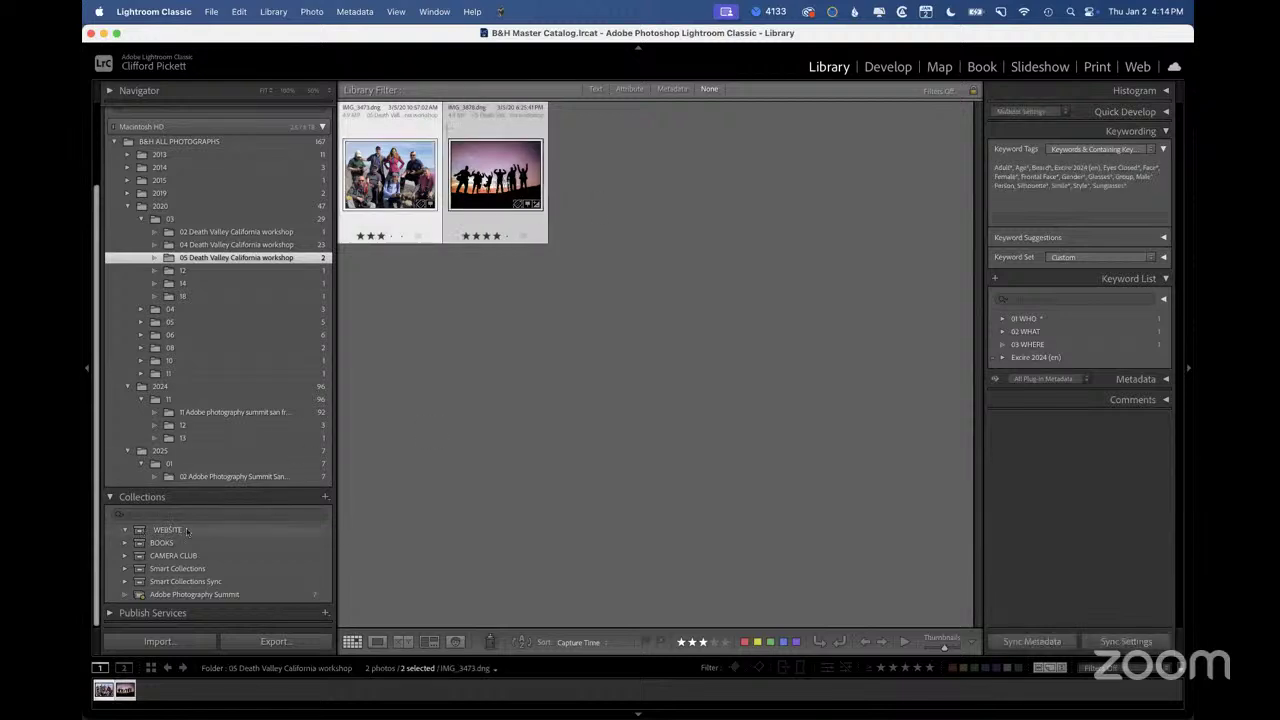
pyautogui.rightClick(176, 529)
pyautogui.click(209, 535)
pyautogui.write('Dea')
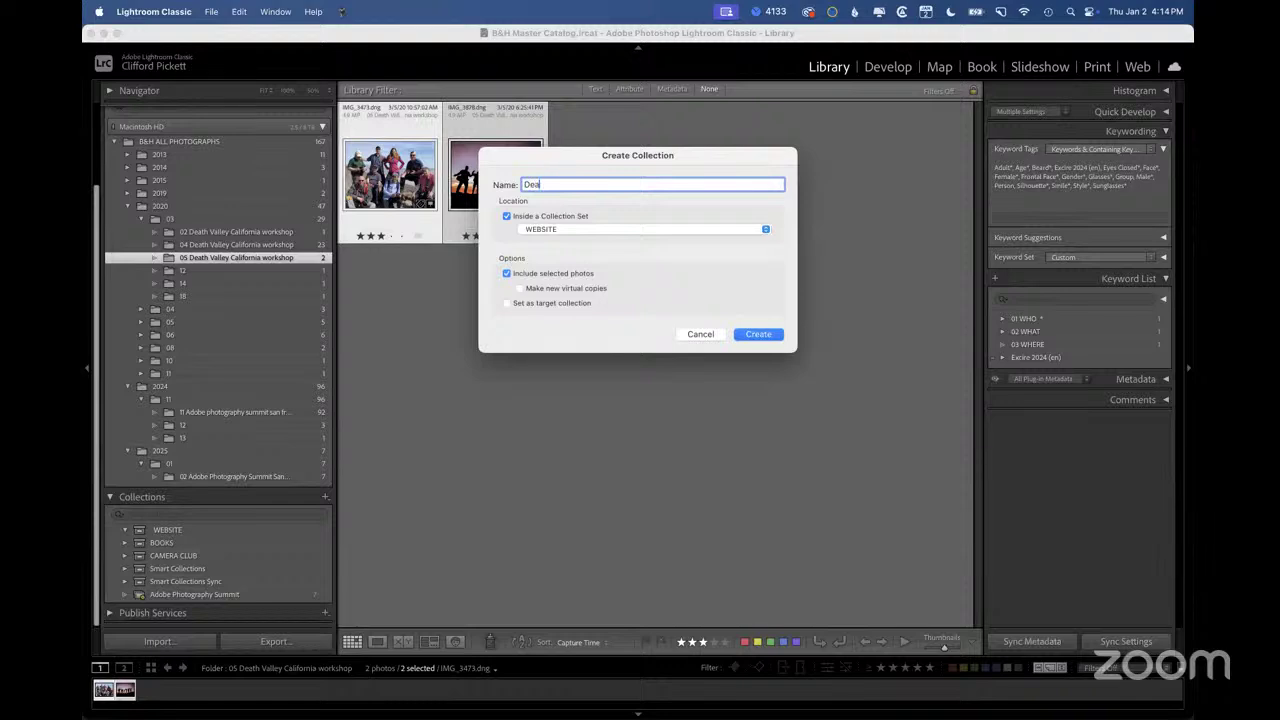
pyautogui.press('BackSpace')
pyautogui.press('BackSpace')
pyautogui.press('BackSpace')
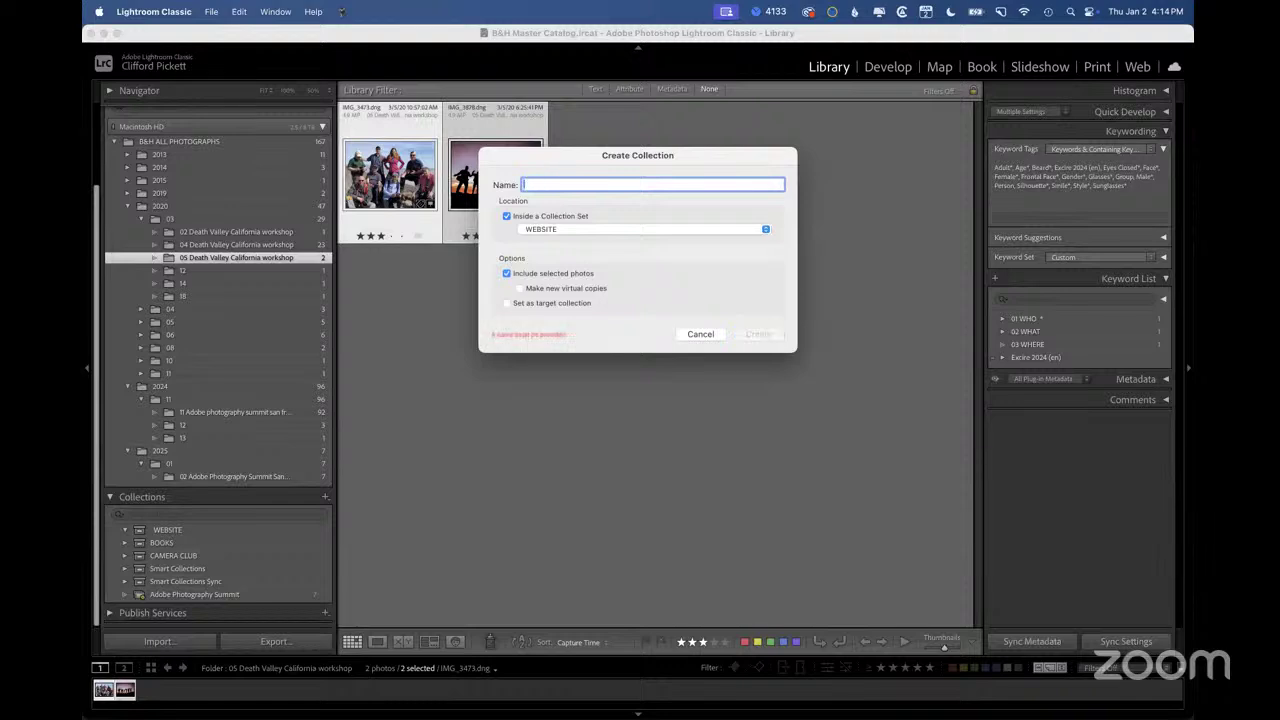
pyautogui.write('Port')
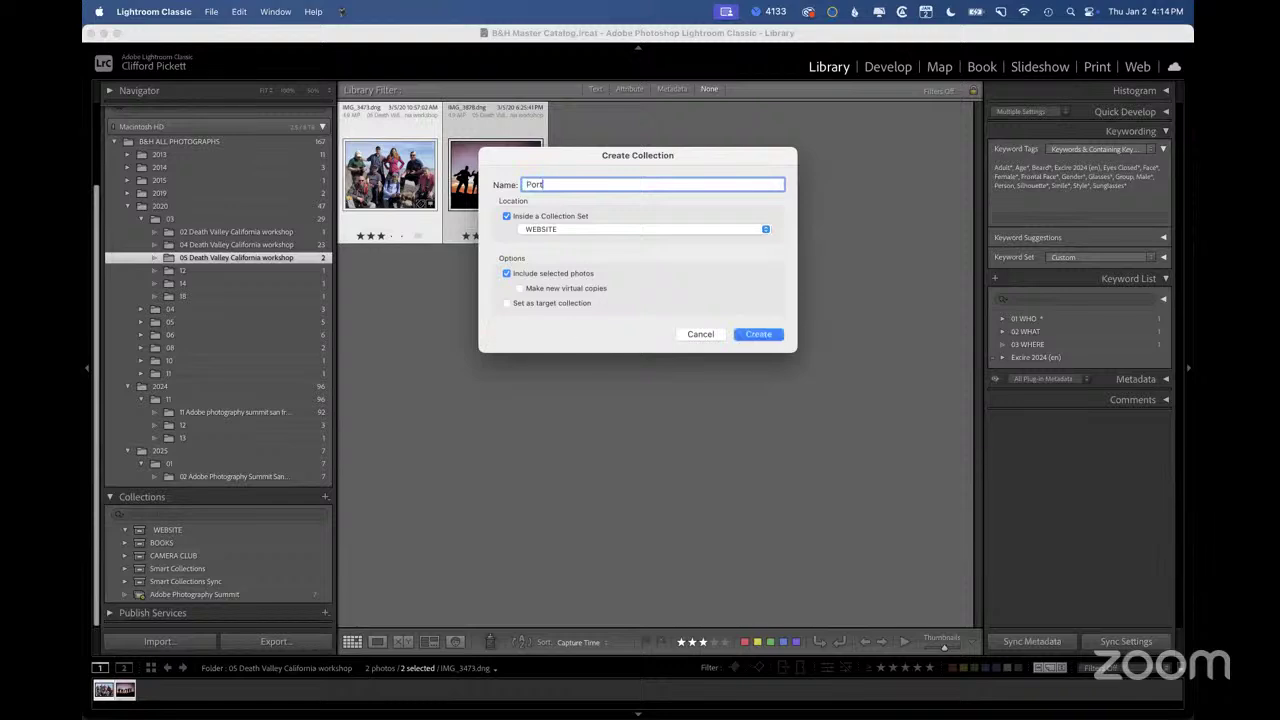
pyautogui.write('folio- Death Valley')
pyautogui.click(759, 334)
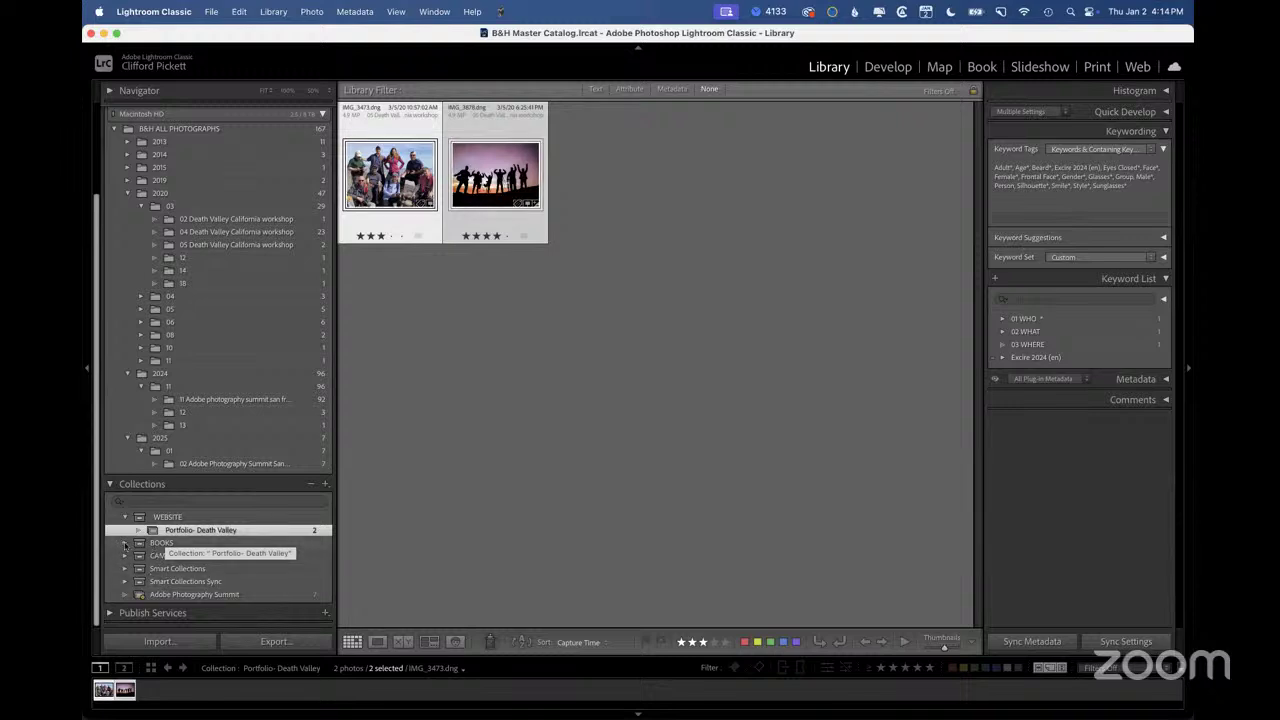
# Create a collection named "Death Valley Book" inside the BOOKS set, including both selected photos
pyautogui.rightClick(153, 549)
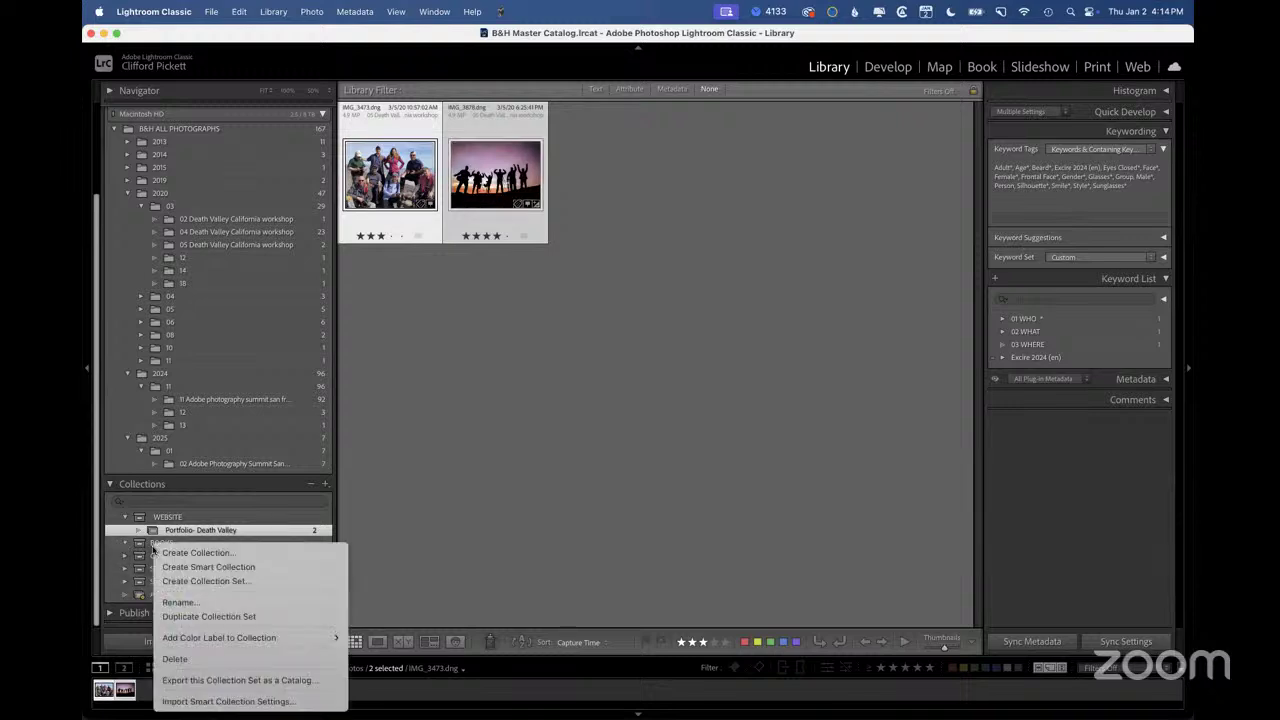
pyautogui.click(267, 552)
pyautogui.write('Death')
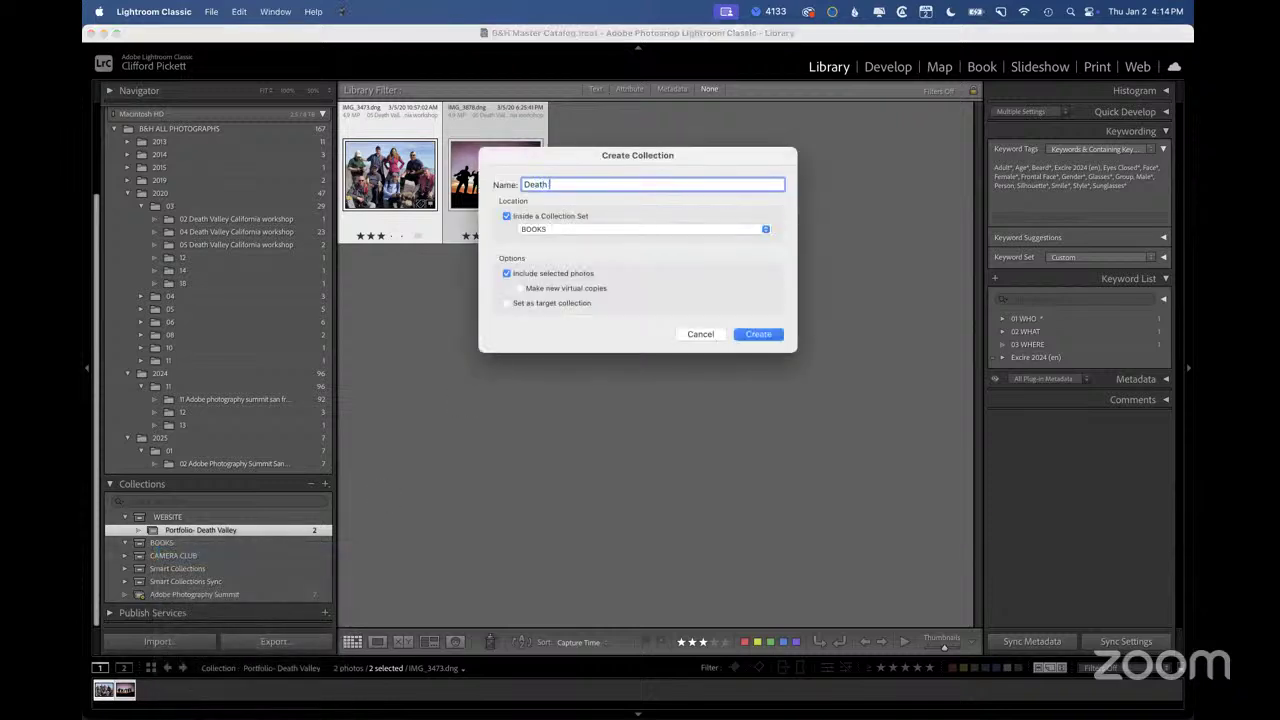
pyautogui.write(' Valley Book')
pyautogui.click(757, 334)
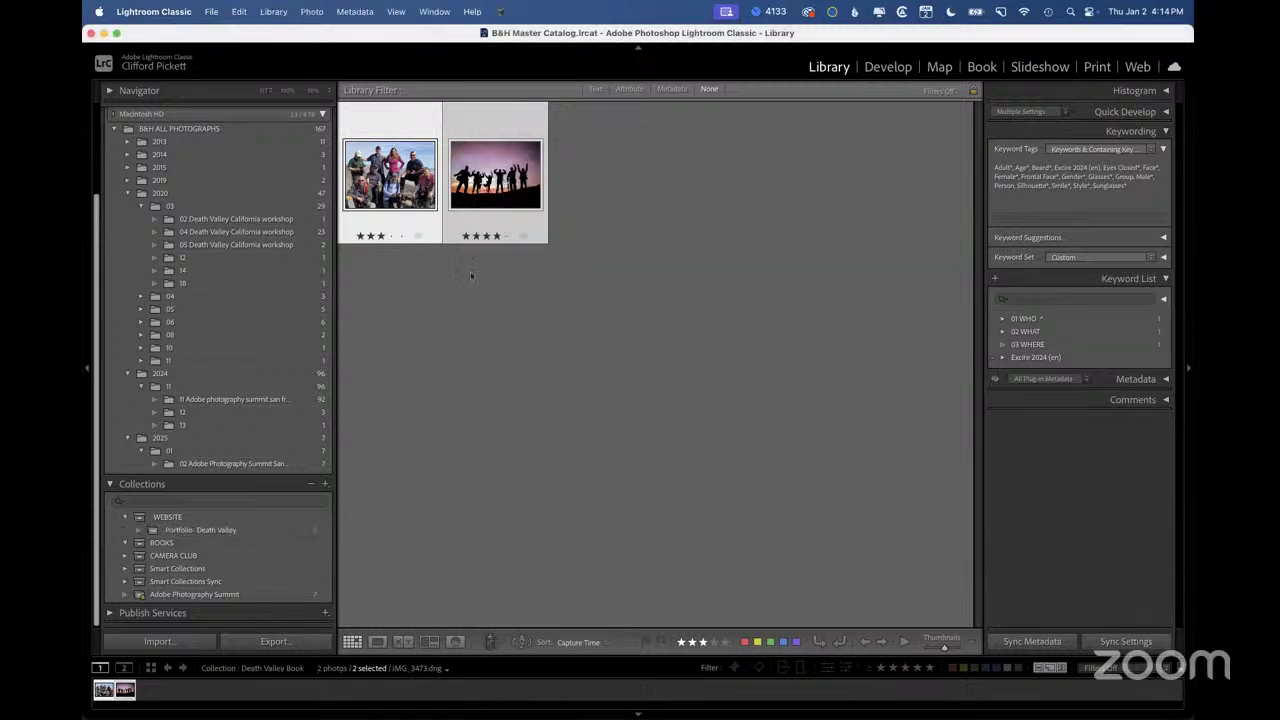
# Go from the group photo to its folder in the Library and list the collections that contain it
pyautogui.click(405, 168)
pyautogui.rightClick(406, 166)
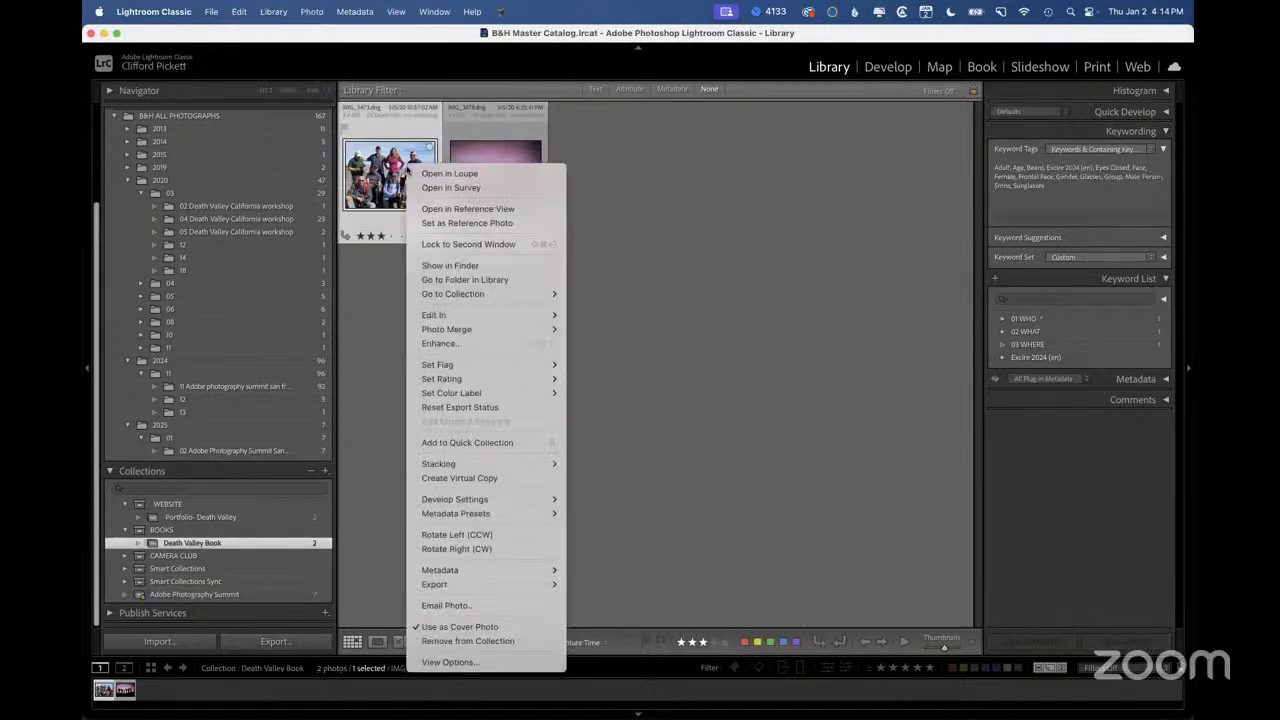
pyautogui.click(466, 279)
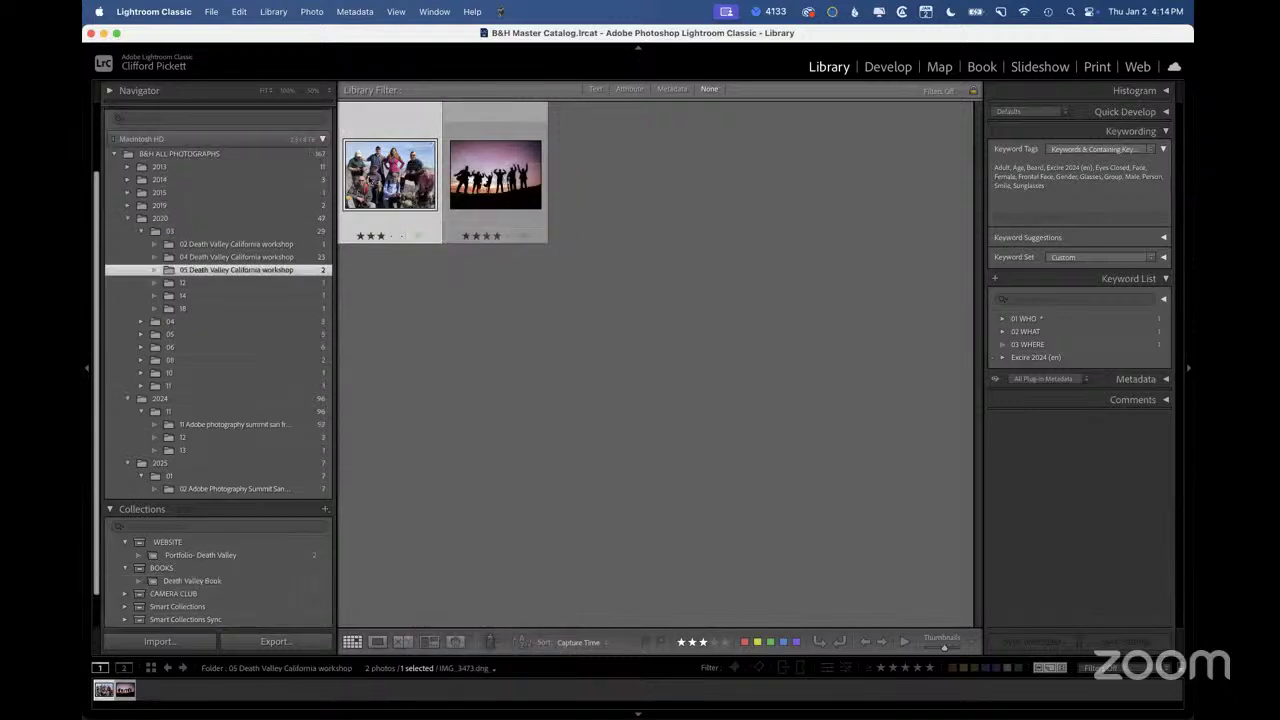
pyautogui.click(421, 207)
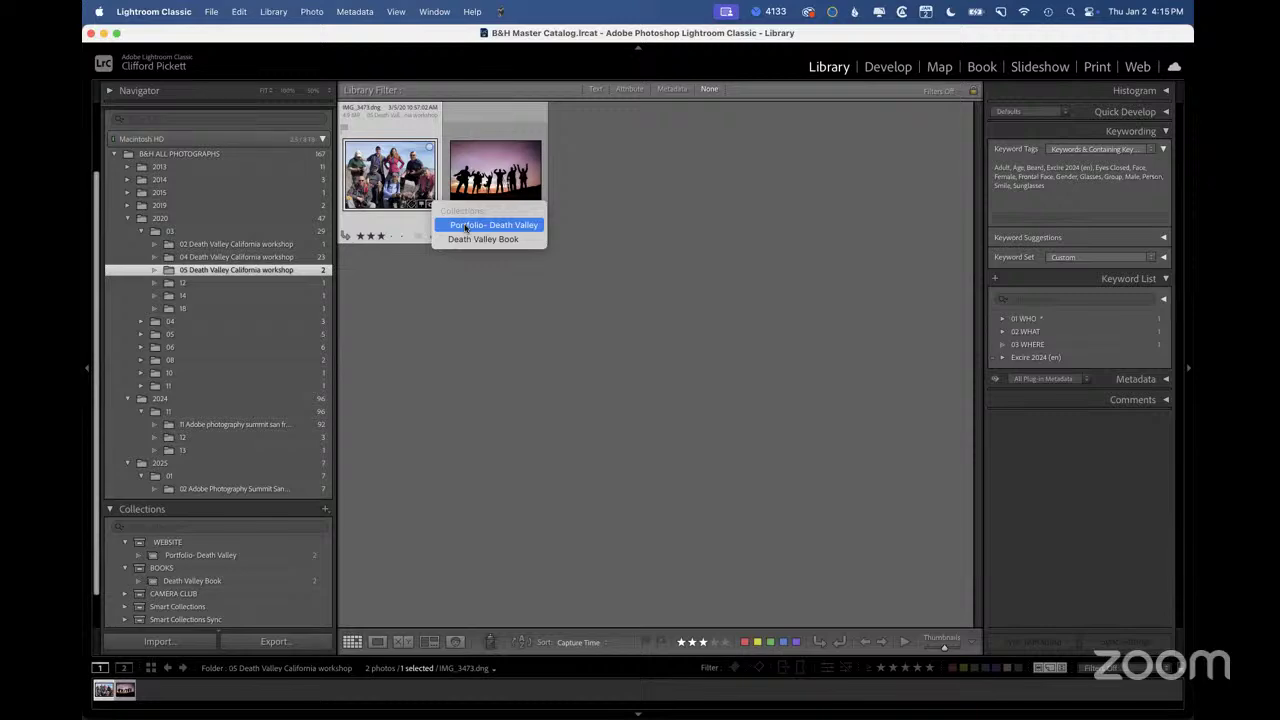
# Switch to the Canva presentation, show it full screen back at the slide about sharing photographs with the world, and return to Lightroom Classic
pyautogui.hotkey('ctrl', 'Right')
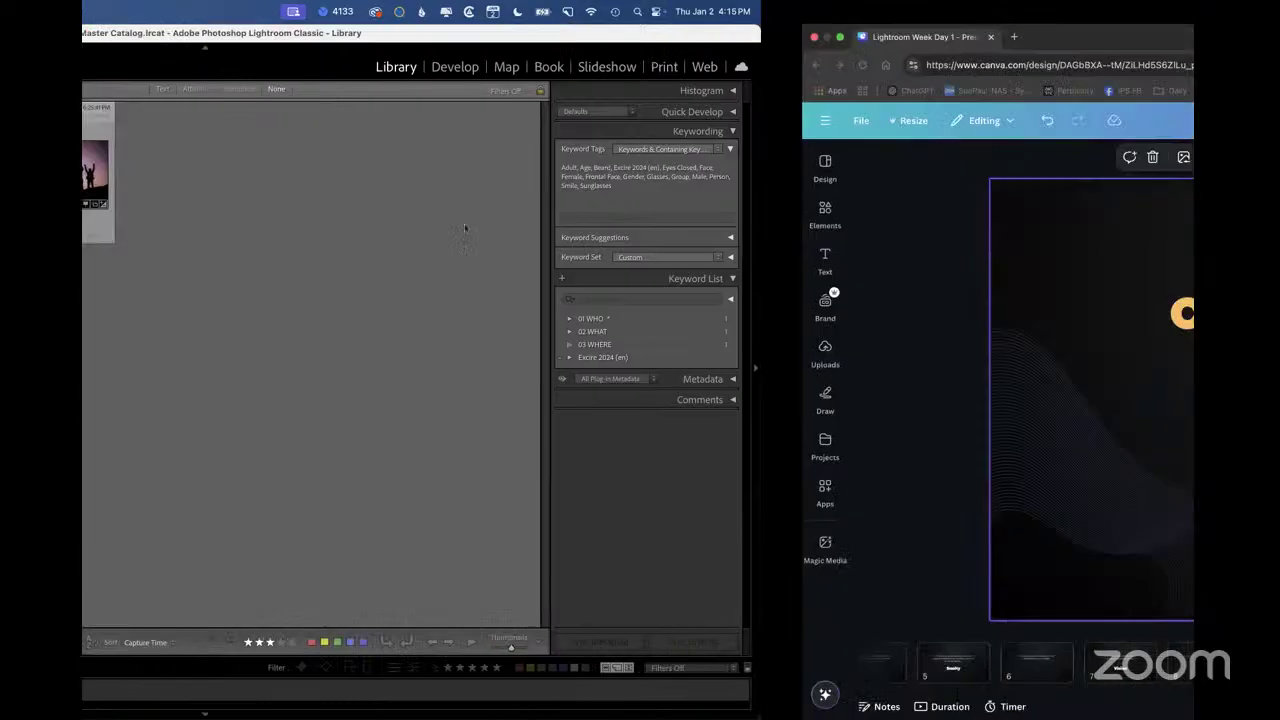
pyautogui.click(422, 340)
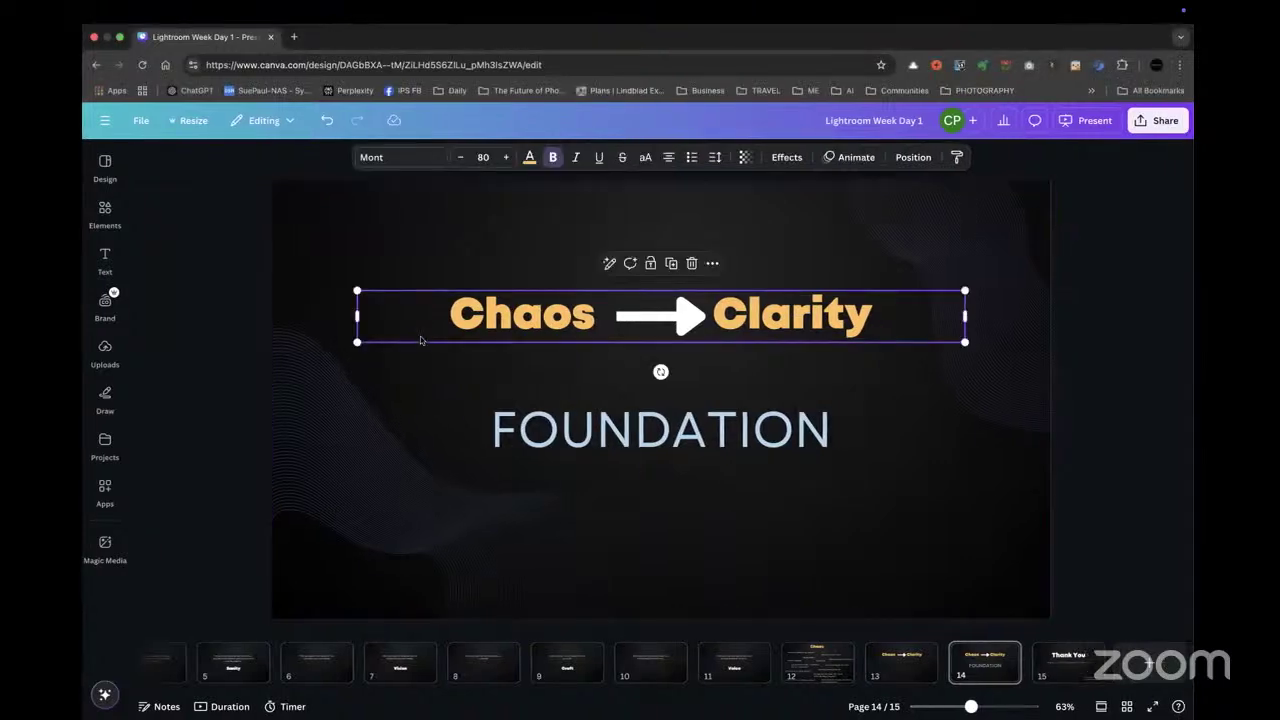
pyautogui.press('ctrl+super+f')
pyautogui.hotkey('ctrl', 'alt', 'p')
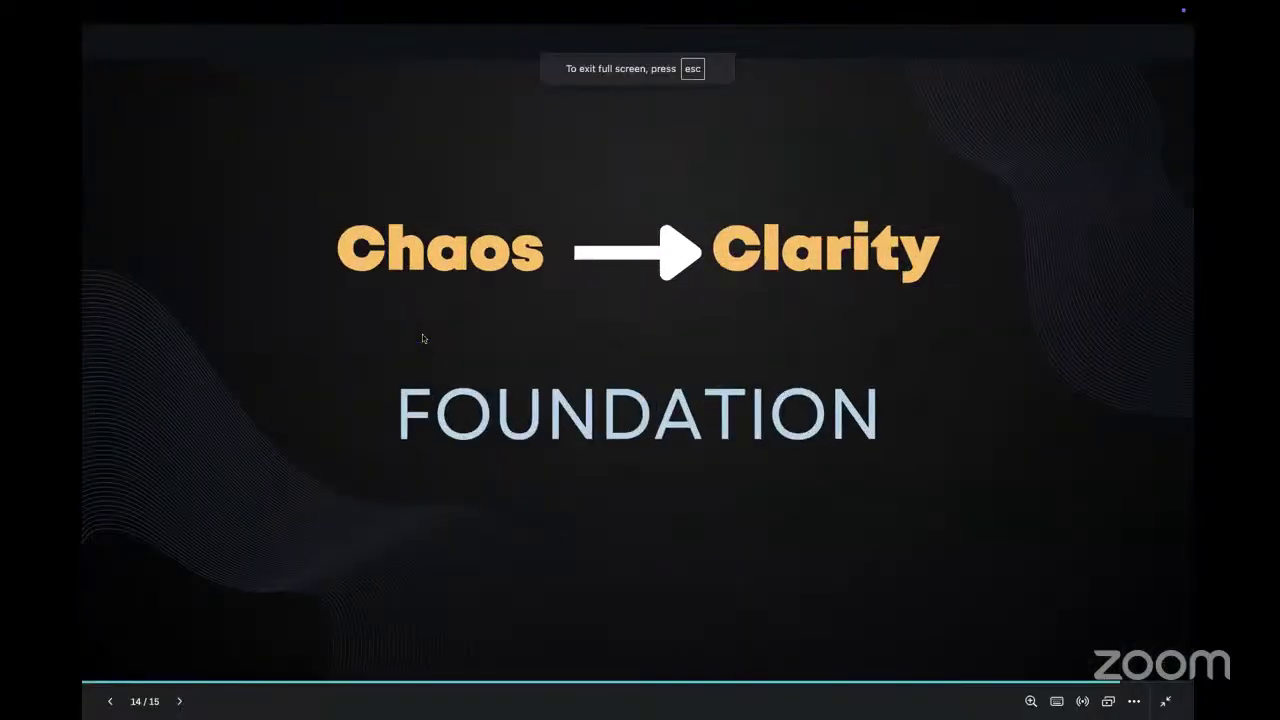
pyautogui.press('Left')
pyautogui.press('Left')
pyautogui.press('Left')
pyautogui.press('Left')
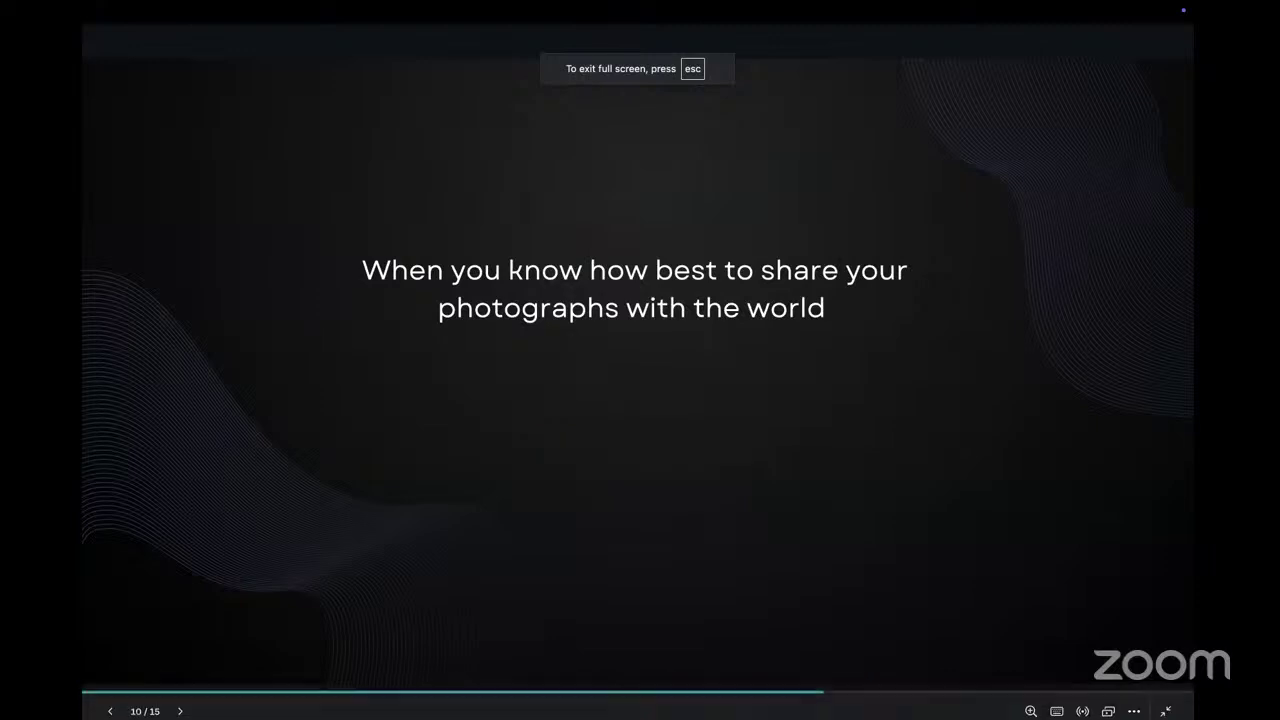
pyautogui.press('Right')
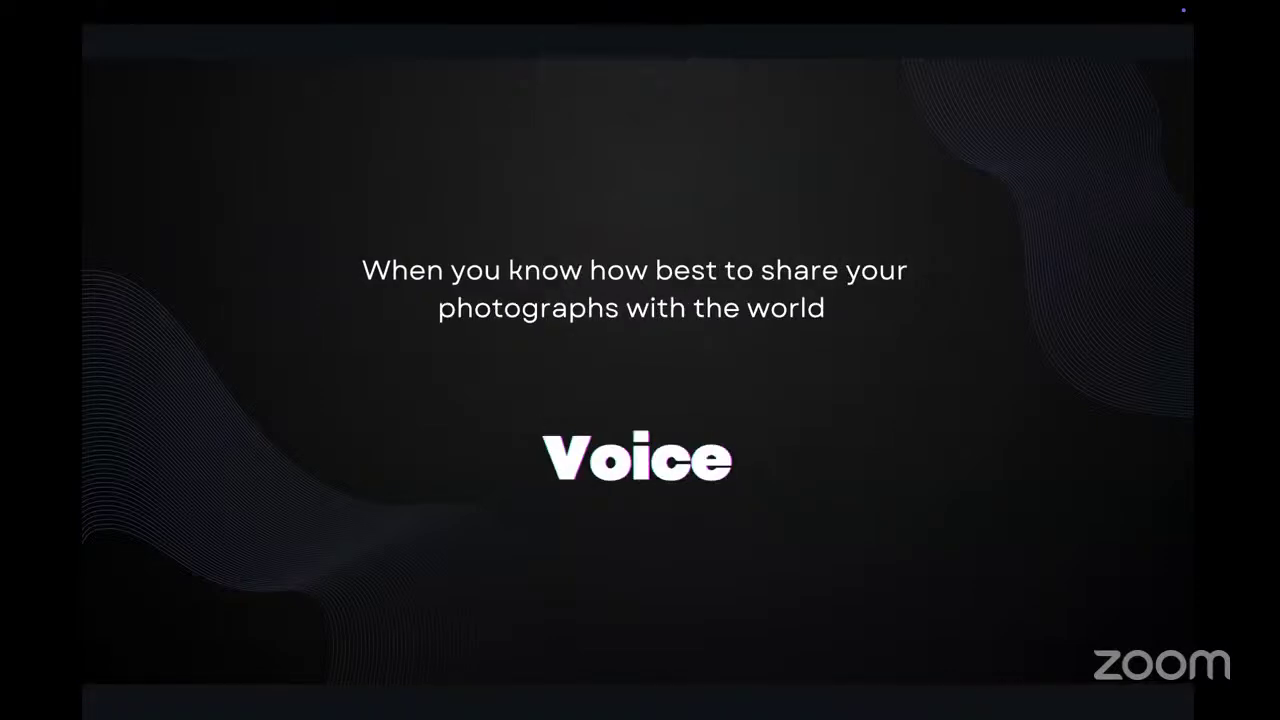
pyautogui.press('super+Tab')
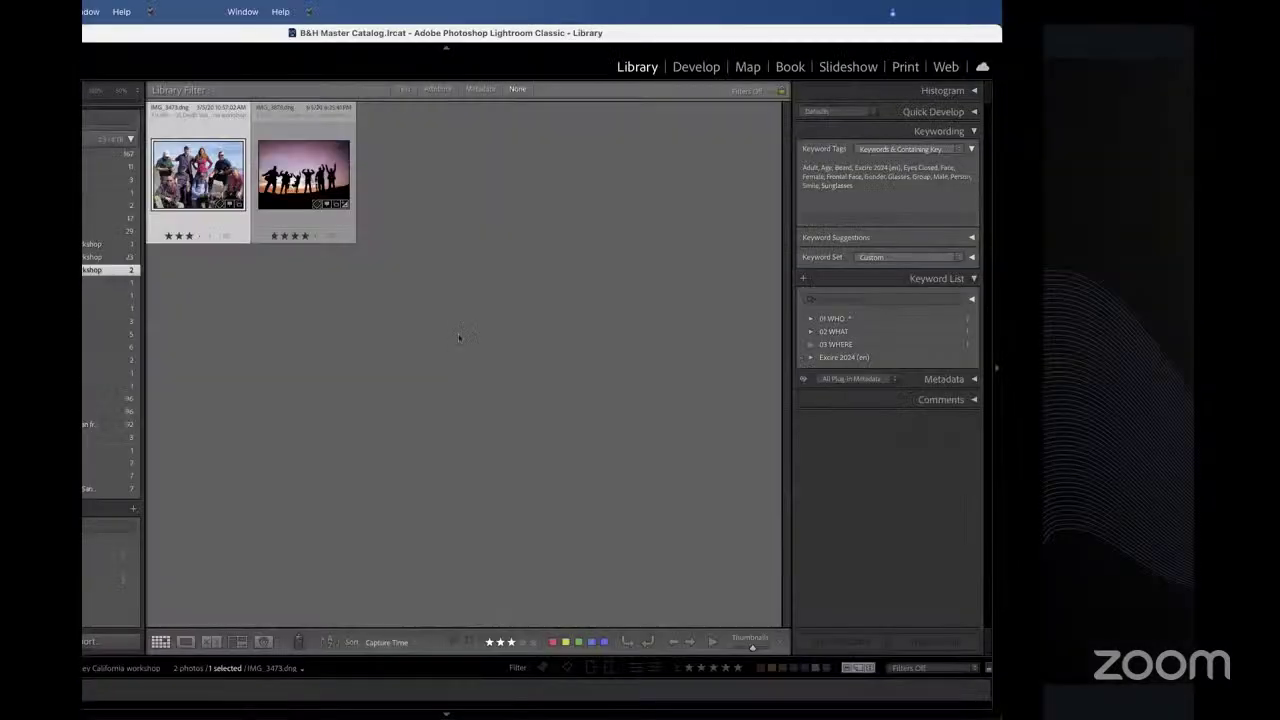
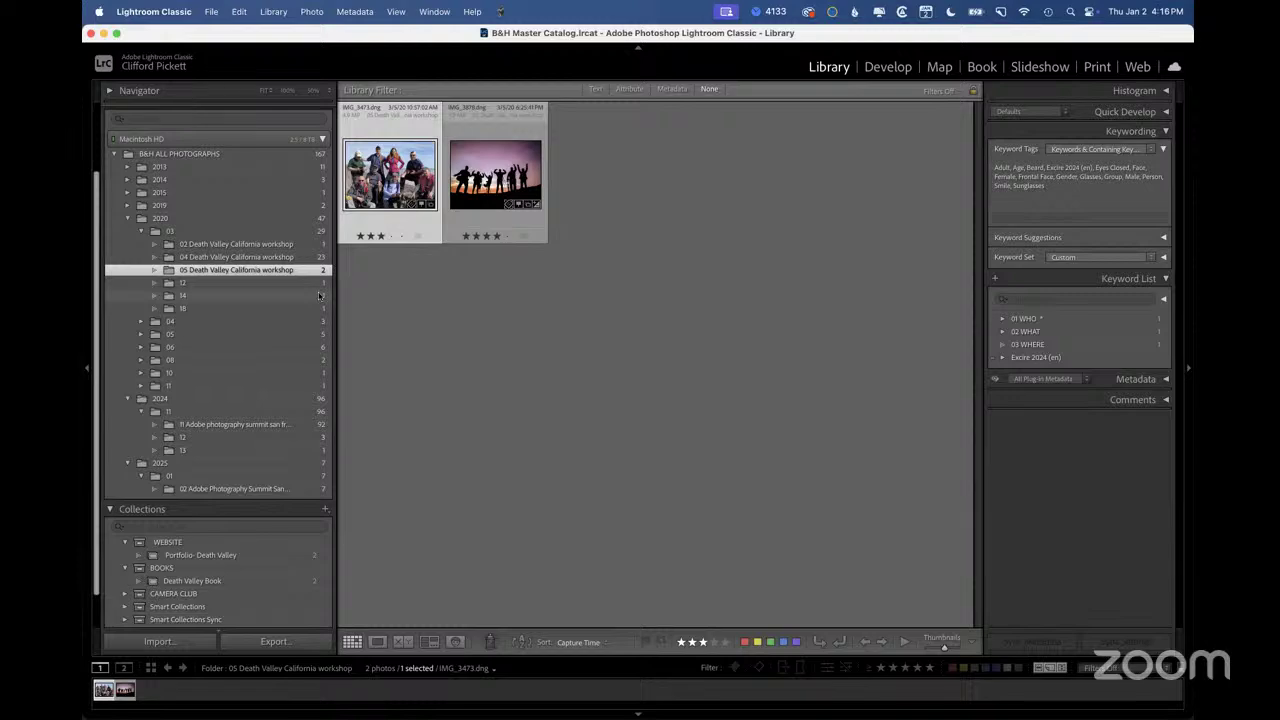
# Switch to the full-screen Canva presentation, advance through the "Chaos" slide, and return to Lightroom Classic
pyautogui.hotkey('ctrl', 'Right')
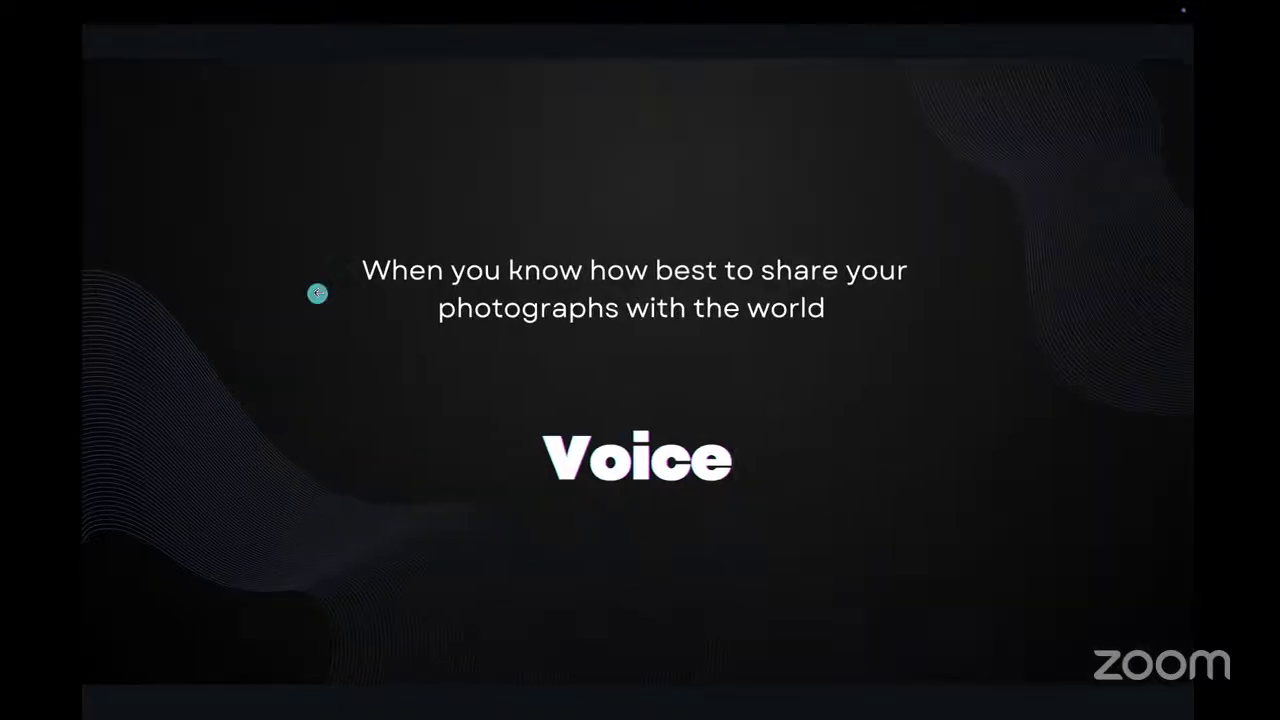
pyautogui.press('Right')
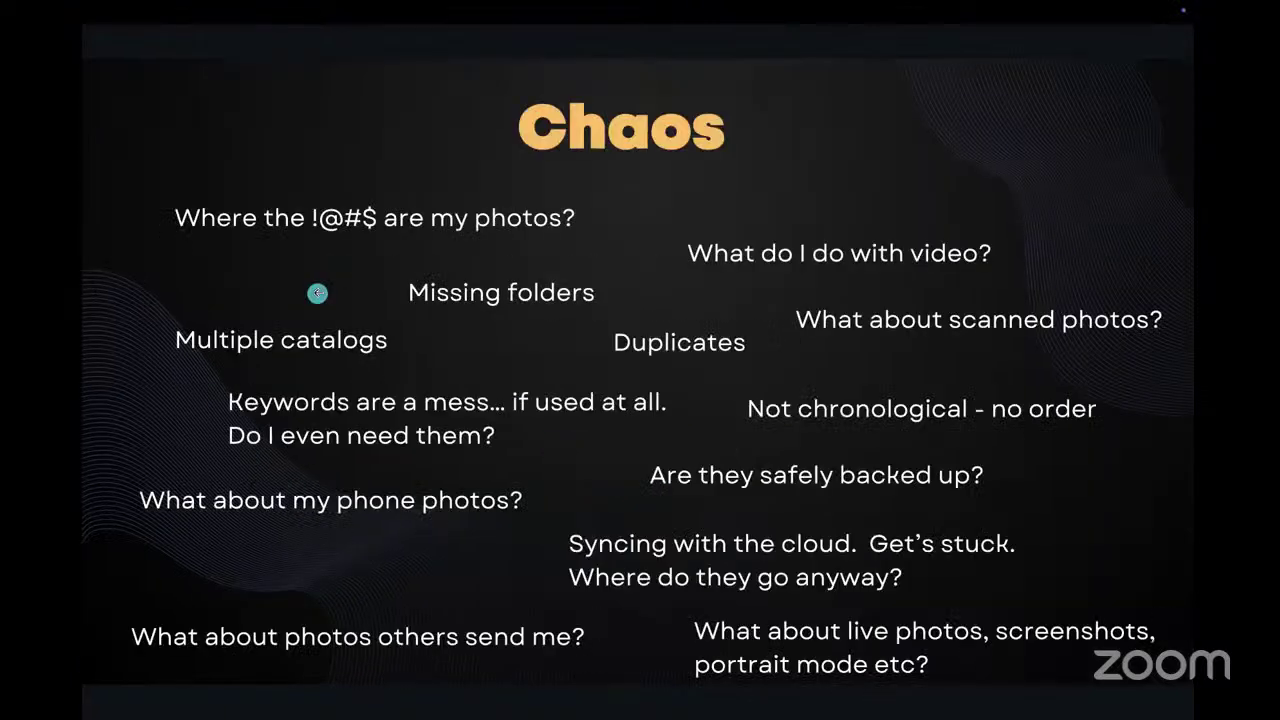
pyautogui.click(317, 293)
pyautogui.hotkey('ctrl', 'Left')
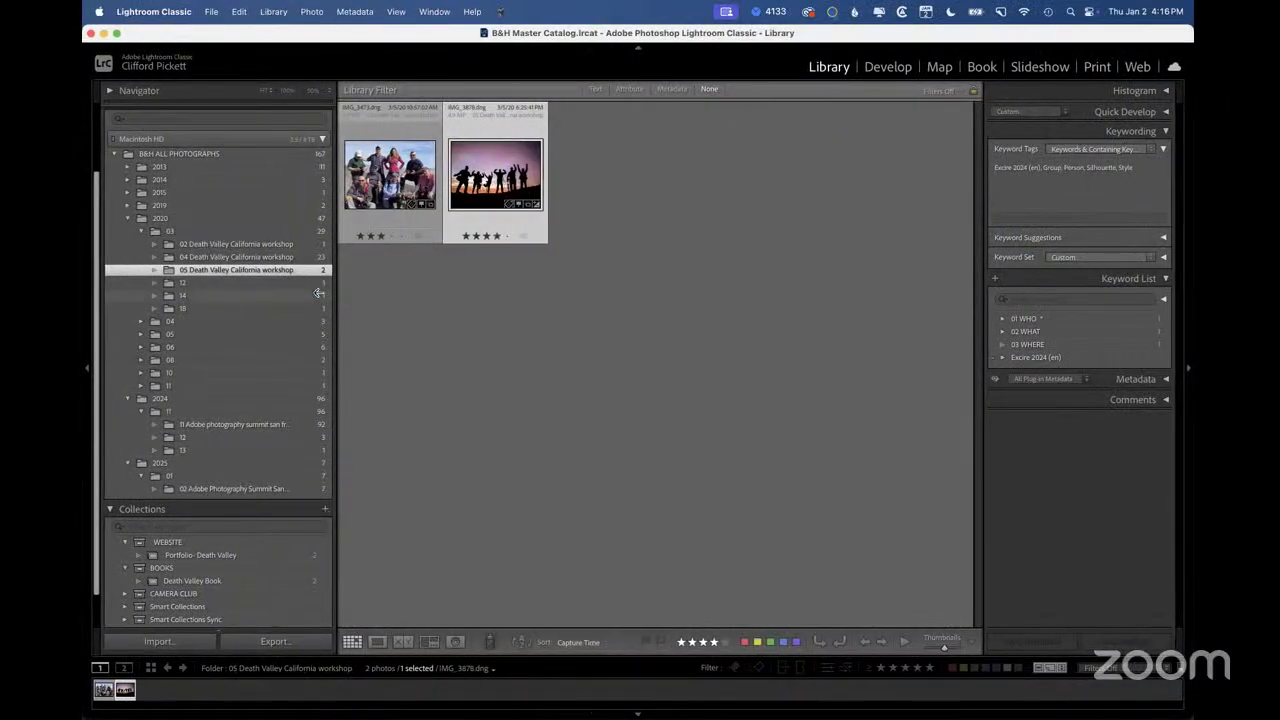
# Show all photos of the B&H ALL PHOTOGRAPHS folder and collapse its 2020 subfolder
pyautogui.click(200, 153)
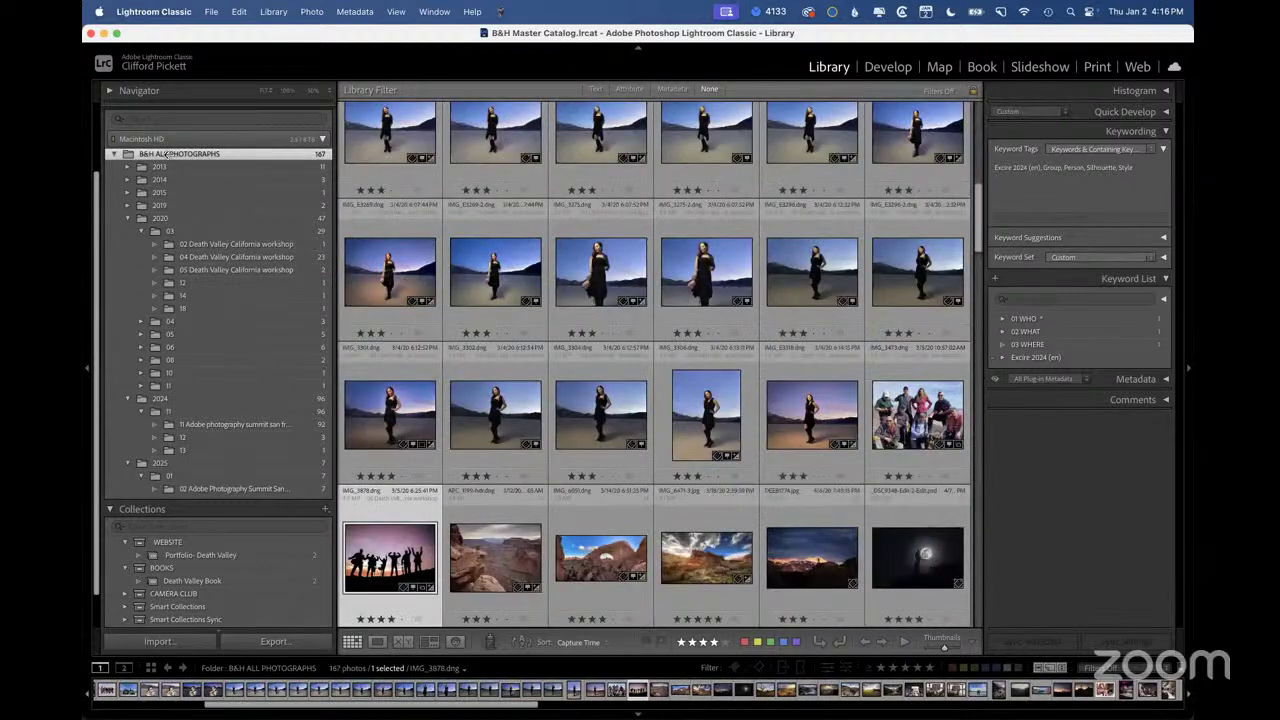
pyautogui.click(1079, 300)
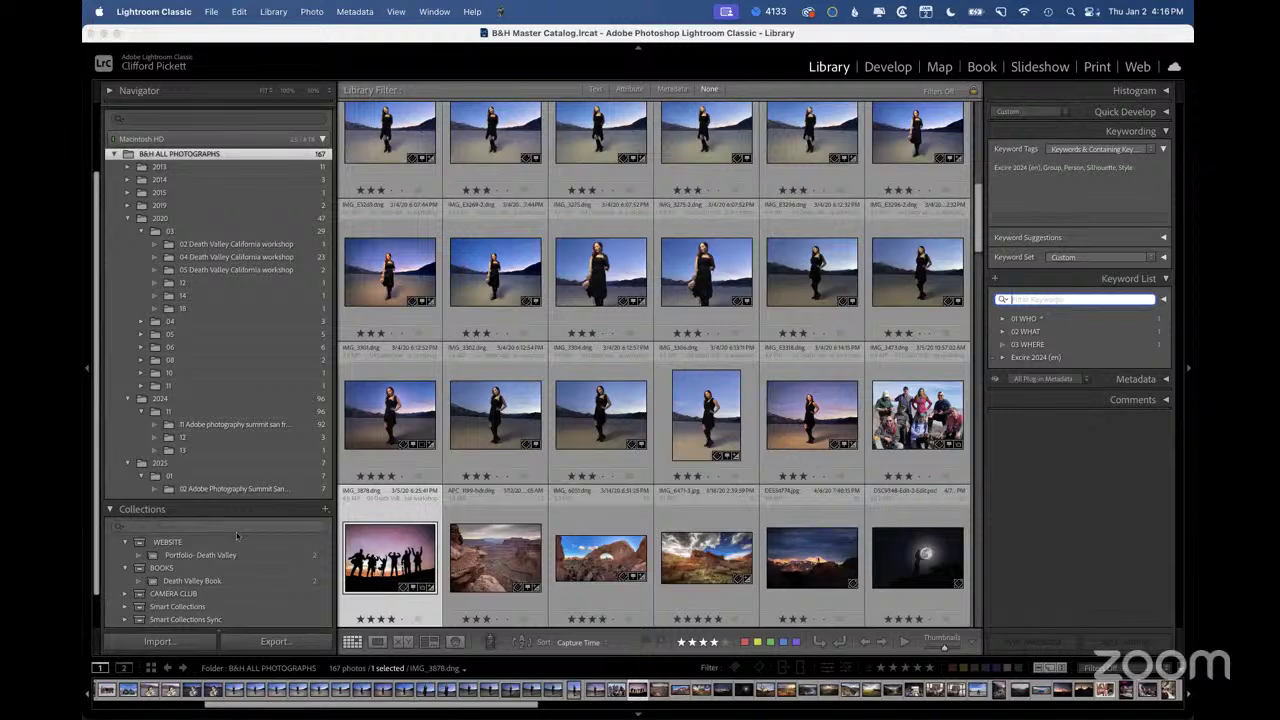
pyautogui.scroll(-2, 224, 533)
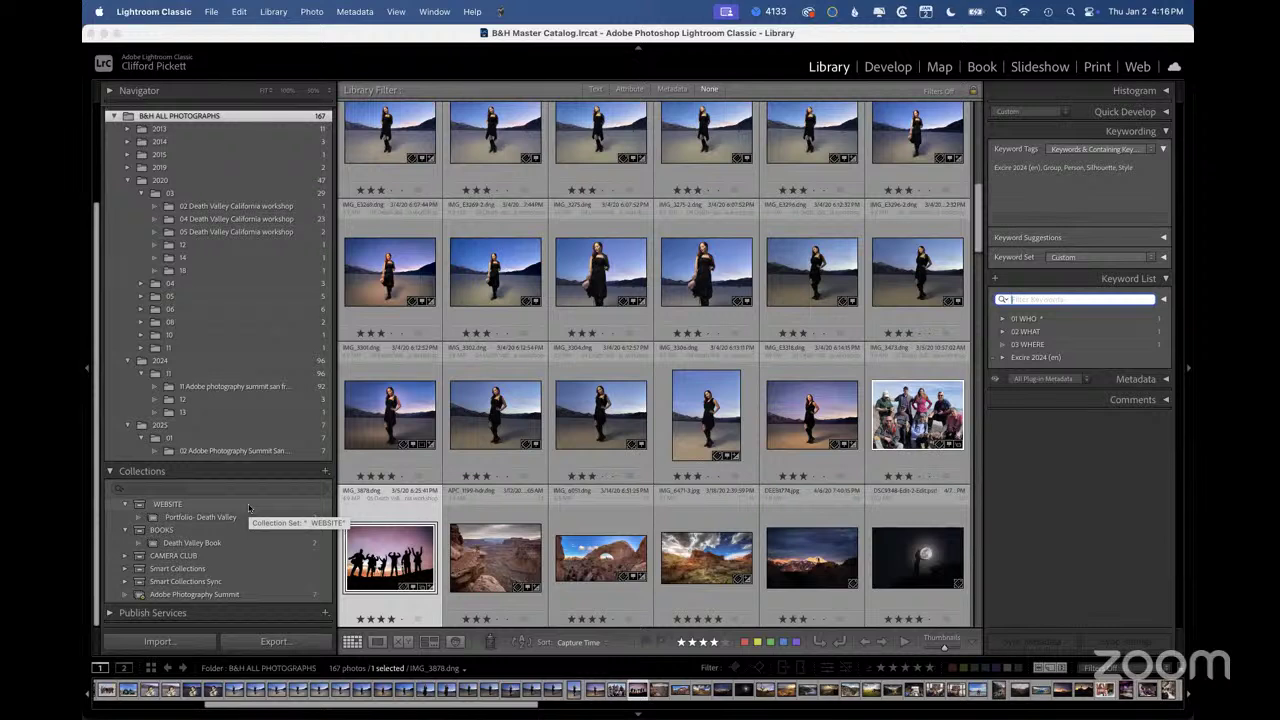
pyautogui.click(127, 180)
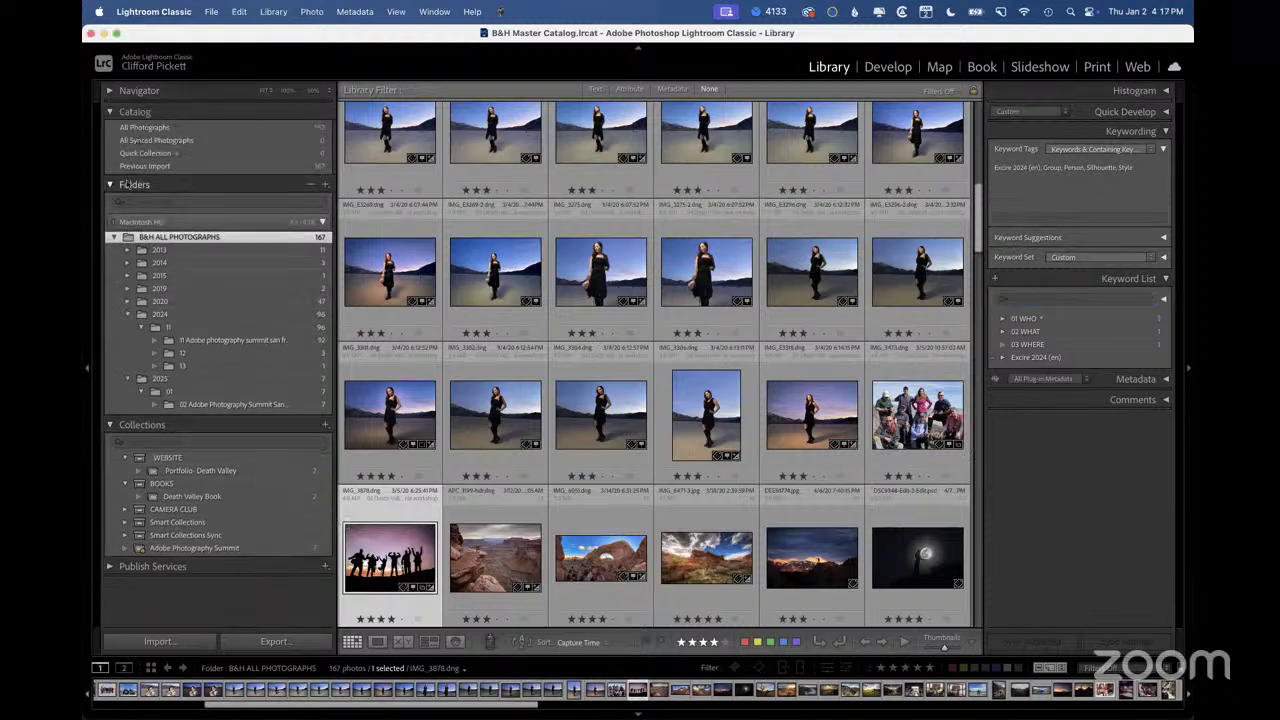
pyautogui.click(1070, 298)
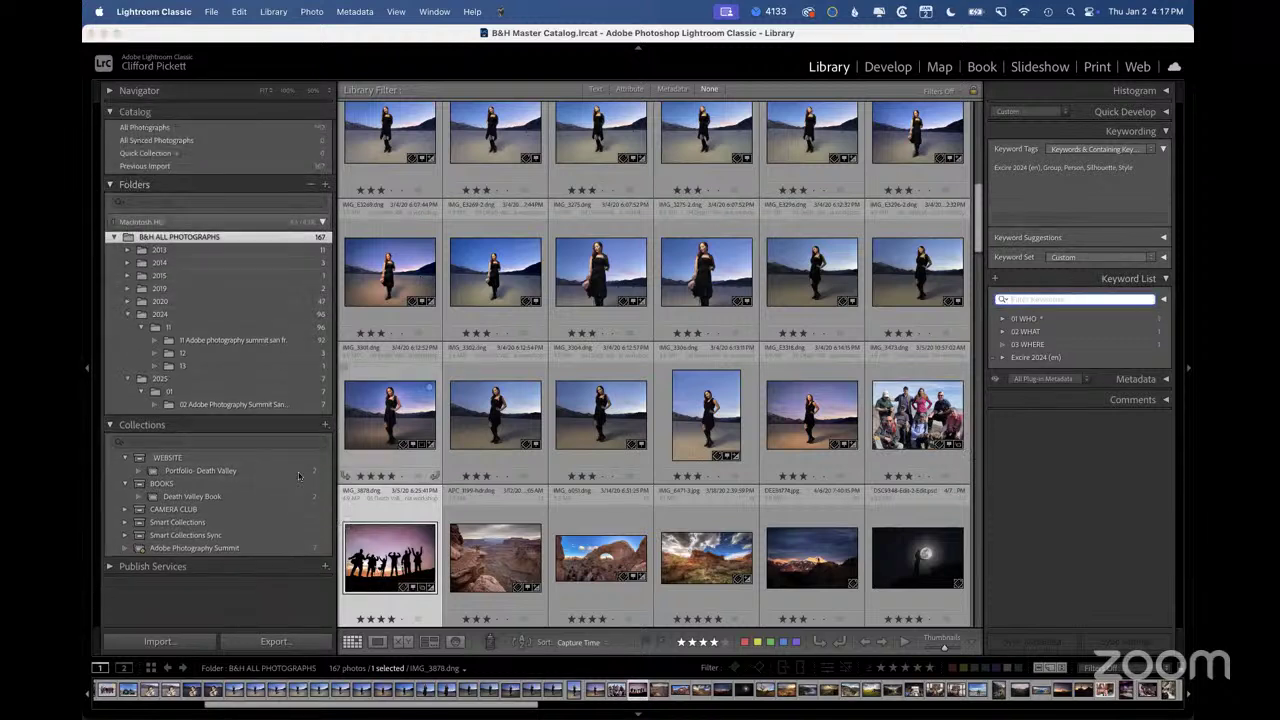
pyautogui.click(172, 443)
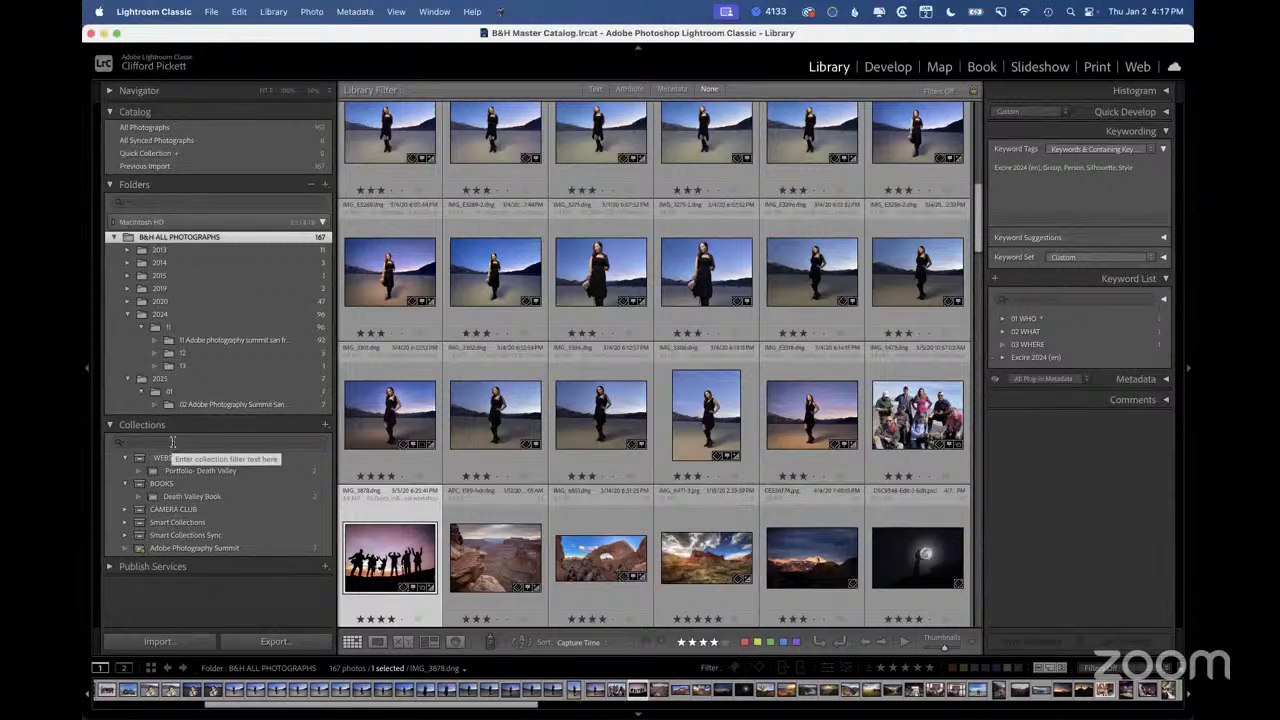
pyautogui.click(203, 444)
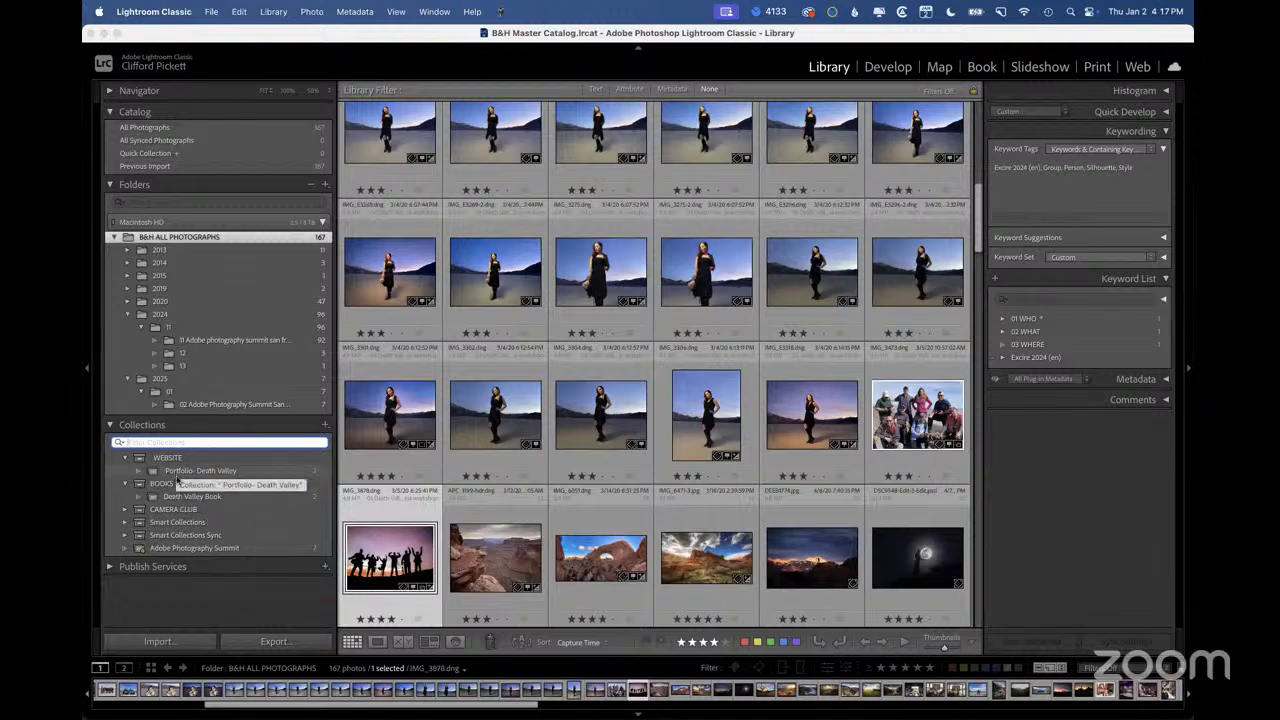
# View the photo IMG_3275.dng and its neighbour enlarged, and return to the grid
pyautogui.click(612, 283)
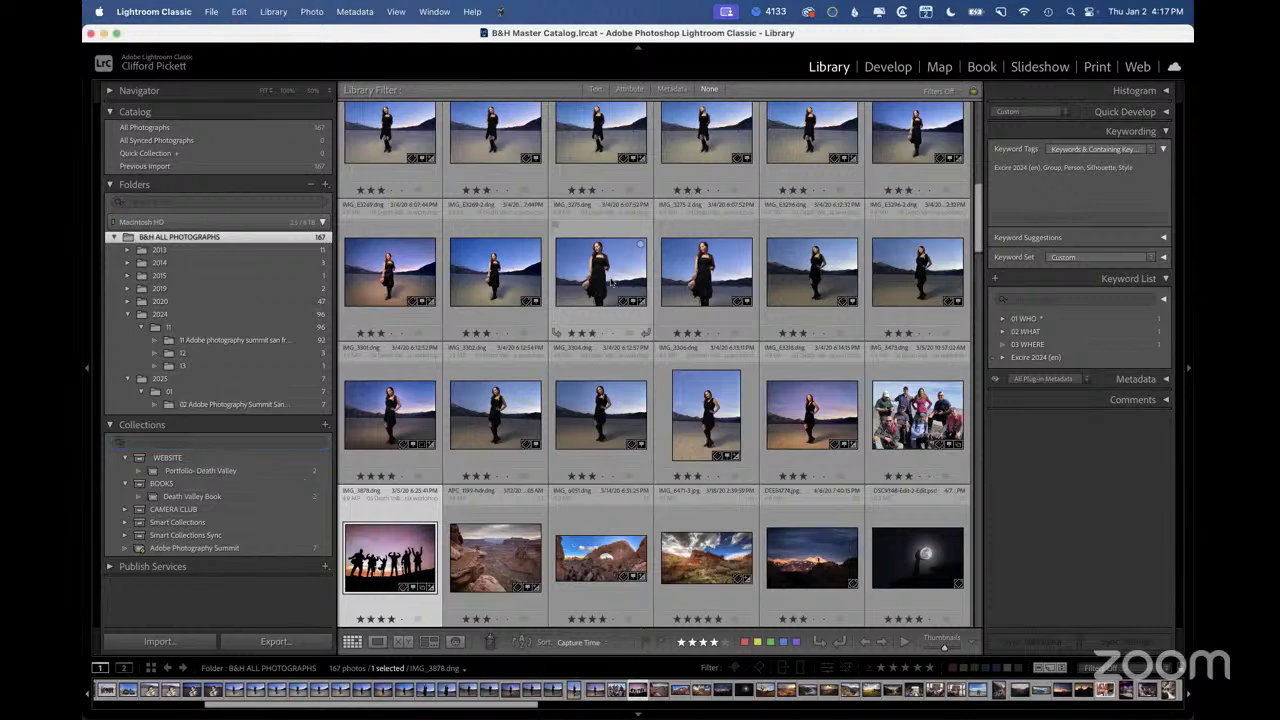
pyautogui.doubleClick(612, 283)
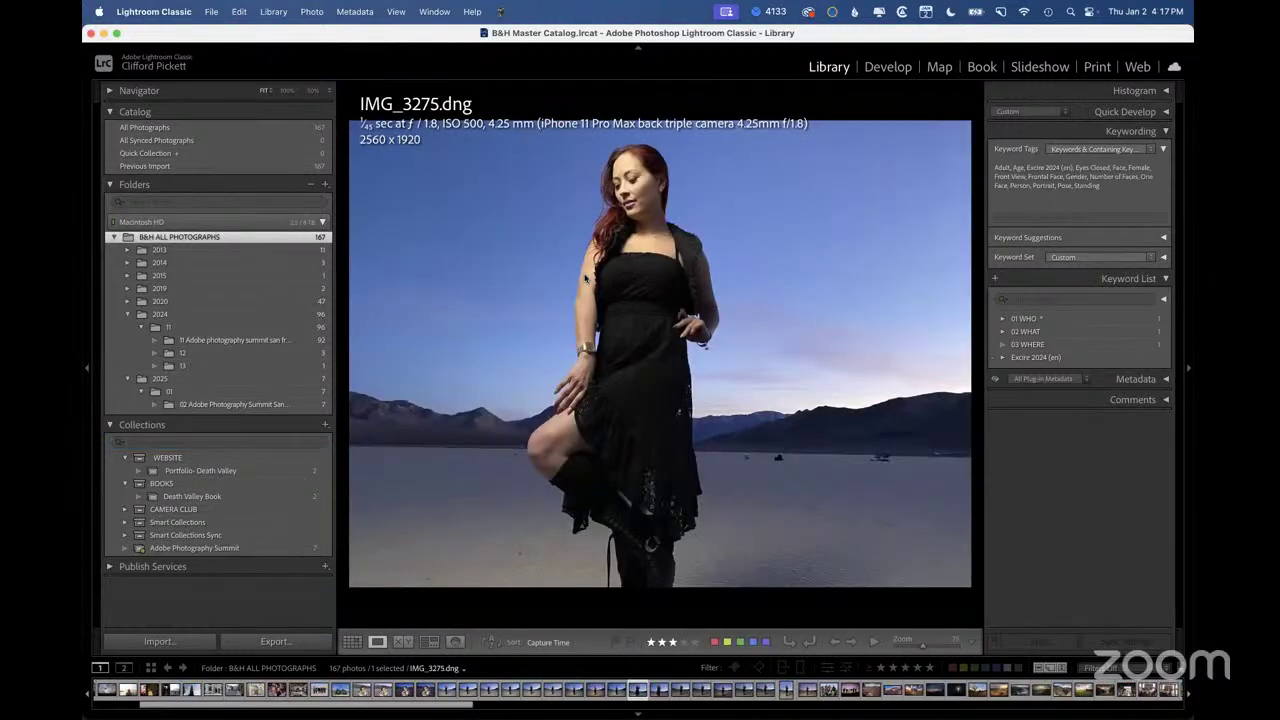
pyautogui.press('Right')
pyautogui.press('Left')
pyautogui.press('g')
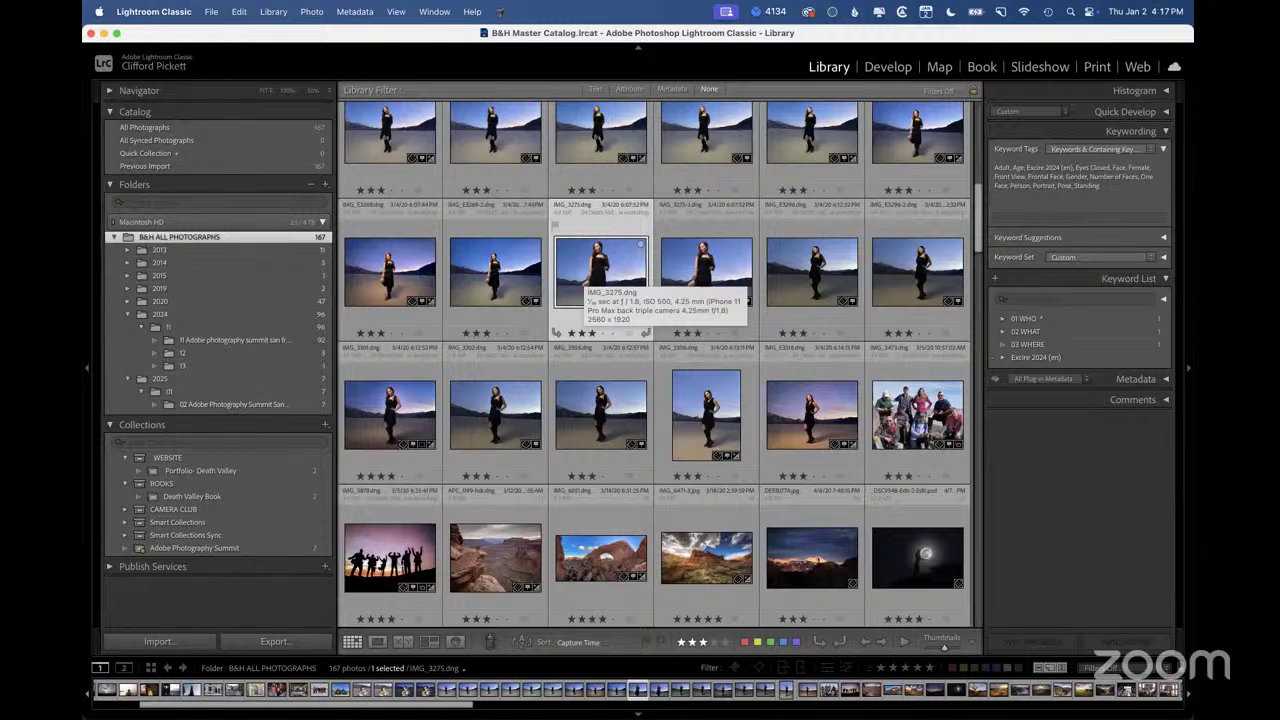
# Look through the two Death Valley collections, list the collections containing the group photo, and clear the photo selection
pyautogui.click(188, 472)
pyautogui.click(192, 497)
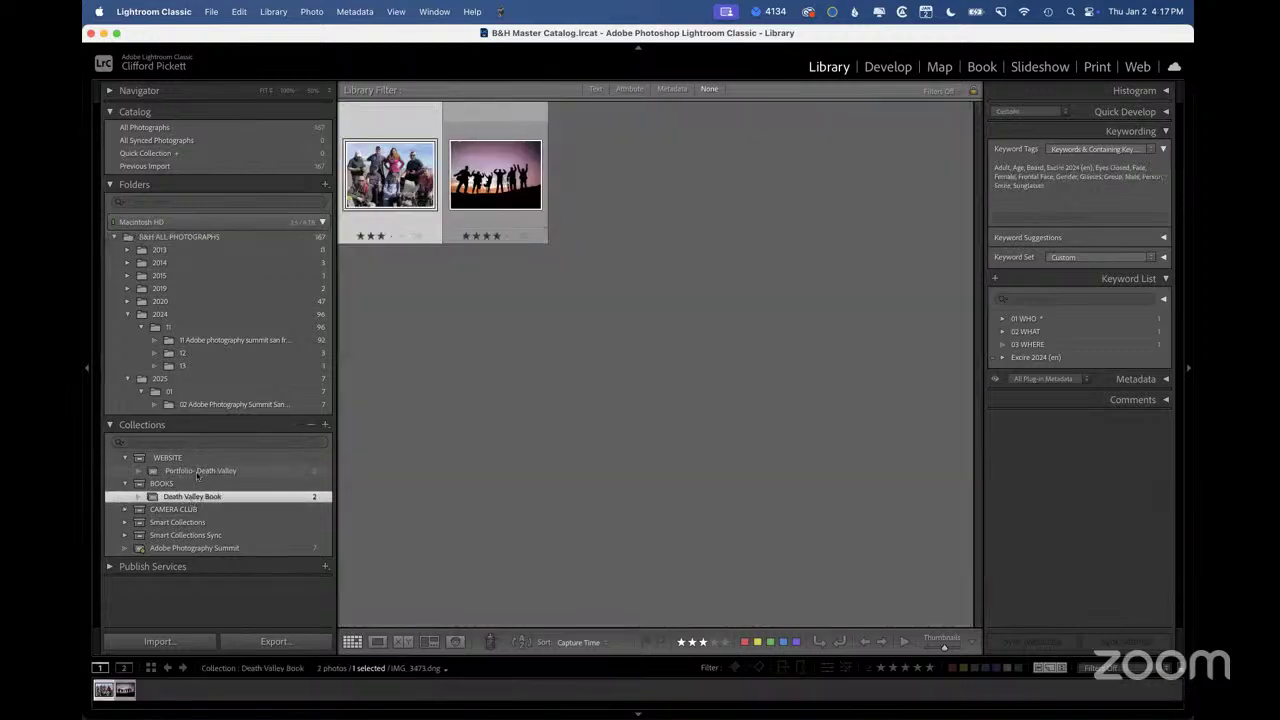
pyautogui.click(197, 473)
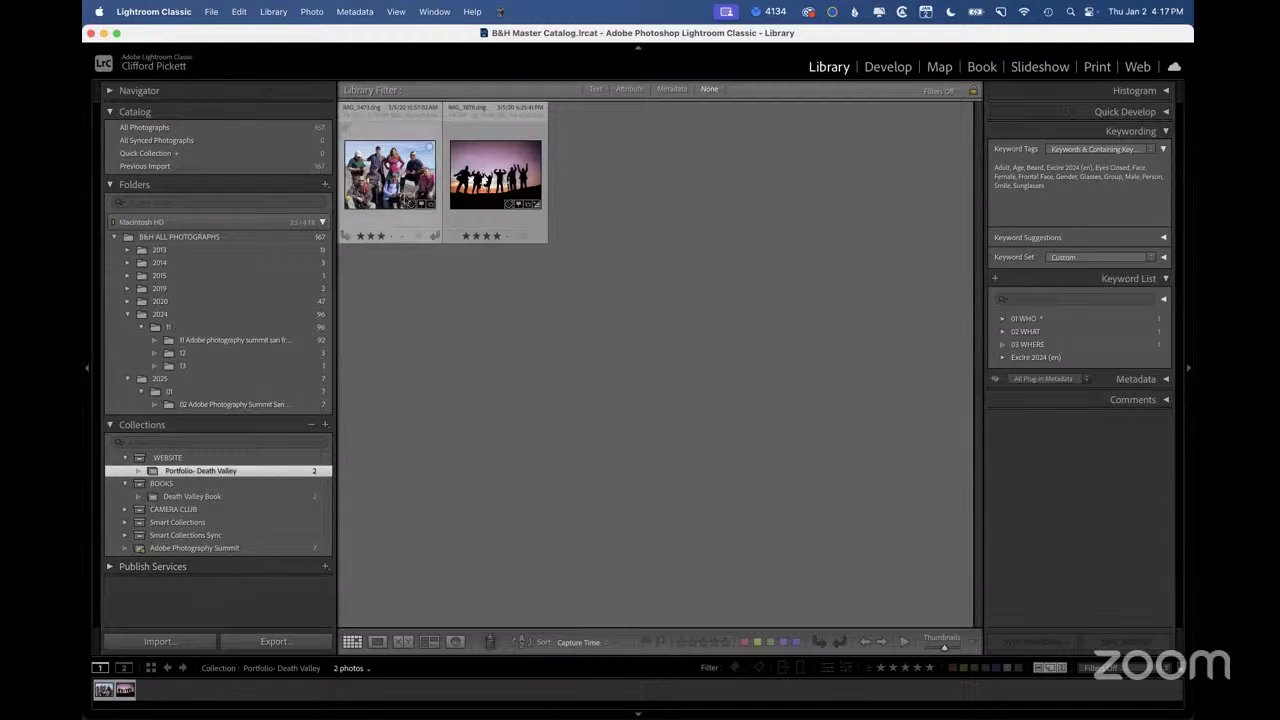
pyautogui.click(408, 200)
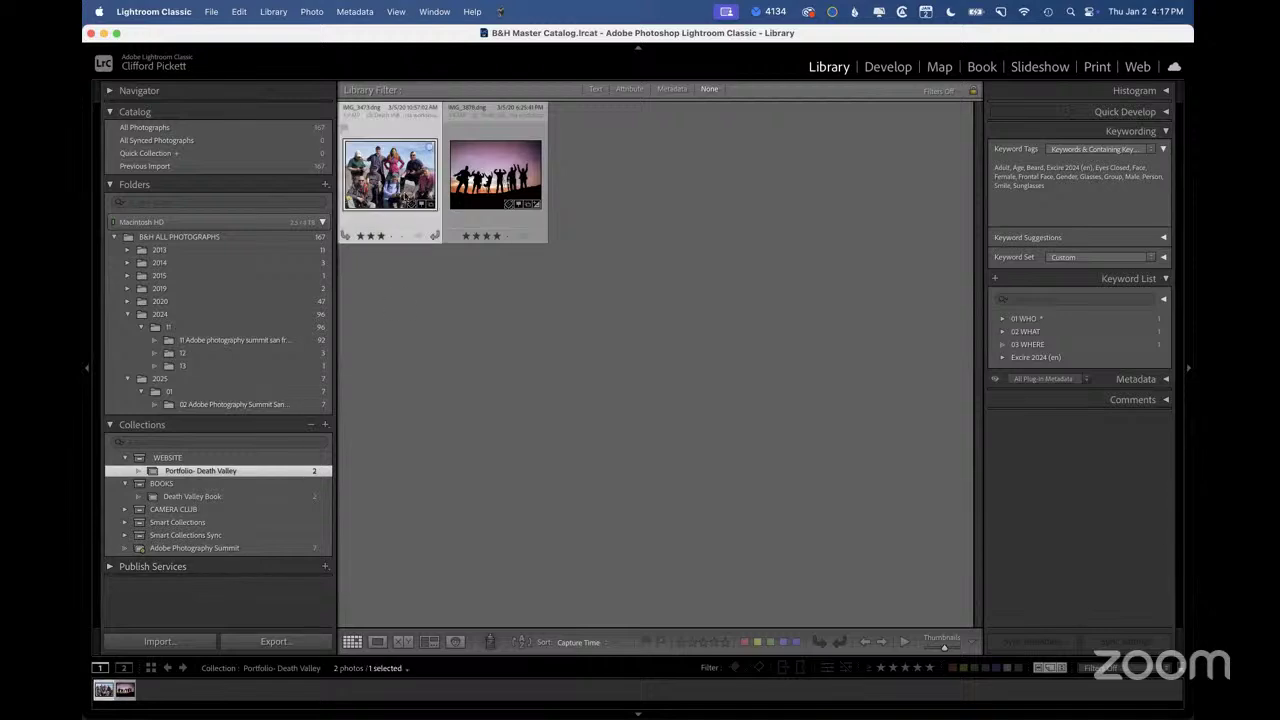
pyautogui.click(428, 205)
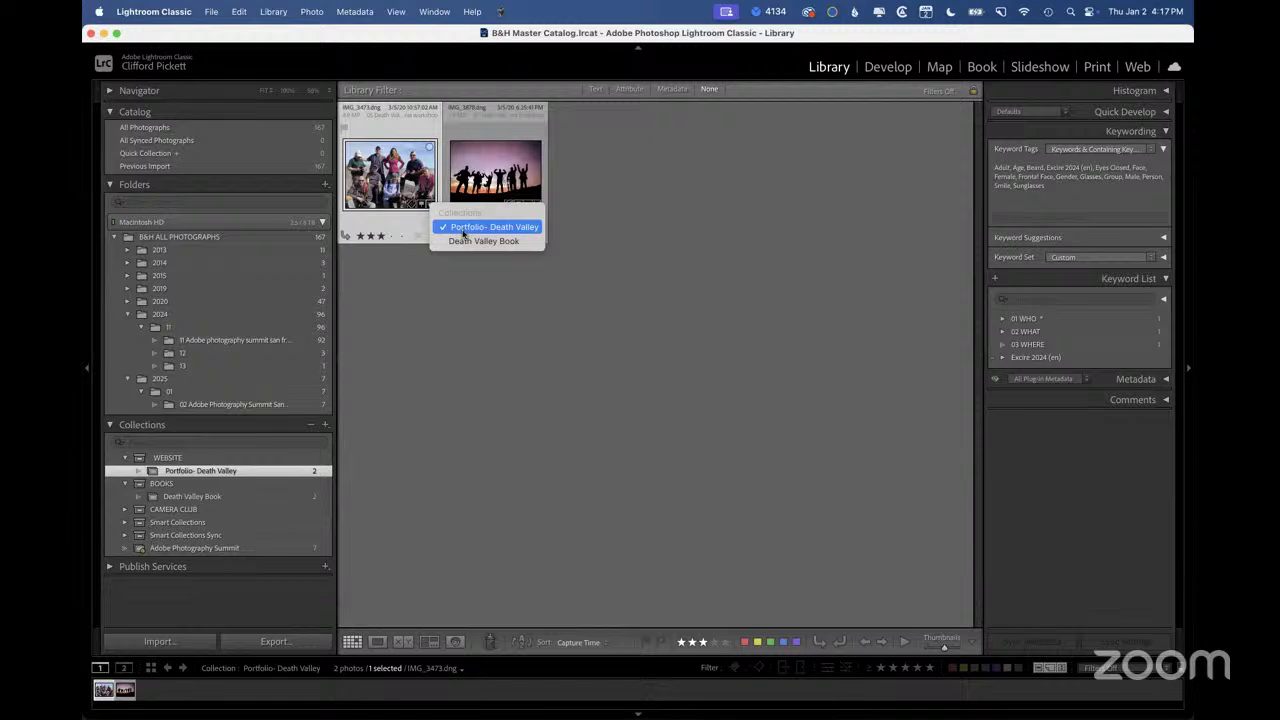
pyautogui.click(474, 310)
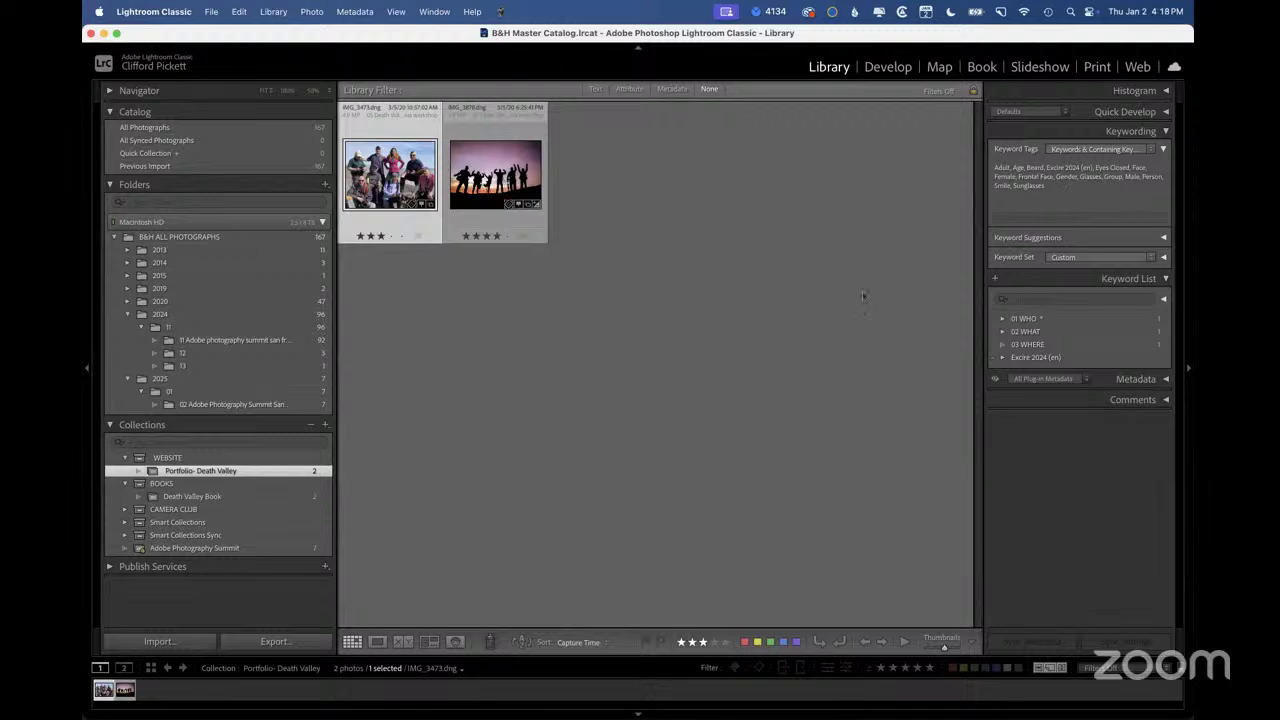
pyautogui.click(492, 329)
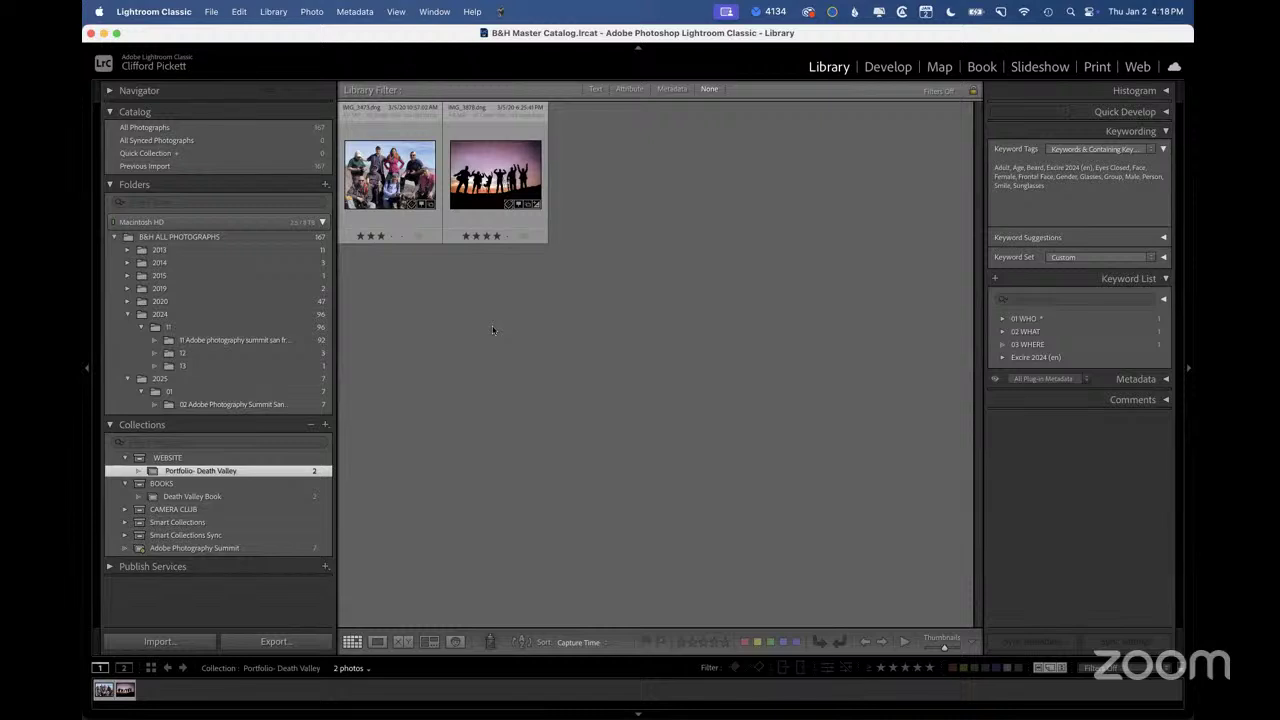
# Switch to the full-screen Canva presentation at the "Chaos → Clarity" FOUNDATION slide
pyautogui.hotkey('ctrl', 'Right')
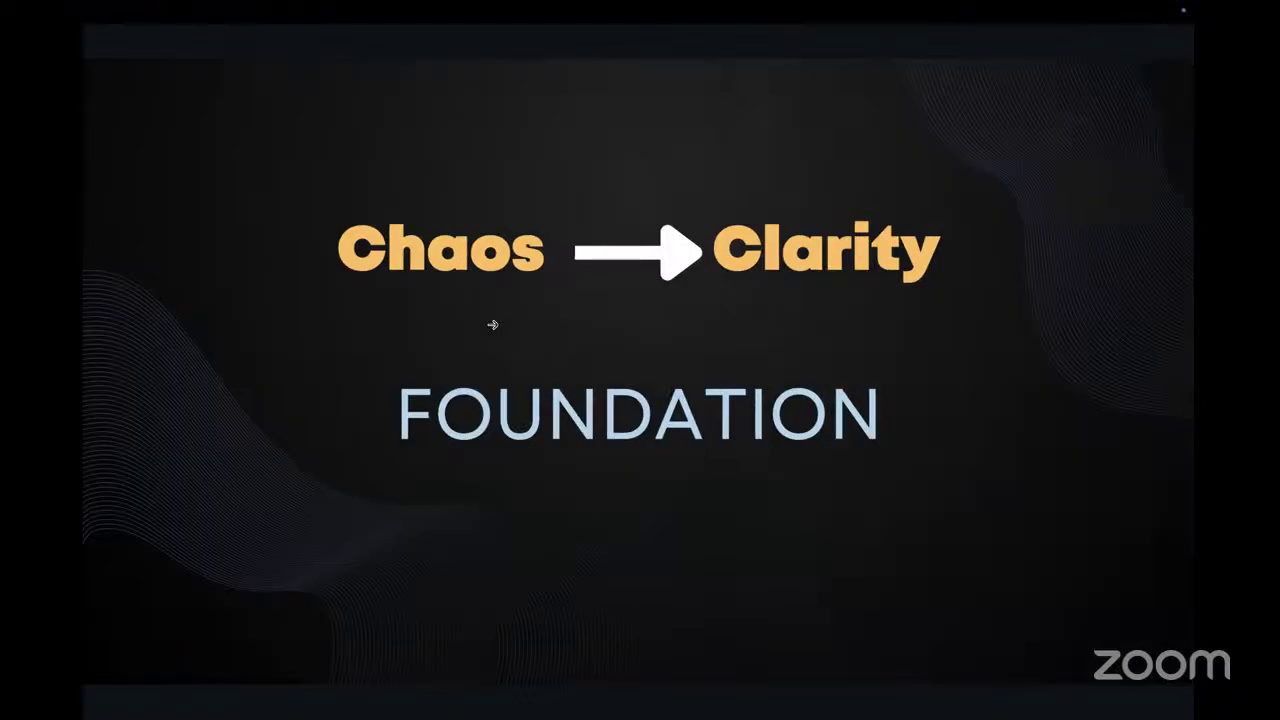
pyautogui.click(492, 324)
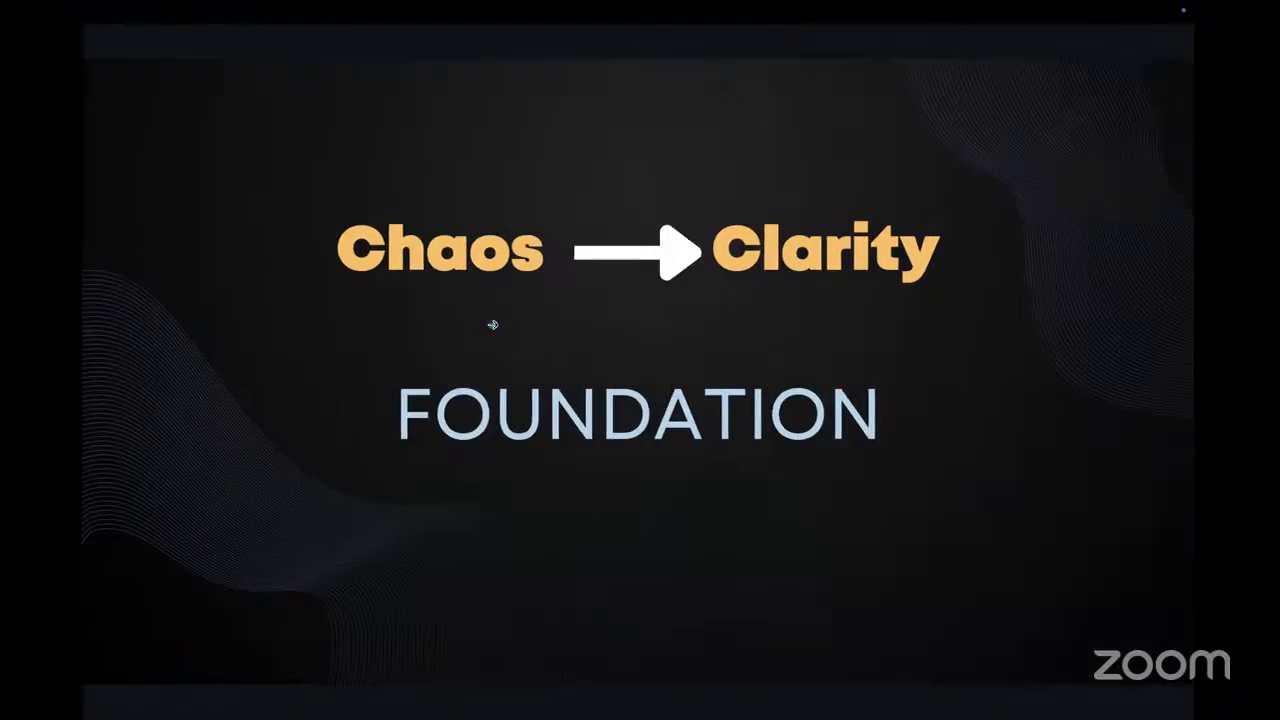